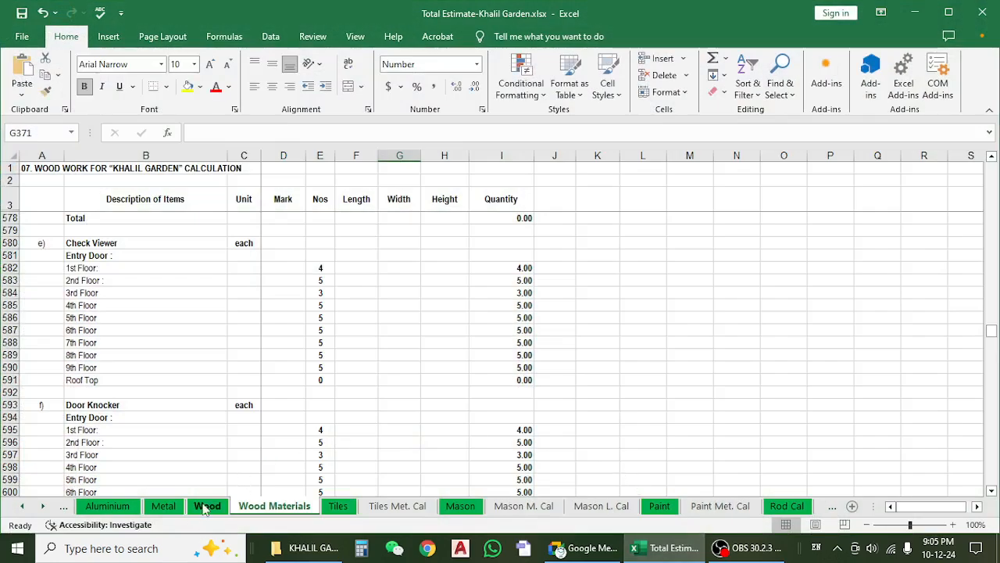
# Look at the Wood sheet and the item list on the Aluminium sheet of the estimate workbook.
pyautogui.click(207, 507)
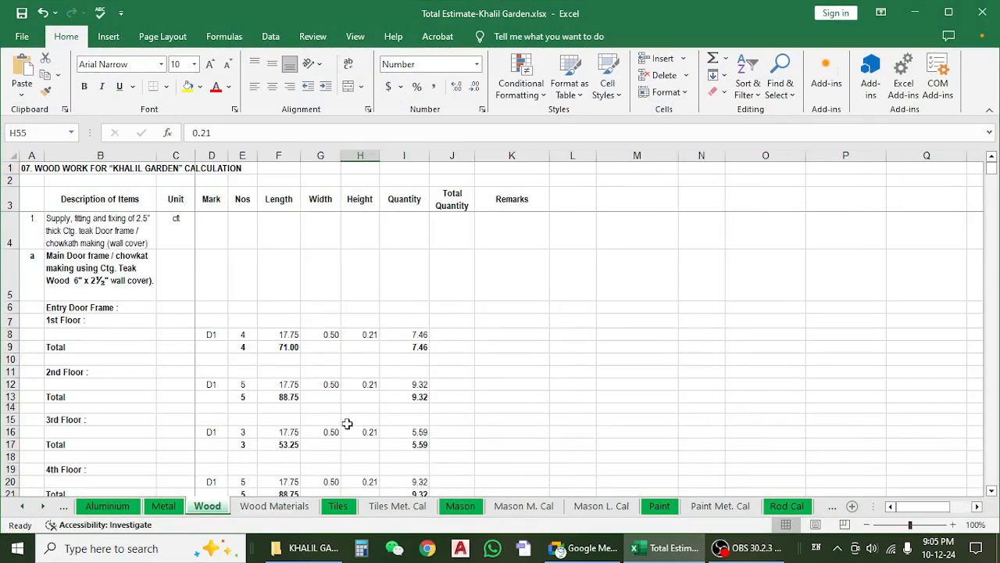
pyautogui.click(109, 508)
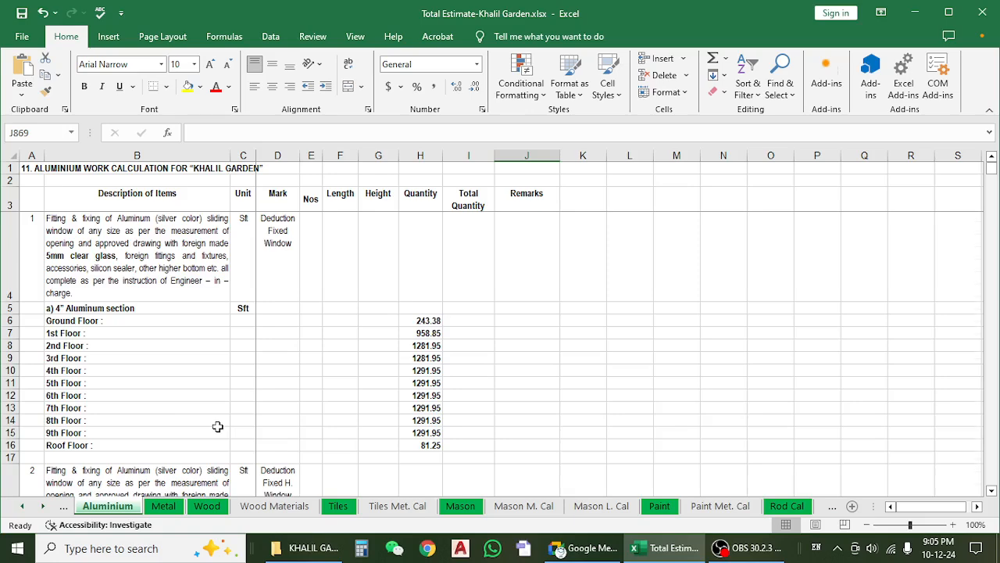
pyautogui.scroll(-2, 219, 430)
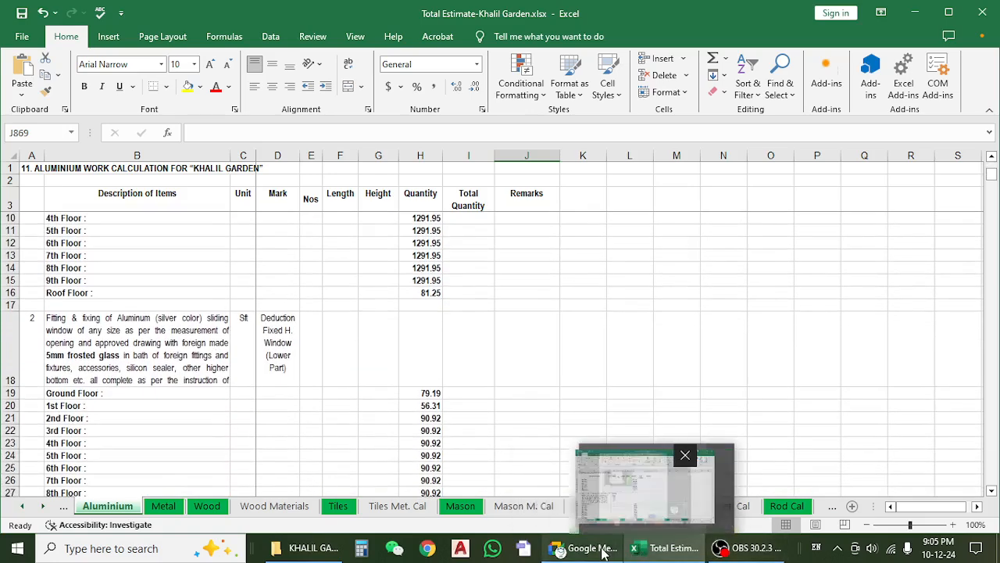
# Switch to Google Meet, share the entire screen with the meeting, and return to the estimate workbook.
pyautogui.click(601, 551)
pyautogui.click(551, 438)
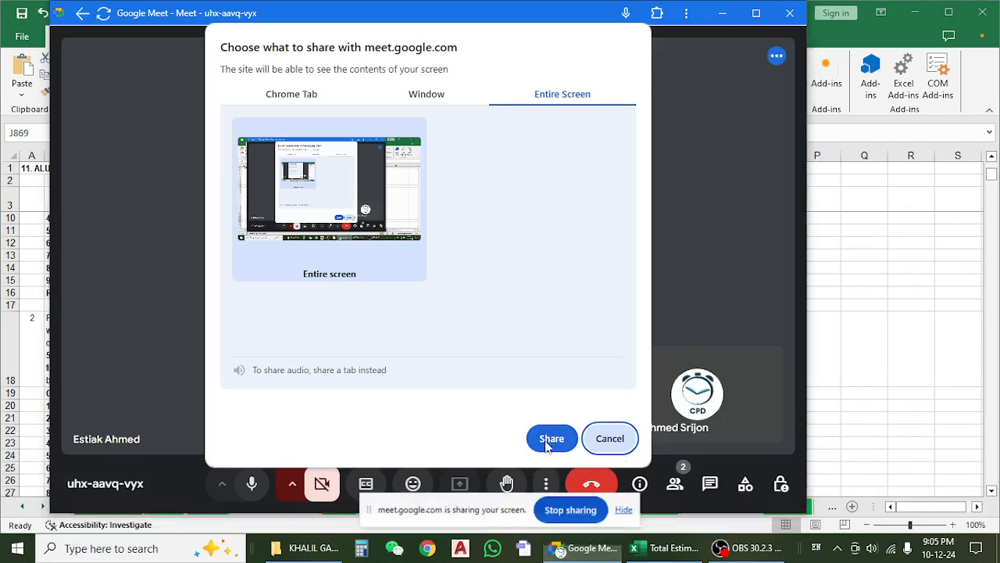
pyautogui.click(631, 508)
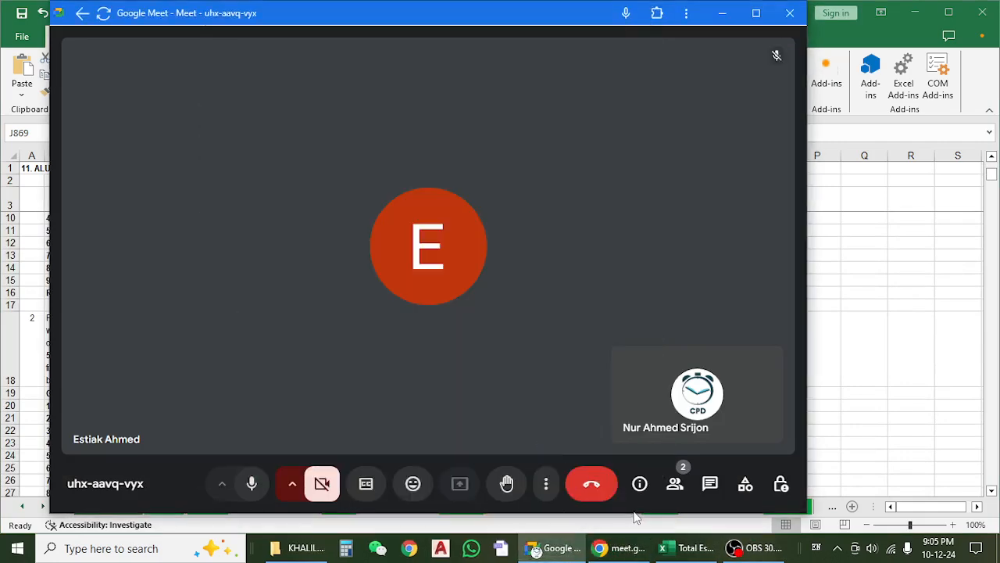
pyautogui.click(721, 13)
# Examine the floor-by-floor window quantities on the Aluminium sheet, including the formula behind the 5th Floor quantity of the 4" section.
pyautogui.scroll(2, 469, 277)
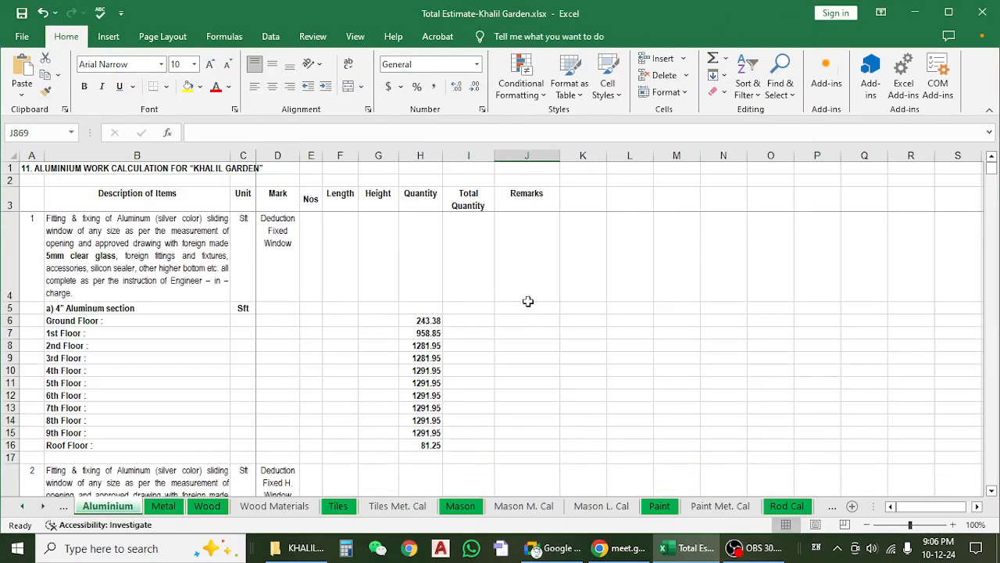
pyautogui.scroll(-3, 528, 301)
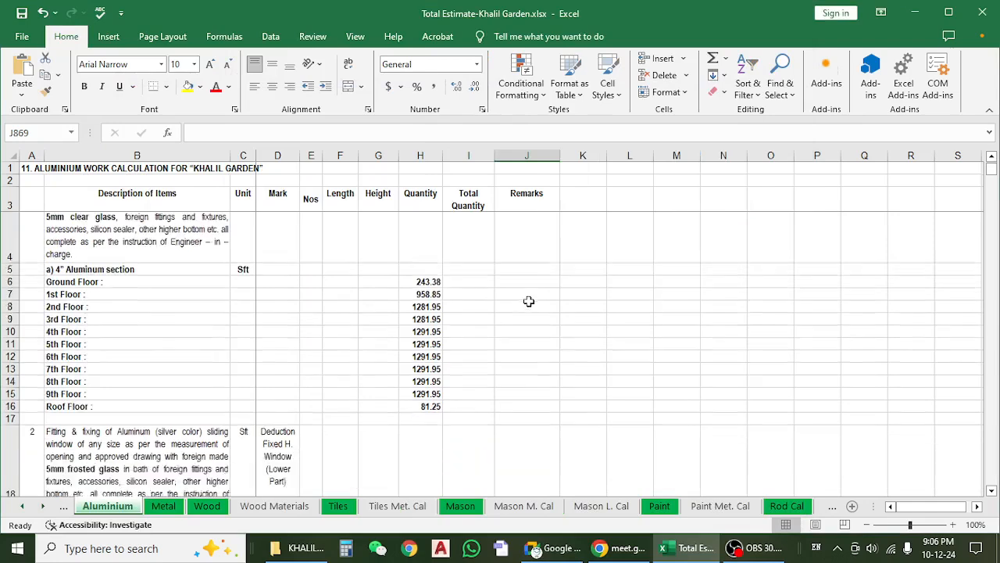
pyautogui.scroll(3, 529, 301)
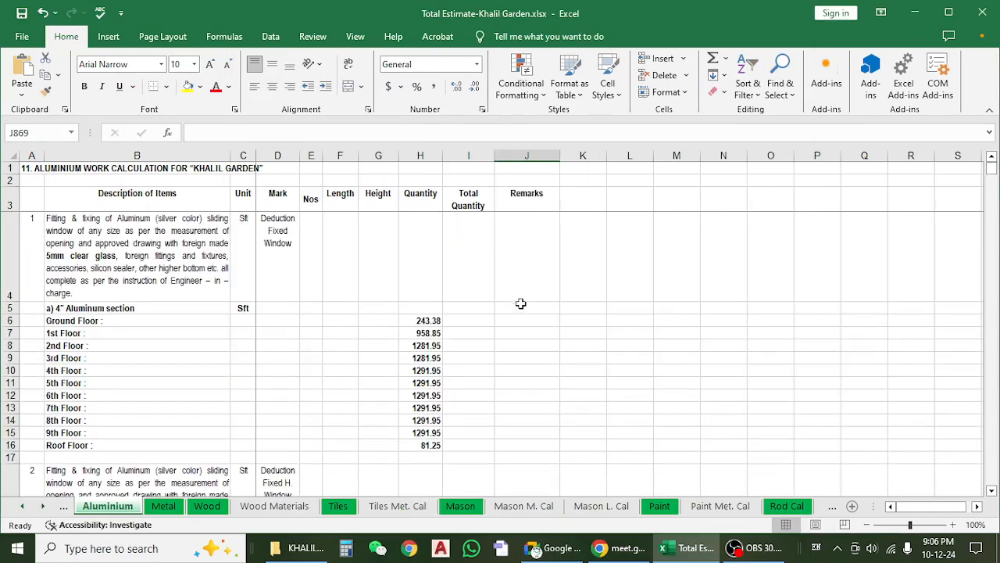
pyautogui.scroll(-2, 514, 300)
pyautogui.scroll(2, 514, 300)
pyautogui.scroll(-2, 514, 300)
pyautogui.scroll(-2, 514, 300)
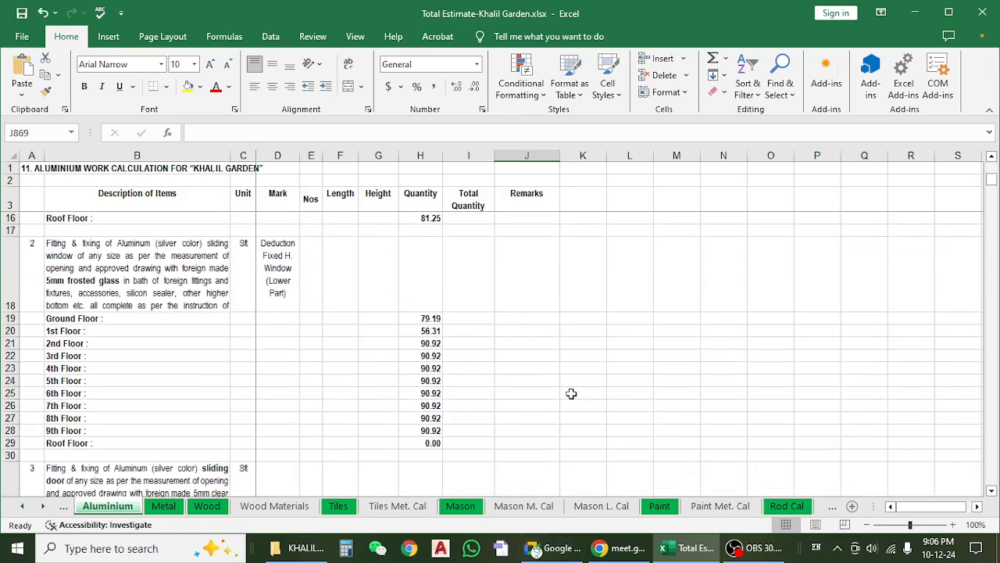
pyautogui.scroll(4, 571, 393)
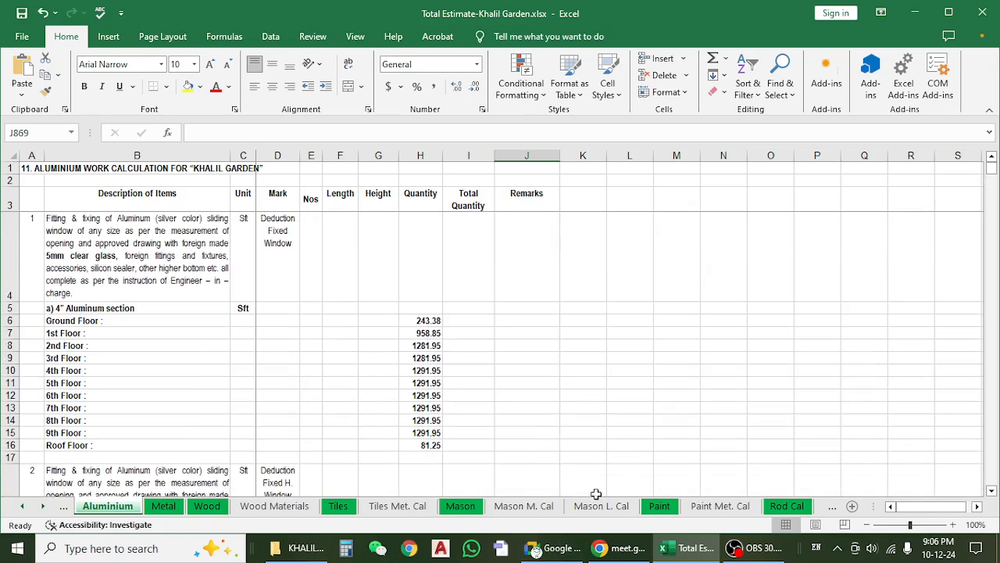
pyautogui.moveTo(587, 546)
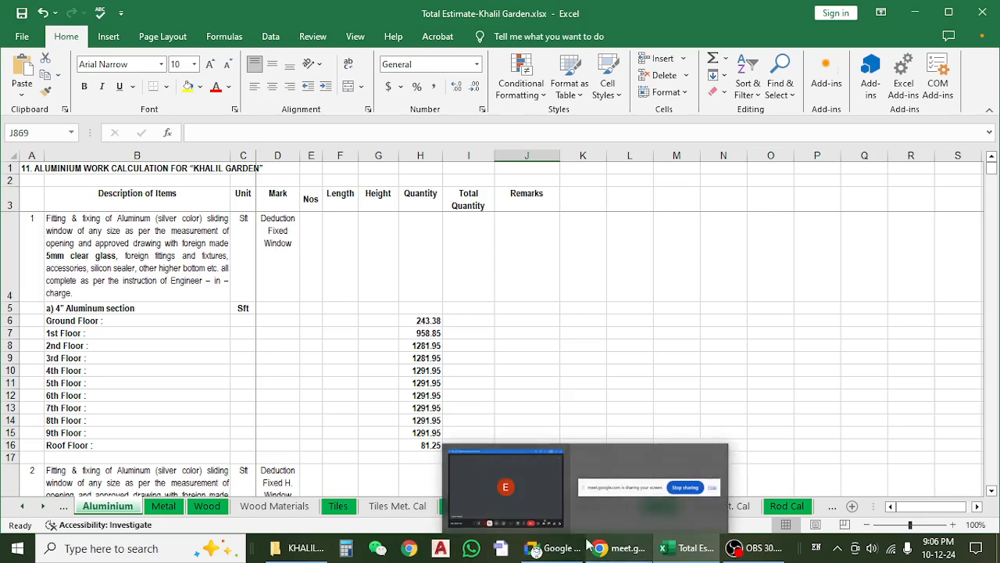
pyautogui.click(337, 322)
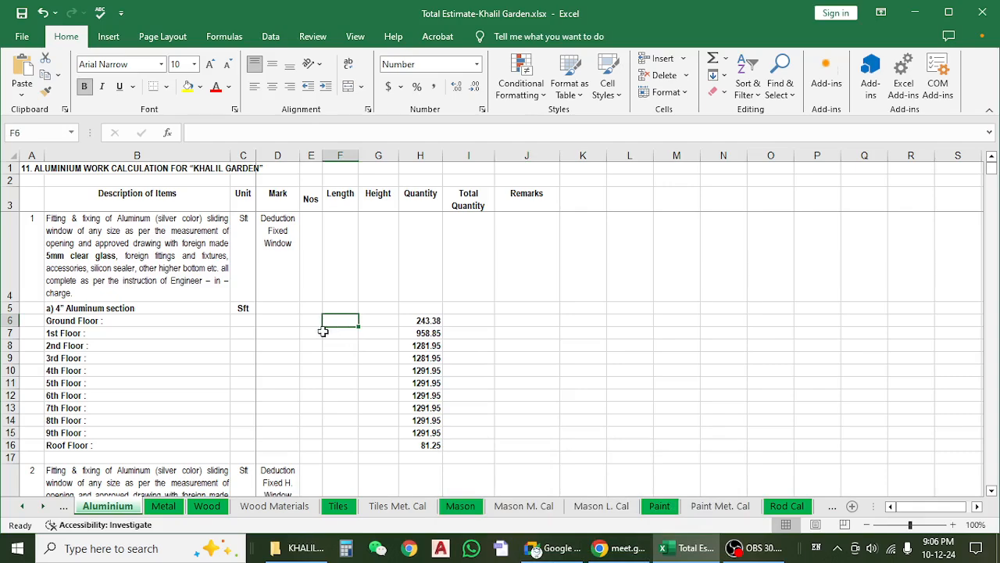
pyautogui.click(406, 322)
pyautogui.click(411, 383)
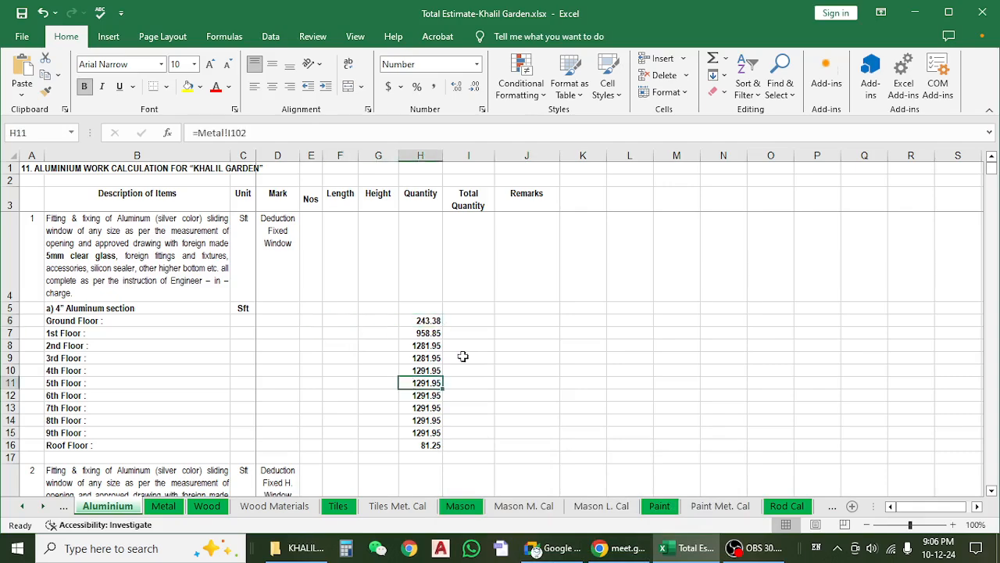
pyautogui.scroll(-2, 462, 353)
pyautogui.scroll(2, 290, 424)
# Inspect the number, length, height and quantity of the 1st Floor D1 entry door frame on the Wood sheet.
pyautogui.click(208, 506)
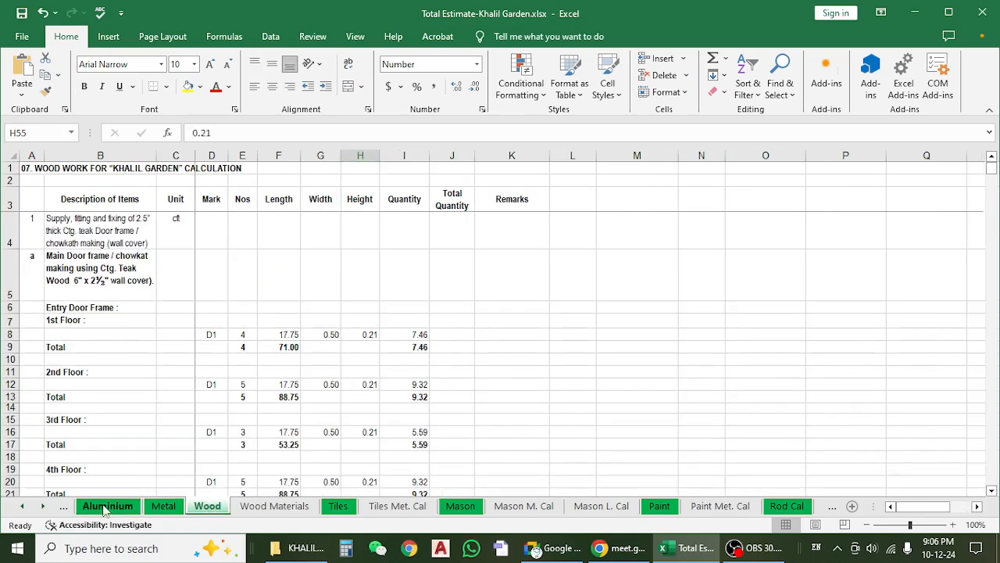
pyautogui.click(107, 506)
pyautogui.click(208, 506)
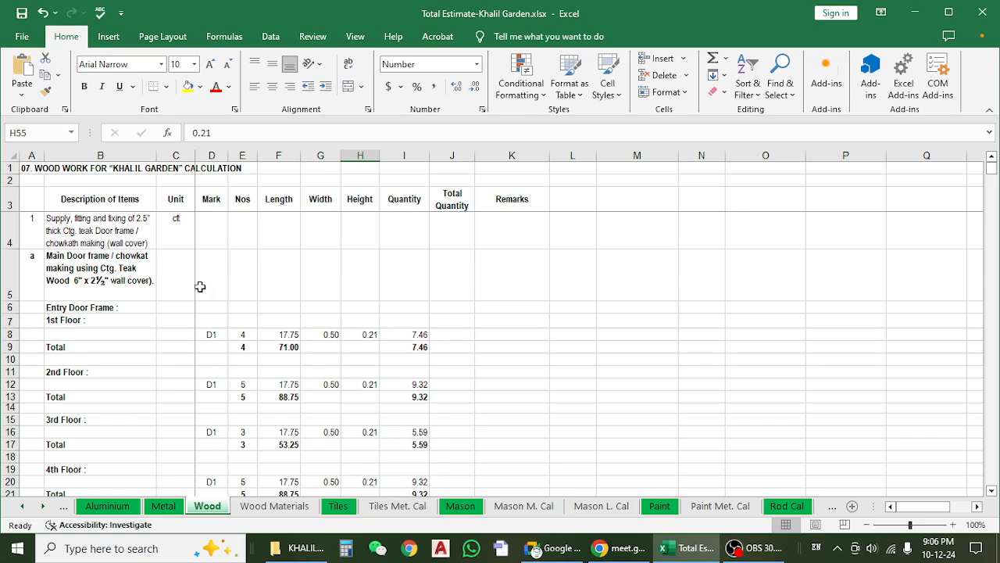
pyautogui.click(275, 334)
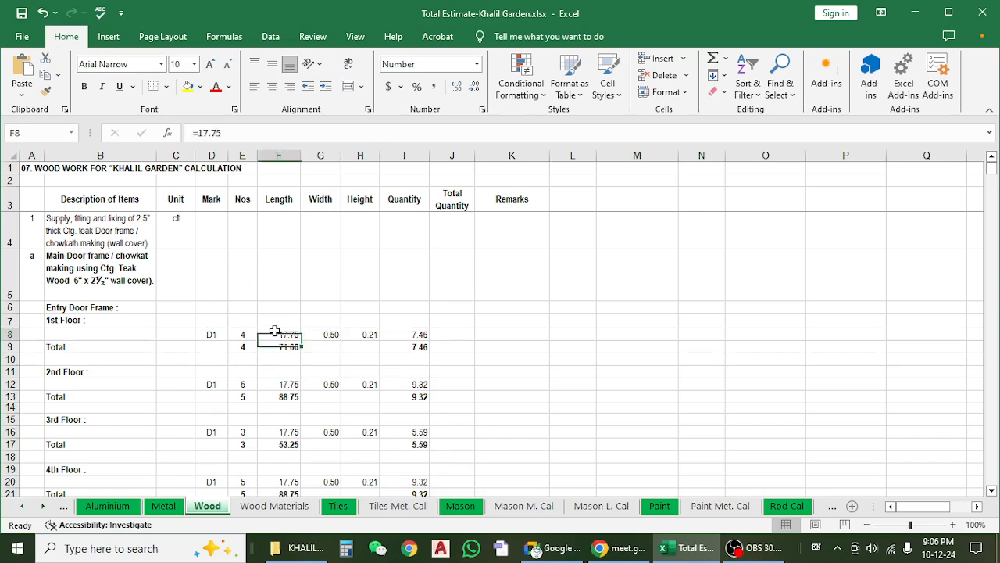
pyautogui.click(366, 333)
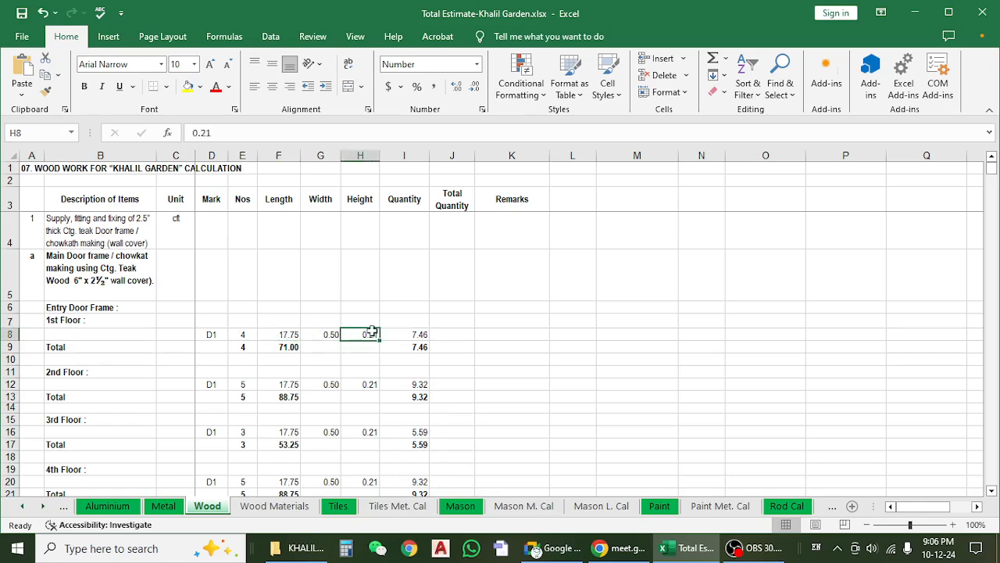
pyautogui.click(406, 335)
pyautogui.click(244, 334)
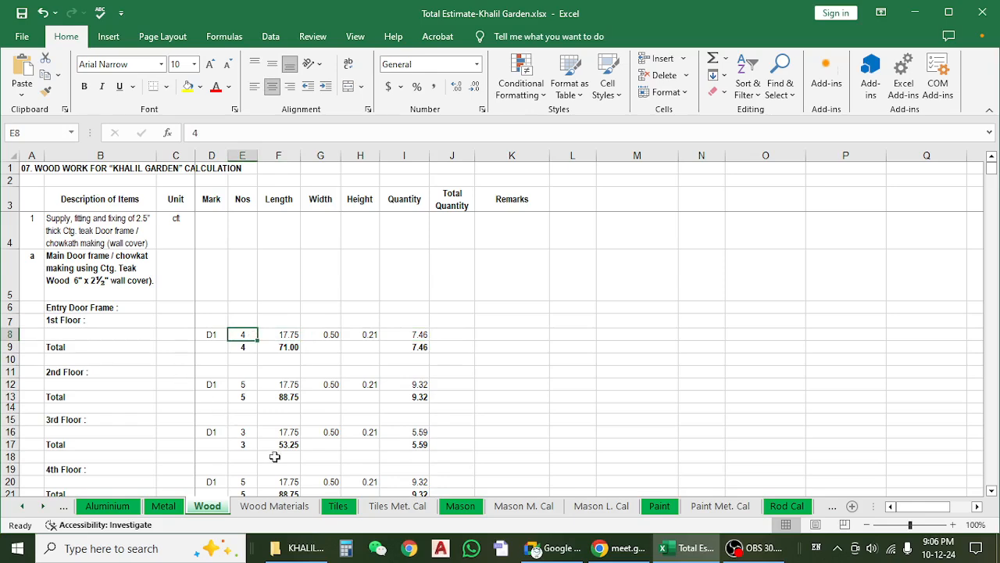
# Review the Wood Materials sheet back to its first item, the main door frame.
pyautogui.click(270, 507)
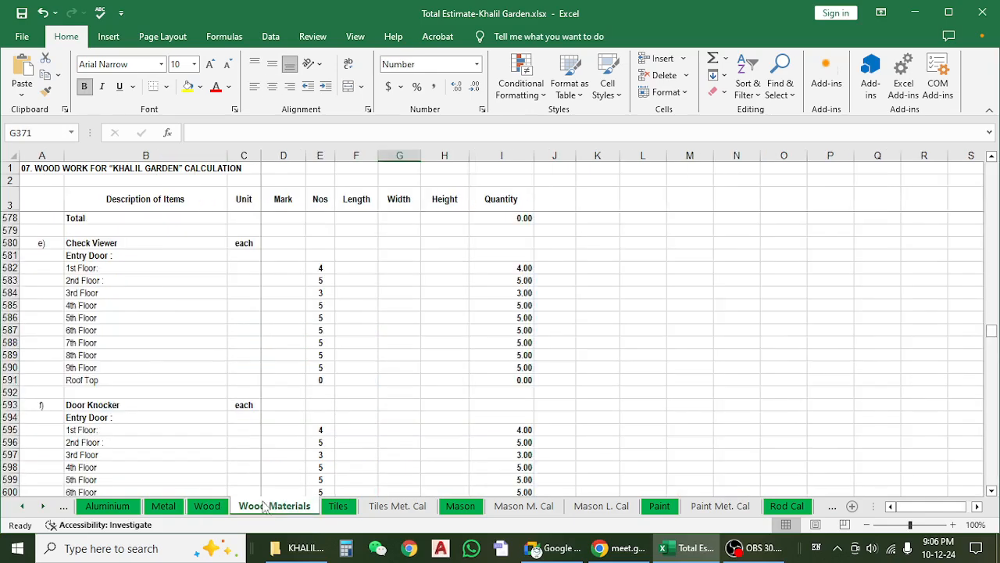
pyautogui.click(223, 506)
pyautogui.click(286, 507)
pyautogui.scroll(15, 312, 344)
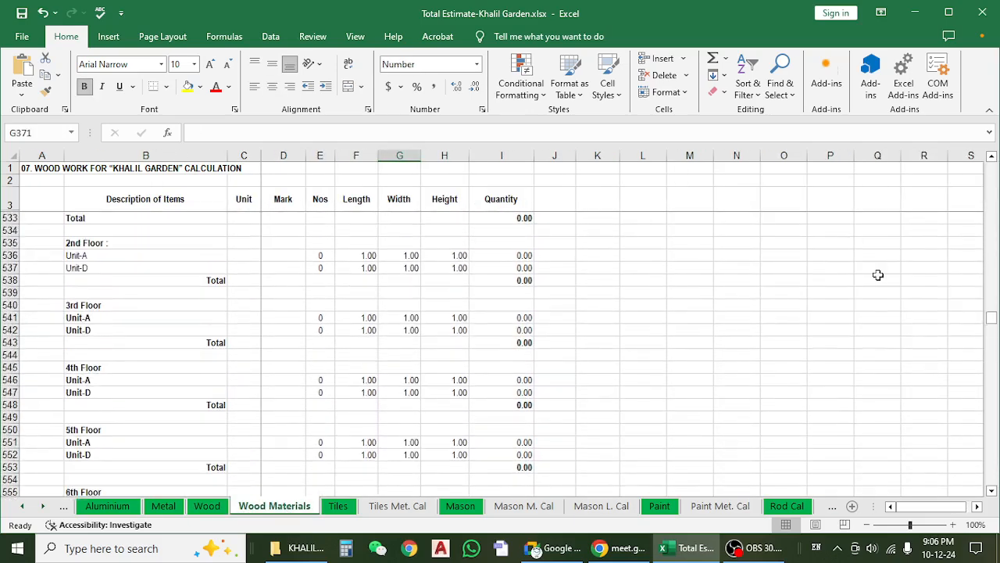
pyautogui.moveTo(991, 318); pyautogui.dragTo(987, 139)
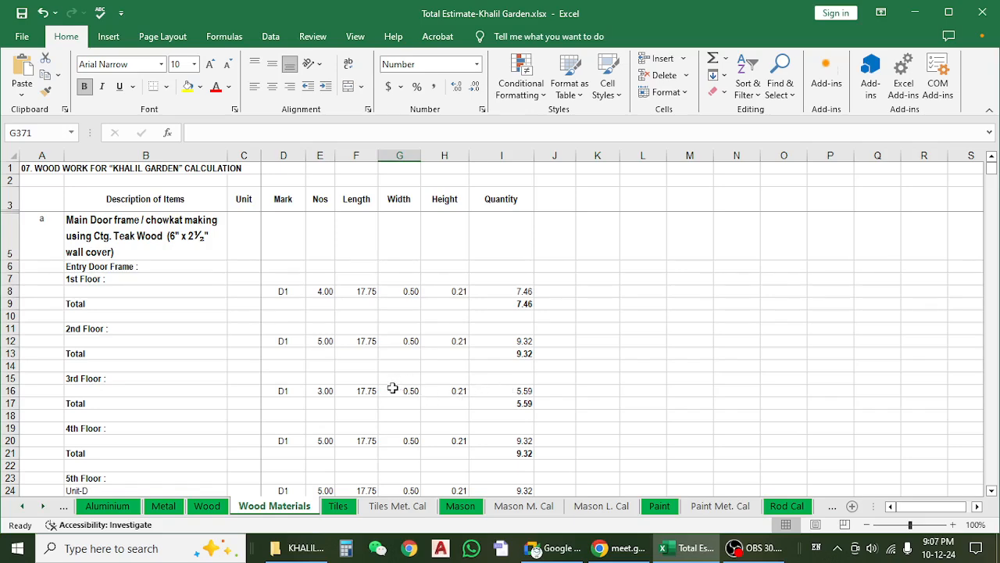
# Go over the main door frame description and its 1st Floor heading on the Wood sheet.
pyautogui.click(207, 506)
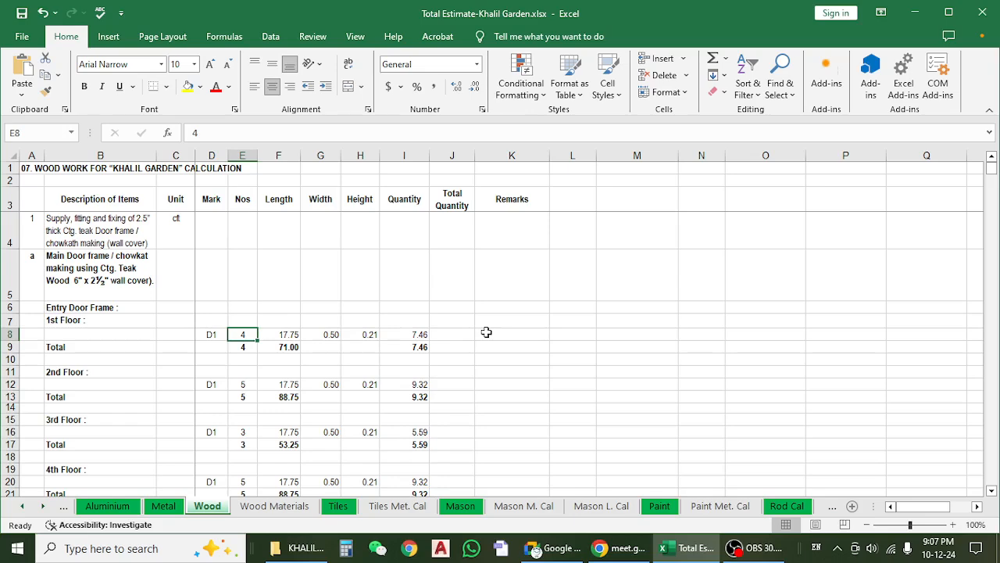
pyautogui.click(87, 268)
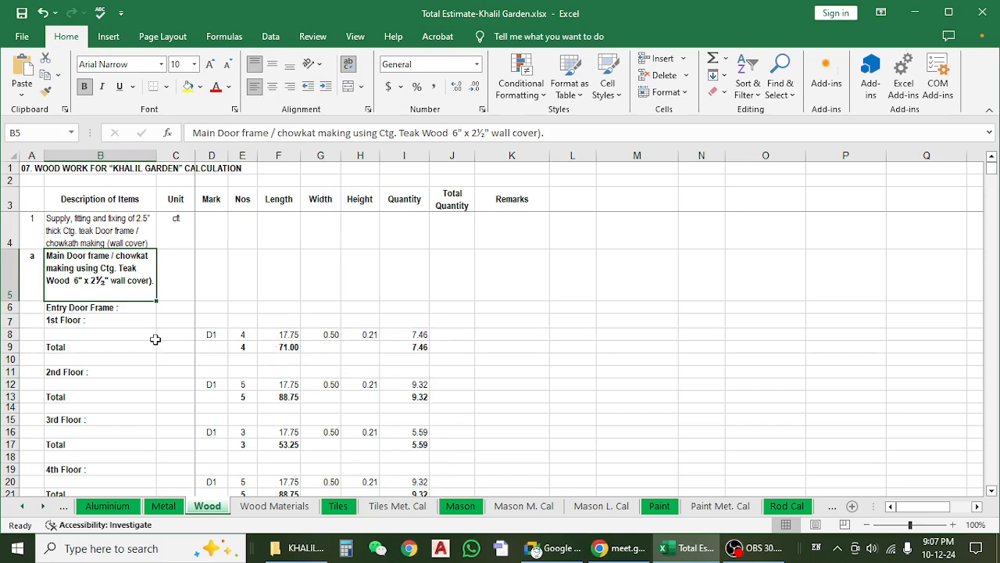
pyautogui.click(103, 321)
pyautogui.click(111, 282)
pyautogui.click(34, 281)
pyautogui.click(123, 280)
pyautogui.click(141, 323)
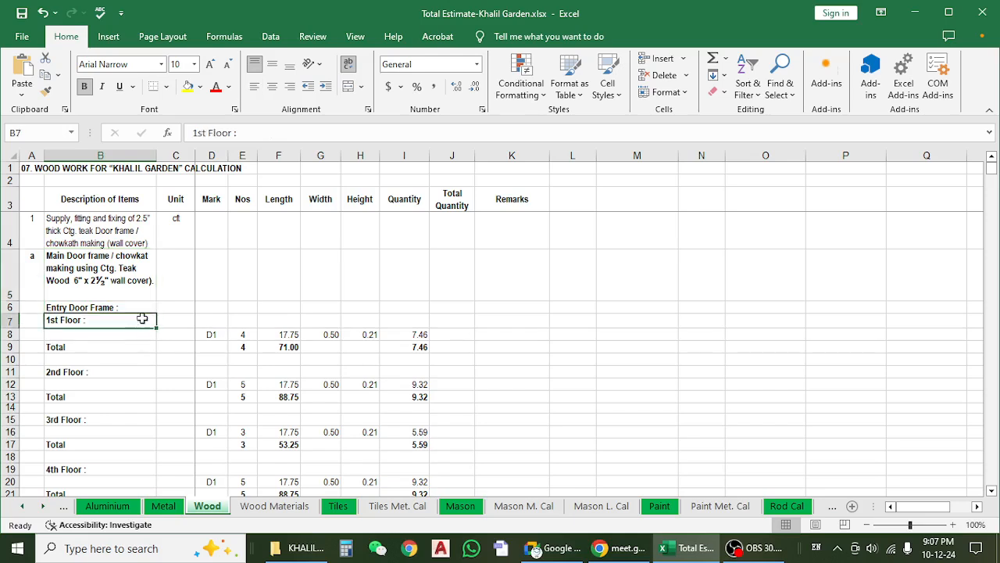
pyautogui.click(127, 268)
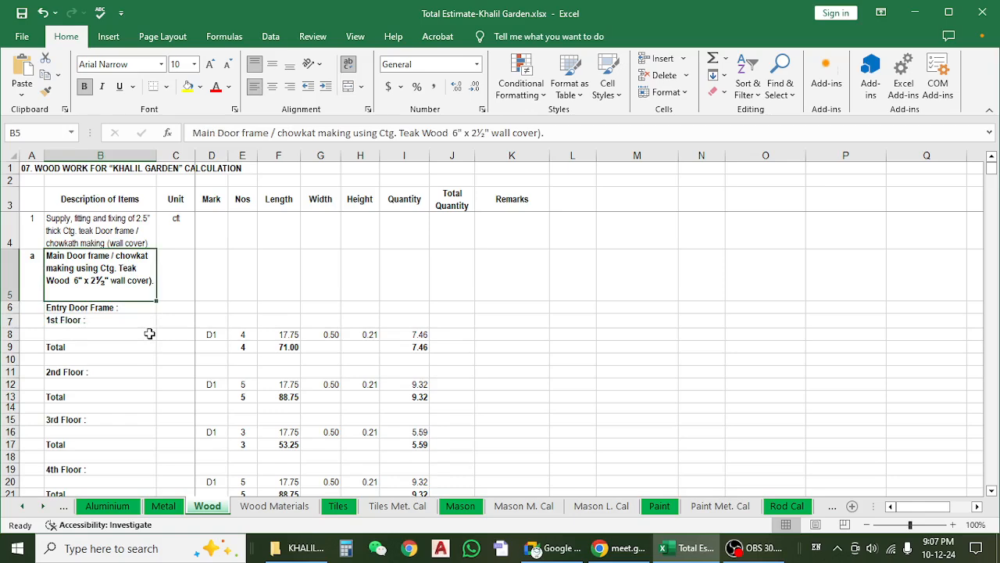
pyautogui.click(139, 322)
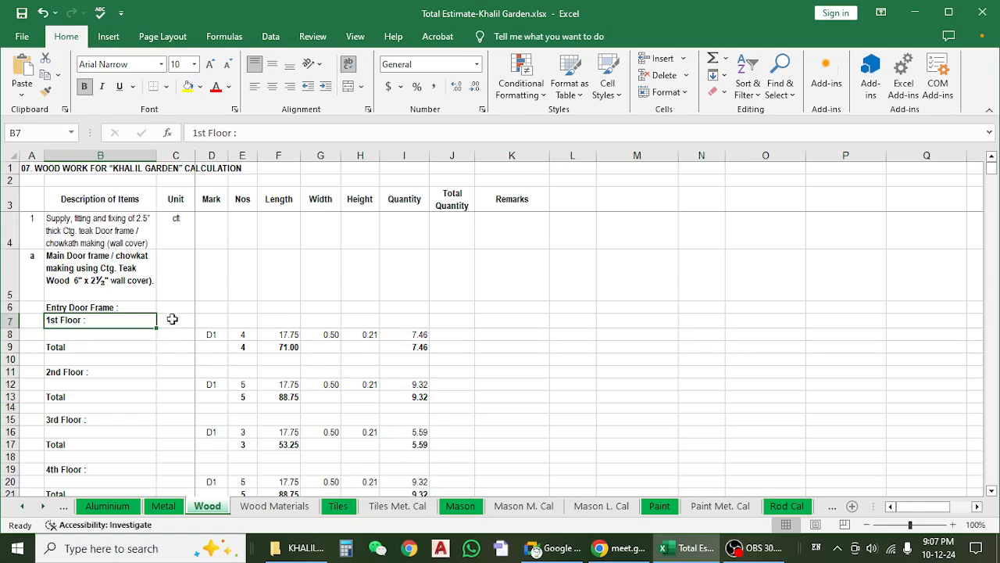
# Switch to File Explorer and open the RE-00 FINAL folder under KHALIL GARDEN, Drawings & Doc, ARCHETECTURE.
pyautogui.click(914, 12)
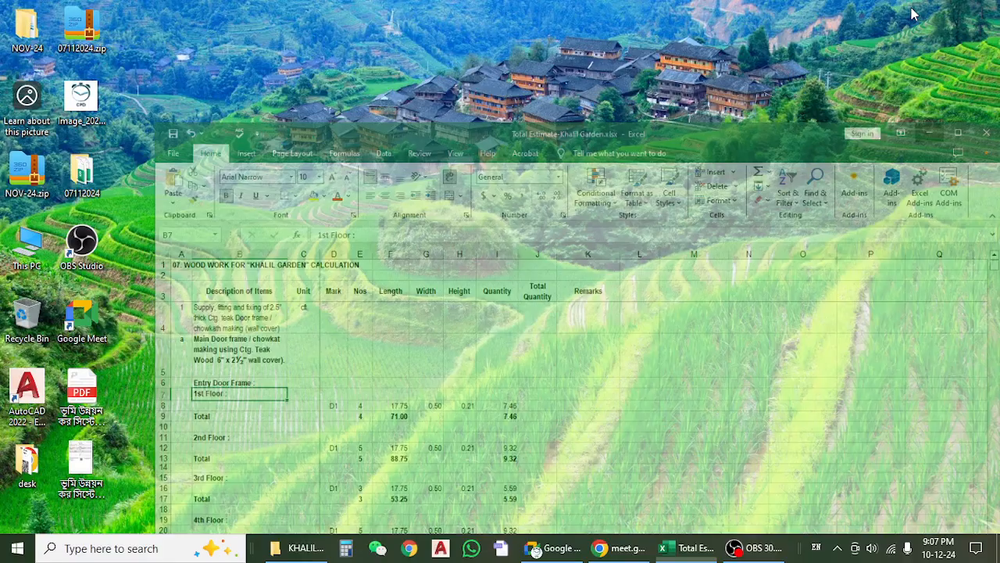
pyautogui.click(300, 548)
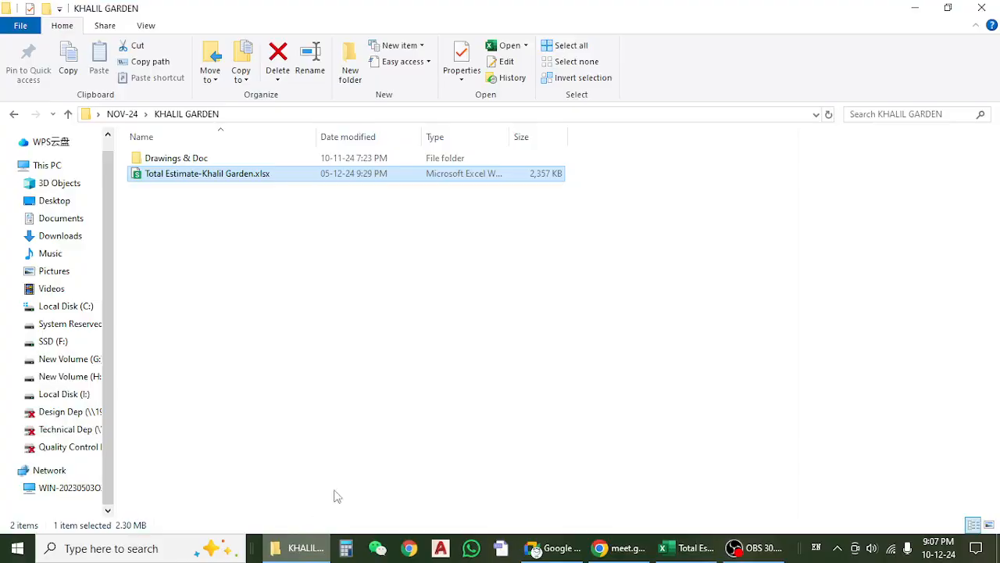
pyautogui.doubleClick(211, 159)
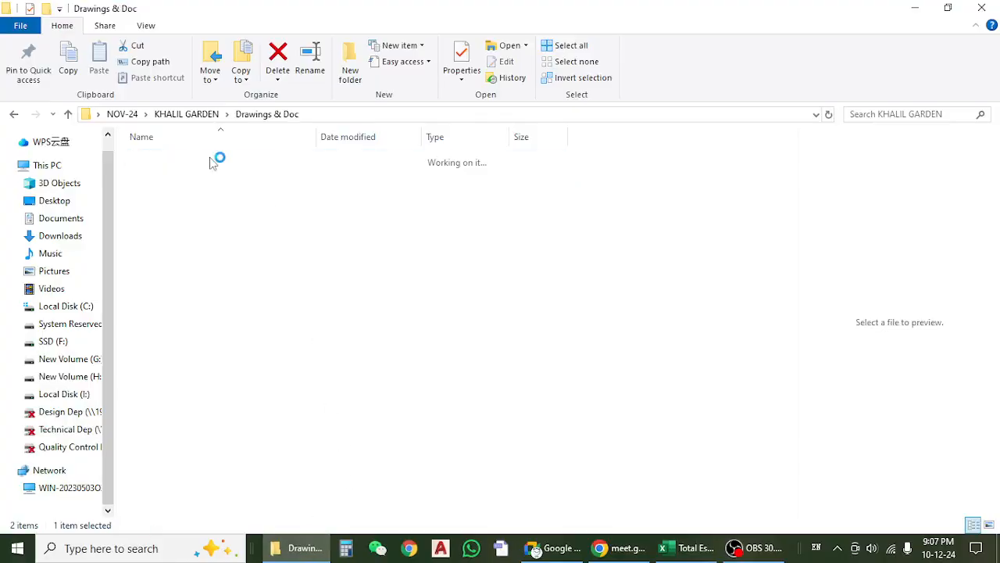
pyautogui.click(203, 175)
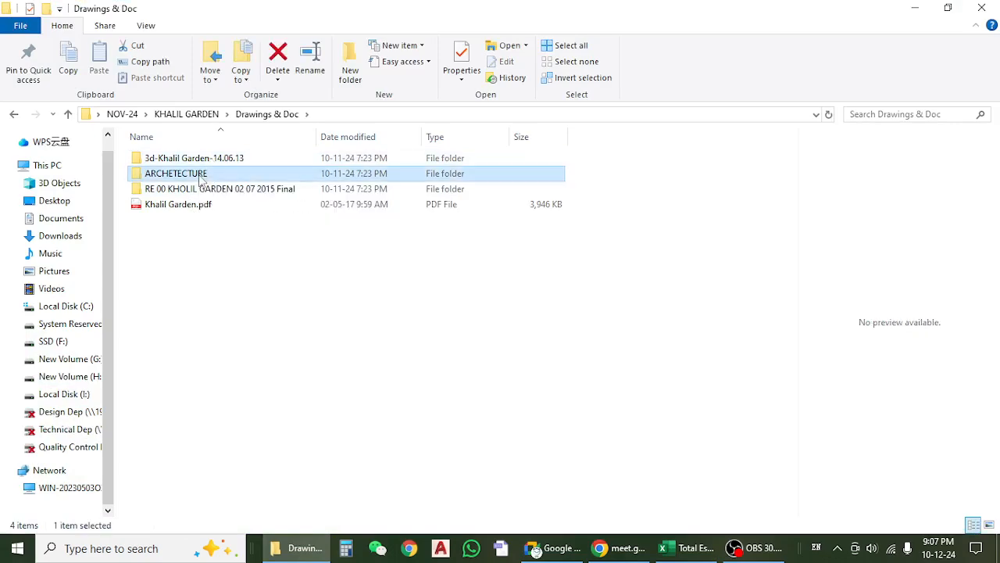
pyautogui.doubleClick(200, 177)
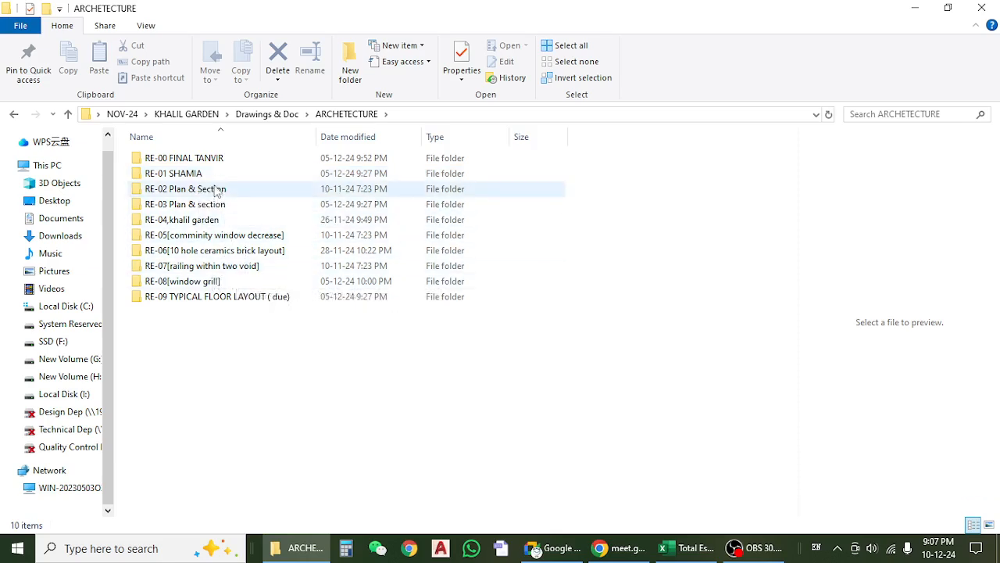
pyautogui.doubleClick(193, 163)
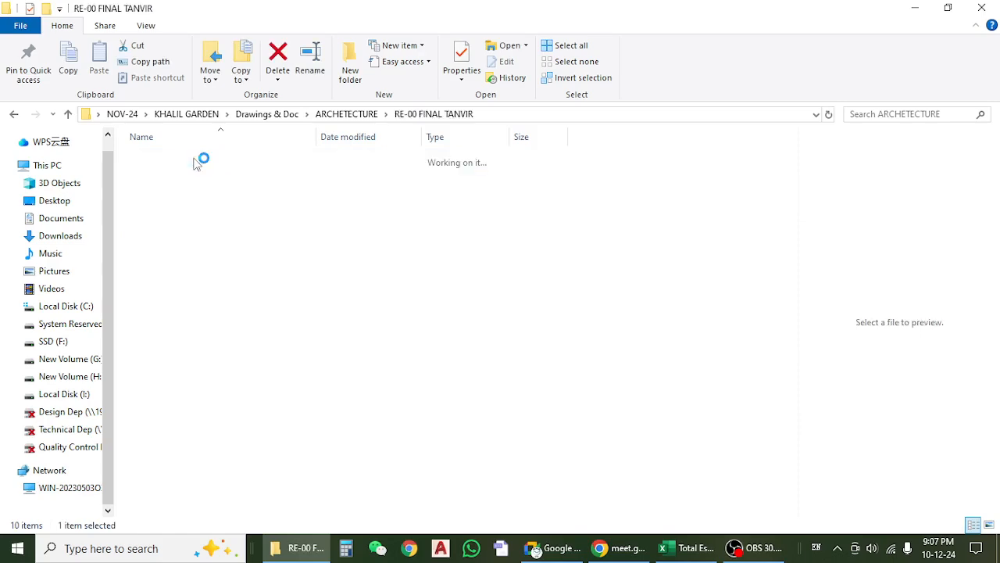
# Open the drawing 14.Main door detail (61).dwg in AutoCAD and show its model space.
pyautogui.scroll(-2, 233, 286)
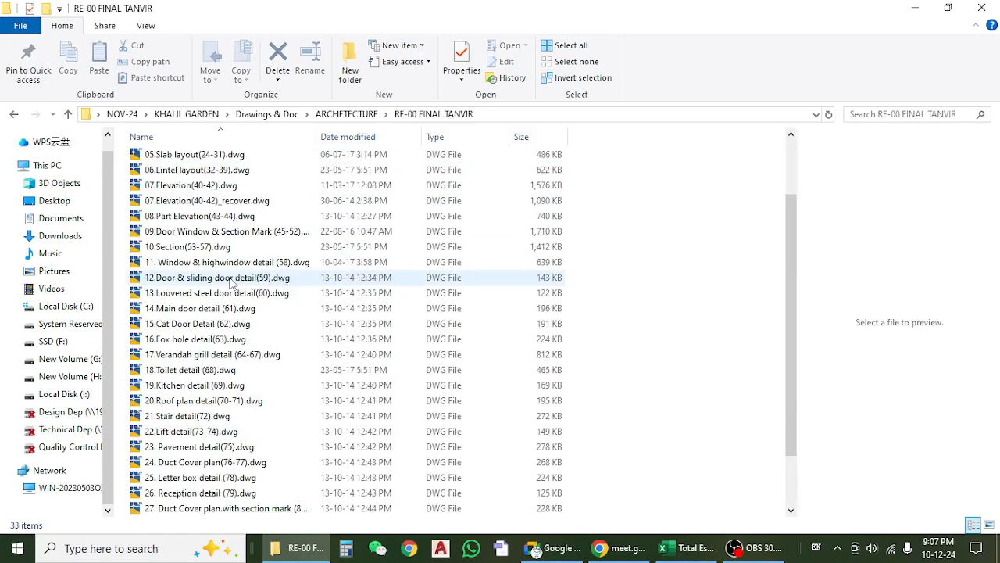
pyautogui.click(216, 311)
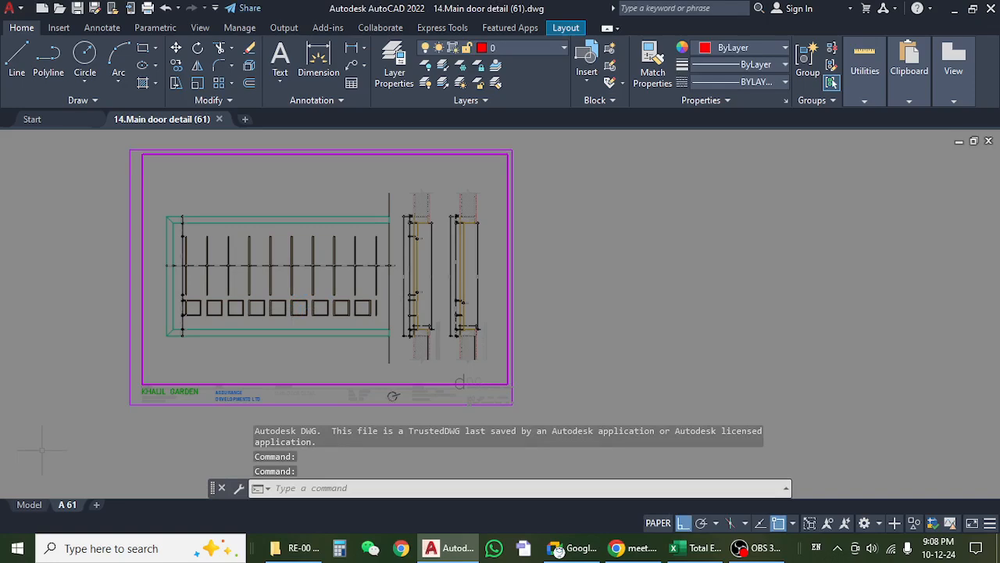
pyautogui.click(29, 504)
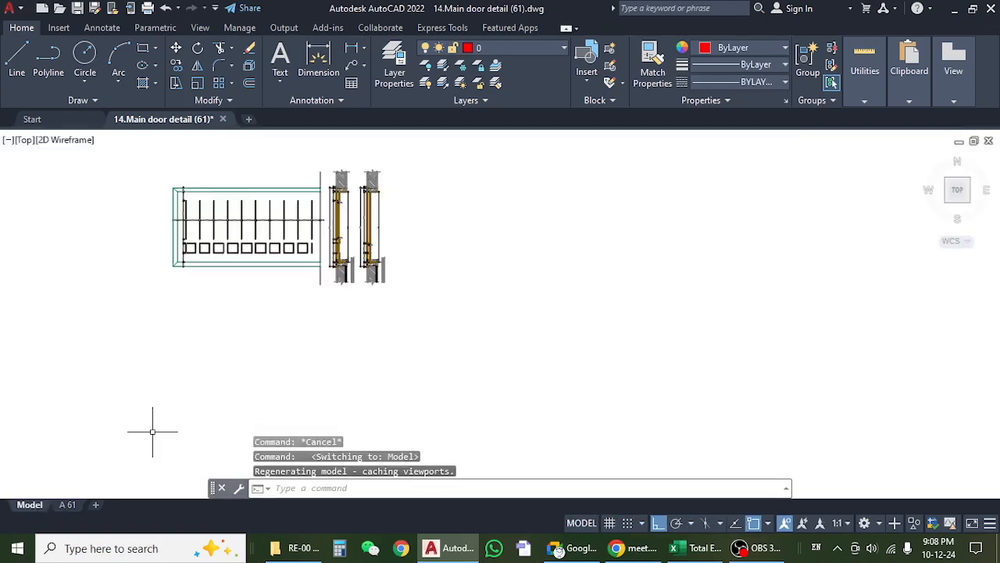
# Examine the frame and panel dimensions on the sideways main door elevation, including its lower frame corner.
pyautogui.scroll(8, 242, 188)
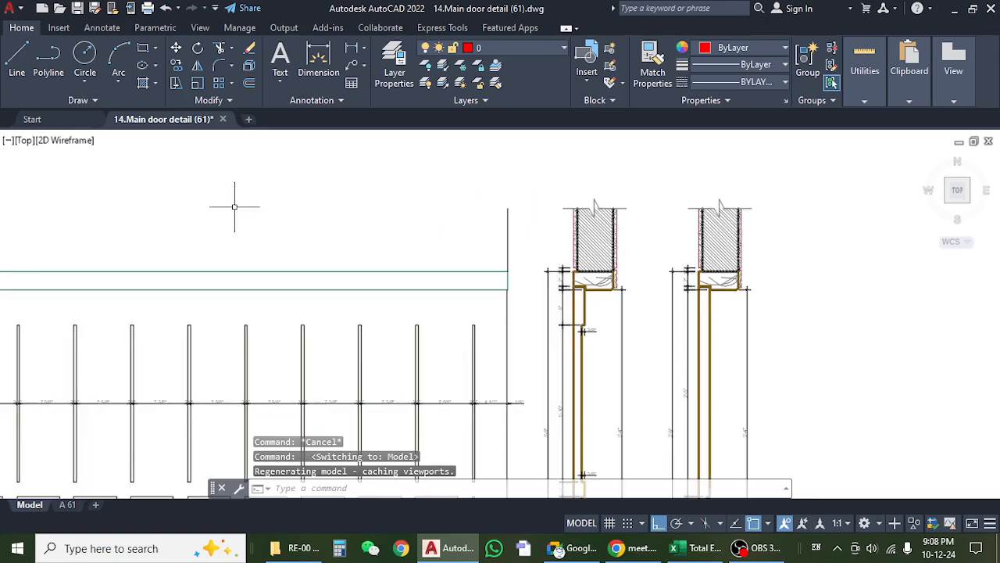
pyautogui.moveTo(164, 337); pyautogui.dragTo(432, 234)
pyautogui.scroll(6, 194, 342)
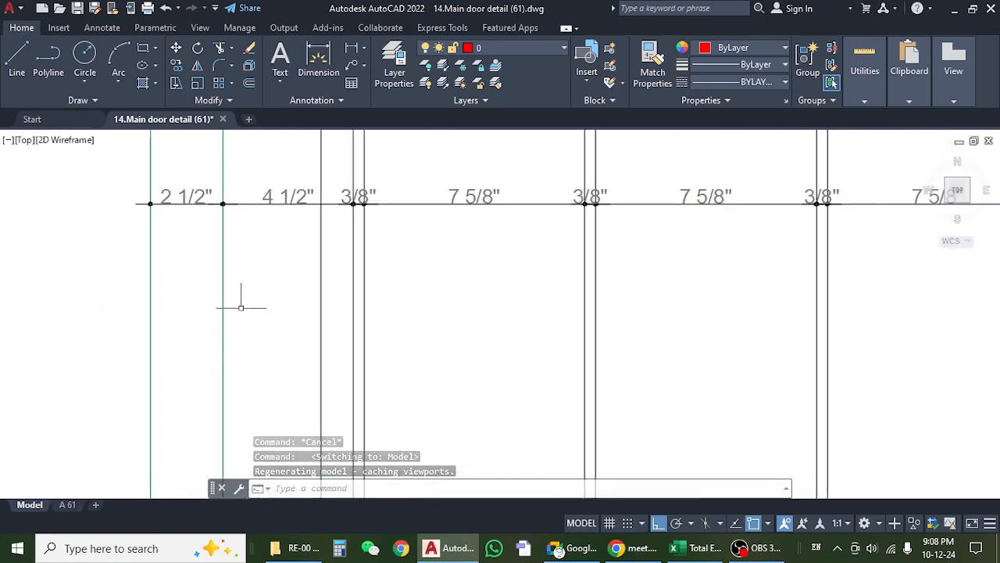
pyautogui.scroll(-1, 285, 271)
pyautogui.scroll(-1, 277, 353)
pyautogui.moveTo(277, 355); pyautogui.dragTo(269, 197)
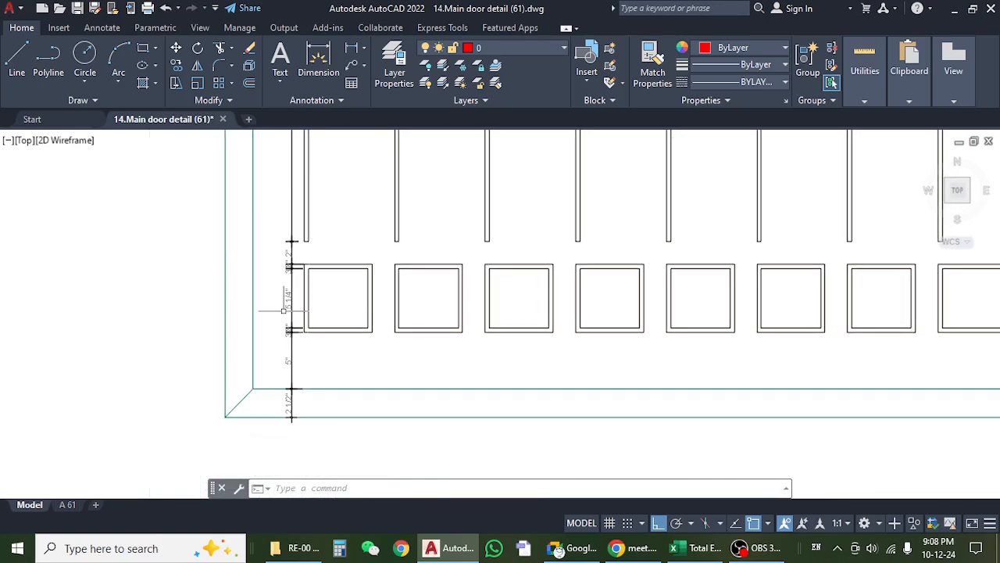
pyautogui.scroll(3, 294, 437)
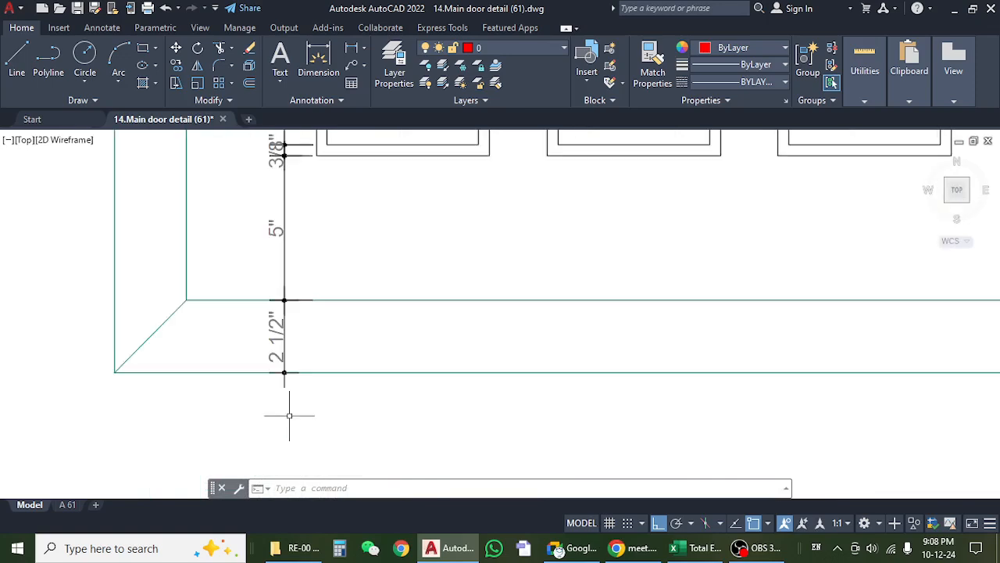
pyautogui.scroll(-2, 276, 332)
pyautogui.scroll(-4, 277, 329)
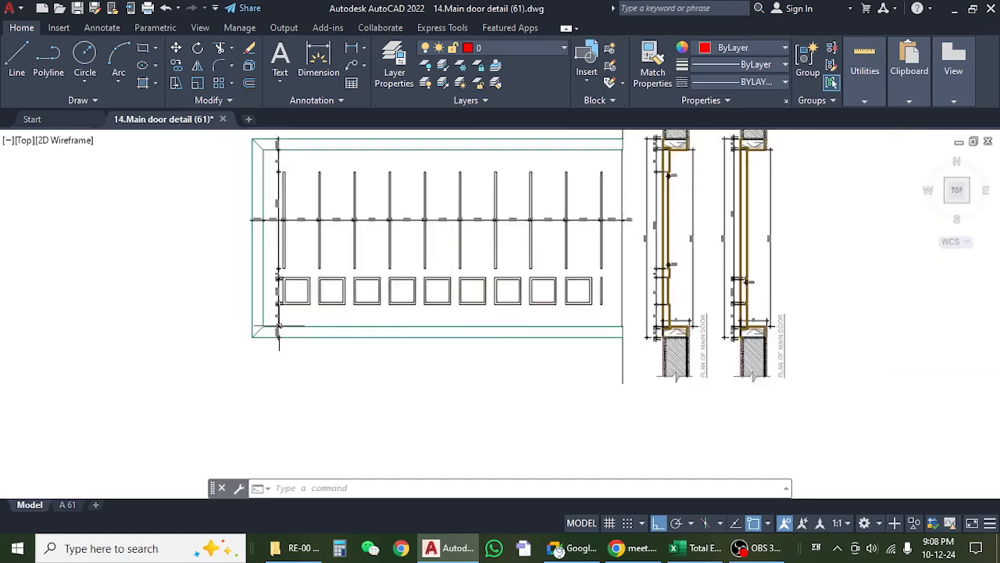
pyautogui.moveTo(679, 299); pyautogui.dragTo(600, 301)
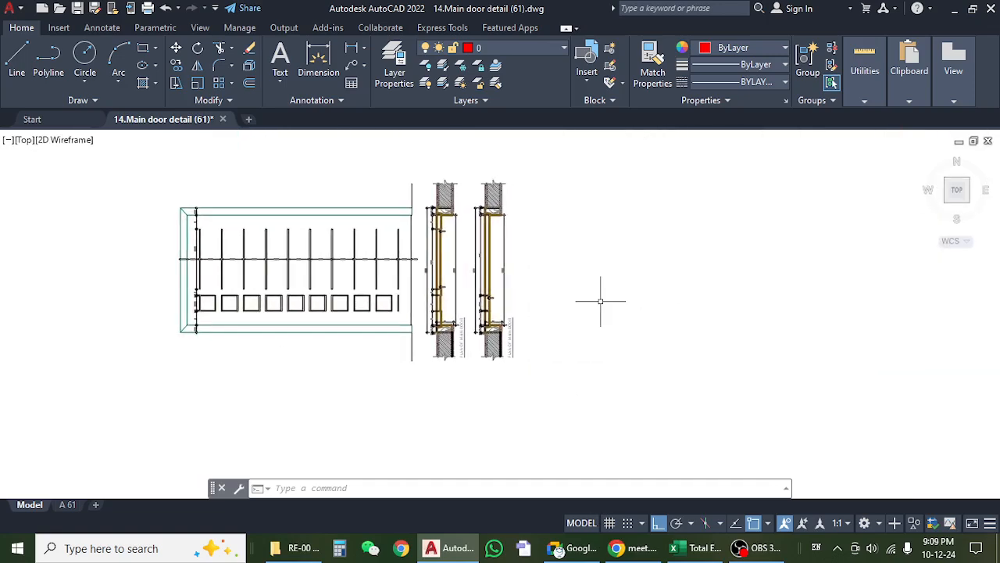
# Rotate the entire main door drawing by 270 degrees about the middle of the elevation so the door stands upright.
pyautogui.write('ro')
pyautogui.press('Return')
pyautogui.scroll(-6, 586, 243)
pyautogui.click(597, 200)
pyautogui.click(408, 312)
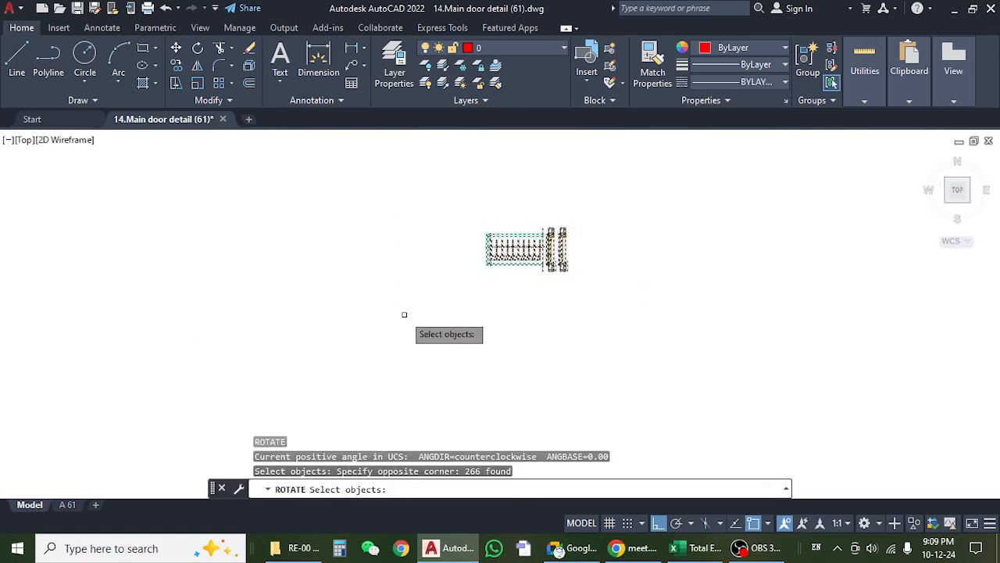
pyautogui.scroll(4, 556, 290)
pyautogui.press('Return')
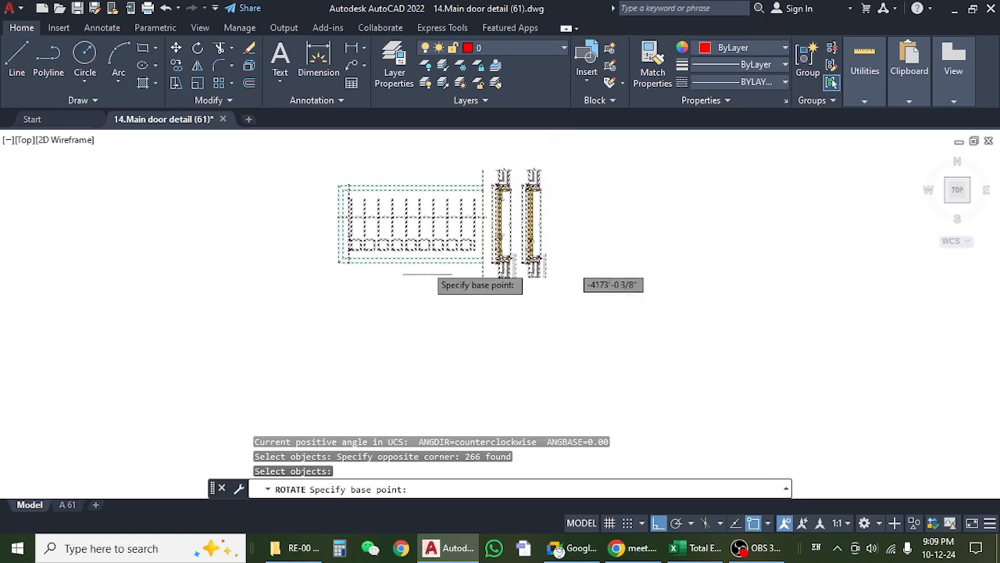
pyautogui.click(418, 217)
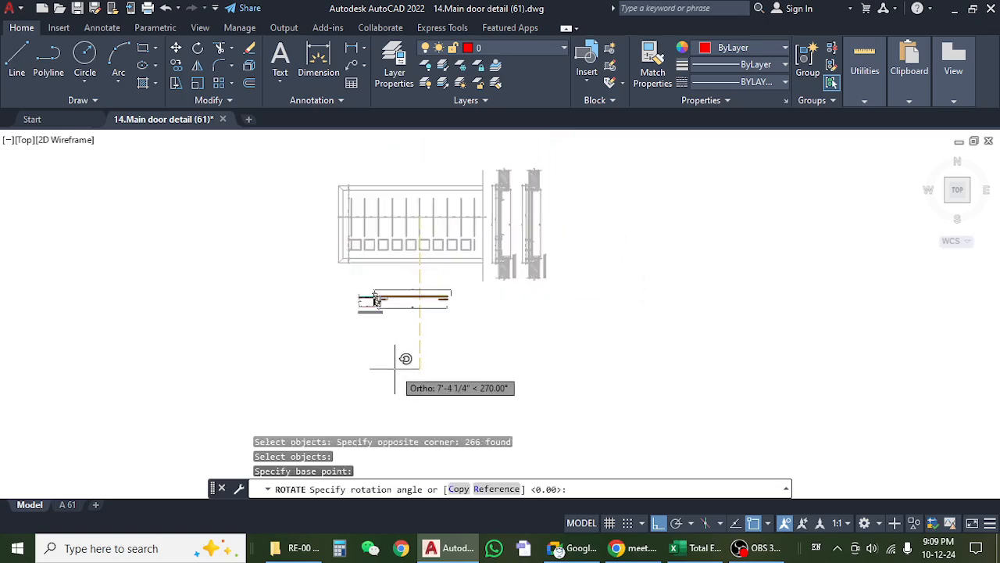
pyautogui.click(395, 368)
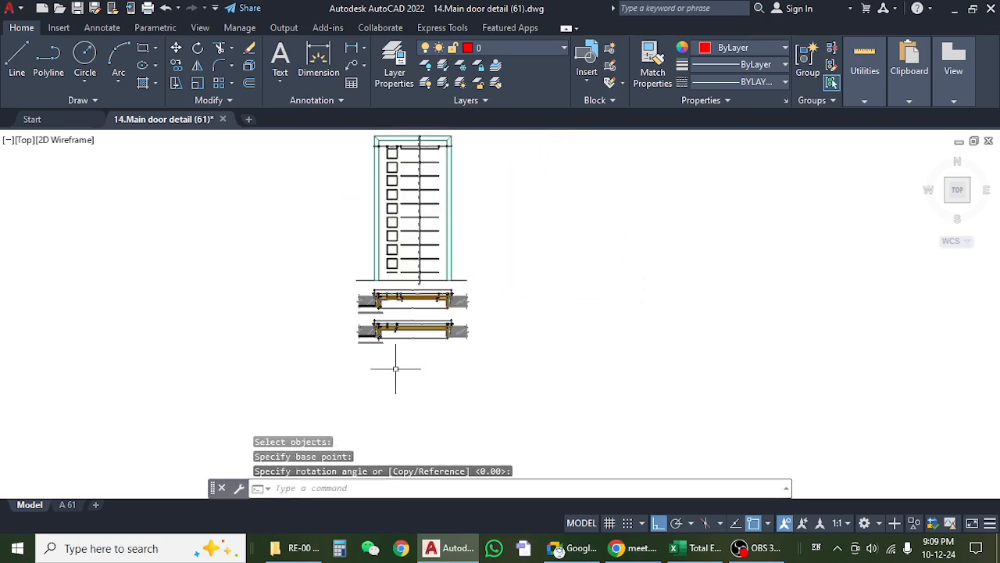
# Examine the upright door elevation and the frame thickness dimension at its upper corner.
pyautogui.scroll(6, 479, 198)
pyautogui.moveTo(476, 186)
pyautogui.mouseDown()
pyautogui.moveTo(583, 382)
pyautogui.moveTo(613, 409)
pyautogui.mouseUp()
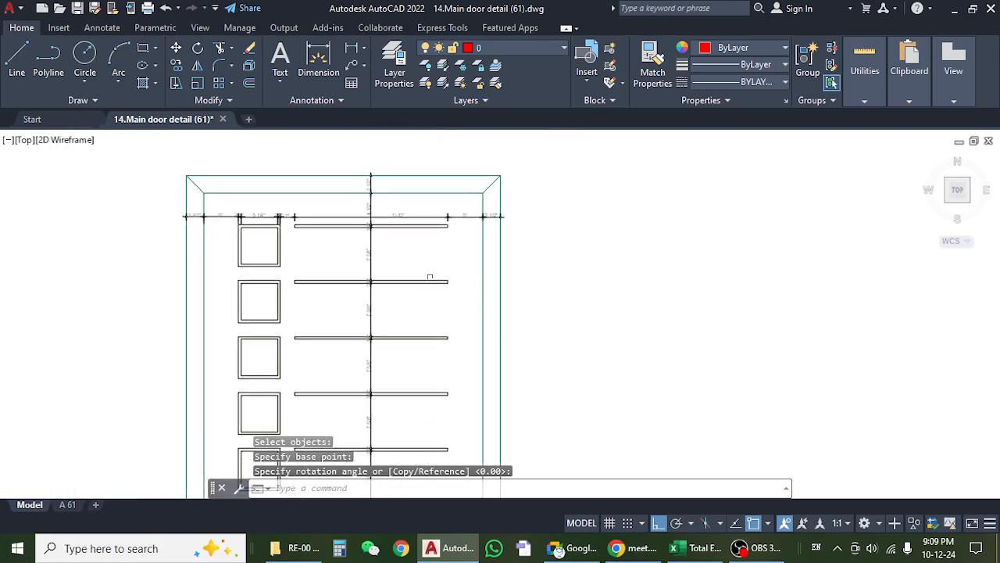
pyautogui.scroll(-2, 397, 239)
pyautogui.moveTo(401, 253)
pyautogui.mouseDown()
pyautogui.moveTo(438, 323)
pyautogui.moveTo(427, 199)
pyautogui.mouseUp()
pyautogui.scroll(-4, 427, 198)
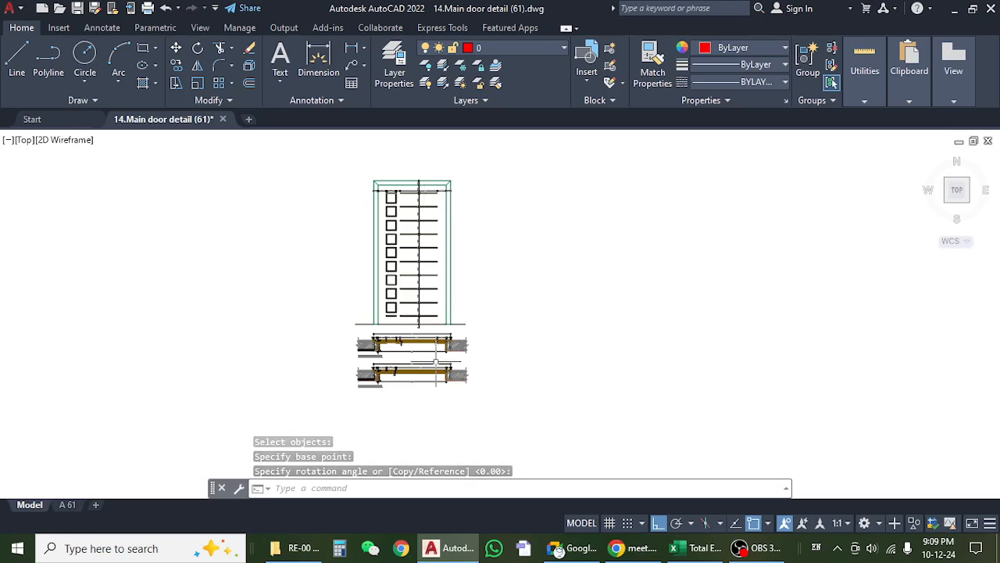
pyautogui.scroll(4, 365, 343)
pyautogui.scroll(2, 361, 341)
pyautogui.scroll(-4, 358, 348)
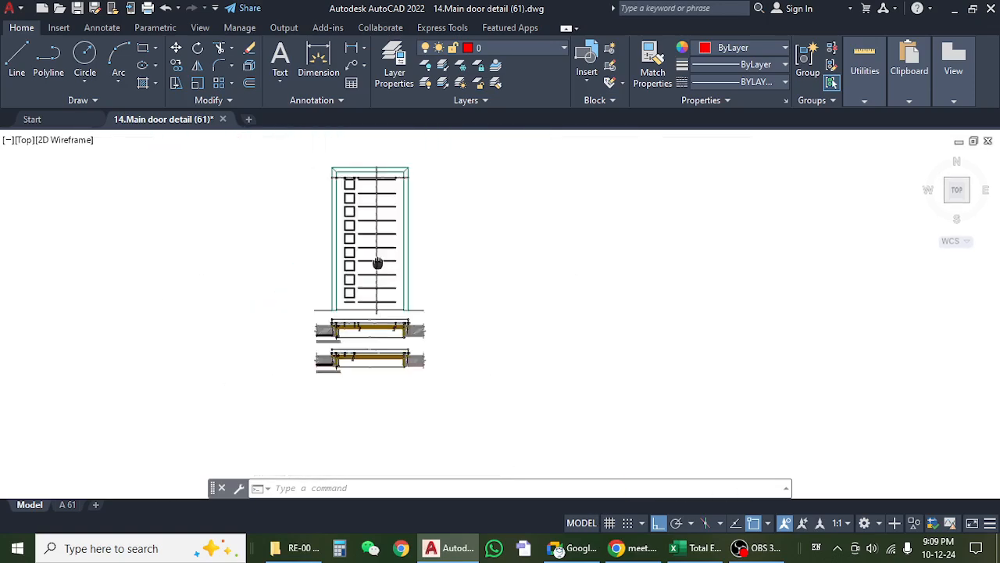
pyautogui.moveTo(377, 263); pyautogui.dragTo(378, 332)
pyautogui.scroll(6, 347, 224)
pyautogui.scroll(6, 279, 328)
pyautogui.moveTo(344, 259); pyautogui.dragTo(322, 335)
pyautogui.scroll(-8, 330, 295)
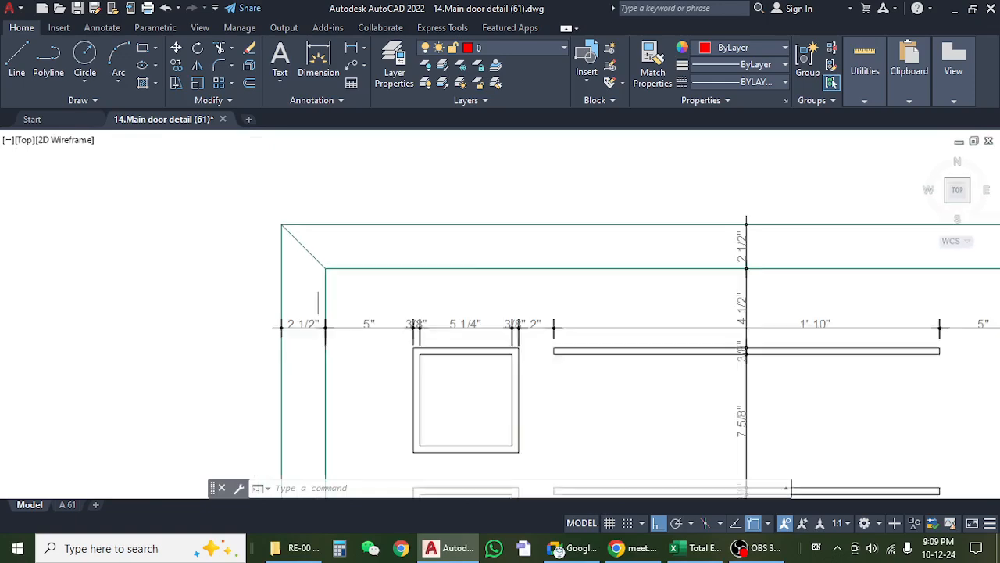
# Inspect the frame section in the upper plan of the main door and highlight its depth dimension.
pyautogui.moveTo(340, 361); pyautogui.dragTo(343, 227)
pyautogui.scroll(10, 328, 399)
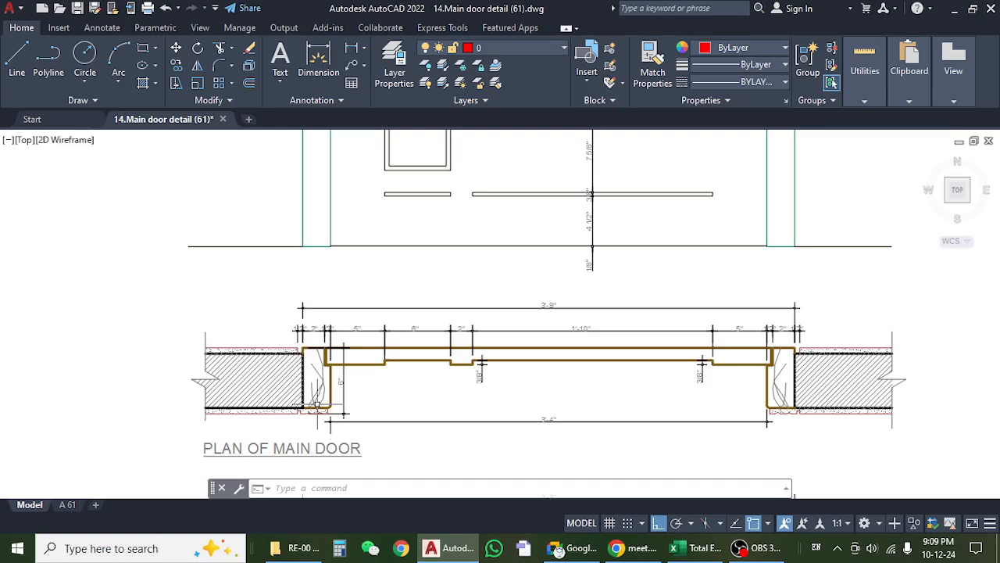
pyautogui.click(364, 386)
pyautogui.click(300, 406)
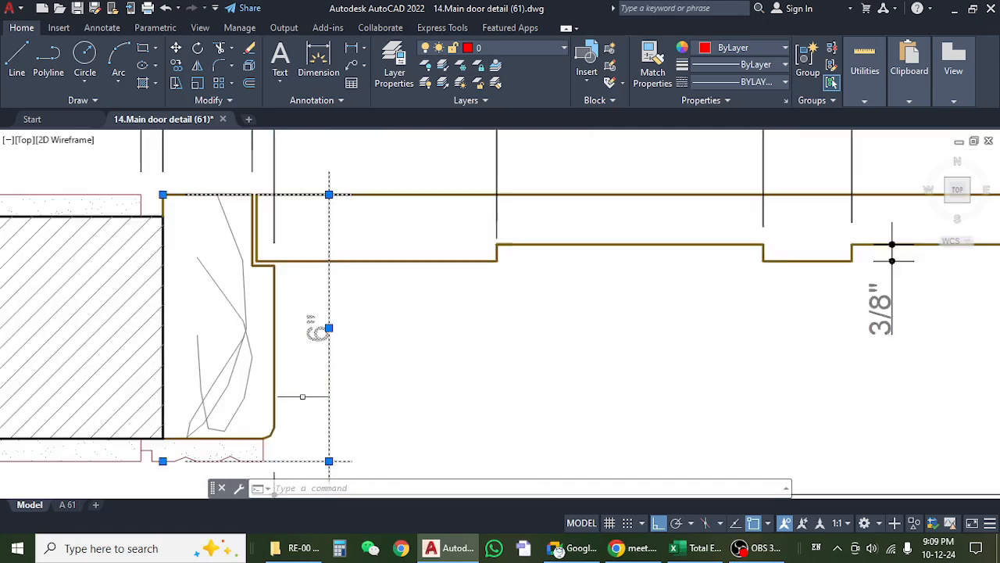
pyautogui.scroll(-4, 387, 324)
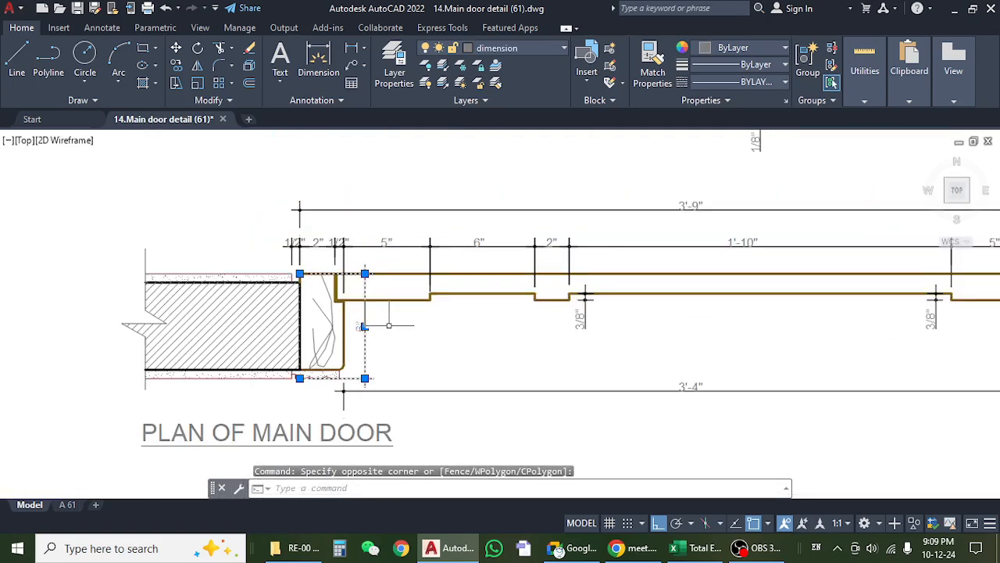
pyautogui.press('Escape')
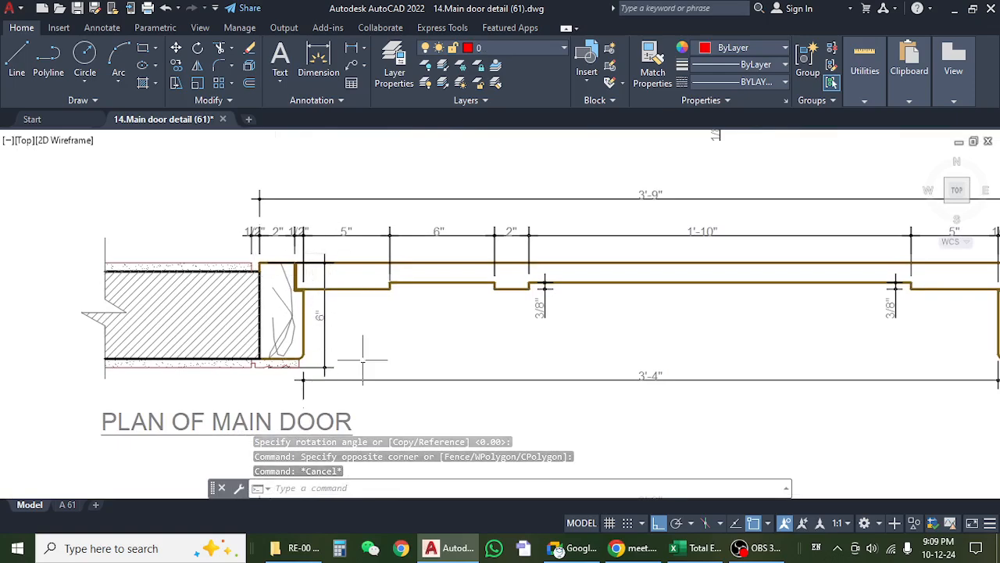
# Review the whole door elevation and check the thickness dimension of the frame's head member.
pyautogui.scroll(-3, 358, 341)
pyautogui.scroll(-2, 358, 343)
pyautogui.moveTo(526, 368); pyautogui.dragTo(436, 447)
pyautogui.moveTo(336, 281); pyautogui.dragTo(348, 458)
pyautogui.scroll(-4, 340, 242)
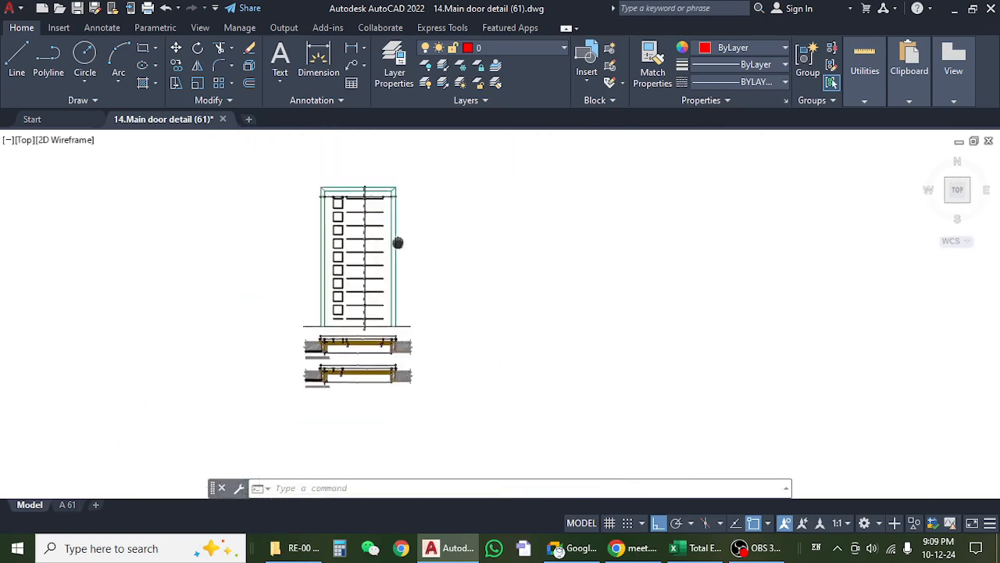
pyautogui.scroll(6, 367, 204)
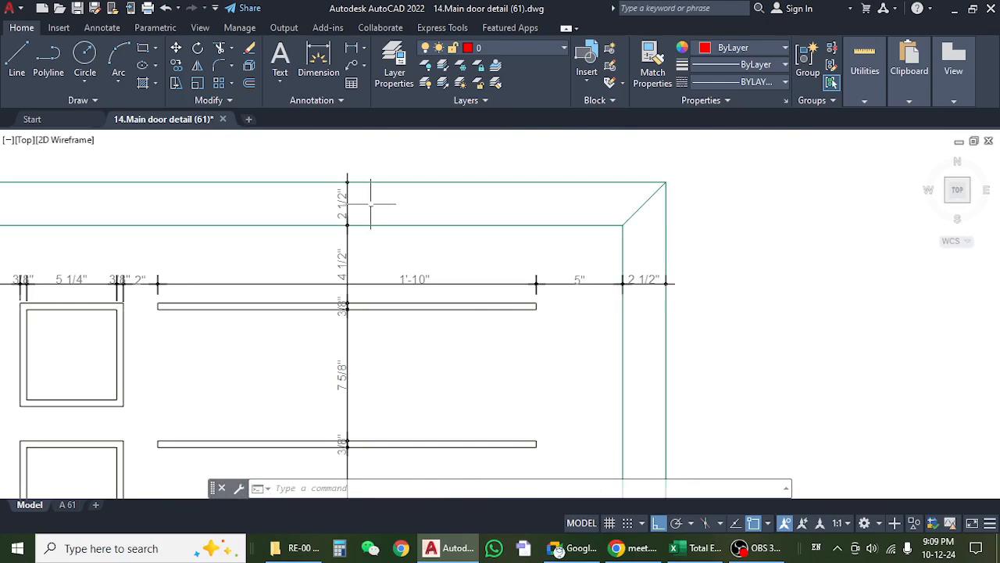
pyautogui.scroll(-6, 370, 203)
pyautogui.press('Escape')
pyautogui.press('Escape')
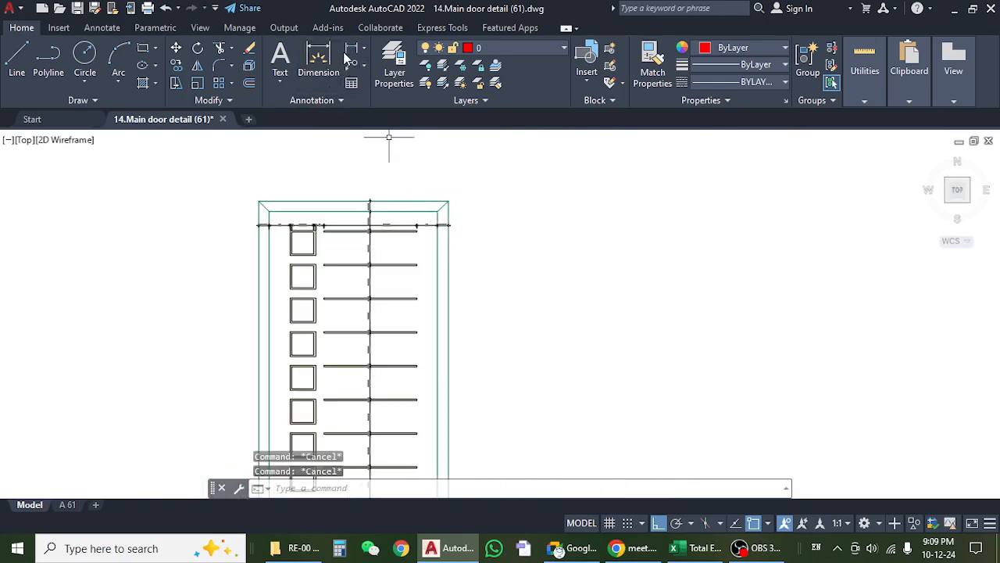
# Add a vertical linear dimension for the door frame's full outer height, placed beside the right jamb.
pyautogui.click(353, 53)
pyautogui.scroll(4, 457, 199)
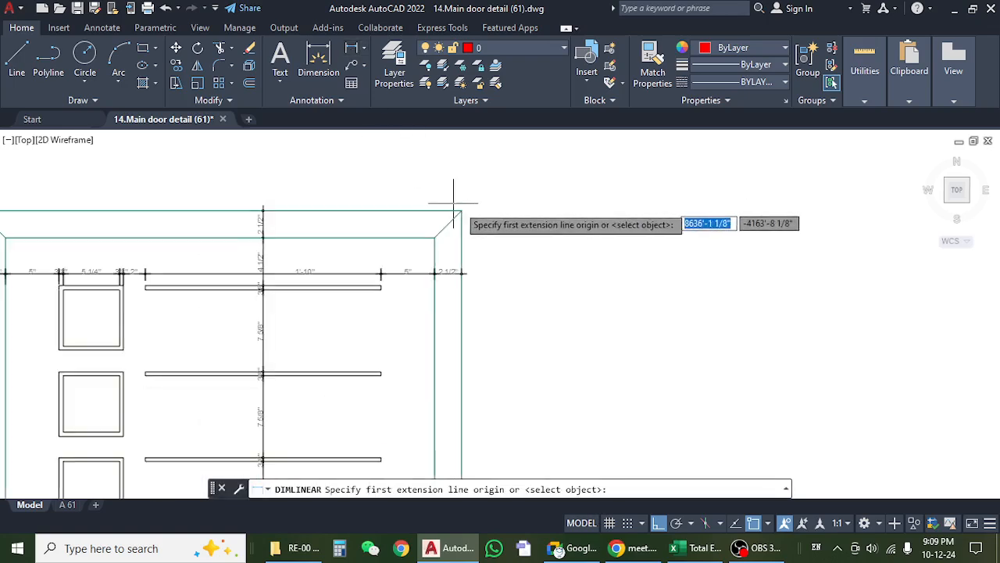
pyautogui.click(462, 210)
pyautogui.scroll(-5, 462, 212)
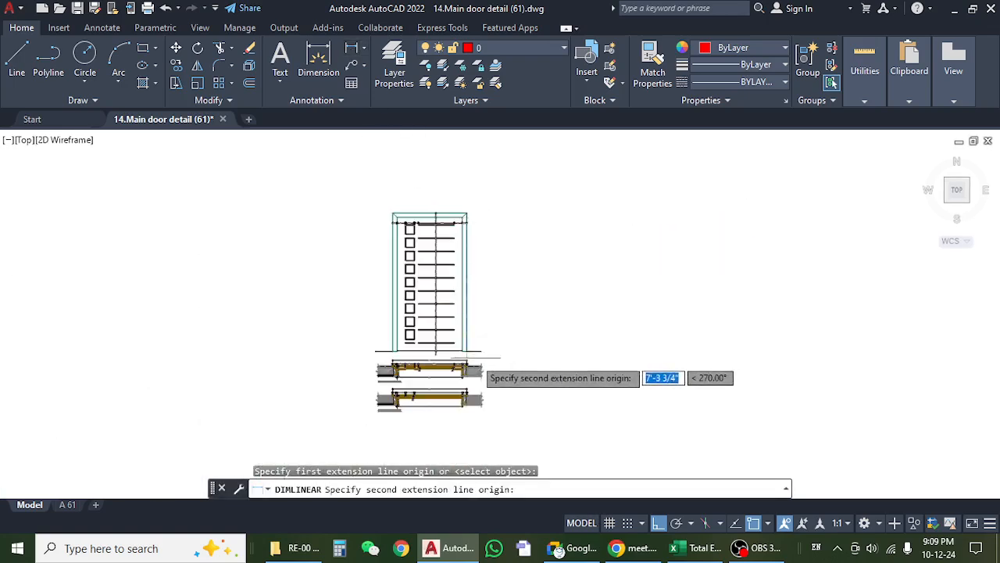
pyautogui.scroll(4, 462, 330)
pyautogui.scroll(2, 463, 330)
pyautogui.click(424, 311)
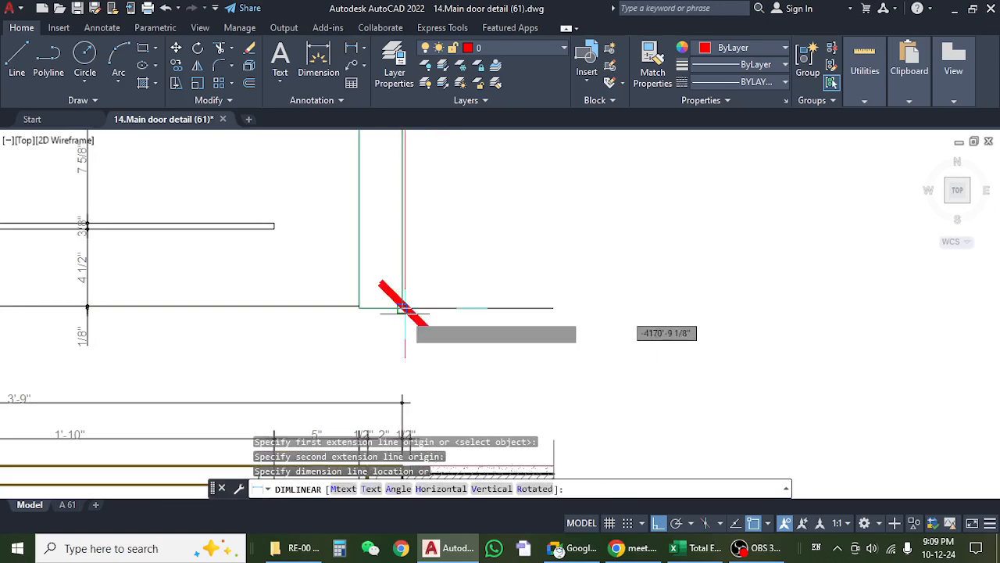
pyautogui.scroll(-2, 453, 305)
pyautogui.scroll(-2, 453, 305)
pyautogui.click(469, 192)
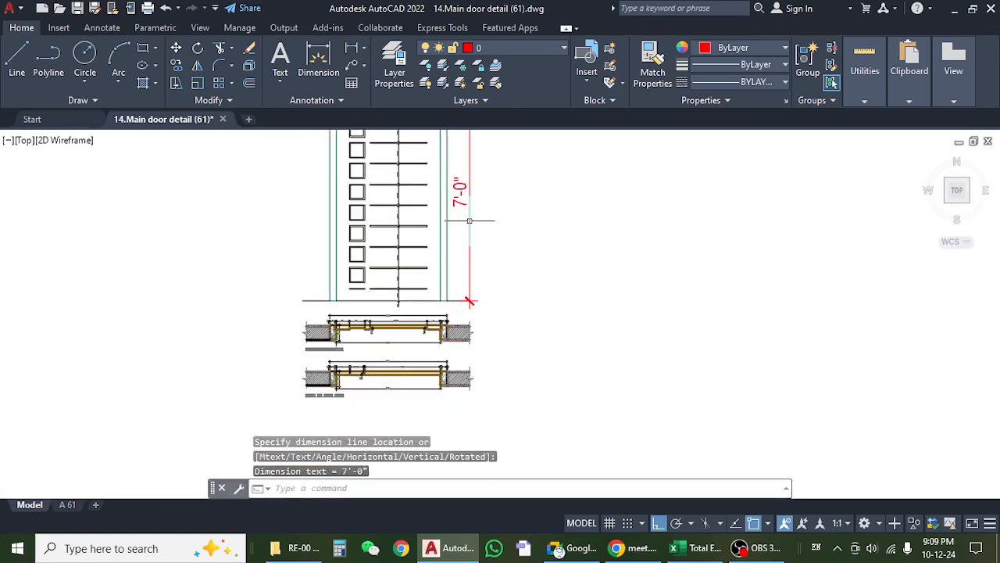
pyautogui.scroll(4, 289, 278)
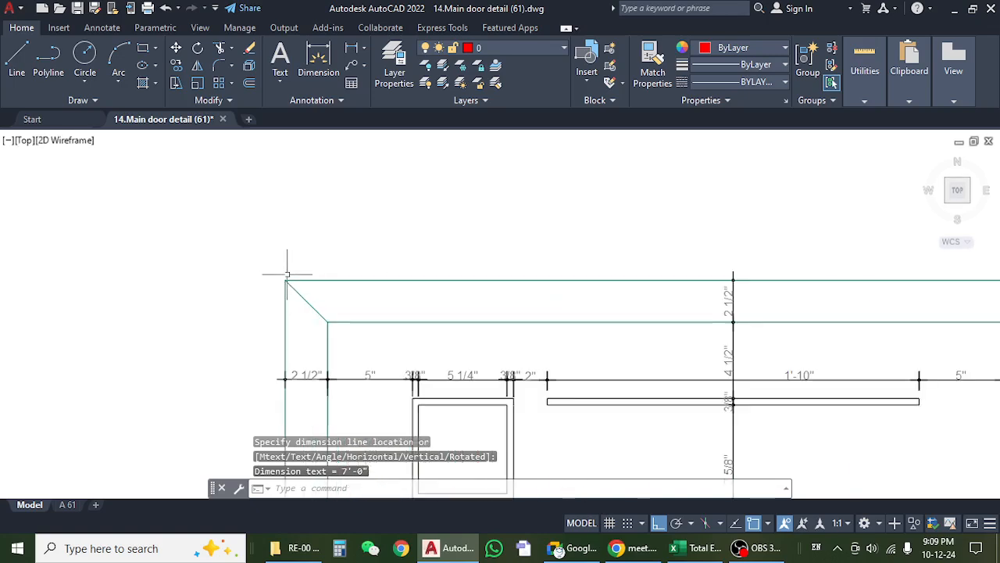
pyautogui.press('Return')
pyautogui.click(286, 280)
pyautogui.scroll(-3, 424, 286)
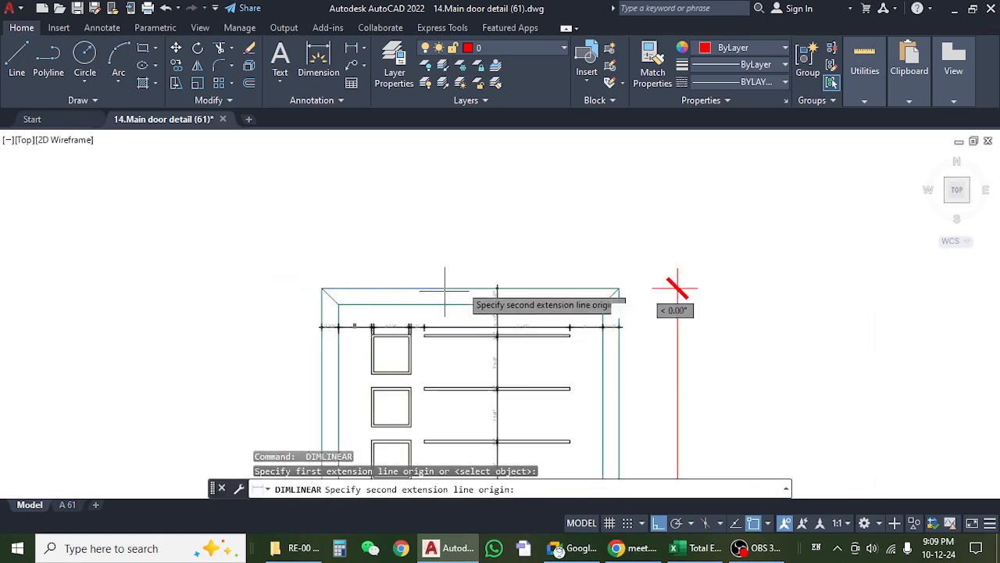
pyautogui.click(619, 288)
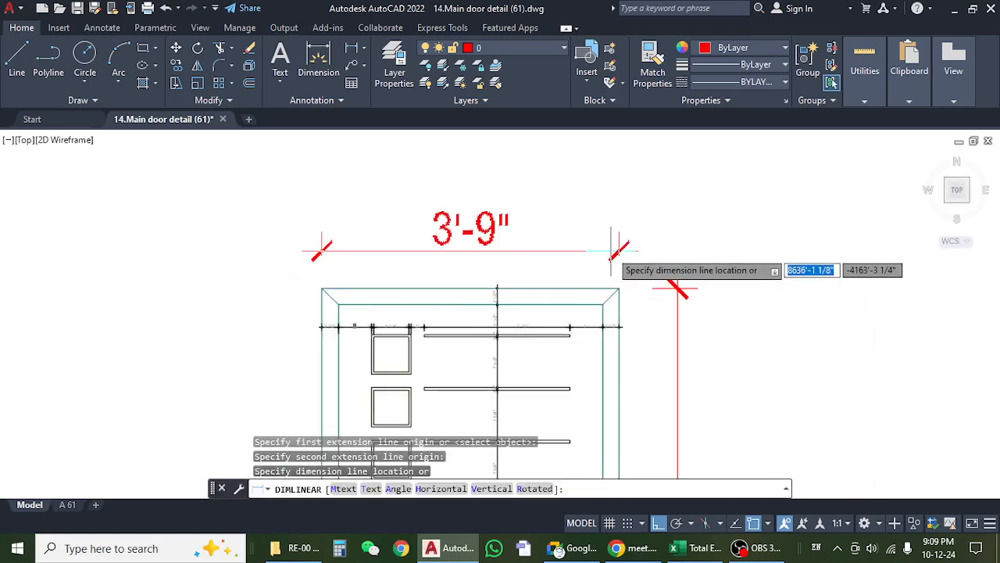
pyautogui.press('Escape')
# Add a horizontal linear dimension for the door frame's full outer width, placed above the head member.
pyautogui.press('Return')
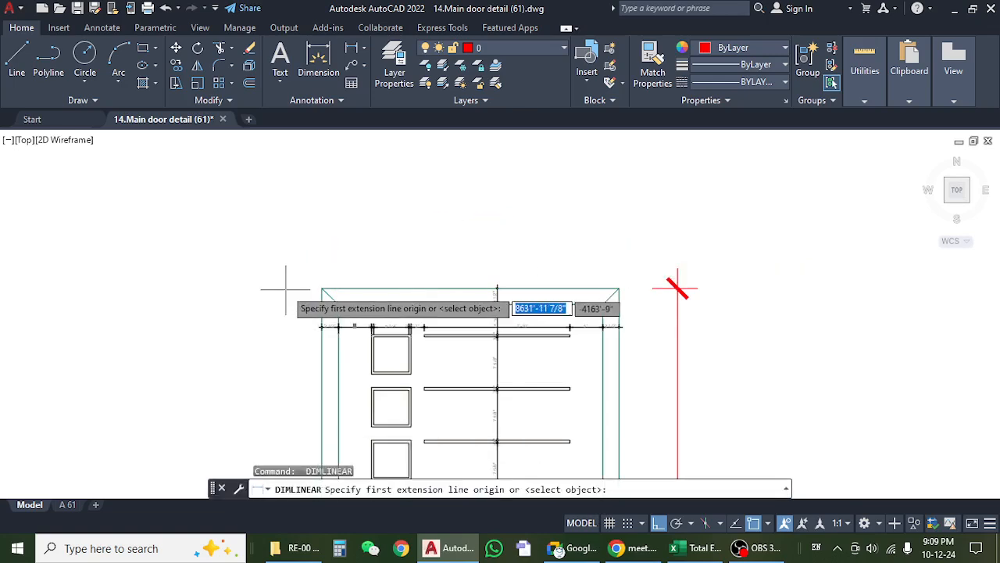
pyautogui.click(321, 288)
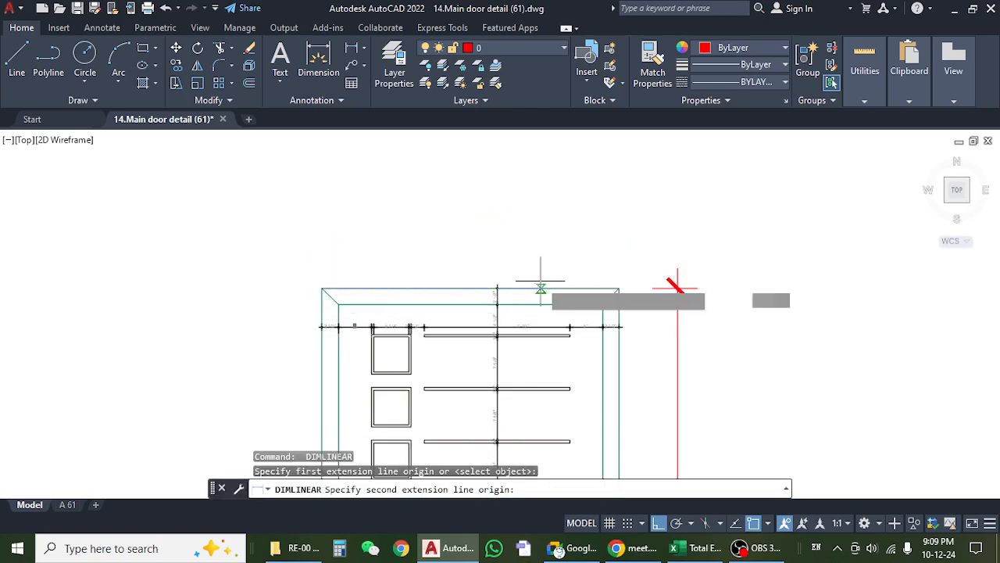
pyautogui.click(619, 288)
pyautogui.click(621, 252)
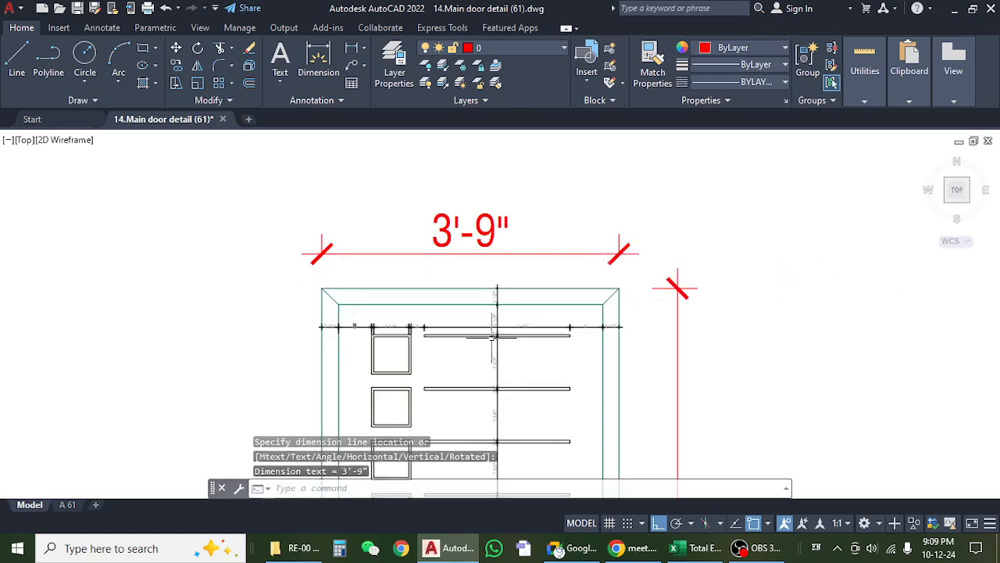
# Switch to the Total Estimate-Khalil Garden workbook in Excel and check the 1st Floor entry door frame rows on the Wood sheet.
pyautogui.click(704, 550)
pyautogui.scroll(-1, 237, 301)
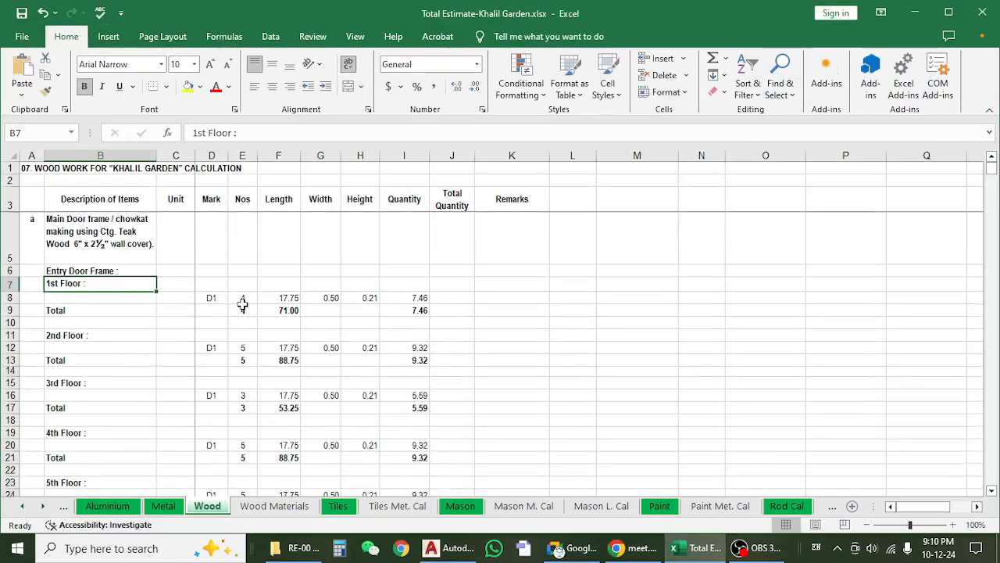
pyautogui.scroll(1, 237, 306)
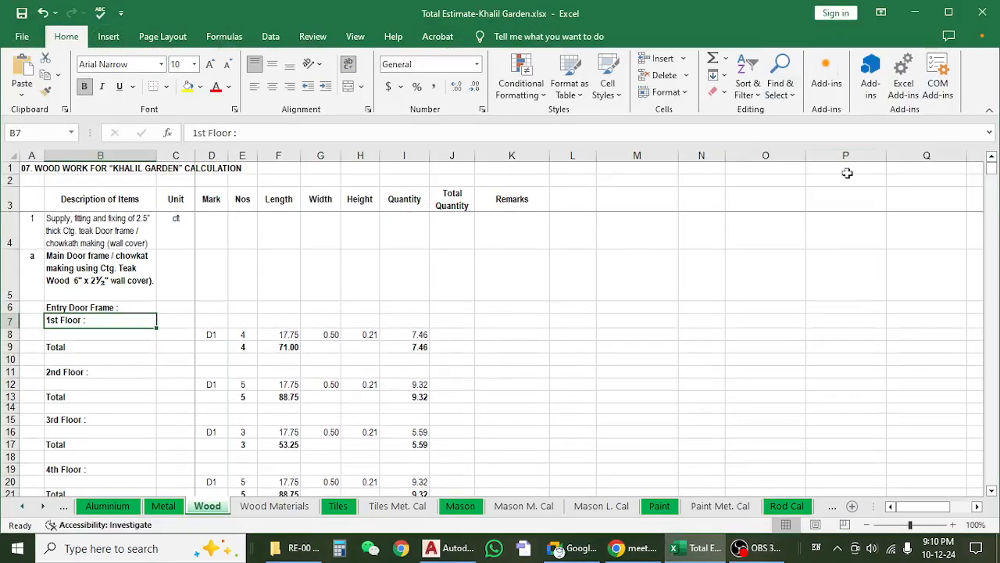
# Switch back to File Explorer and return to the ARCHETECTURE folder.
pyautogui.click(914, 13)
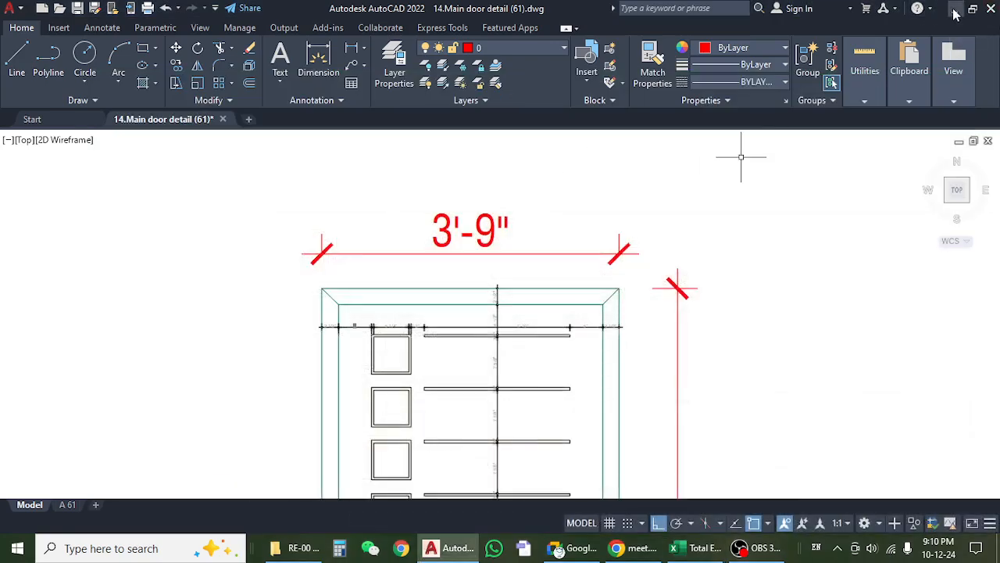
pyautogui.click(954, 9)
pyautogui.click(11, 115)
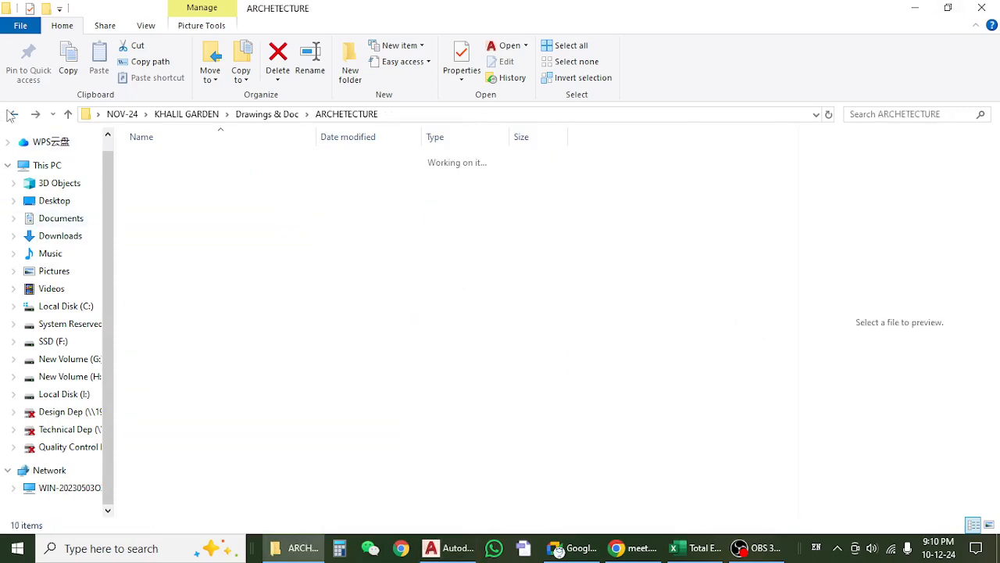
# Open the drawing 09.Door Window & Section Mark (45-52).dwg from the RE-08[window grill] folder in AutoCAD.
pyautogui.doubleClick(199, 205)
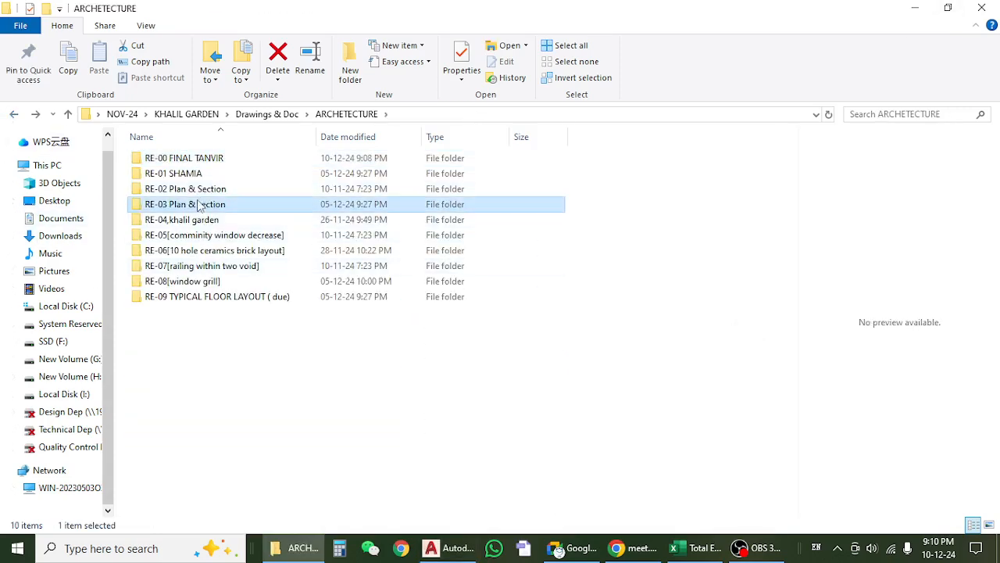
pyautogui.click(14, 115)
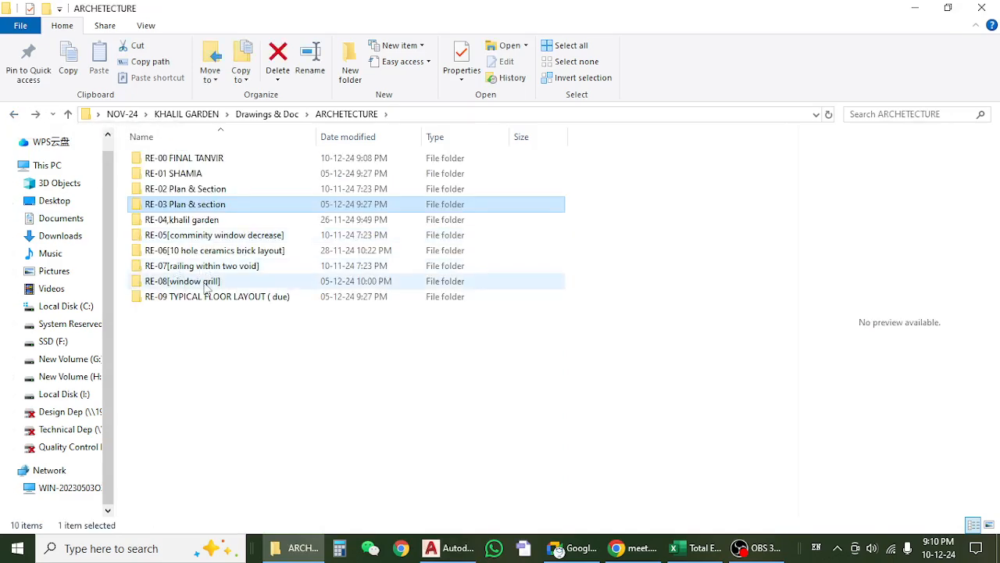
pyautogui.click(219, 268)
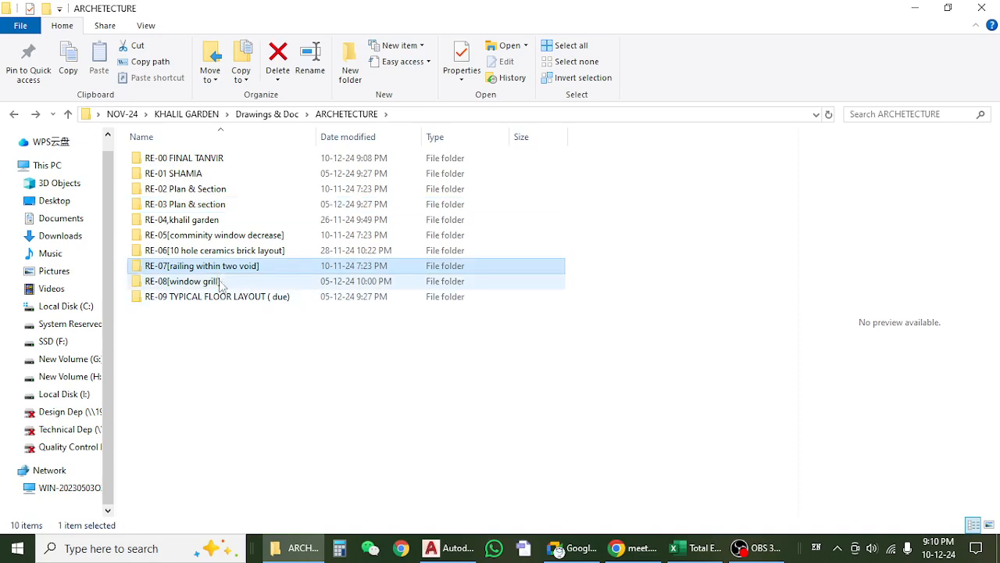
pyautogui.doubleClick(191, 282)
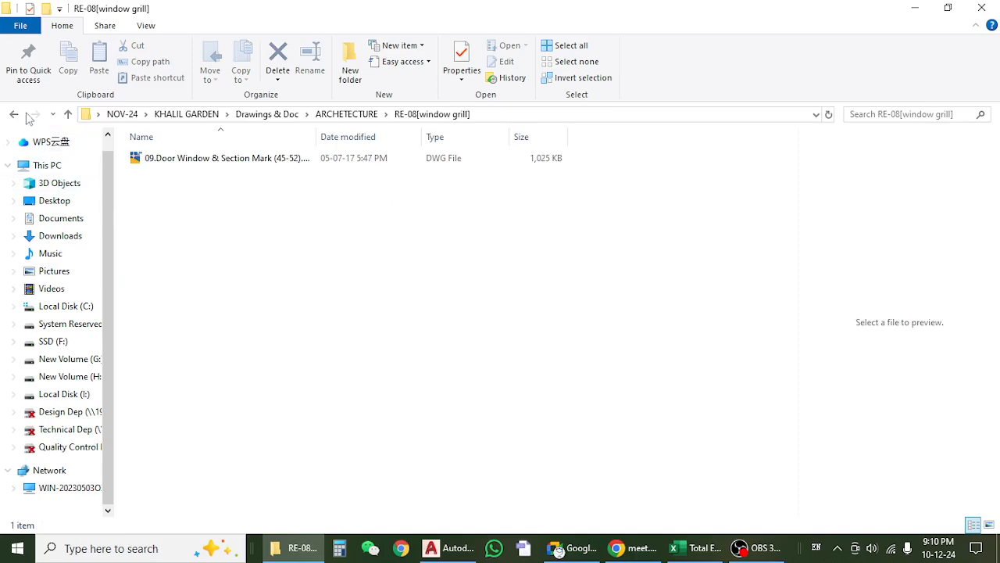
pyautogui.click(159, 159)
pyautogui.doubleClick(162, 159)
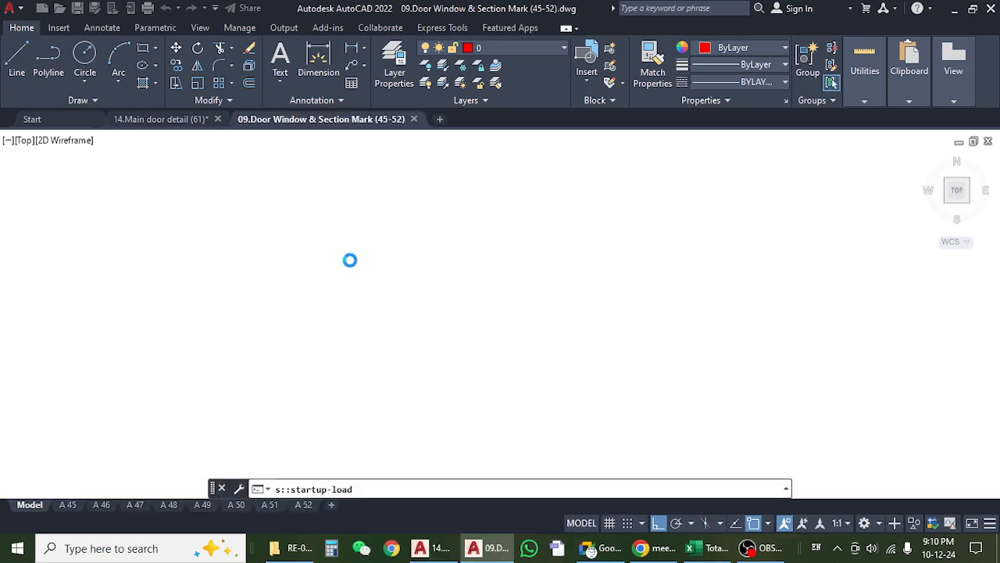
# Find the 1st floor plan's lift lobby and select the D1 tag of the office entry door beside the lift.
pyautogui.scroll(-3, 350, 260)
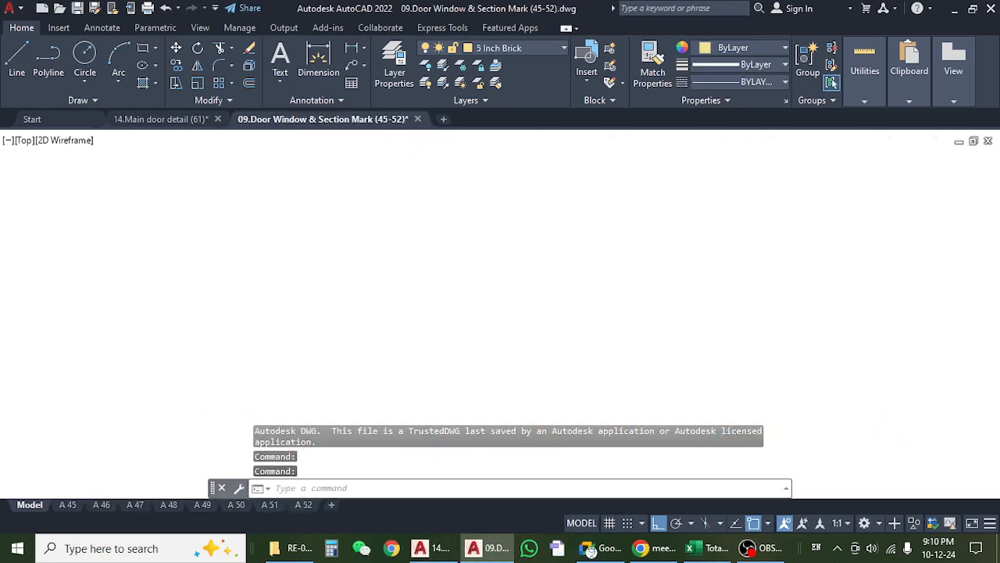
pyautogui.scroll(-2, 316, 381)
pyautogui.scroll(6, 324, 249)
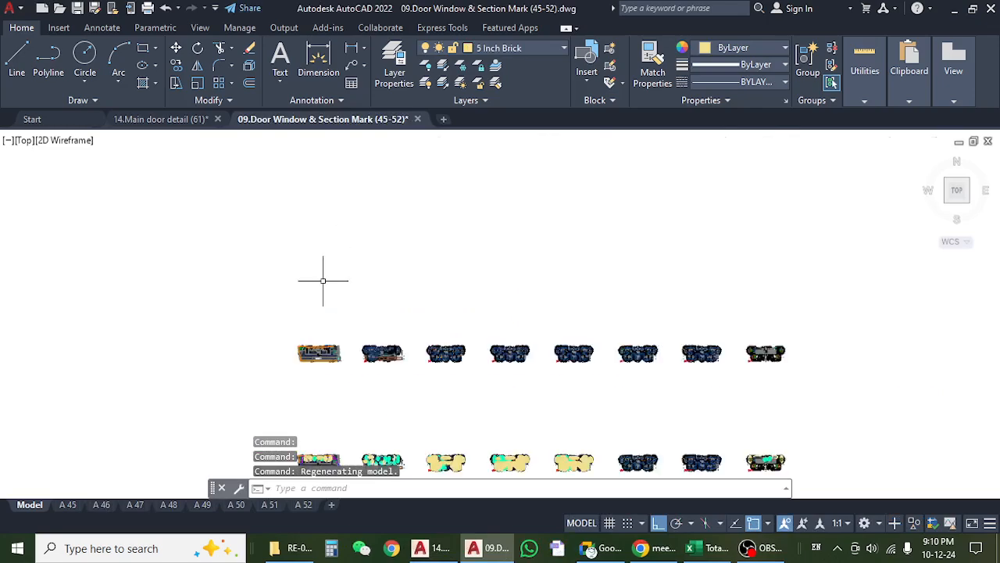
pyautogui.scroll(10, 350, 400)
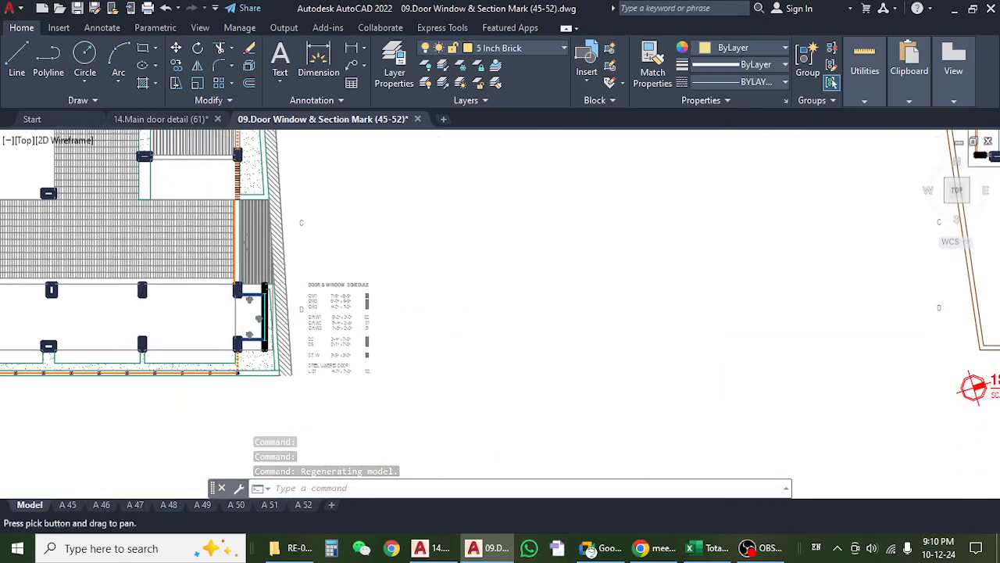
pyautogui.moveTo(268, 314)
pyautogui.mouseDown()
pyautogui.moveTo(281, 300)
pyautogui.moveTo(312, 144)
pyautogui.mouseUp()
pyautogui.moveTo(299, 322); pyautogui.dragTo(296, 311)
pyautogui.scroll(-11, 258, 309)
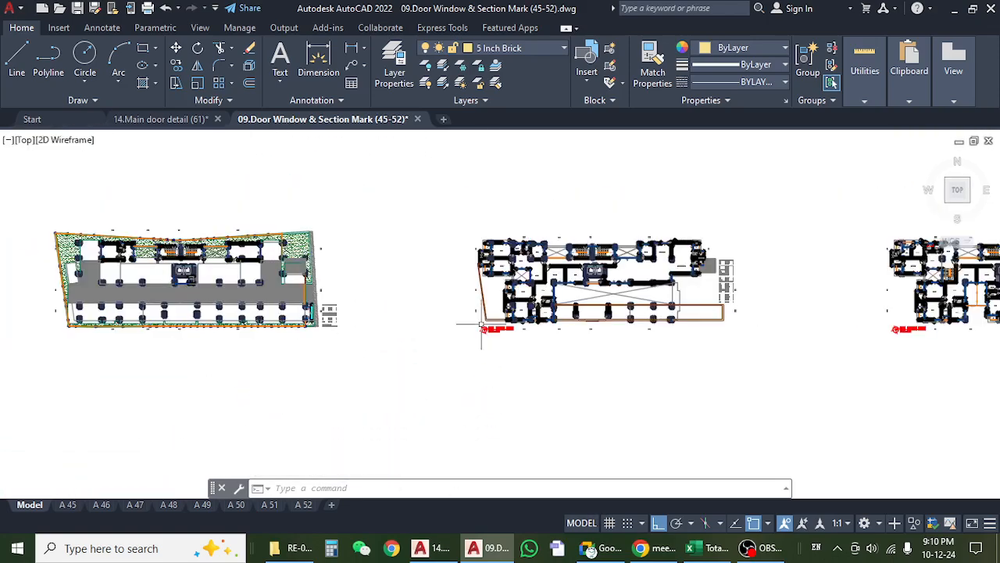
pyautogui.moveTo(481, 328); pyautogui.dragTo(379, 339)
pyautogui.scroll(4, 495, 253)
pyautogui.scroll(8, 496, 253)
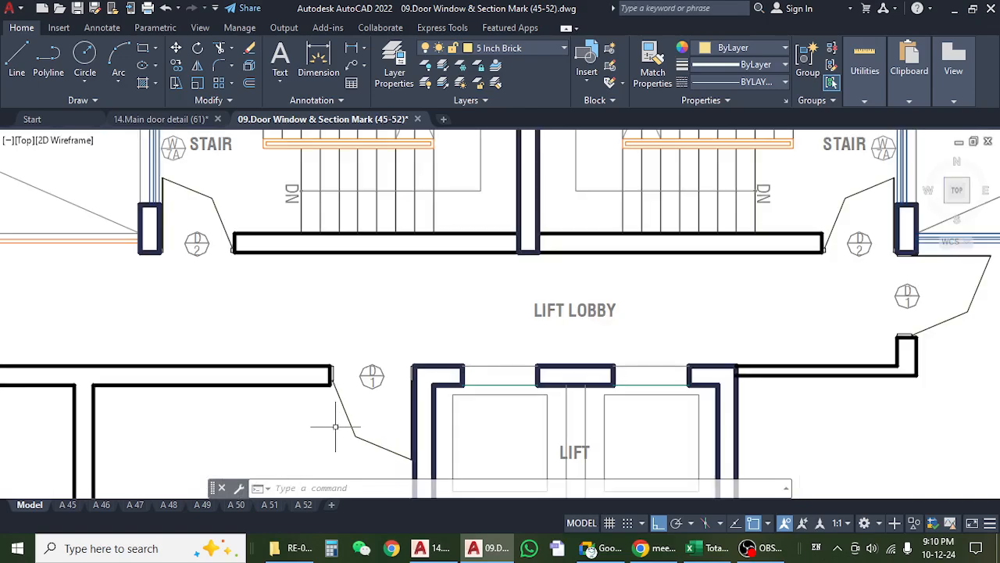
pyautogui.click(391, 192)
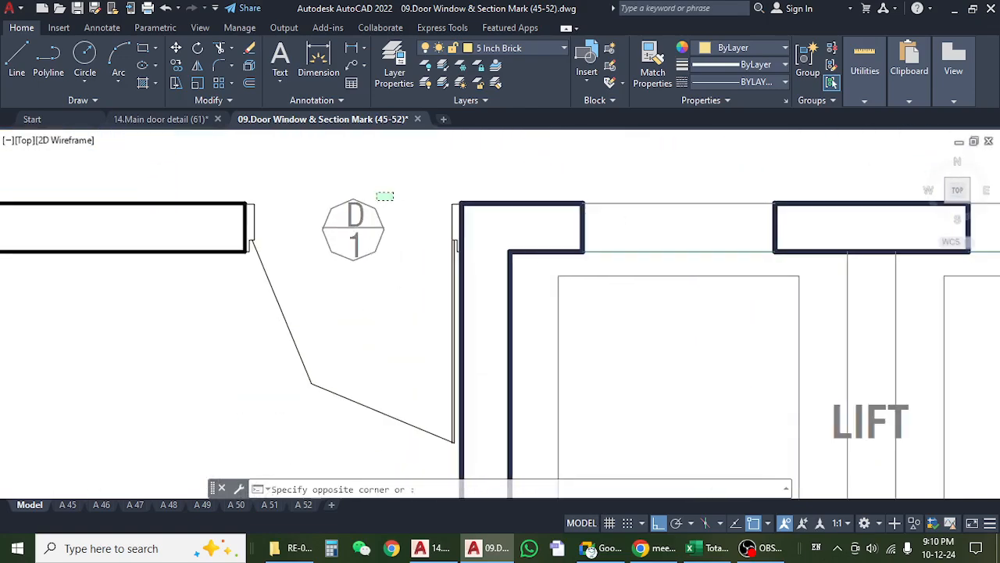
pyautogui.click(318, 281)
# Examine the other D1 entry doors along the 1st floor lift lobby, at the apartments and the community space, and clear the selection.
pyautogui.scroll(-5, 328, 288)
pyautogui.moveTo(333, 280); pyautogui.dragTo(674, 247)
pyautogui.moveTo(400, 336); pyautogui.dragTo(412, 361)
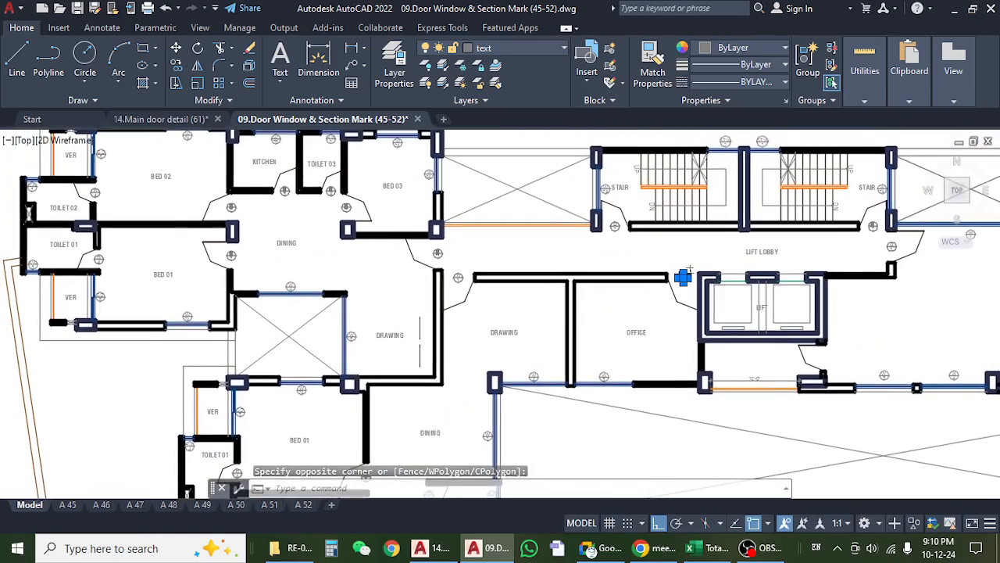
pyautogui.scroll(4, 436, 294)
pyautogui.scroll(2, 485, 206)
pyautogui.scroll(-6, 480, 245)
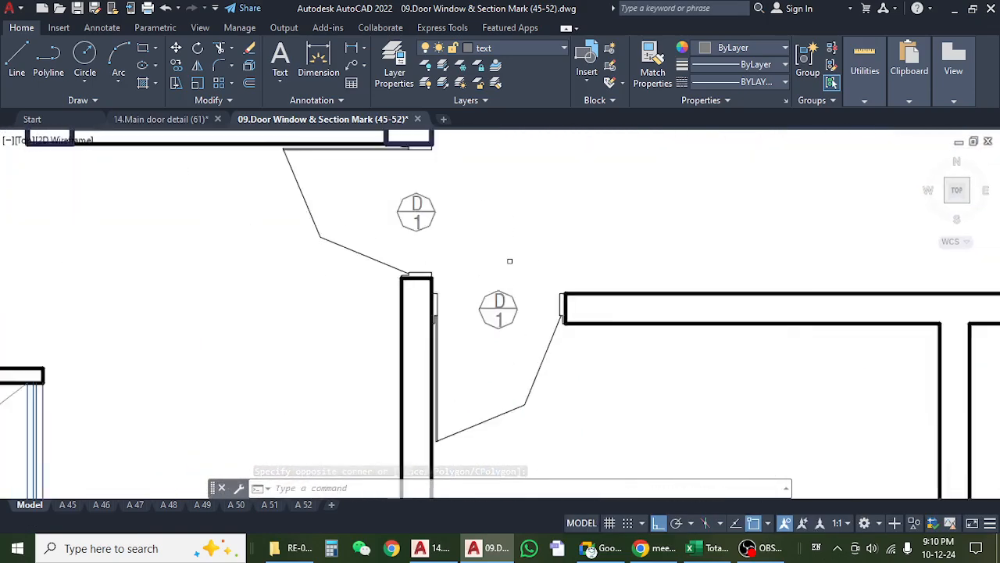
pyautogui.scroll(1, 630, 241)
pyautogui.scroll(8, 471, 287)
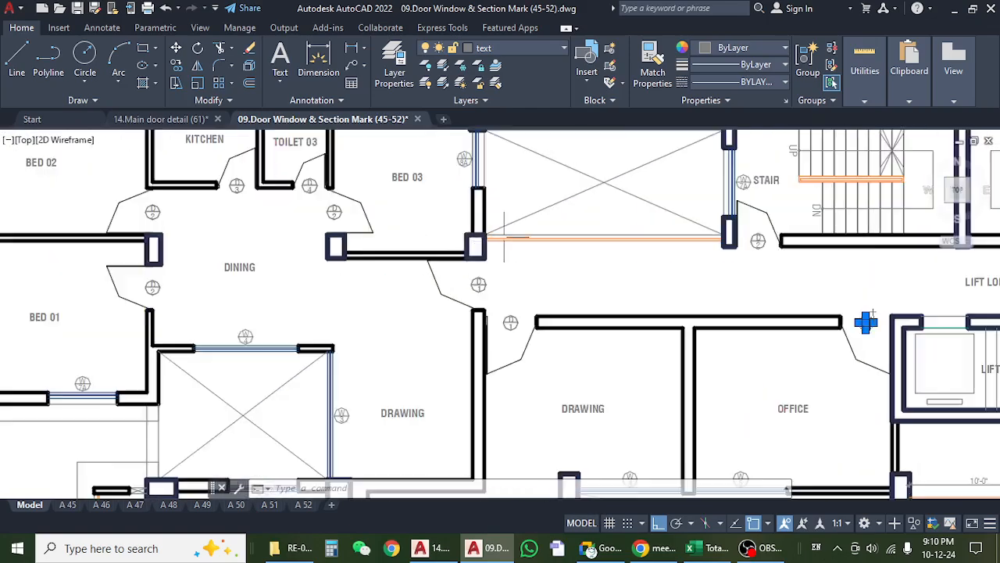
pyautogui.scroll(-7, 471, 297)
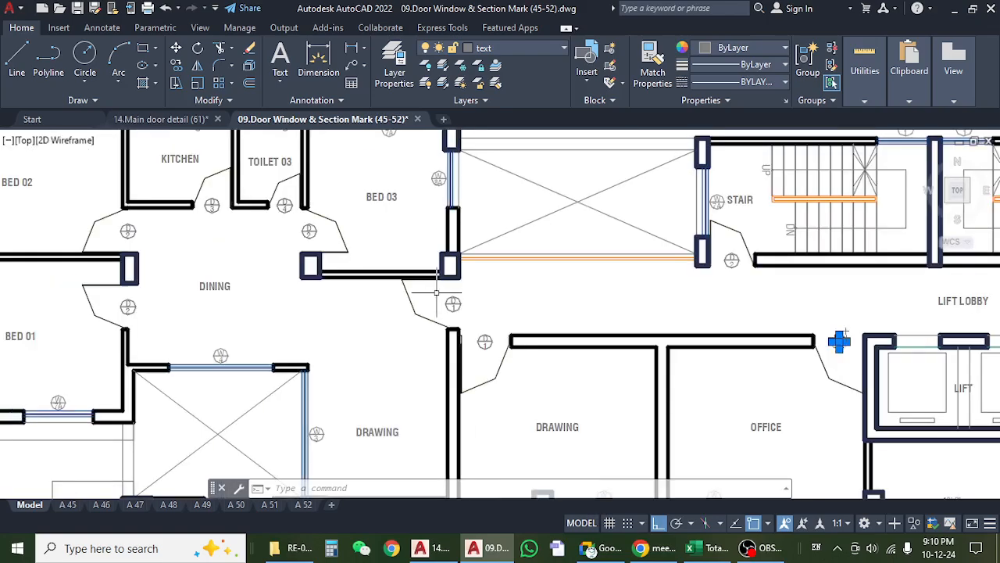
pyautogui.click(477, 291)
pyautogui.scroll(7, 477, 291)
pyautogui.press('Escape')
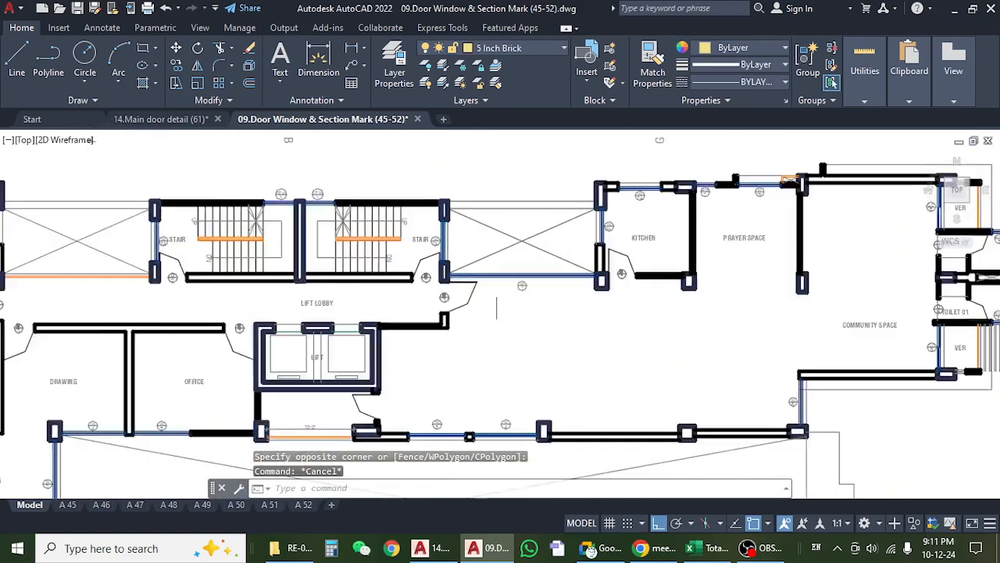
pyautogui.scroll(-5, 393, 315)
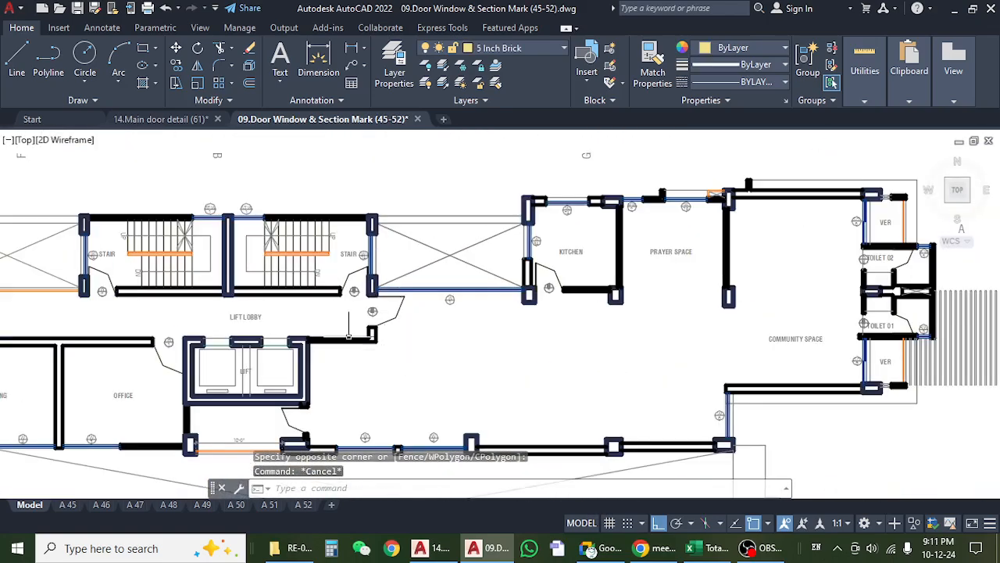
pyautogui.scroll(3, 515, 341)
pyautogui.scroll(-6, 514, 341)
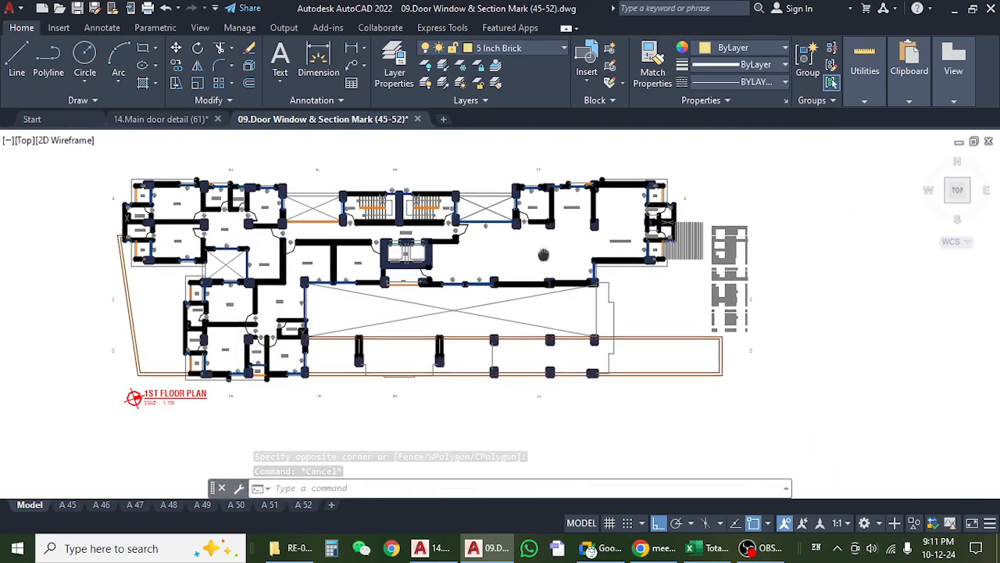
pyautogui.scroll(5, 282, 234)
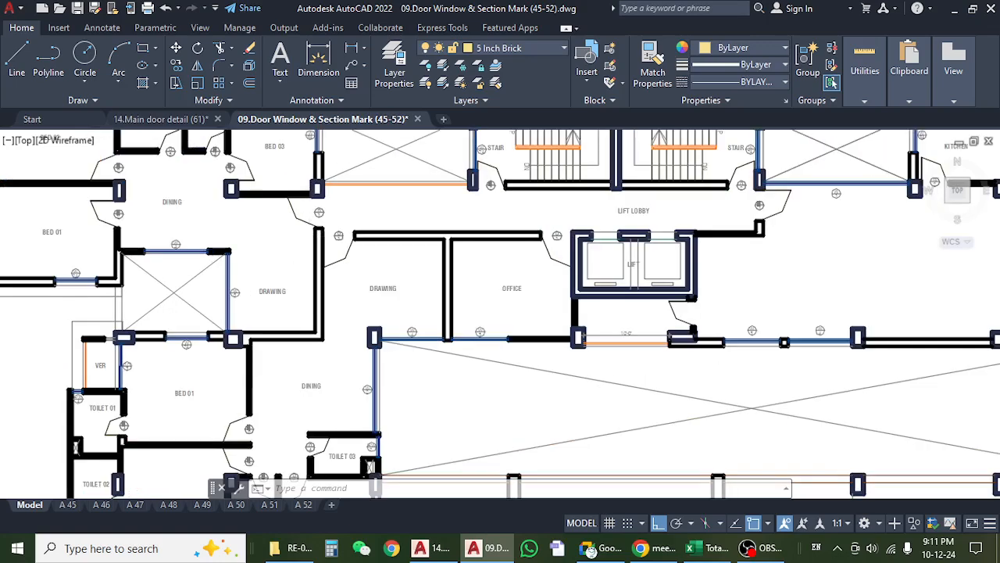
pyautogui.scroll(-5, 317, 304)
# Read the D1 door size and count in the 1st floor plan's Door & Window Schedule.
pyautogui.scroll(8, 563, 352)
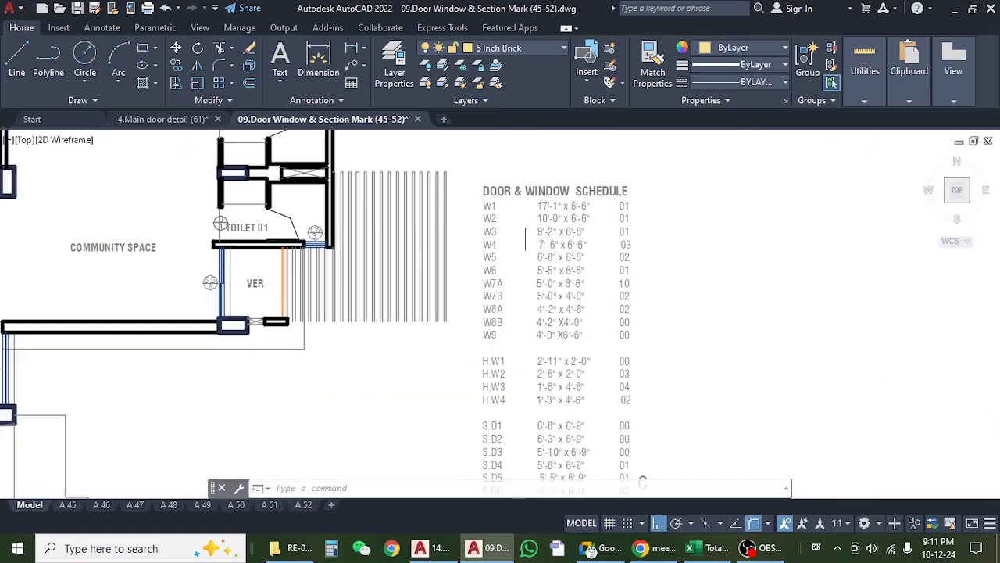
pyautogui.moveTo(511, 370); pyautogui.dragTo(478, 217)
pyautogui.scroll(-4, 479, 234)
pyautogui.scroll(4, 492, 353)
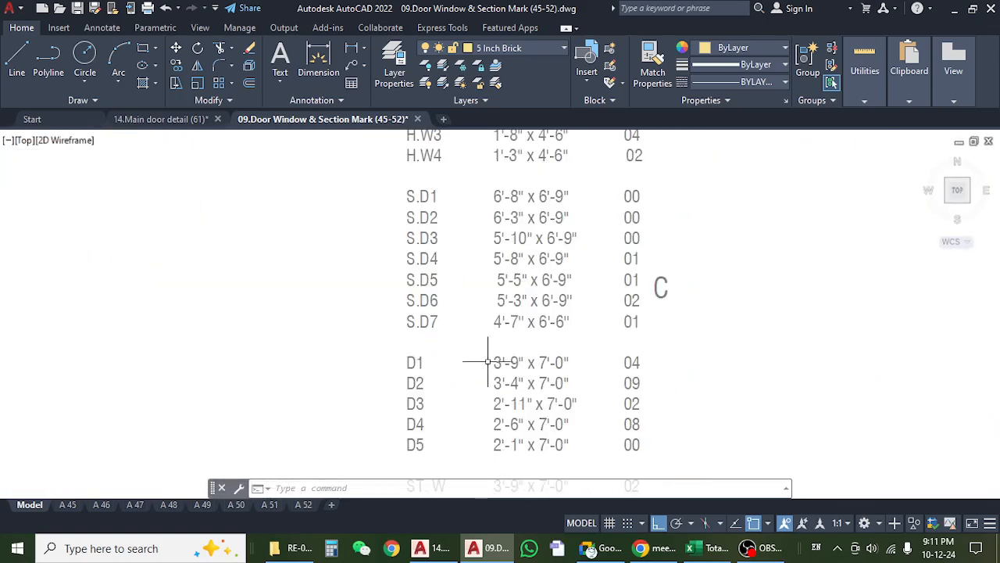
pyautogui.moveTo(464, 393); pyautogui.dragTo(416, 301)
pyautogui.scroll(4, 408, 302)
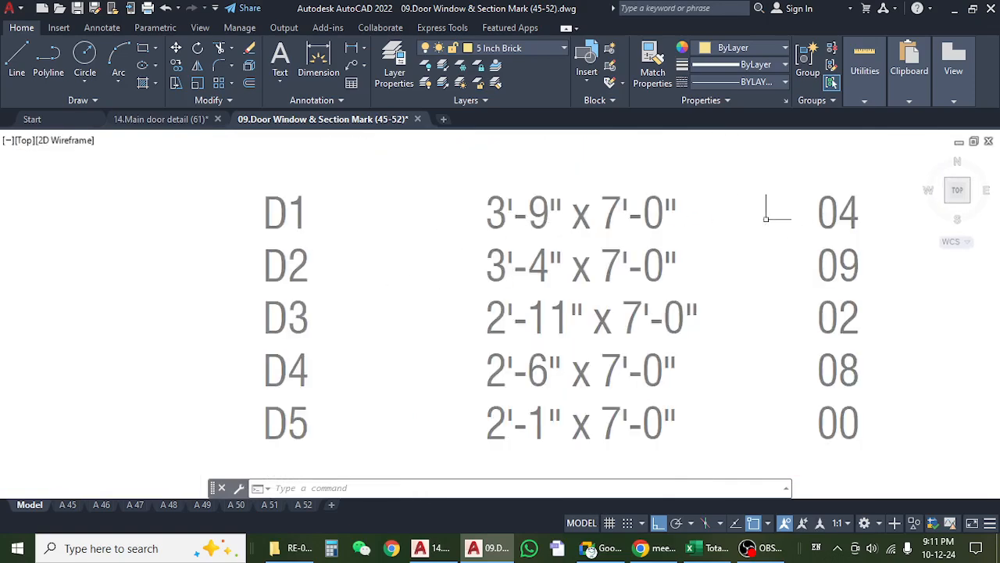
pyautogui.scroll(-4, 672, 246)
# Switch to the Total Estimate-Khalil Garden workbook in Excel and check the 1st Floor D1 number and length in row 8.
pyautogui.click(698, 551)
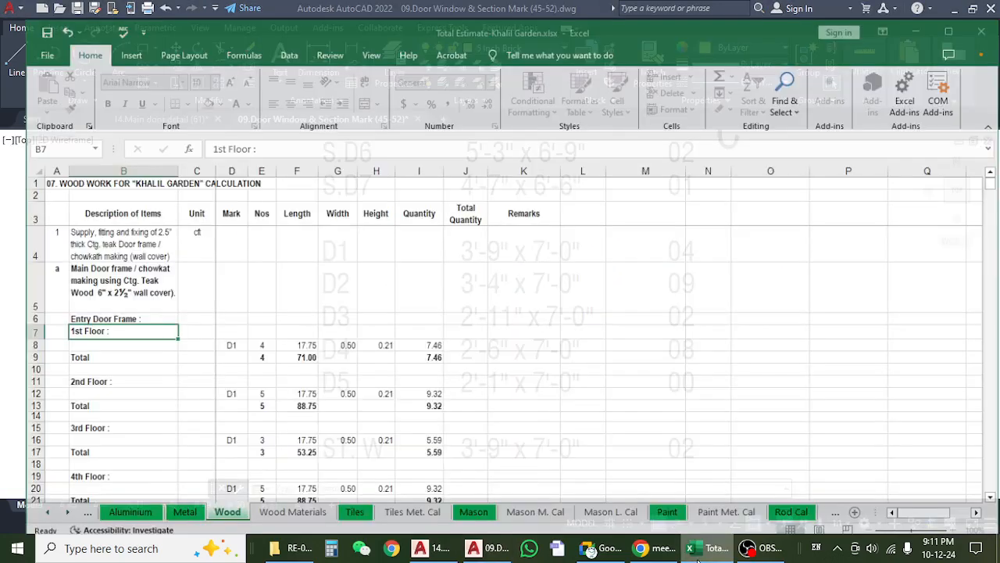
pyautogui.click(698, 558)
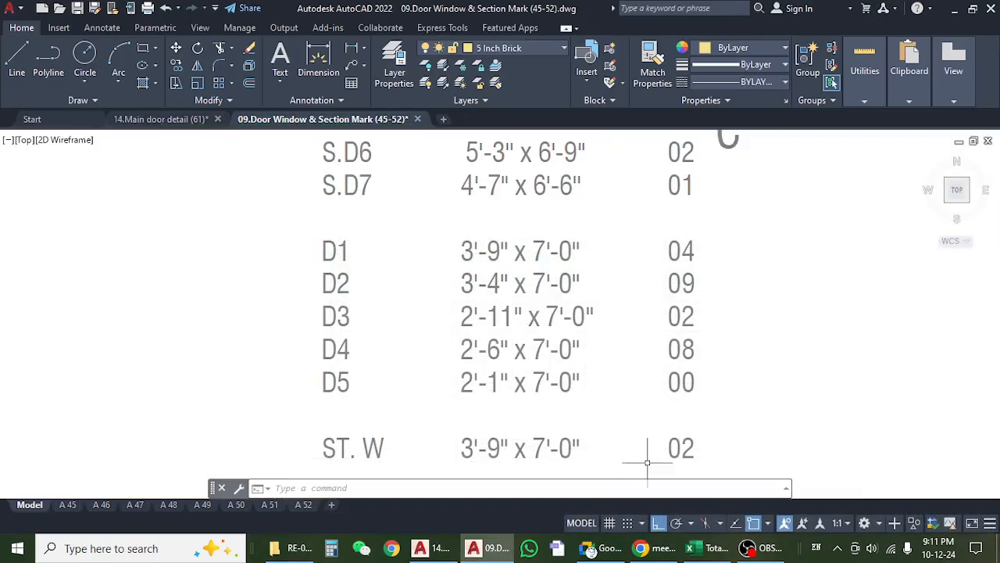
pyautogui.click(697, 551)
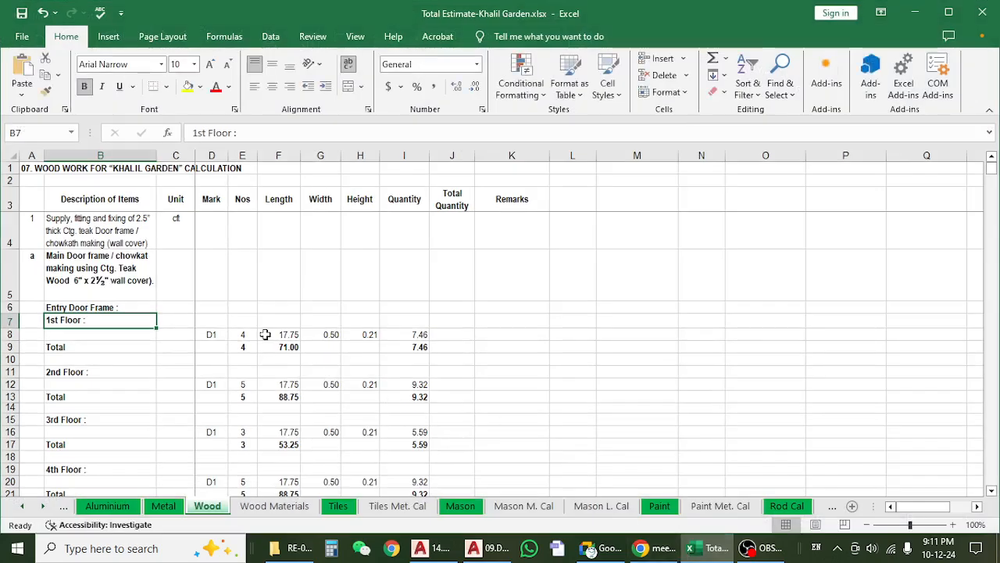
pyautogui.click(266, 334)
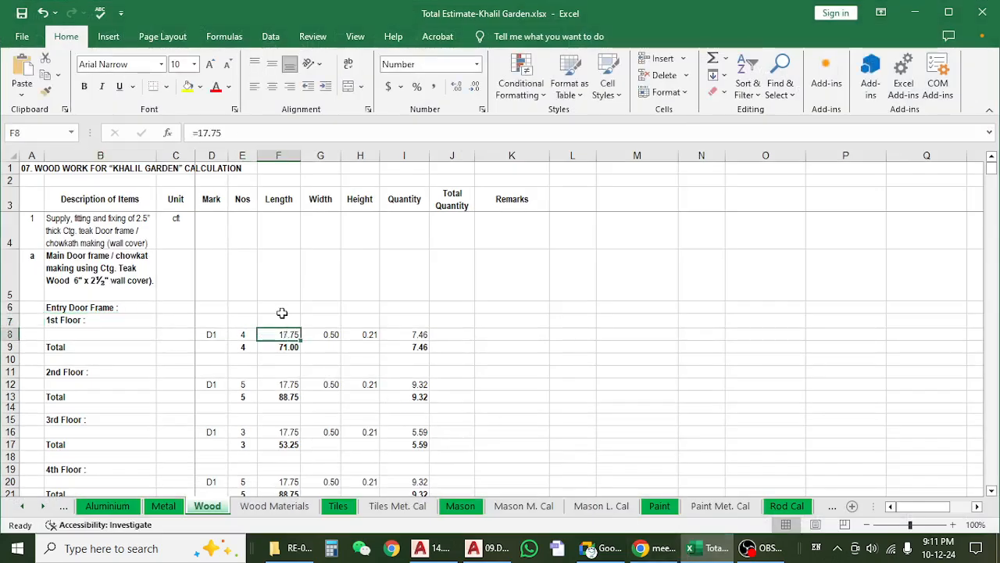
pyautogui.click(240, 334)
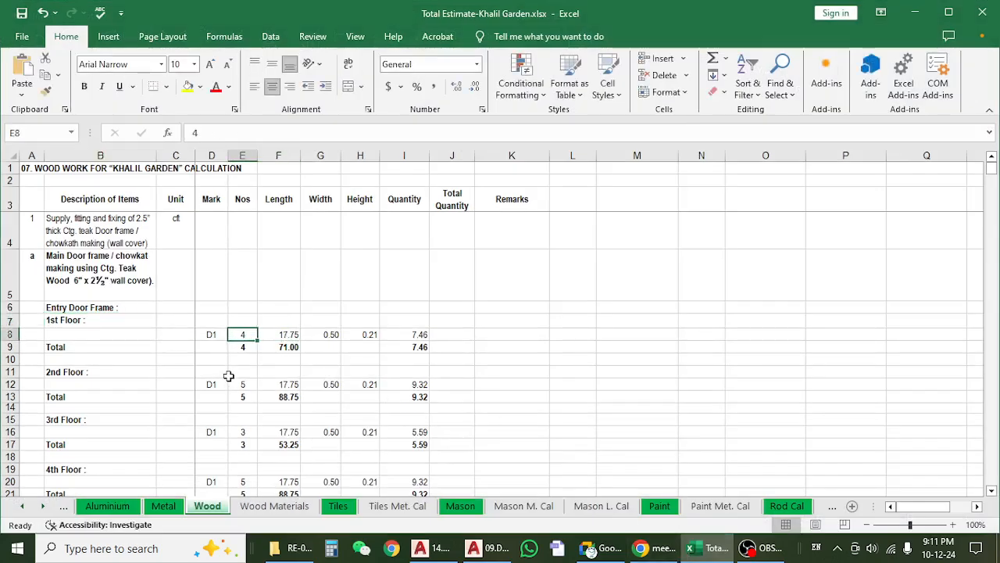
pyautogui.click(286, 333)
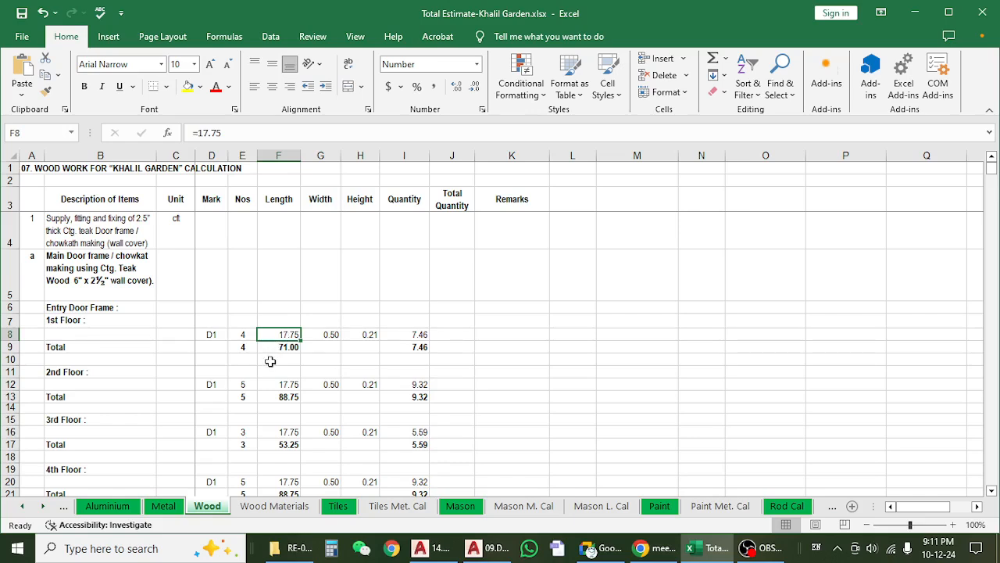
# Work out the D1 frame length with the formula =7+7+3.75 in Remarks cell K8.
pyautogui.click(514, 333)
pyautogui.write('=')
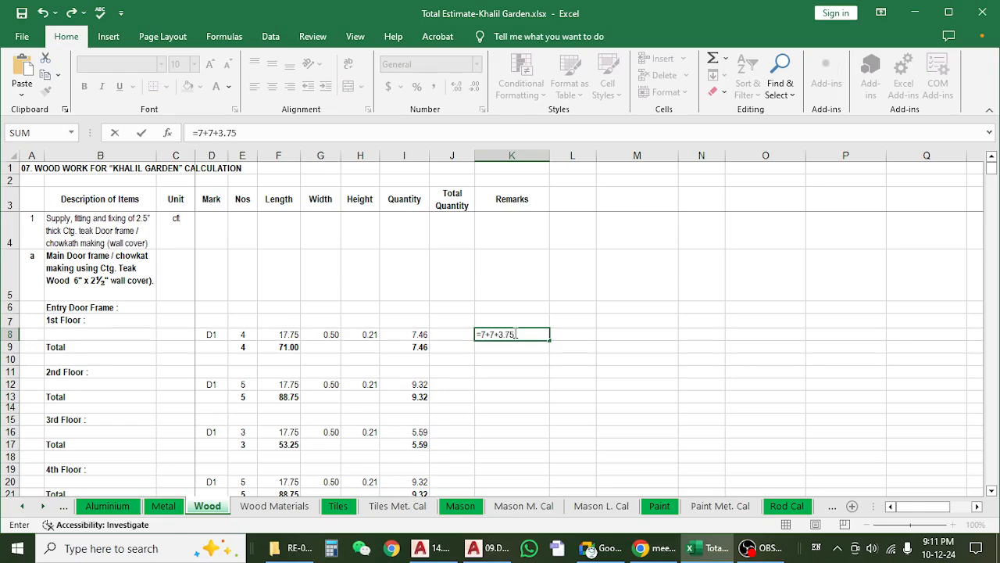
pyautogui.write('7+7+3.75')
pyautogui.hotkey('ctrl', 'Return')
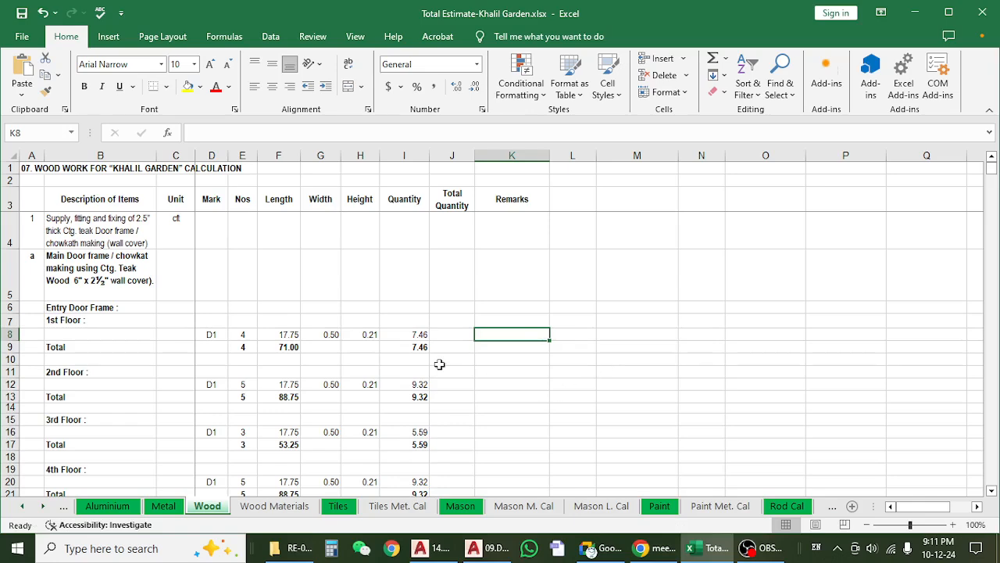
# Check the length, width and height cells of the 1st Floor D1 frame in row 8.
pyautogui.click(294, 336)
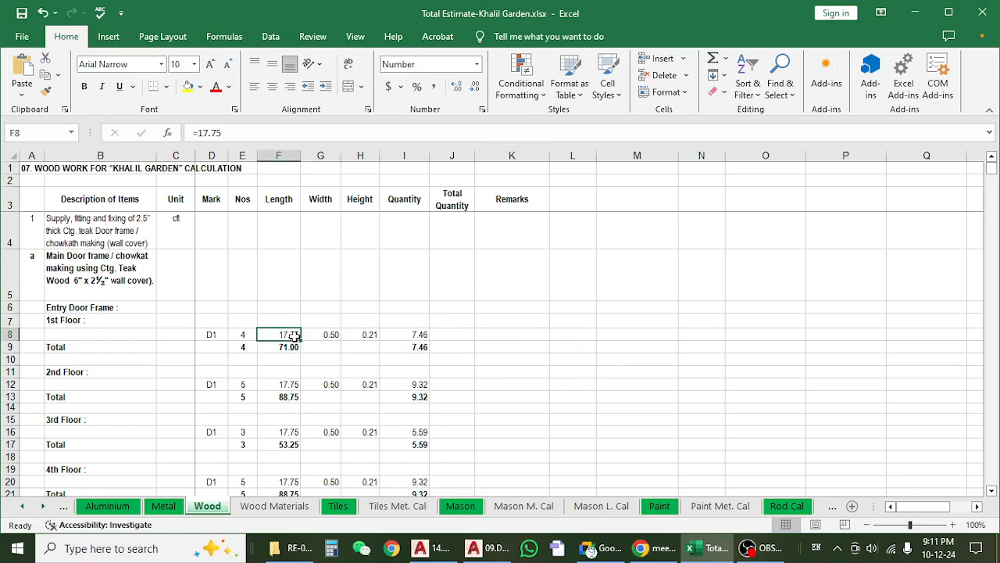
pyautogui.click(321, 339)
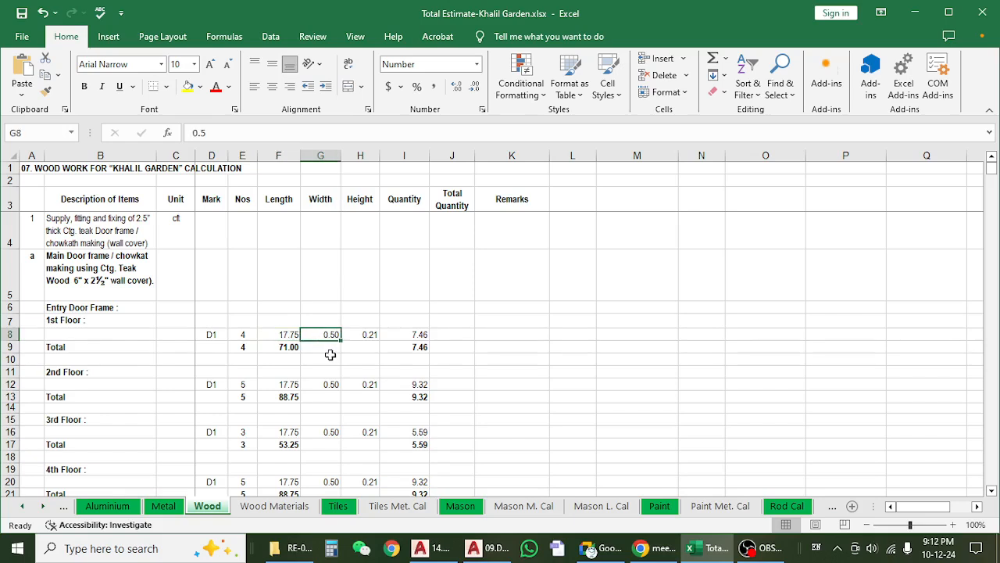
pyautogui.click(362, 336)
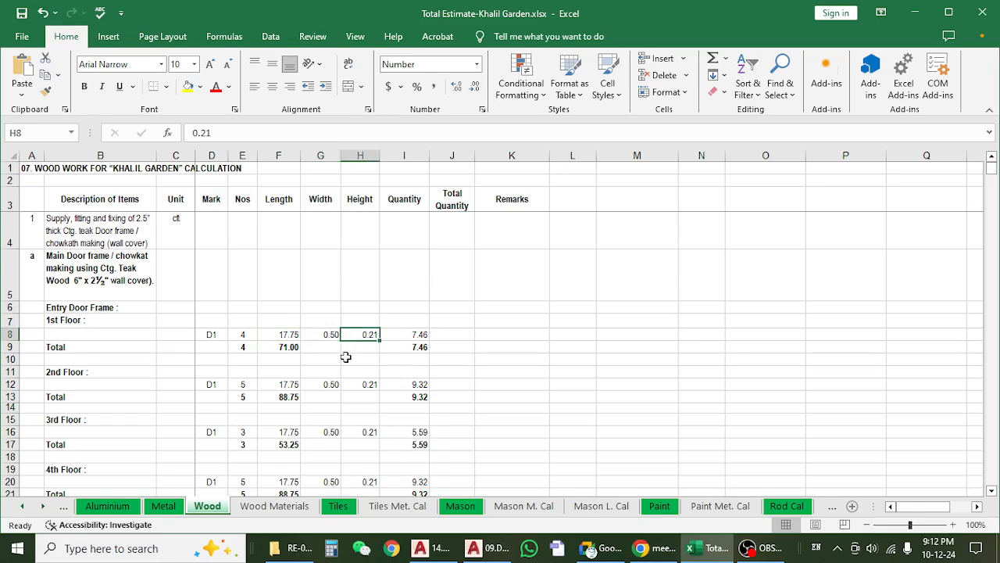
pyautogui.click(508, 332)
pyautogui.click(379, 335)
pyautogui.click(328, 332)
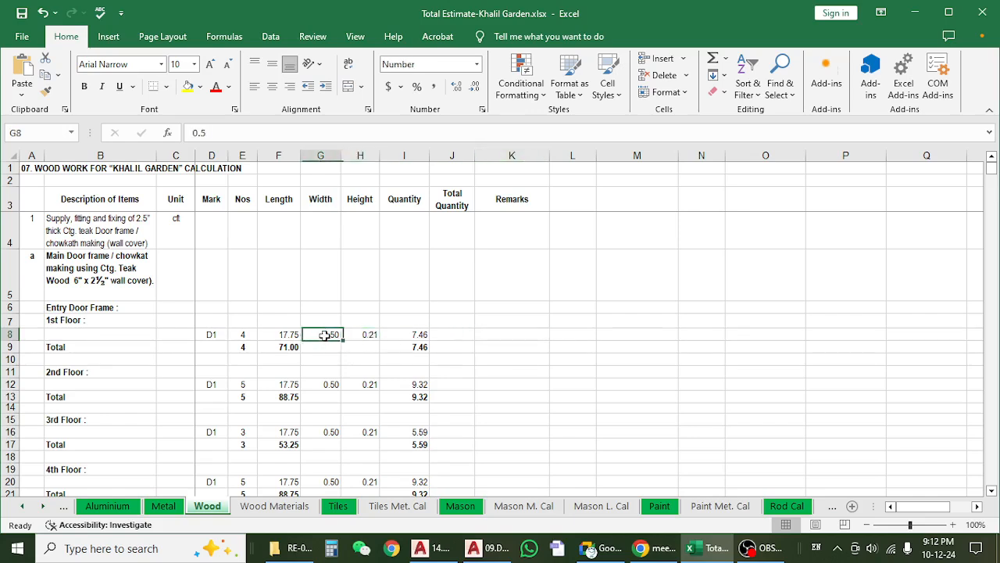
pyautogui.click(360, 333)
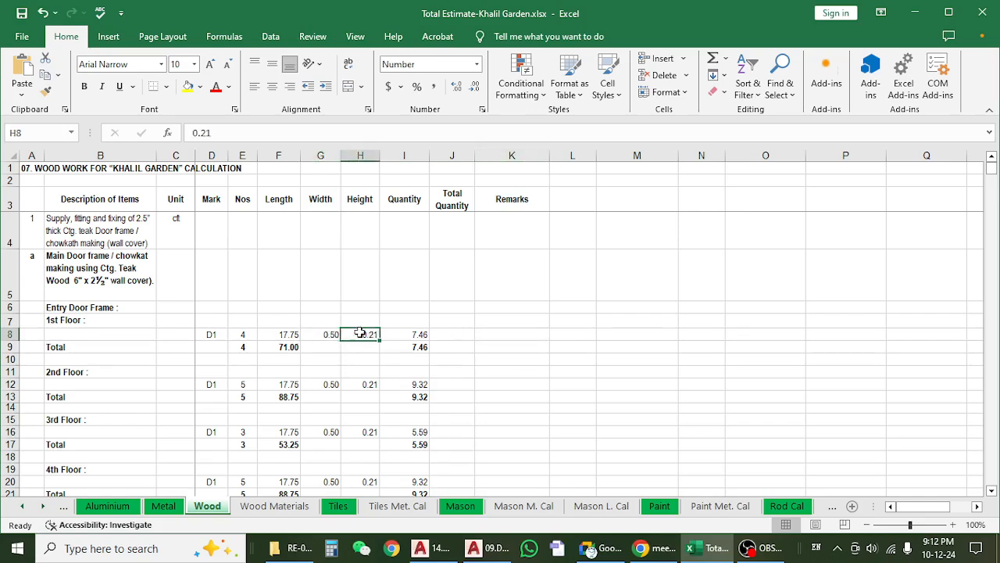
# Check the 1st Floor D1 quantity formula in I8 against the number in E8 and the unit in C4.
pyautogui.click(400, 332)
pyautogui.press('F2')
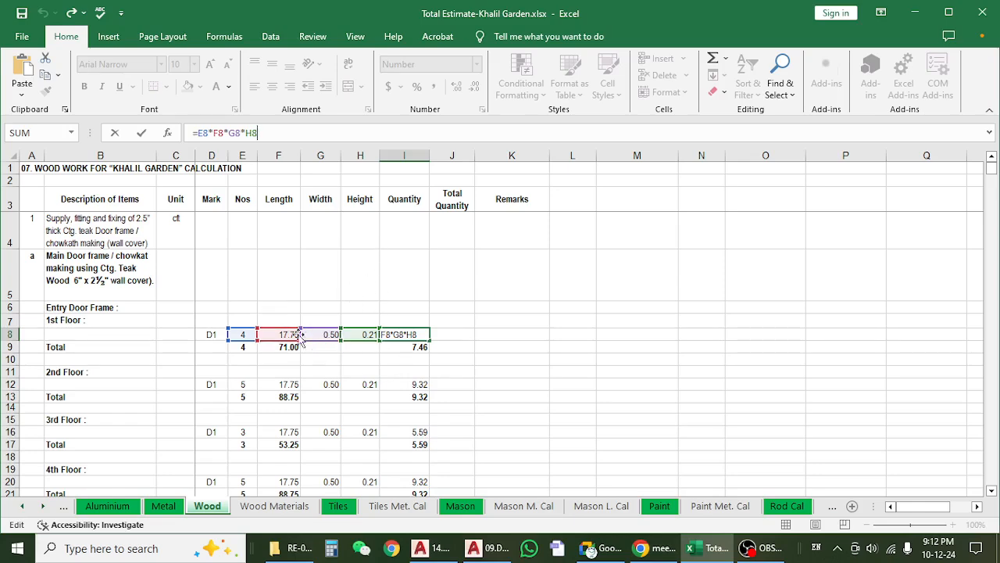
pyautogui.press('Escape')
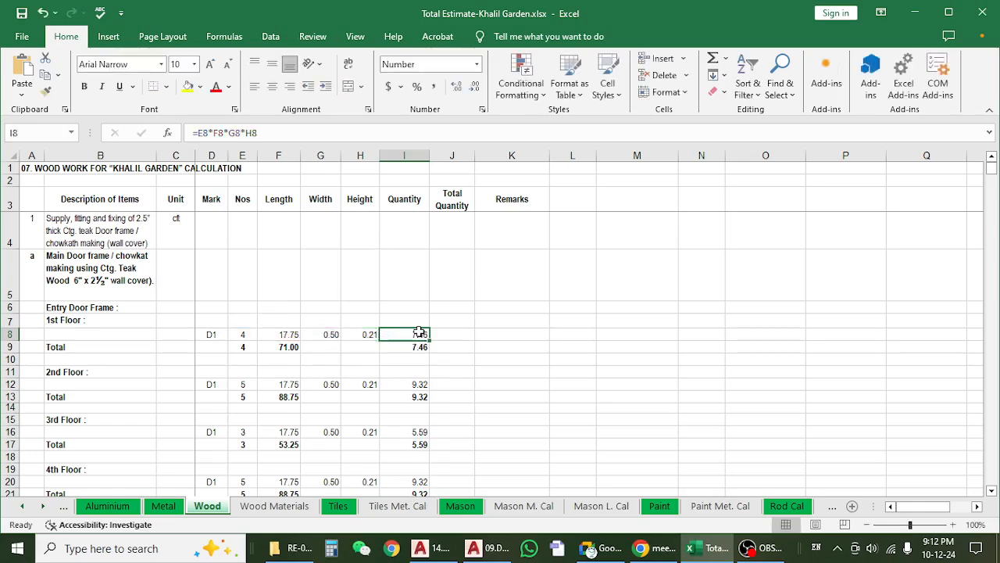
pyautogui.click(170, 222)
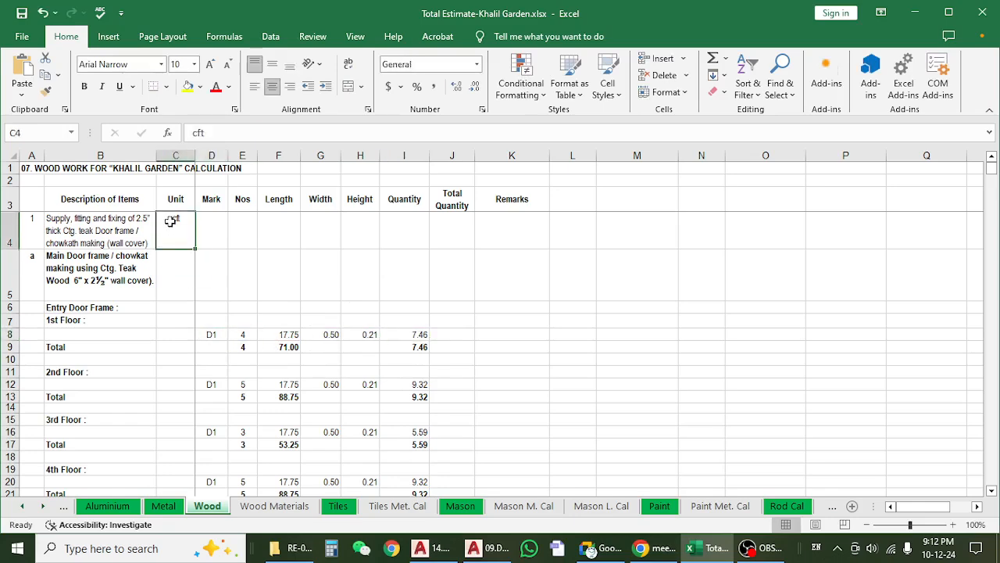
pyautogui.click(239, 320)
pyautogui.click(240, 336)
pyautogui.click(408, 338)
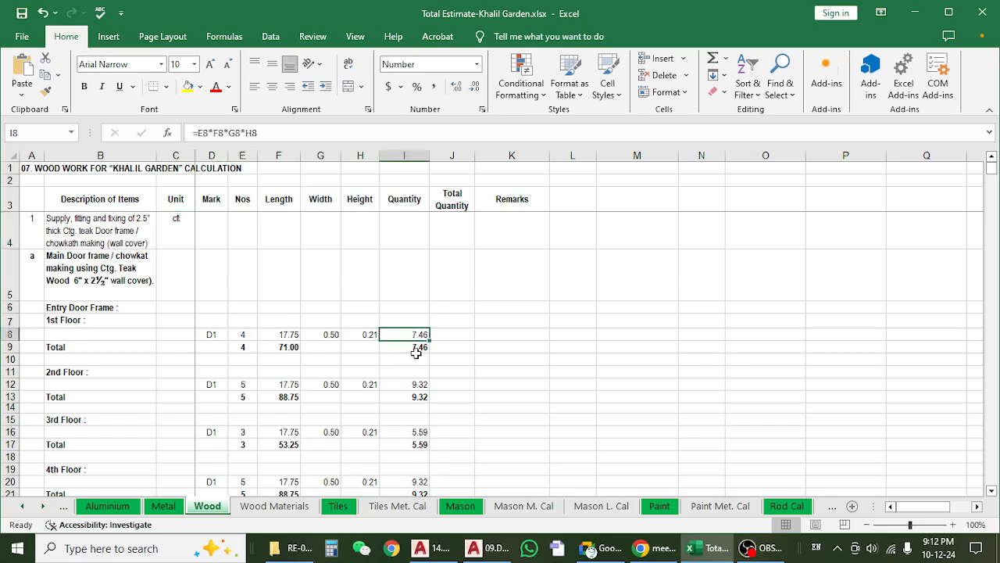
# Examine the 1st Floor total formulas for quantity in I9 and length in F9.
pyautogui.click(420, 357)
pyautogui.click(412, 346)
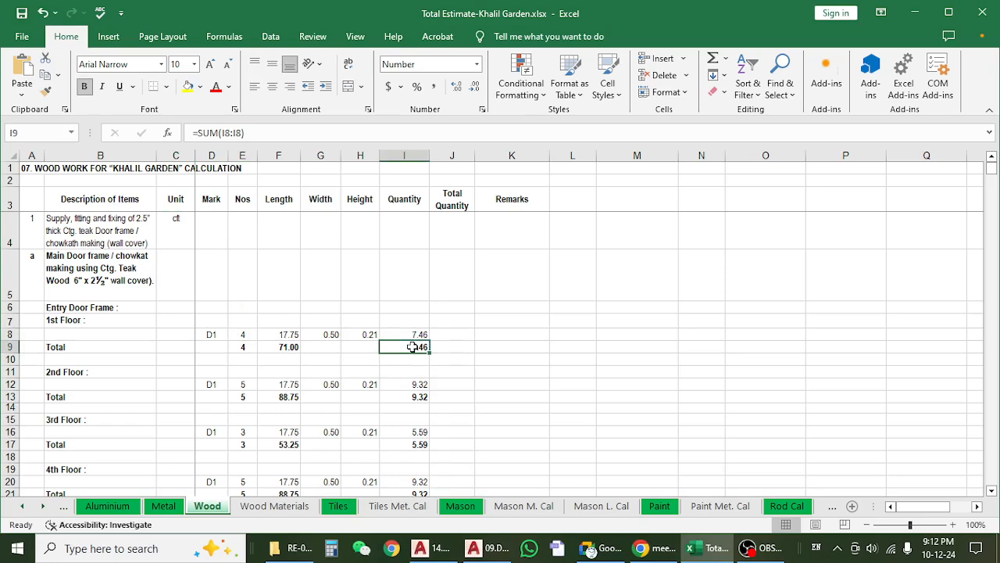
pyautogui.click(284, 347)
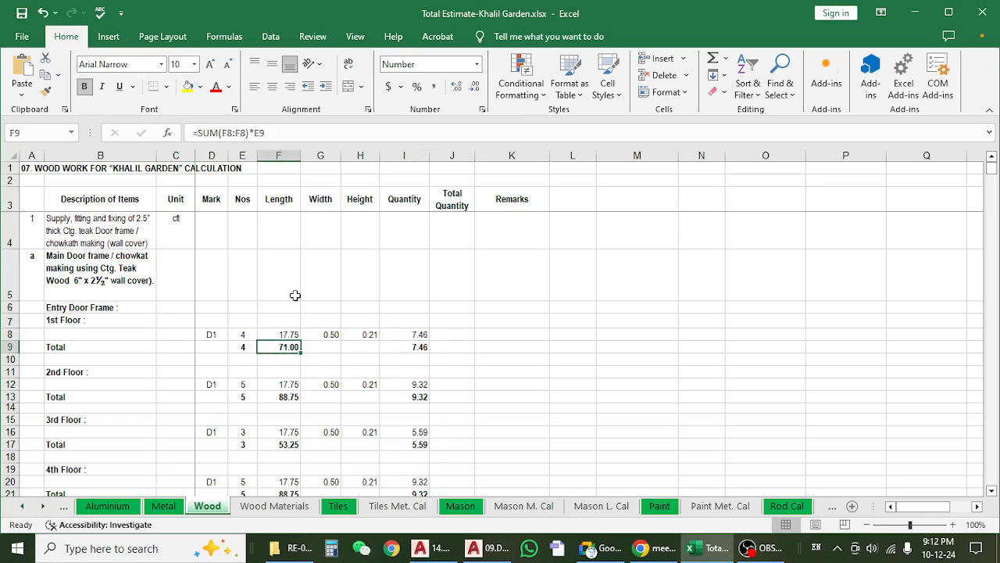
pyautogui.click(278, 135)
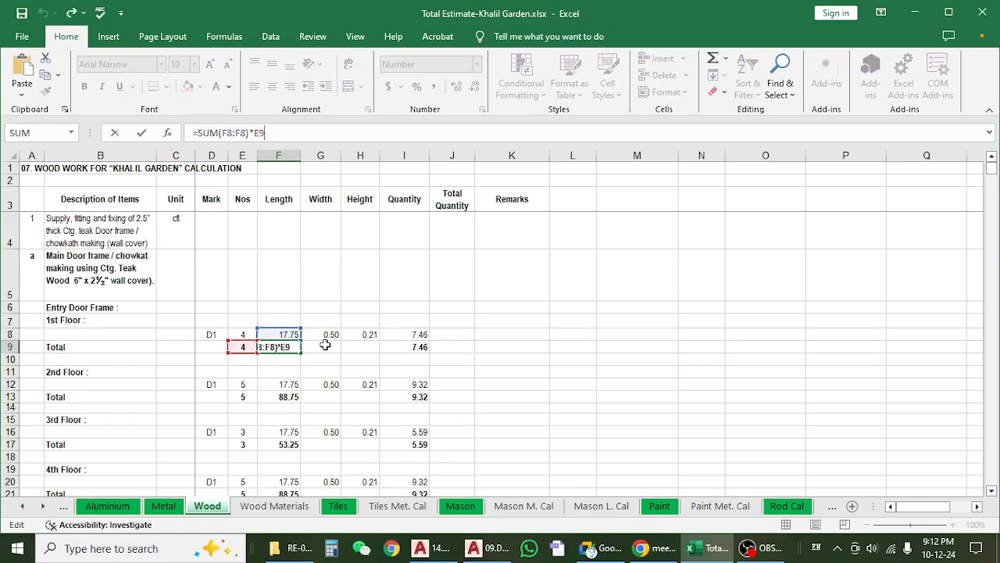
pyautogui.press('Escape')
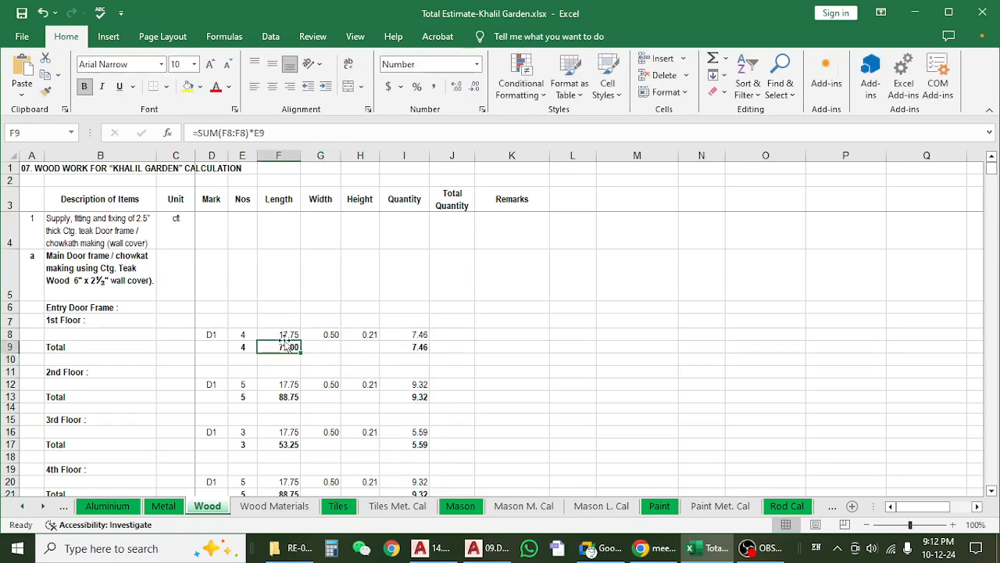
pyautogui.click(265, 132)
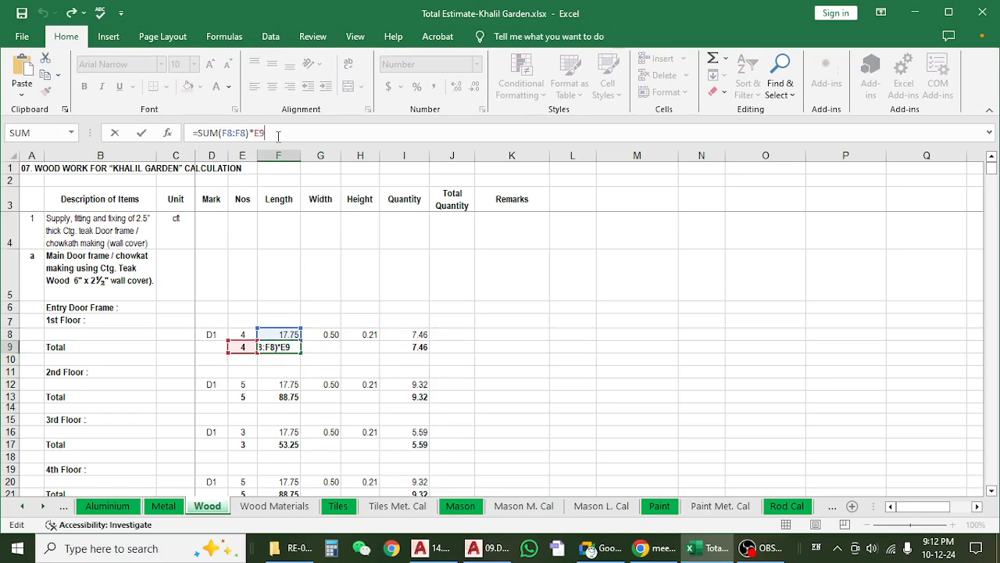
pyautogui.press('Escape')
pyautogui.click(386, 347)
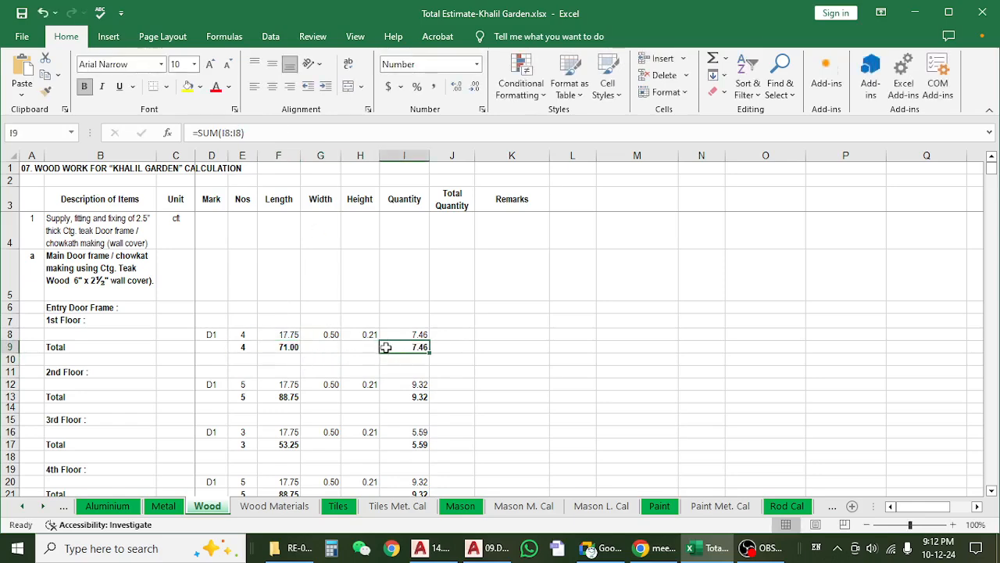
pyautogui.click(286, 346)
pyautogui.click(428, 347)
# Review the D1 frame rows of the upper floors, checking the 7th, 8th and 9th Floor lengths and the 7th Floor's number, width and height.
pyautogui.scroll(-6, 429, 350)
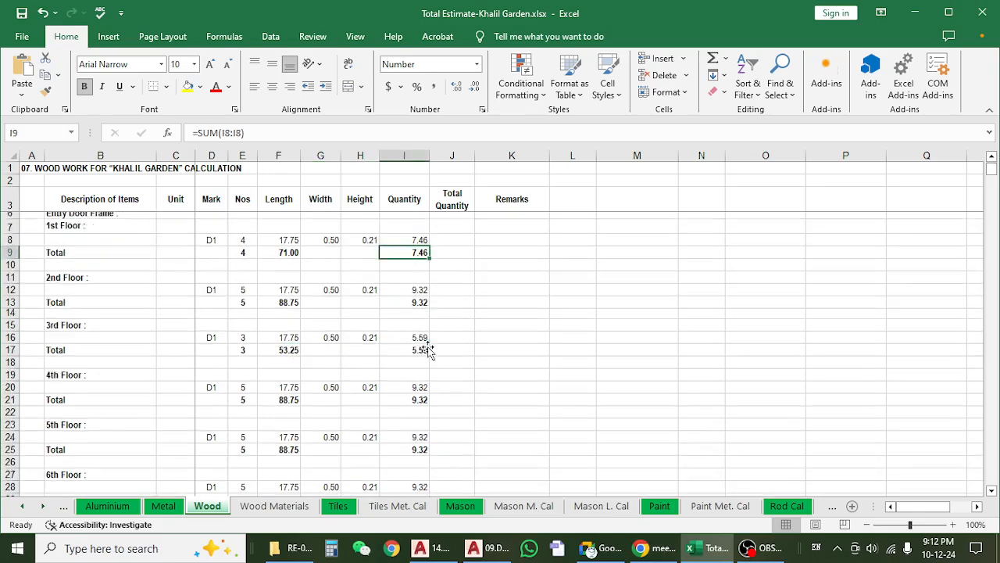
pyautogui.scroll(-2, 429, 350)
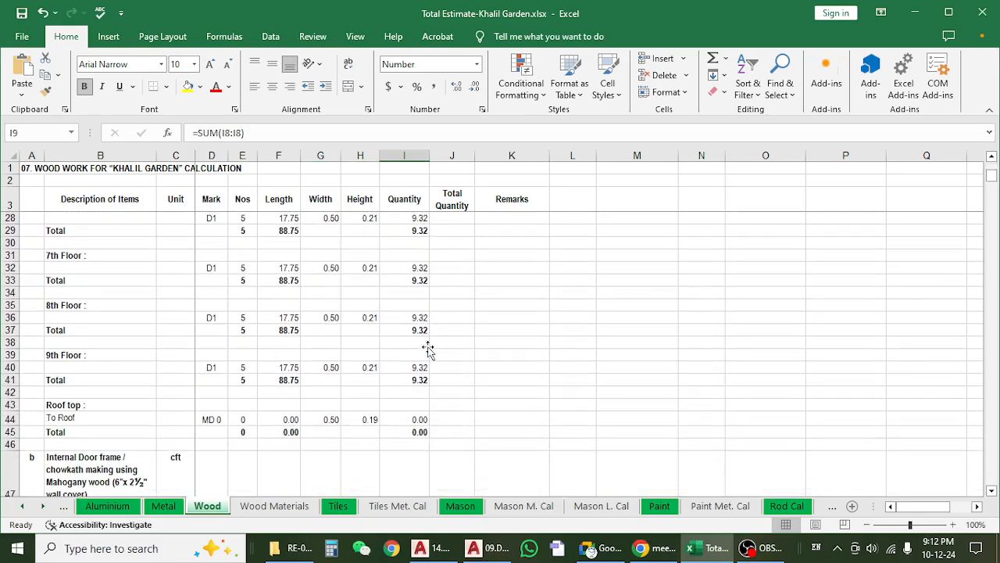
pyautogui.click(266, 368)
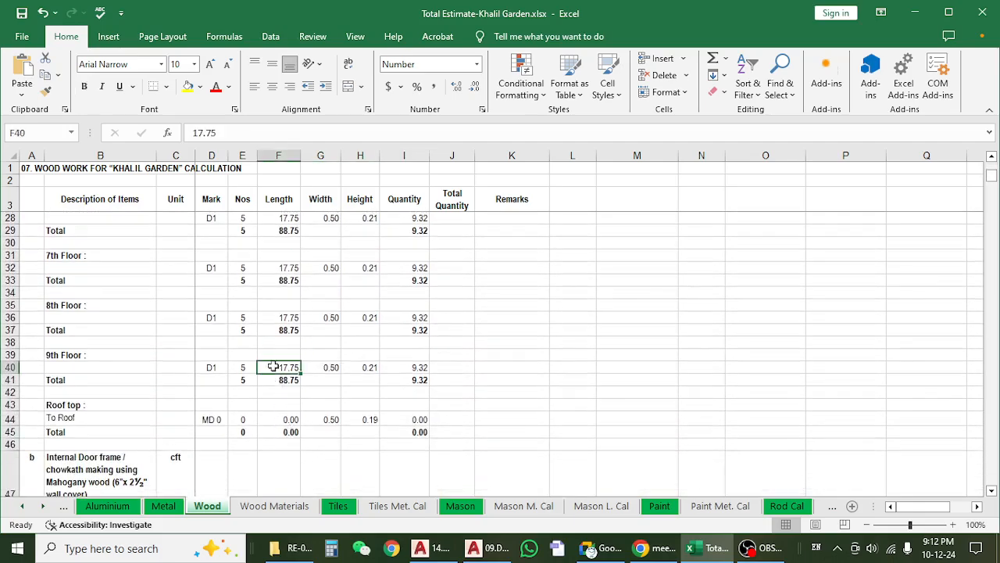
pyautogui.click(279, 319)
pyautogui.scroll(2, 280, 326)
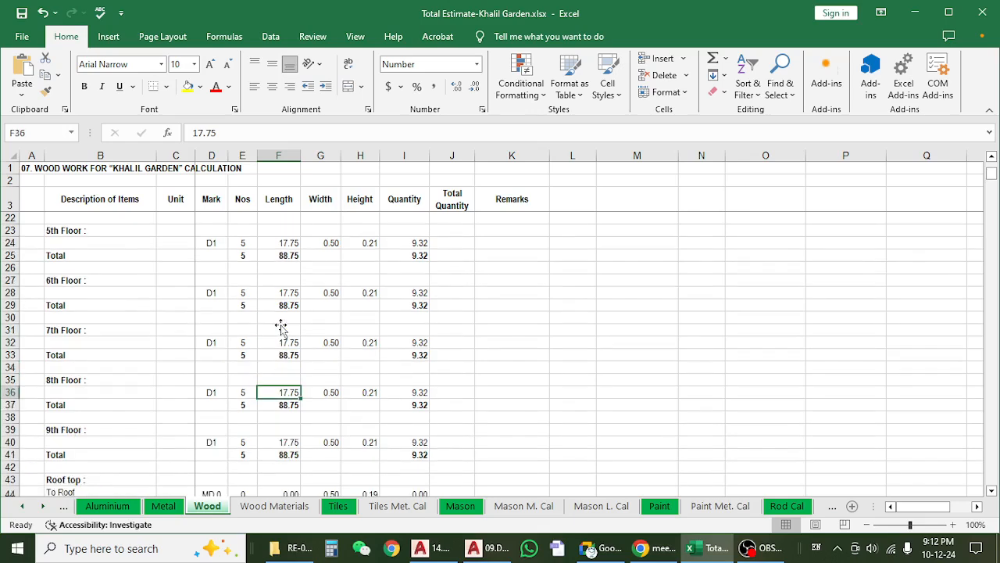
pyautogui.click(285, 340)
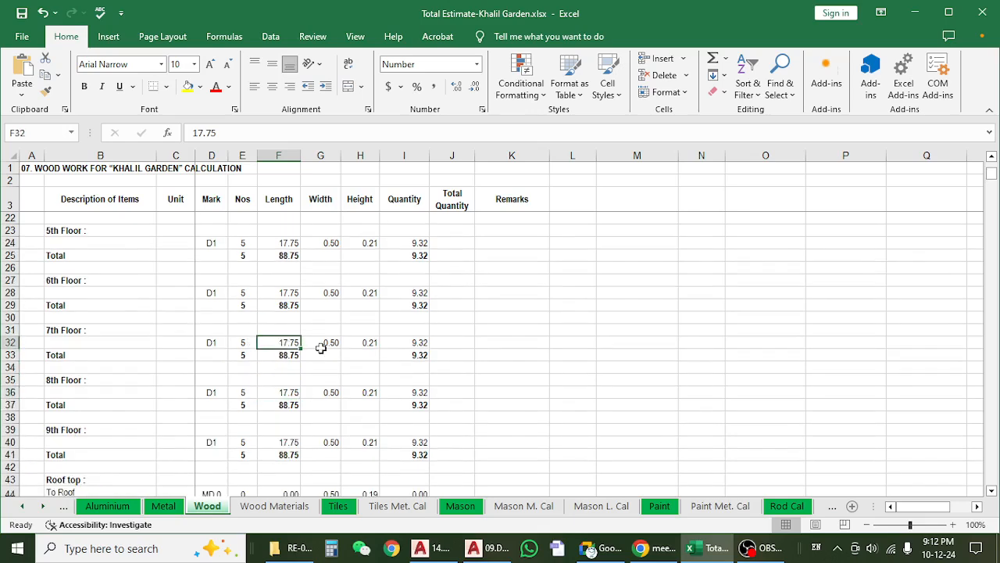
pyautogui.click(320, 346)
pyautogui.click(371, 346)
pyautogui.click(231, 343)
pyautogui.scroll(6, 248, 342)
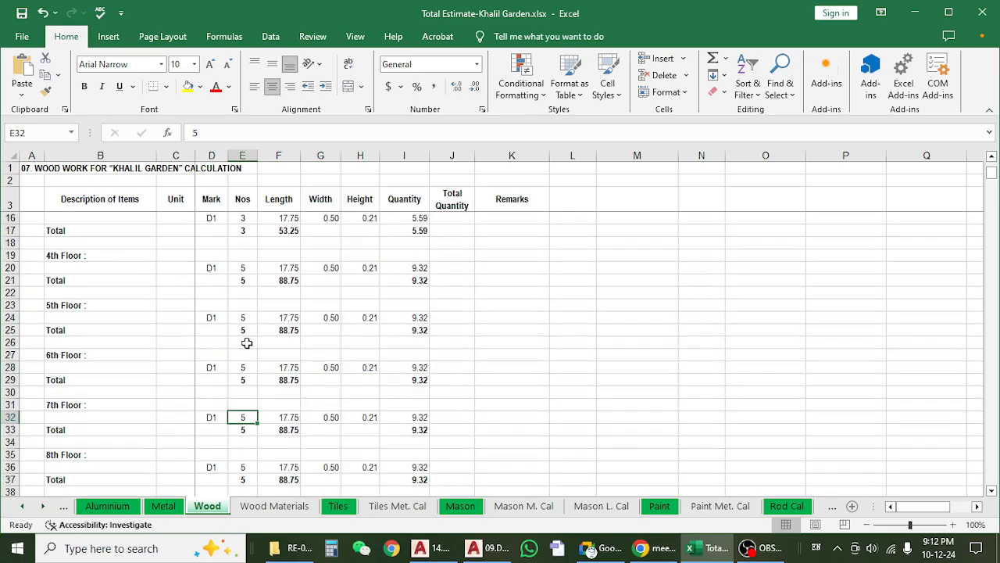
# Read the item b description of the internal Mahogany wood door frame in cell B47.
pyautogui.scroll(-2, 250, 297)
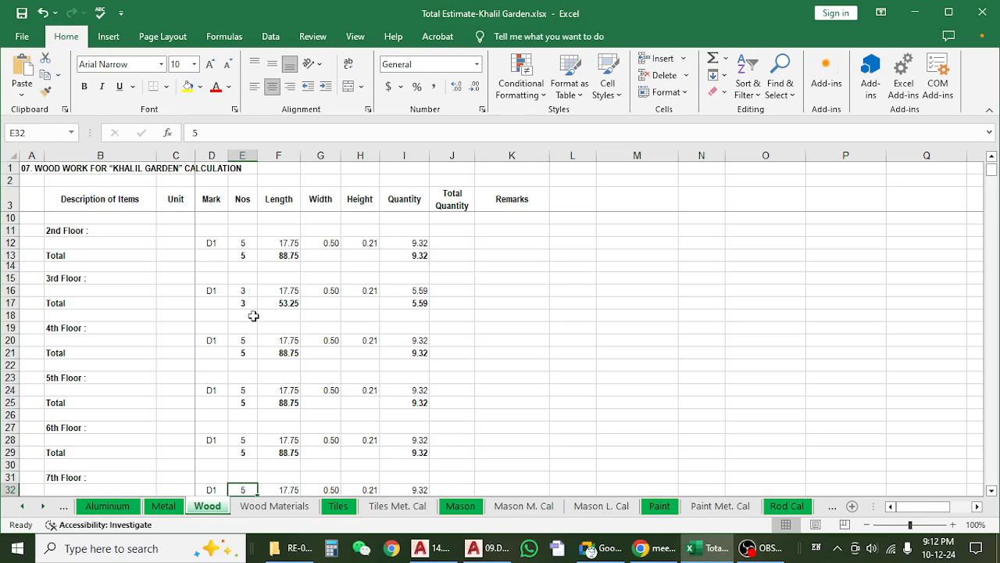
pyautogui.scroll(-10, 254, 319)
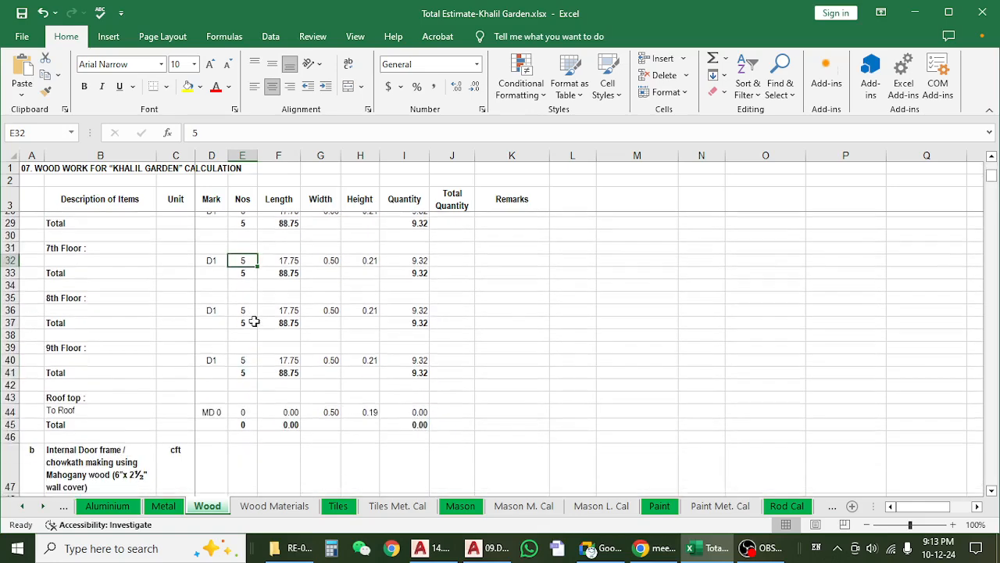
pyautogui.scroll(-1, 254, 320)
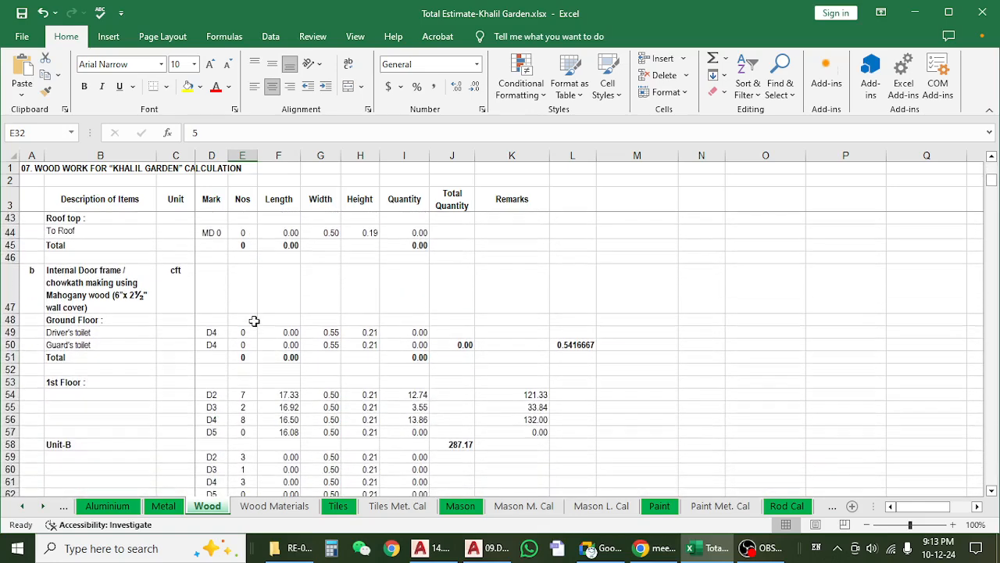
pyautogui.click(147, 298)
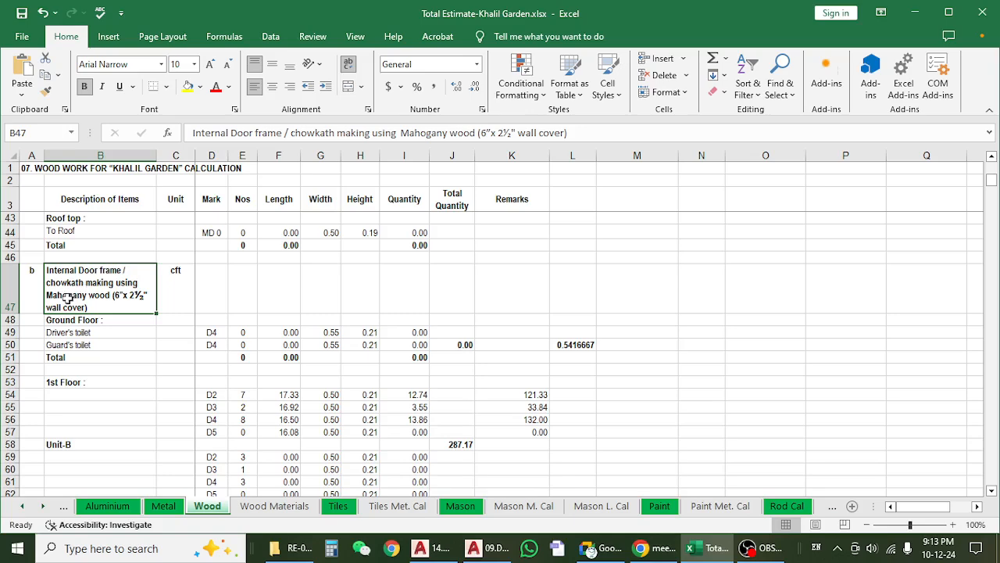
pyautogui.scroll(3, 59, 306)
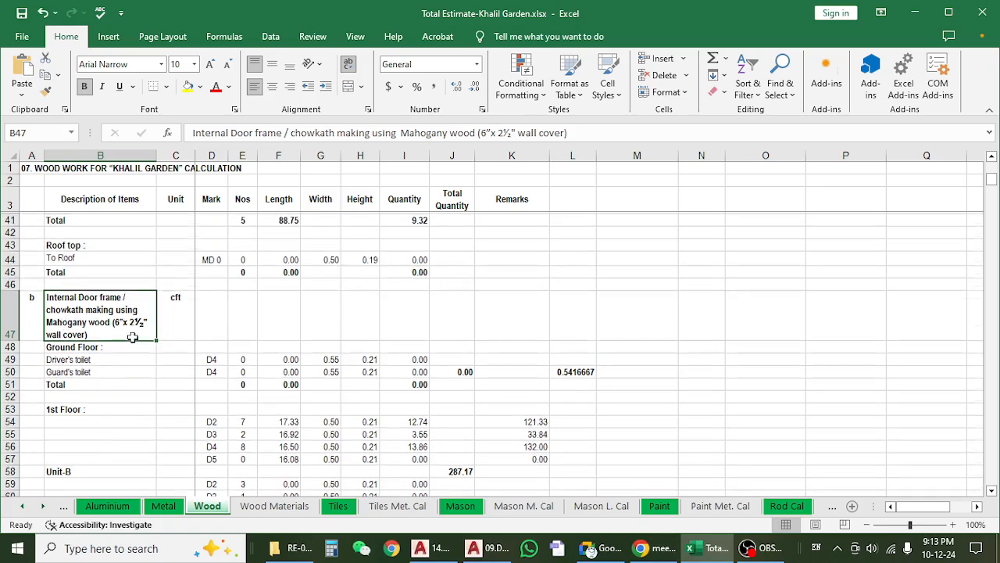
pyautogui.scroll(-3, 157, 422)
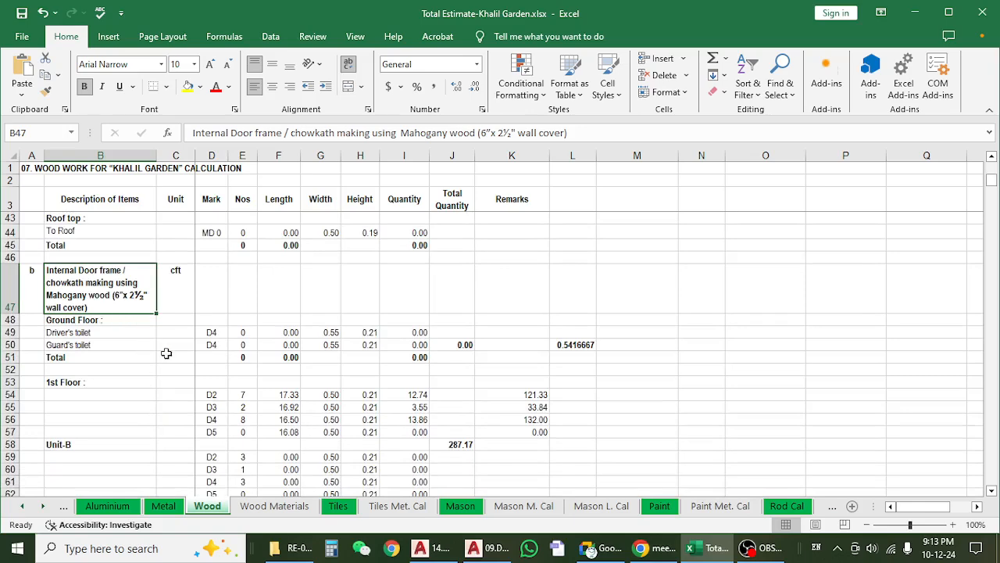
pyautogui.scroll(1, 166, 354)
pyautogui.click(127, 381)
pyautogui.click(130, 336)
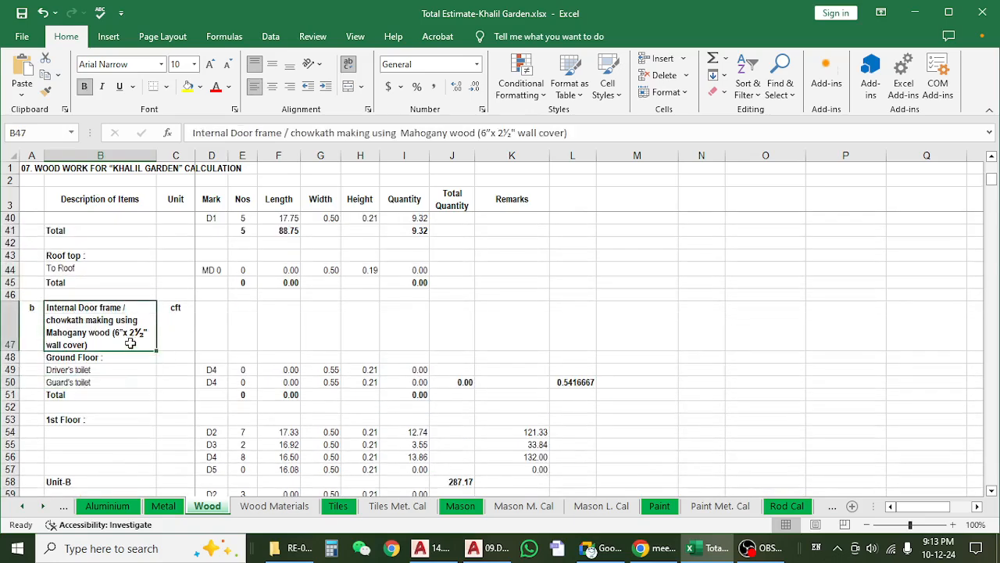
# Switch to the 09.Door Window & Section Mark (45-52) drawing in AutoCAD and view its floor plans side by side.
pyautogui.click(915, 16)
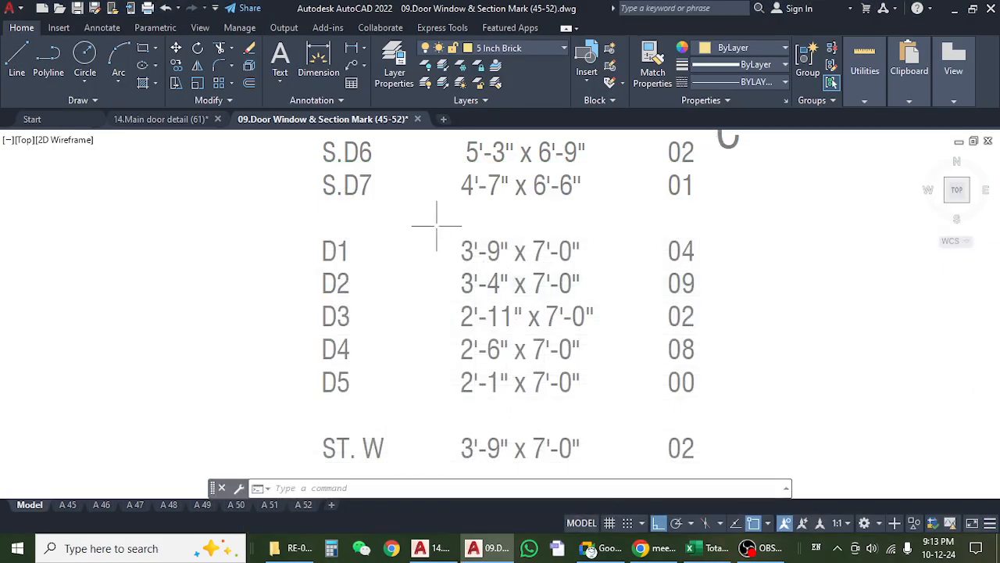
pyautogui.scroll(-5, 426, 227)
pyautogui.scroll(-5, 427, 234)
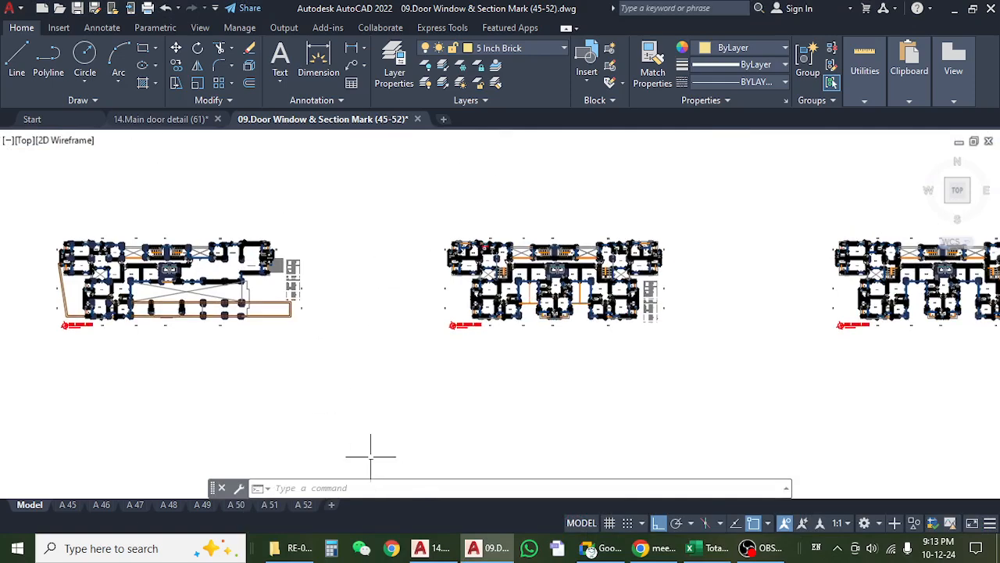
# Switch to File Explorer and open 12.Door & sliding door detail(59).dwg from the RE-00 folder under ARCHETECTURE.
pyautogui.click(299, 548)
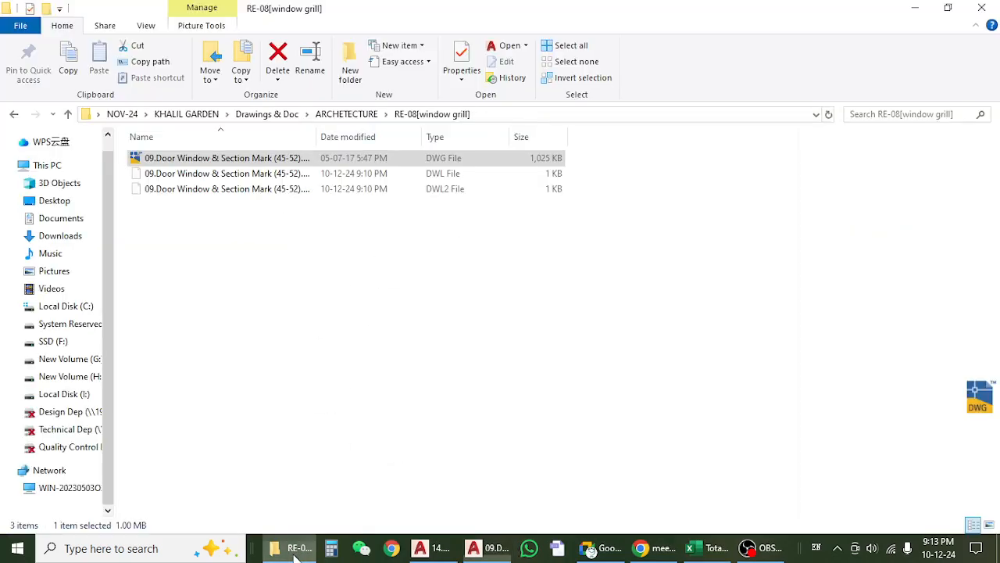
pyautogui.click(13, 114)
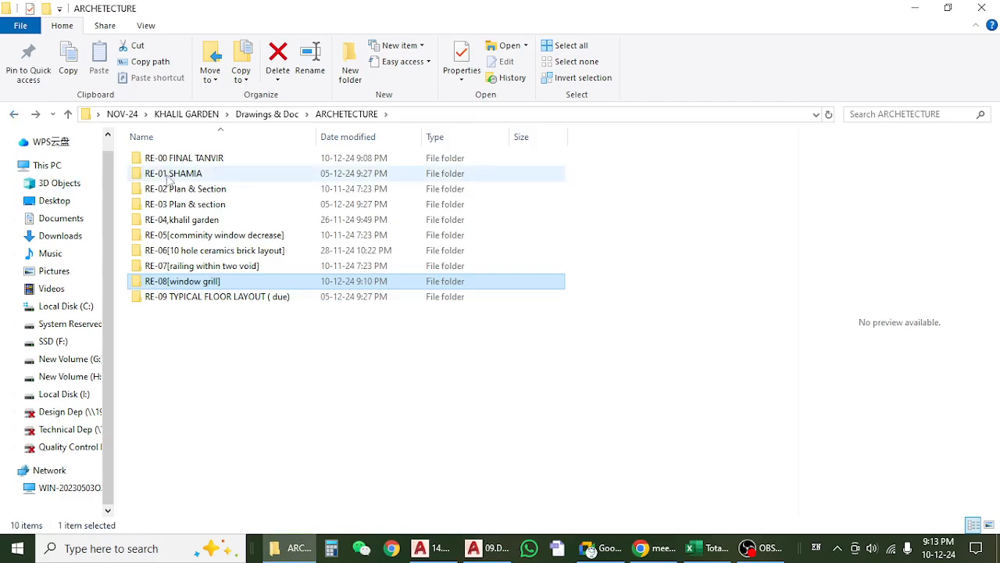
pyautogui.doubleClick(195, 159)
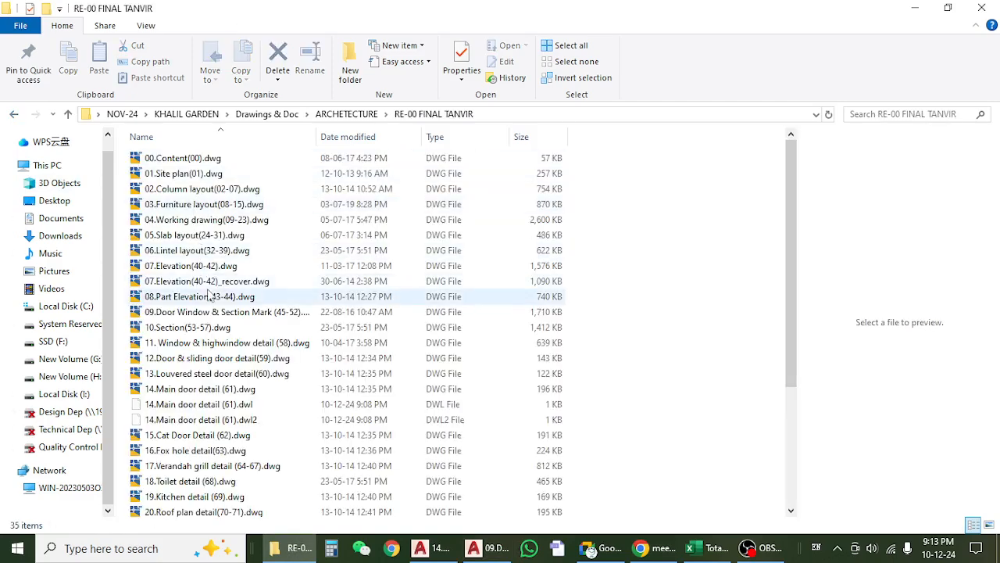
pyautogui.scroll(-2, 209, 235)
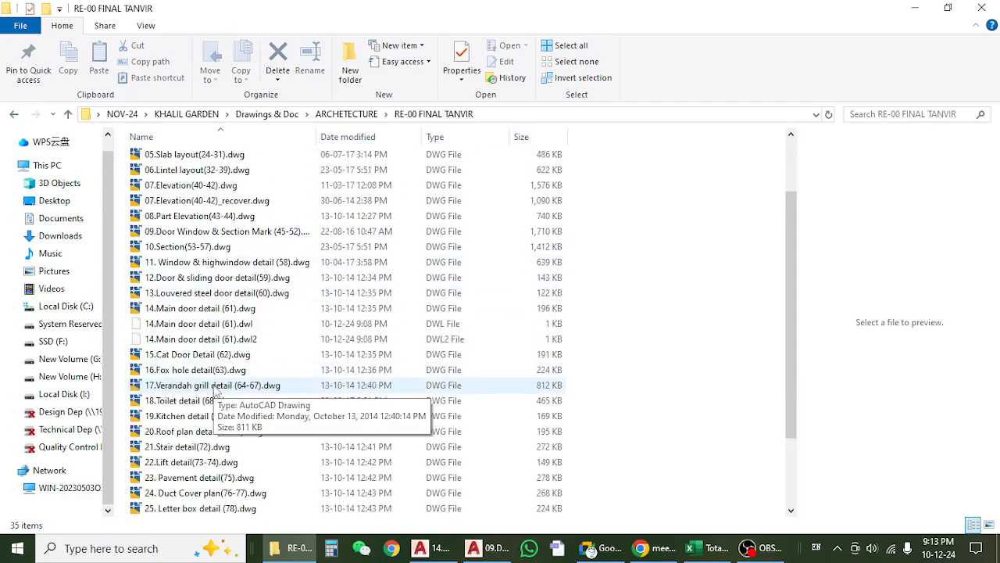
pyautogui.scroll(-1, 227, 390)
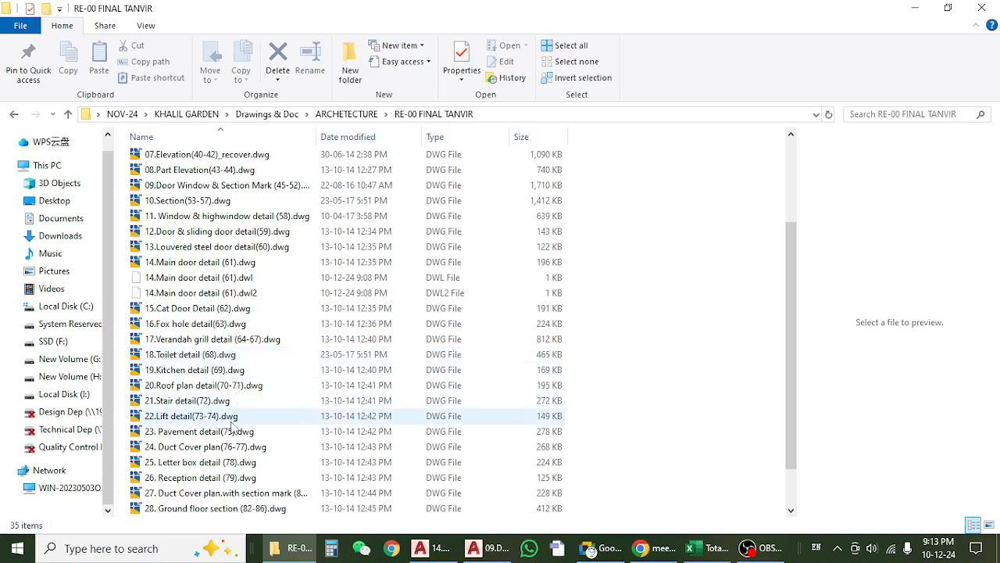
pyautogui.scroll(-1, 231, 425)
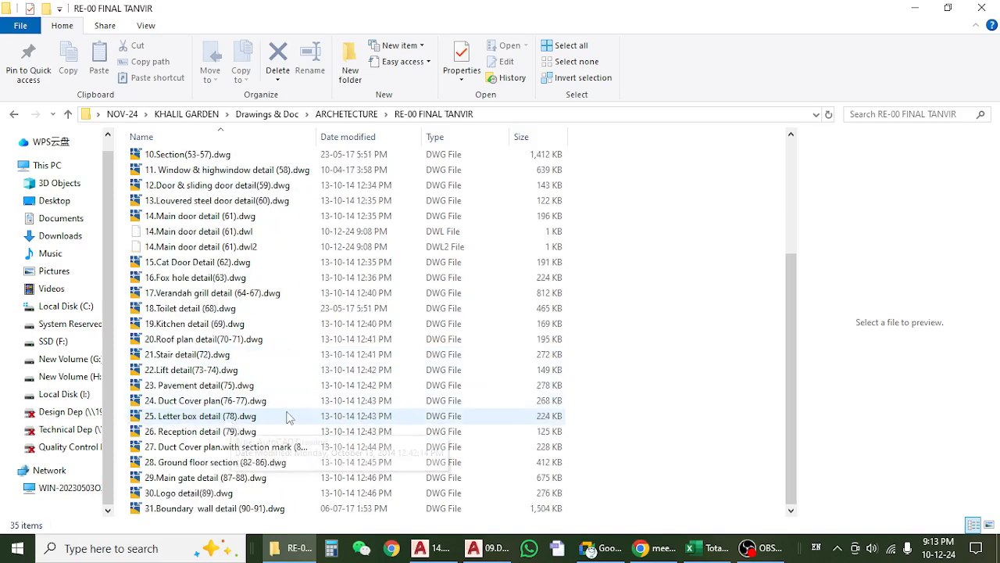
pyautogui.scroll(1, 269, 355)
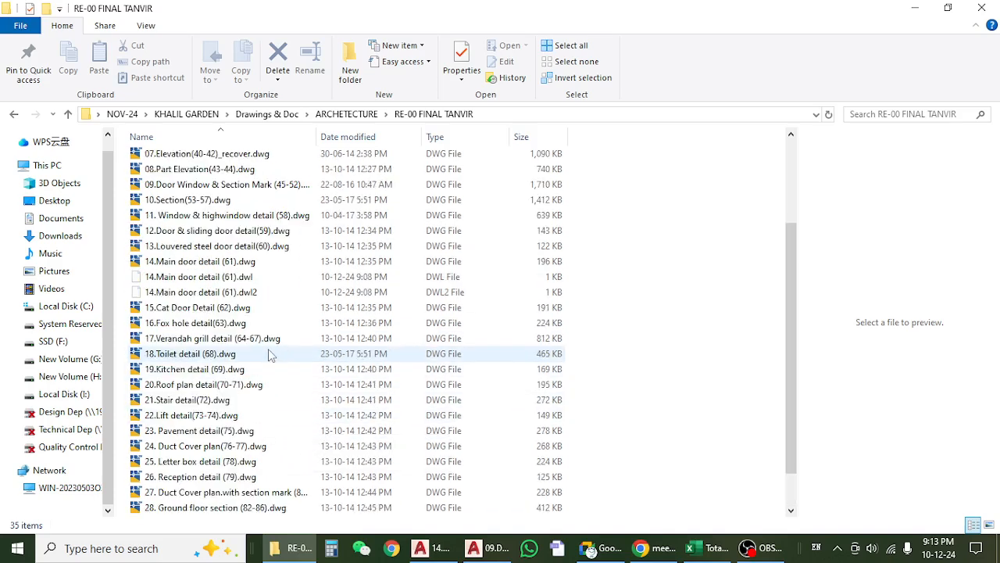
pyautogui.click(250, 237)
pyautogui.doubleClick(250, 237)
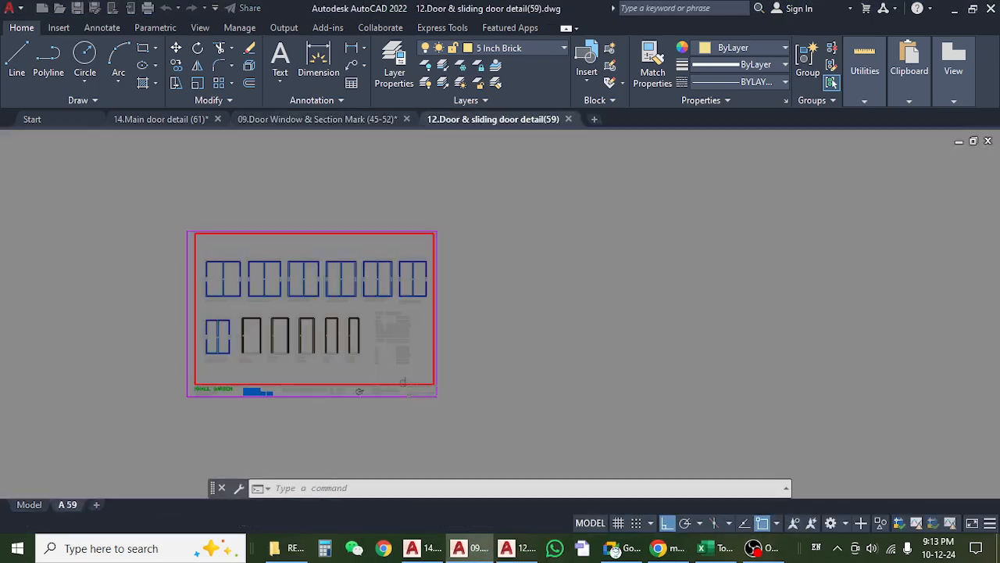
# Close the 14.Main door detail (61) drawing.
pyautogui.click(207, 119)
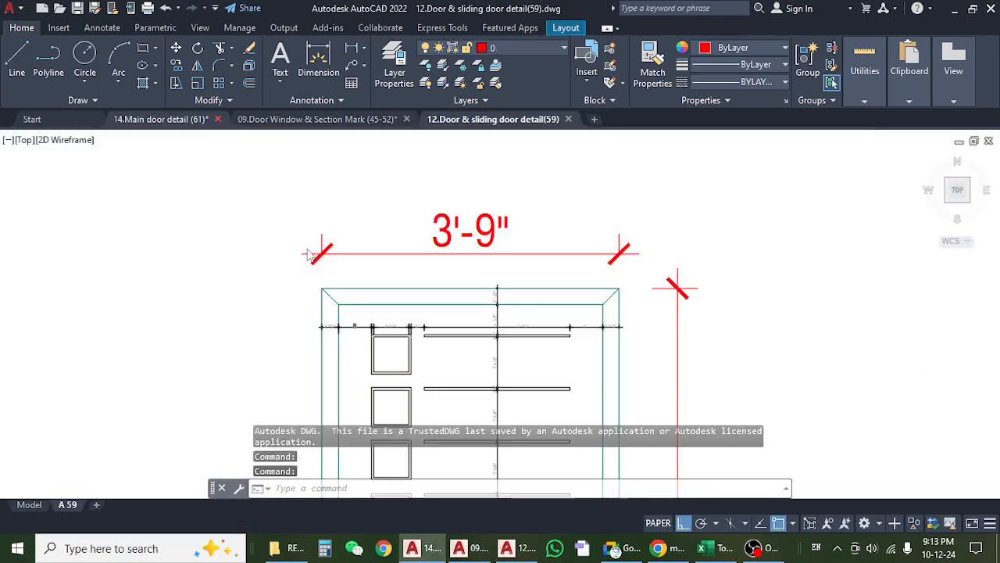
pyautogui.click(535, 312)
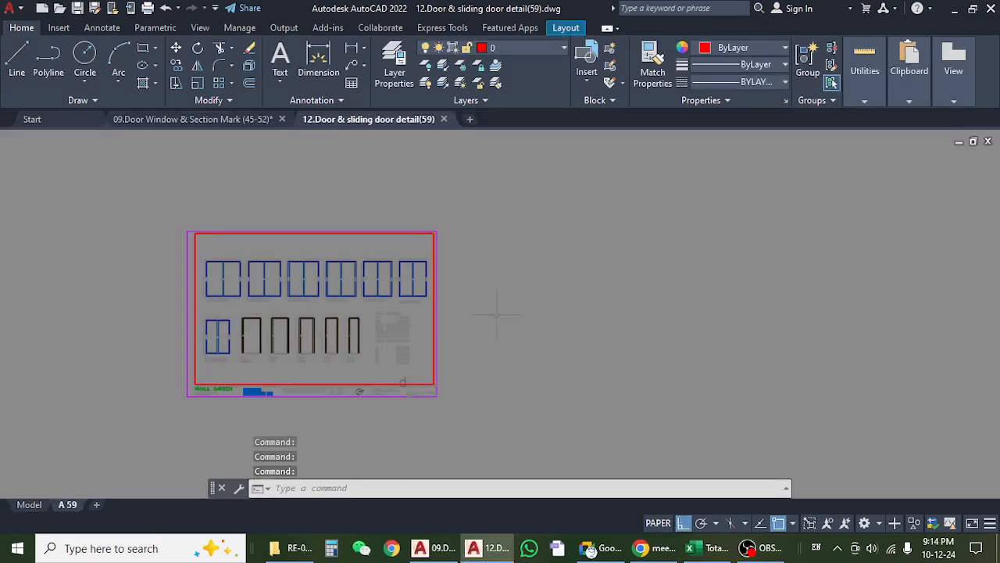
# Examine the D1 main door and D2 room door elevations and labels on the A 59 layout.
pyautogui.scroll(6, 288, 325)
pyautogui.moveTo(273, 311); pyautogui.dragTo(448, 308)
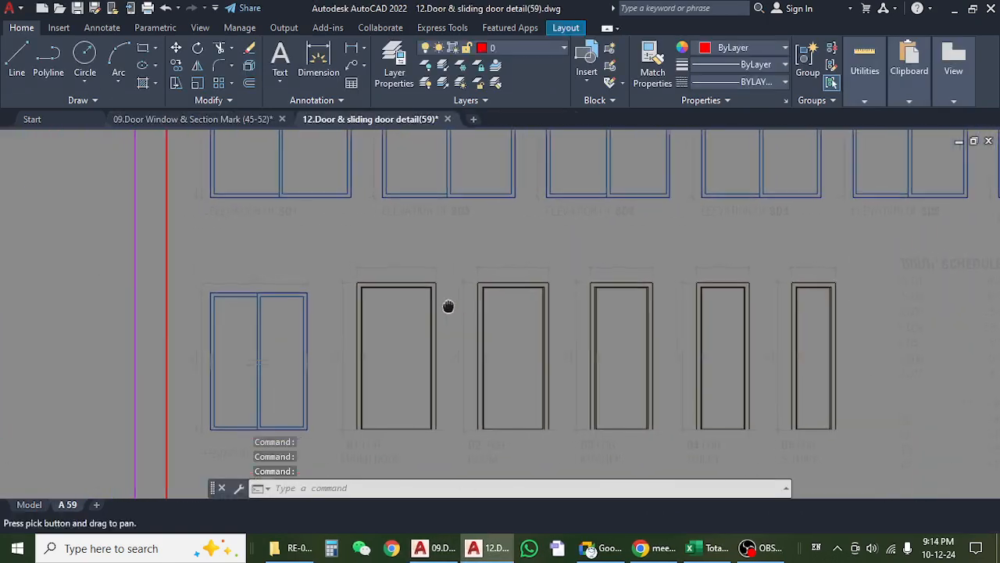
pyautogui.scroll(-4, 379, 301)
pyautogui.scroll(6, 382, 330)
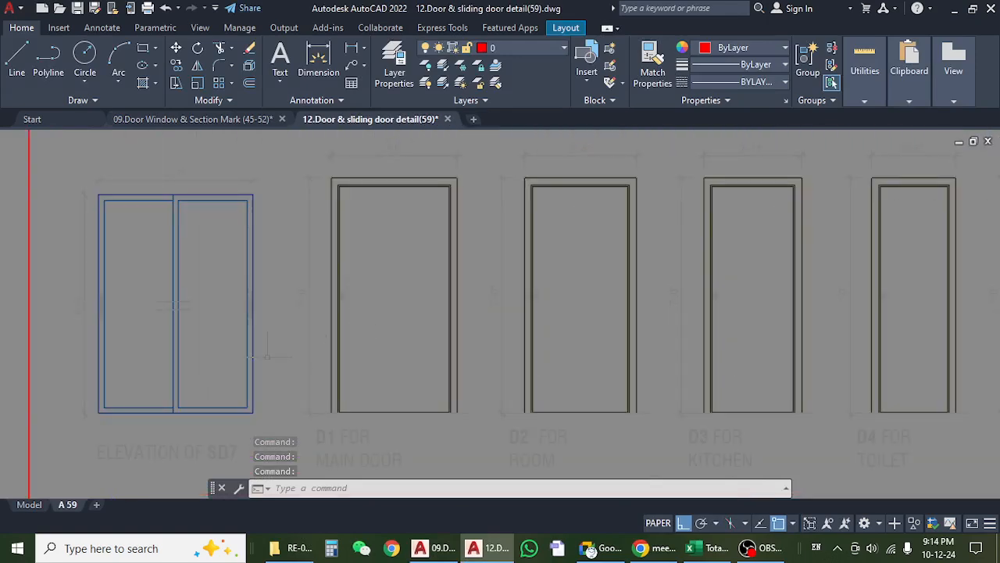
pyautogui.moveTo(268, 356); pyautogui.dragTo(343, 275)
pyautogui.scroll(4, 449, 370)
pyautogui.moveTo(464, 374); pyautogui.dragTo(286, 343)
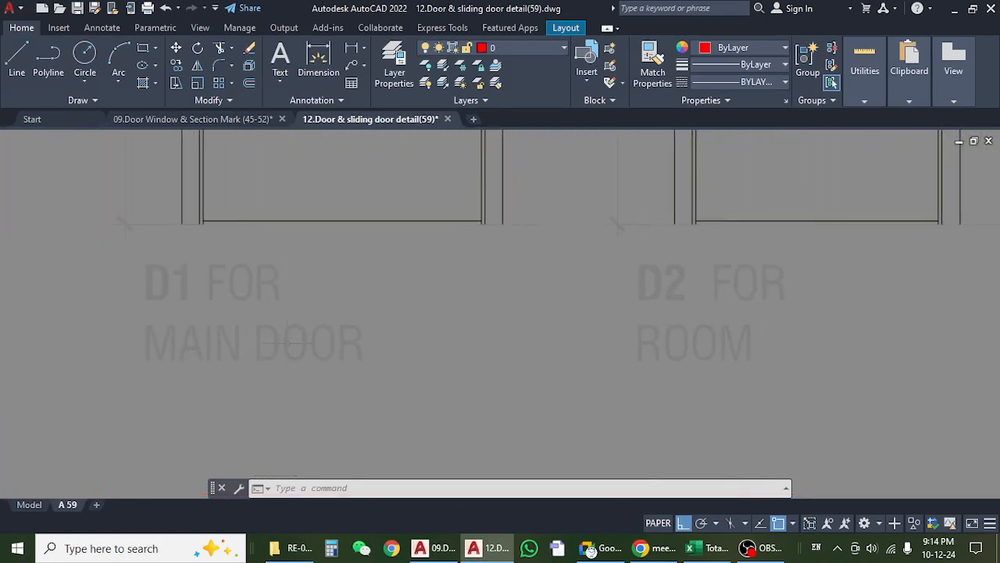
pyautogui.scroll(-2, 286, 343)
pyautogui.moveTo(522, 339); pyautogui.dragTo(455, 340)
pyautogui.scroll(-5, 449, 338)
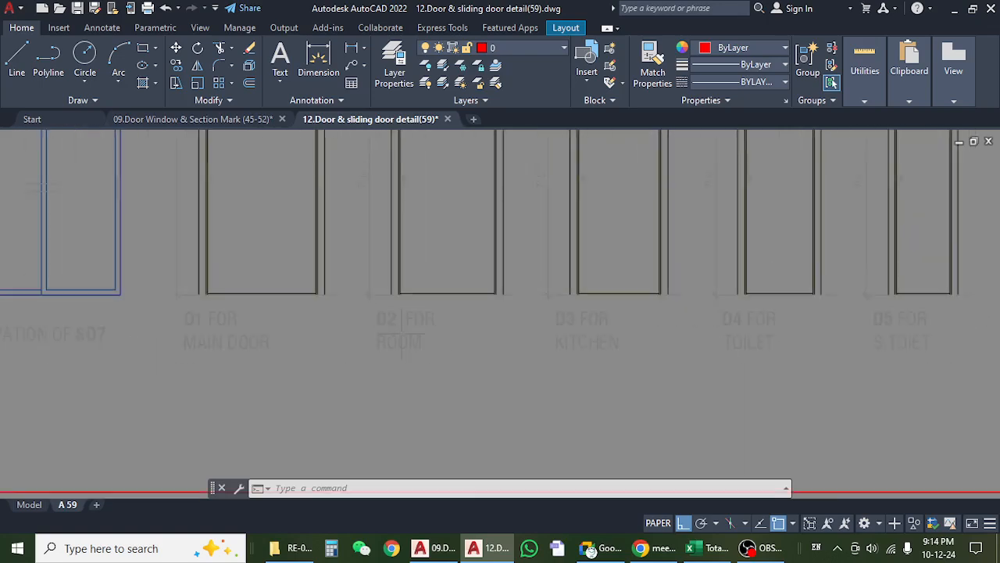
# Examine the D3 kitchen, D4 toilet and D5 small toilet door elevations on the A 59 layout.
pyautogui.scroll(4, 416, 343)
pyautogui.moveTo(349, 333); pyautogui.dragTo(373, 361)
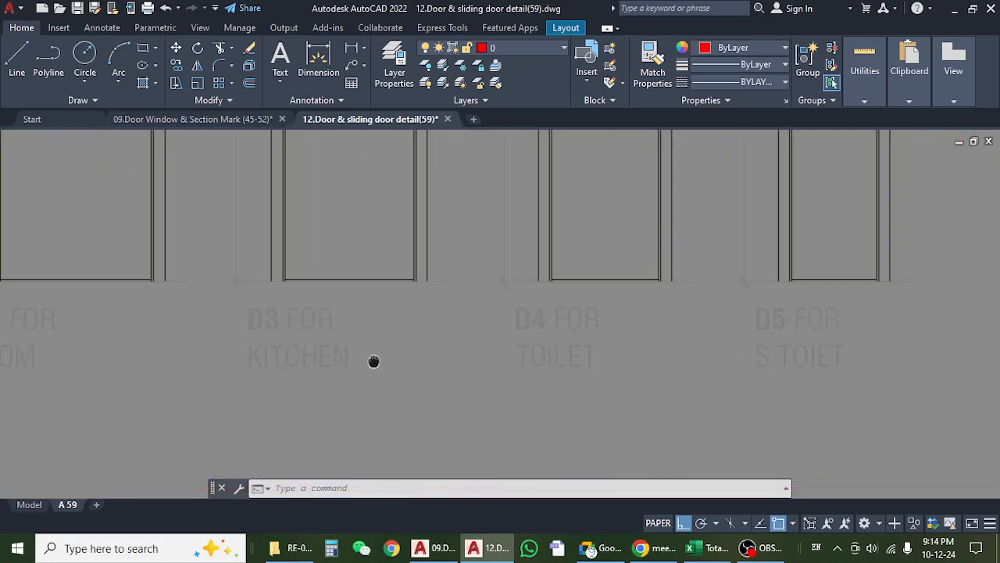
pyautogui.scroll(-2, 362, 348)
pyautogui.scroll(2, 529, 337)
pyautogui.moveTo(529, 338); pyautogui.dragTo(442, 338)
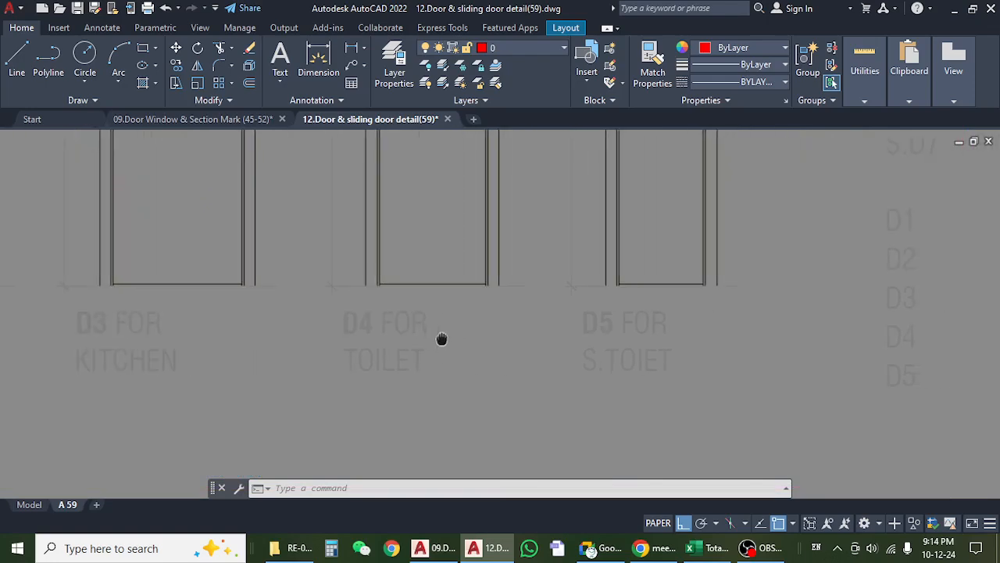
pyautogui.scroll(-3, 434, 352)
pyautogui.scroll(3, 538, 337)
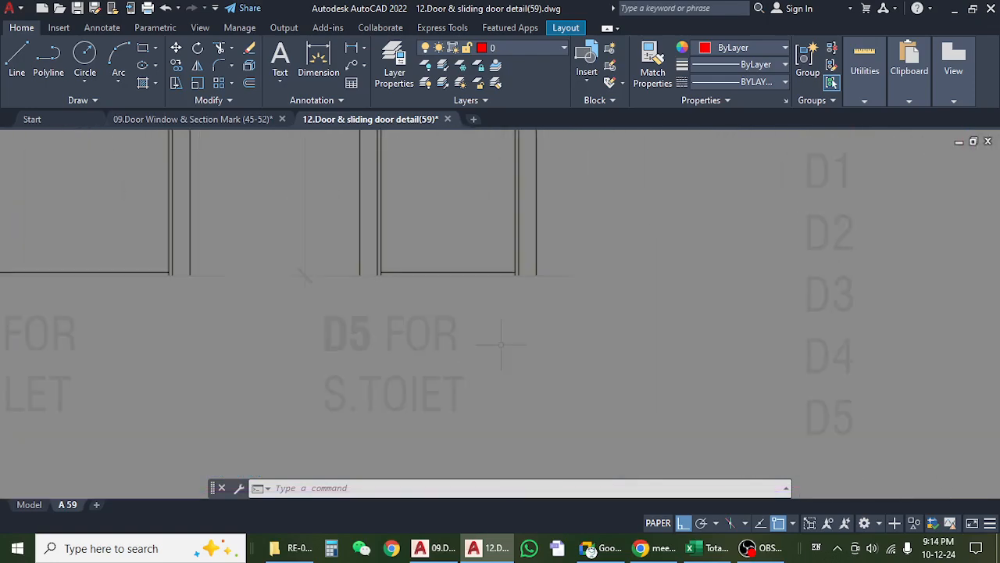
pyautogui.scroll(-1, 501, 344)
pyautogui.scroll(-3, 501, 344)
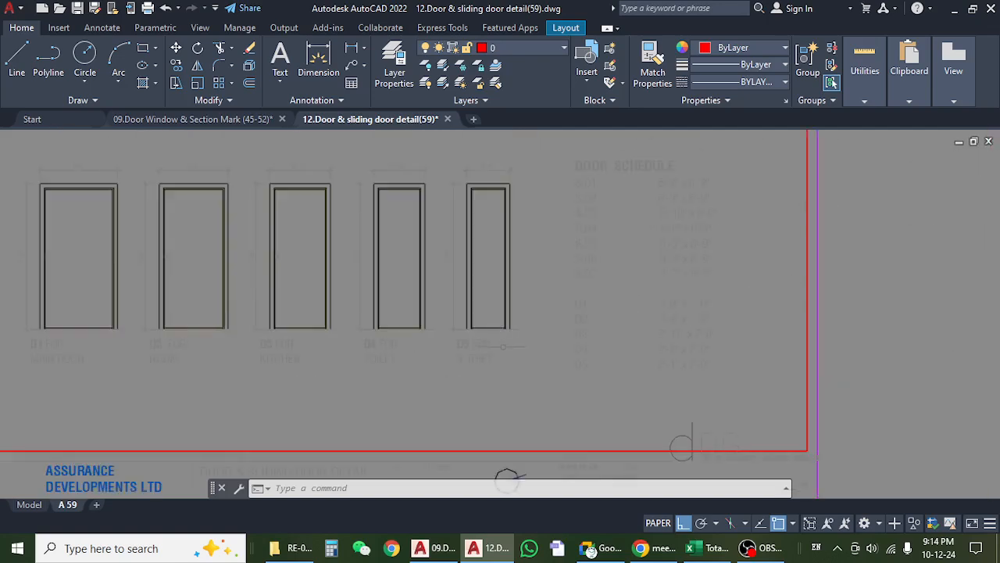
pyautogui.scroll(4, 492, 373)
pyautogui.scroll(-4, 493, 374)
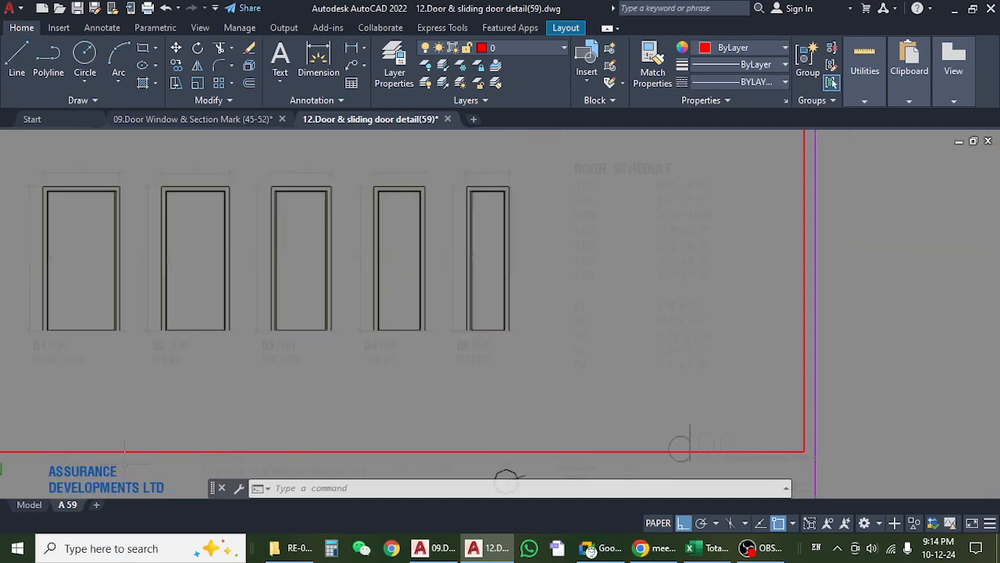
# Switch the drawing to model space and read the sizes of doors D1 to D5 in the door schedule.
pyautogui.click(30, 505)
pyautogui.scroll(-1, 361, 312)
pyautogui.scroll(5, 361, 312)
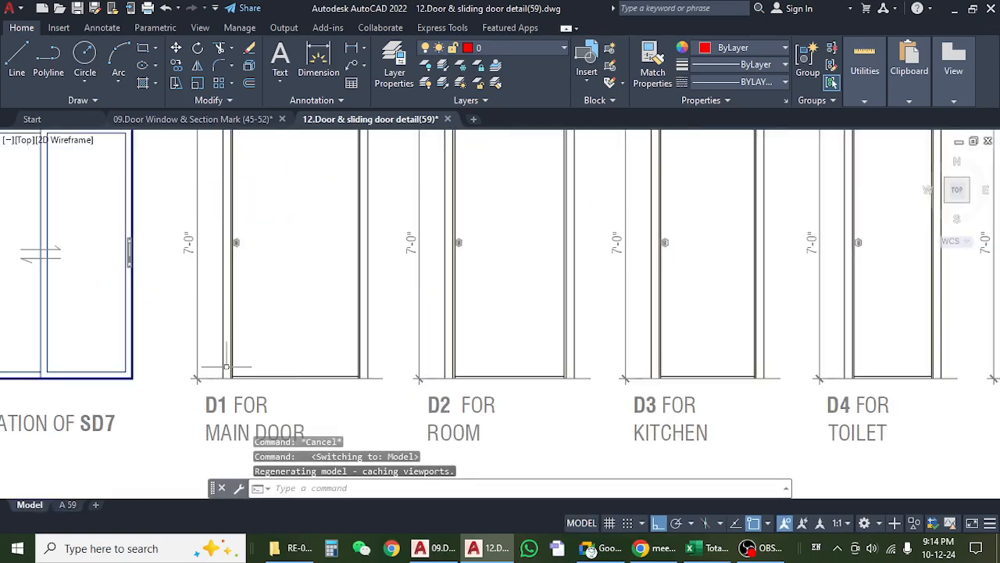
pyautogui.scroll(-4, 566, 318)
pyautogui.scroll(-2, 547, 317)
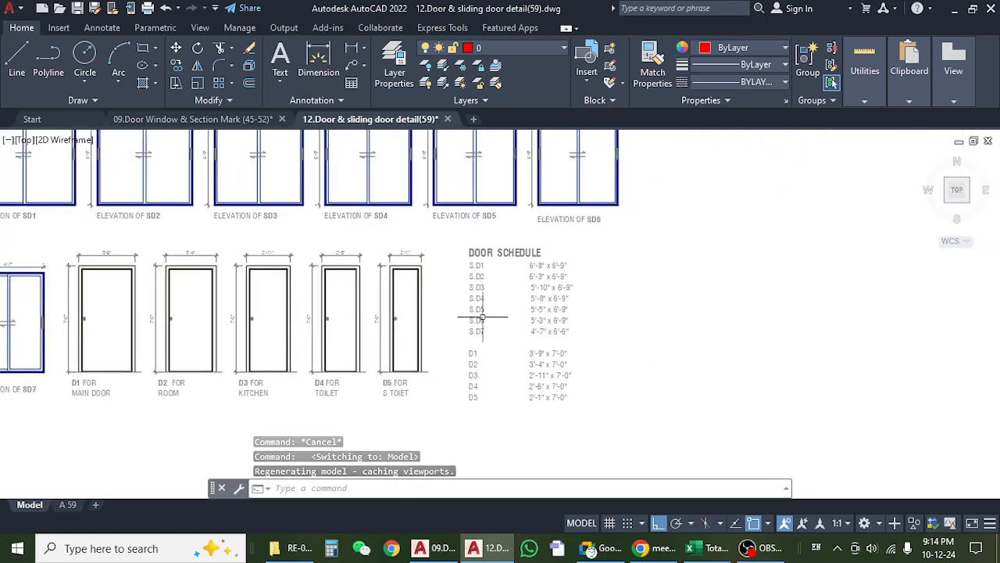
pyautogui.scroll(5, 475, 313)
pyautogui.scroll(-6, 573, 261)
pyautogui.scroll(5, 571, 317)
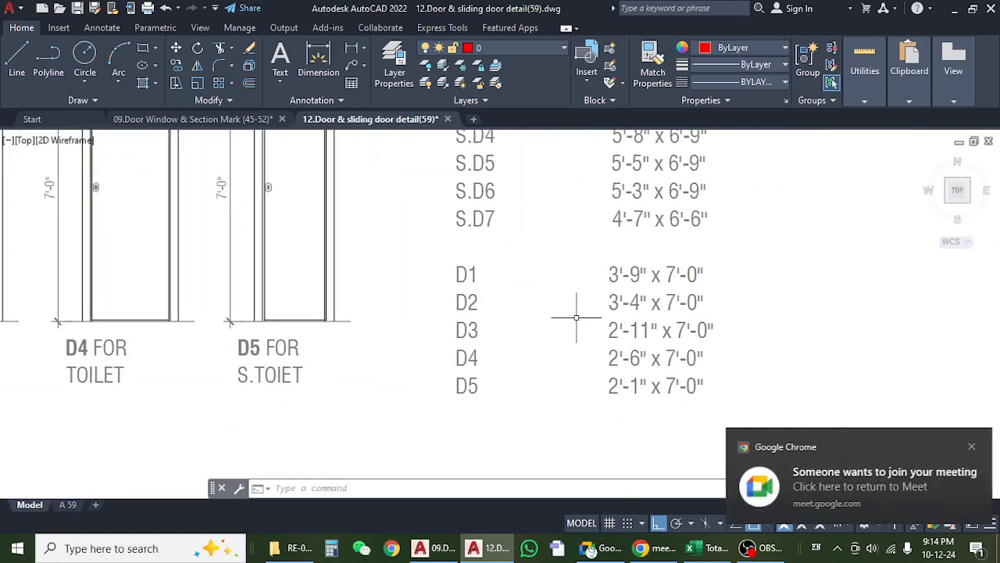
# Switch to Google Meet, admit the waiting participant to the call and minimize the meeting window.
pyautogui.click(602, 548)
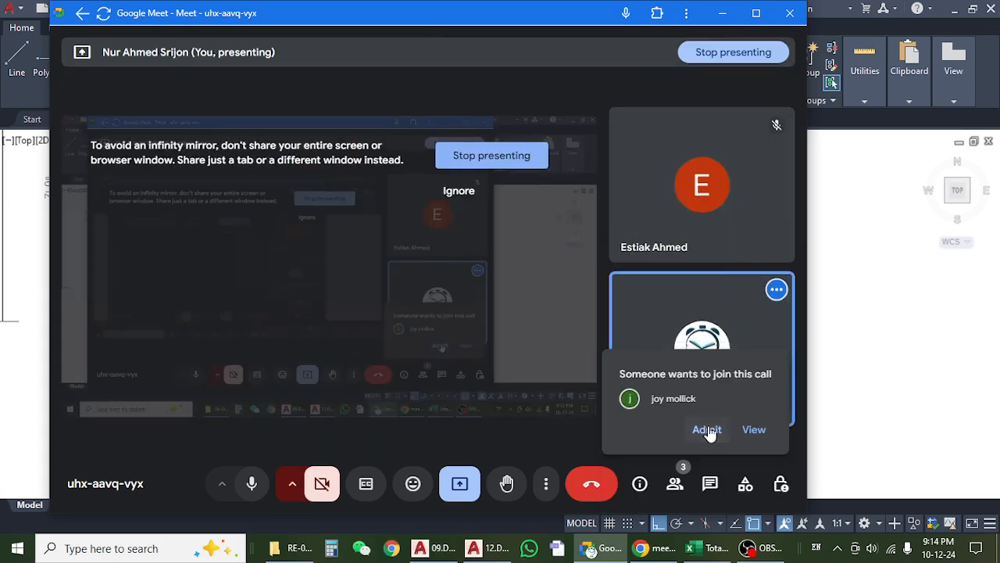
pyautogui.click(707, 430)
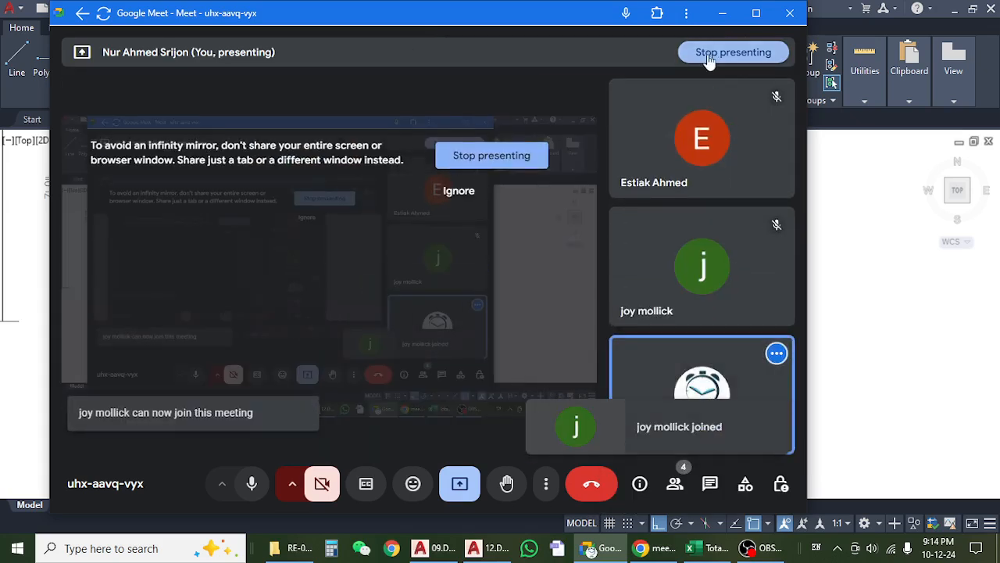
pyautogui.click(723, 13)
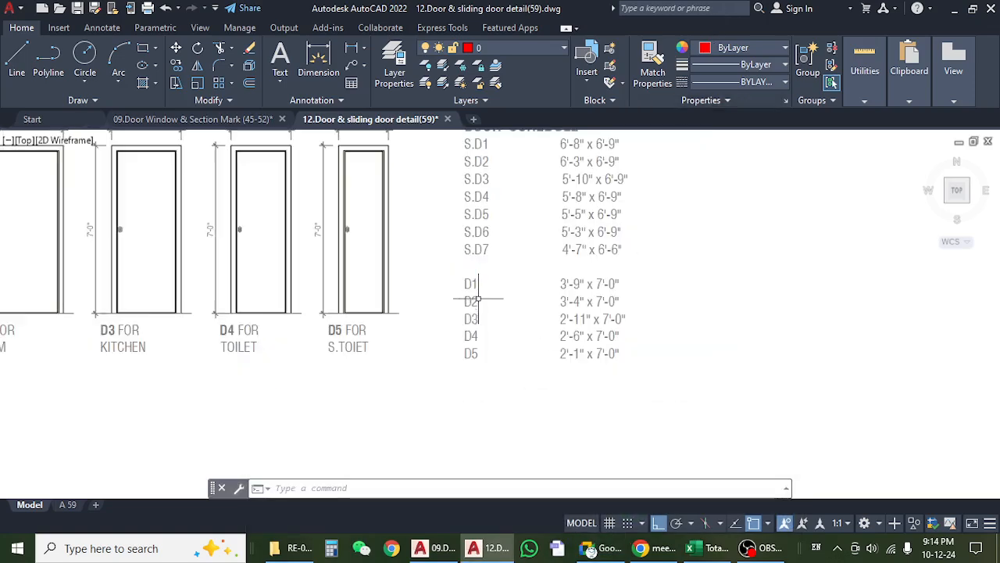
# Compare the door elevations with the door schedule, and bring up the floor plans in 09.Door Window & Section Mark (45-52).
pyautogui.moveTo(513, 309); pyautogui.dragTo(465, 335)
pyautogui.moveTo(334, 346); pyautogui.dragTo(530, 381)
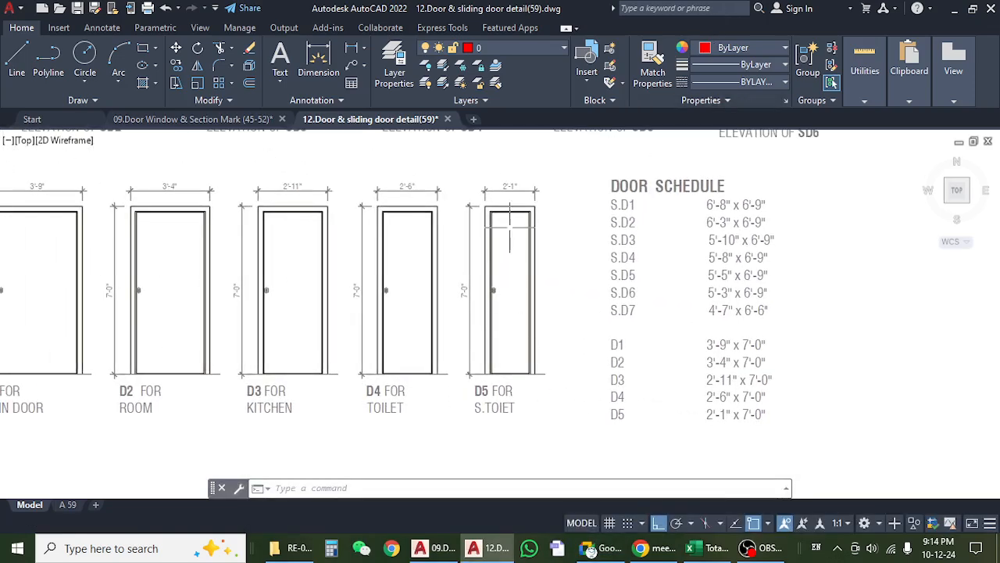
pyautogui.scroll(2, 499, 212)
pyautogui.scroll(-6, 511, 232)
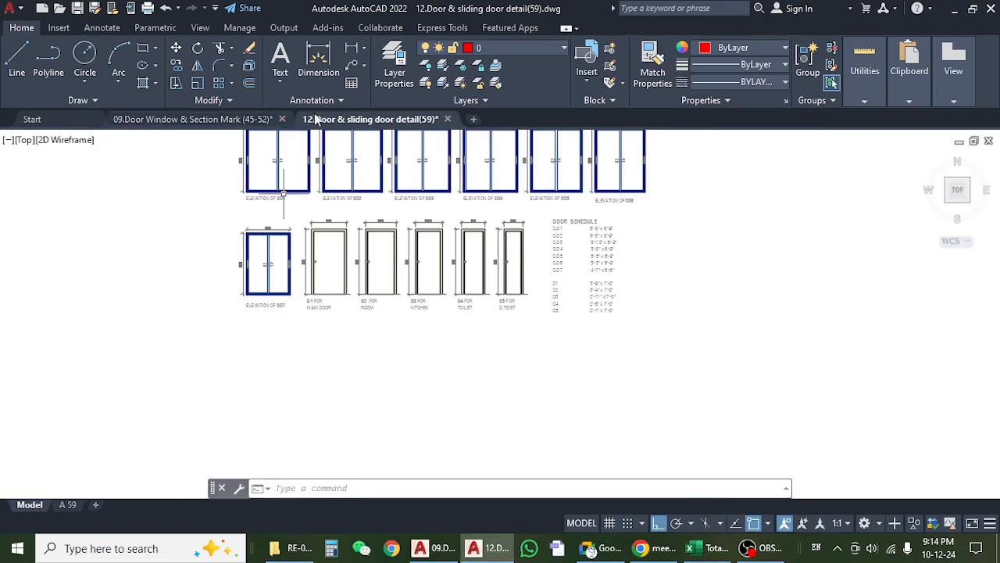
pyautogui.click(202, 118)
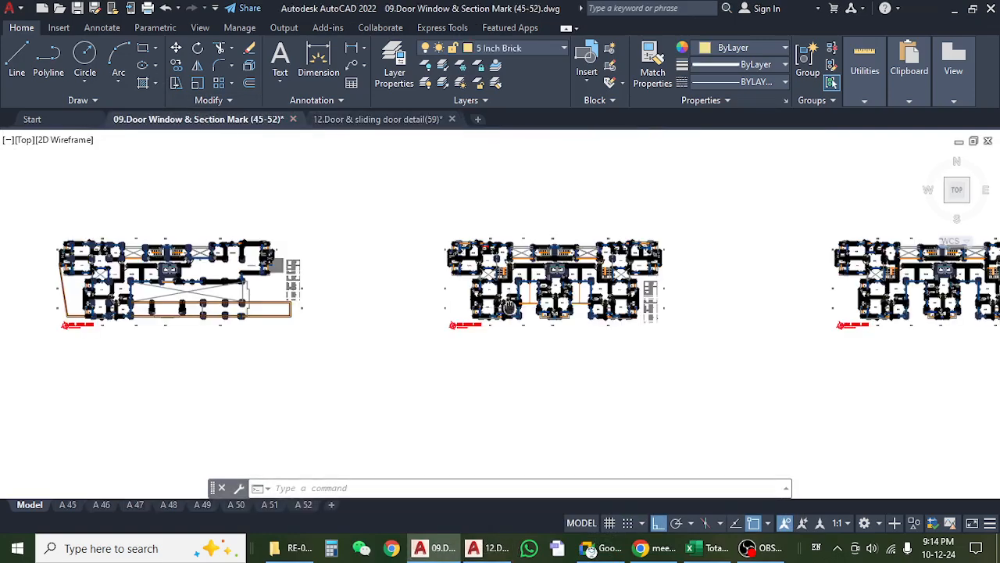
pyautogui.scroll(8, 571, 305)
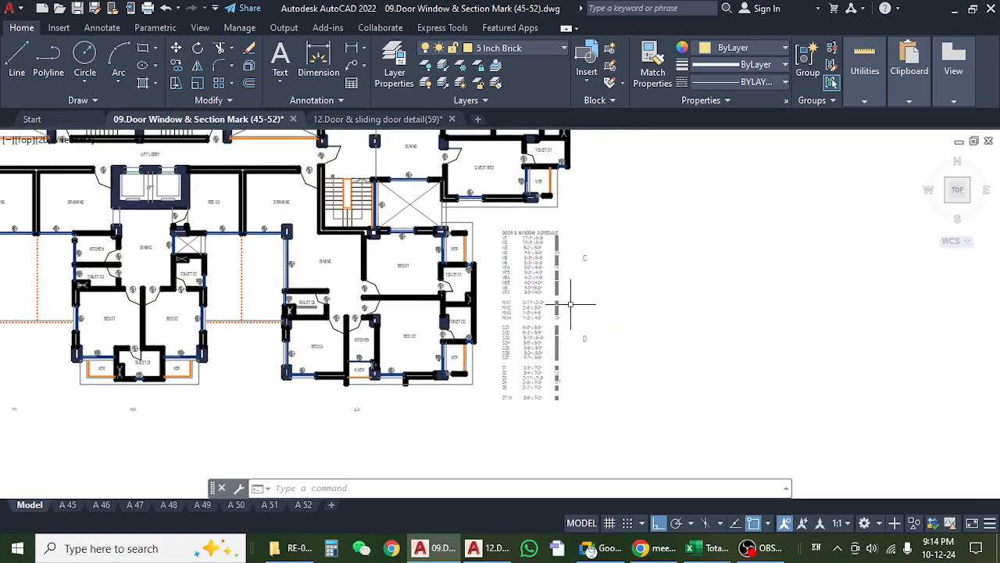
# Switch to the Excel Wood sheet and review the ground floor Driver's toilet and Guard's toilet rows under item b.
pyautogui.click(711, 551)
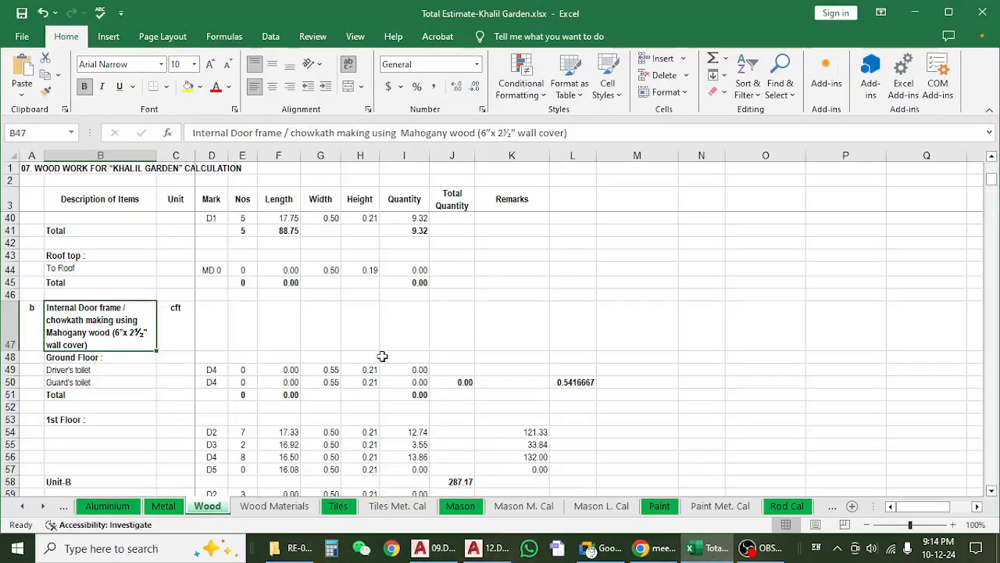
pyautogui.scroll(-1, 376, 350)
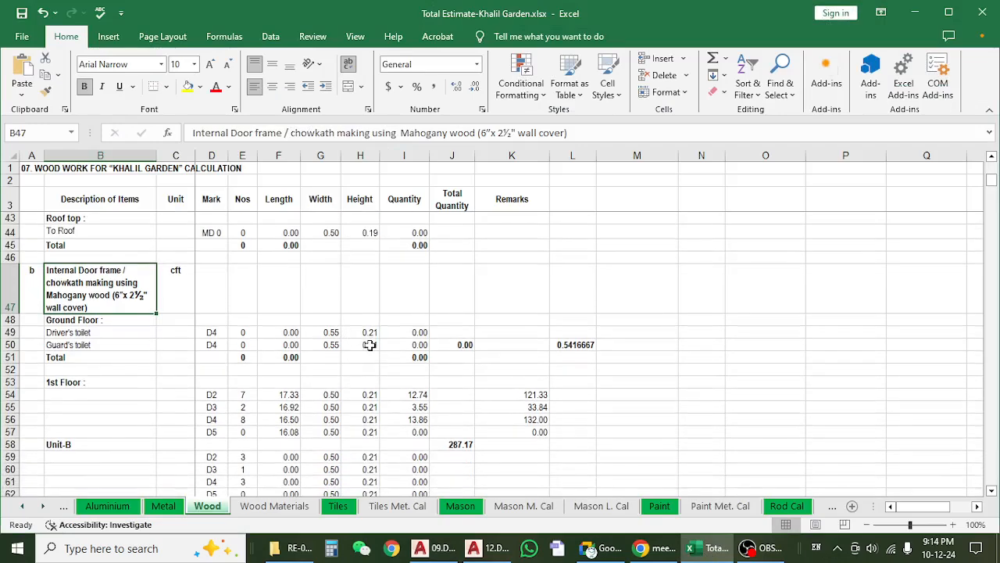
pyautogui.scroll(-1, 369, 344)
pyautogui.click(130, 294)
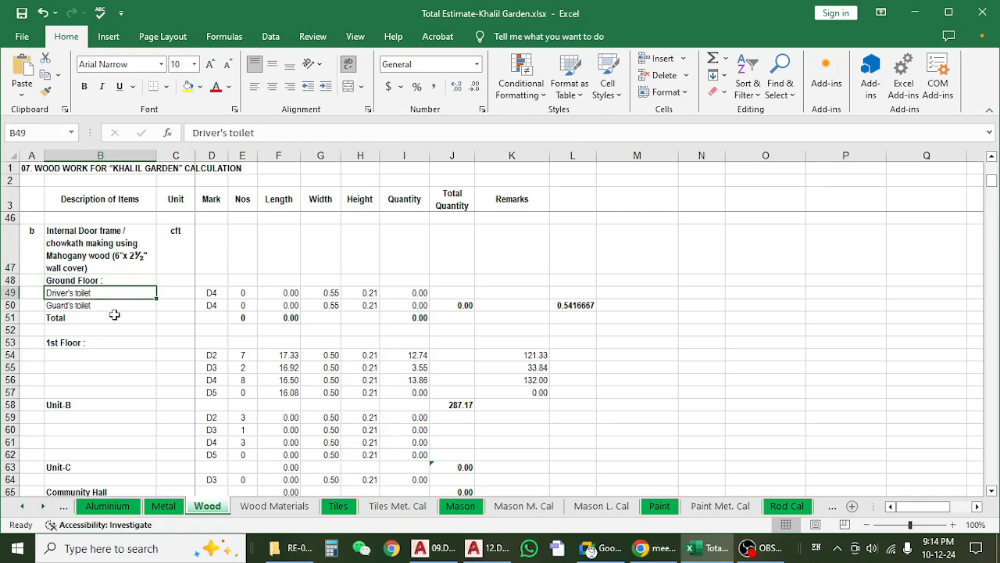
pyautogui.click(115, 314)
pyautogui.moveTo(123, 297); pyautogui.dragTo(122, 310)
pyautogui.scroll(-1, 125, 313)
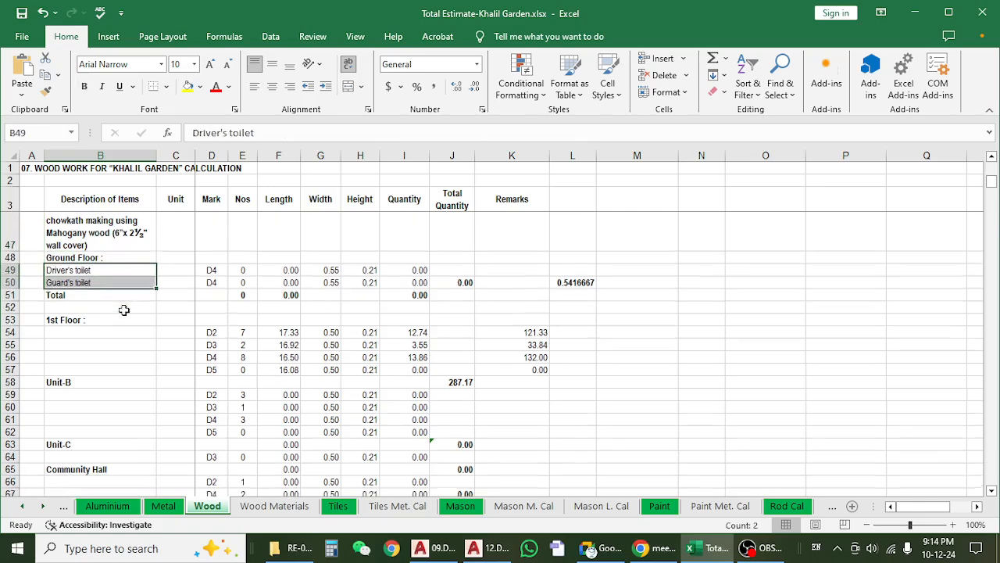
pyautogui.scroll(1, 127, 313)
pyautogui.click(121, 292)
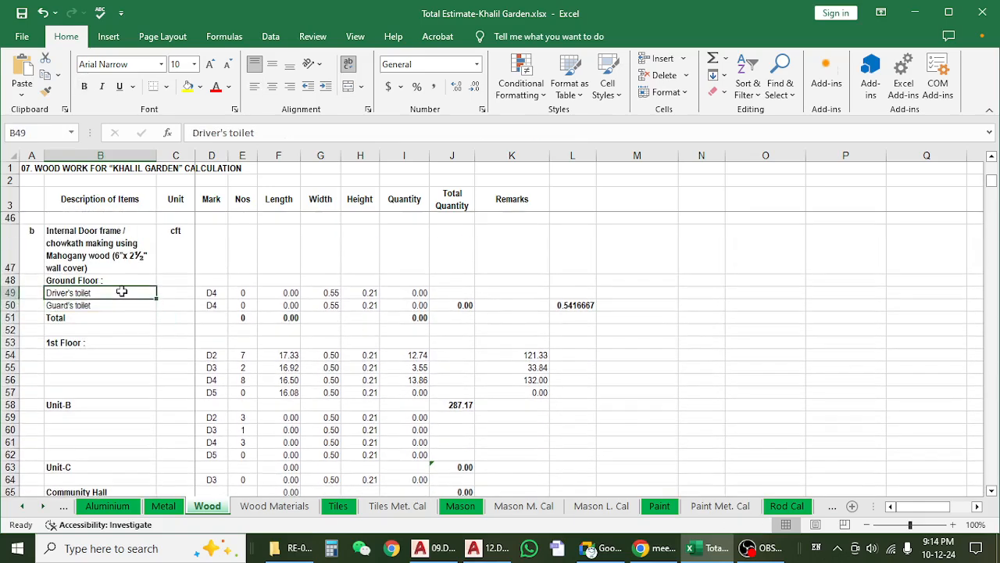
pyautogui.click(118, 307)
# Return to the AutoCAD floor plans and examine the D5 toilet door and L.D 1 double door on the ground floor plan.
pyautogui.click(915, 12)
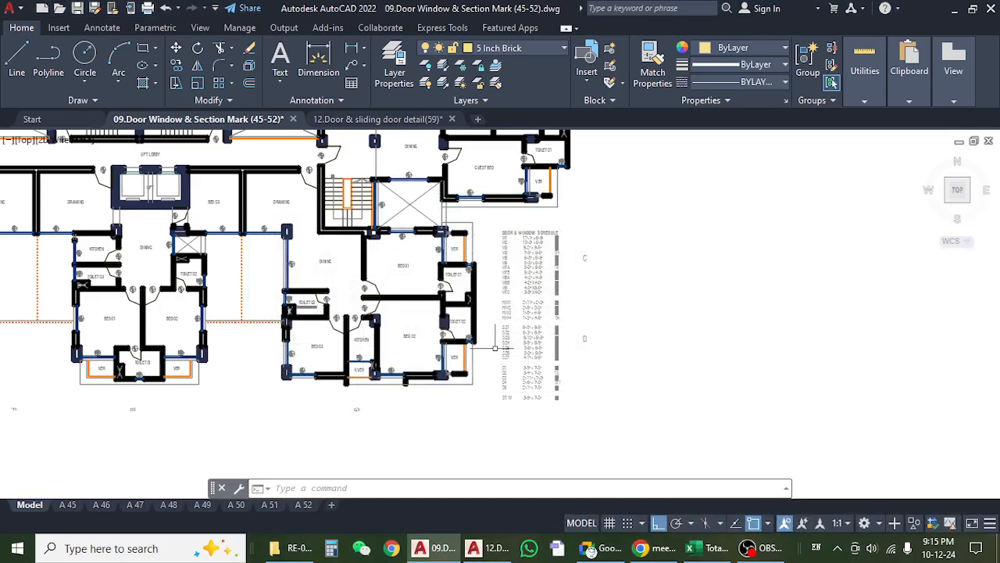
pyautogui.scroll(-5, 252, 381)
pyautogui.scroll(-2, 252, 380)
pyautogui.moveTo(252, 391); pyautogui.dragTo(446, 396)
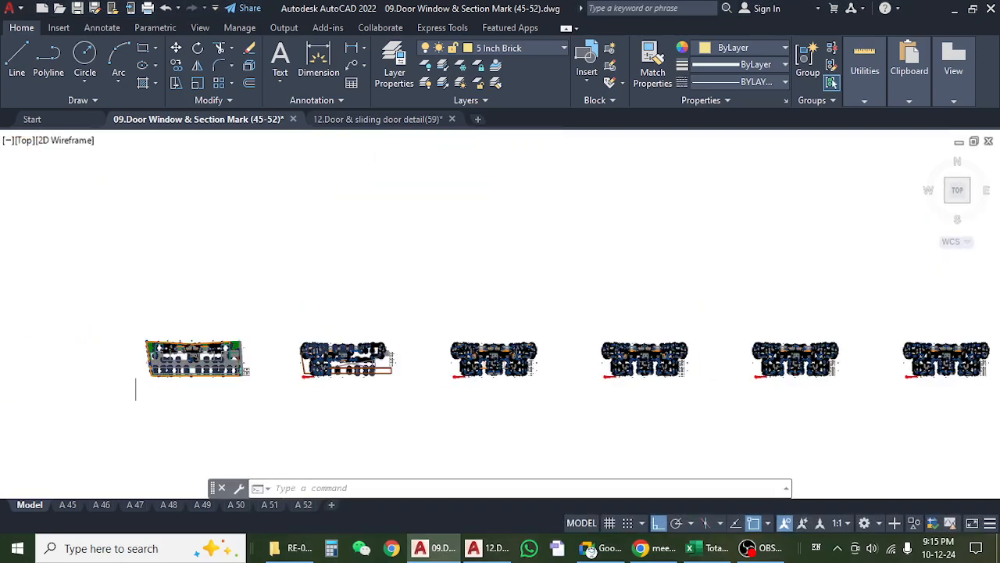
pyautogui.scroll(6, 137, 374)
pyautogui.scroll(8, 266, 299)
pyautogui.scroll(5, 265, 300)
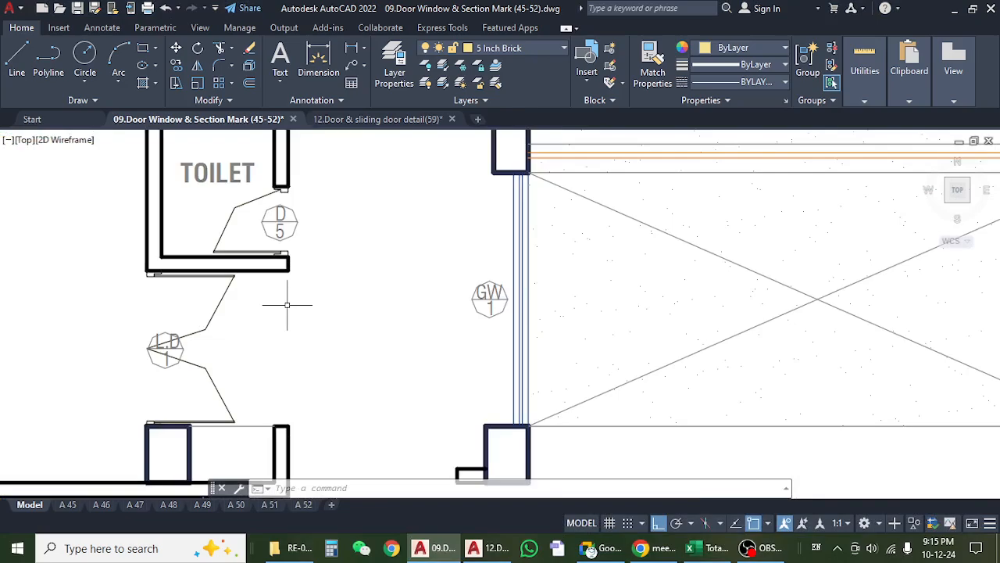
pyautogui.scroll(-3, 288, 305)
pyautogui.scroll(3, 295, 275)
pyautogui.scroll(-6, 267, 297)
# Inspect the opposite ground floor room with its double door, and the stair area with the ST.W 1 windows.
pyautogui.moveTo(424, 350); pyautogui.dragTo(326, 311)
pyautogui.scroll(6, 583, 270)
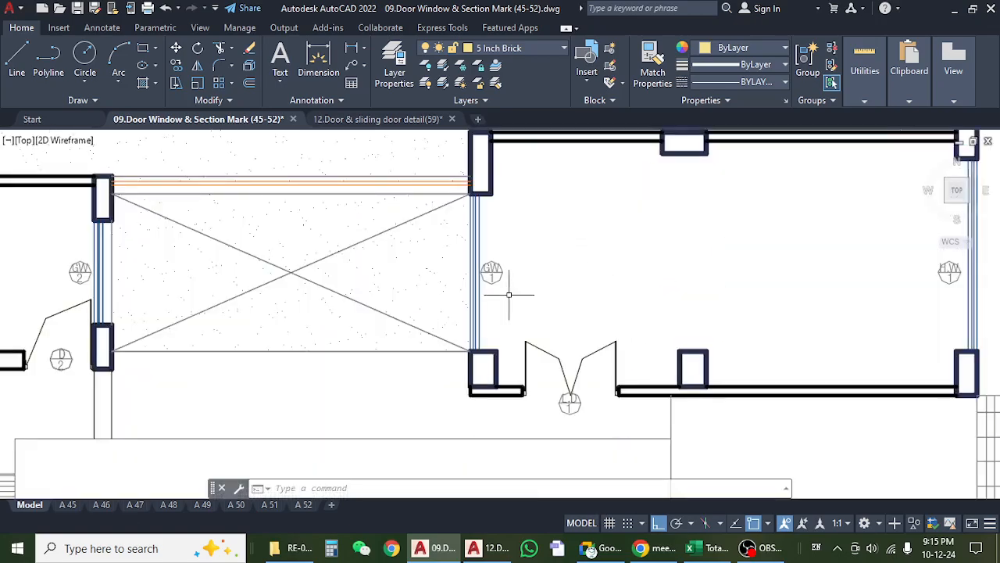
pyautogui.moveTo(702, 328)
pyautogui.mouseDown()
pyautogui.moveTo(547, 346)
pyautogui.moveTo(617, 340)
pyautogui.mouseUp()
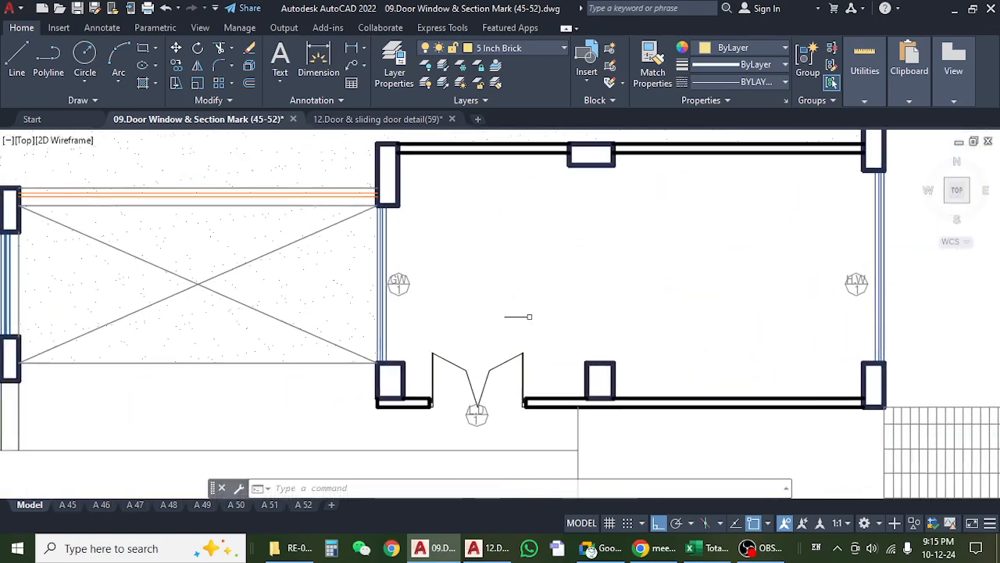
pyautogui.scroll(-3, 518, 317)
pyautogui.scroll(4, 371, 279)
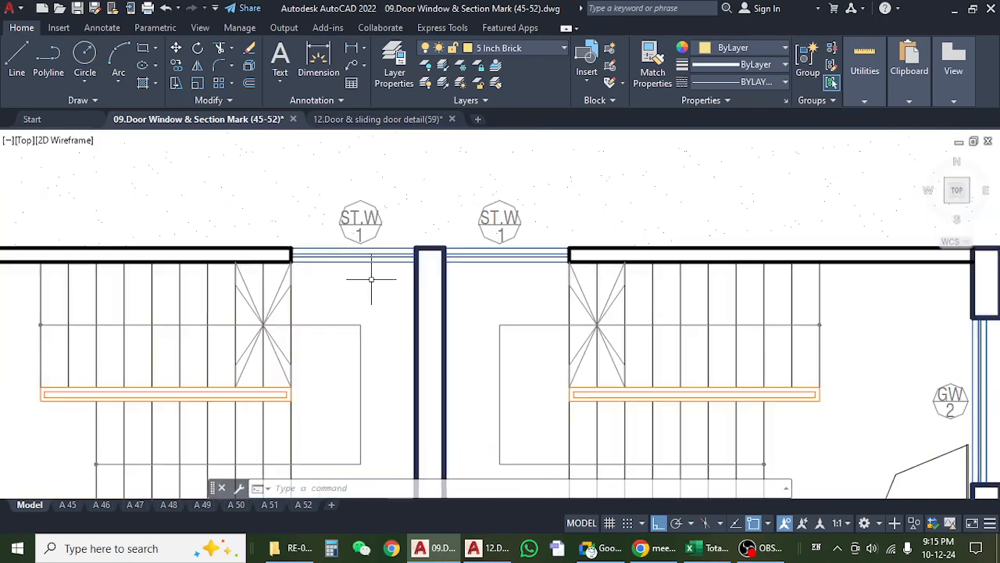
pyautogui.scroll(-4, 371, 279)
pyautogui.moveTo(143, 318); pyautogui.dragTo(433, 319)
# Re-examine the ground floor toilet's D5 door mark and the adjoining L.D 1 double door.
pyautogui.scroll(6, 329, 298)
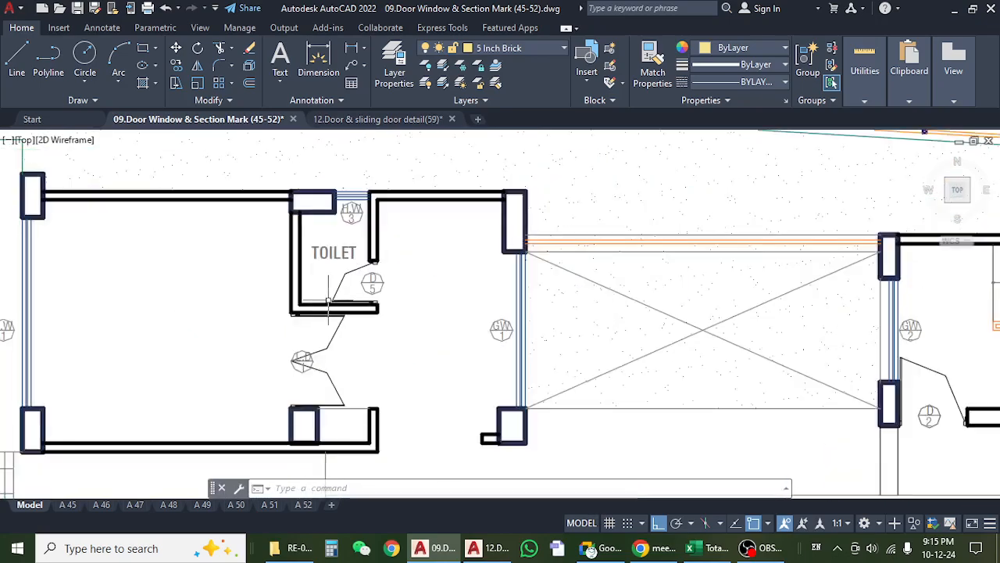
pyautogui.scroll(-3, 415, 292)
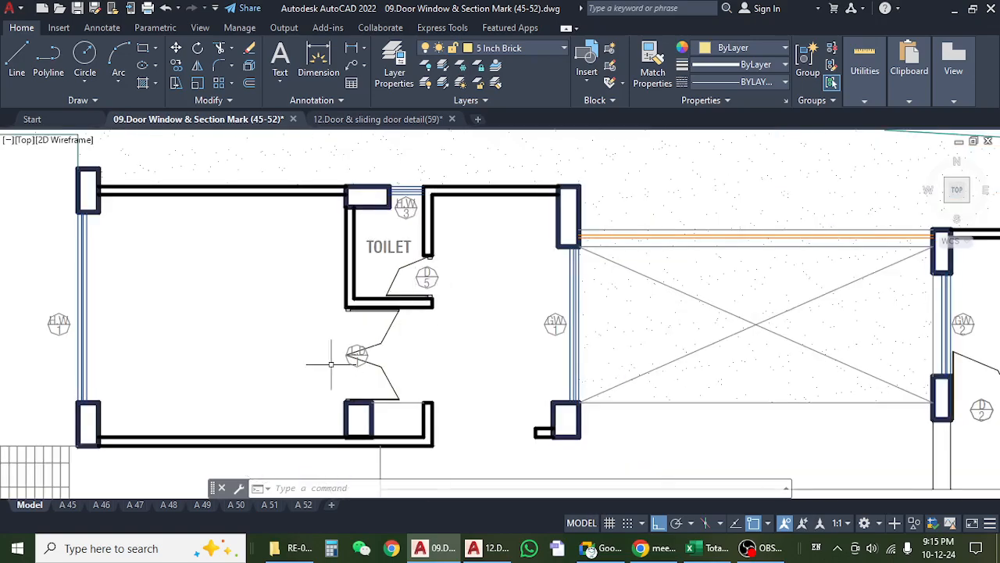
pyautogui.scroll(1, 338, 350)
pyautogui.scroll(-3, 344, 340)
pyautogui.scroll(3, 336, 339)
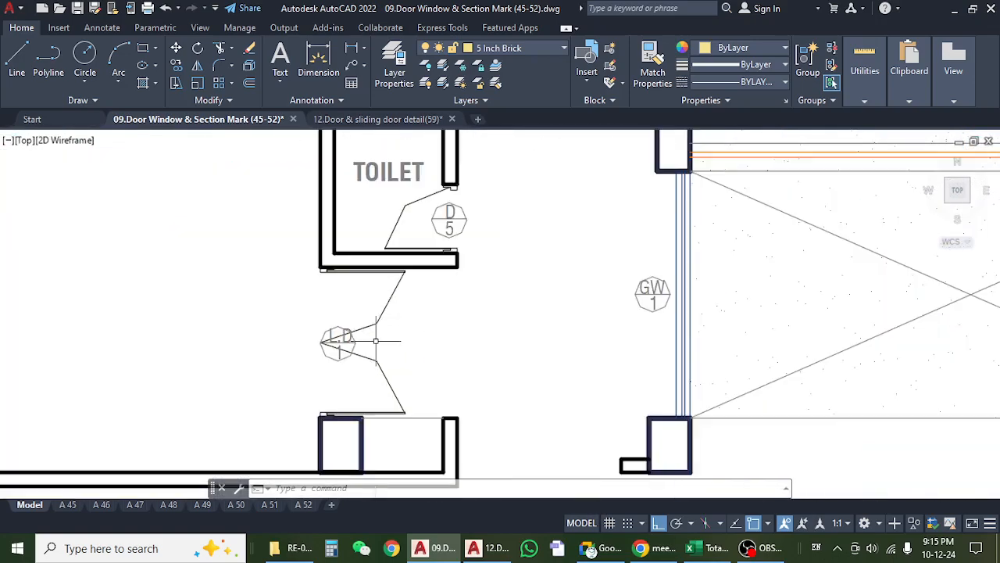
pyautogui.scroll(-1, 346, 339)
# View the whole ground floor core and inspect the area between the toilet and the D2 staircase door.
pyautogui.moveTo(244, 364)
pyautogui.mouseDown()
pyautogui.moveTo(453, 371)
pyautogui.moveTo(130, 358)
pyautogui.mouseUp()
pyautogui.scroll(-5, 308, 279)
pyautogui.moveTo(521, 378); pyautogui.dragTo(386, 373)
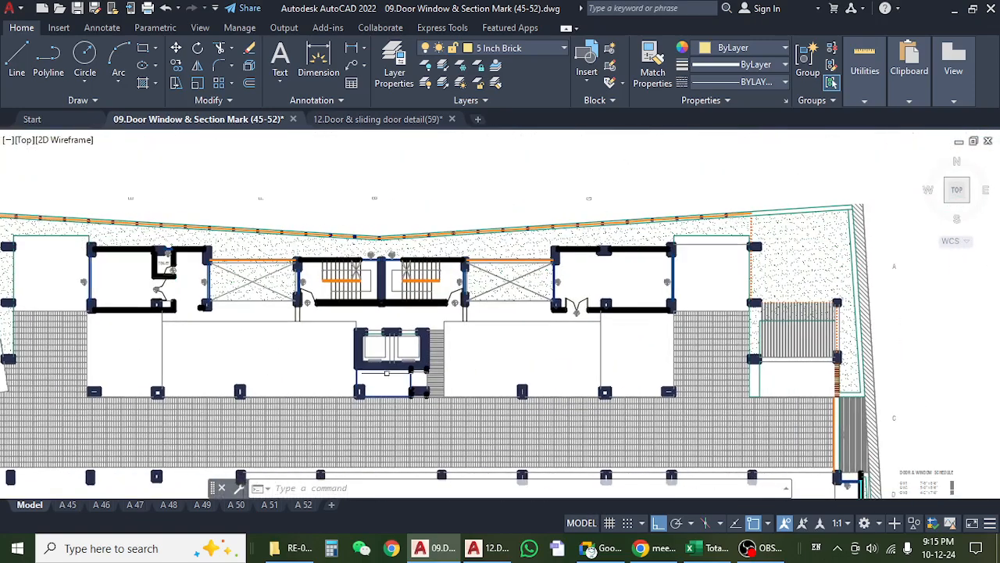
pyautogui.scroll(6, 156, 268)
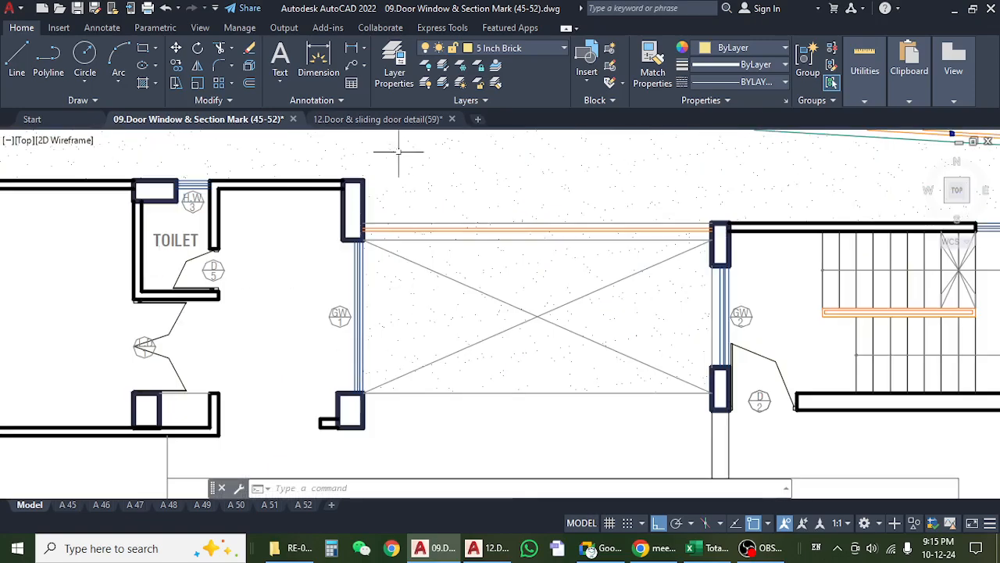
# Switch to the Excel Wood sheet and inspect the 1st Floor D5 row and the Guard's toilet door mark.
pyautogui.click(701, 548)
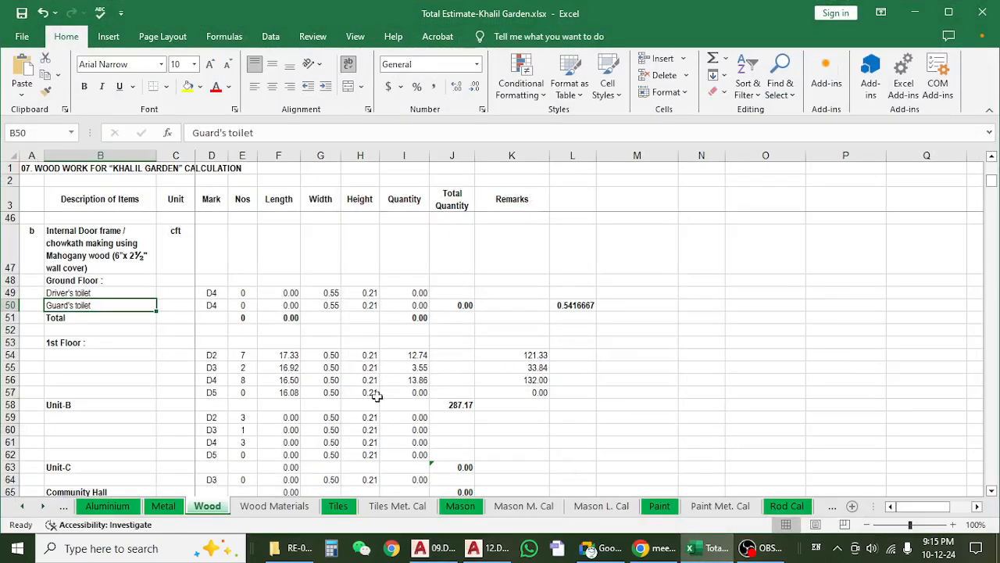
pyautogui.click(220, 390)
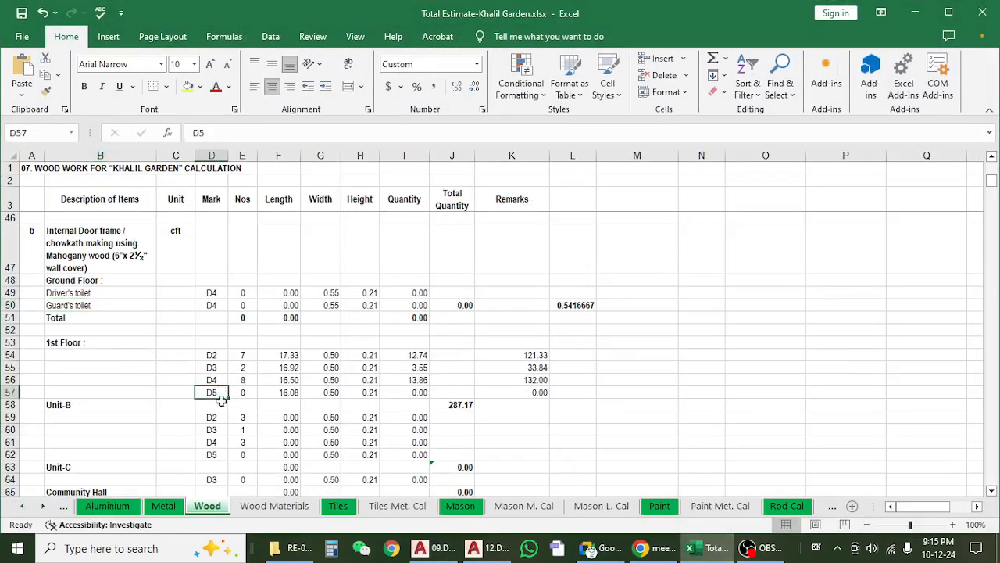
pyautogui.click(331, 392)
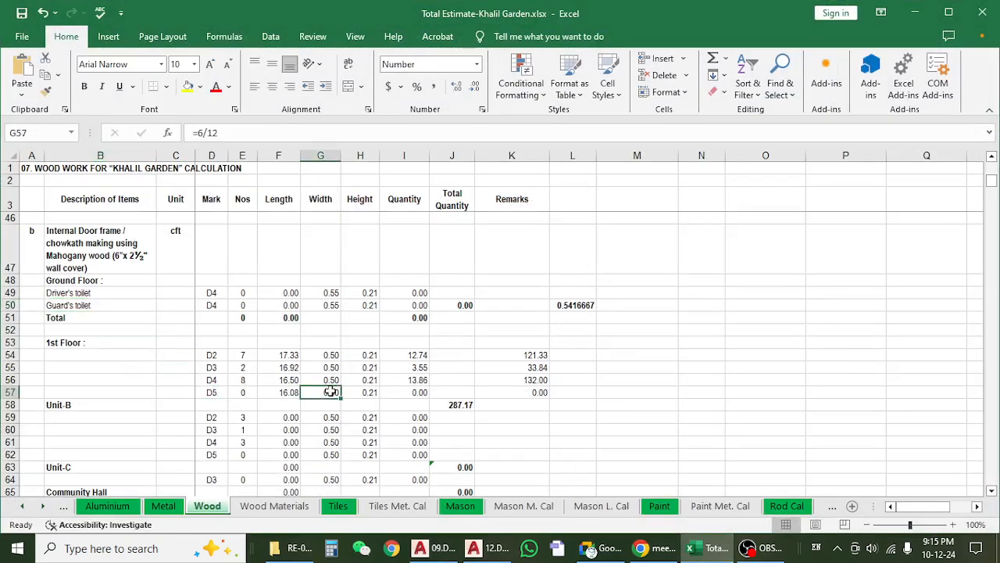
pyautogui.click(240, 303)
pyautogui.click(211, 303)
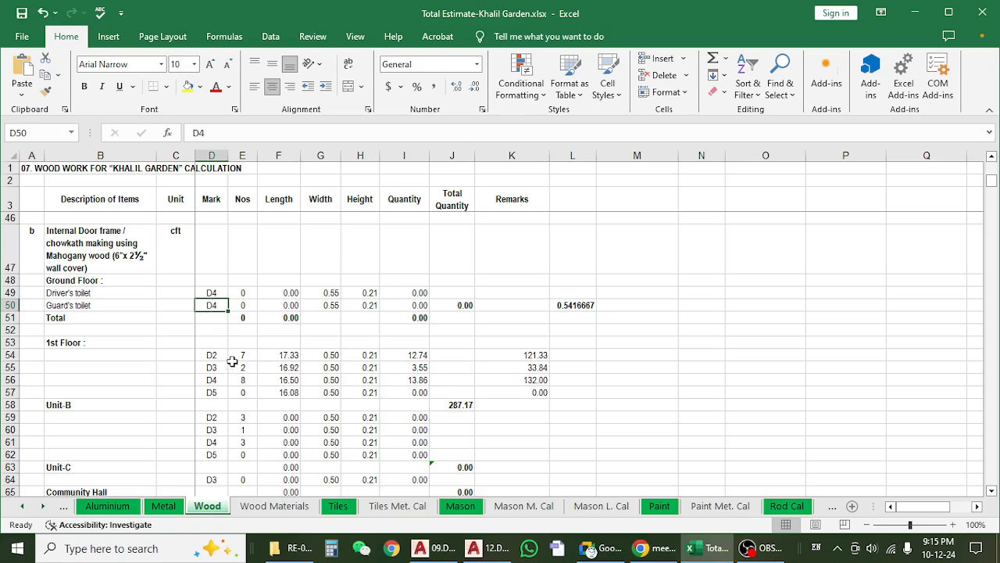
# Look over the upper-floor frame rows, then check the formula in L50 and the Guard's toilet entry beside it.
pyautogui.scroll(-6, 244, 378)
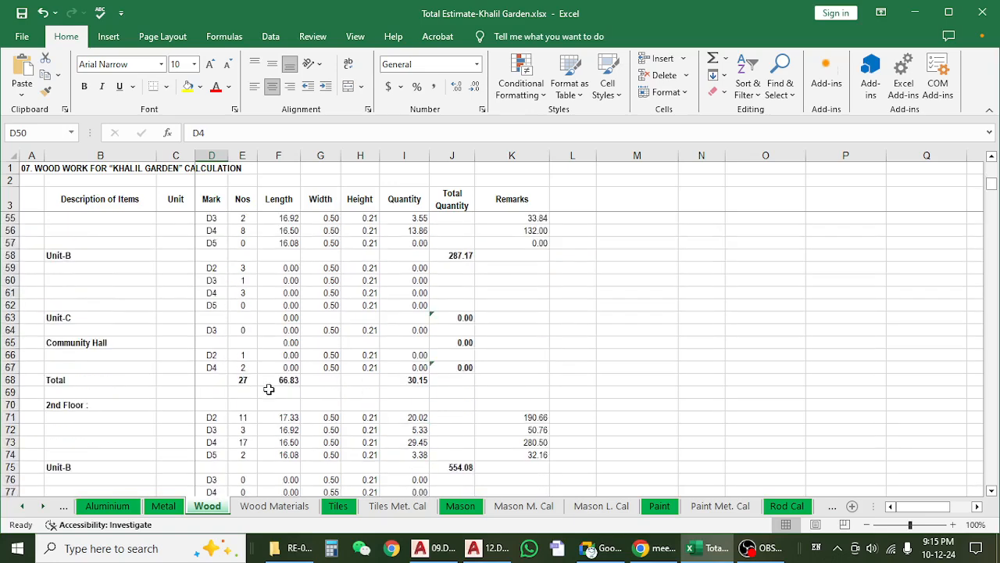
pyautogui.scroll(-4, 268, 389)
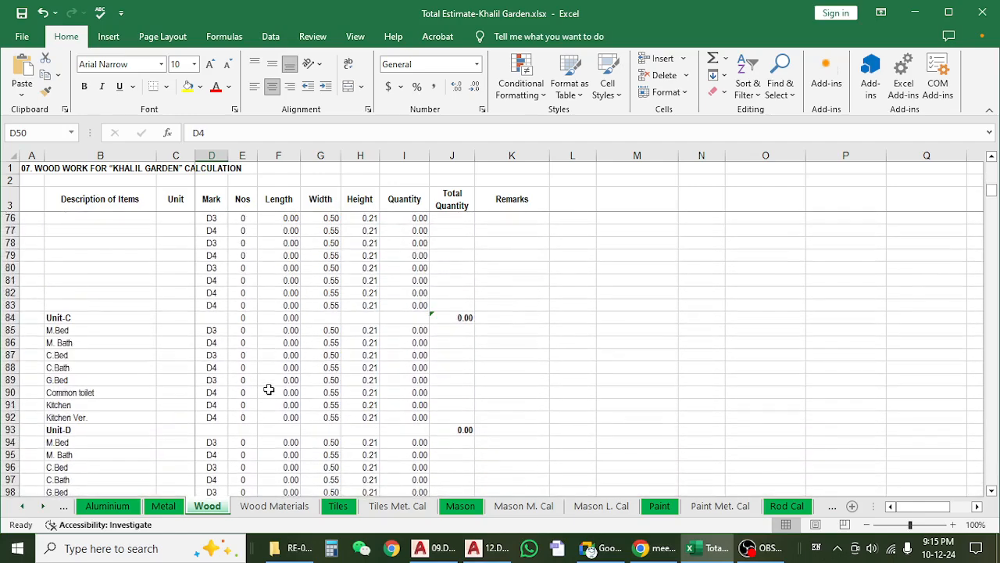
pyautogui.scroll(12, 269, 389)
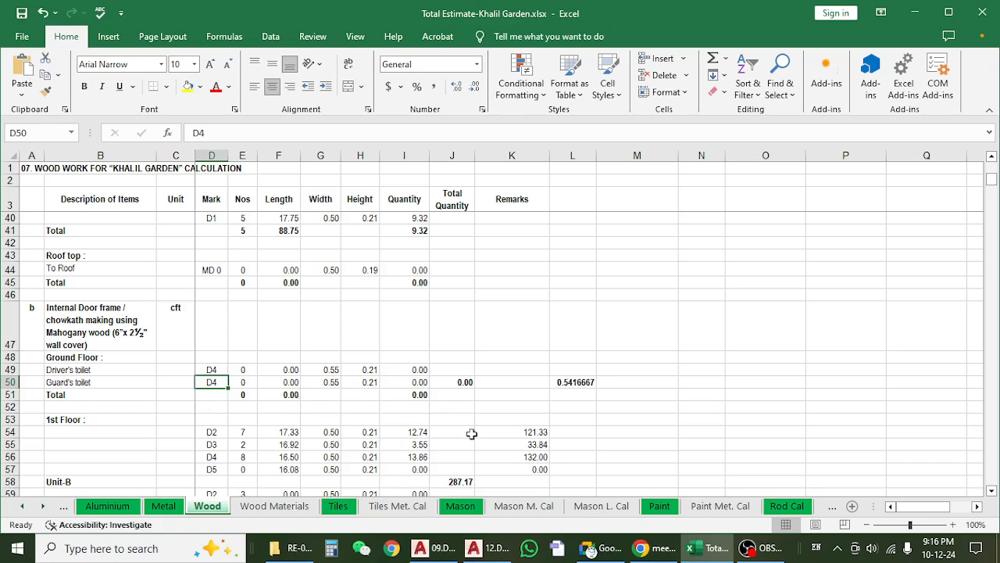
pyautogui.click(576, 381)
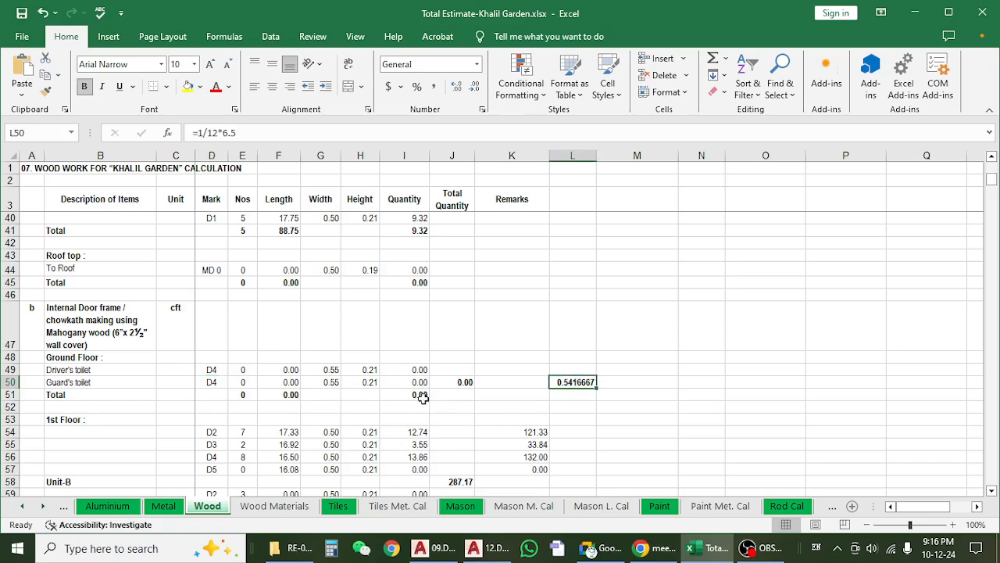
pyautogui.click(241, 394)
pyautogui.click(218, 382)
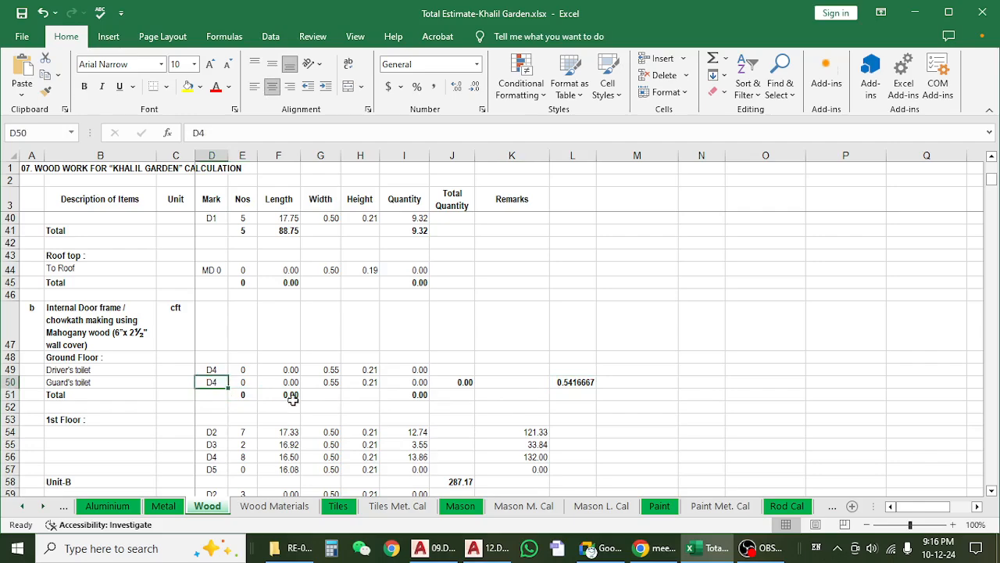
# Review the 2nd Floor internal door frame rows by unit and return to the 1st Floor rows.
pyautogui.scroll(-11, 319, 387)
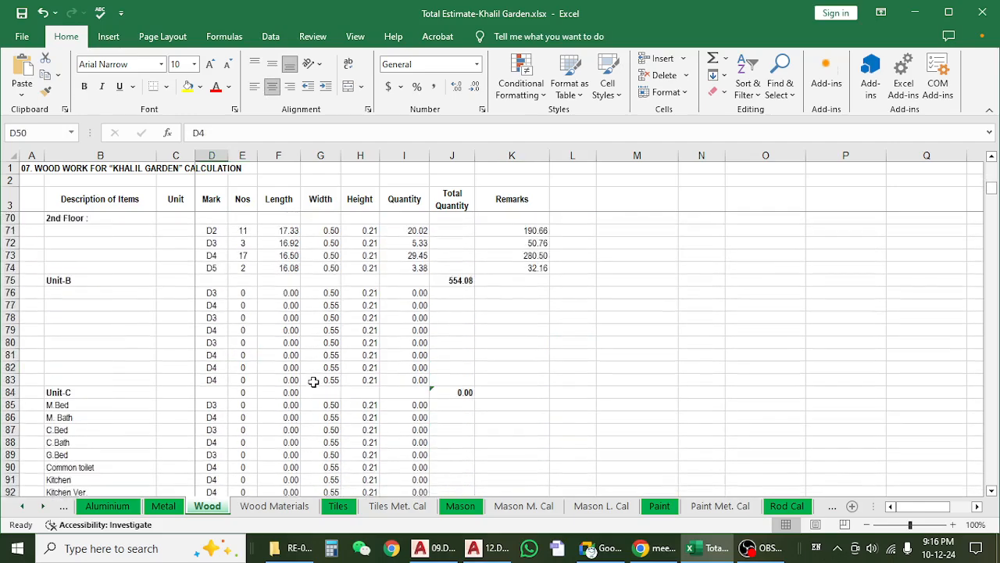
pyautogui.scroll(-6, 312, 381)
pyautogui.scroll(13, 313, 381)
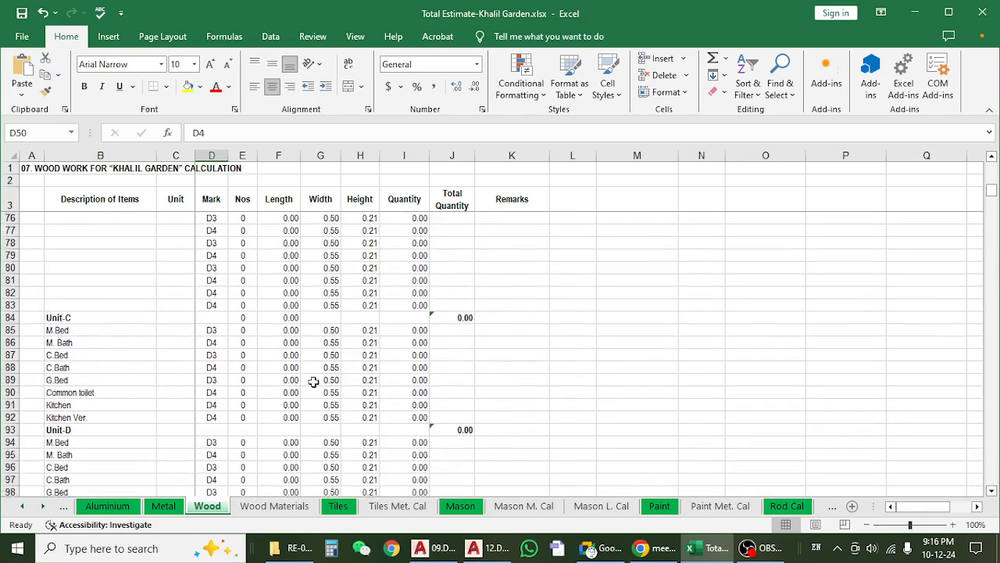
pyautogui.scroll(4, 314, 382)
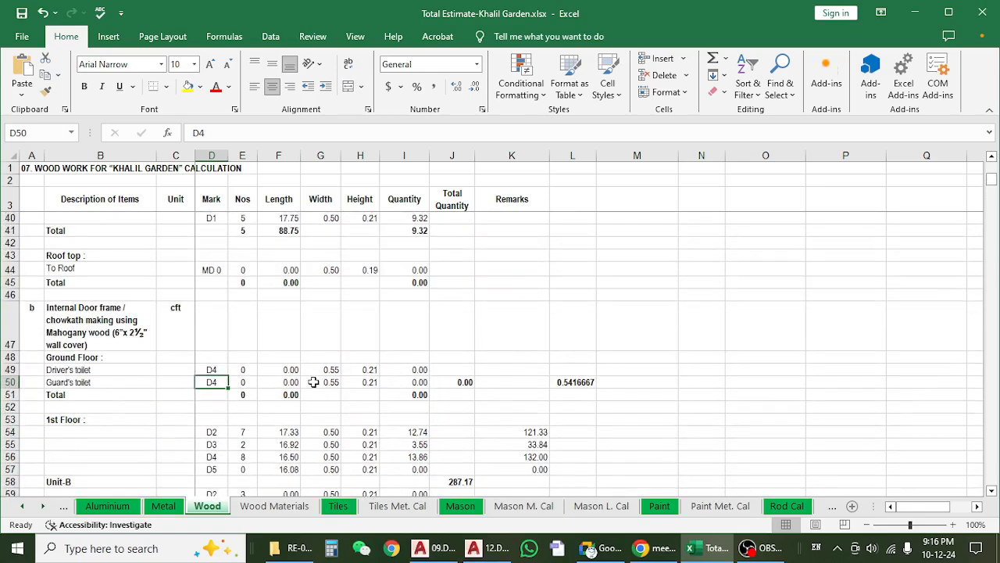
pyautogui.scroll(-3, 314, 382)
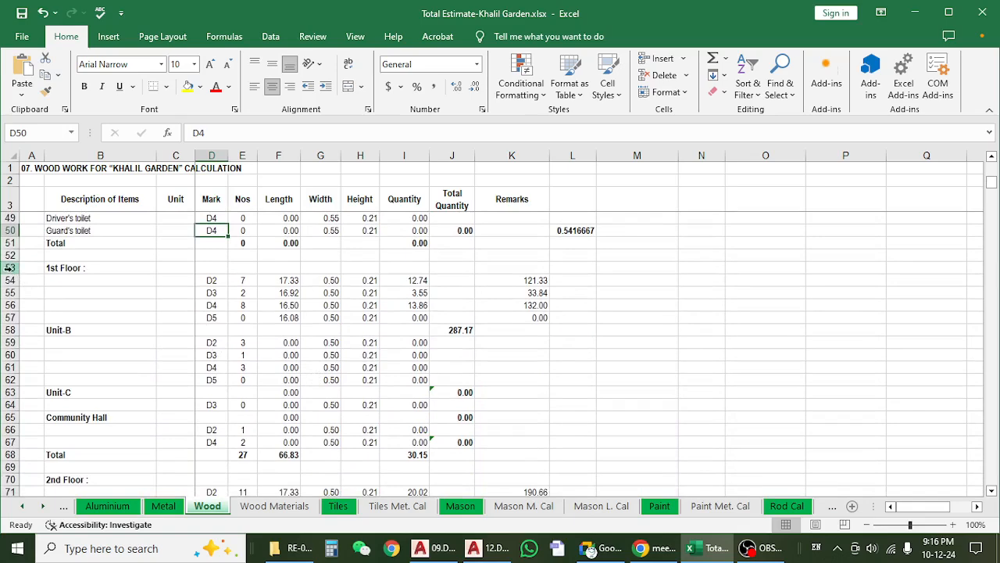
# Highlight the 1st Floor D2 to D5 frame rows in D54:I57 and the door counts in E54:E56.
pyautogui.moveTo(9, 267); pyautogui.dragTo(12, 315)
pyautogui.click(223, 330)
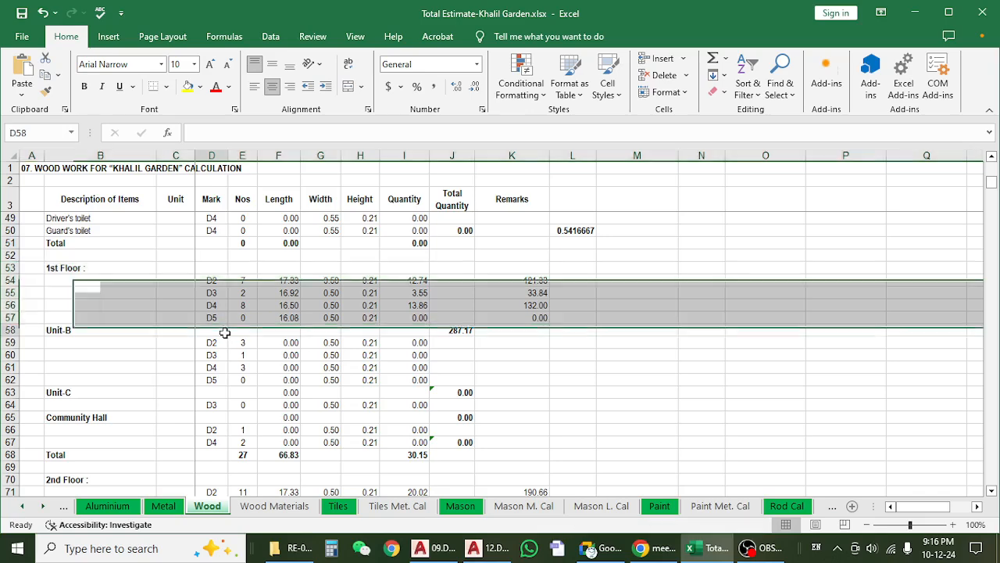
pyautogui.click(227, 292)
pyautogui.moveTo(216, 282); pyautogui.dragTo(422, 312)
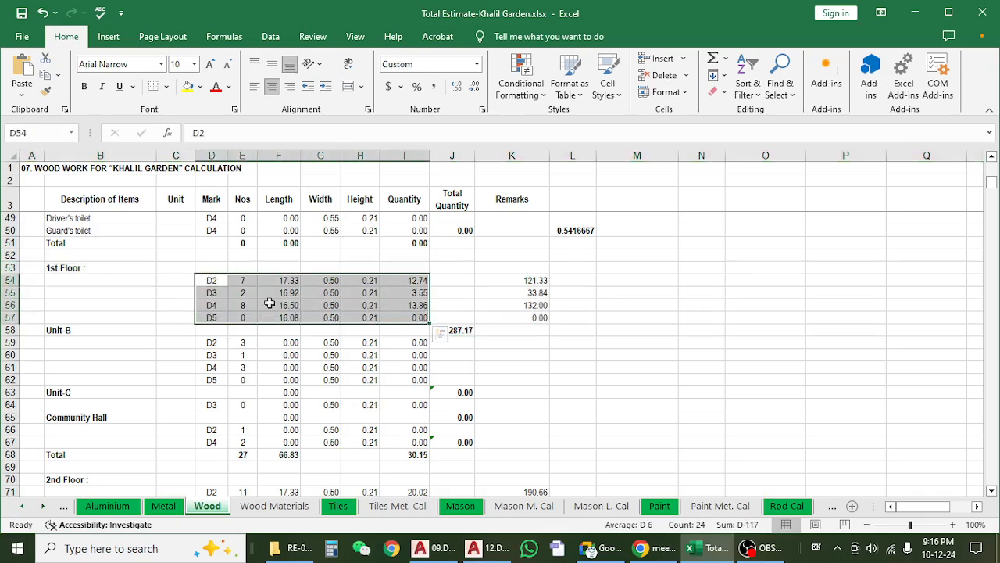
pyautogui.click(208, 281)
pyautogui.click(244, 321)
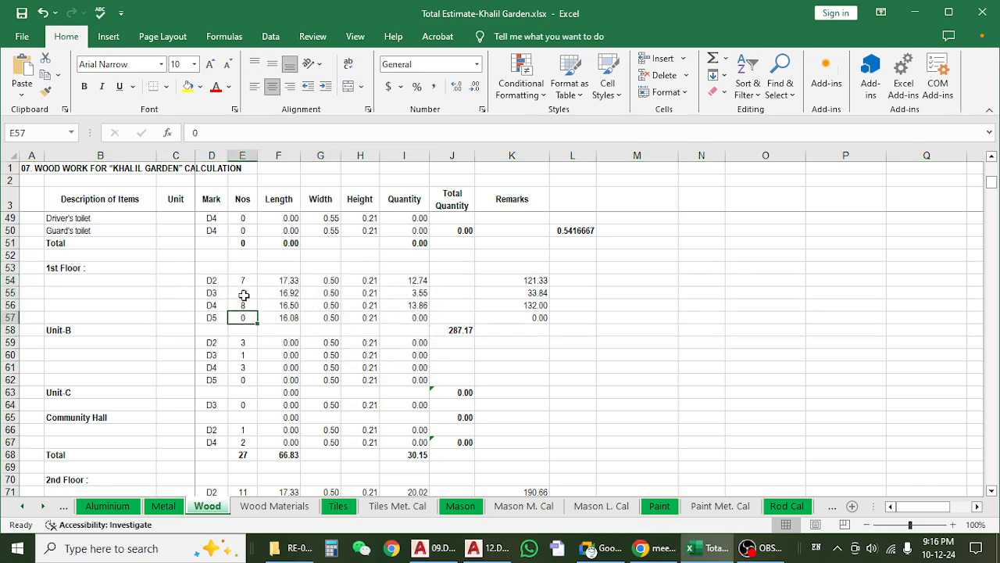
pyautogui.moveTo(243, 281); pyautogui.dragTo(243, 306)
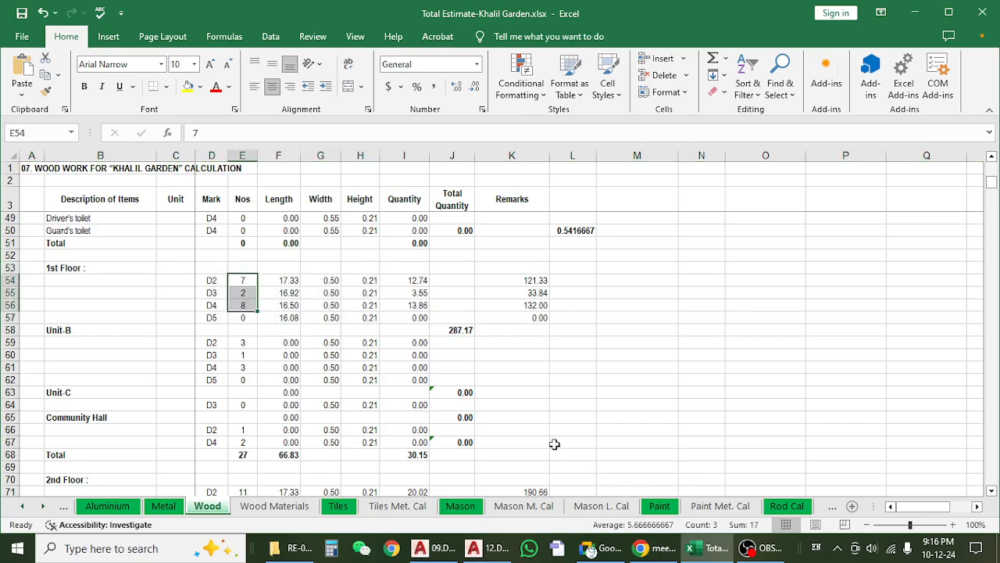
# Switch to the AutoCAD floor plans and examine the D1 to D5 entries in the 1st floor door and window schedule.
pyautogui.click(438, 548)
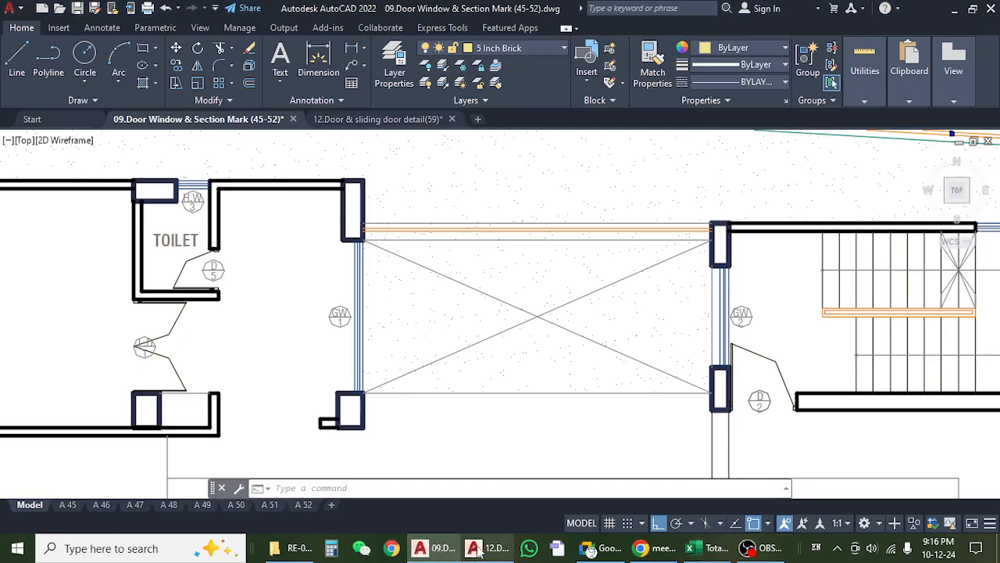
pyautogui.scroll(-6, 701, 356)
pyautogui.scroll(2, 701, 357)
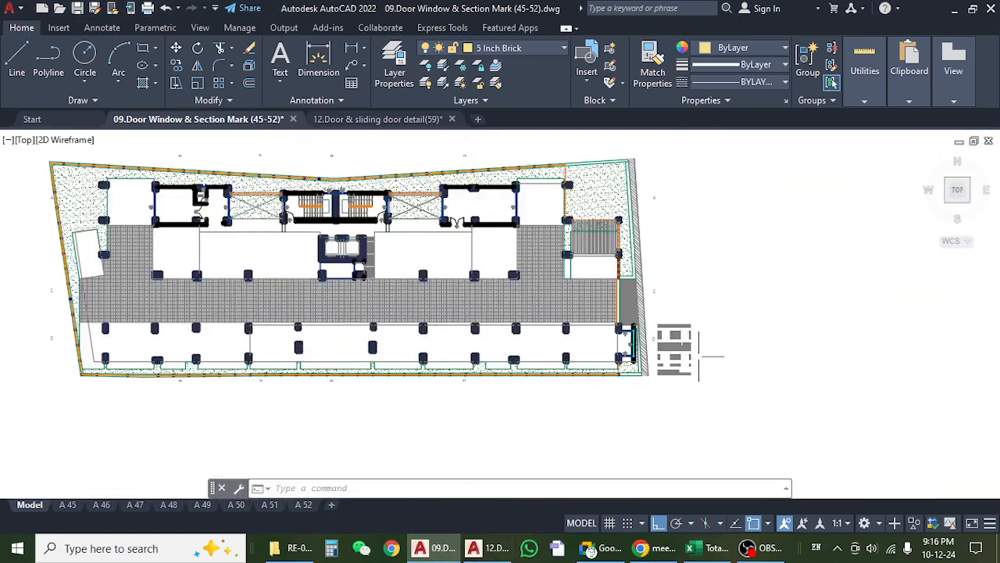
pyautogui.moveTo(734, 356)
pyautogui.mouseDown()
pyautogui.moveTo(192, 425)
pyautogui.moveTo(169, 417)
pyautogui.mouseUp()
pyautogui.moveTo(773, 415); pyautogui.dragTo(255, 370)
pyautogui.scroll(4, 506, 250)
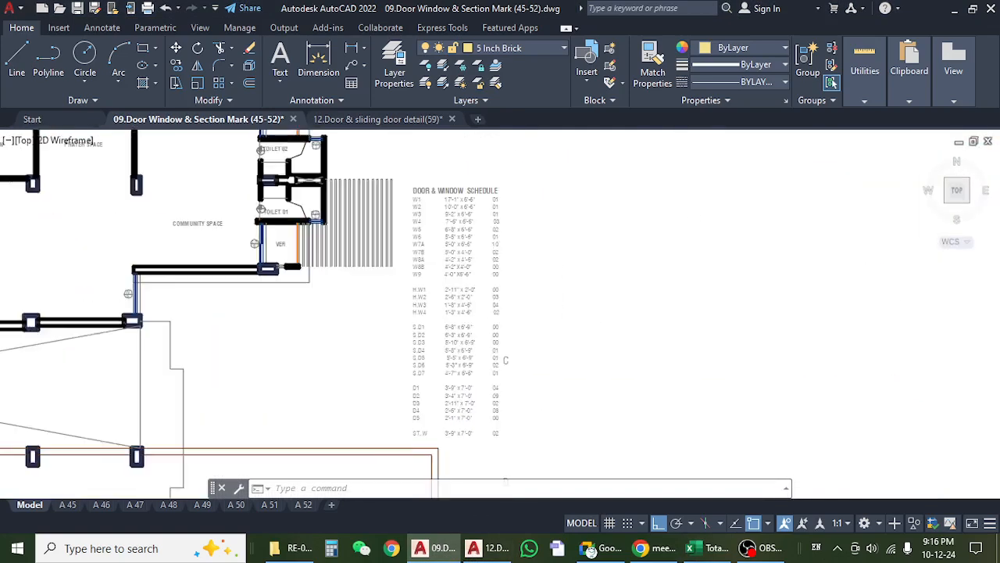
pyautogui.scroll(6, 424, 406)
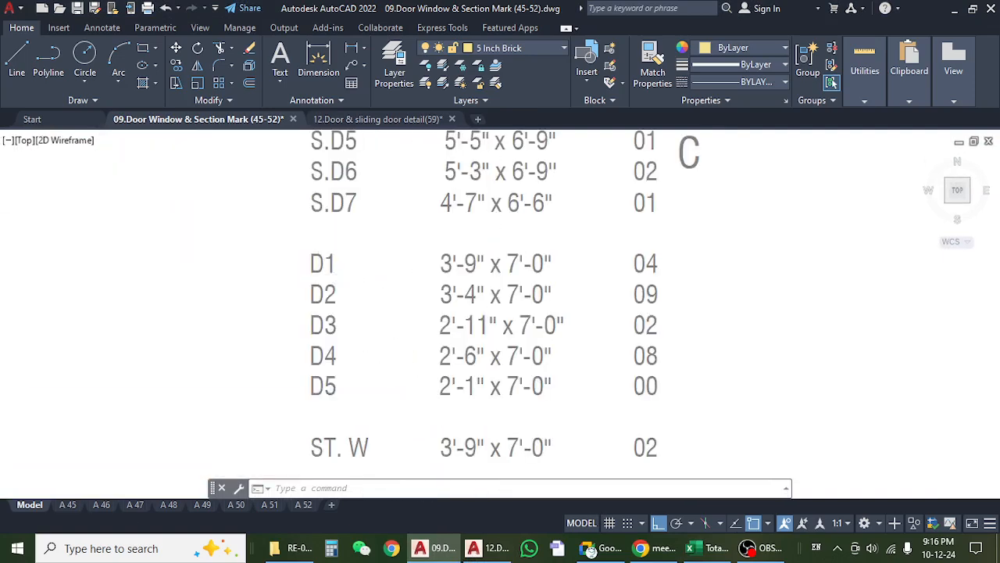
pyautogui.moveTo(292, 329); pyautogui.dragTo(304, 310)
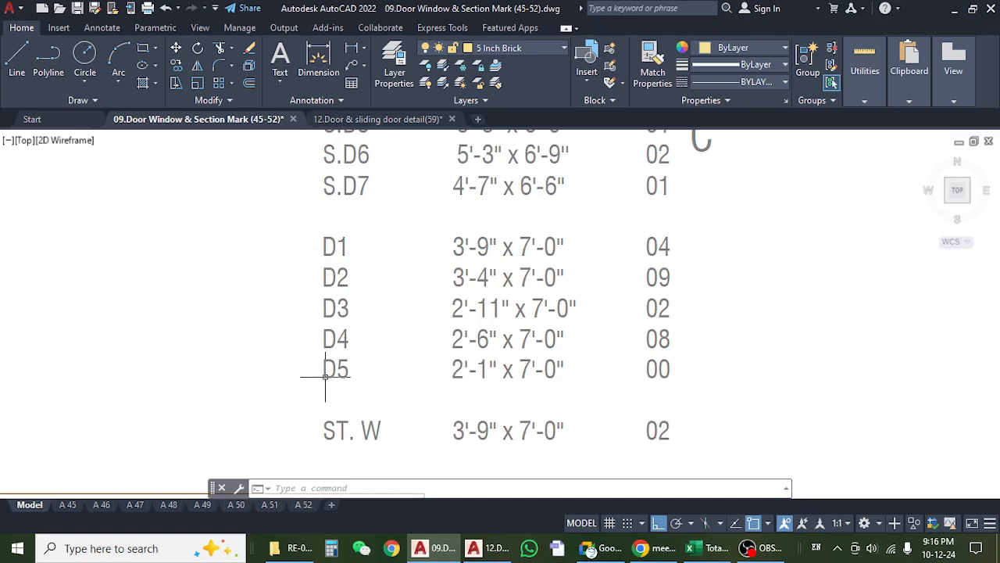
pyautogui.moveTo(692, 307); pyautogui.dragTo(648, 322)
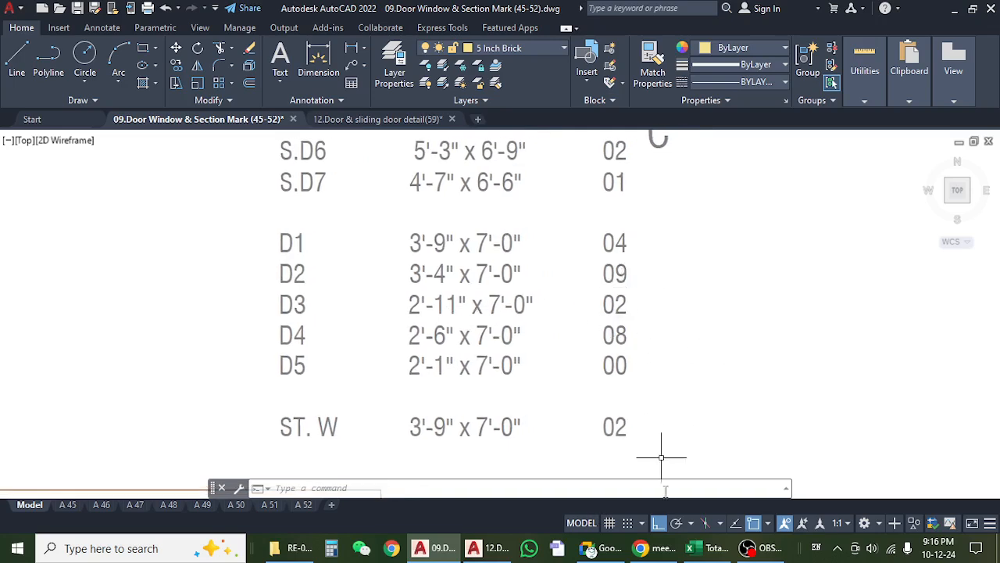
# Return to Excel and check the 1st Floor D3 and D2 door counts against the schedule.
pyautogui.click(704, 548)
pyautogui.click(243, 331)
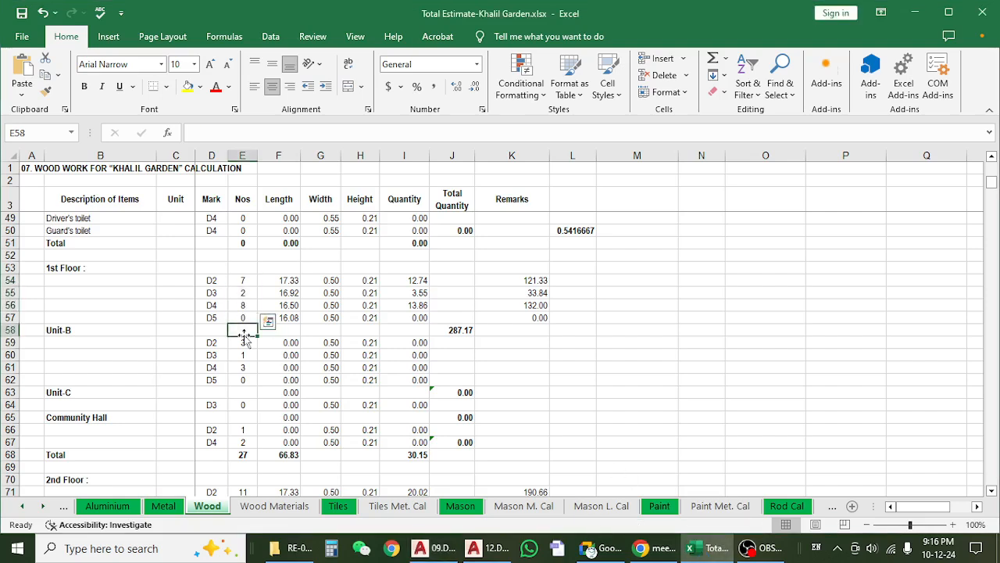
pyautogui.click(255, 292)
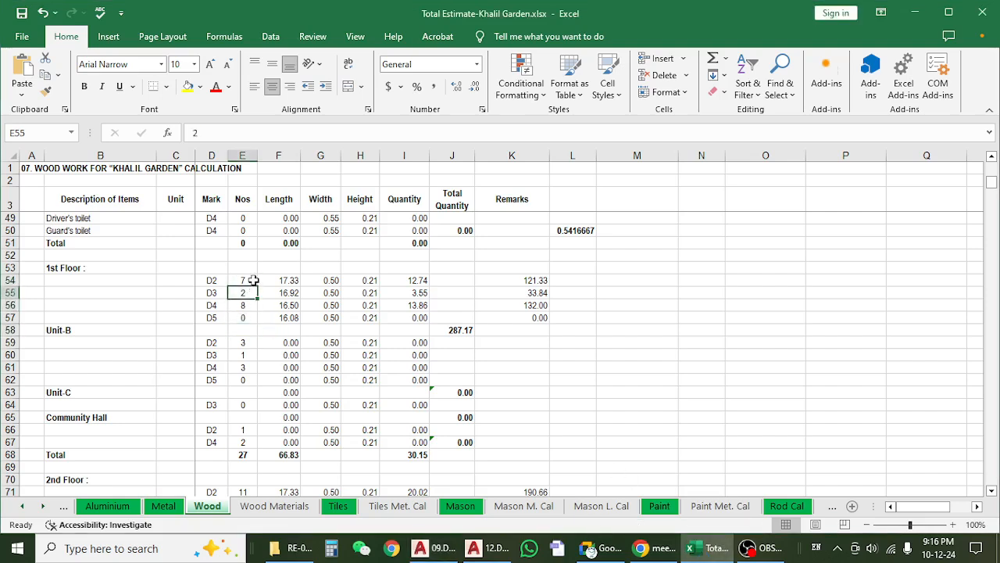
pyautogui.click(245, 279)
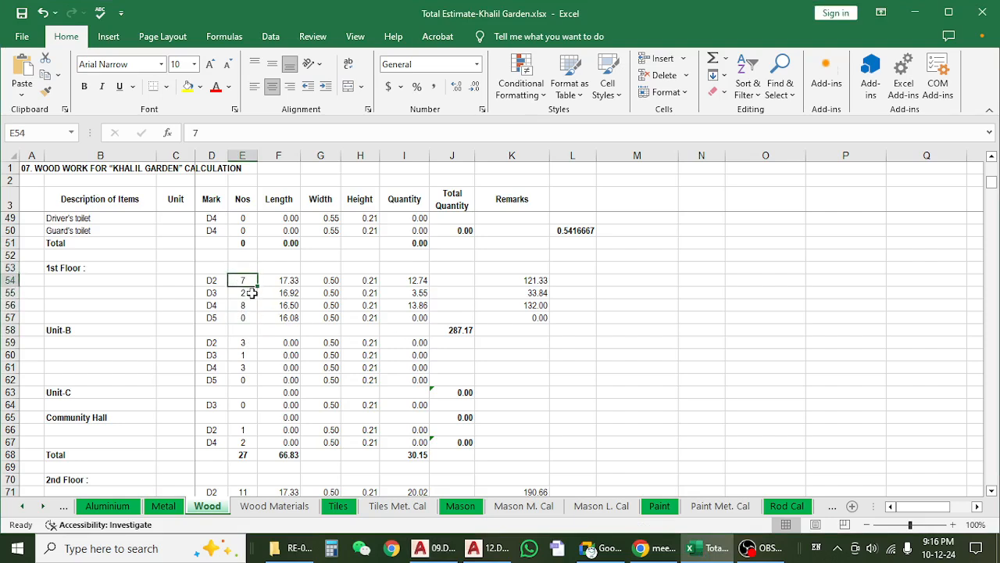
# Return to AutoCAD and inspect the 1st floor lobby's D1 and D2 doors and the kitchen's D2 door.
pyautogui.click(916, 12)
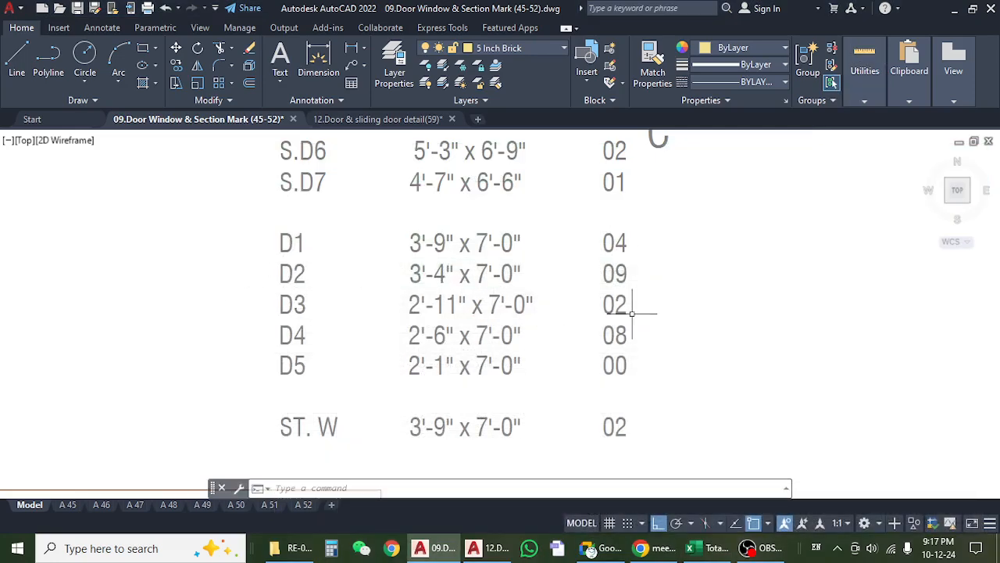
pyautogui.scroll(-4, 640, 296)
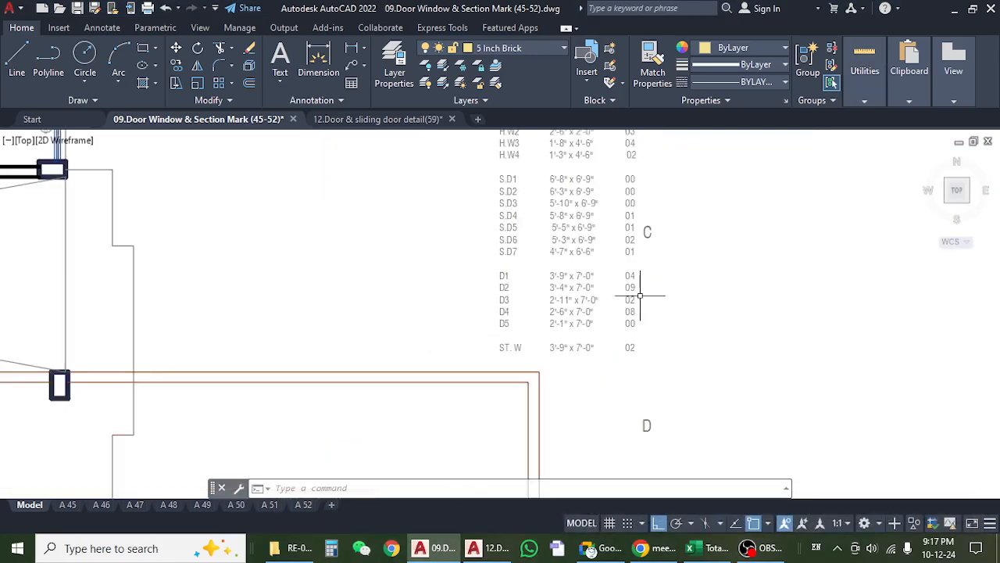
pyautogui.scroll(-10, 183, 276)
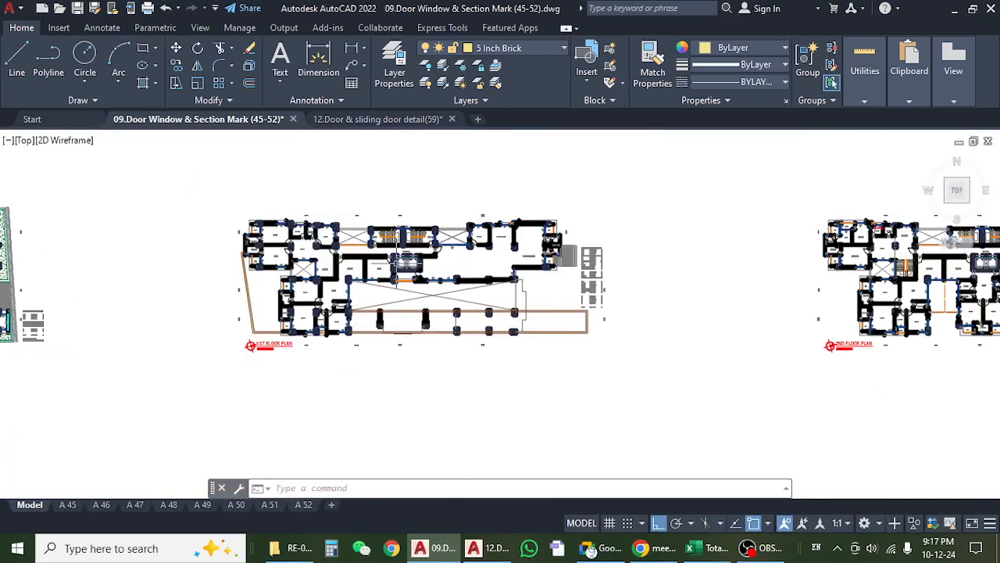
pyautogui.scroll(10, 430, 259)
pyautogui.scroll(-1, 428, 263)
pyautogui.scroll(5, 469, 269)
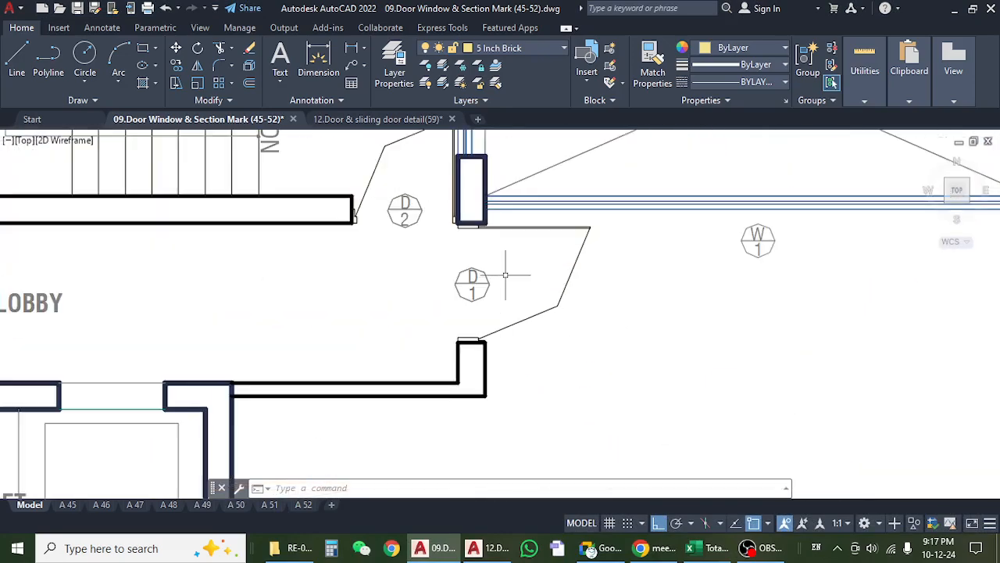
pyautogui.scroll(-7, 547, 281)
pyautogui.scroll(8, 597, 286)
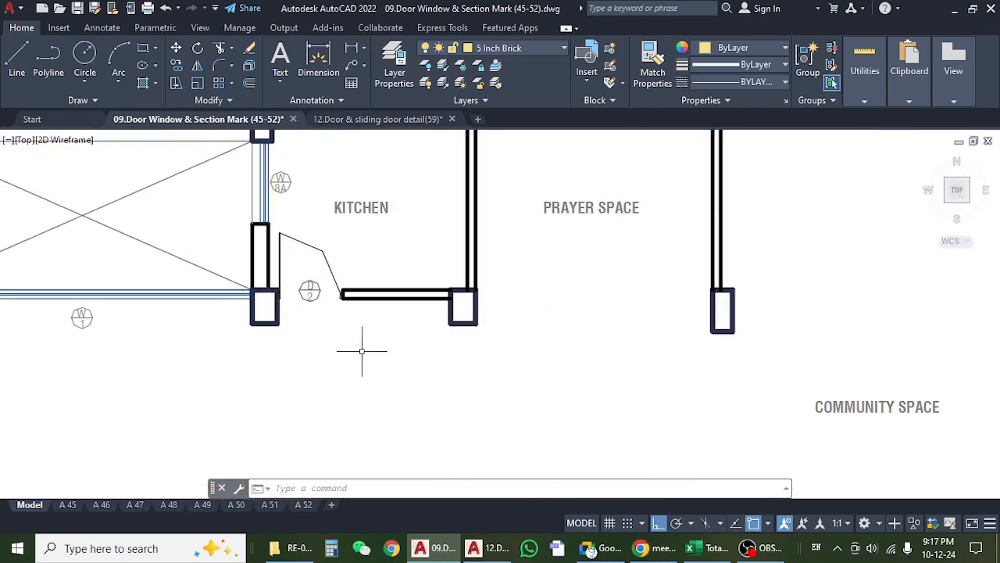
# Inspect the D4 door mark at Toilet 02 and the S.D 6 veranda door beside the community space.
pyautogui.scroll(-5, 339, 286)
pyautogui.scroll(5, 596, 254)
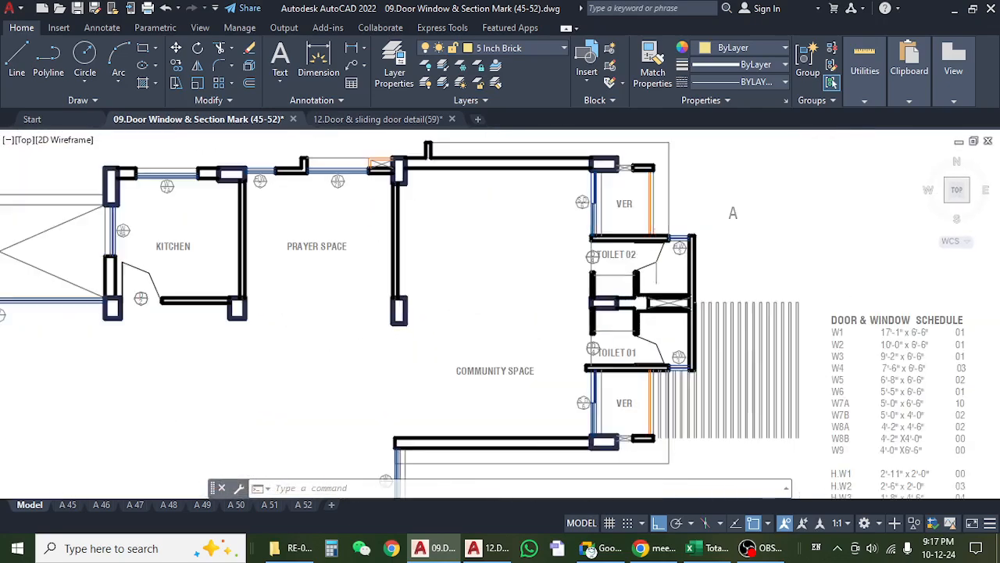
pyautogui.moveTo(596, 254); pyautogui.dragTo(567, 296)
pyautogui.scroll(5, 513, 196)
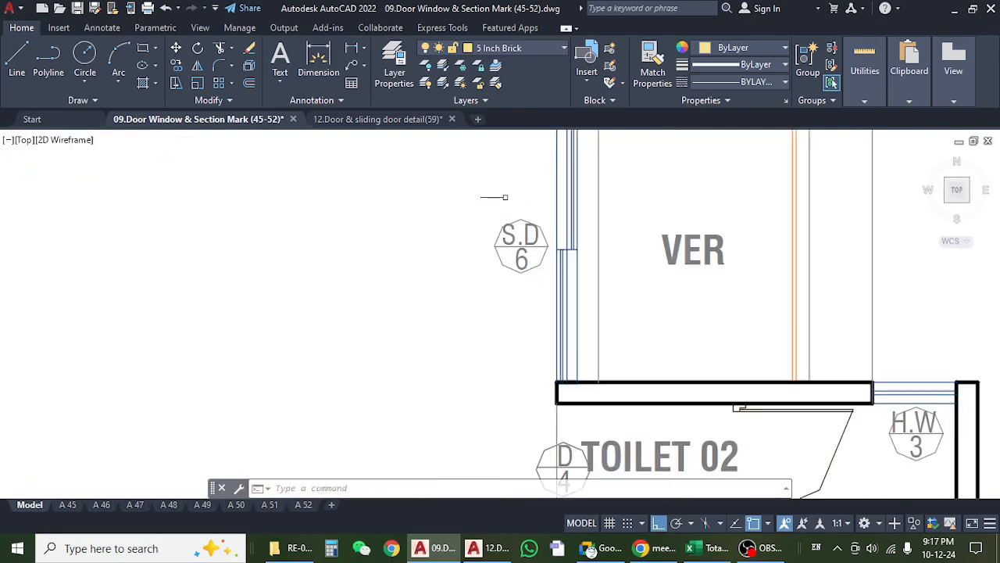
pyautogui.scroll(-5, 510, 215)
pyautogui.moveTo(540, 397); pyautogui.dragTo(549, 190)
pyautogui.moveTo(516, 362)
pyautogui.mouseDown()
pyautogui.moveTo(596, 304)
pyautogui.moveTo(646, 292)
pyautogui.mouseUp()
# View the 1st floor core from the community space to the lift lobby, office and drawing rooms.
pyautogui.scroll(-5, 624, 298)
pyautogui.scroll(5, 430, 328)
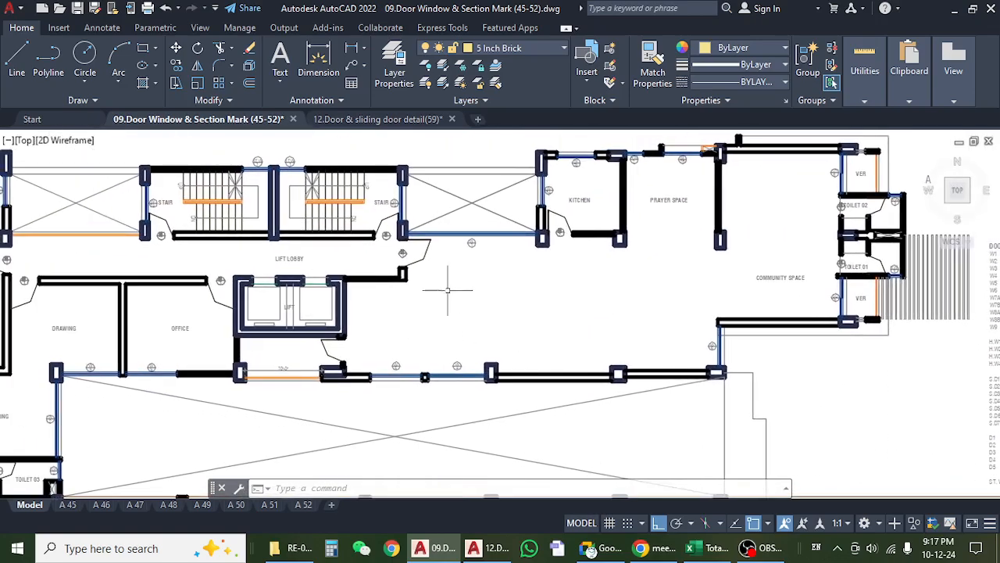
pyautogui.scroll(-5, 437, 265)
pyautogui.scroll(4, 423, 312)
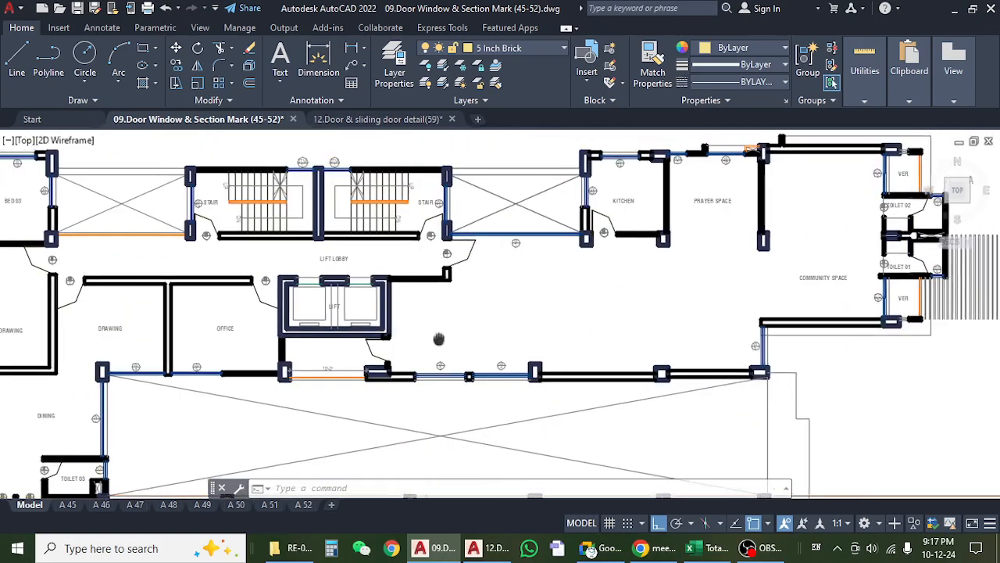
# Inspect the D1 door marks at the 1st floor office and the two drawing rooms beside the lift lobby.
pyautogui.scroll(3, 273, 369)
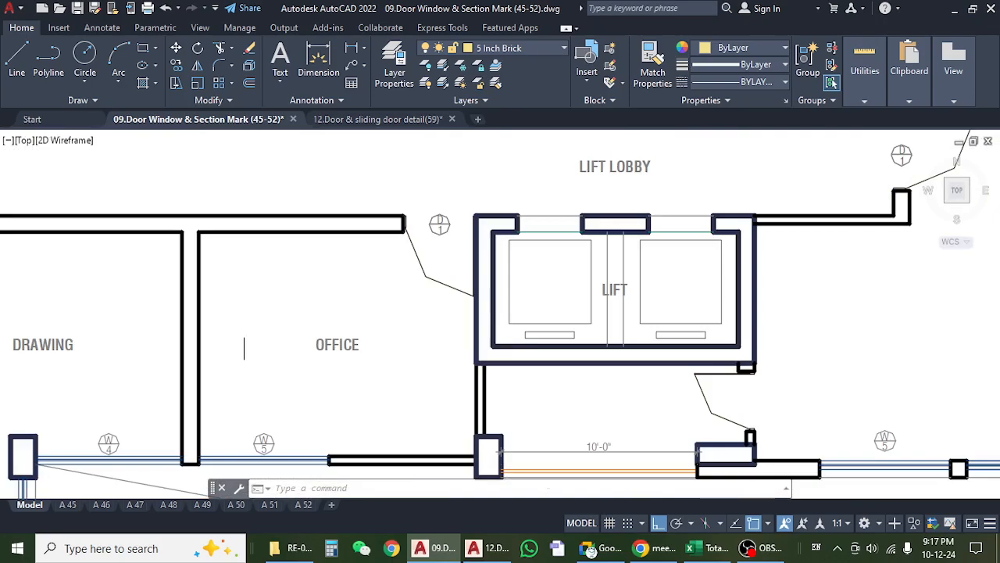
pyautogui.moveTo(248, 321); pyautogui.dragTo(431, 306)
pyautogui.scroll(-2, 434, 307)
pyautogui.scroll(-2, 441, 311)
pyautogui.scroll(4, 334, 320)
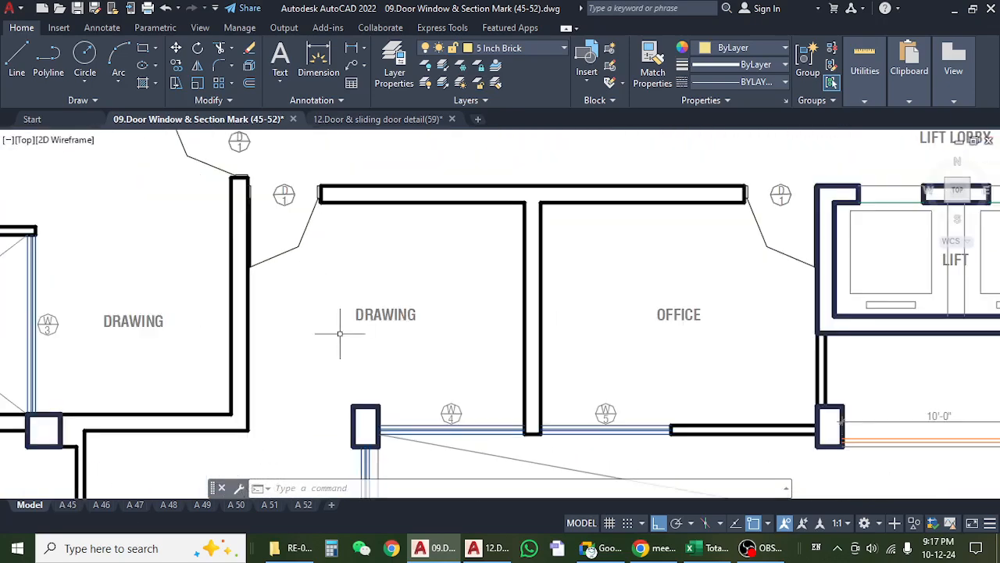
# Inspect the D2, D3 and D4 door marks around the lower unit's dining space, bedrooms, kitchen and Toilet 03.
pyautogui.moveTo(322, 344)
pyautogui.mouseDown()
pyautogui.moveTo(351, 320)
pyautogui.moveTo(381, 200)
pyautogui.mouseUp()
pyautogui.moveTo(318, 376); pyautogui.dragTo(373, 215)
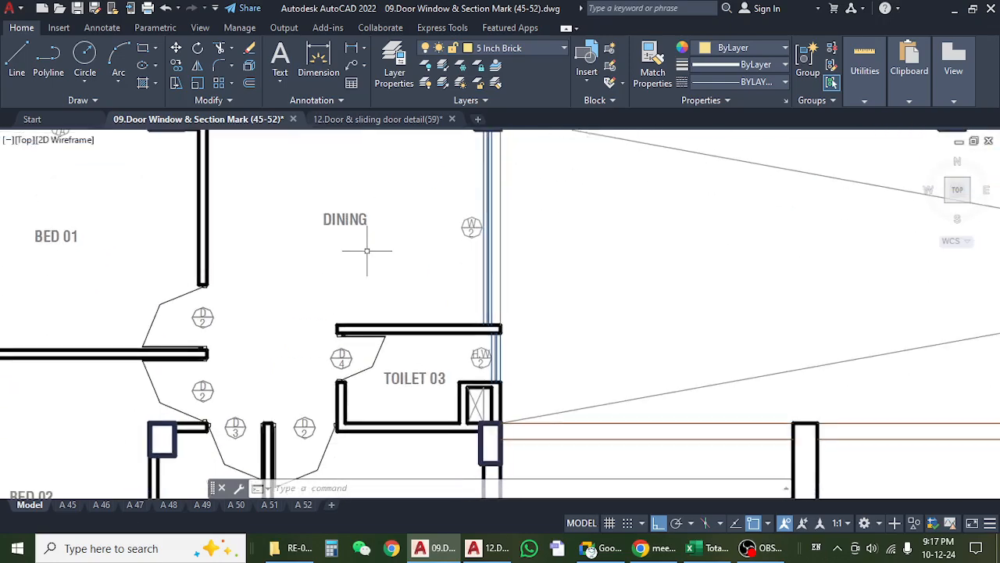
pyautogui.scroll(-2, 367, 250)
pyautogui.moveTo(258, 314); pyautogui.dragTo(364, 301)
pyautogui.scroll(2, 363, 293)
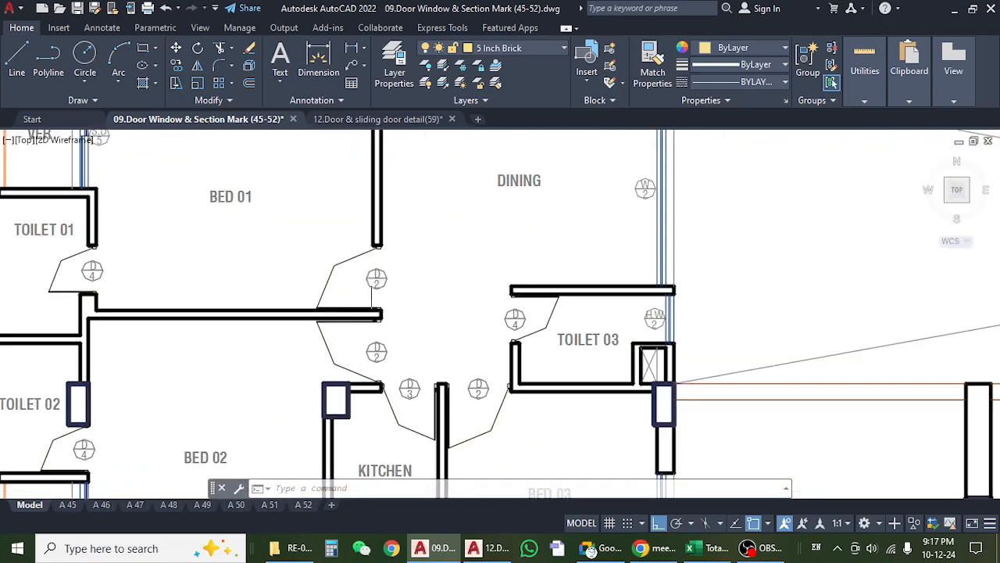
pyautogui.moveTo(346, 366); pyautogui.dragTo(314, 305)
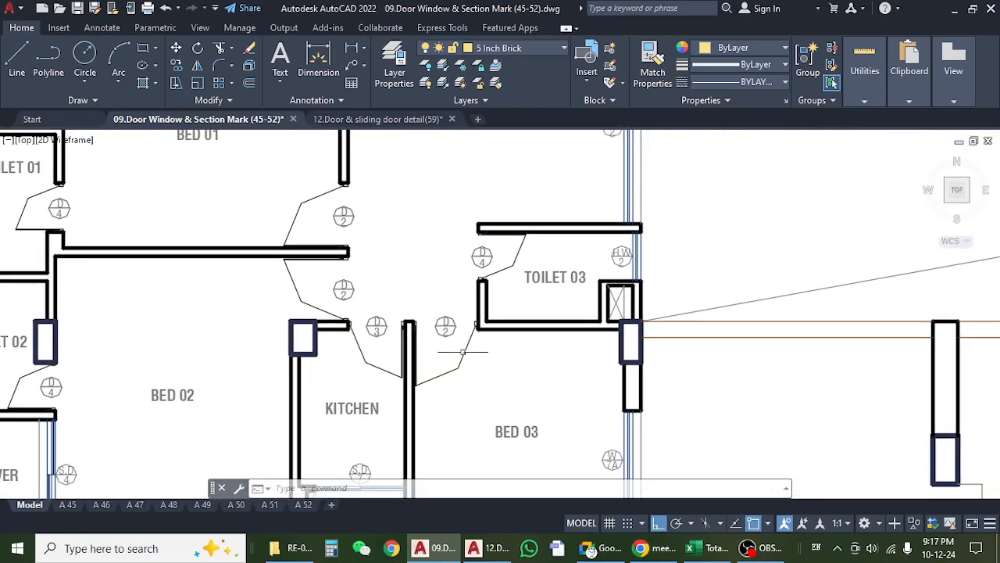
pyautogui.moveTo(467, 345); pyautogui.dragTo(527, 314)
# Check the D4 door marks at Toilet 01 and Toilet 02 in the lower unit.
pyautogui.scroll(-2, 501, 324)
pyautogui.moveTo(340, 430); pyautogui.dragTo(342, 407)
pyautogui.scroll(2, 227, 381)
pyautogui.moveTo(300, 301); pyautogui.dragTo(322, 489)
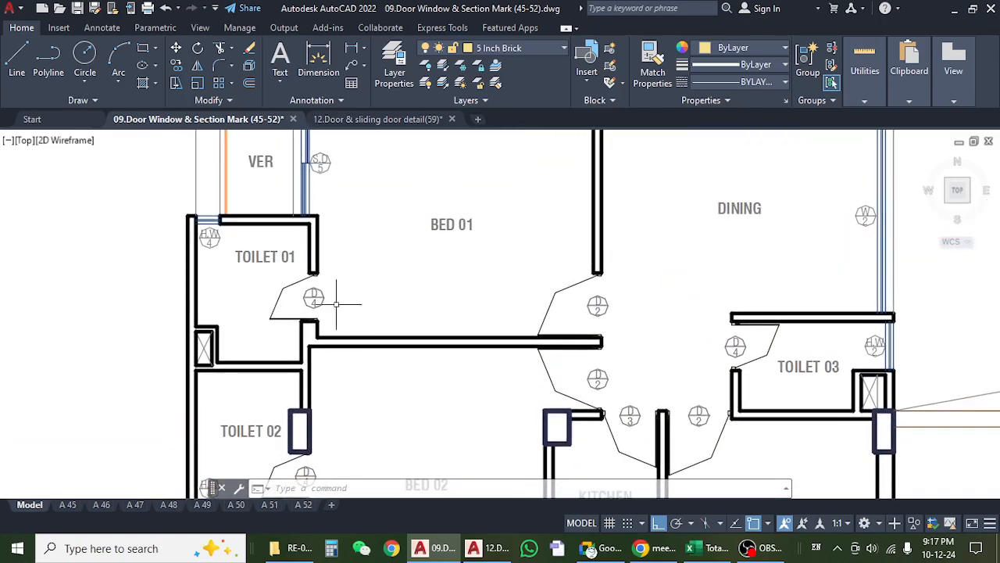
pyautogui.moveTo(336, 304); pyautogui.dragTo(304, 431)
# Inspect the door marks at the upper unit's kitchen, Toilet 03 and Bed 03.
pyautogui.scroll(-4, 307, 390)
pyautogui.moveTo(313, 324)
pyautogui.mouseDown()
pyautogui.moveTo(310, 394)
pyautogui.moveTo(333, 454)
pyautogui.mouseUp()
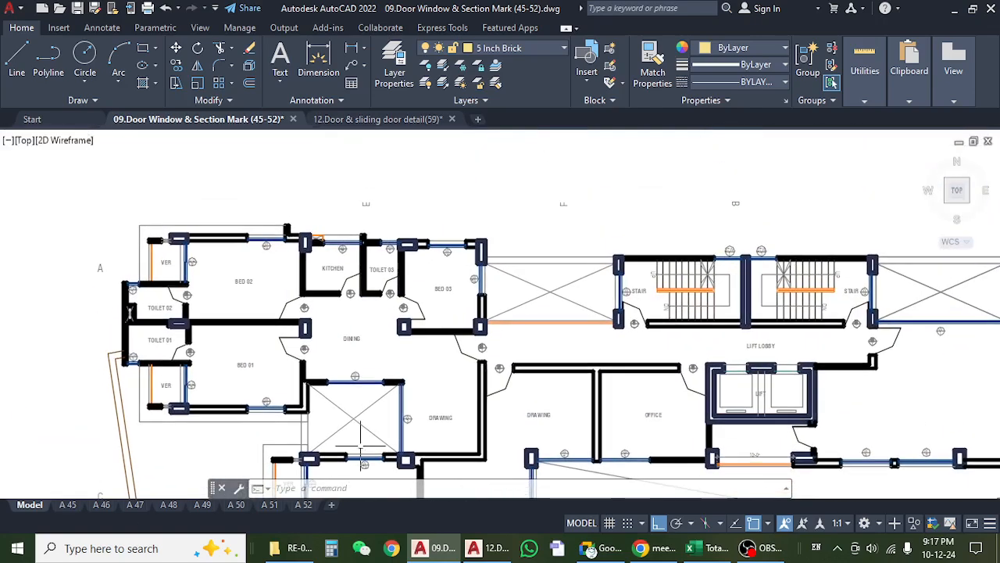
pyautogui.scroll(4, 408, 315)
pyautogui.scroll(-3, 408, 315)
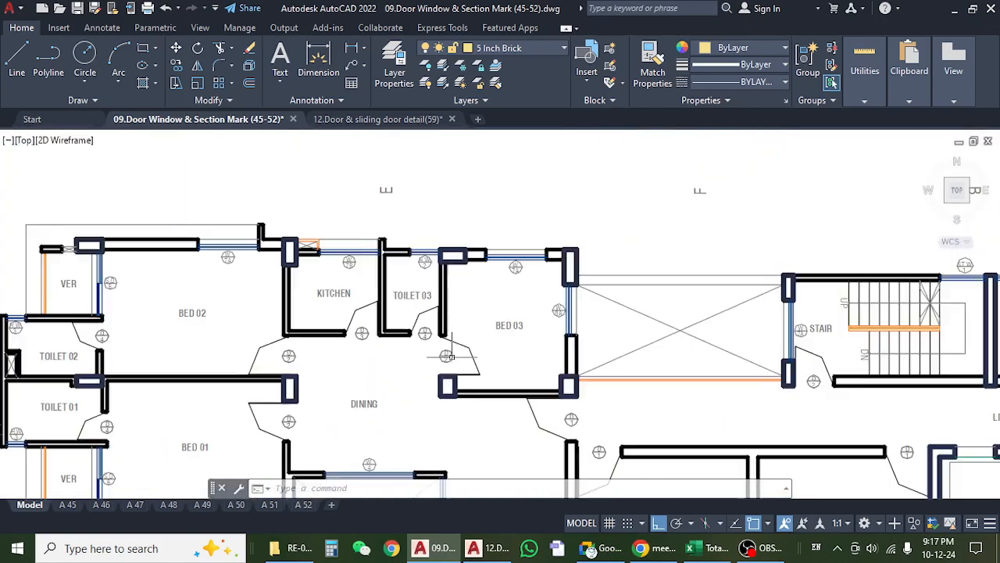
pyautogui.moveTo(337, 339)
pyautogui.mouseDown()
pyautogui.moveTo(357, 359)
pyautogui.moveTo(406, 320)
pyautogui.mouseUp()
pyautogui.scroll(4, 323, 311)
pyautogui.scroll(-4, 336, 290)
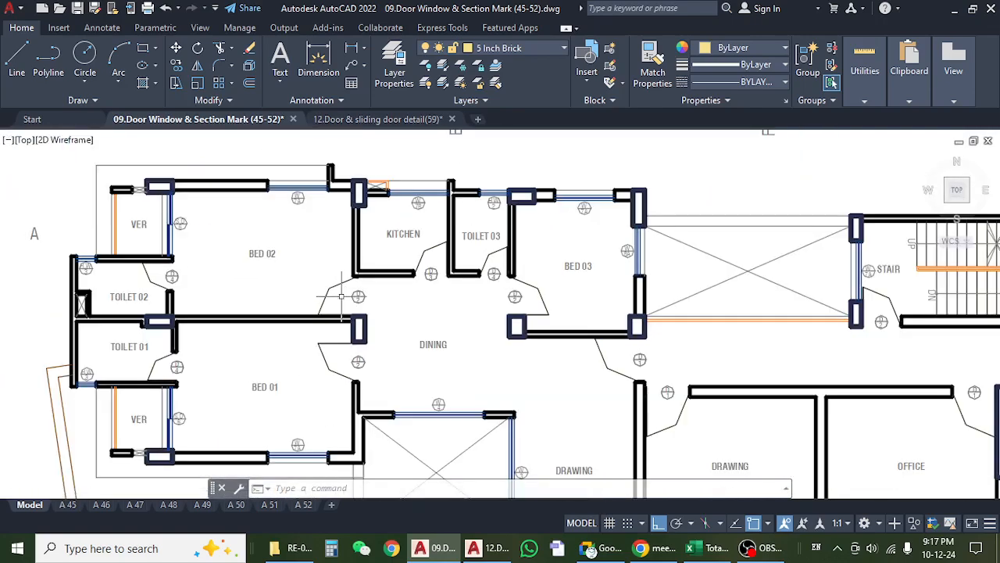
# Inspect the D2 door mark at the upper unit's Bed 01 and the door marks at Toilet 01 and Toilet 02.
pyautogui.moveTo(316, 365)
pyautogui.mouseDown()
pyautogui.moveTo(328, 304)
pyautogui.moveTo(371, 289)
pyautogui.mouseUp()
pyautogui.scroll(4, 375, 307)
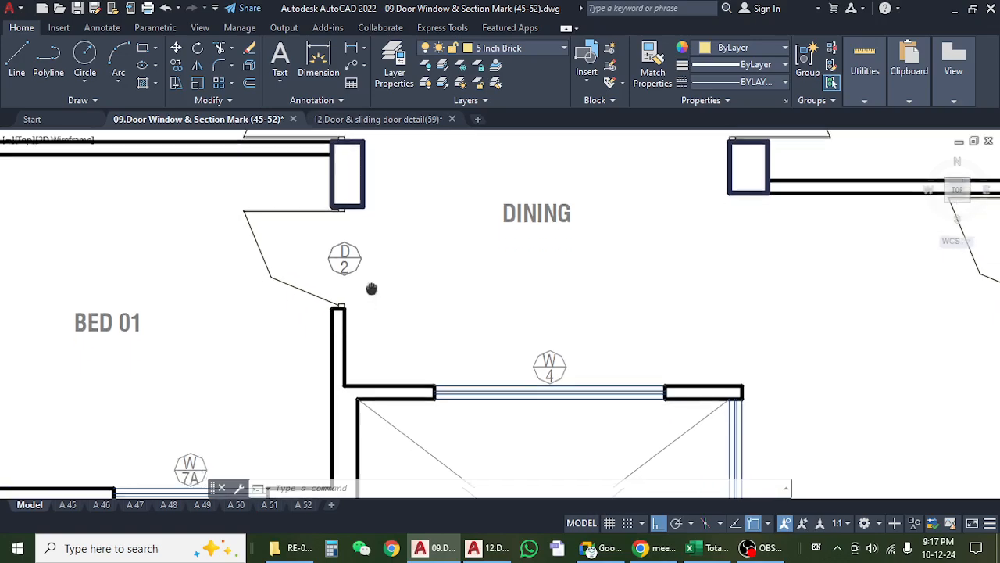
pyautogui.scroll(-4, 371, 289)
pyautogui.moveTo(254, 314); pyautogui.dragTo(306, 385)
pyautogui.scroll(4, 239, 362)
pyautogui.scroll(-4, 250, 346)
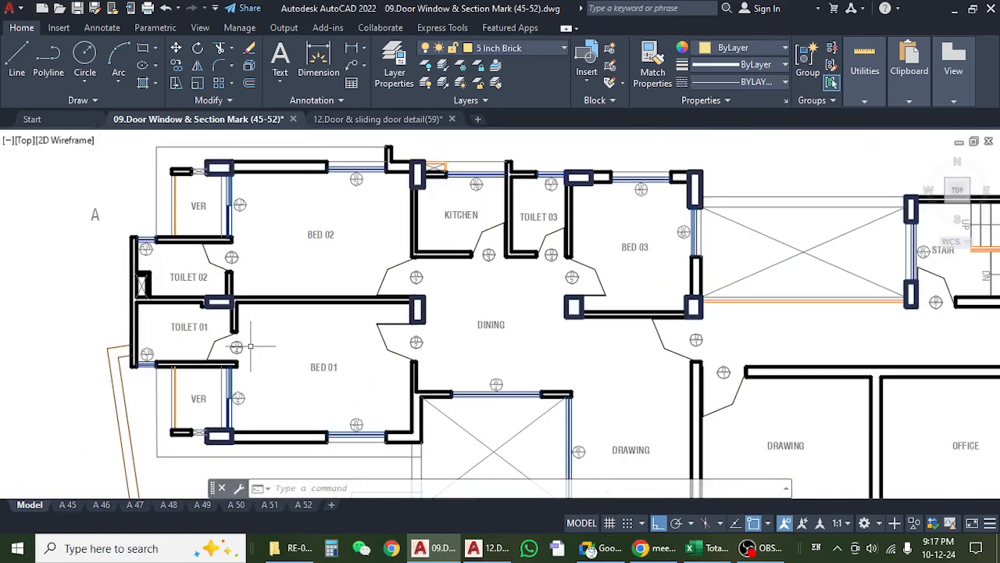
pyautogui.moveTo(266, 276); pyautogui.dragTo(260, 322)
pyautogui.scroll(6, 245, 282)
pyautogui.scroll(-6, 244, 282)
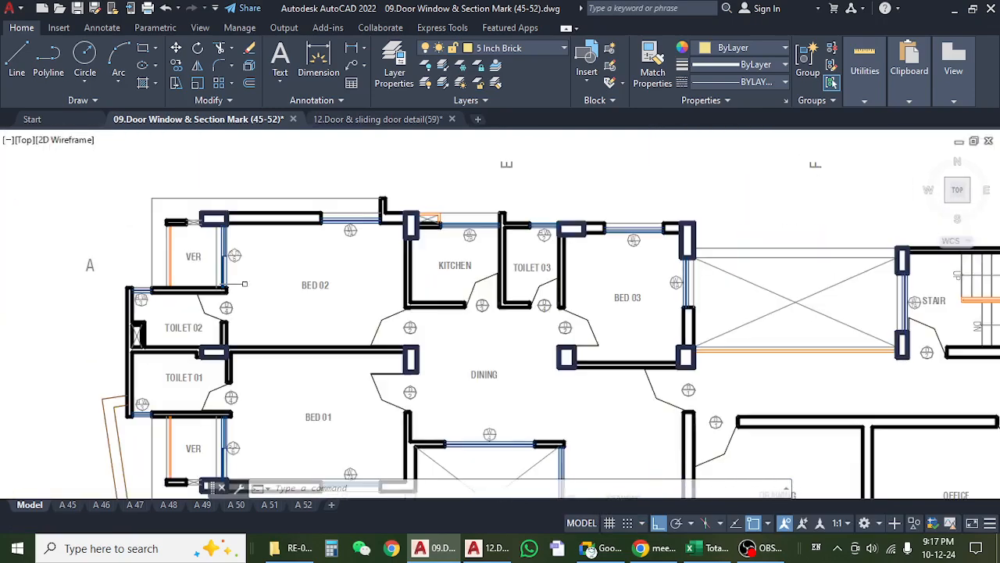
# View the drawing rooms and office once more, then switch to Excel and select the 1st Floor D2 door count.
pyautogui.moveTo(583, 432); pyautogui.dragTo(516, 356)
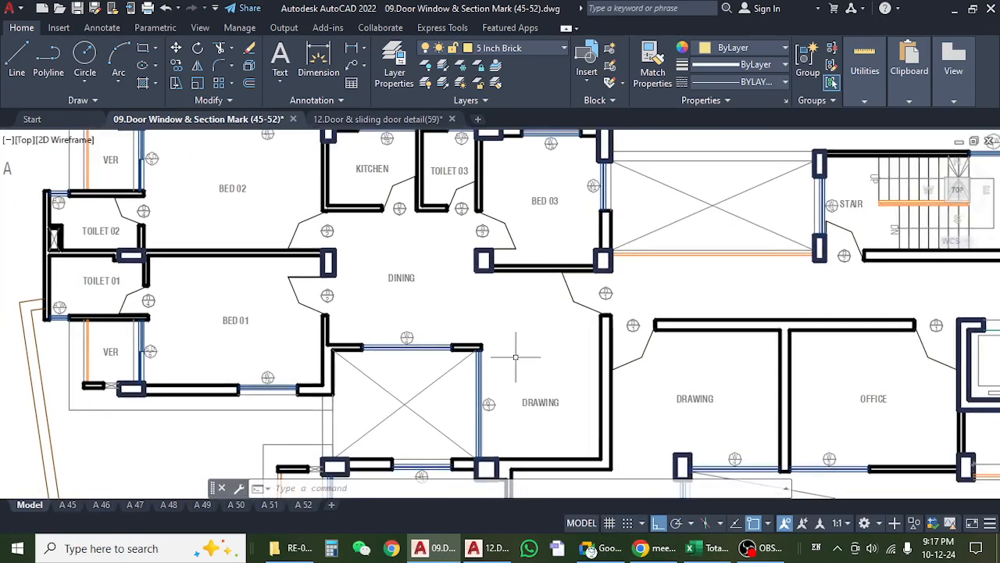
pyautogui.moveTo(623, 420); pyautogui.dragTo(436, 336)
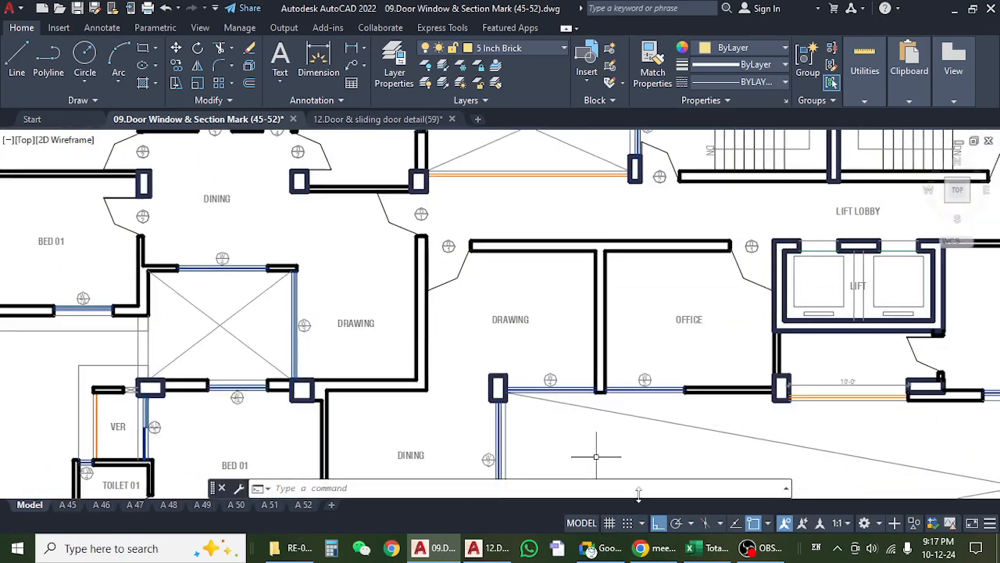
pyautogui.click(701, 548)
pyautogui.click(247, 280)
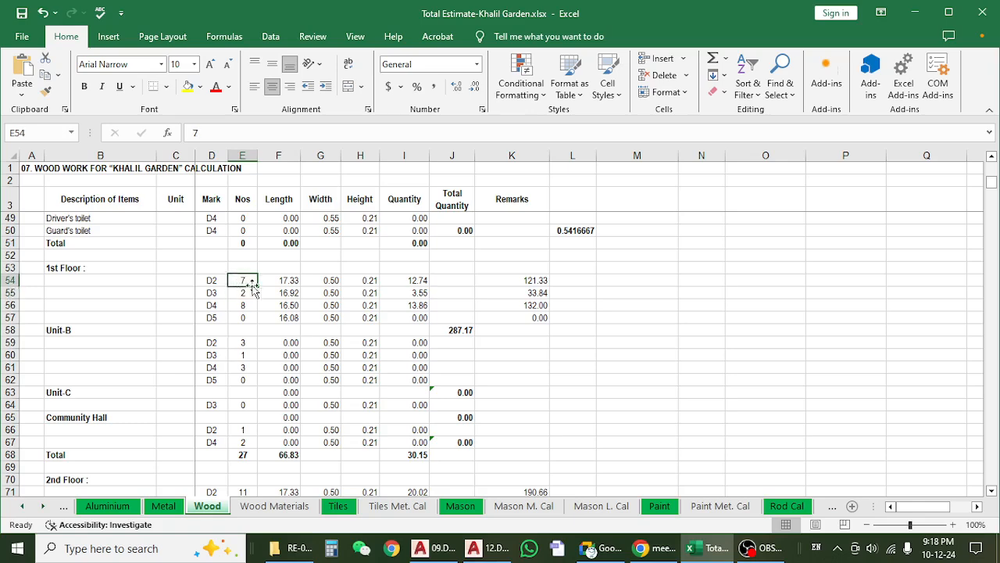
# Check the 1st Floor D2 length formula in Excel against the D2 size in the AutoCAD plan's door schedule, then return to Excel.
pyautogui.click(291, 279)
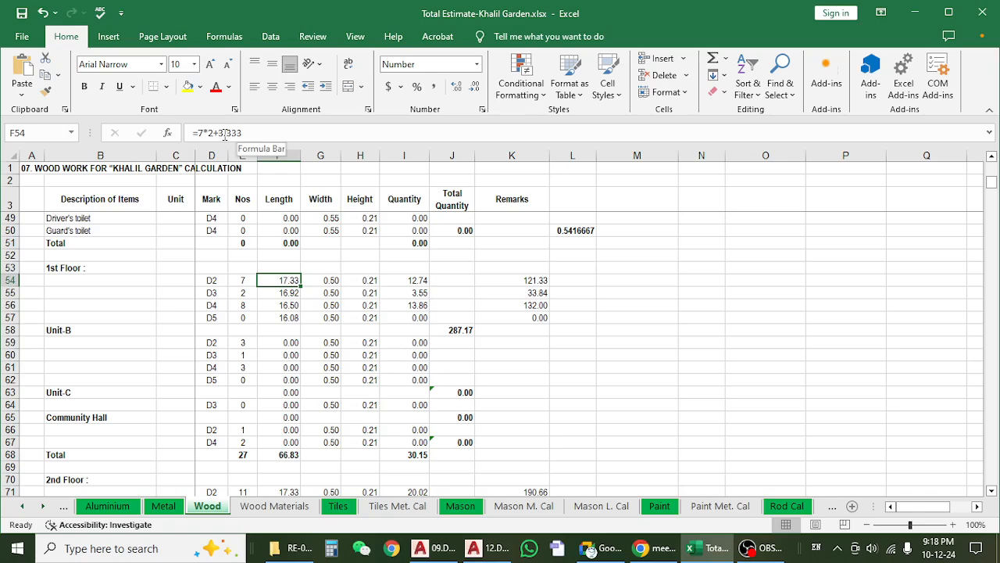
pyautogui.click(911, 9)
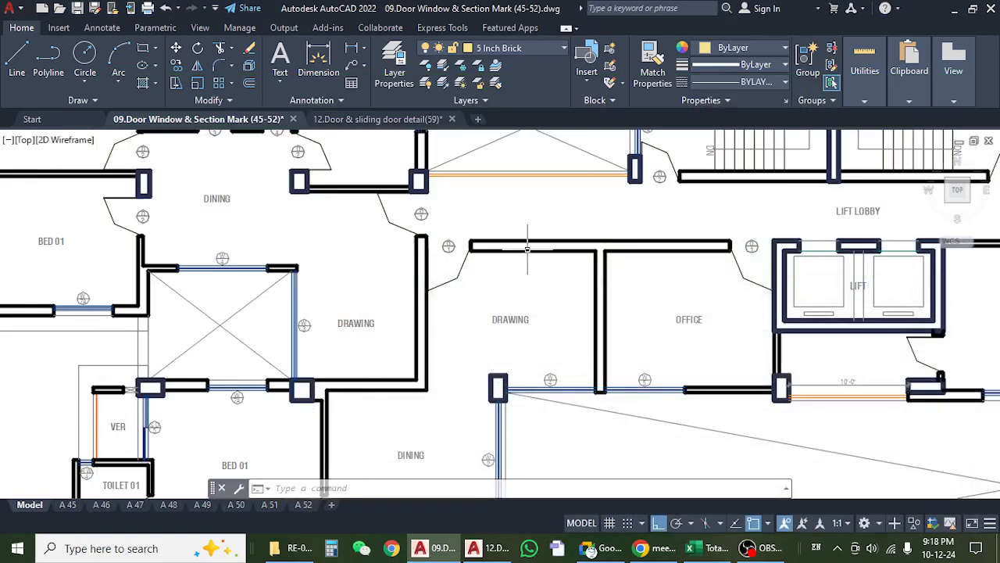
pyautogui.scroll(-8, 525, 251)
pyautogui.moveTo(727, 327); pyautogui.dragTo(467, 328)
pyautogui.scroll(10, 469, 311)
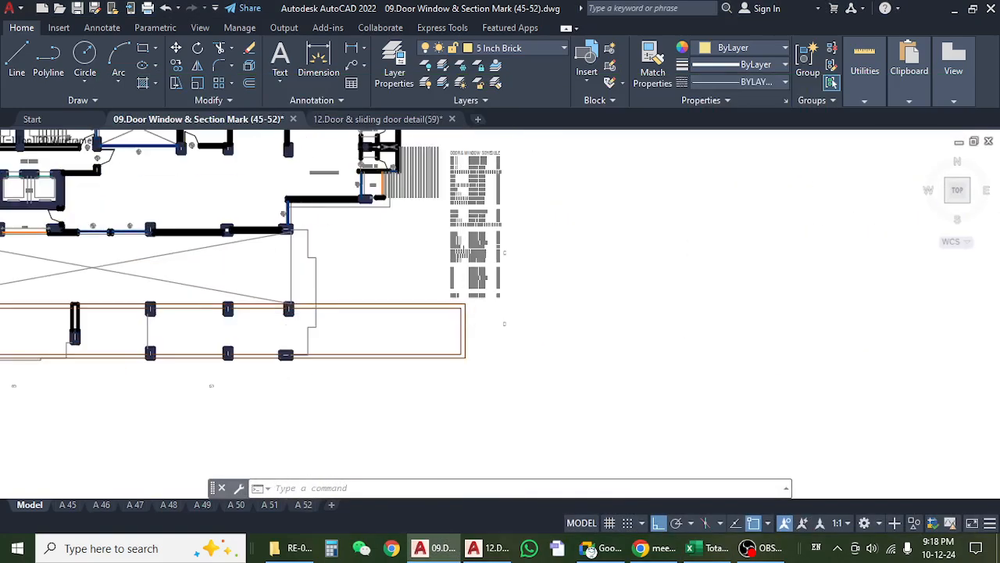
pyautogui.scroll(4, 468, 236)
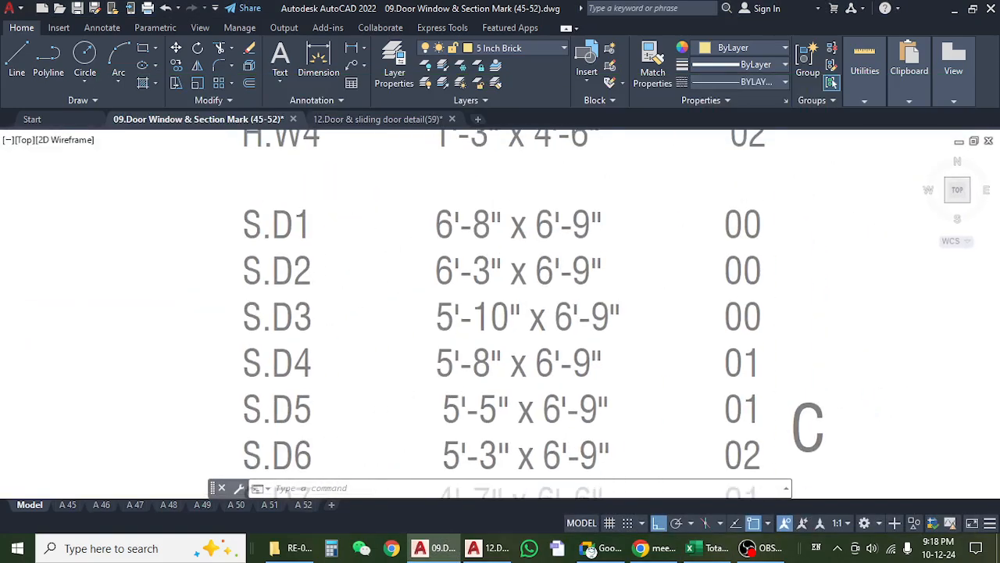
pyautogui.scroll(-8, 399, 307)
pyautogui.scroll(8, 398, 307)
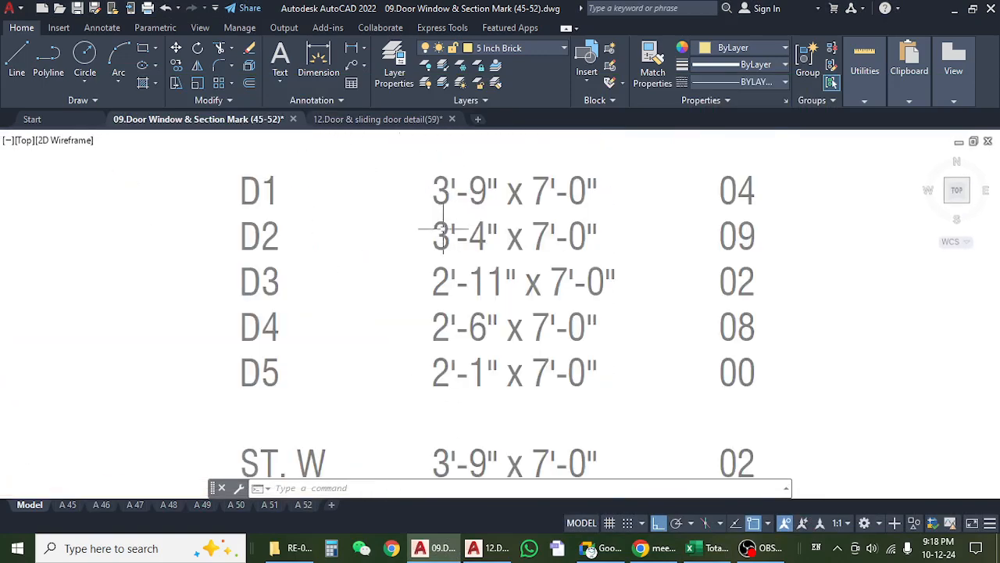
pyautogui.moveTo(527, 246); pyautogui.dragTo(524, 246)
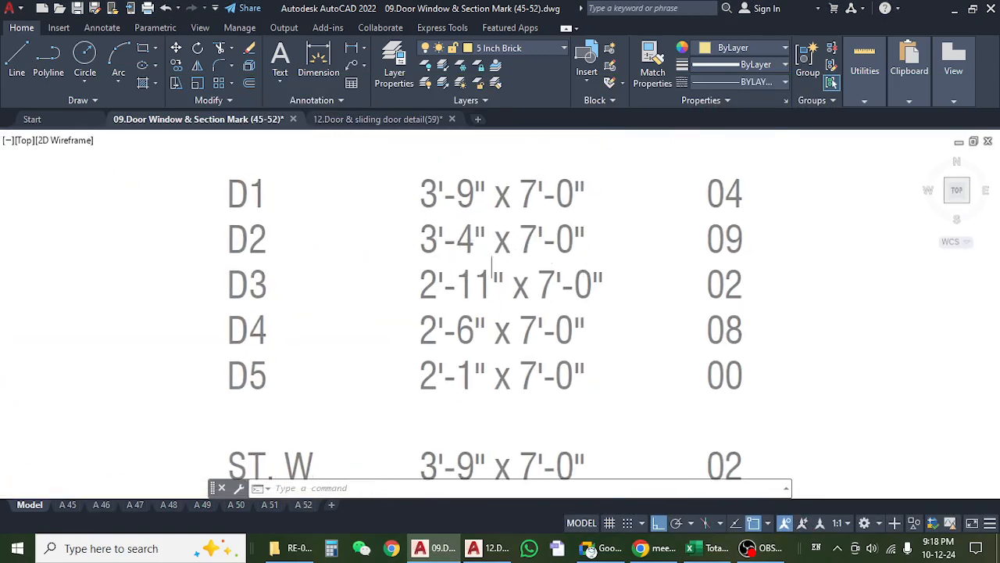
pyautogui.click(711, 551)
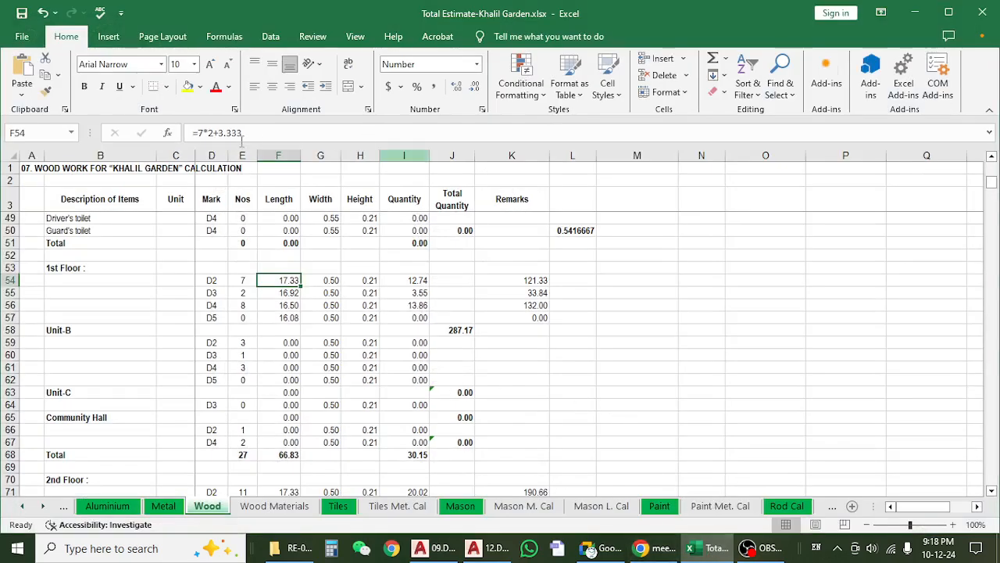
# Switch to the AutoCAD door and sliding door detail drawing and inspect the D2 elevation's size and upper frame corners.
pyautogui.click(485, 548)
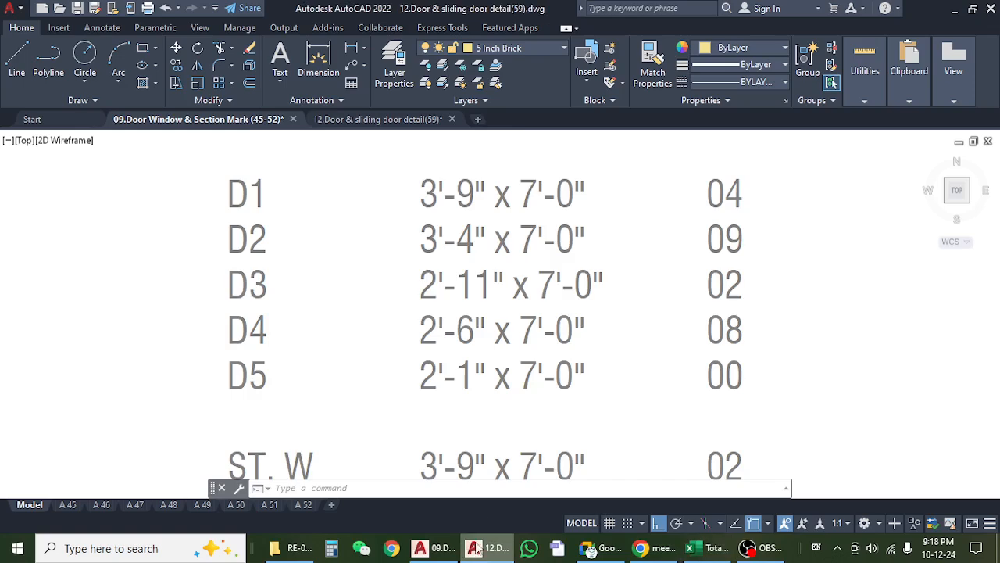
pyautogui.scroll(6, 355, 207)
pyautogui.moveTo(311, 365); pyautogui.dragTo(339, 184)
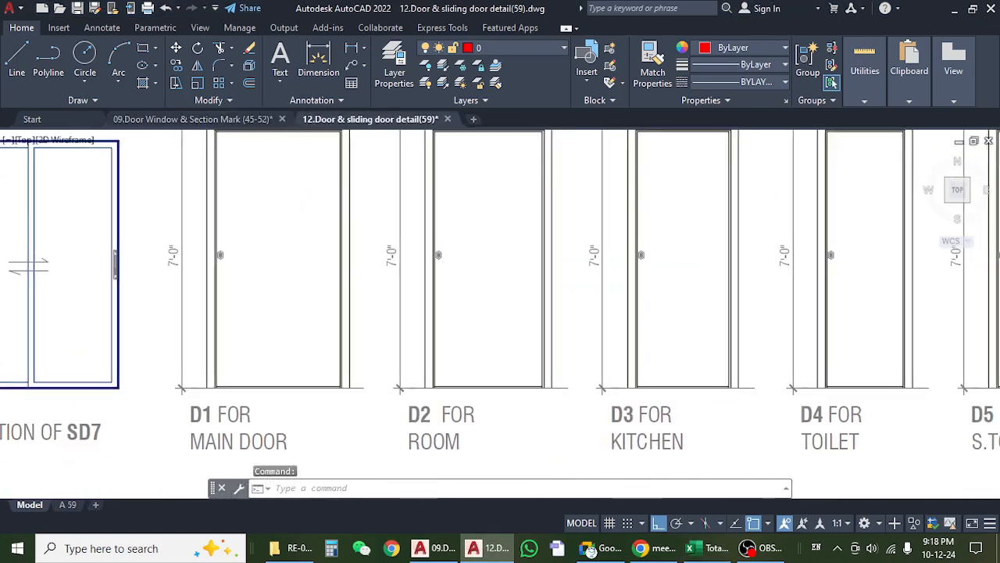
pyautogui.moveTo(473, 357)
pyautogui.mouseDown()
pyautogui.moveTo(380, 461)
pyautogui.moveTo(397, 408)
pyautogui.mouseUp()
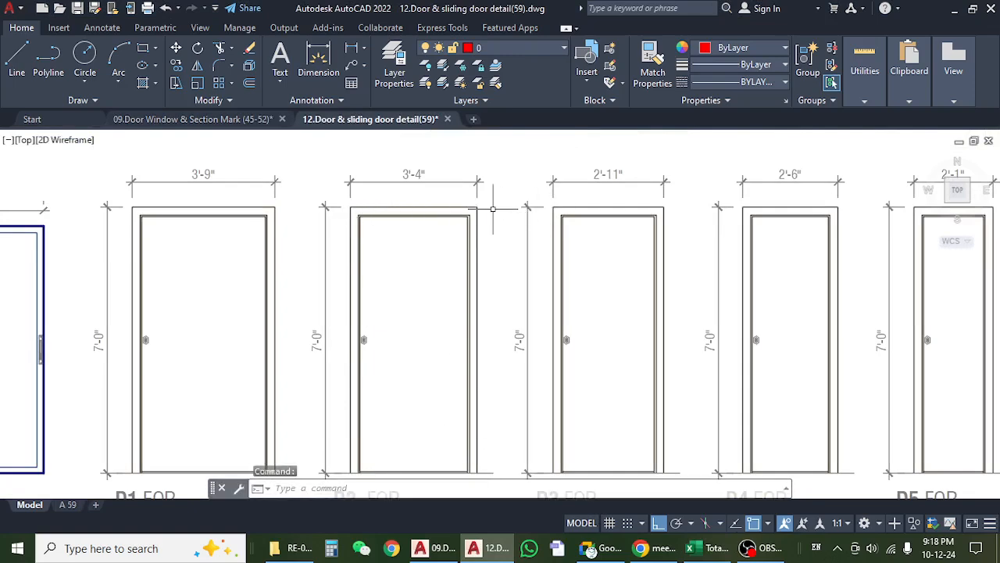
pyautogui.scroll(8, 368, 205)
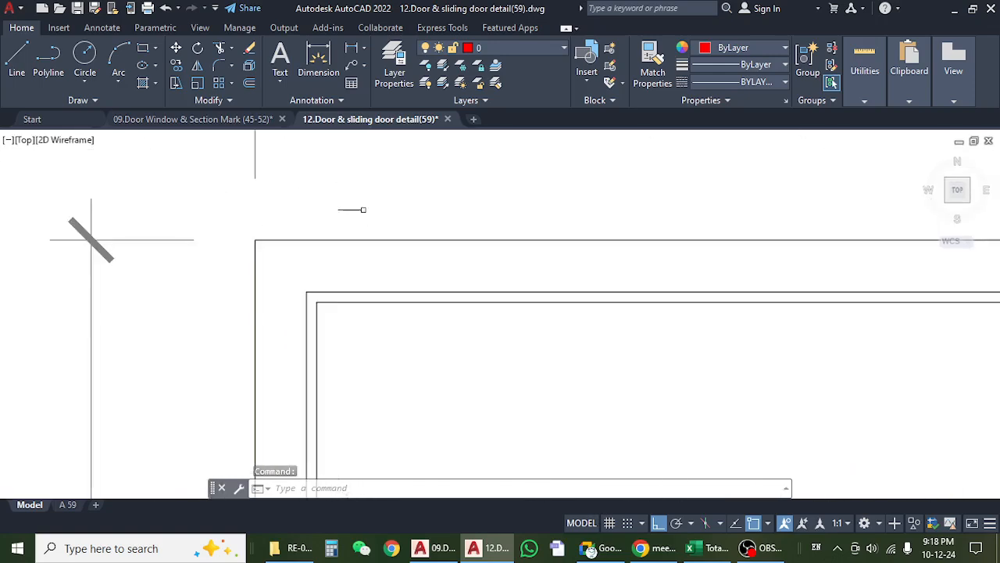
pyautogui.scroll(-4, 422, 256)
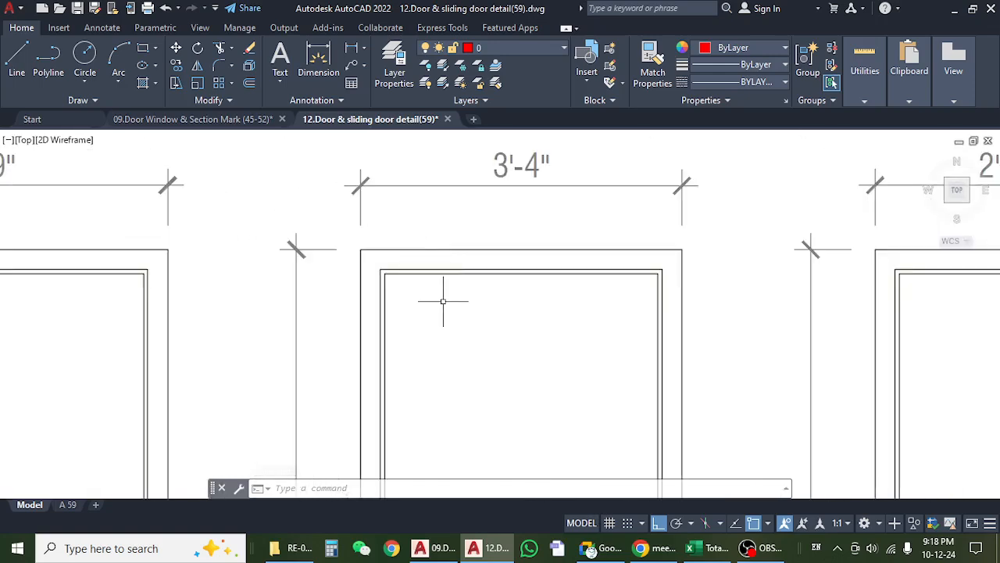
# Draw a horizontal line outward and a vertical line upward from the upper-left outer corner of the D2 door frame.
pyautogui.press('Escape')
pyautogui.press('l')
pyautogui.press('Return')
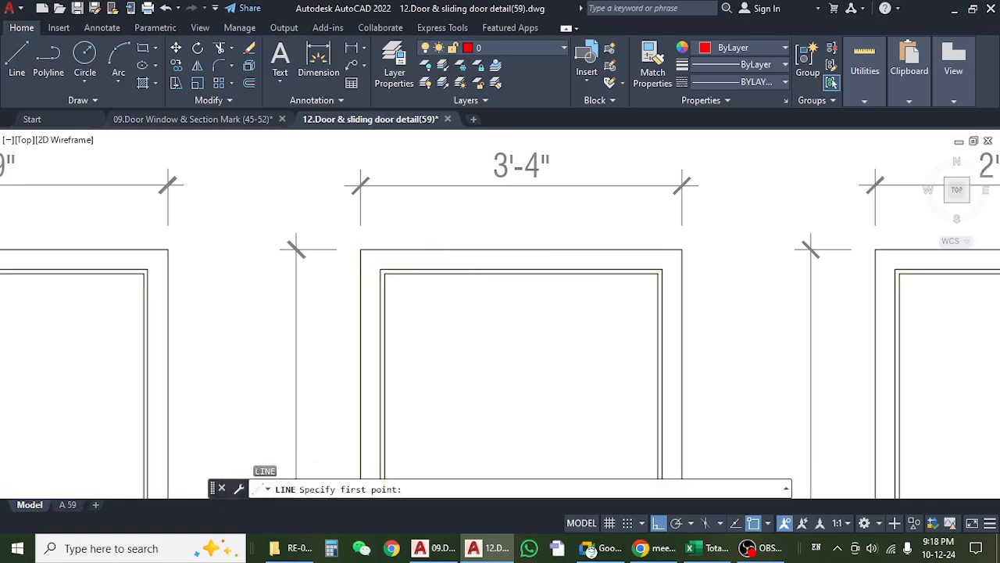
pyautogui.click(360, 249)
pyautogui.press('Escape')
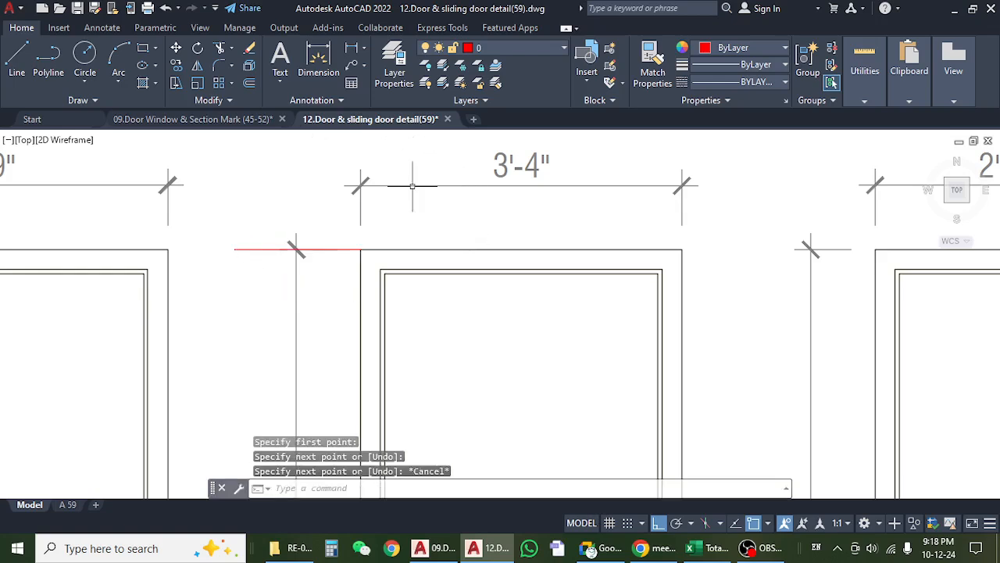
pyautogui.press('space')
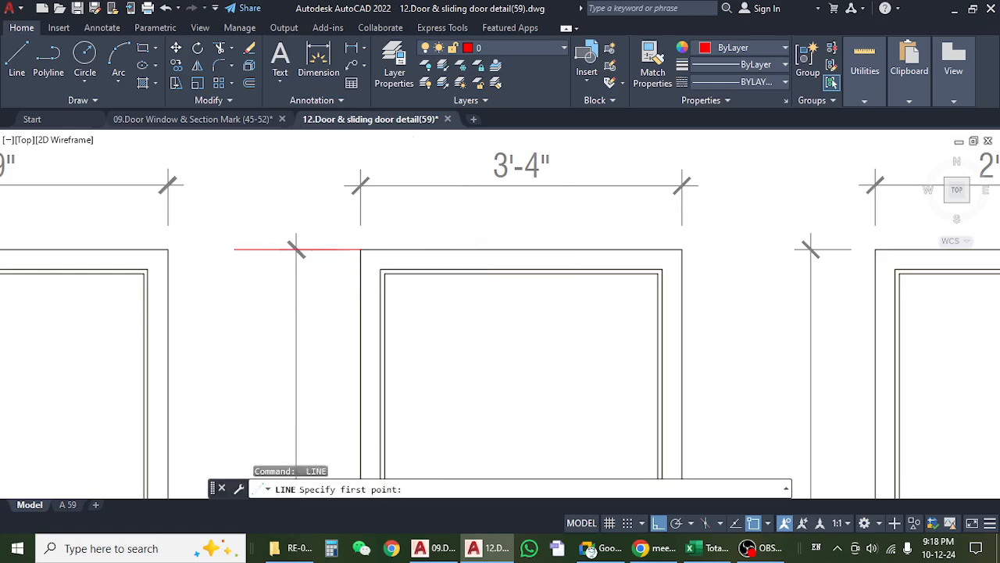
pyautogui.click(360, 250)
pyautogui.click(360, 142)
pyautogui.press('Escape')
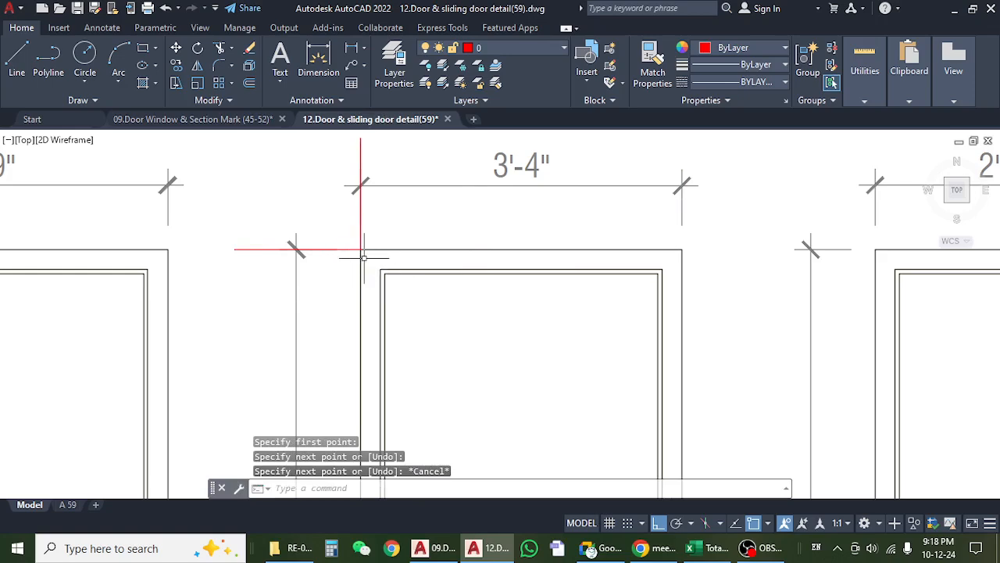
pyautogui.press('Escape')
pyautogui.press('Escape')
# Draw diagonal joint lines from the inner to the outer corners at both upper corners of the D2 door frame.
pyautogui.press('Return')
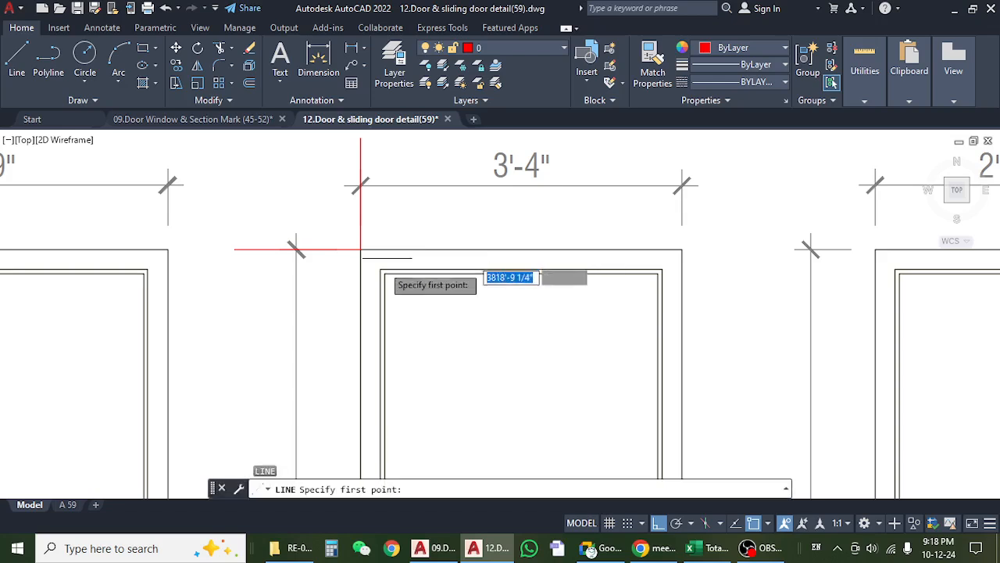
pyautogui.scroll(3, 390, 282)
pyautogui.click(377, 264)
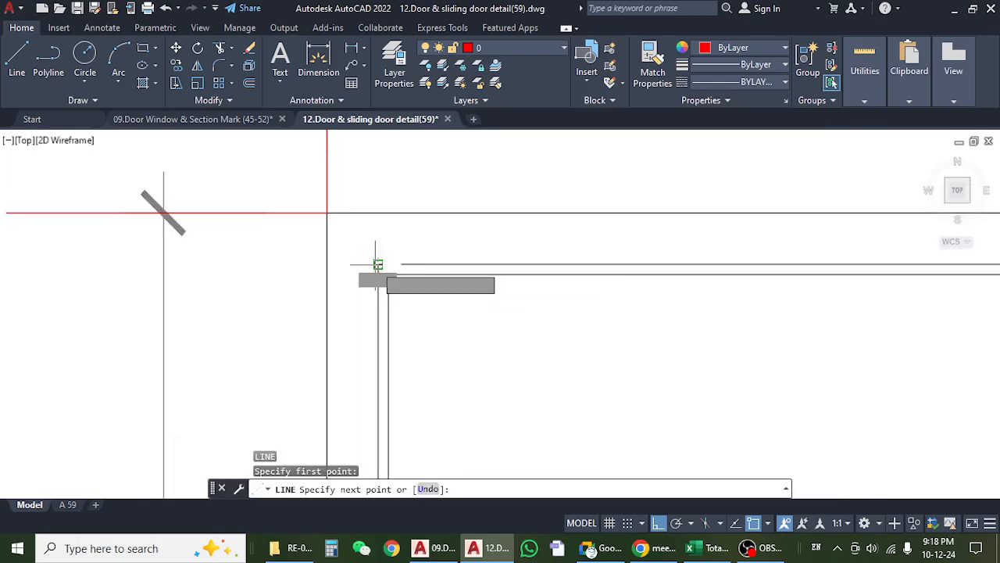
pyautogui.click(326, 213)
pyautogui.press('Escape')
pyautogui.scroll(-5, 374, 244)
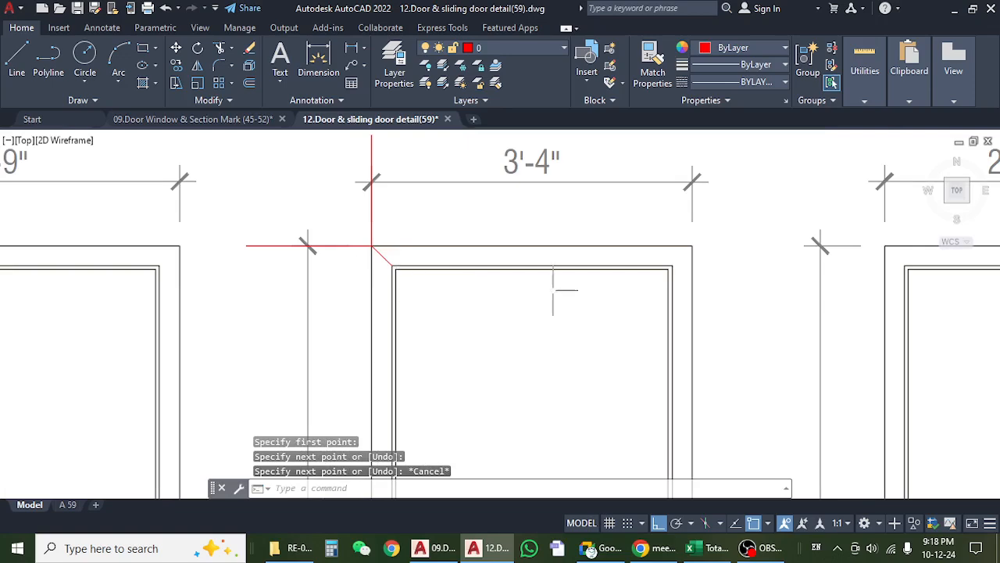
pyautogui.scroll(5, 569, 268)
pyautogui.press('Return')
pyautogui.click(579, 275)
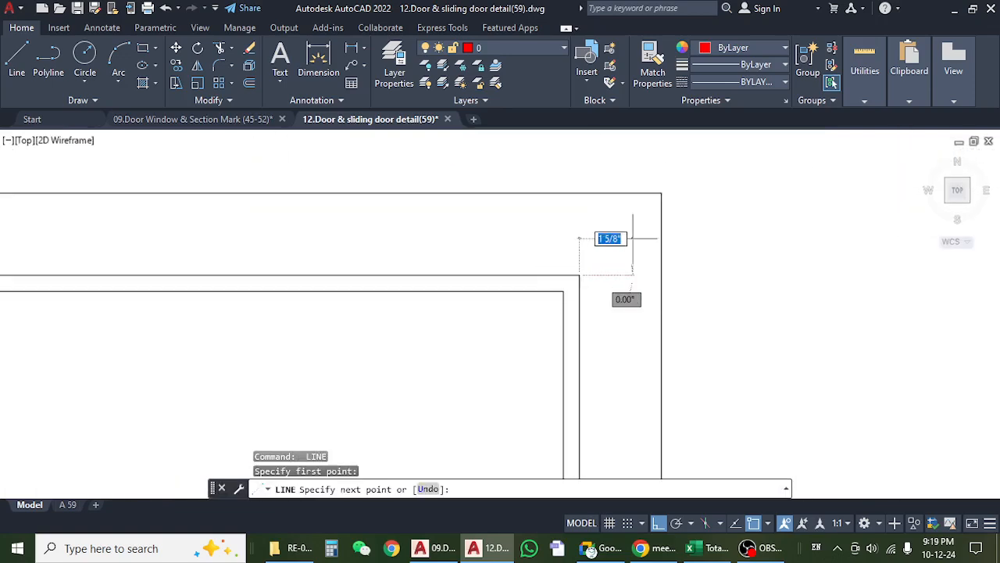
pyautogui.press('Escape')
pyautogui.scroll(-5, 607, 248)
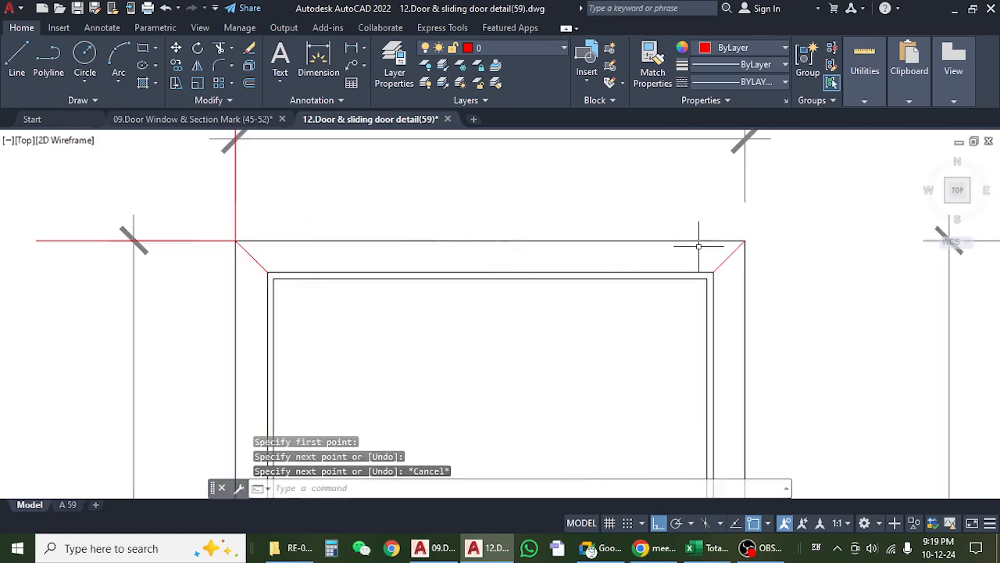
# Inspect the D2 frame's upper corners and erase both diagonal joint lines.
pyautogui.scroll(-5, 598, 264)
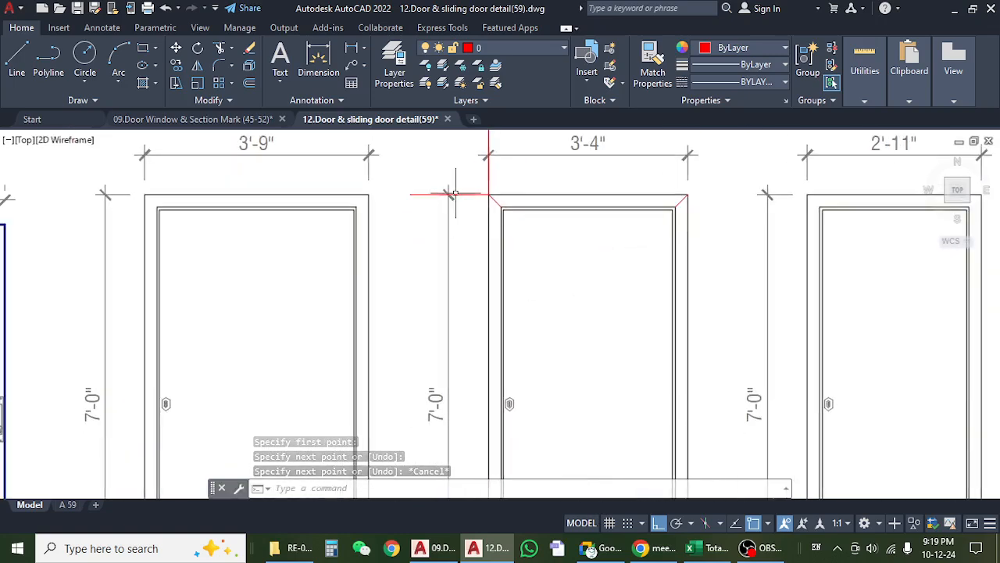
pyautogui.scroll(4, 504, 227)
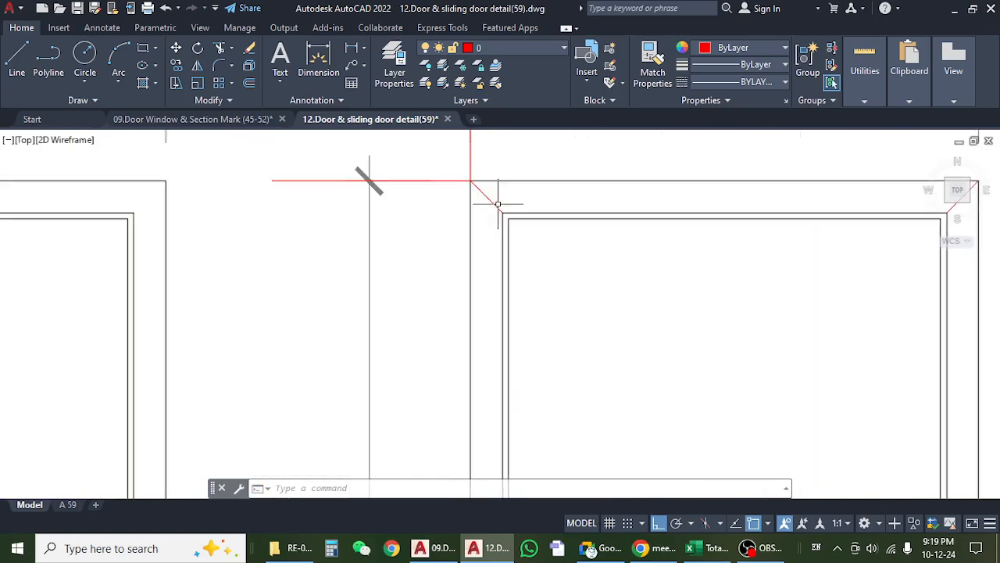
pyautogui.scroll(4, 485, 348)
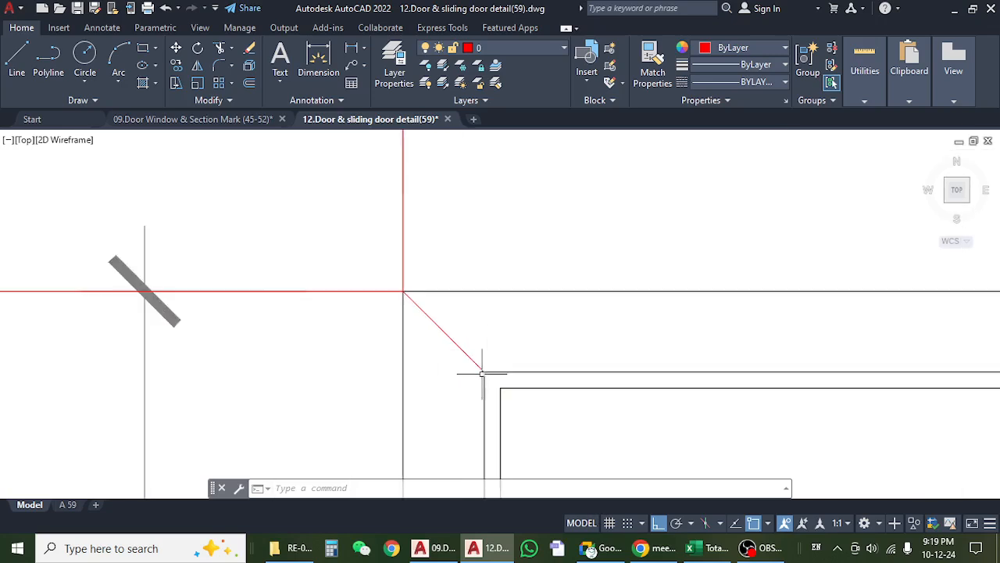
pyautogui.scroll(-4, 362, 274)
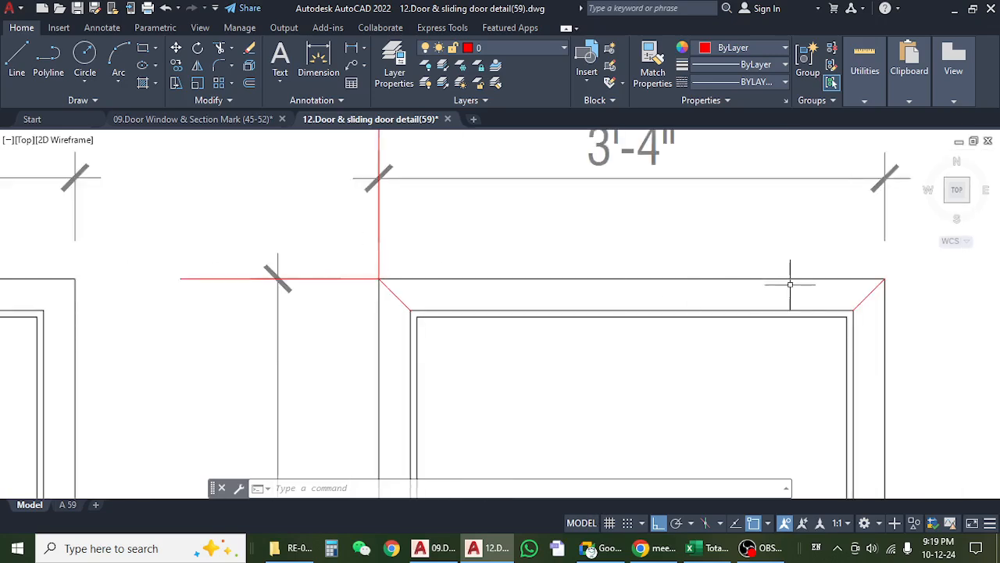
pyautogui.moveTo(786, 281); pyautogui.dragTo(658, 281)
pyautogui.click(721, 295)
pyautogui.write('E')
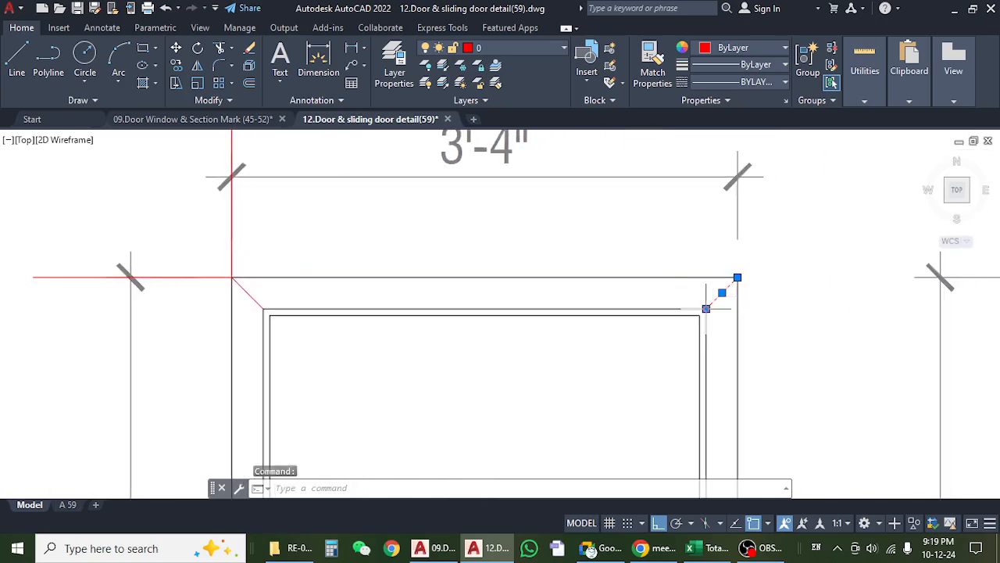
pyautogui.press('Return')
pyautogui.click(251, 297)
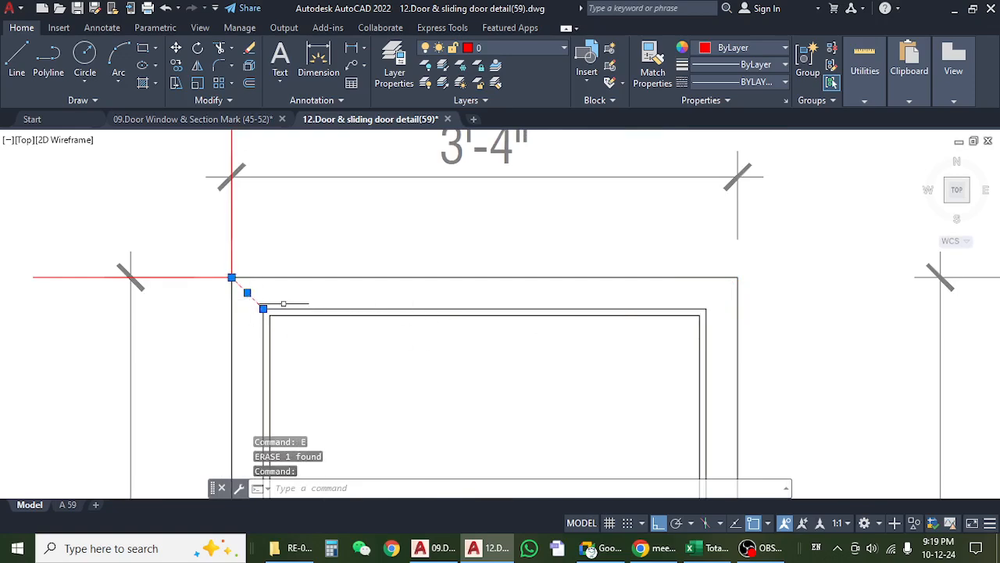
pyautogui.write('E')
pyautogui.press('Return')
# View the D1 to D5 door elevations together with the door schedule.
pyautogui.scroll(-6, 344, 291)
pyautogui.scroll(3, 343, 297)
pyautogui.moveTo(344, 300); pyautogui.dragTo(369, 229)
pyautogui.scroll(-2, 371, 230)
pyautogui.moveTo(417, 301); pyautogui.dragTo(357, 274)
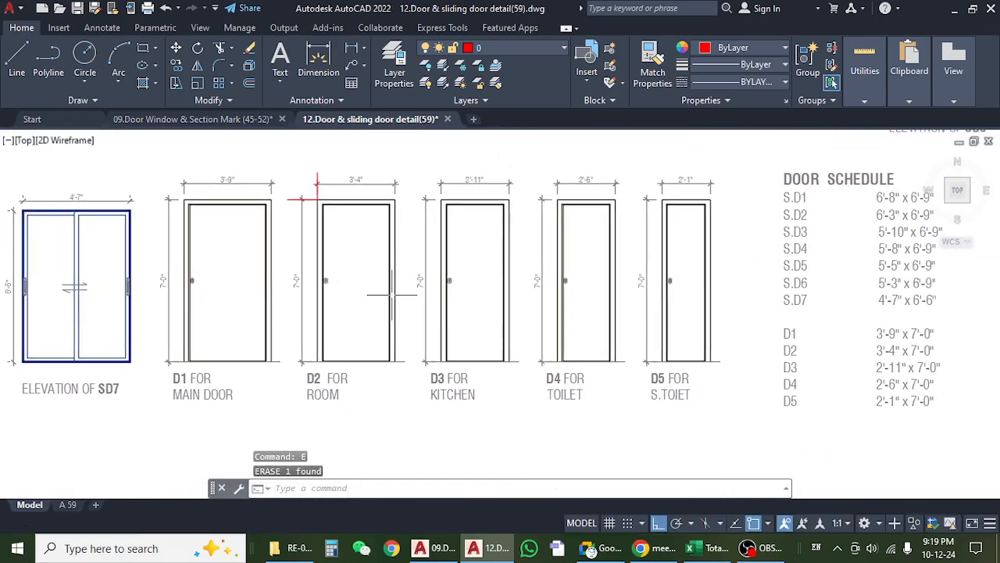
# Switch to Excel and check the 1st Floor length, width and height entries for doors D2 to D5.
pyautogui.click(708, 548)
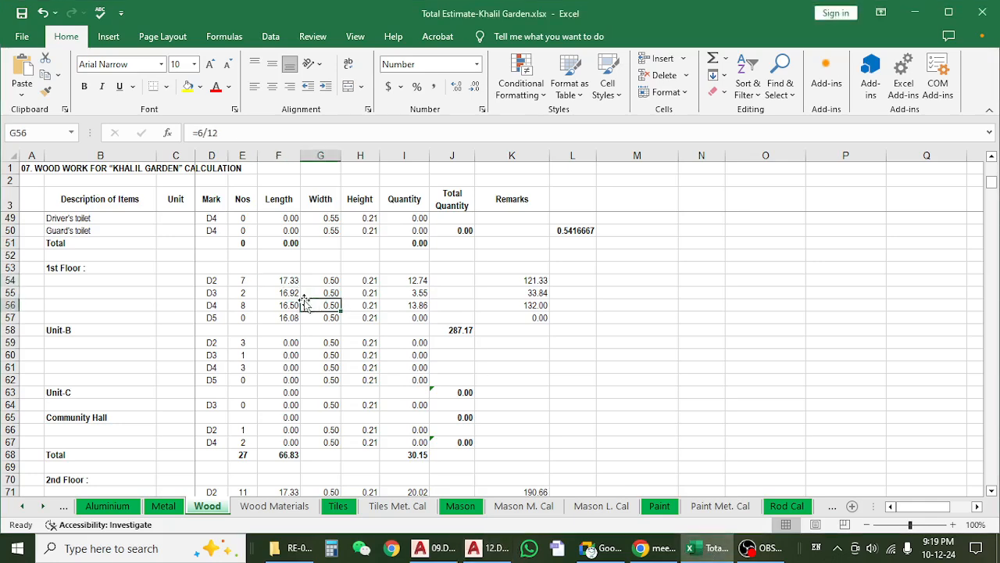
pyautogui.scroll(-2, 224, 283)
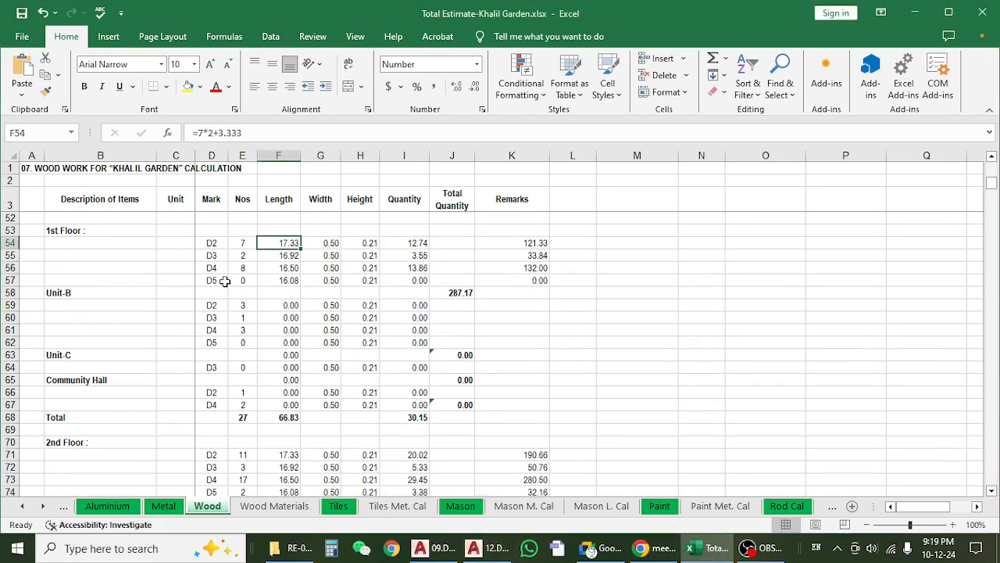
pyautogui.scroll(-1, 225, 281)
pyautogui.scroll(3, 225, 280)
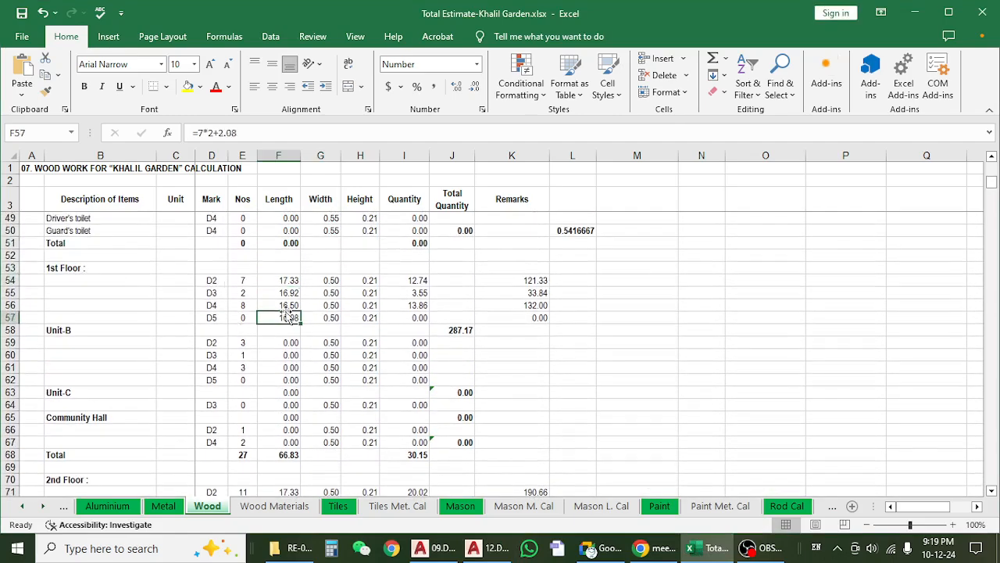
pyautogui.moveTo(279, 280); pyautogui.dragTo(289, 317)
pyautogui.moveTo(358, 284); pyautogui.dragTo(360, 320)
# Examine the length, width and height of the 1st Floor D2 door and the formula behind its quantity.
pyautogui.click(276, 282)
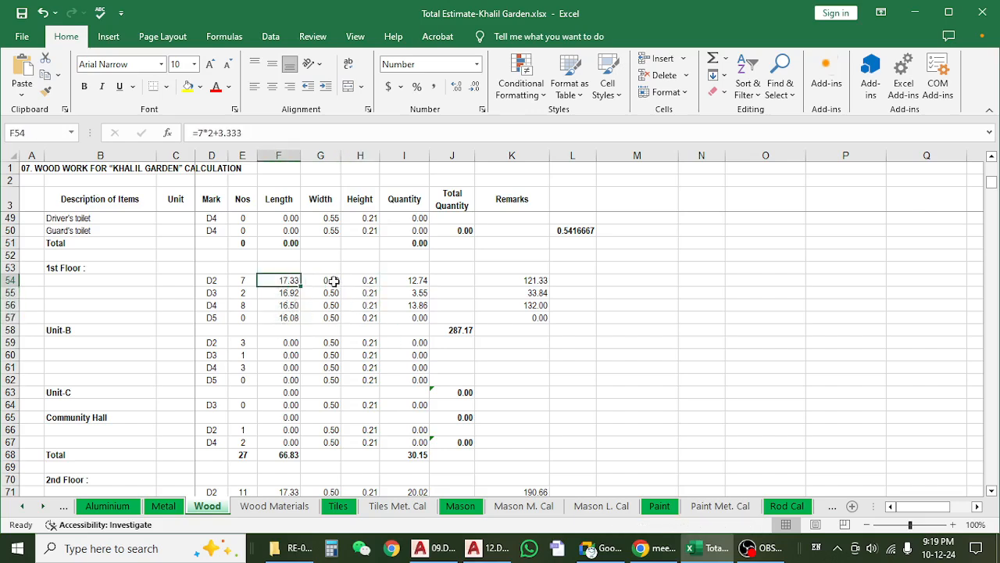
pyautogui.press('Right')
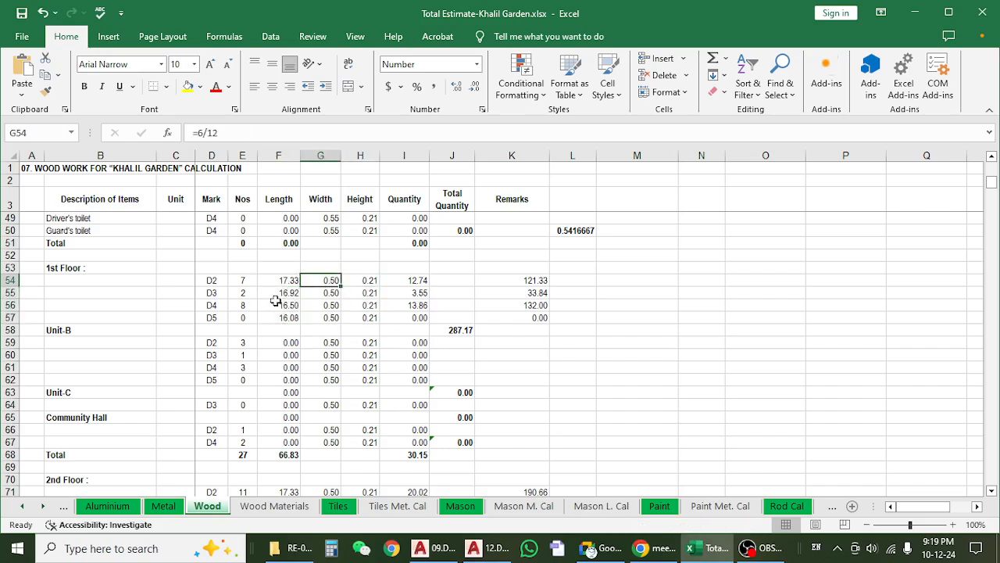
pyautogui.click(370, 282)
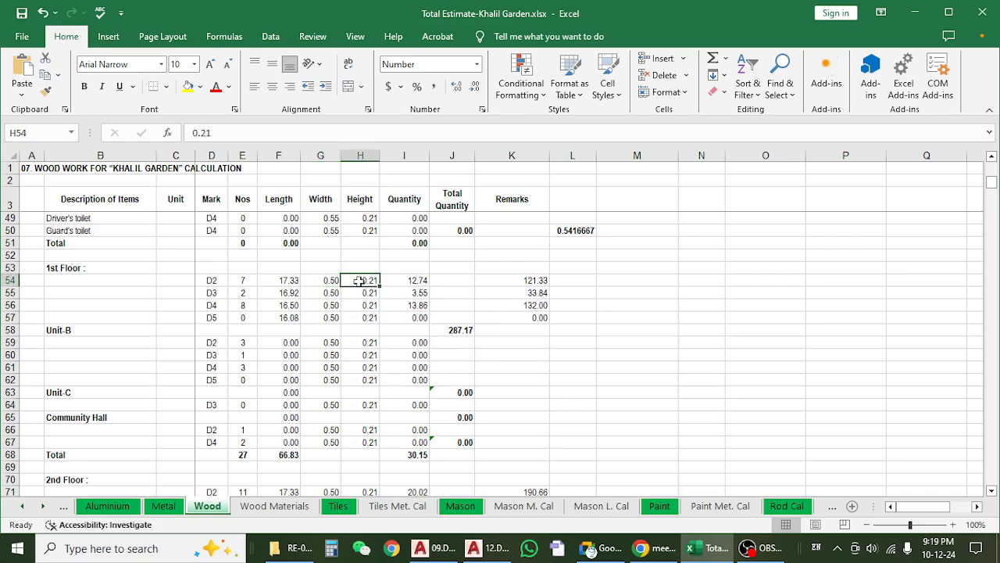
pyautogui.click(322, 285)
pyautogui.click(364, 284)
pyautogui.click(398, 284)
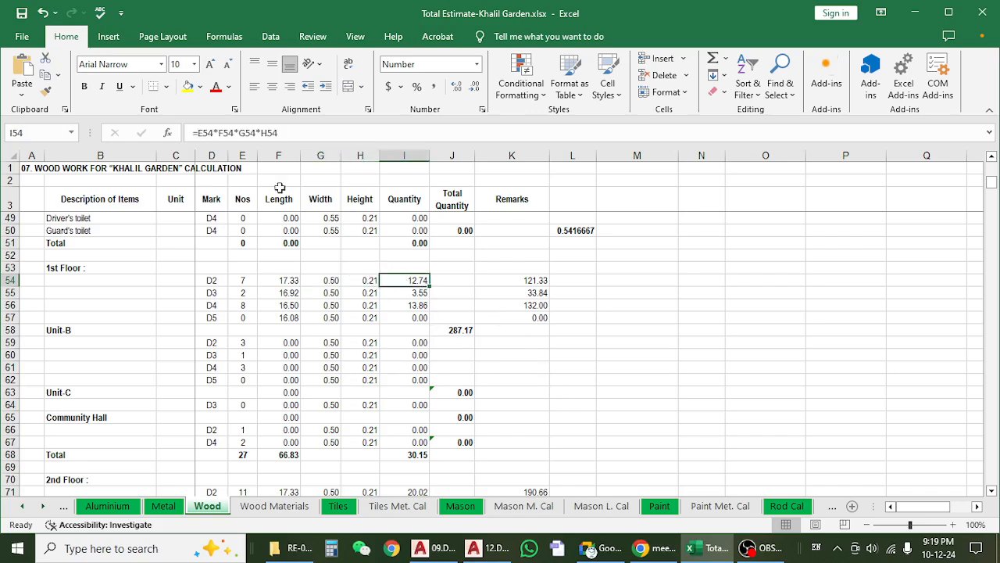
# Examine the formulas behind the 1st Floor D2 quantity and the floor's total length and total Nos.
pyautogui.click(346, 138)
pyautogui.press('Escape')
pyautogui.click(293, 456)
pyautogui.click(265, 133)
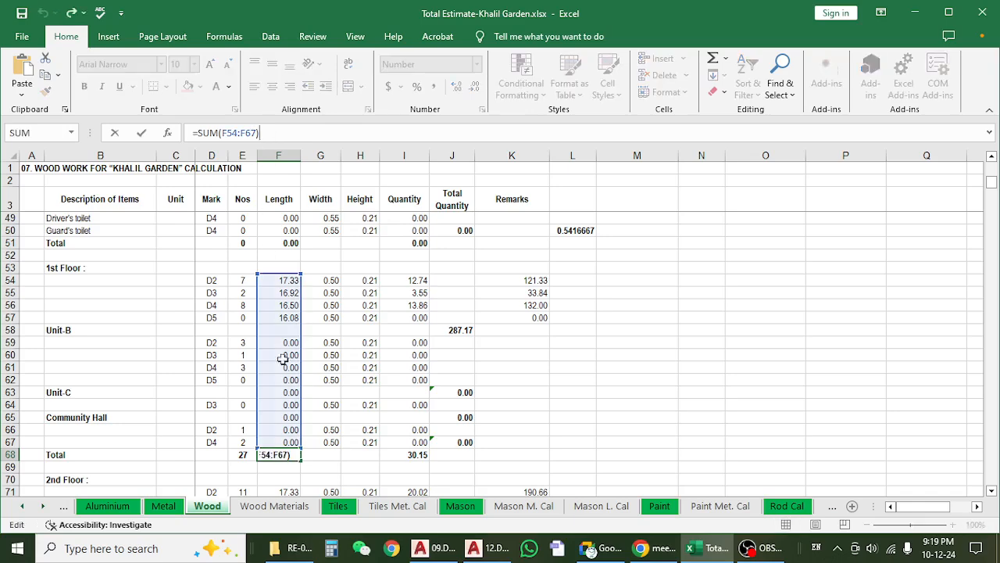
pyautogui.press('Escape')
pyautogui.click(243, 454)
pyautogui.click(258, 134)
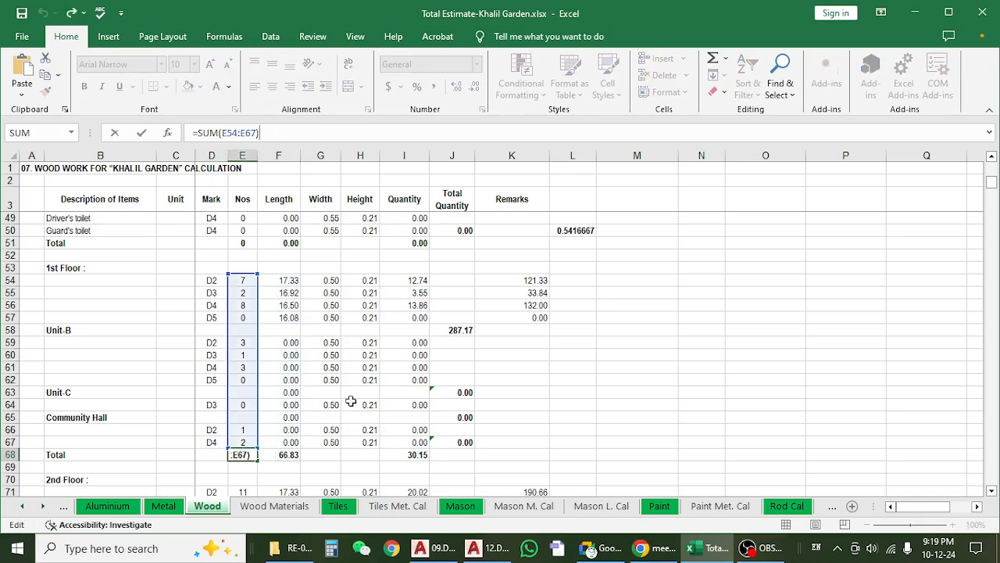
pyautogui.press('Escape')
# Recheck which rows the 1st Floor total length formula adds up.
pyautogui.click(294, 457)
pyautogui.click(297, 136)
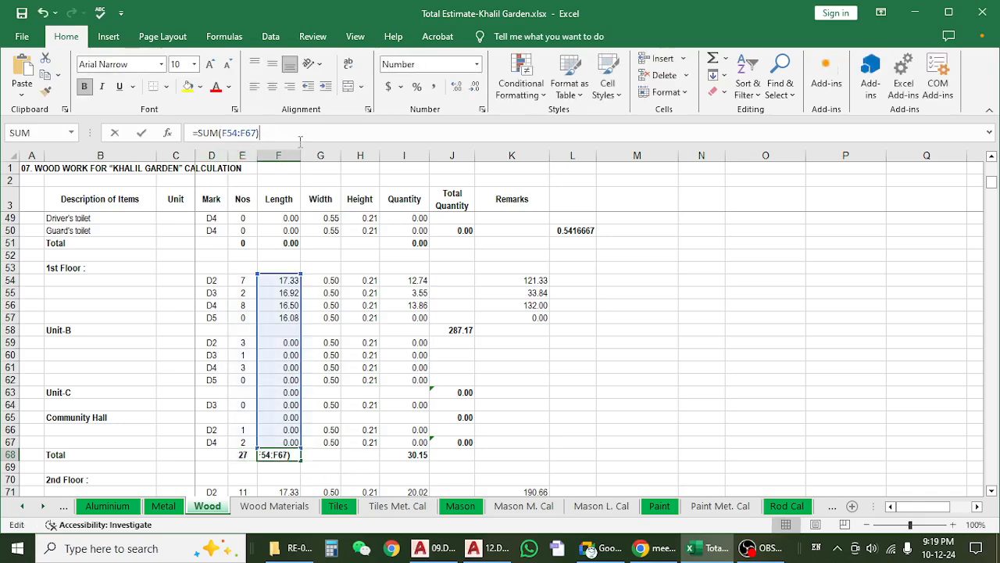
pyautogui.press('Escape')
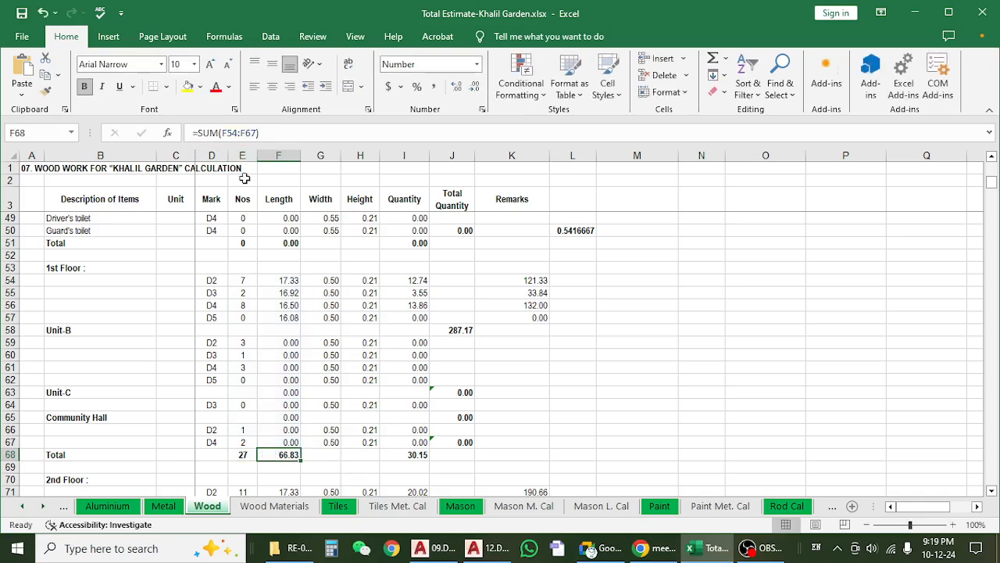
pyautogui.click(297, 134)
pyautogui.press('Escape')
pyautogui.scroll(-2, 357, 390)
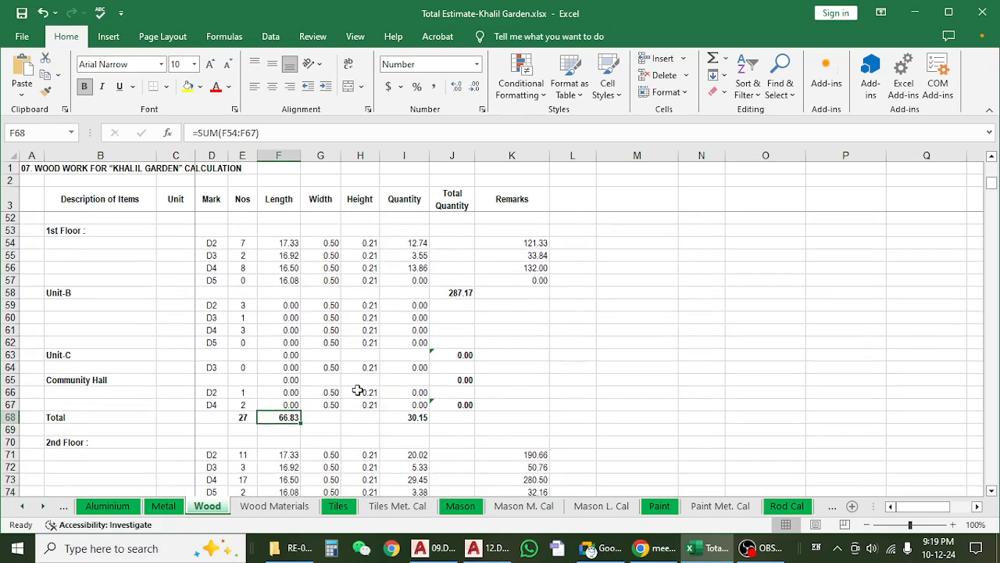
pyautogui.scroll(2, 375, 375)
# Trace the 1st Floor total quantity formula in J58 and the D2 remarks formula that feeds it.
pyautogui.click(464, 331)
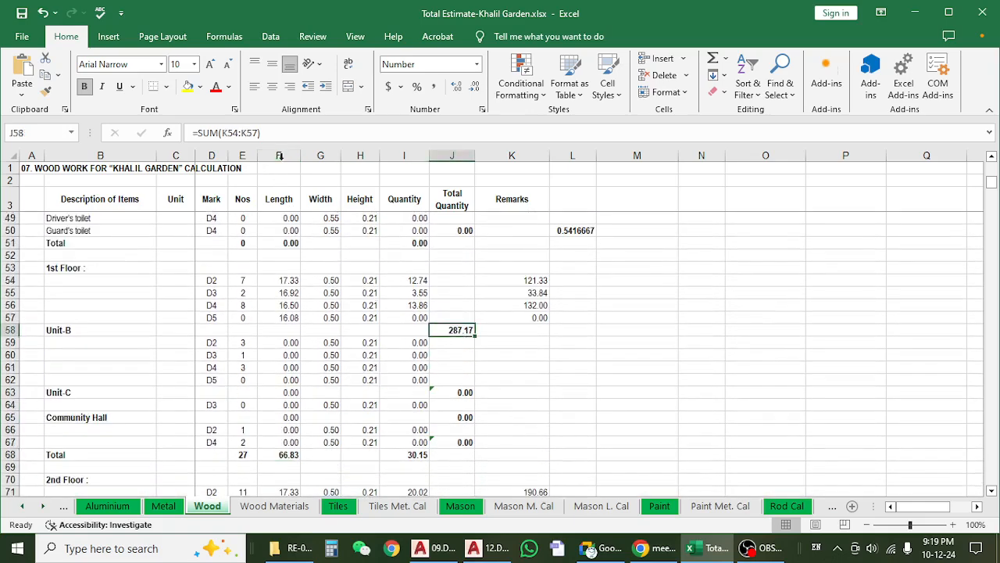
pyautogui.click(290, 133)
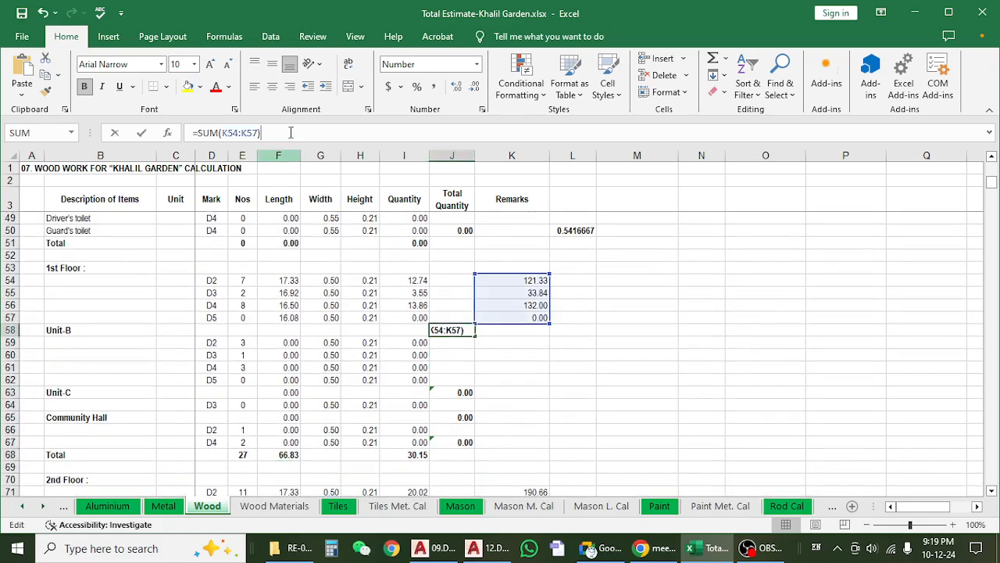
pyautogui.click(531, 279)
pyautogui.click(297, 137)
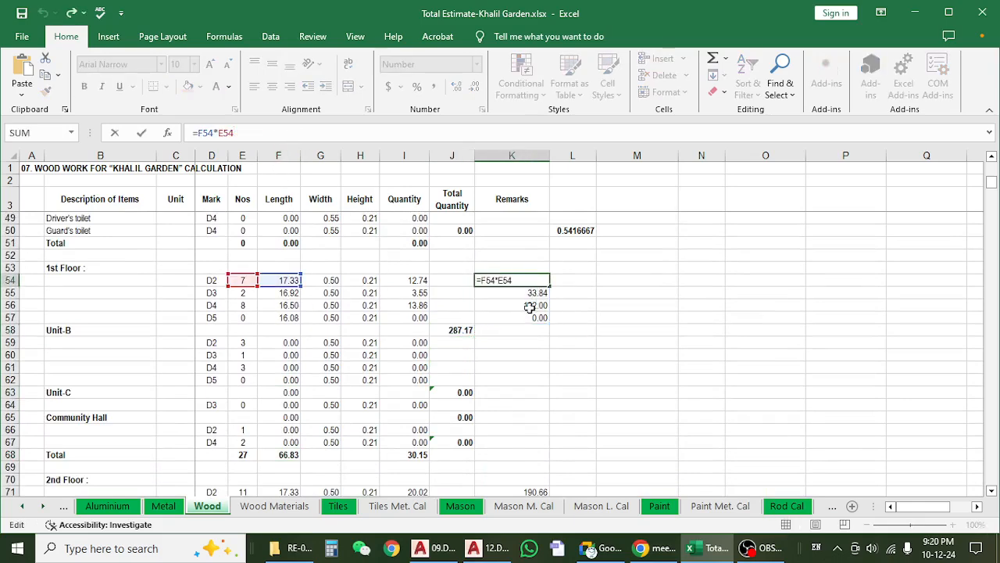
pyautogui.press('Escape')
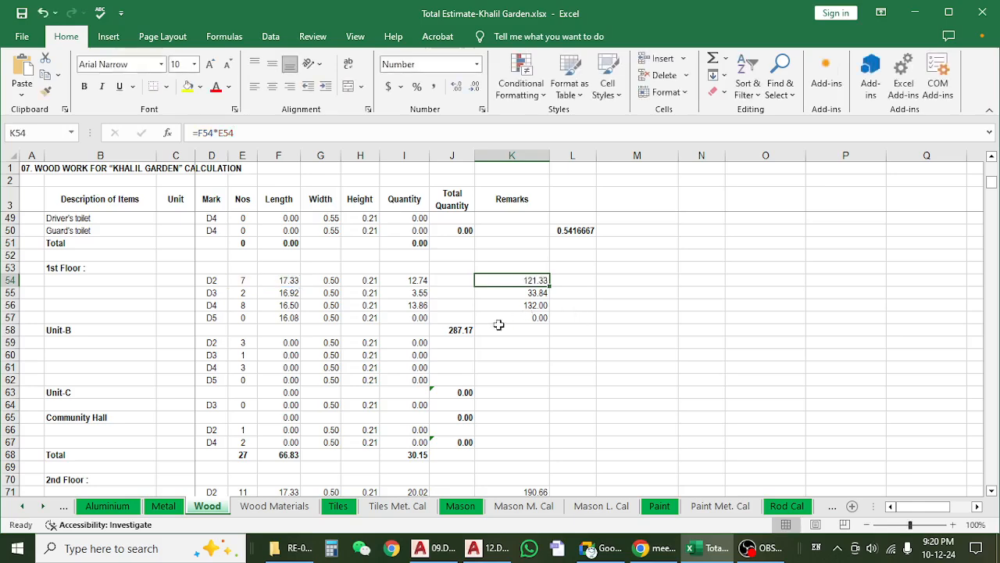
pyautogui.click(461, 329)
pyautogui.moveTo(289, 155); pyautogui.dragTo(331, 136)
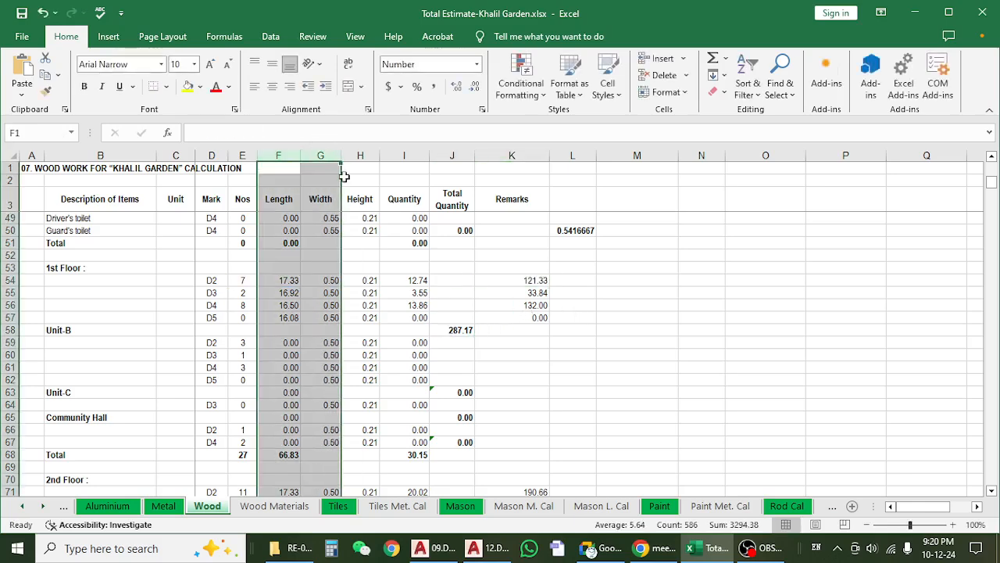
pyautogui.click(465, 330)
# Examine the formula behind the total quantity in the 1st Floor Unit-C row.
pyautogui.scroll(-2, 469, 329)
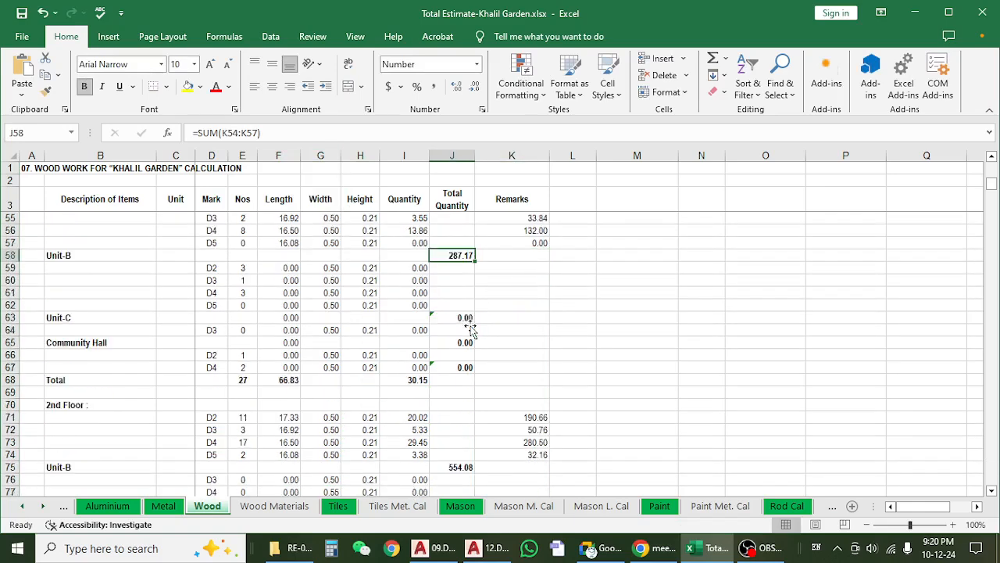
pyautogui.click(464, 319)
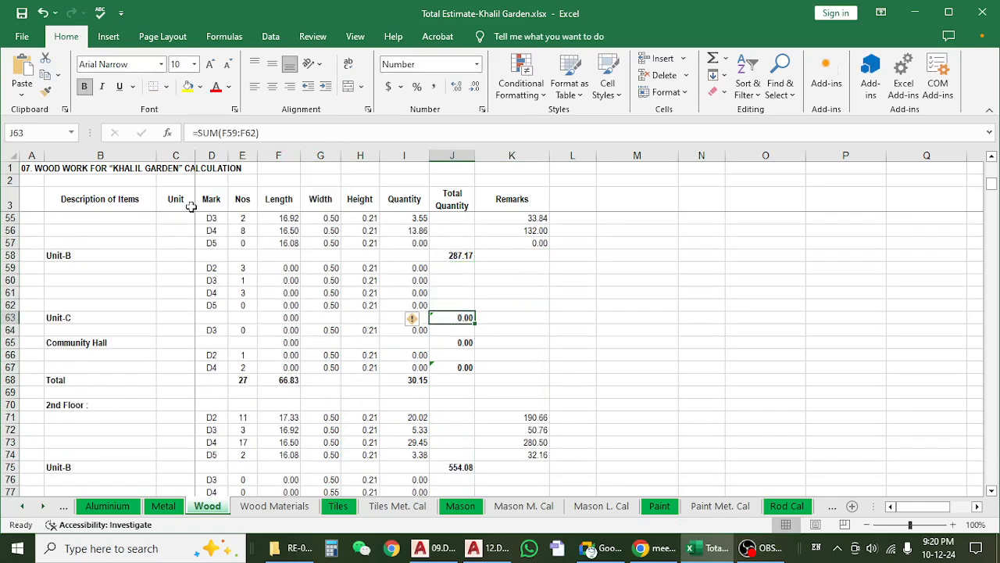
pyautogui.click(260, 136)
pyautogui.press('Escape')
pyautogui.scroll(2, 230, 328)
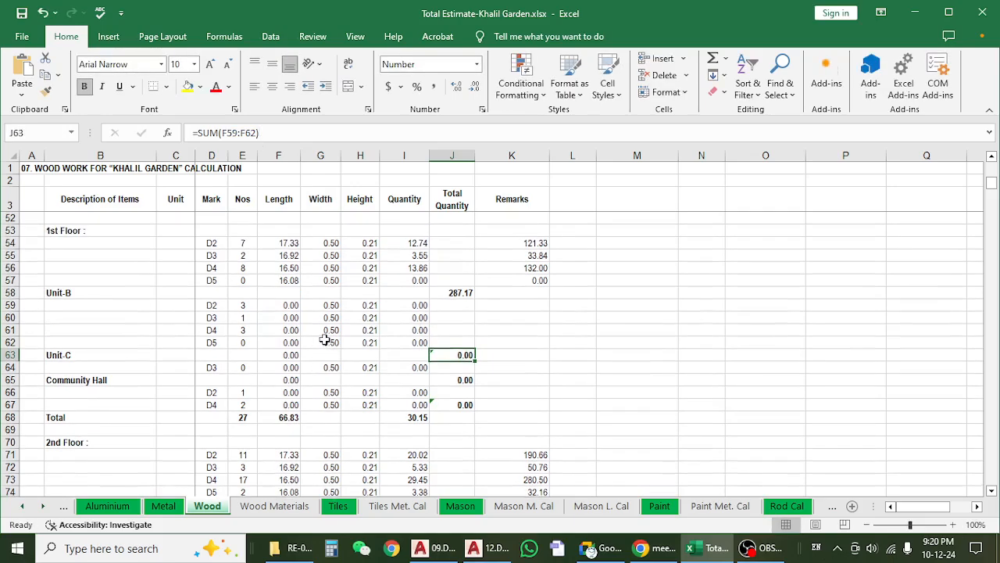
# Check the 1st Floor D3 width formula and compare the floor's entries with the 2nd Floor rows.
pyautogui.click(309, 292)
pyautogui.scroll(-2, 309, 290)
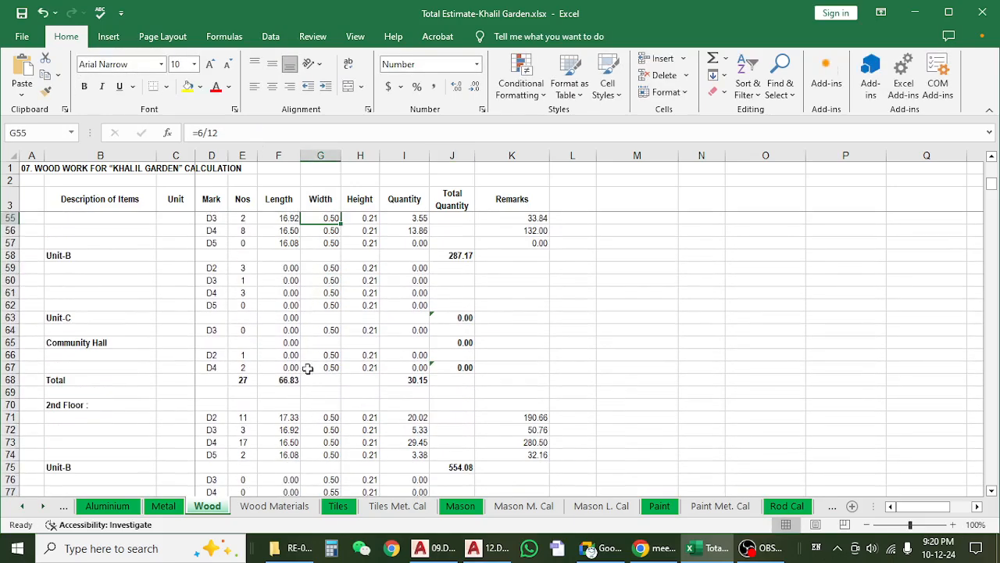
pyautogui.scroll(-2, 281, 387)
pyautogui.scroll(2, 283, 384)
pyautogui.scroll(-2, 283, 386)
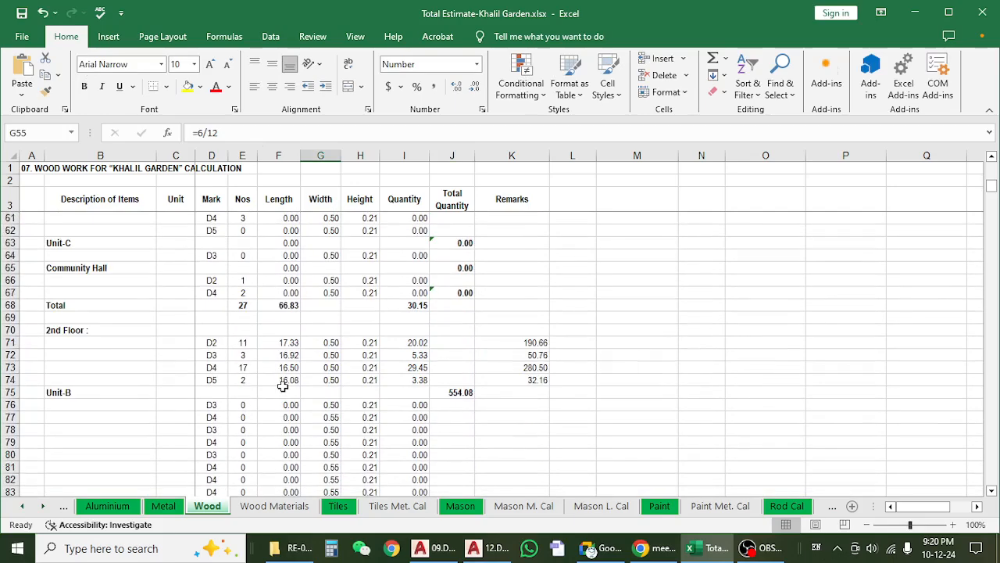
pyautogui.scroll(2, 280, 329)
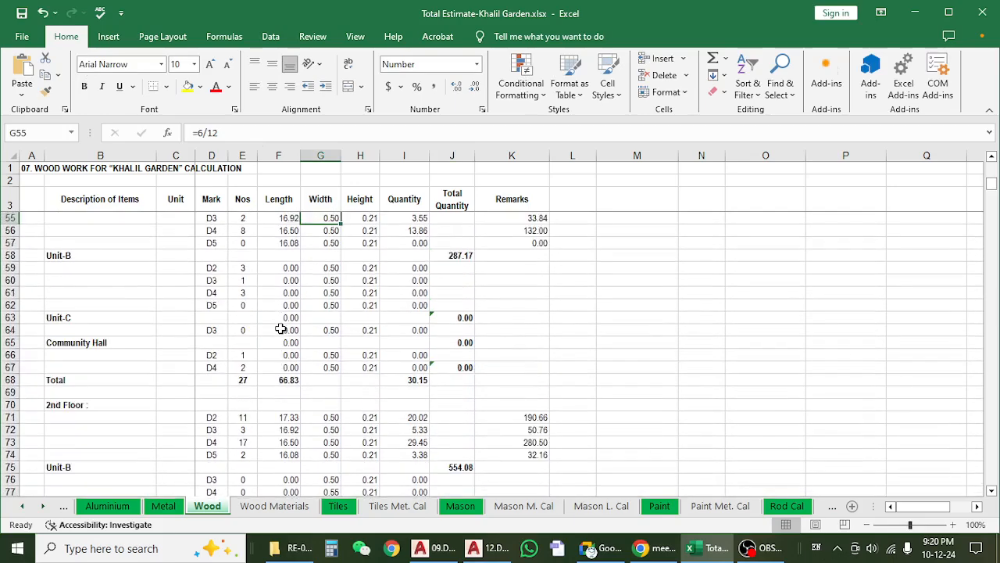
pyautogui.scroll(1, 280, 329)
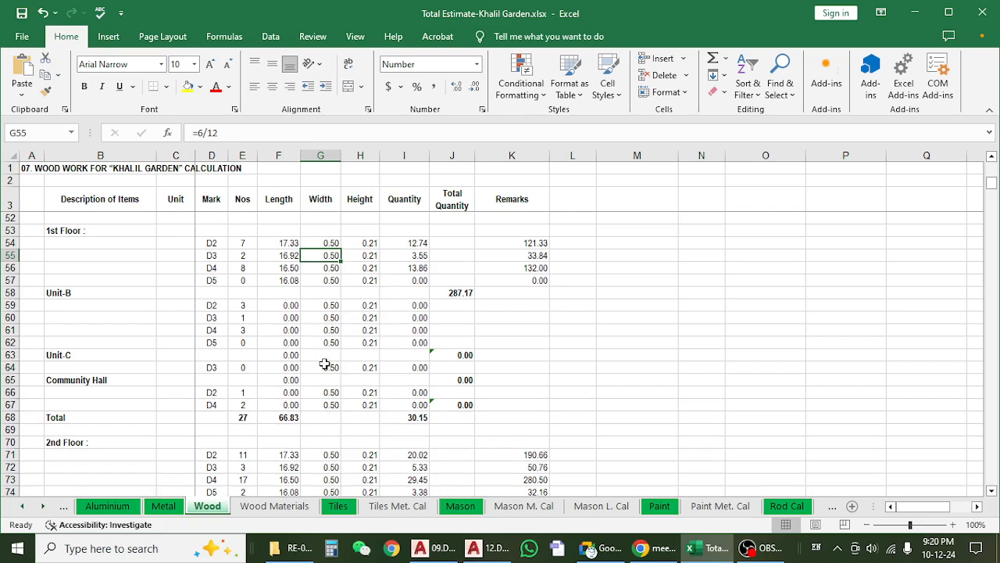
# Clear the 1st Floor Nos entries in E59:E67 and copy the 0 from D5 into the Unit-B rows D2 to D5.
pyautogui.moveTo(242, 305); pyautogui.dragTo(242, 402)
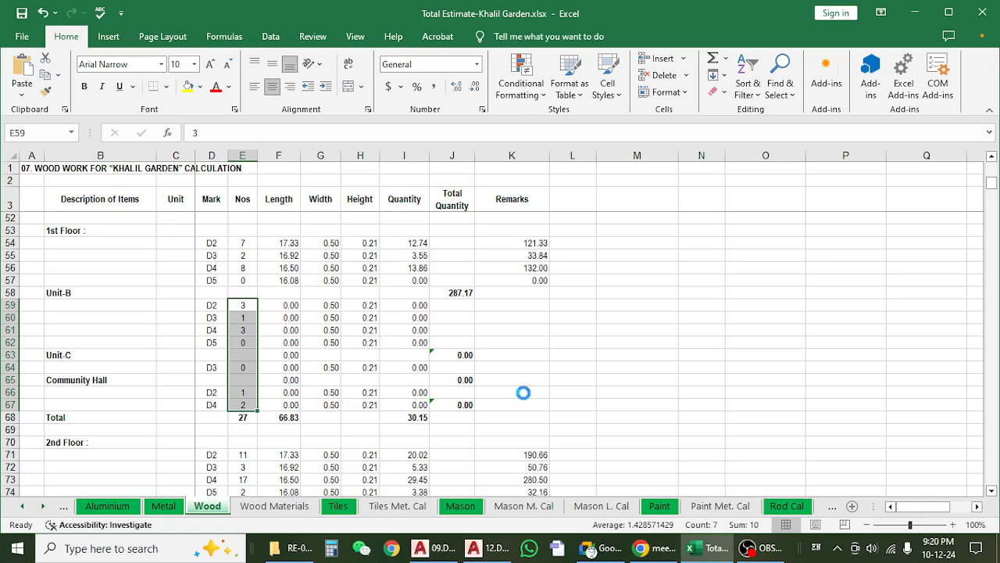
pyautogui.press('Delete')
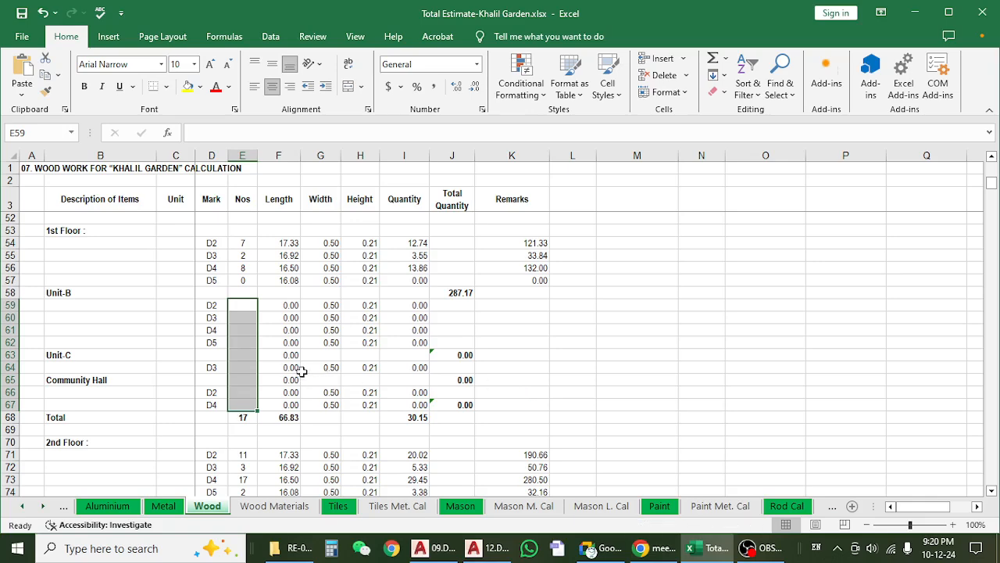
pyautogui.press('Up')
pyautogui.press('Up')
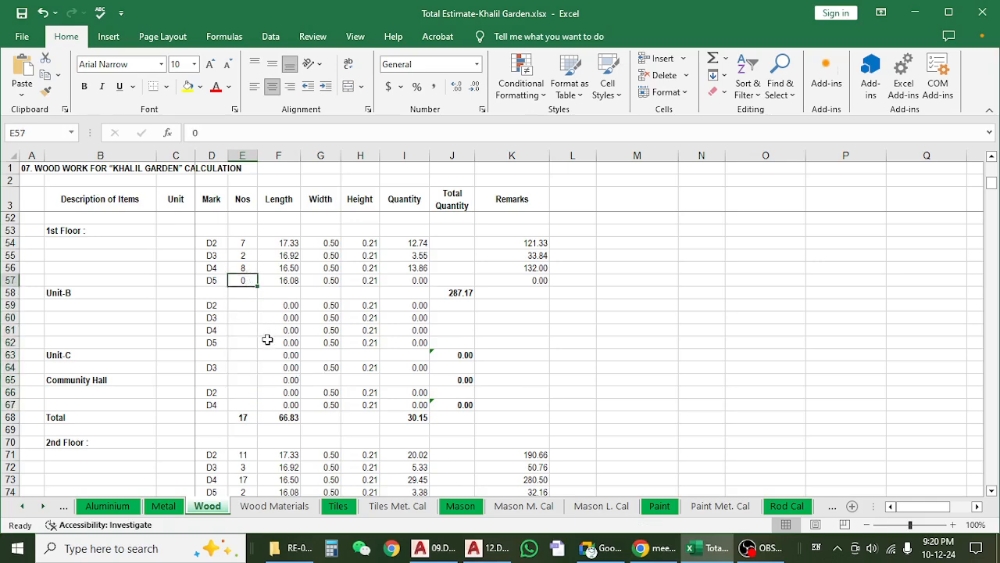
pyautogui.hotkey('ctrl', 'c')
pyautogui.moveTo(243, 306); pyautogui.dragTo(246, 342)
pyautogui.hotkey('ctrl', 'v')
# Paste 0 as the Nos for Unit-C's D3 and Community Hall's D2 and D4 on the 1st Floor.
pyautogui.click(242, 367)
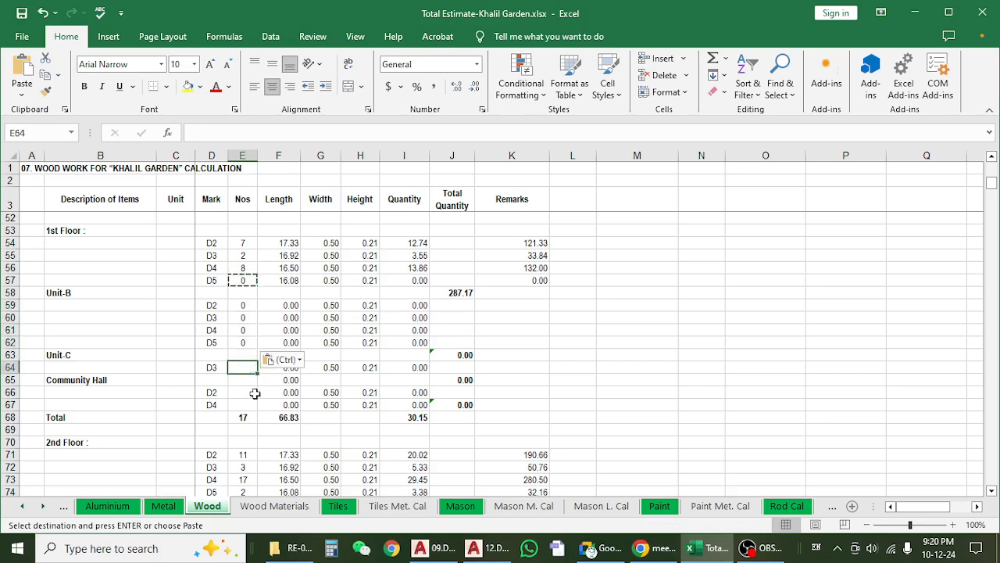
pyautogui.hotkey('ctrl', 'v')
pyautogui.moveTo(249, 394); pyautogui.dragTo(245, 404)
pyautogui.hotkey('ctrl', 'v')
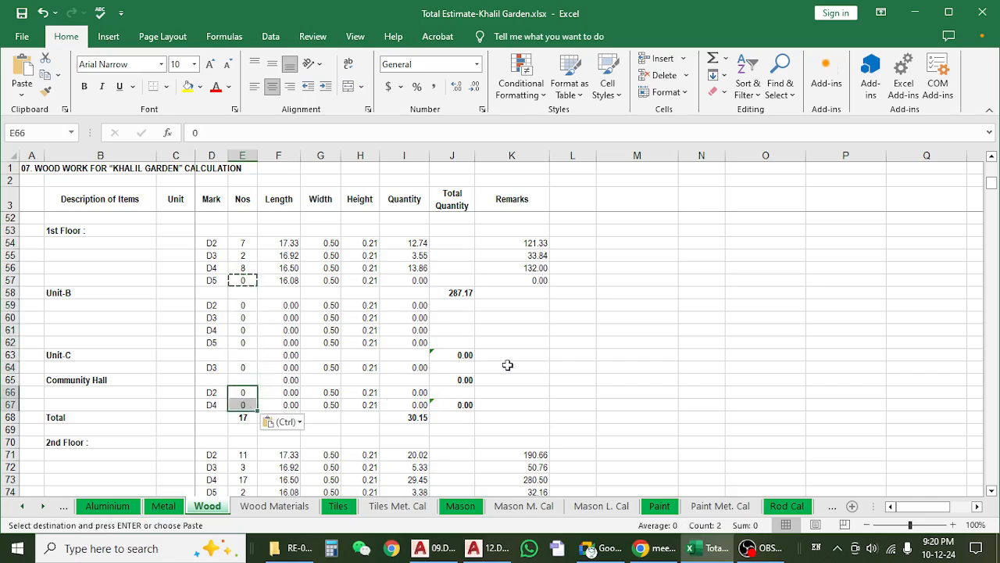
pyautogui.press('Escape')
# Review the 1st Floor unit rows and check the Nos of doors D2 to D5.
pyautogui.click(211, 393)
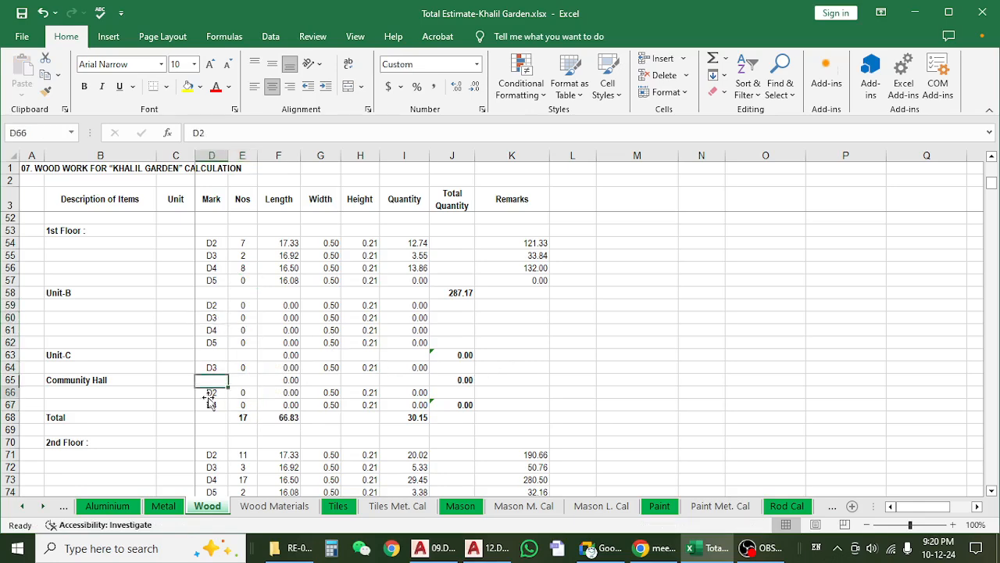
pyautogui.click(11, 292)
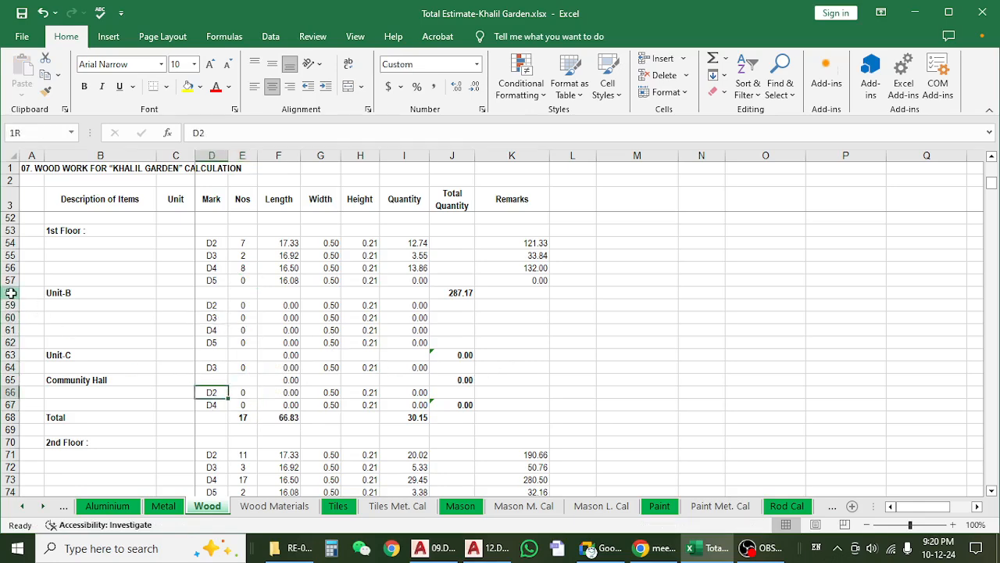
pyautogui.click(234, 344)
pyautogui.click(244, 252)
pyautogui.moveTo(245, 243); pyautogui.dragTo(245, 280)
# Check the 2nd Floor Nos for doors D2 to D5 and the total quantity formula in J75.
pyautogui.scroll(-3, 256, 303)
pyautogui.scroll(-2, 257, 306)
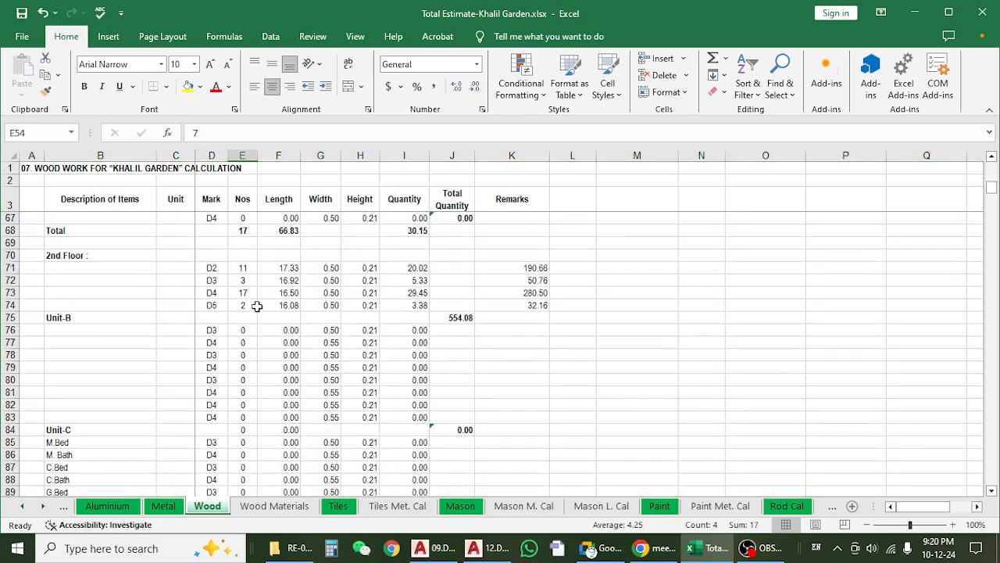
pyautogui.click(243, 271)
pyautogui.click(247, 328)
pyautogui.scroll(-2, 251, 304)
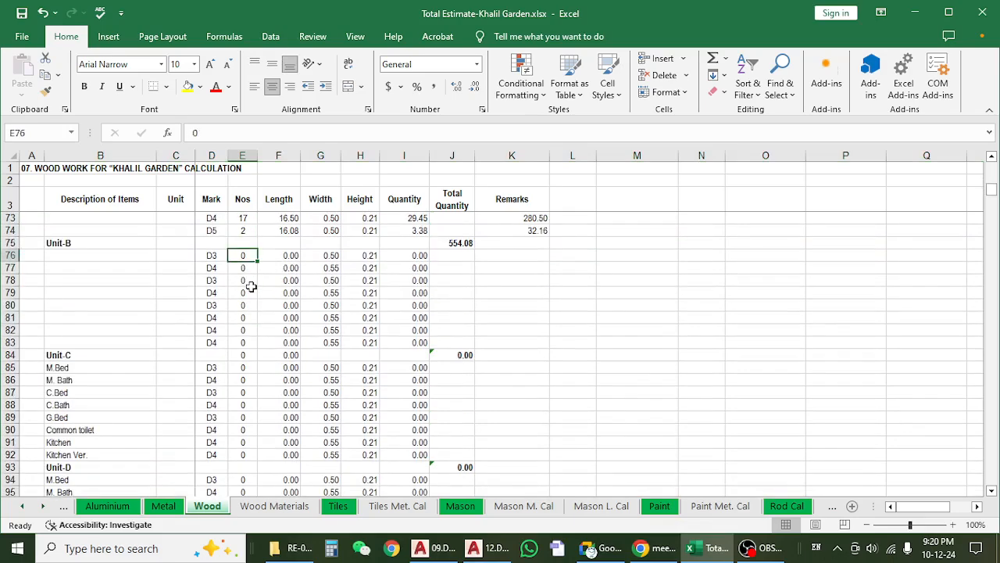
pyautogui.scroll(2, 250, 305)
pyautogui.moveTo(243, 269); pyautogui.dragTo(246, 305)
pyautogui.click(458, 326)
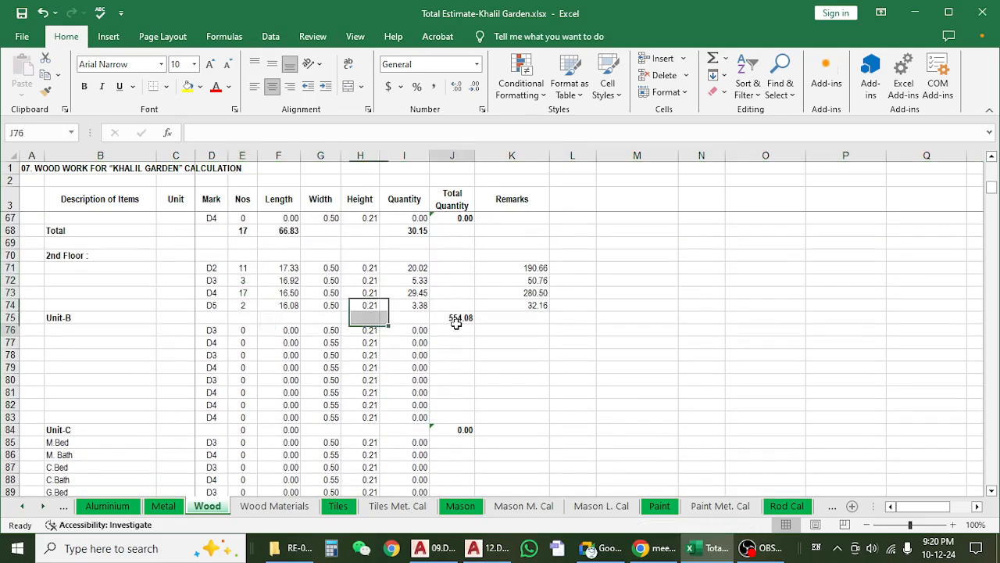
pyautogui.click(461, 320)
# Look through the 2nd Floor Unit-B, Unit-C and Unit-D rows, checking room descriptions, door marks and the M. Bath quantity formula.
pyautogui.scroll(-6, 305, 326)
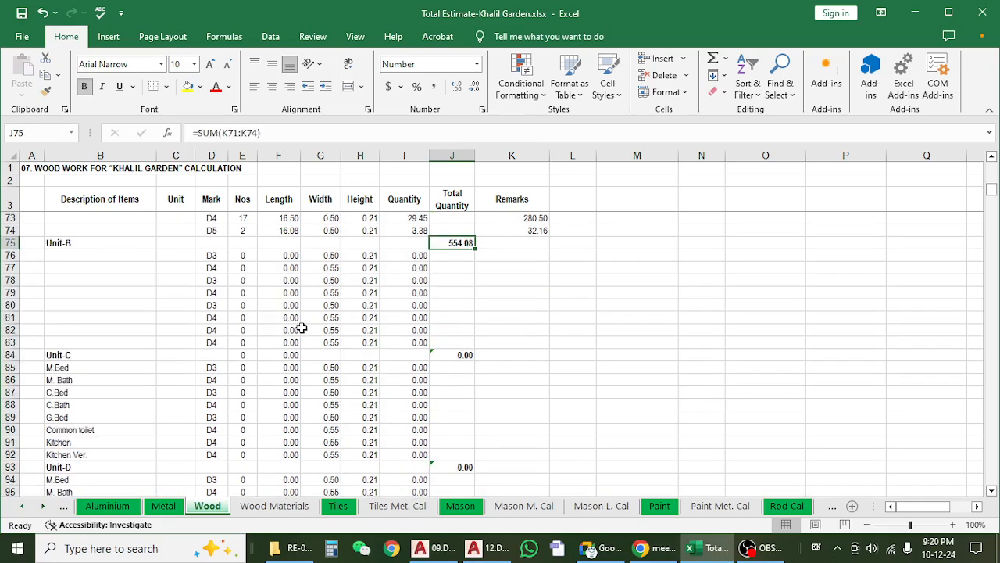
pyautogui.scroll(-1, 302, 328)
pyautogui.scroll(3, 302, 328)
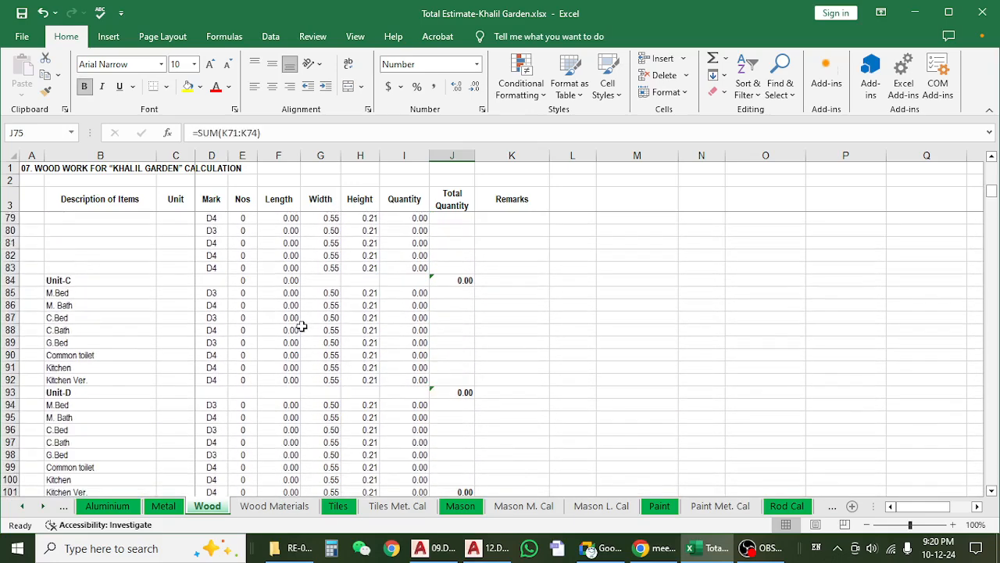
pyautogui.click(133, 293)
pyautogui.click(132, 339)
pyautogui.click(213, 292)
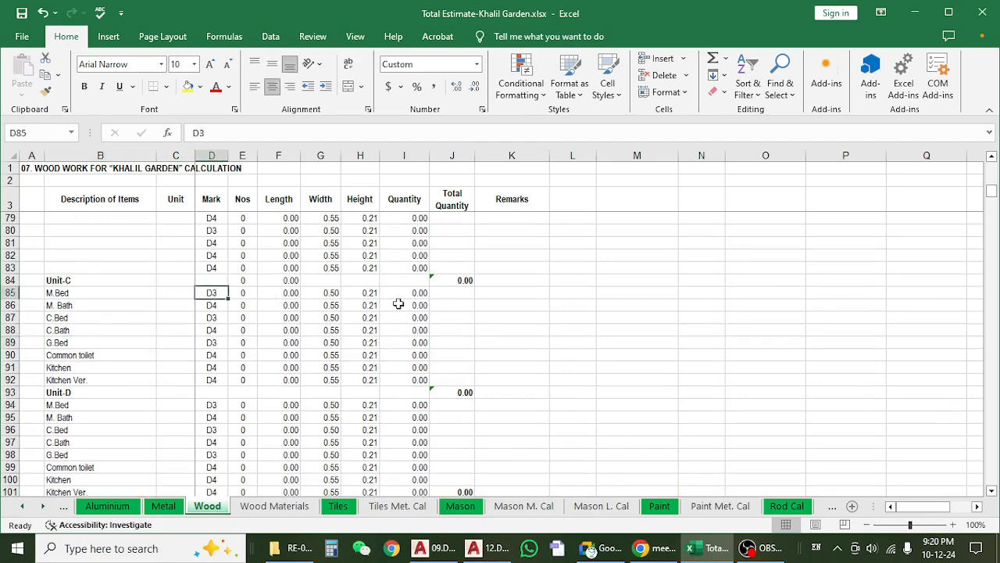
pyautogui.click(400, 304)
pyautogui.scroll(-2, 352, 338)
pyautogui.scroll(6, 353, 338)
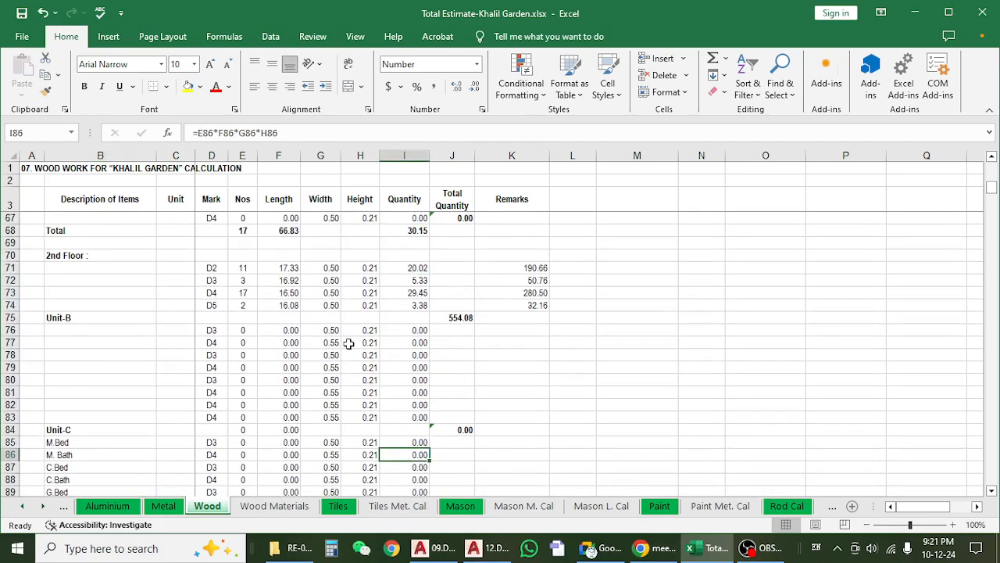
# Check the 2nd Floor length entries for doors D2 to D5.
pyautogui.click(280, 268)
pyautogui.moveTo(280, 268); pyautogui.dragTo(279, 303)
pyautogui.scroll(-3, 312, 320)
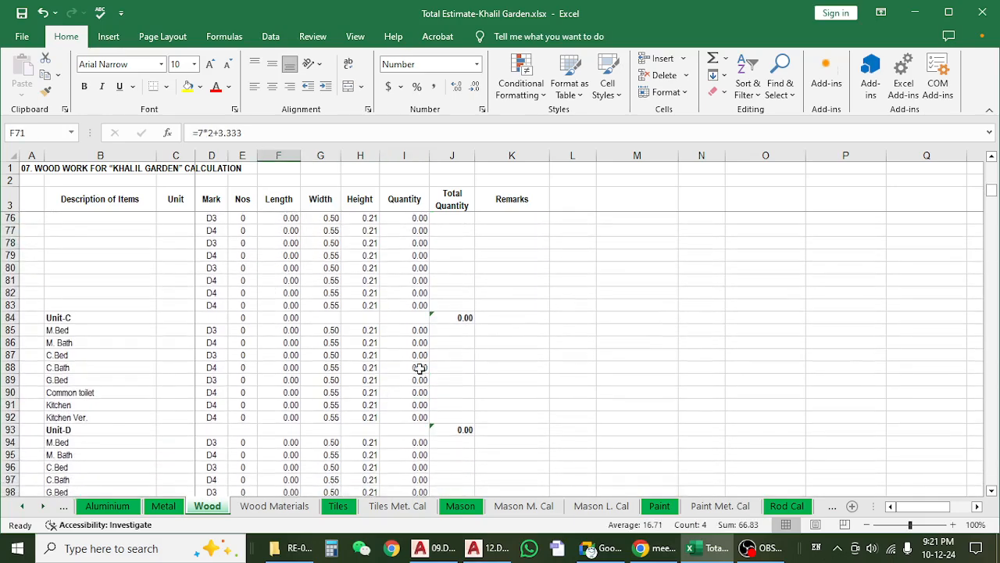
# Check the 2nd Floor C.Bath quantity formula and compare the 3rd Floor door entries with the 1st Floor ones.
pyautogui.click(405, 367)
pyautogui.scroll(-5, 352, 395)
pyautogui.scroll(-2, 351, 393)
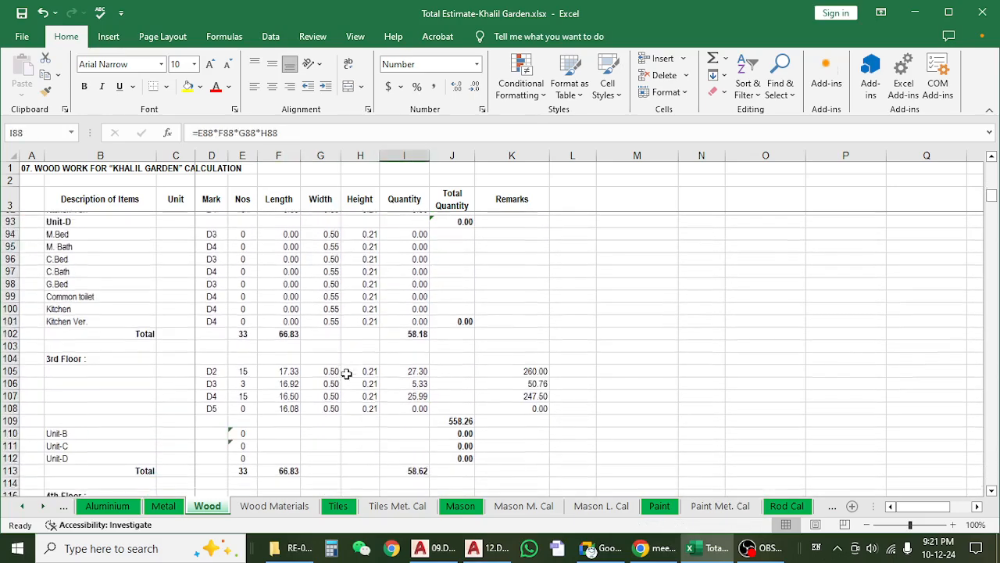
pyautogui.scroll(-5, 344, 370)
pyautogui.scroll(18, 344, 370)
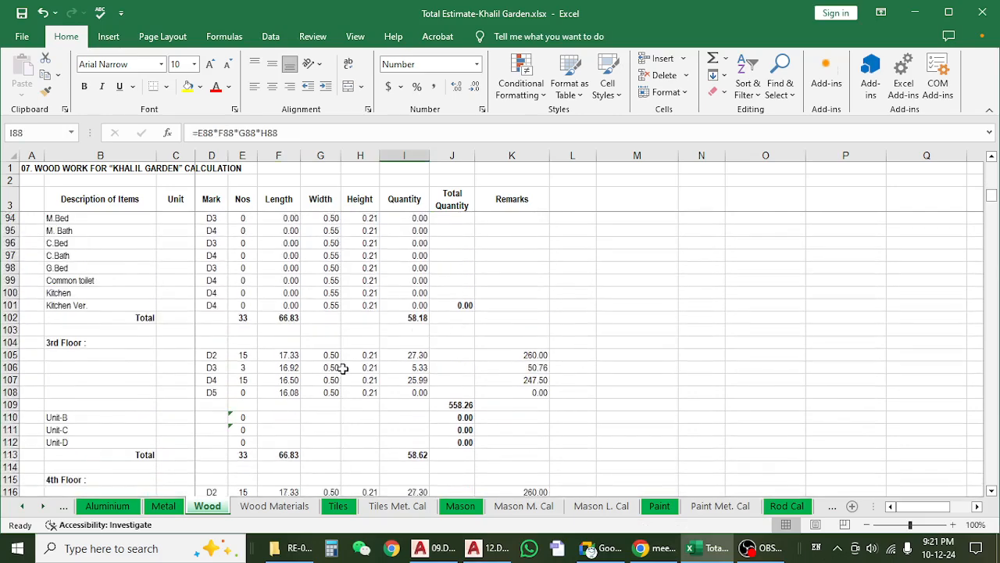
pyautogui.scroll(2, 343, 369)
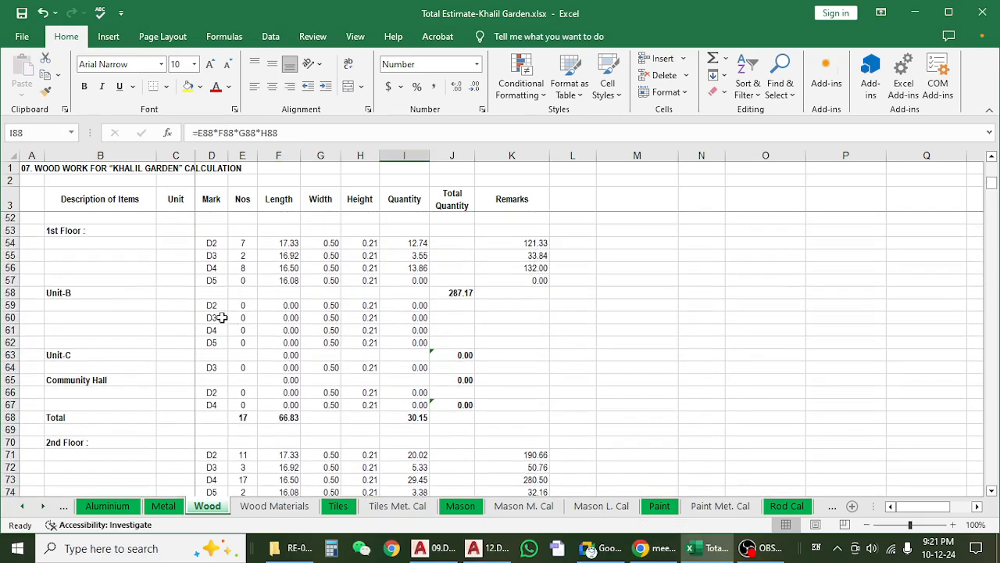
# Check the 1st Floor length, width and height entries for internal doors D2 to D5.
pyautogui.click(218, 313)
pyautogui.scroll(2, 235, 316)
pyautogui.scroll(2, 289, 310)
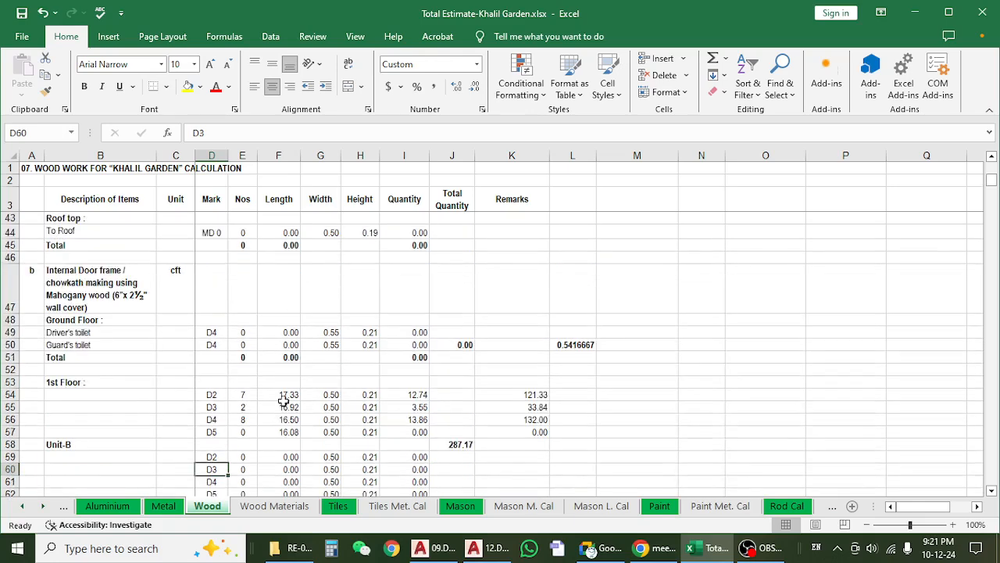
pyautogui.scroll(-2, 284, 400)
pyautogui.click(289, 305)
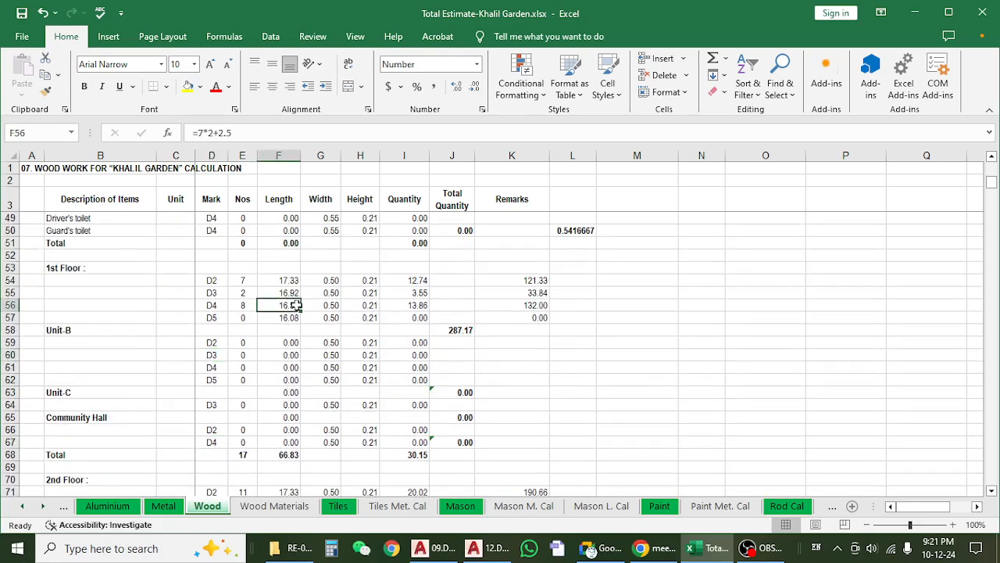
pyautogui.moveTo(328, 281); pyautogui.dragTo(327, 318)
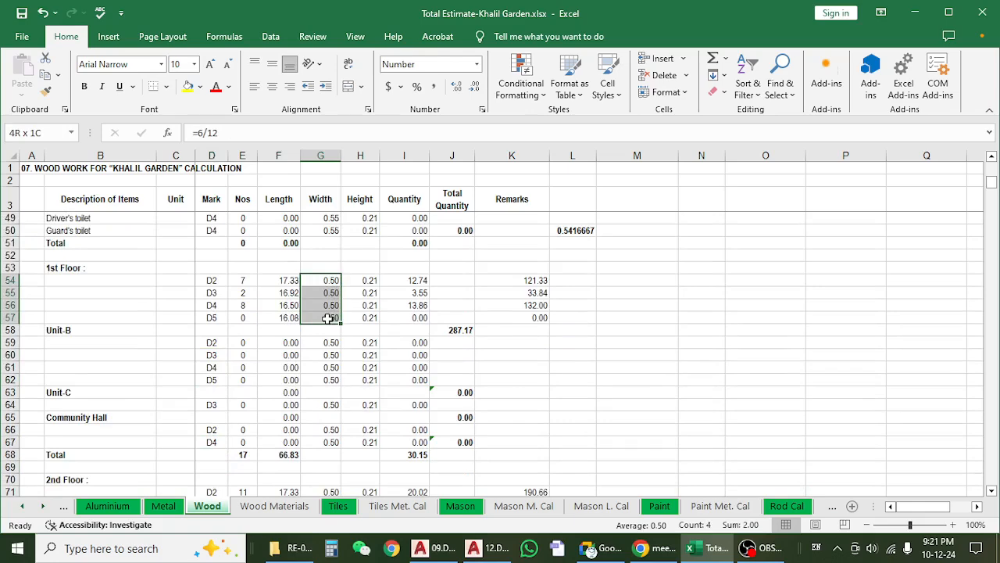
pyautogui.moveTo(364, 281); pyautogui.dragTo(367, 328)
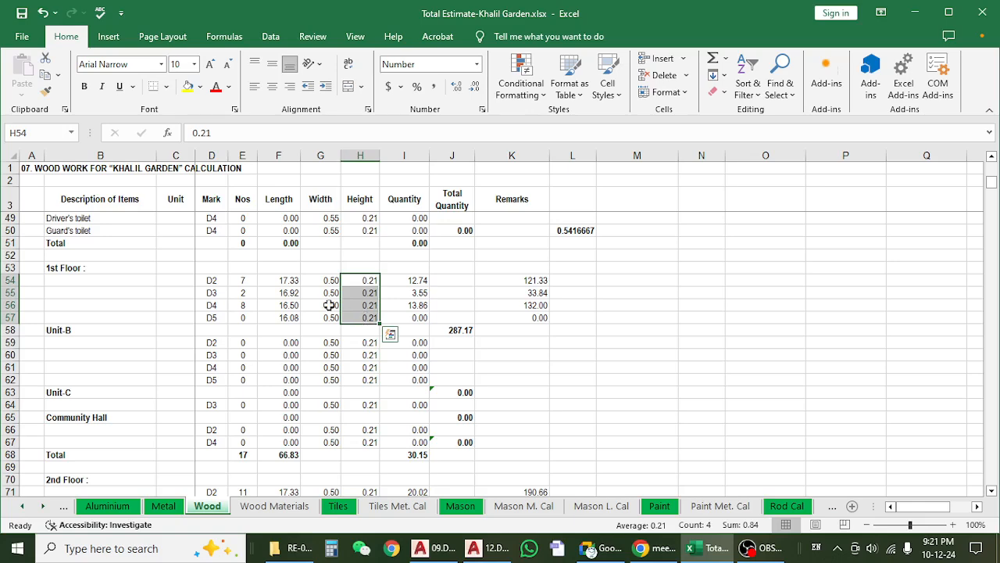
# Compare the wood section in the Mahogany internal door frame description with the 1st Floor Unit-B width and height entries.
pyautogui.scroll(3, 313, 301)
pyautogui.click(113, 333)
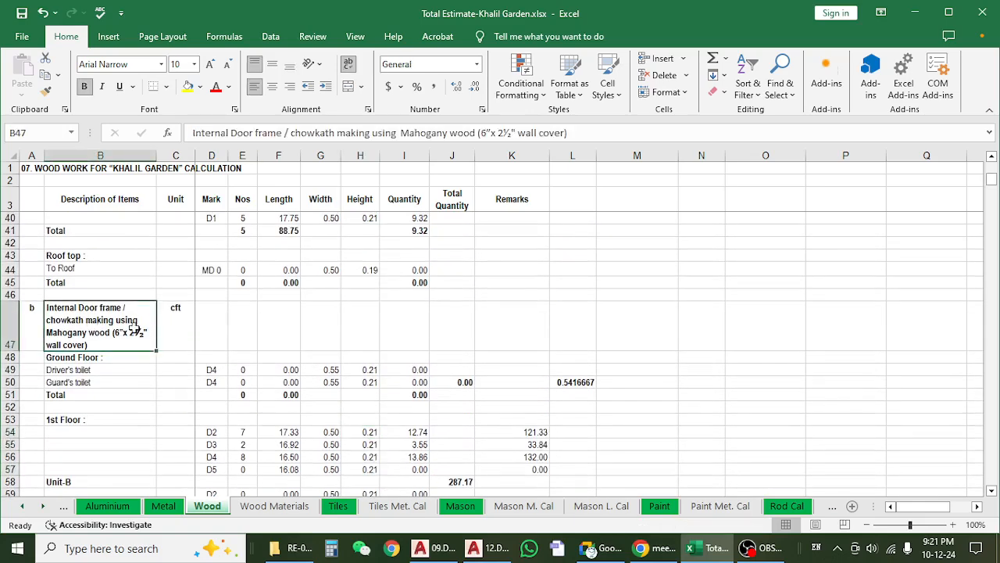
pyautogui.scroll(-4, 313, 336)
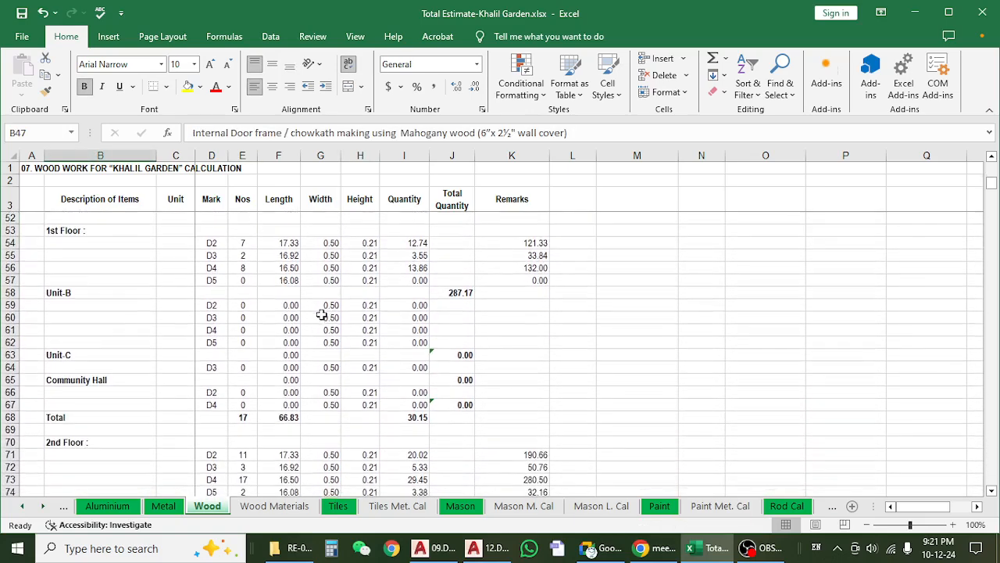
pyautogui.moveTo(321, 314); pyautogui.dragTo(328, 339)
pyautogui.click(365, 308)
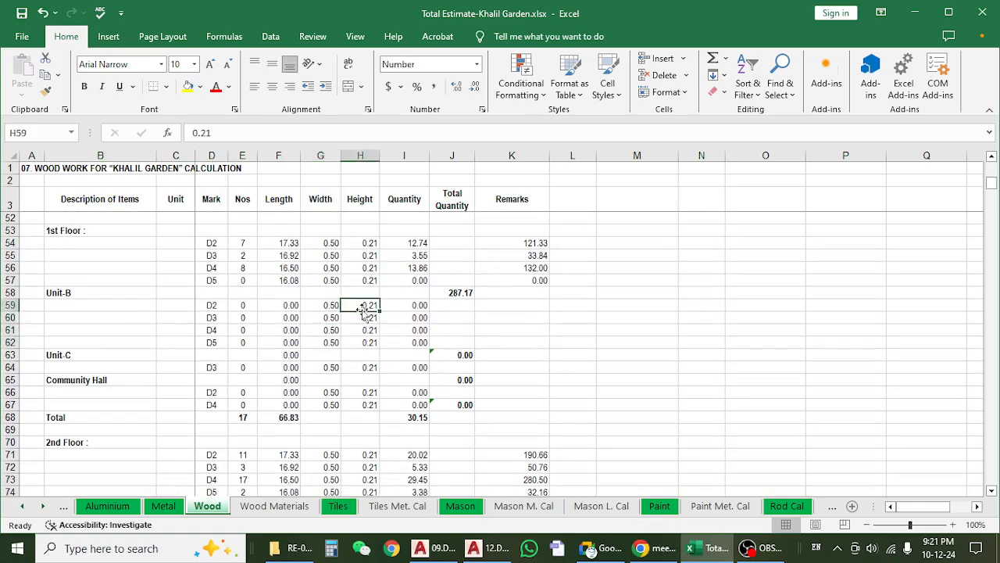
pyautogui.click(326, 306)
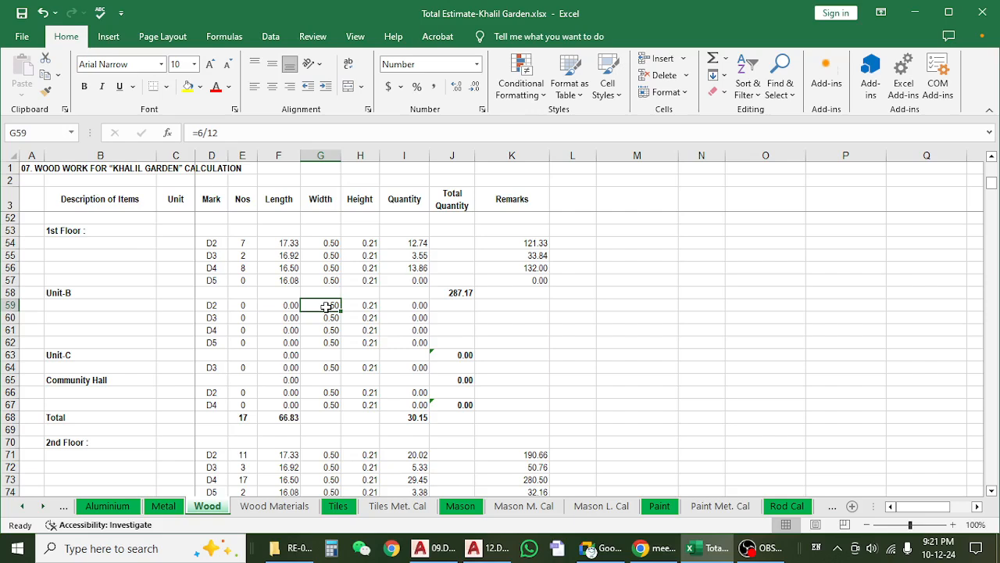
pyautogui.click(361, 308)
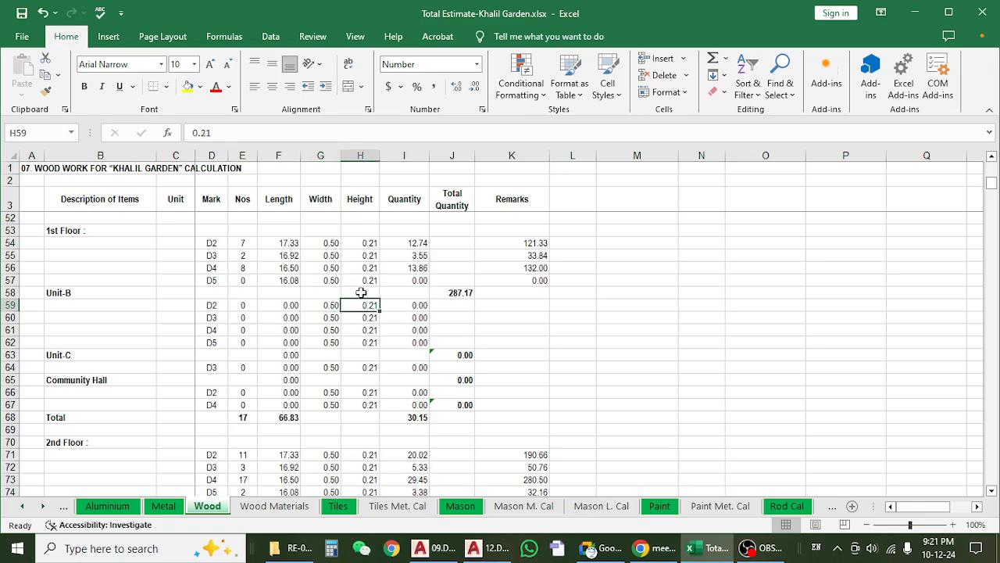
pyautogui.click(321, 306)
pyautogui.click(361, 308)
# Look through the 2nd Floor unit rows and the 3rd and 4th Floor door entries, checking the 3rd Floor Nos.
pyautogui.scroll(-3, 345, 322)
pyautogui.scroll(-2, 345, 322)
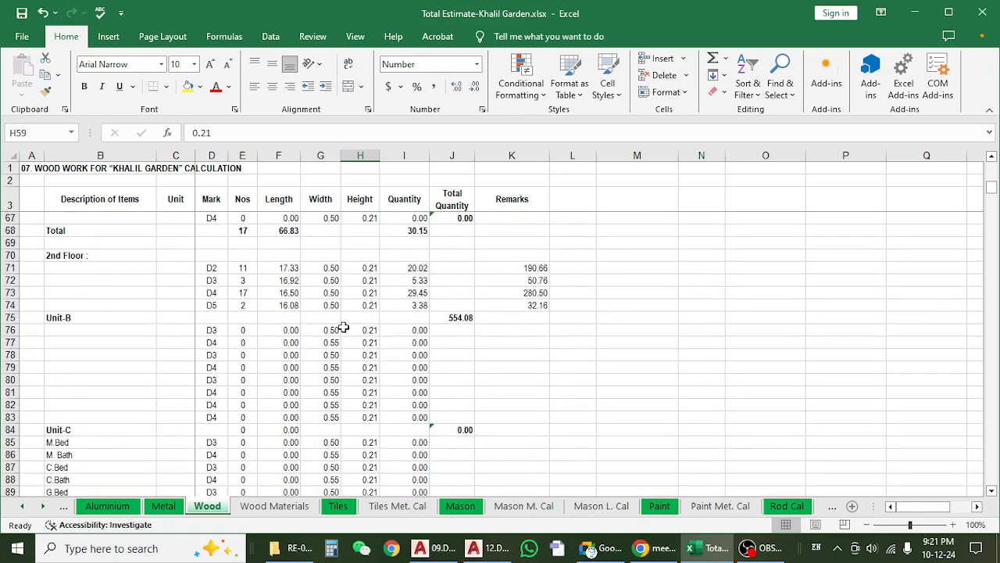
pyautogui.scroll(-9, 344, 327)
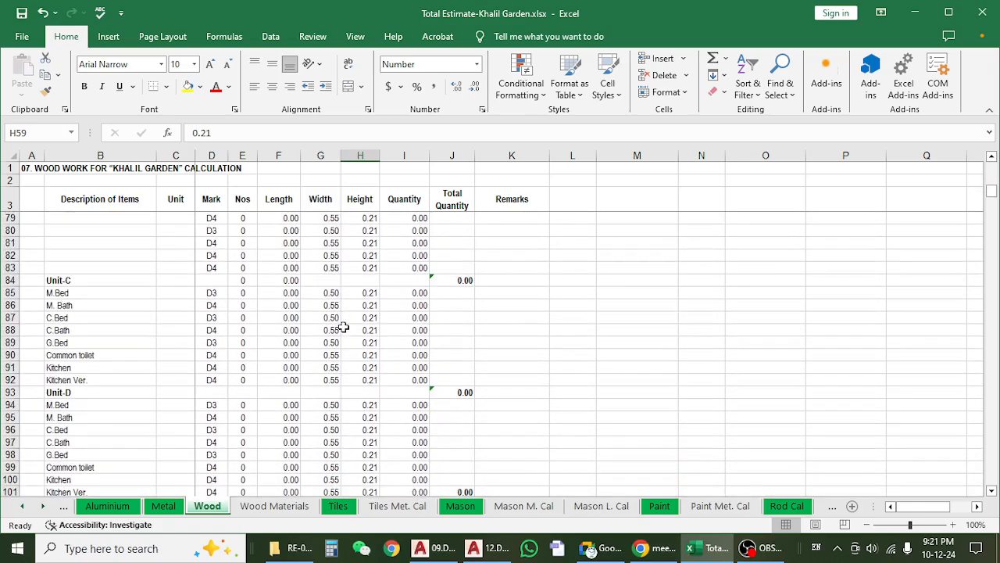
pyautogui.scroll(-1, 344, 326)
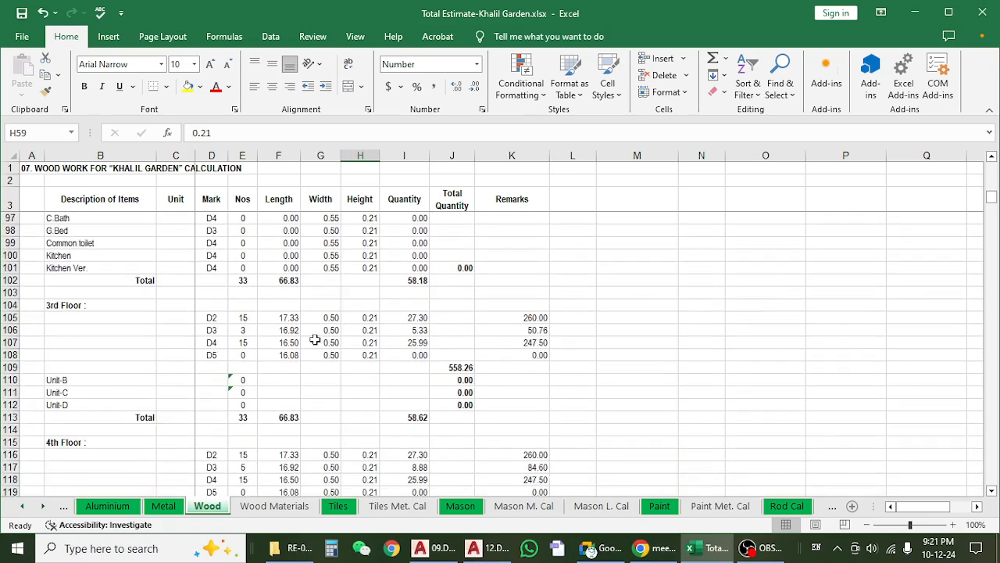
pyautogui.moveTo(260, 320); pyautogui.dragTo(249, 356)
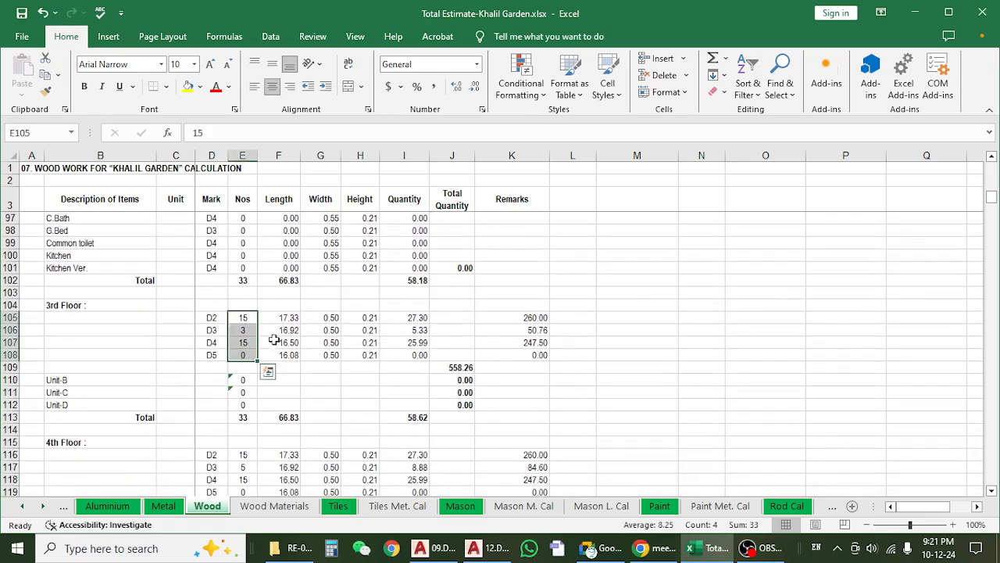
pyautogui.click(291, 327)
pyautogui.click(296, 366)
pyautogui.scroll(-1, 375, 352)
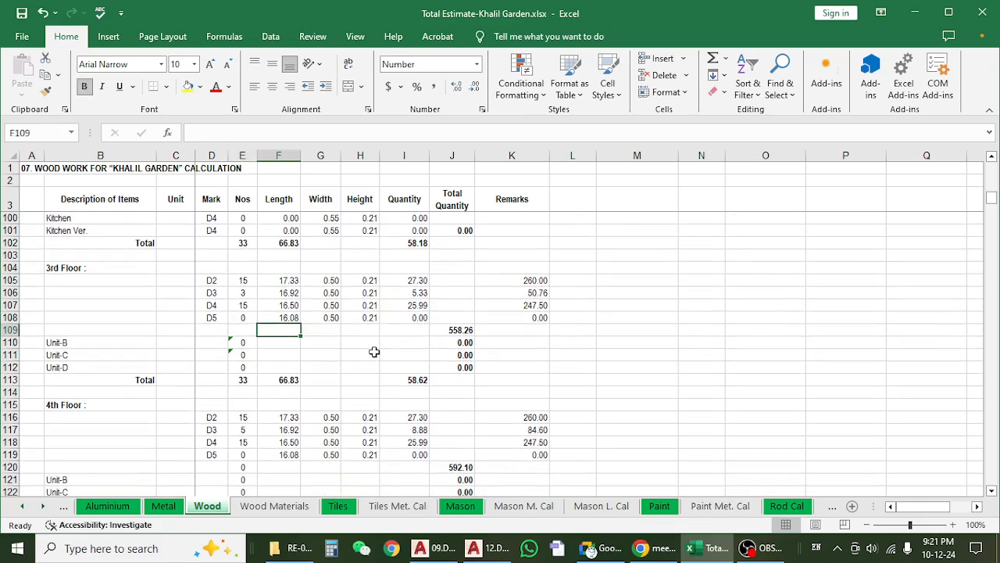
pyautogui.scroll(-2, 372, 347)
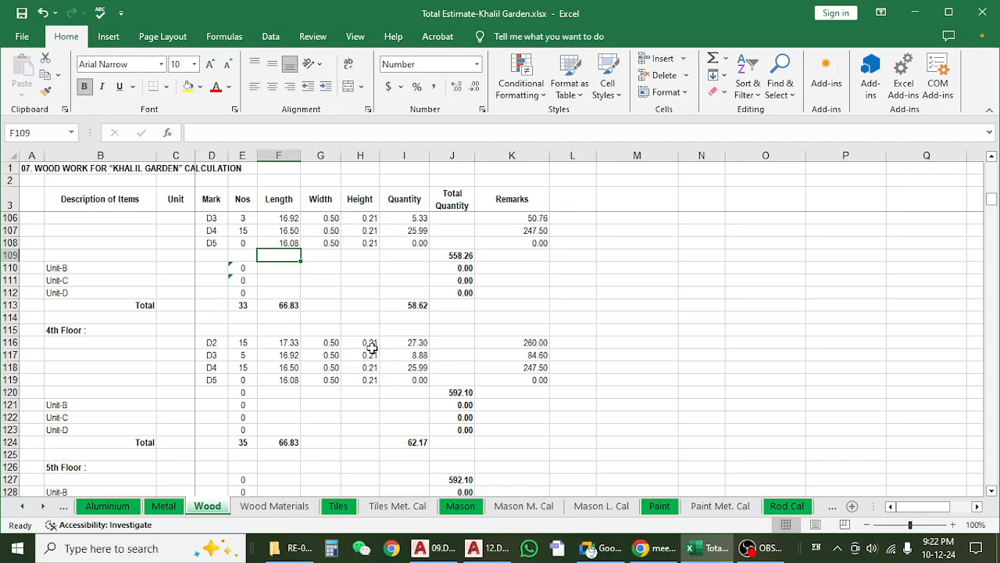
pyautogui.scroll(4, 372, 348)
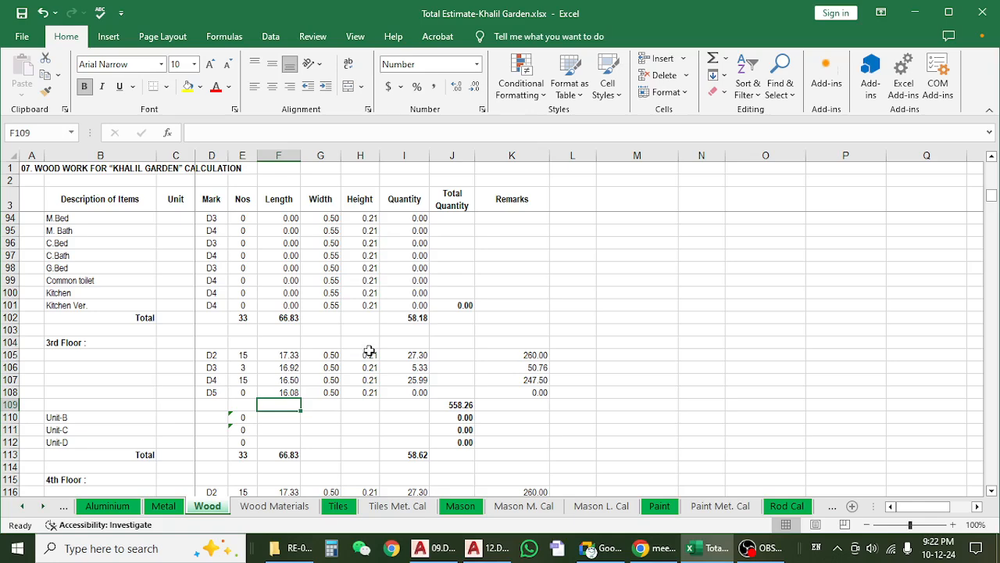
# Inspect the 3rd Floor D2 quantity formula in I105 and the Nos, length and height cells it multiplies.
pyautogui.click(408, 356)
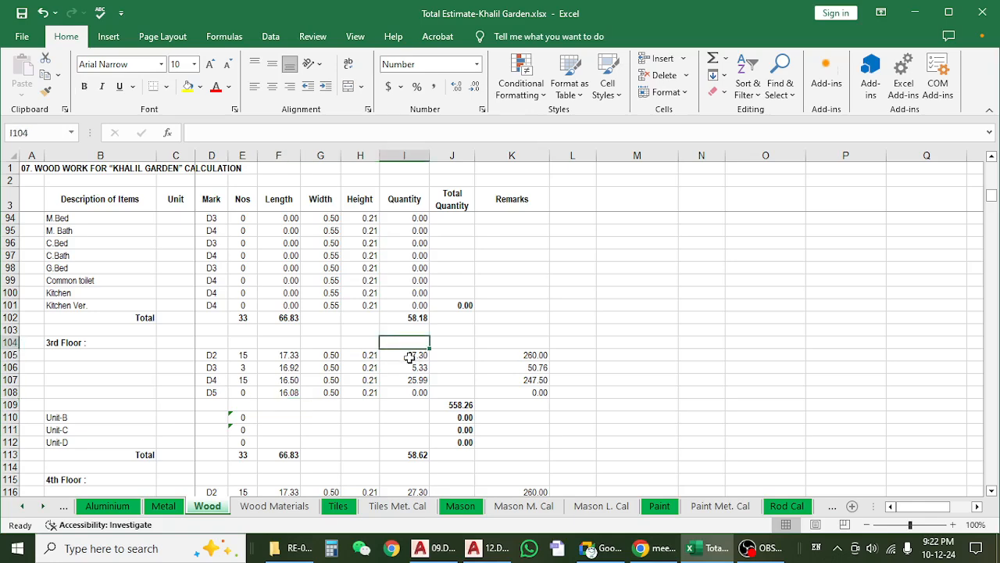
pyautogui.click(316, 132)
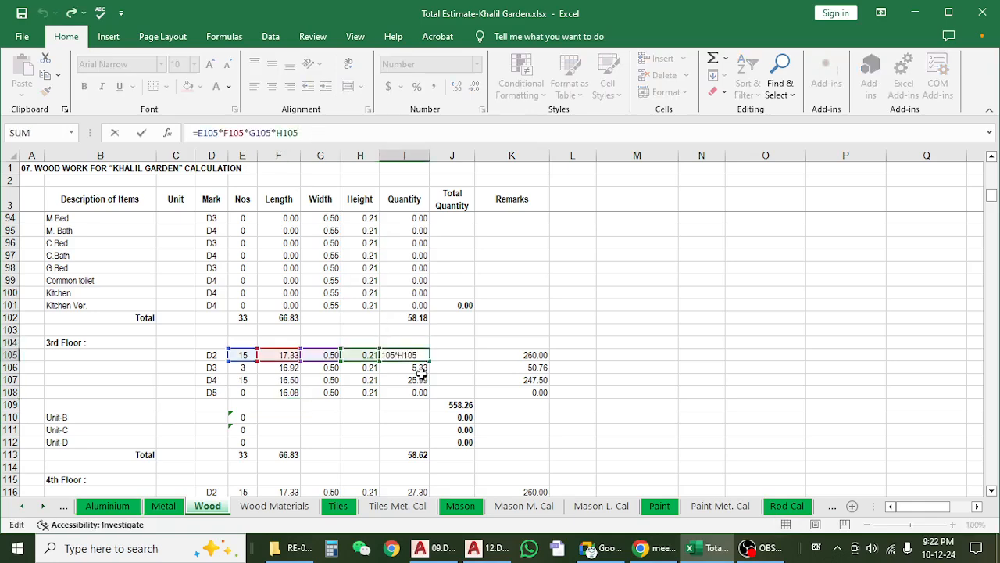
pyautogui.press('Escape')
pyautogui.click(254, 357)
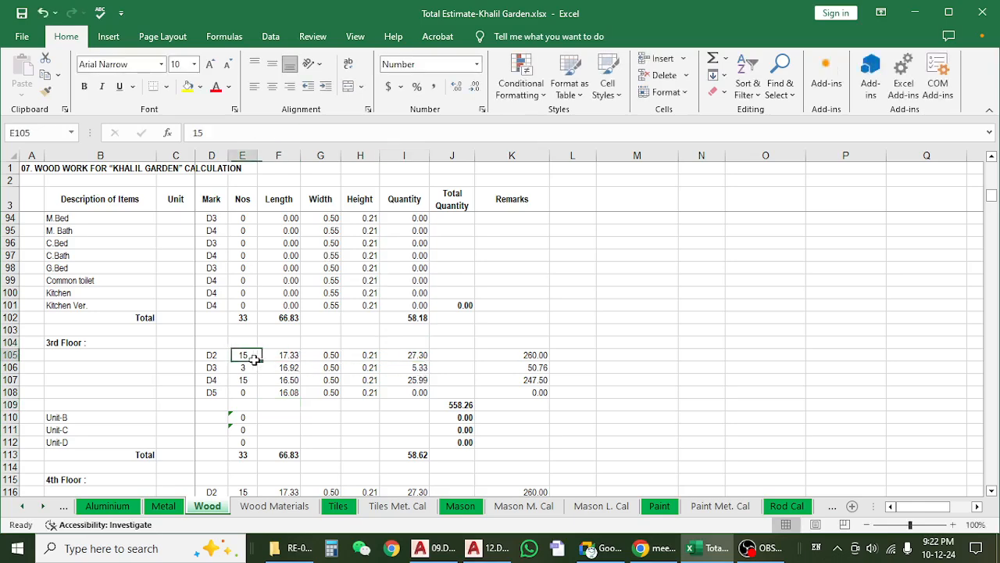
pyautogui.click(306, 357)
pyautogui.click(282, 355)
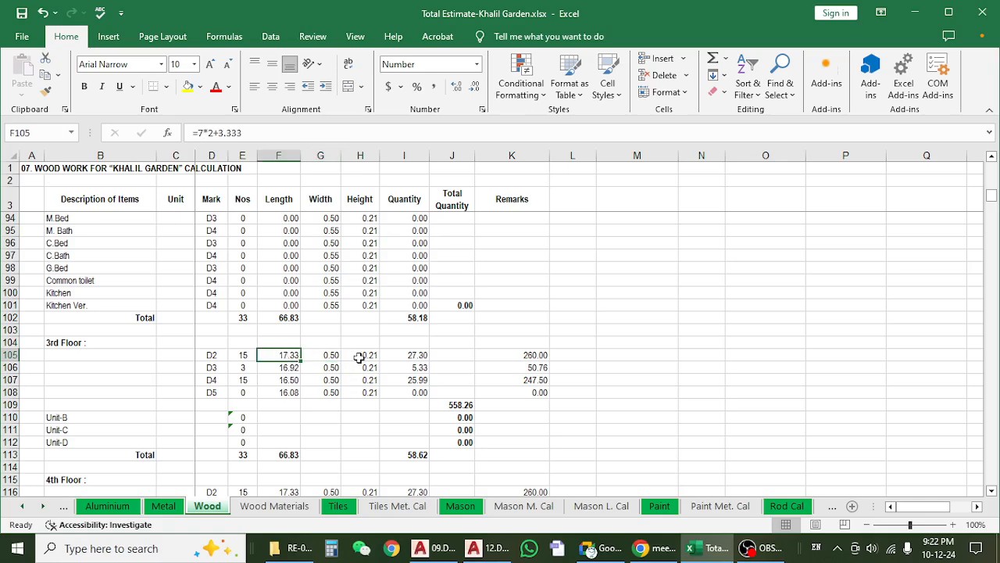
pyautogui.click(359, 357)
pyautogui.click(406, 355)
pyautogui.press('F2')
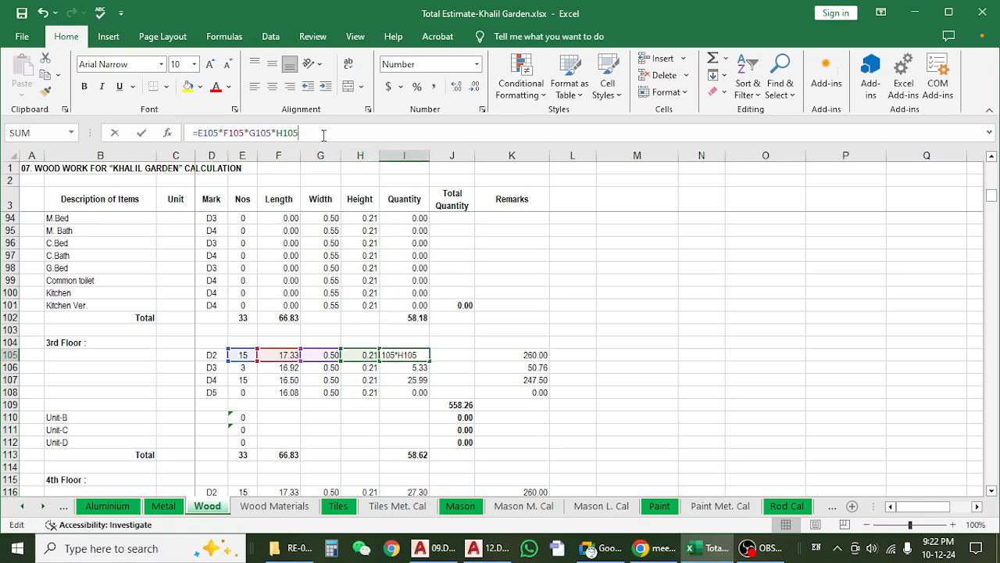
pyautogui.press('Escape')
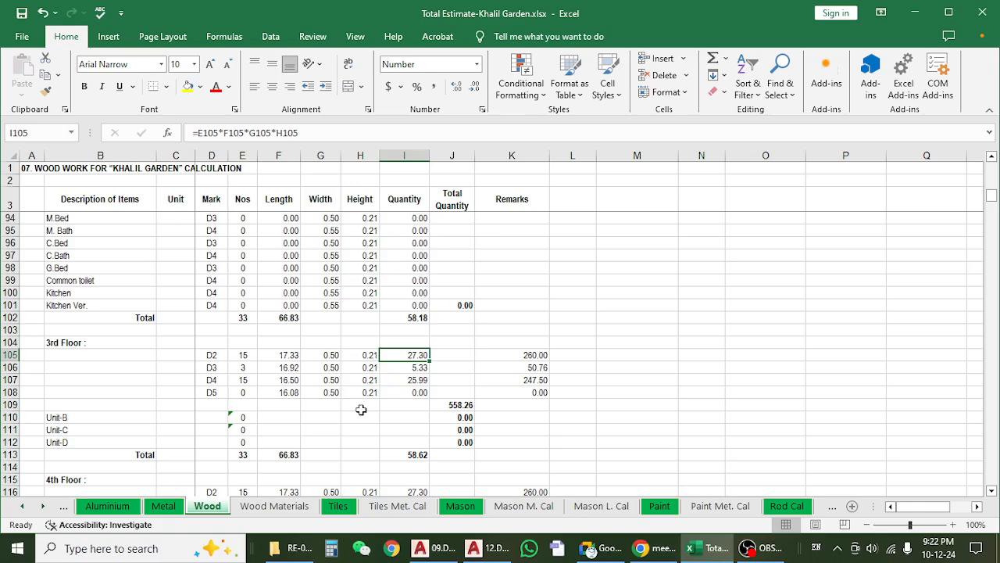
# Go through the 3rd Floor D2 row from mark and length to width, height and quantity.
pyautogui.click(207, 353)
pyautogui.click(273, 353)
pyautogui.click(325, 354)
pyautogui.click(361, 356)
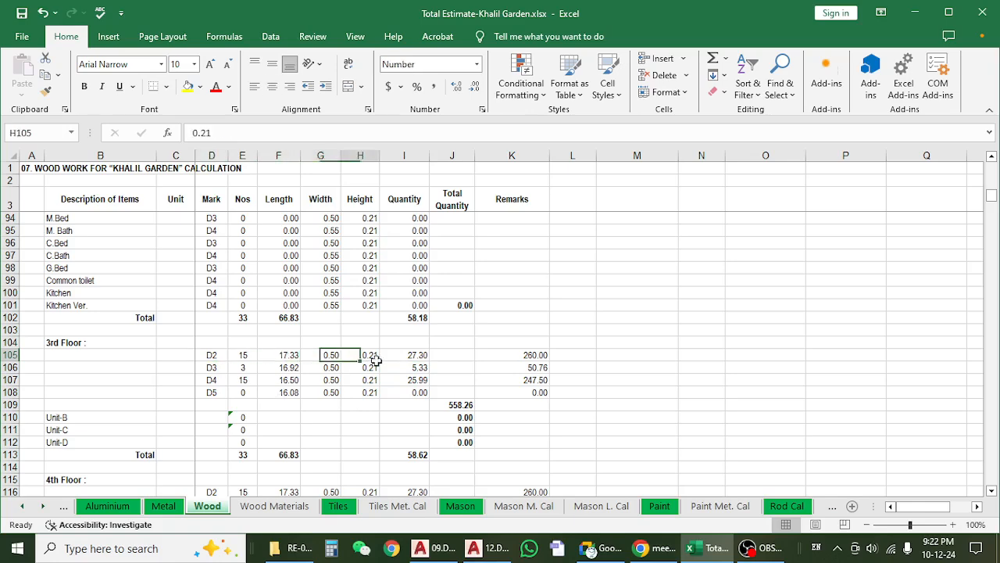
pyautogui.click(419, 356)
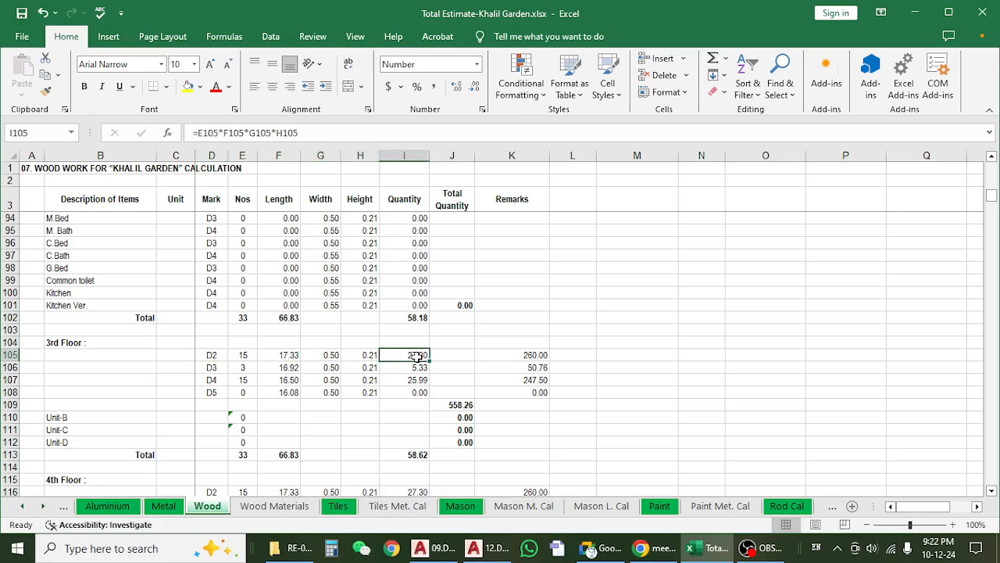
pyautogui.click(274, 358)
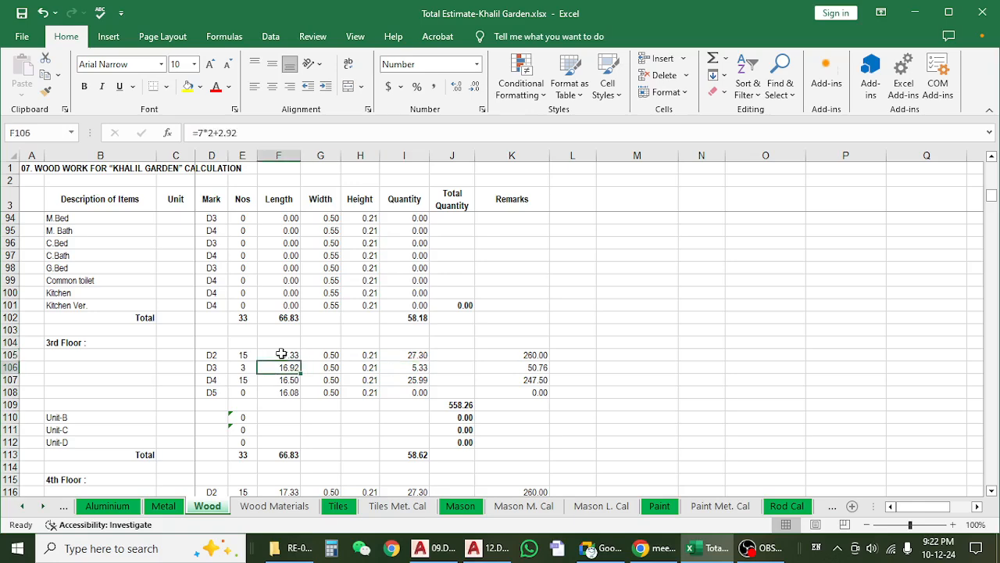
# Check the 3rd Floor Nos against the door marks D2 to D5.
pyautogui.moveTo(247, 355); pyautogui.dragTo(252, 393)
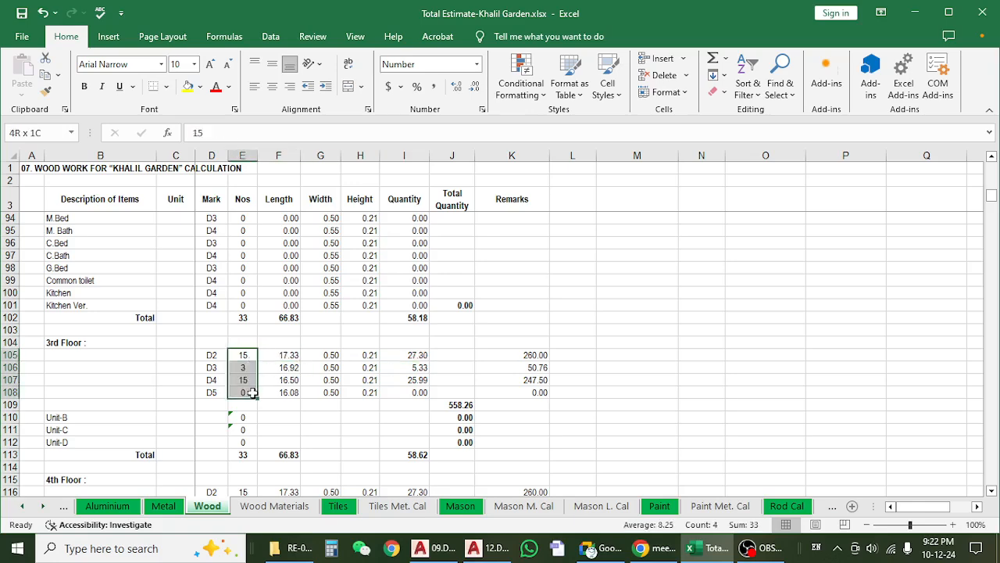
pyautogui.moveTo(251, 355); pyautogui.dragTo(248, 387)
pyautogui.click(249, 356)
pyautogui.click(208, 358)
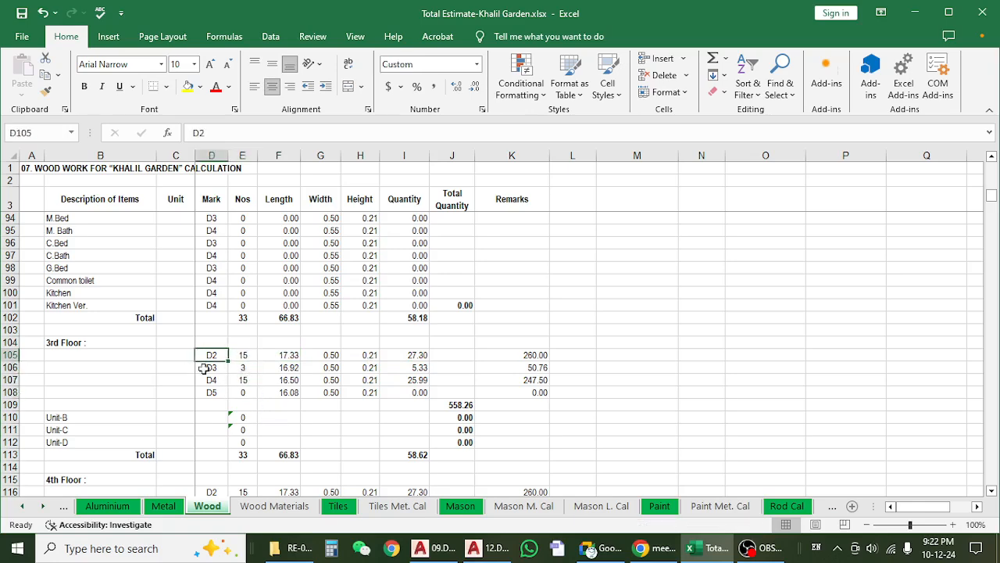
pyautogui.click(213, 369)
pyautogui.click(220, 380)
pyautogui.click(219, 392)
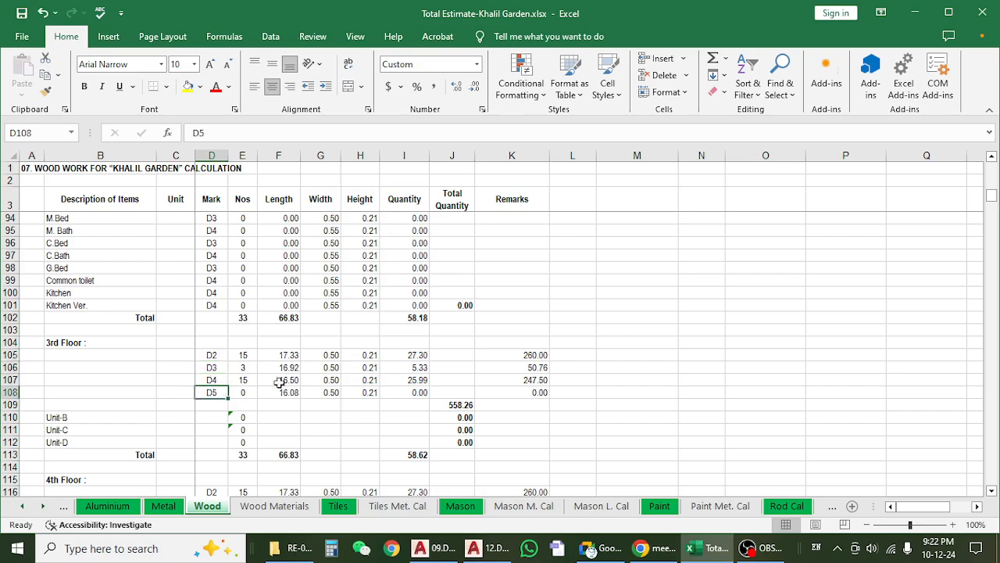
pyautogui.click(247, 357)
pyautogui.click(273, 416)
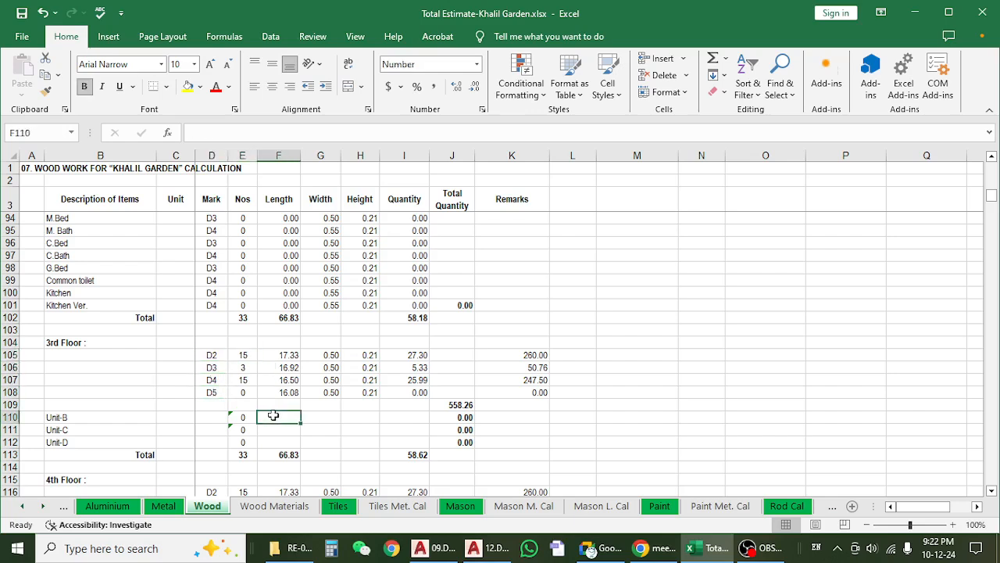
pyautogui.moveTo(246, 355); pyautogui.dragTo(245, 392)
# Examine the 3rd Floor length formulas for doors D2 to D5 and the Nos column heading.
pyautogui.click(279, 356)
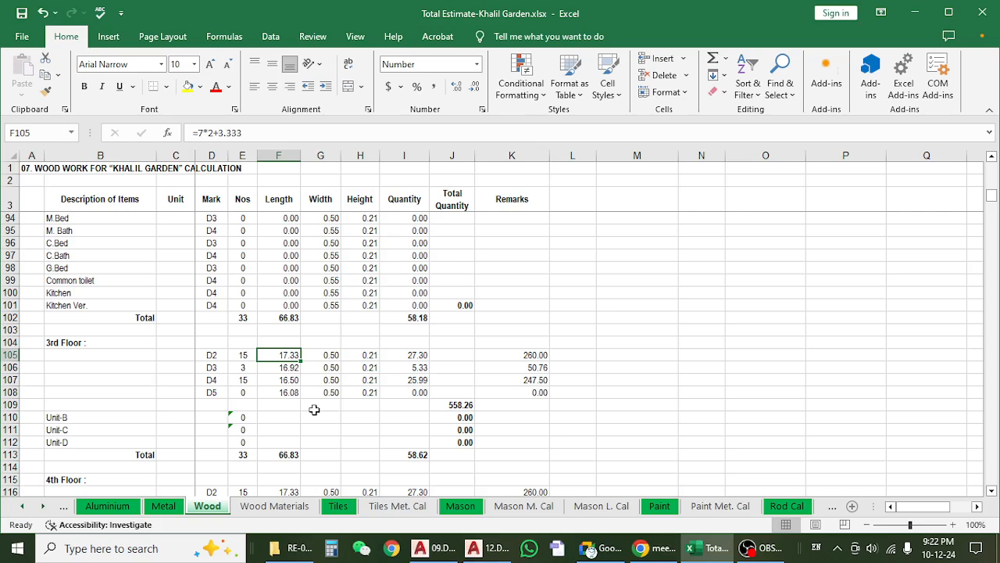
pyautogui.click(276, 372)
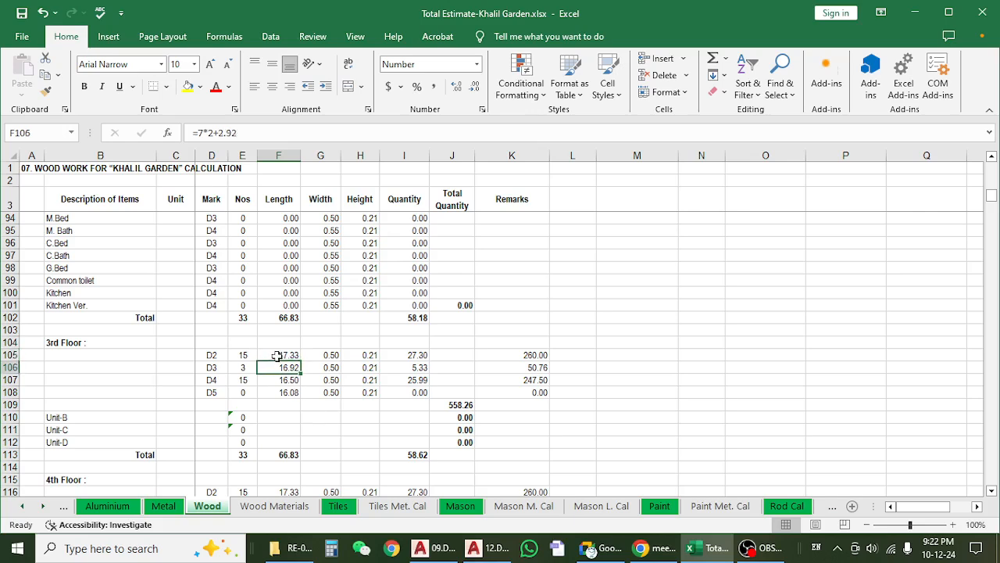
pyautogui.click(277, 356)
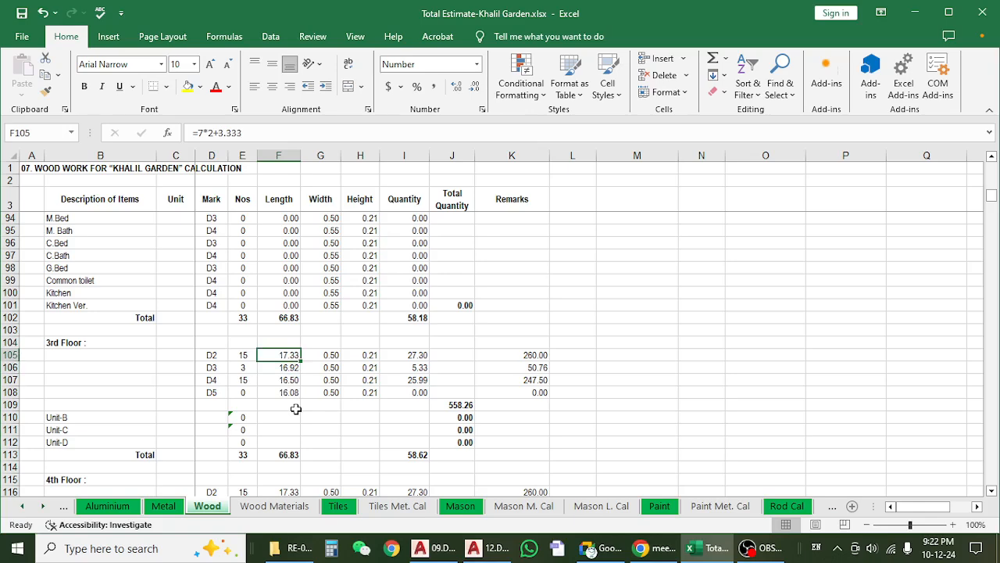
pyautogui.click(271, 367)
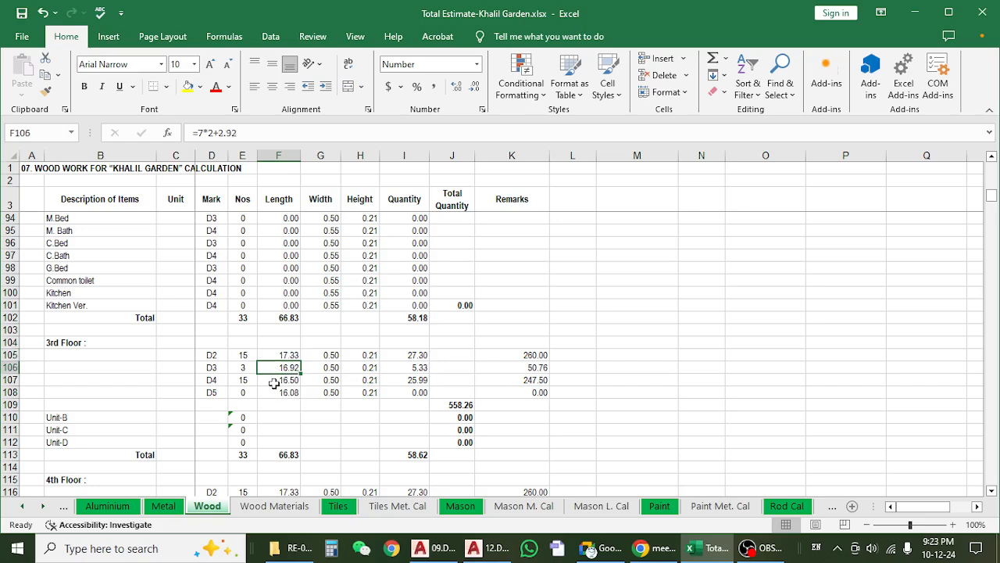
pyautogui.click(273, 380)
pyautogui.click(275, 394)
pyautogui.click(279, 355)
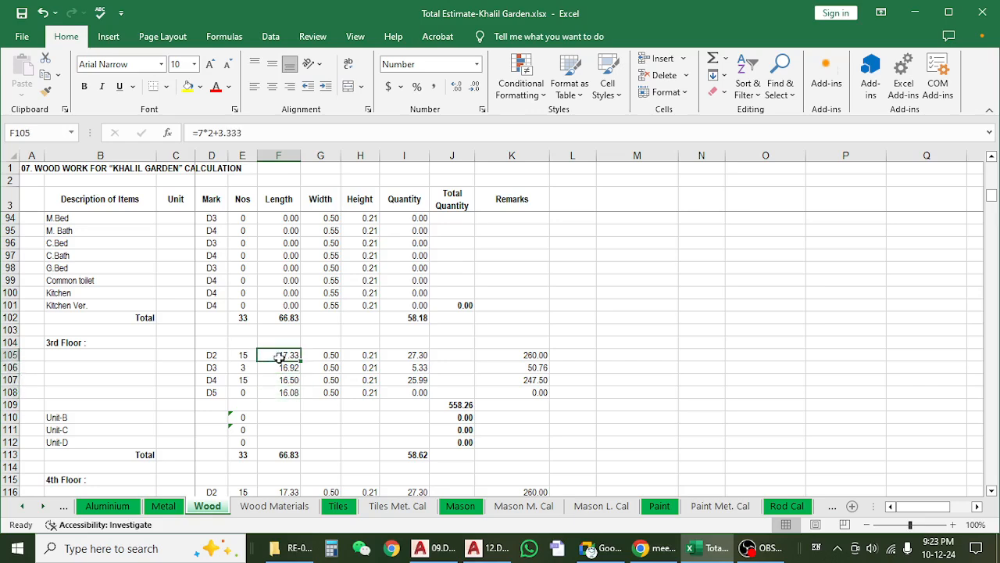
pyautogui.moveTo(241, 198); pyautogui.dragTo(241, 184)
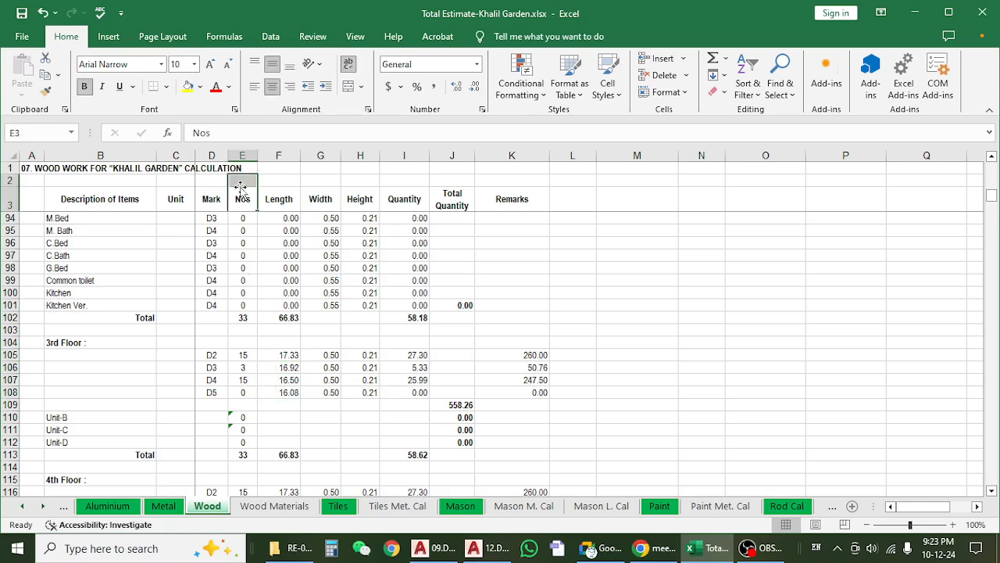
# Compare the 3rd Floor D2 length formula in F105 with the D2 elevation in the AutoCAD door and sliding door detail drawing.
pyautogui.click(275, 365)
pyautogui.click(284, 358)
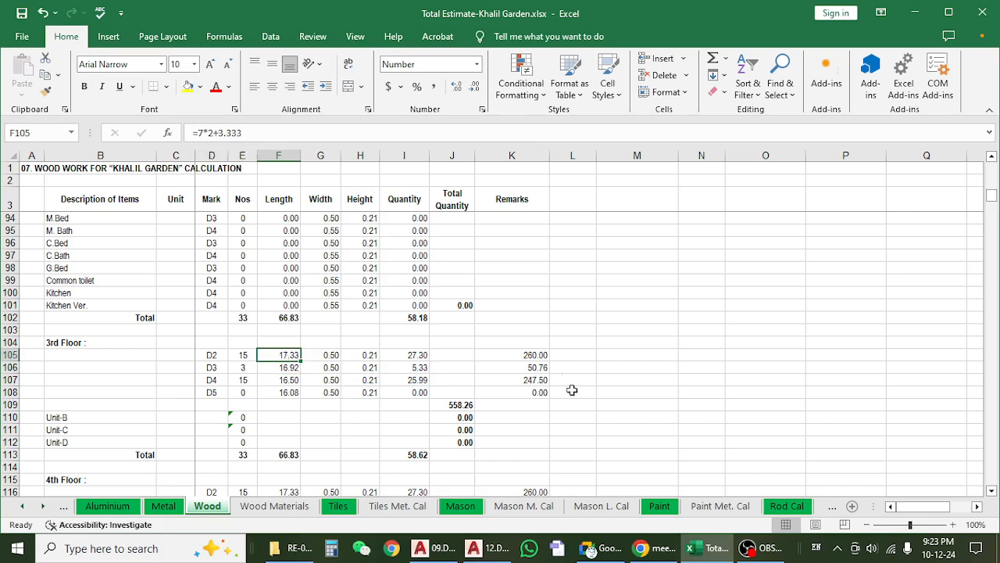
pyautogui.click(442, 549)
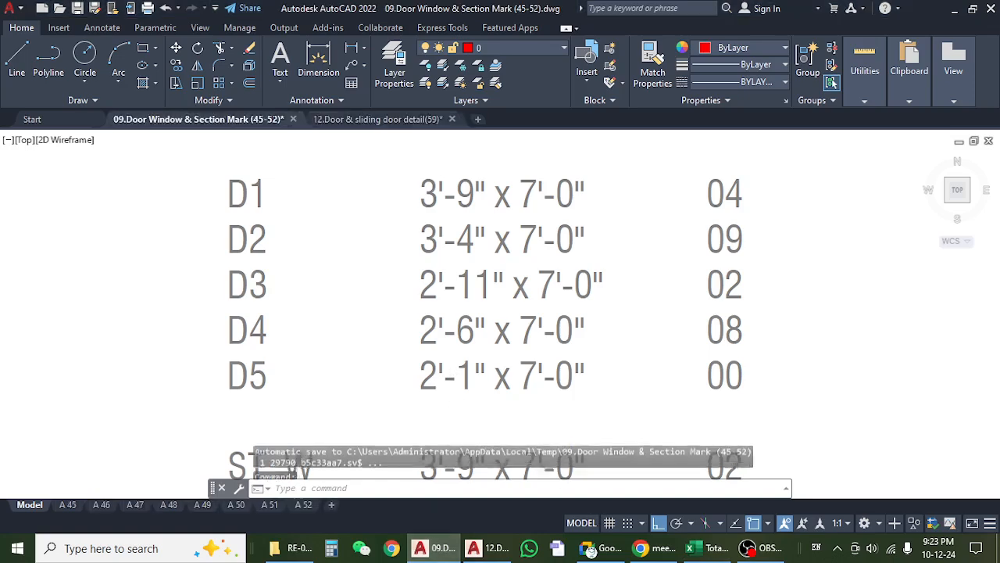
pyautogui.click(484, 551)
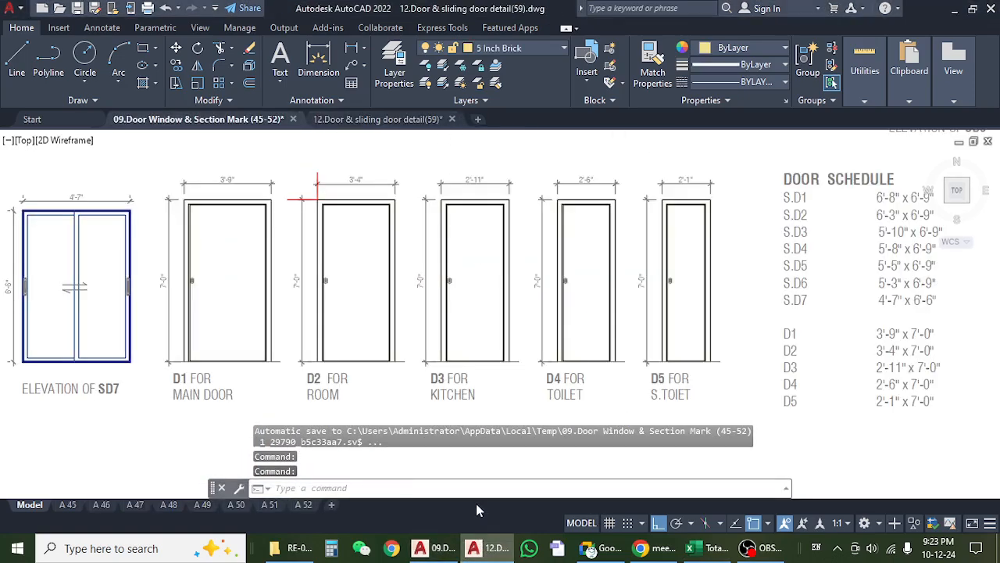
pyautogui.click(258, 207)
pyautogui.press('Escape')
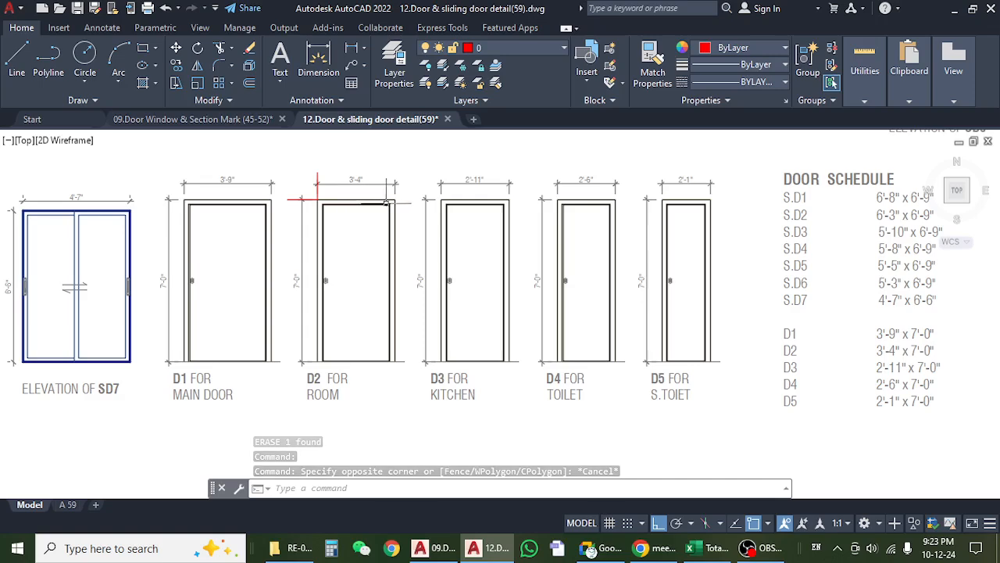
pyautogui.moveTo(341, 265); pyautogui.dragTo(385, 272)
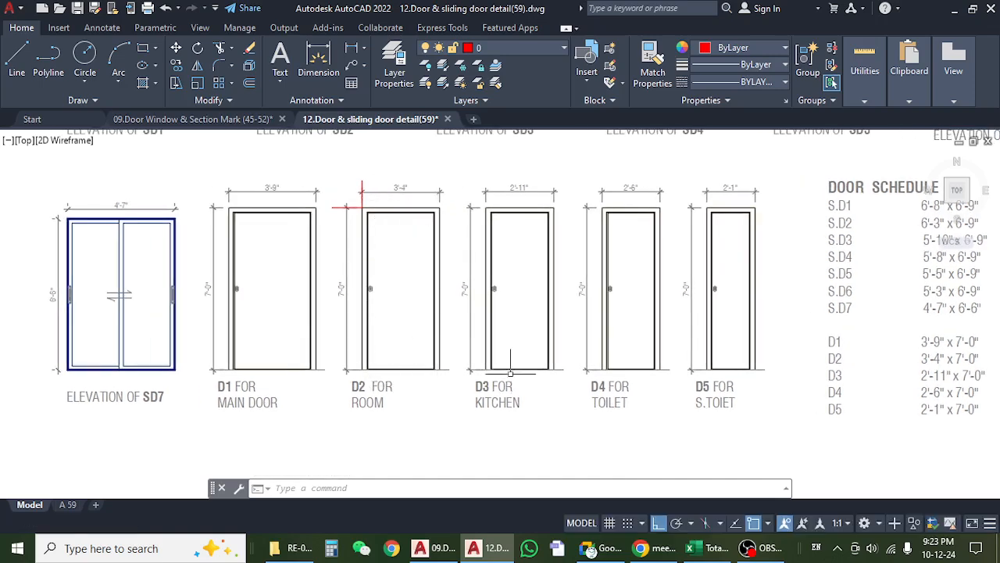
# Switch back to the Excel wood estimate and check the 3rd Floor D2 width and height in G105 and H105.
pyautogui.click(703, 548)
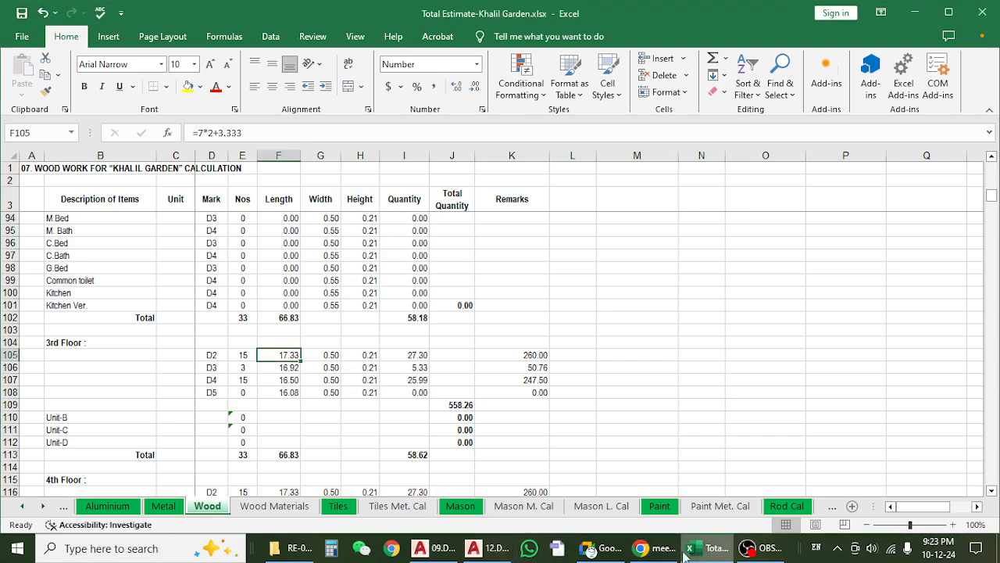
pyautogui.click(325, 358)
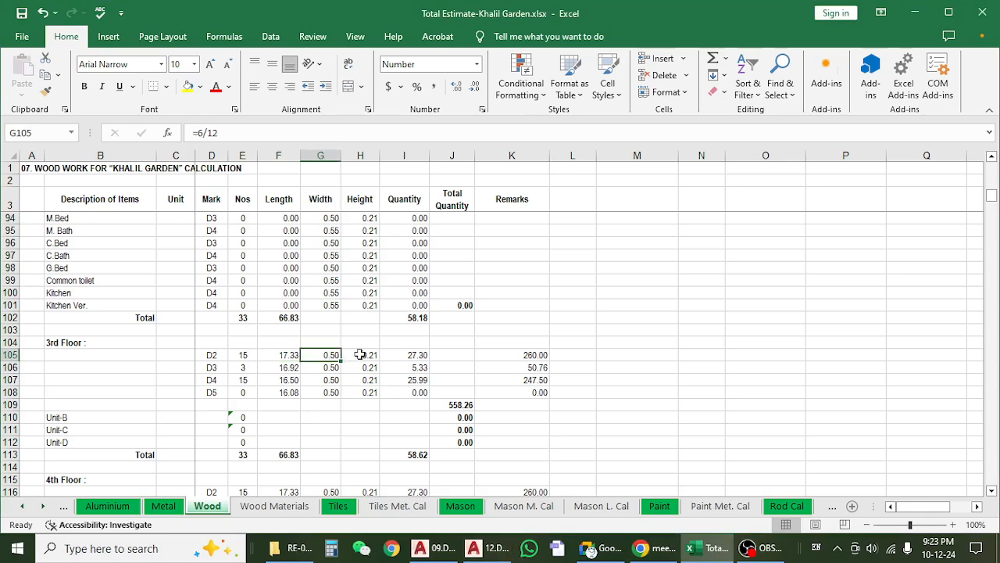
pyautogui.click(358, 354)
pyautogui.click(335, 354)
pyautogui.click(374, 356)
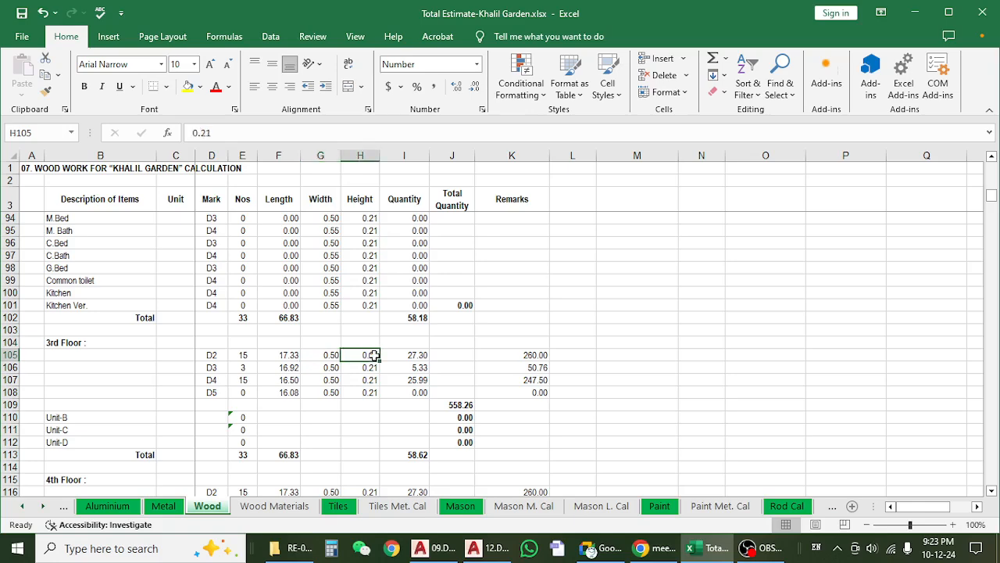
pyautogui.click(324, 355)
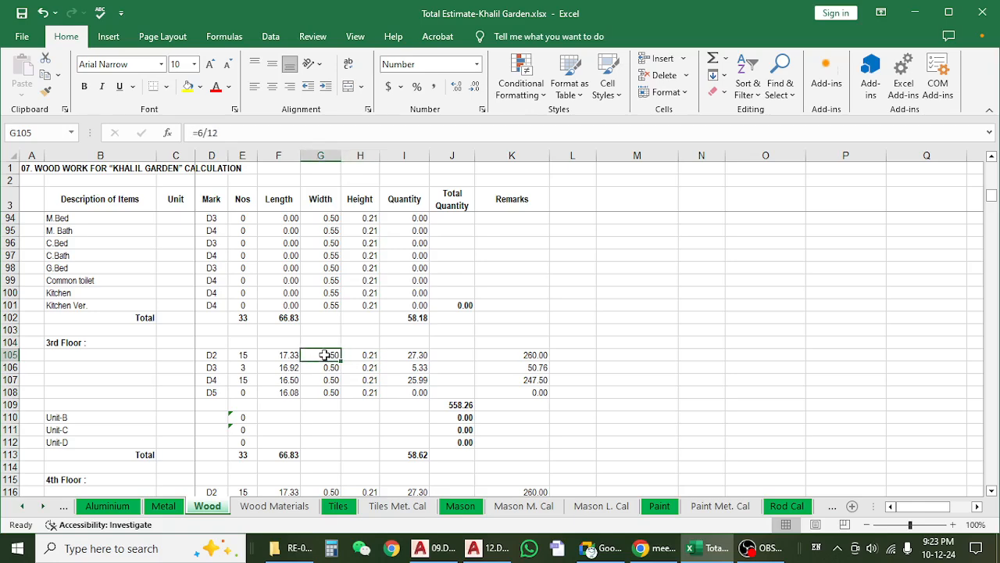
pyautogui.click(366, 355)
pyautogui.click(331, 355)
# Inspect the D2 quantity formula in I105 and the quantity cells of the 3rd Floor rows below it.
pyautogui.click(417, 356)
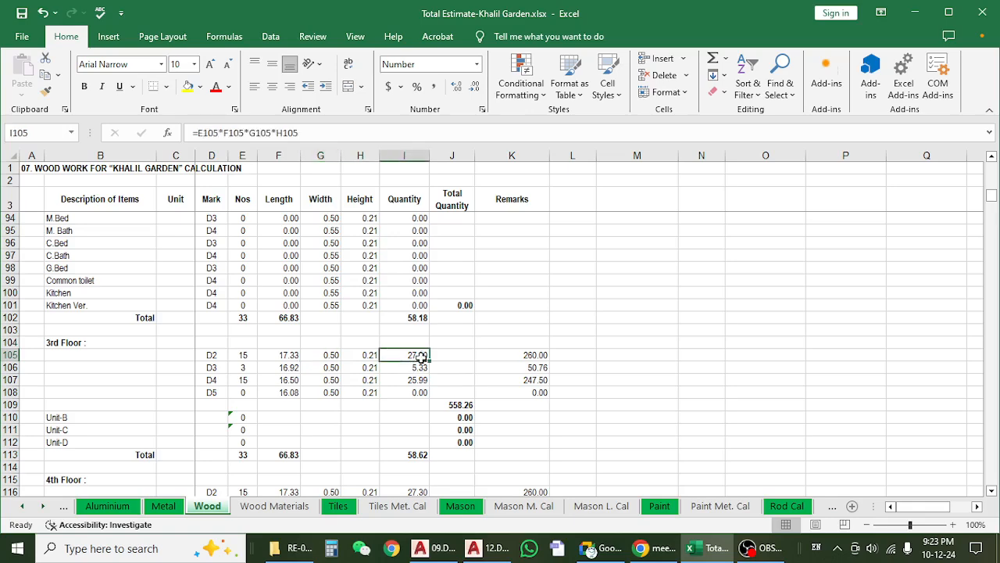
pyautogui.click(321, 131)
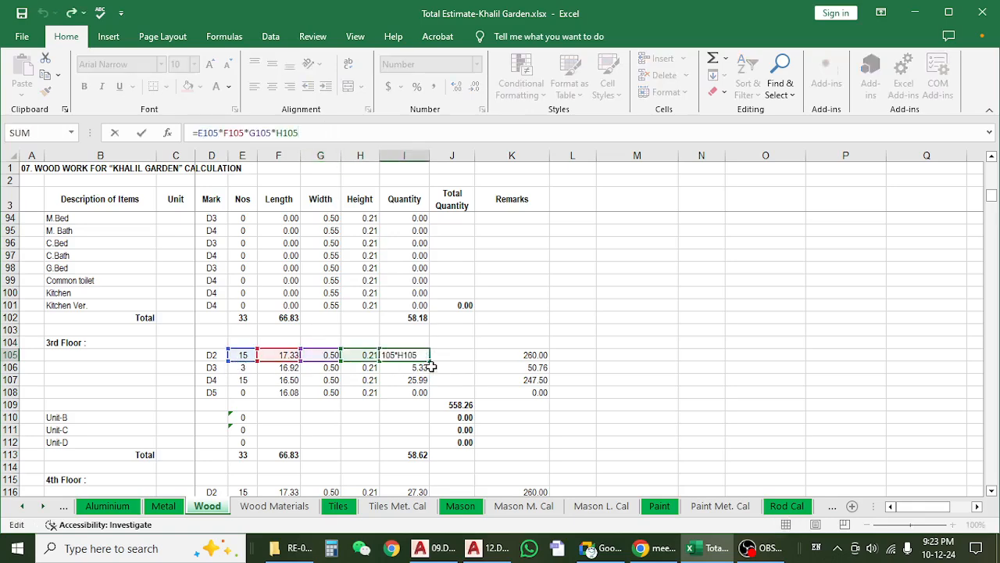
pyautogui.click(406, 356)
pyautogui.click(407, 380)
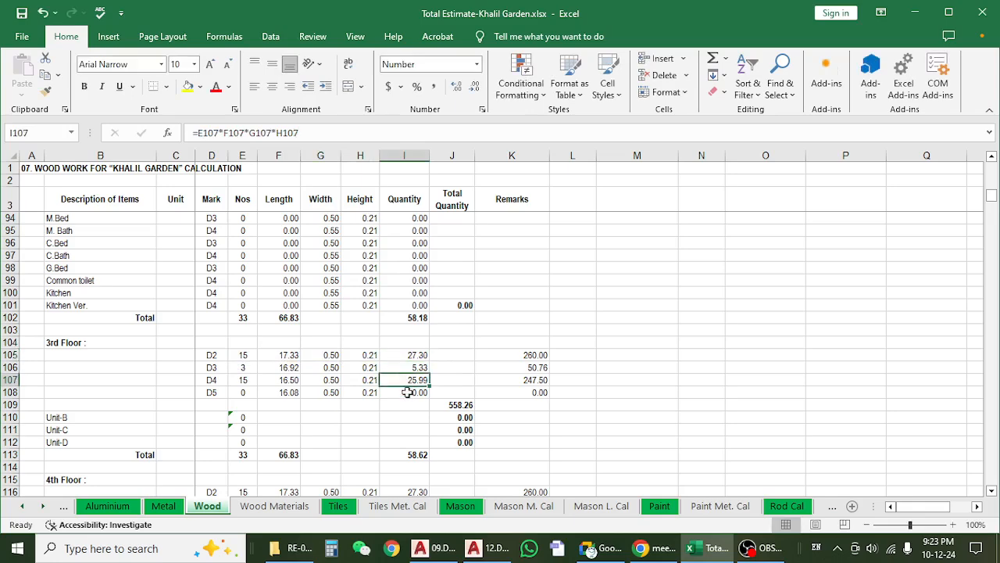
pyautogui.click(406, 405)
pyautogui.click(403, 355)
# Examine the Remarks formula in K105 against the 3rd Floor D2 length and Nos cells it multiplies.
pyautogui.click(512, 355)
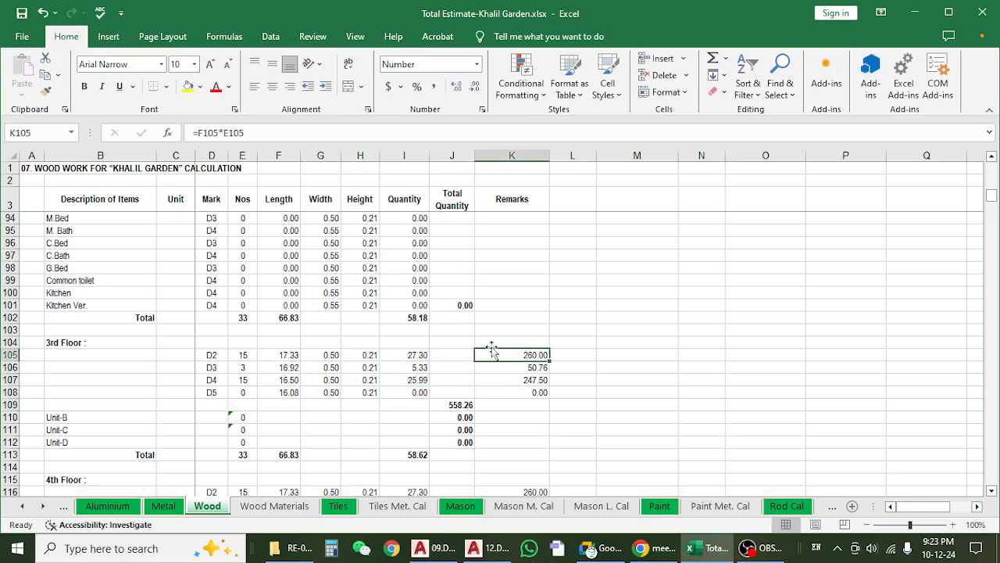
pyautogui.write('=')
pyautogui.click(279, 355)
pyautogui.write('*')
pyautogui.click(243, 355)
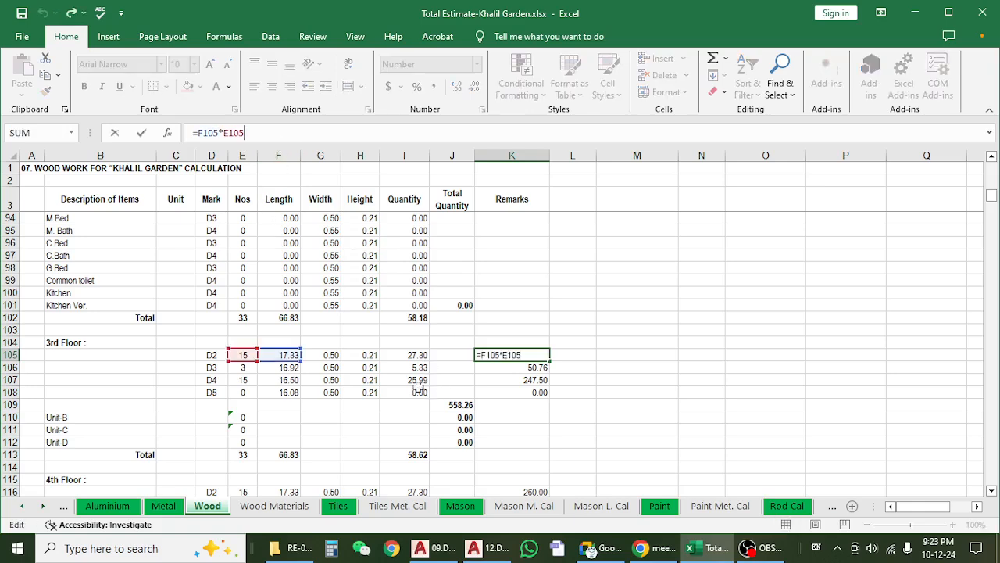
pyautogui.press('Return')
pyautogui.moveTo(212, 354); pyautogui.dragTo(282, 356)
pyautogui.click(514, 354)
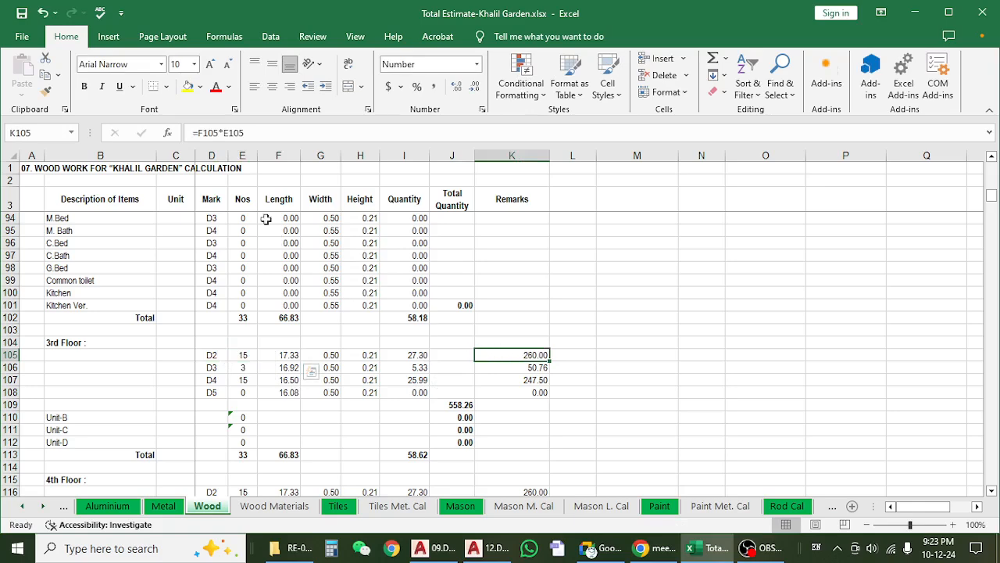
pyautogui.click(261, 135)
pyautogui.press('Escape')
# Check the 3rd Floor total quantity in J109 and the range summed by the Nos total in E113.
pyautogui.click(441, 402)
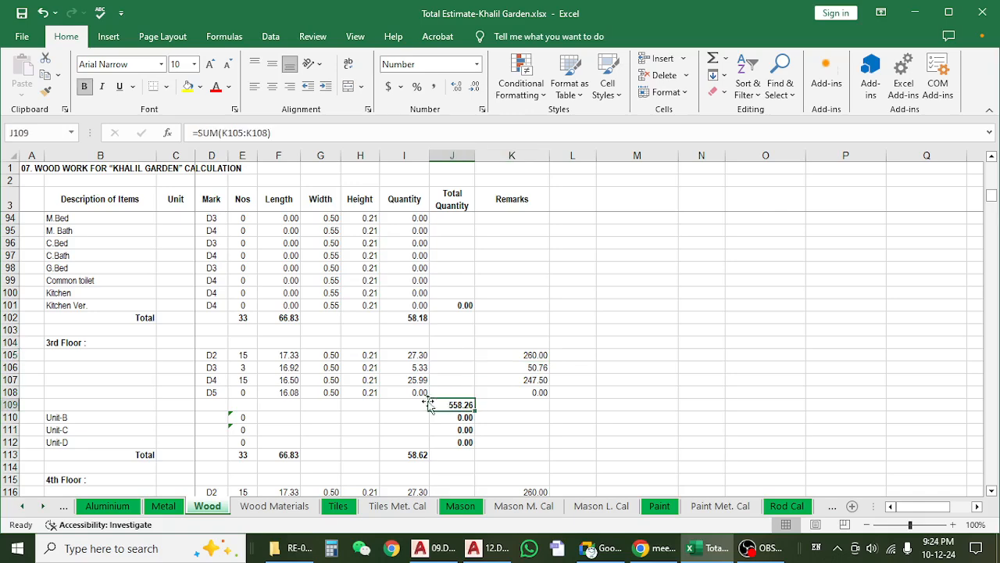
pyautogui.click(238, 458)
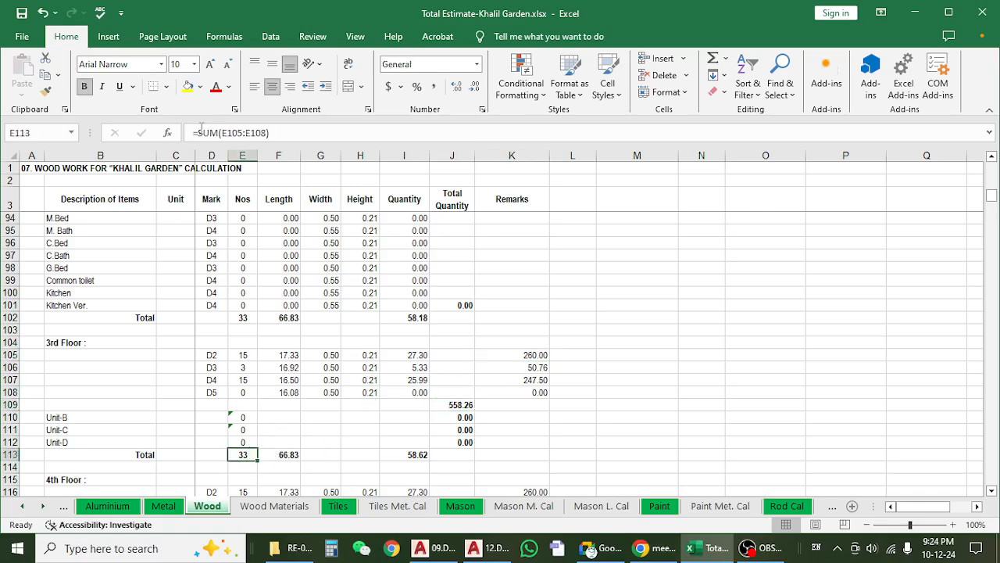
pyautogui.click(201, 131)
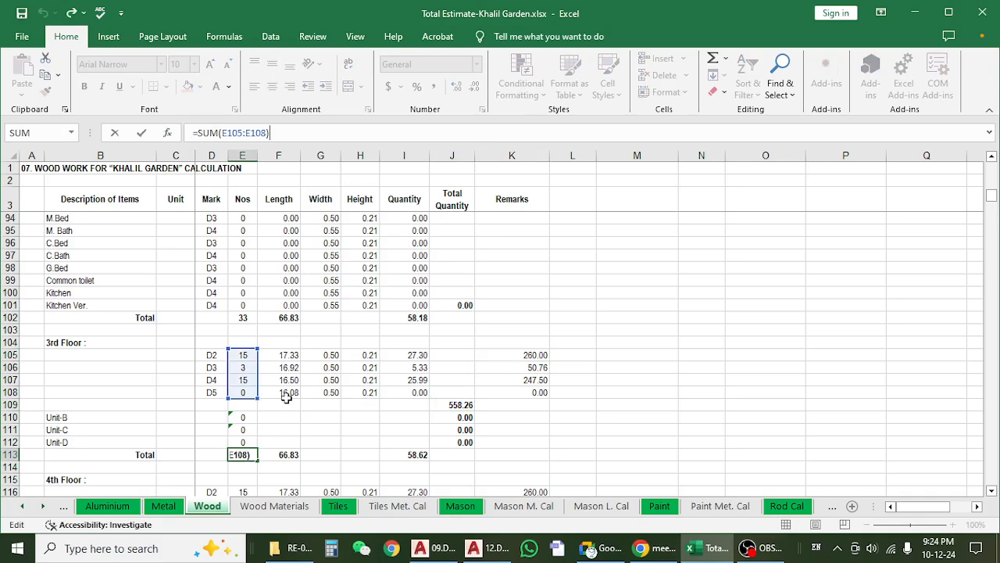
pyautogui.press('Escape')
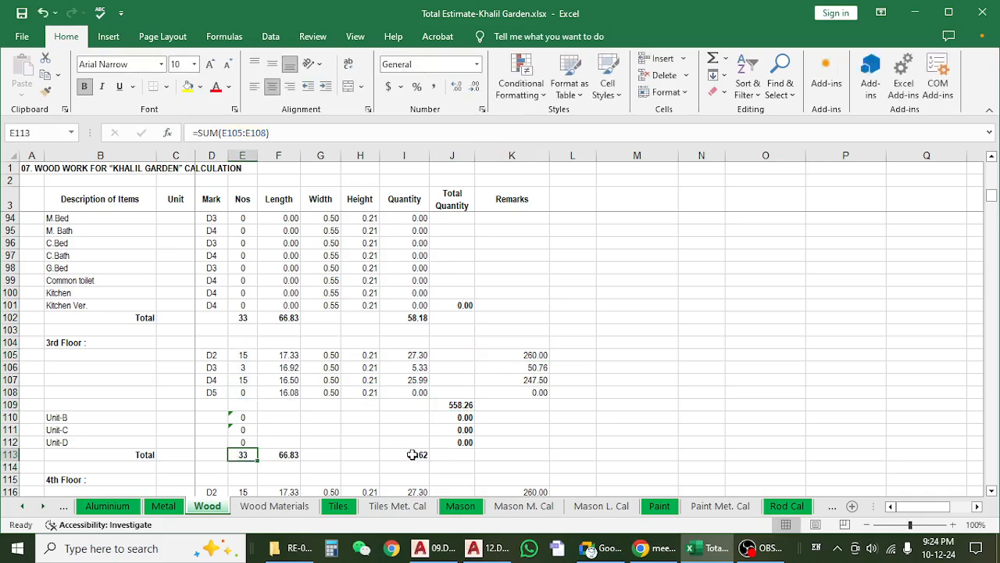
# Inspect the SUM formulas behind the 3rd Floor quantity total in I113 and the total quantity in J109.
pyautogui.click(412, 454)
pyautogui.click(280, 139)
pyautogui.press('Escape')
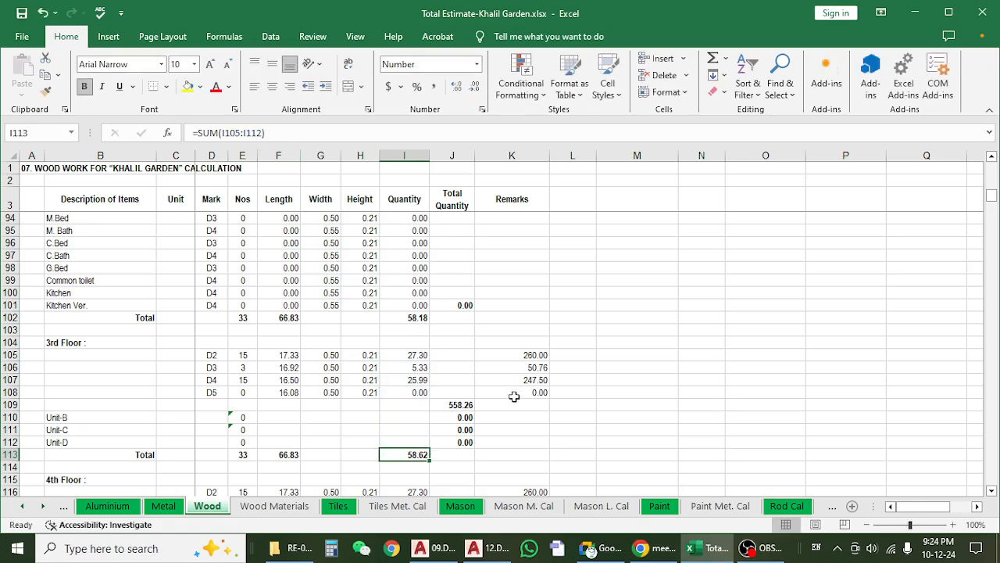
pyautogui.click(458, 404)
pyautogui.click(293, 140)
pyautogui.press('Escape')
# Review the 4th Floor to roof top rows down to item c, the Solid Ctg.Teak internal door frame.
pyautogui.scroll(-5, 467, 333)
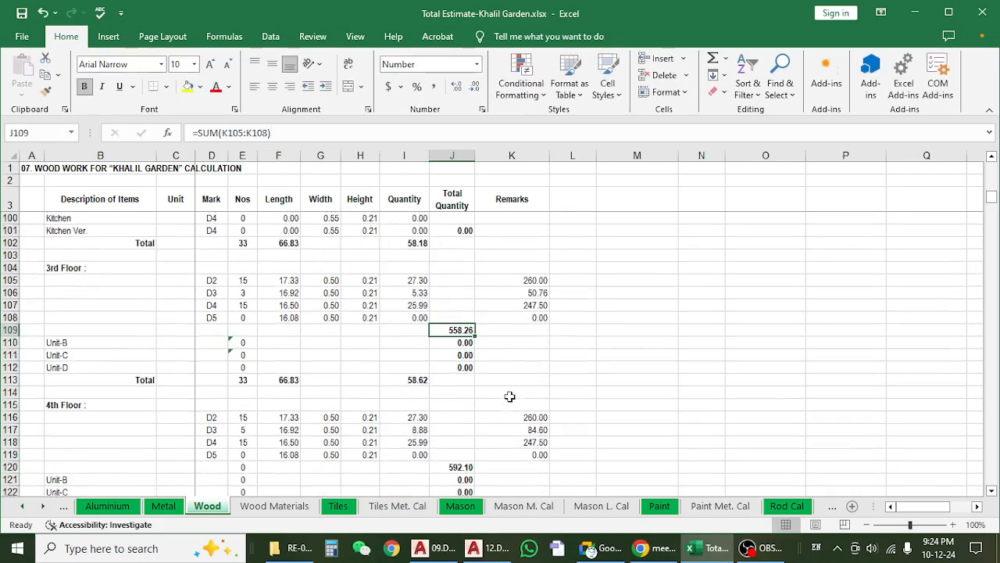
pyautogui.scroll(-13, 509, 391)
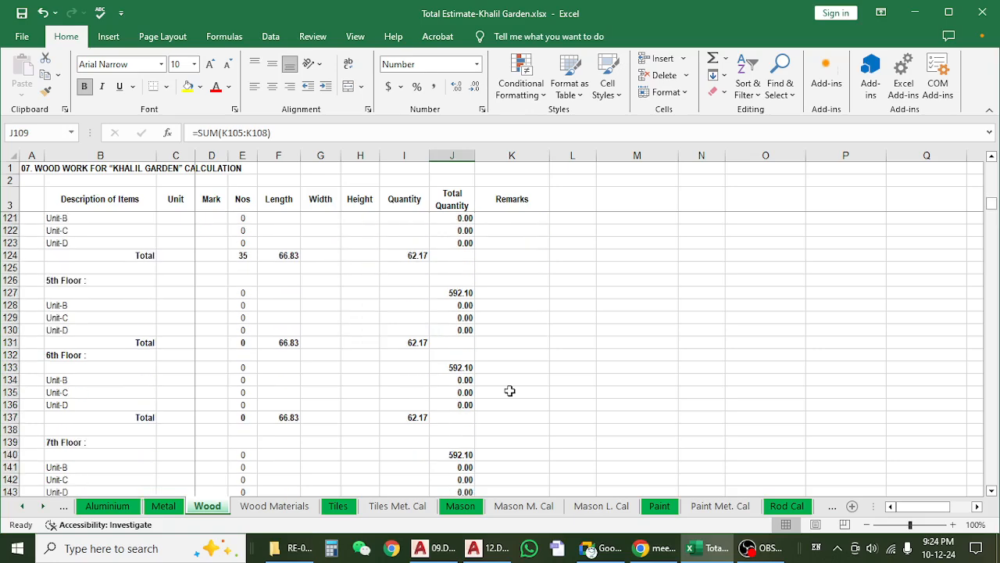
pyautogui.scroll(-2, 509, 391)
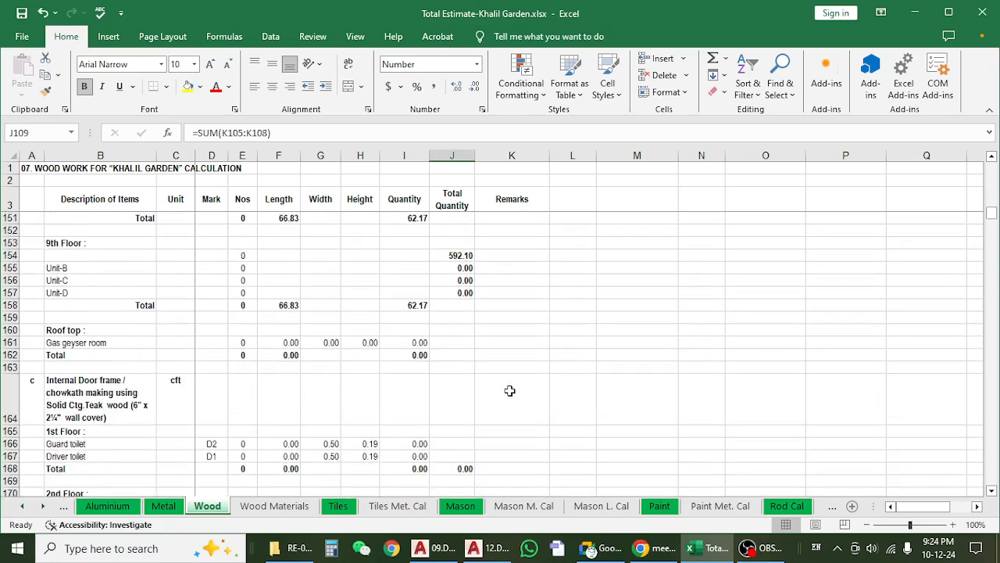
pyautogui.click(140, 364)
pyautogui.scroll(-2, 131, 360)
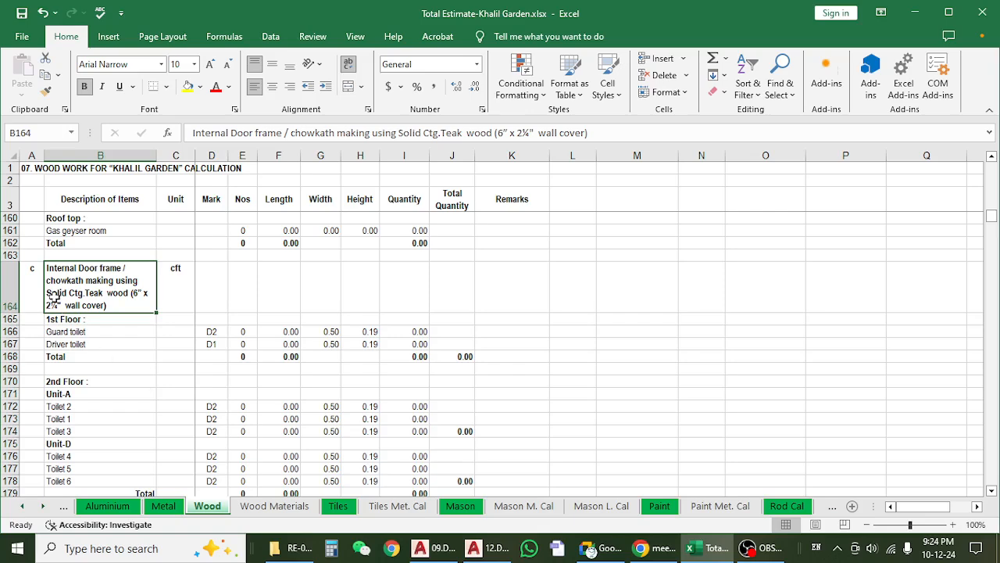
# Read the item c description of the internal door frame with 6" x 2¼" wall cover and the rows beneath it.
pyautogui.click(138, 367)
pyautogui.click(106, 295)
pyautogui.click(137, 357)
pyautogui.click(121, 297)
pyautogui.click(131, 367)
pyautogui.click(100, 289)
pyautogui.scroll(-5, 224, 357)
pyautogui.scroll(7, 224, 359)
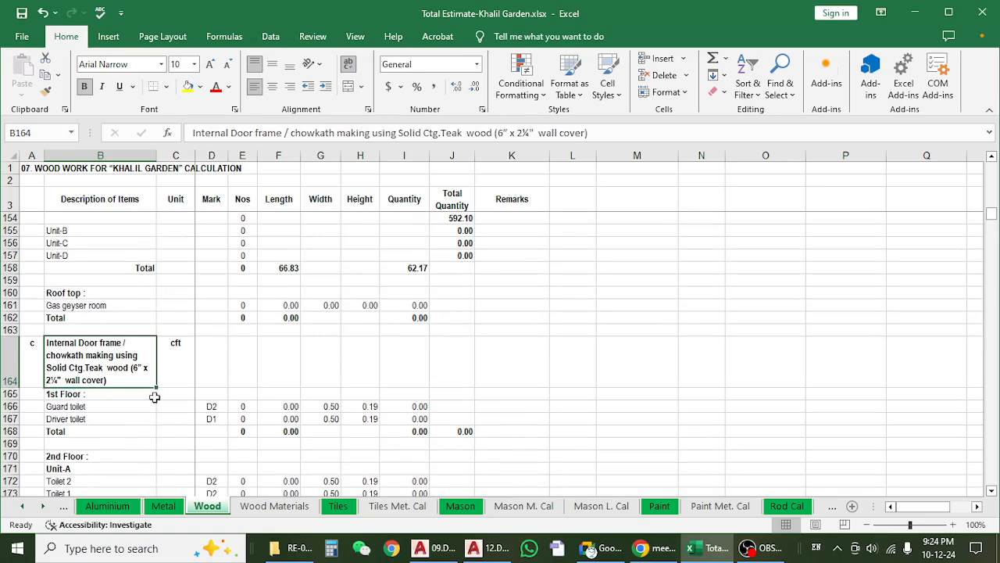
# Check the item c 1st Floor guard toilet row and its Nos against the upper floor rows of the preceding item.
pyautogui.click(107, 428)
pyautogui.click(239, 407)
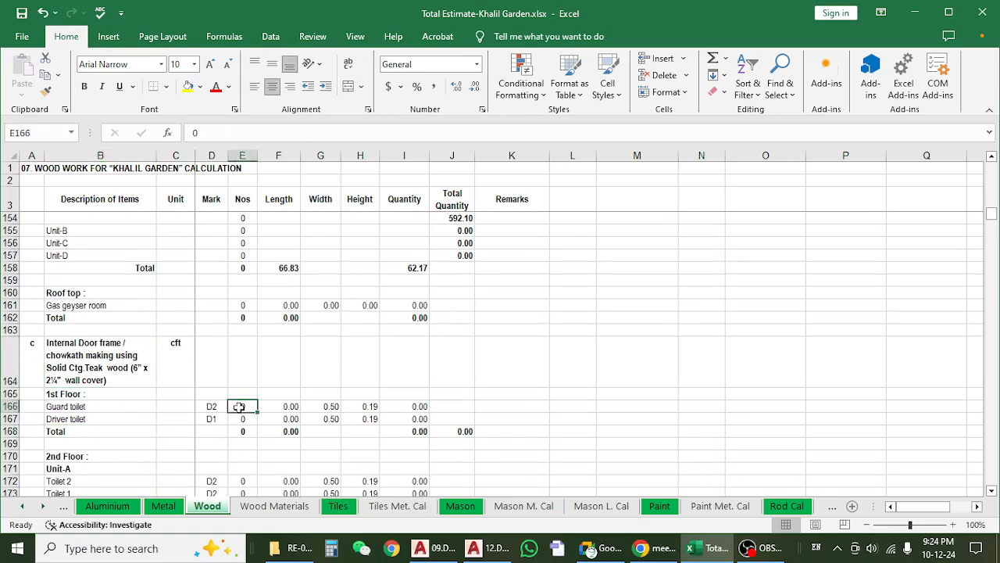
pyautogui.scroll(4, 227, 329)
pyautogui.scroll(2, 240, 244)
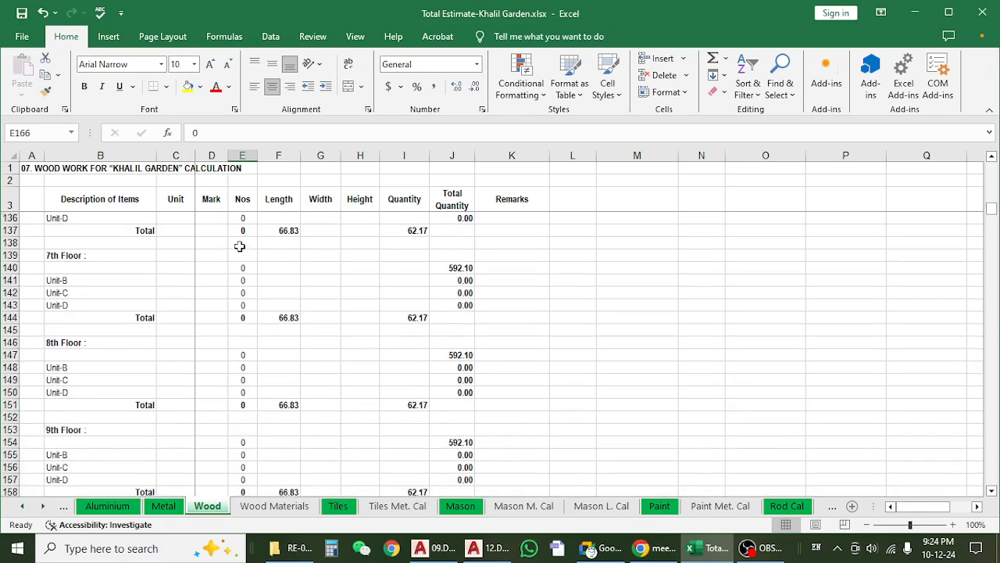
pyautogui.scroll(-9, 240, 246)
pyautogui.click(87, 294)
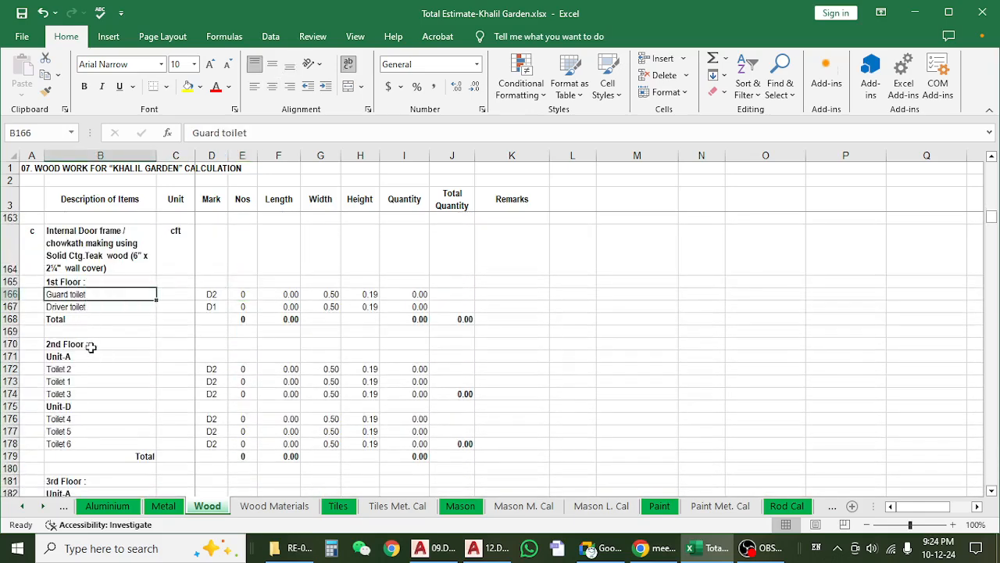
# Review the item c toilet door rows from the 2nd Floor through the 9th Floor and roof top.
pyautogui.click(90, 346)
pyautogui.scroll(-2, 93, 364)
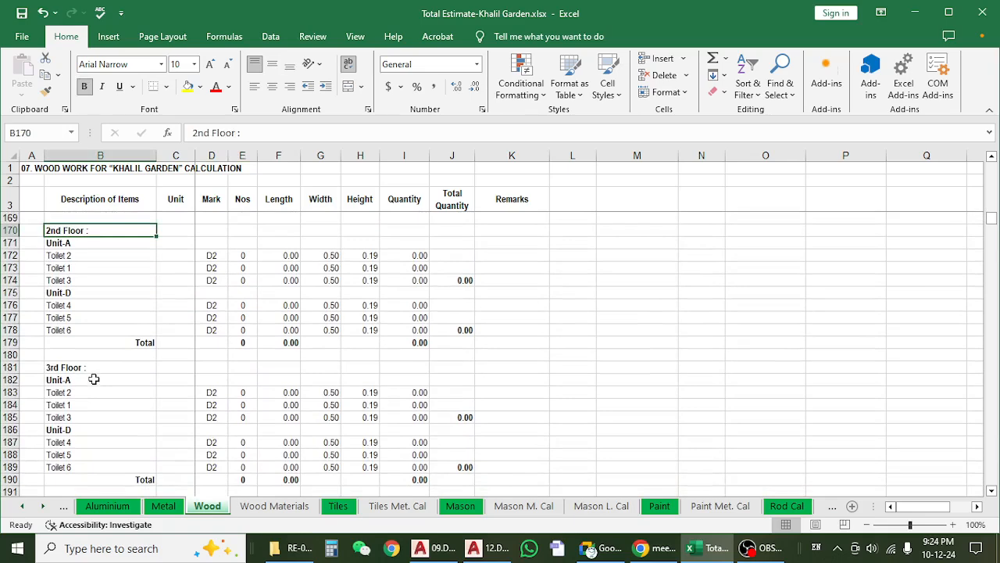
pyautogui.scroll(2, 94, 379)
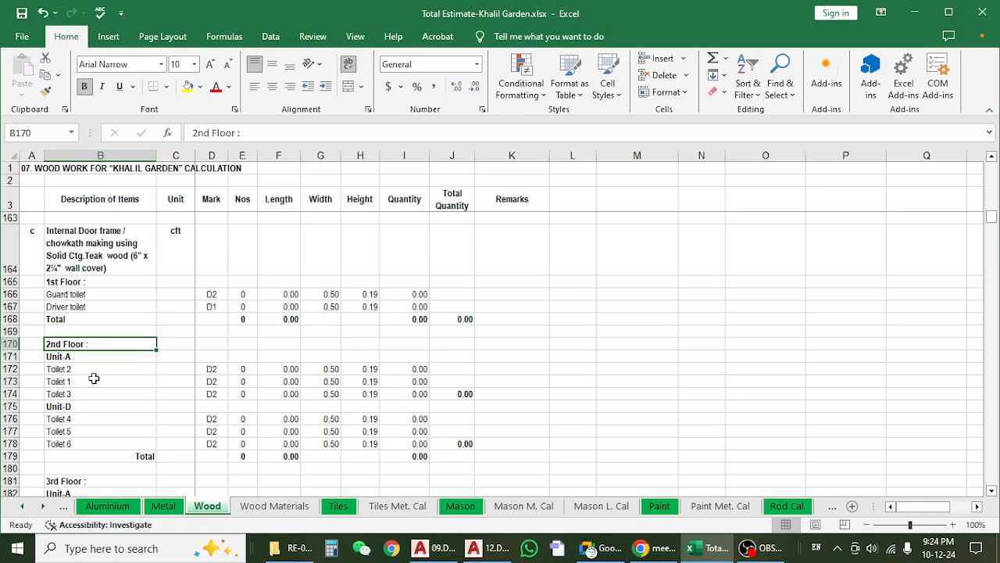
pyautogui.scroll(-11, 94, 378)
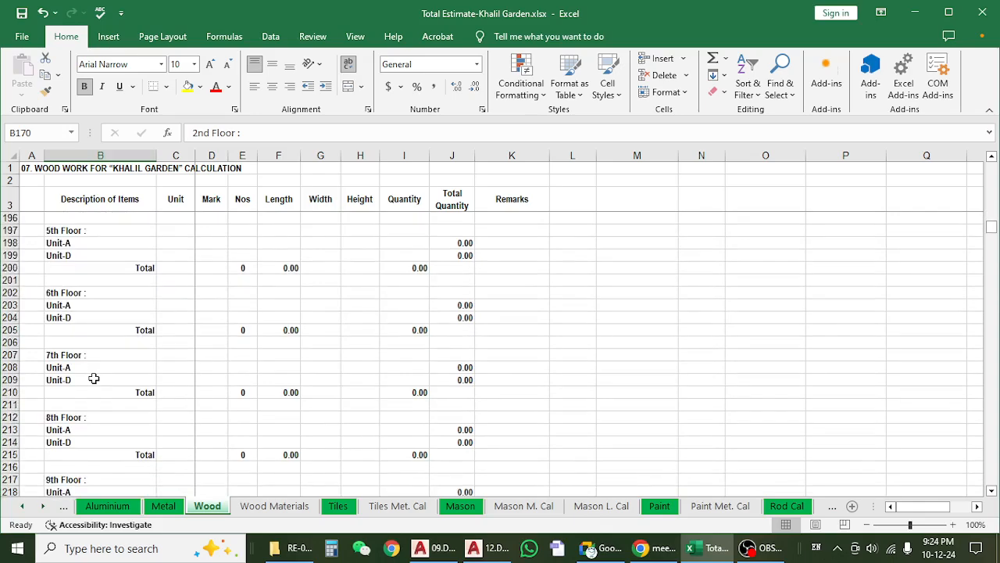
pyautogui.scroll(-7, 94, 378)
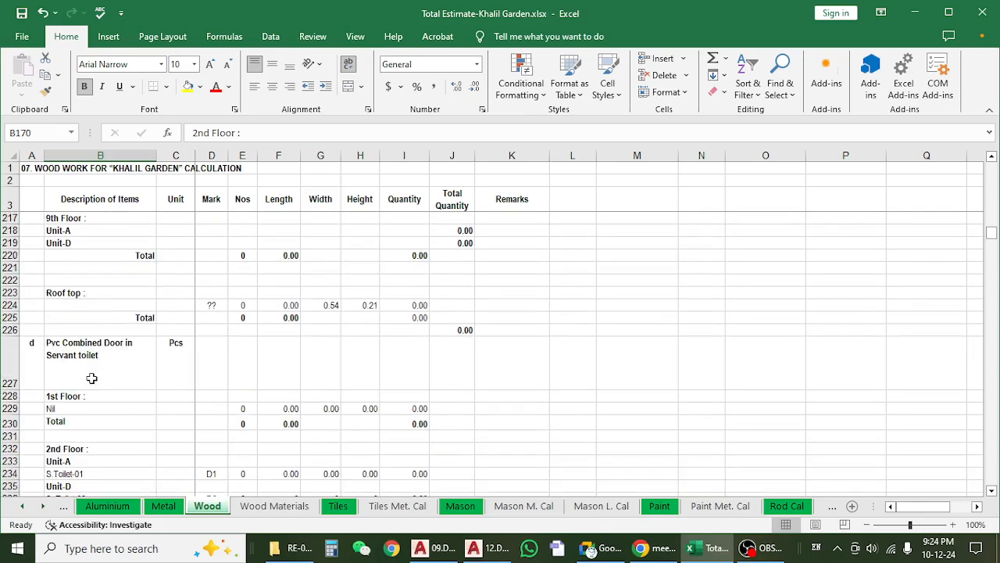
# Examine item d, the Pvc Combined Door in Servant toilet, and its floor-by-floor rows.
pyautogui.scroll(-2, 92, 378)
pyautogui.click(98, 297)
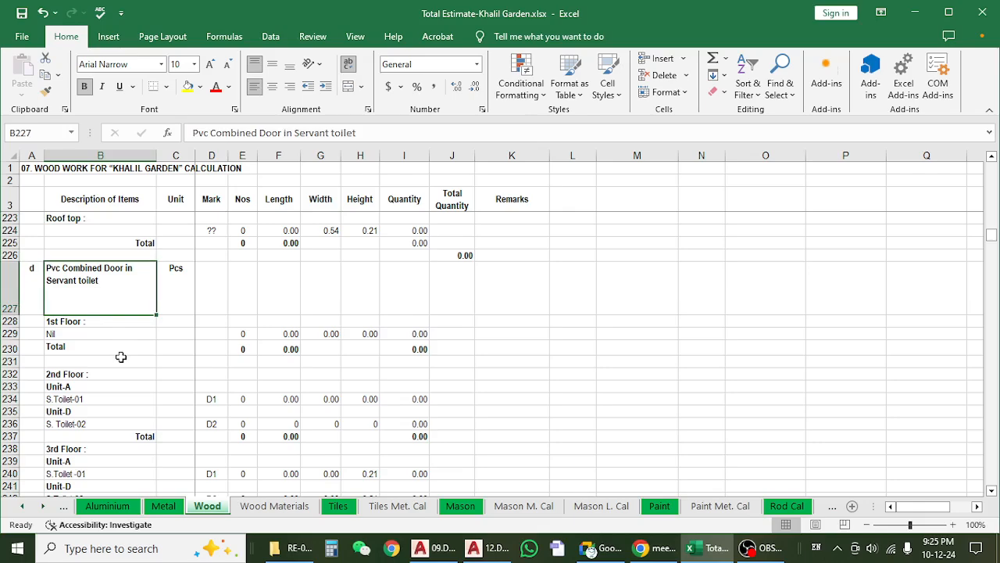
pyautogui.scroll(-3, 122, 357)
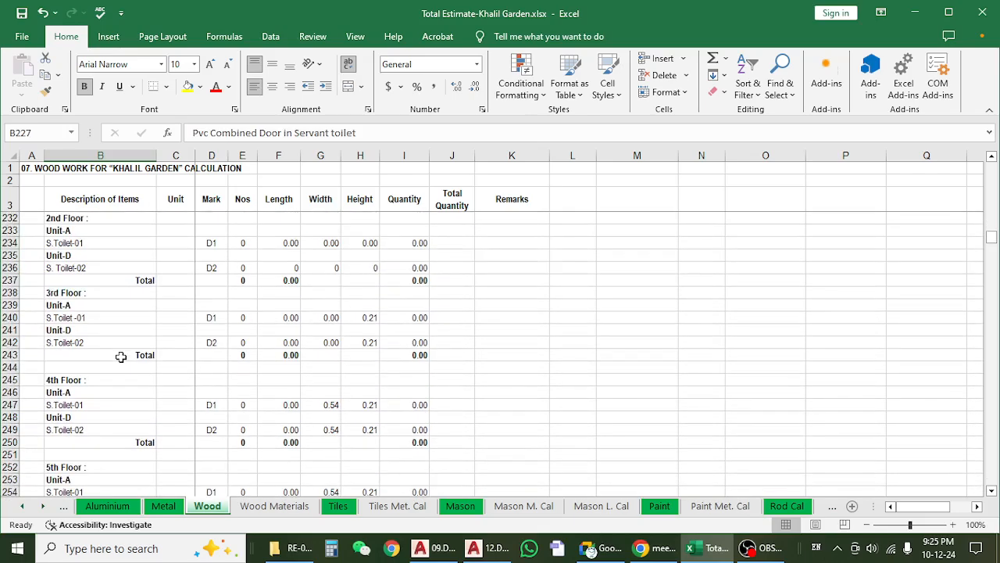
pyautogui.scroll(-3, 121, 356)
pyautogui.scroll(7, 121, 356)
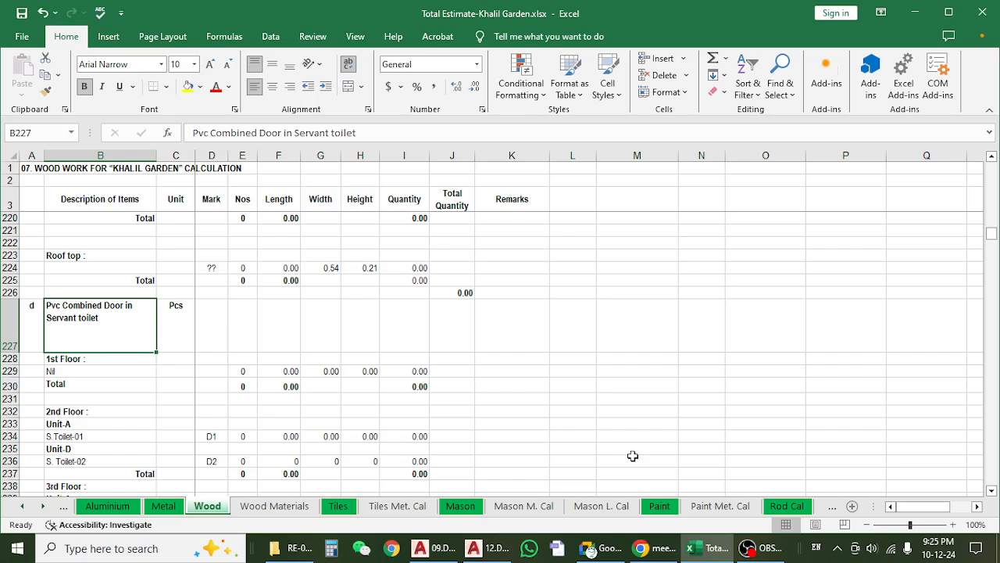
# Switch to the AutoCAD door and window plan and locate the Unit A servant toilet on the 2nd floor plan.
pyautogui.click(441, 548)
pyautogui.scroll(-10, 391, 341)
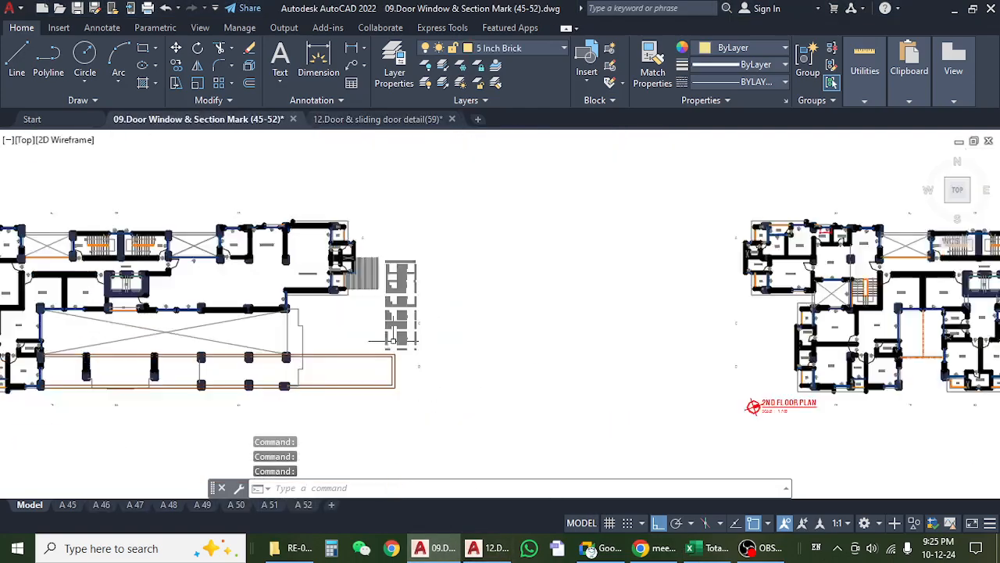
pyautogui.moveTo(584, 341)
pyautogui.mouseDown()
pyautogui.moveTo(345, 349)
pyautogui.moveTo(384, 337)
pyautogui.mouseUp()
pyautogui.scroll(12, 442, 281)
pyautogui.scroll(-1, 304, 354)
pyautogui.scroll(1, 303, 354)
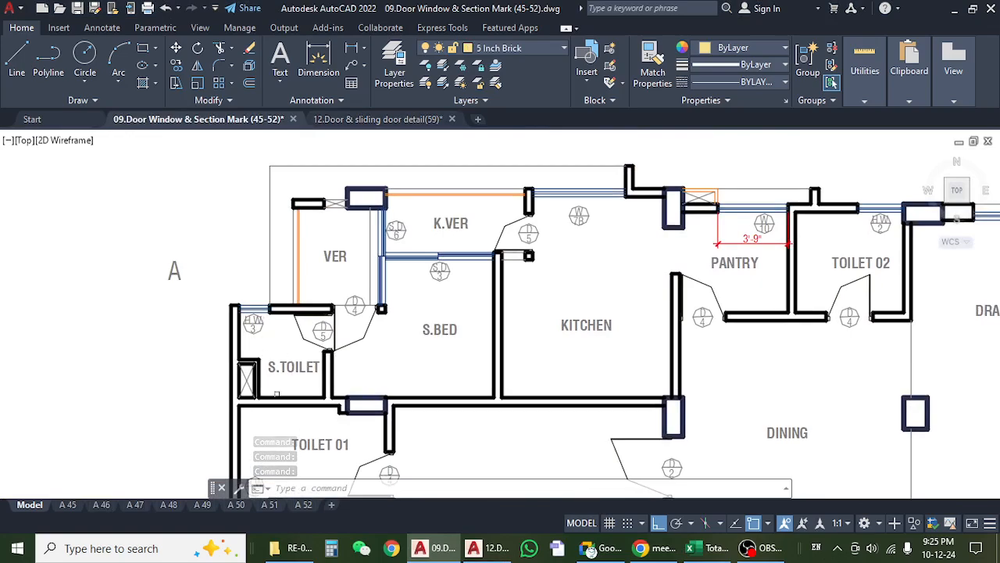
pyautogui.moveTo(301, 381); pyautogui.dragTo(339, 361)
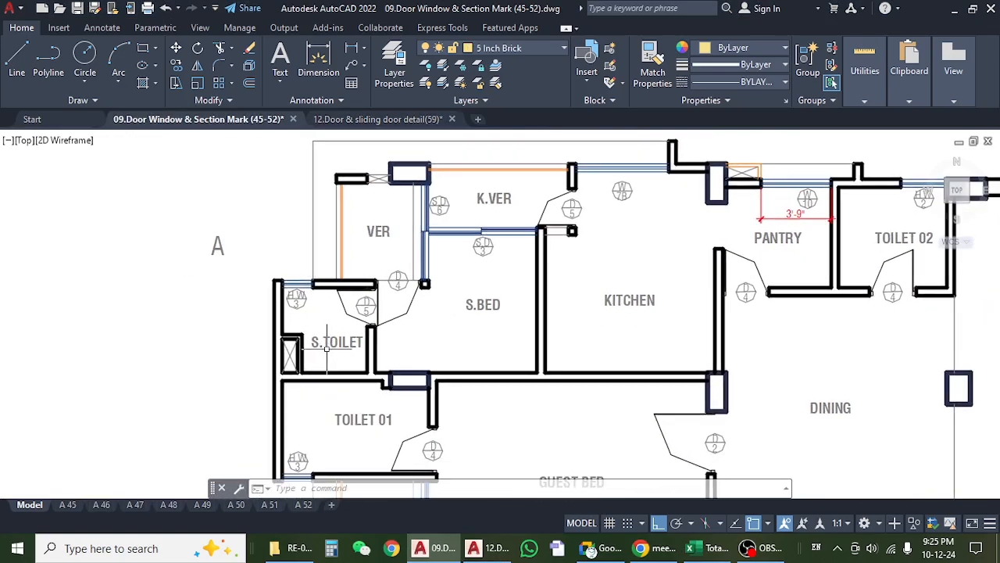
pyautogui.scroll(5, 332, 359)
pyautogui.scroll(-3, 292, 299)
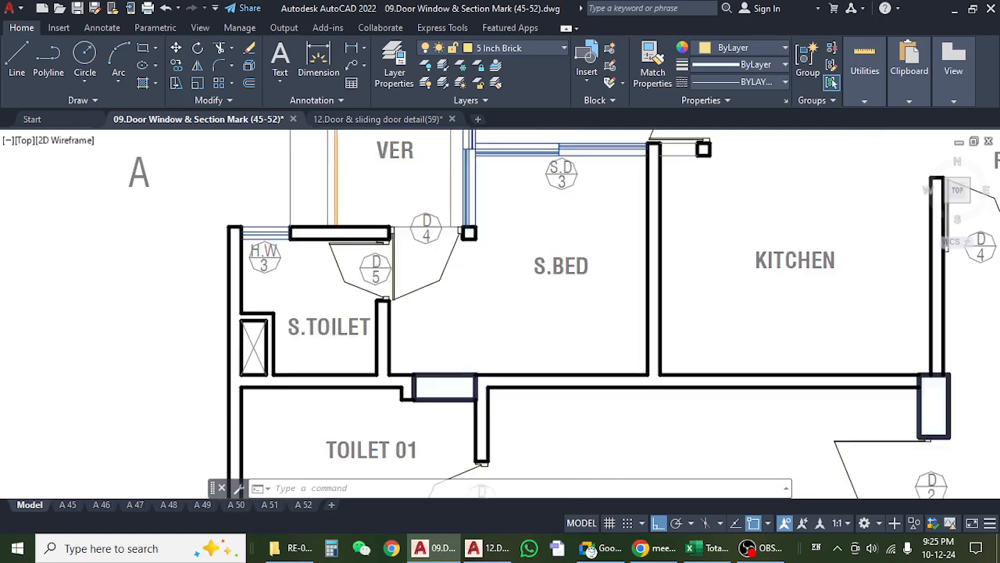
# Examine the S.Toilet door D5 and the adjoining S.Bed, verandah and kitchen layout in Unit A.
pyautogui.moveTo(513, 326); pyautogui.dragTo(311, 364)
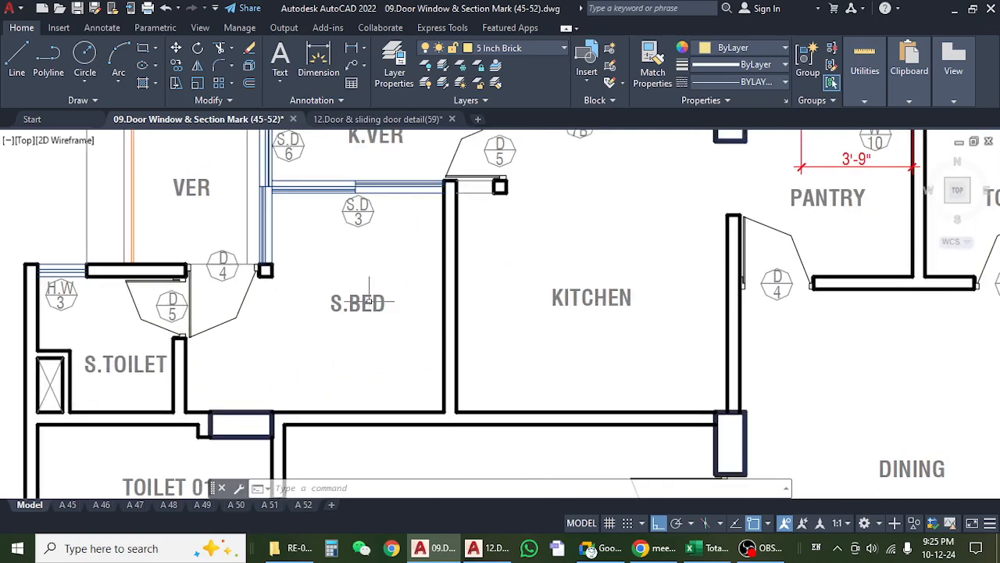
pyautogui.scroll(-2, 369, 301)
pyautogui.moveTo(363, 298); pyautogui.dragTo(371, 321)
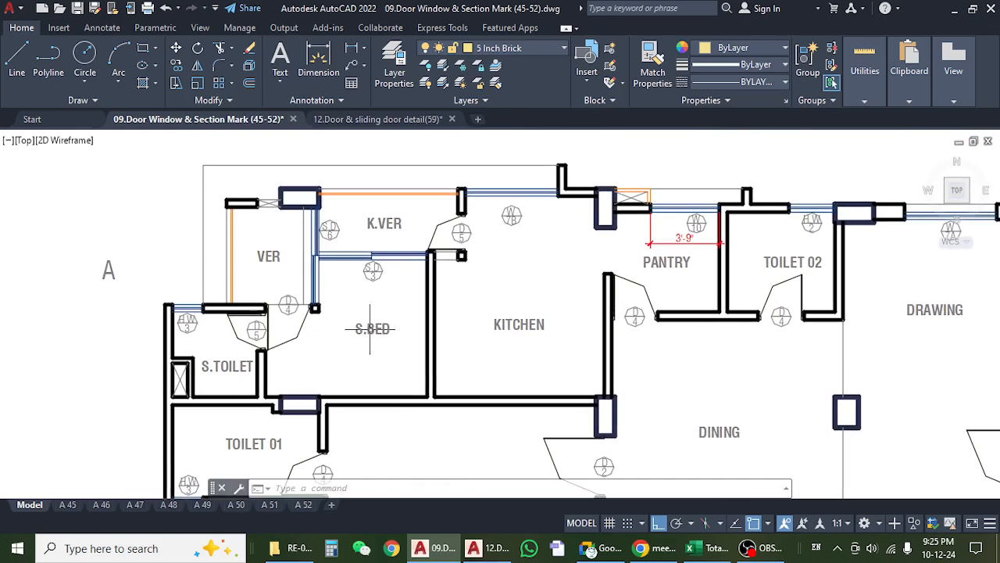
pyautogui.moveTo(370, 329); pyautogui.dragTo(438, 327)
pyautogui.scroll(2, 309, 369)
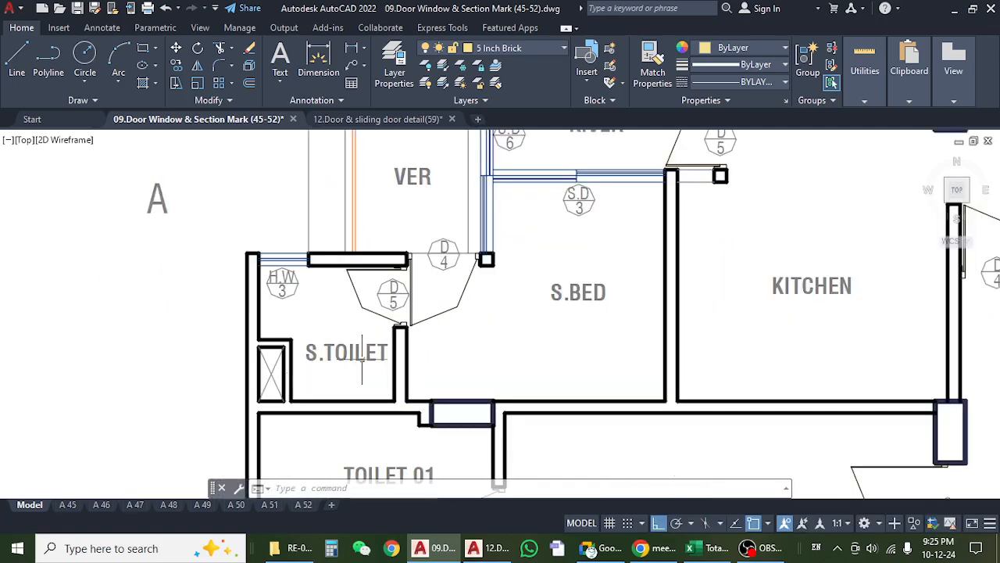
pyautogui.moveTo(401, 353); pyautogui.dragTo(333, 361)
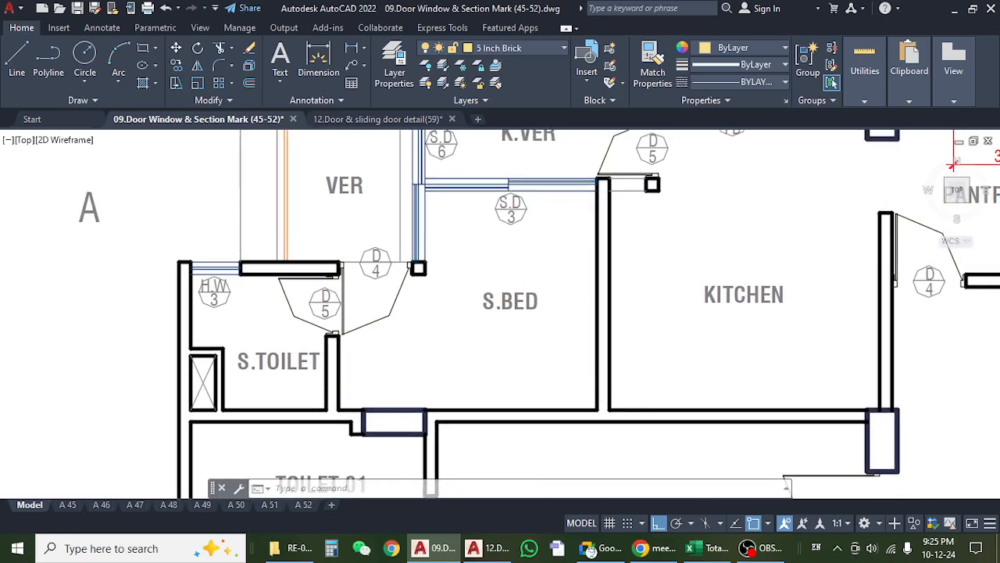
pyautogui.moveTo(453, 324); pyautogui.dragTo(471, 332)
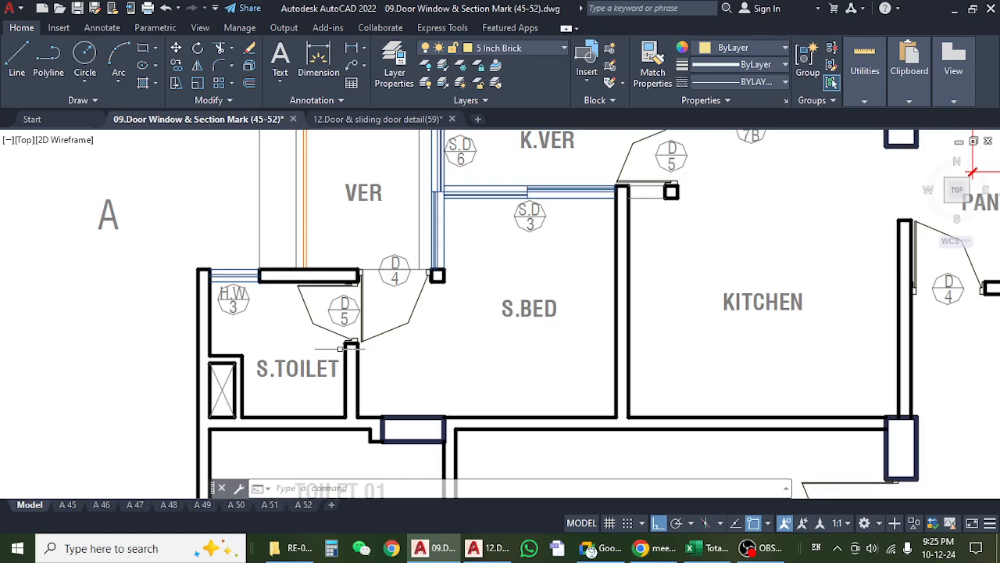
pyautogui.scroll(-3, 350, 344)
pyautogui.scroll(3, 349, 345)
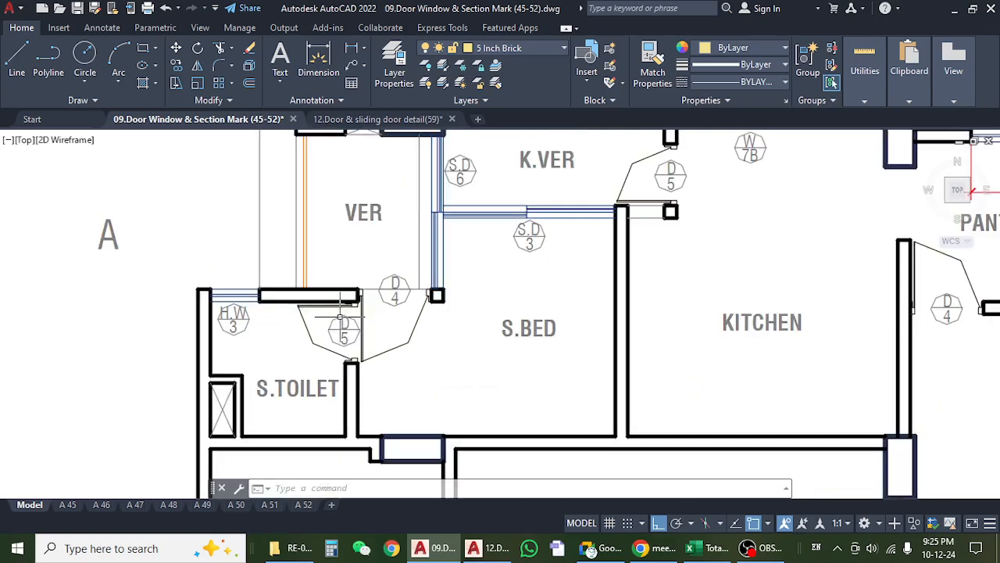
# Return to the Excel estimate and review the item d servant toilet rows from the 2nd Floor through the 9th Floor.
pyautogui.click(713, 548)
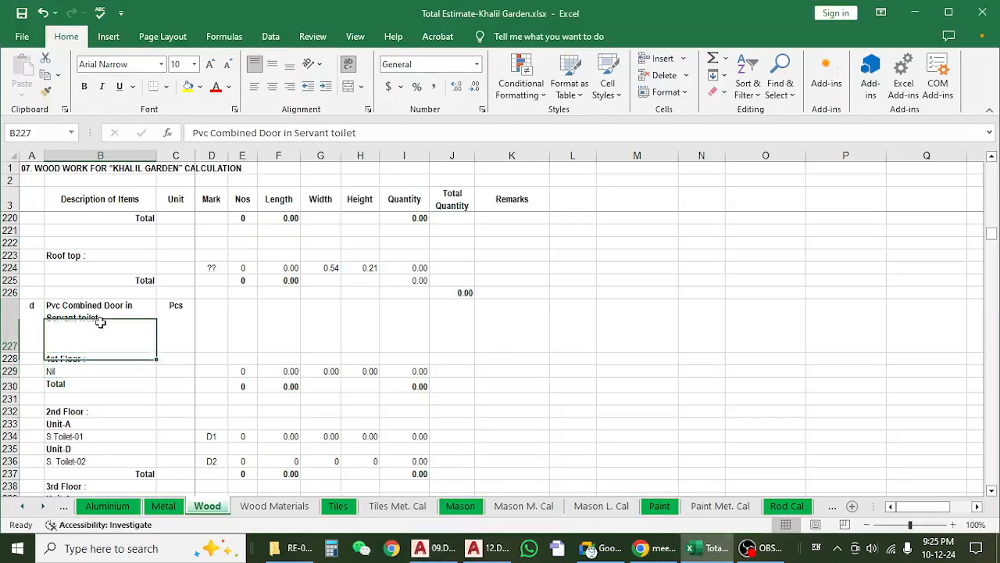
pyautogui.scroll(-2, 103, 351)
pyautogui.scroll(-6, 103, 322)
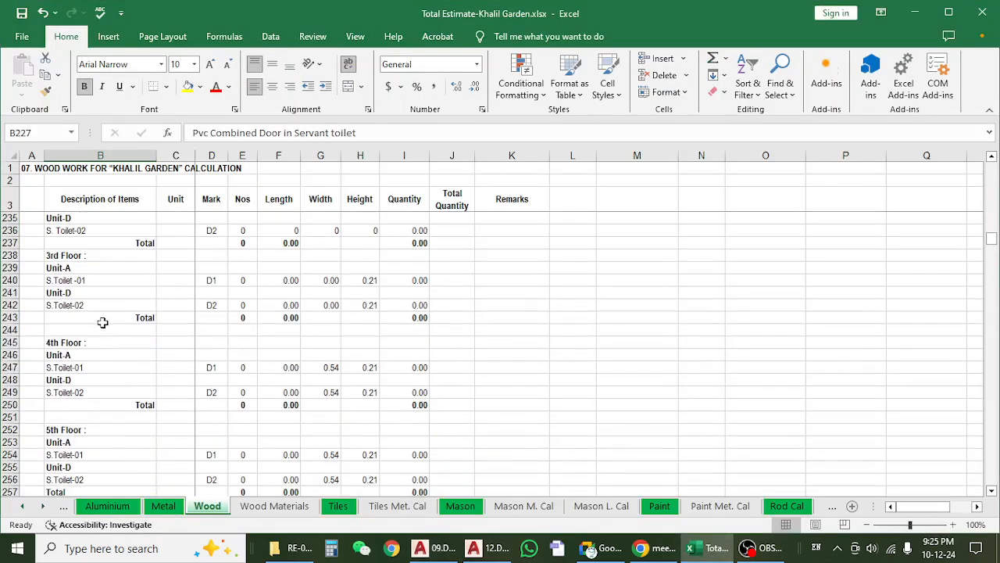
pyautogui.scroll(-10, 102, 322)
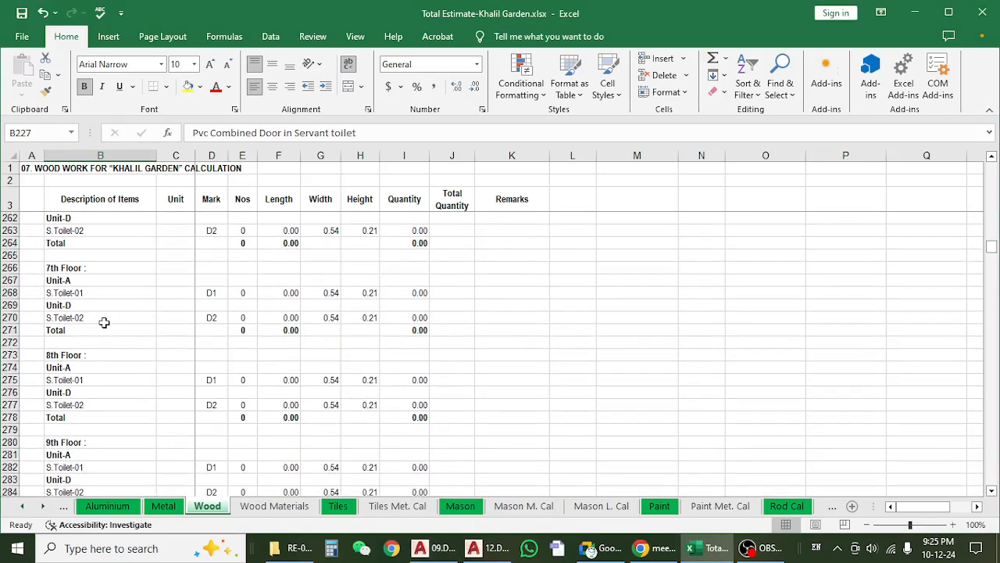
pyautogui.scroll(12, 202, 363)
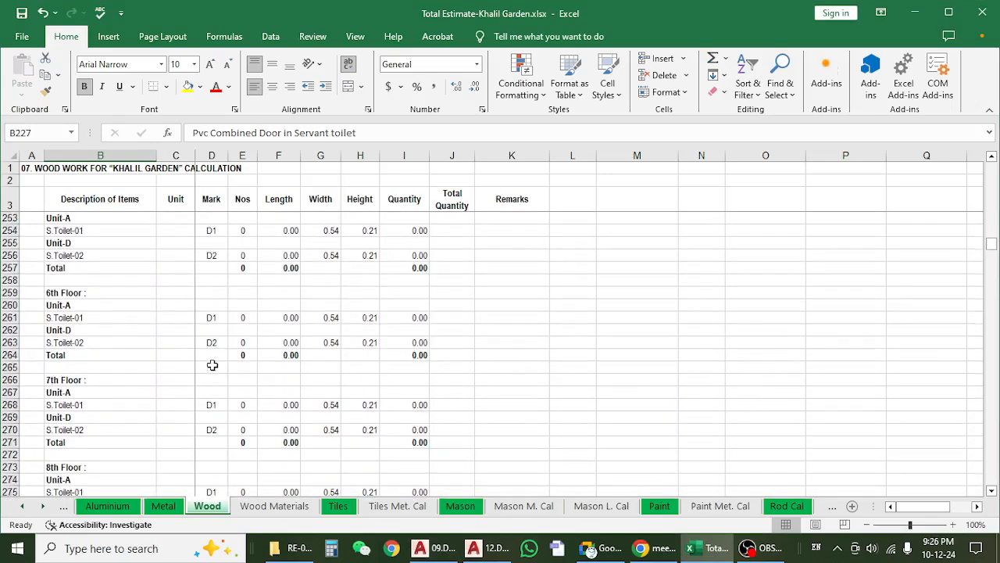
pyautogui.scroll(4, 199, 363)
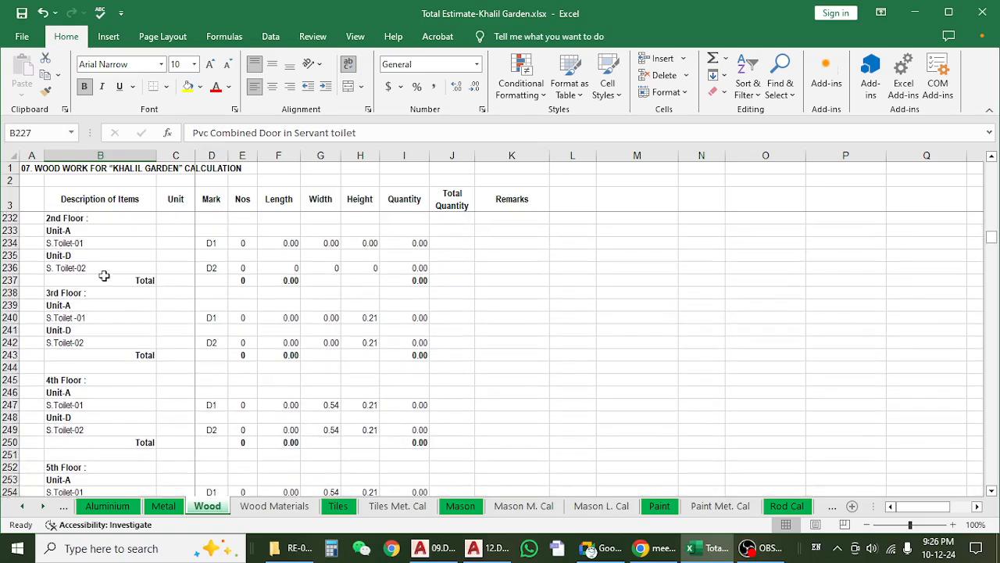
pyautogui.click(111, 331)
pyautogui.click(100, 274)
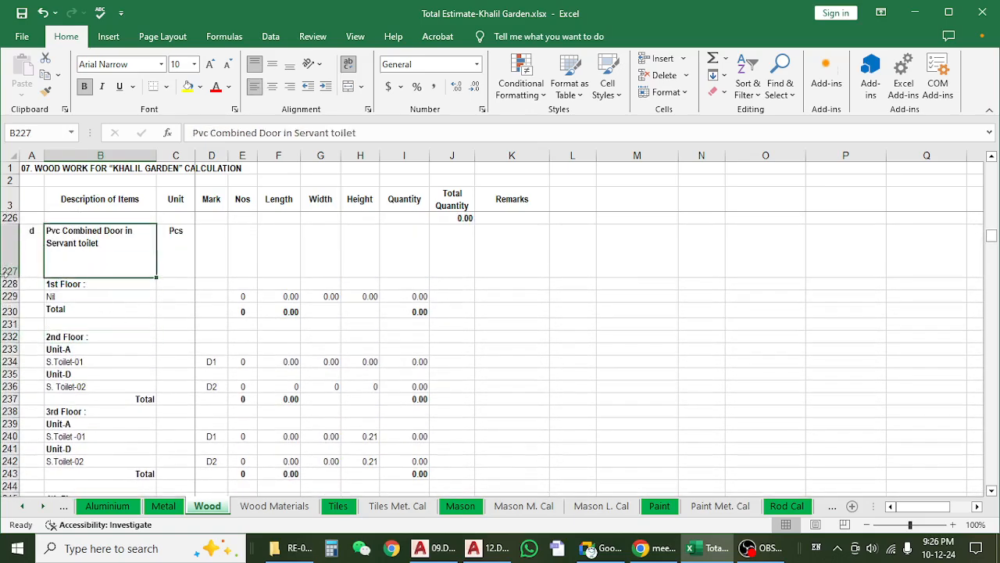
# Check the Nos, width and quantity formula in item d's 1st Floor Nil row.
pyautogui.click(244, 293)
pyautogui.click(306, 299)
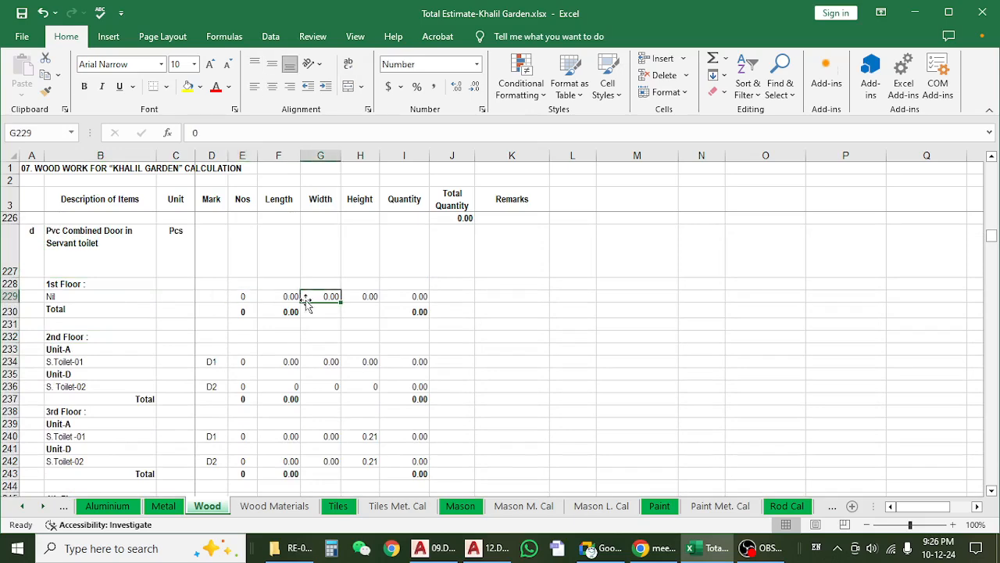
pyautogui.click(247, 295)
pyautogui.click(321, 296)
pyautogui.click(414, 296)
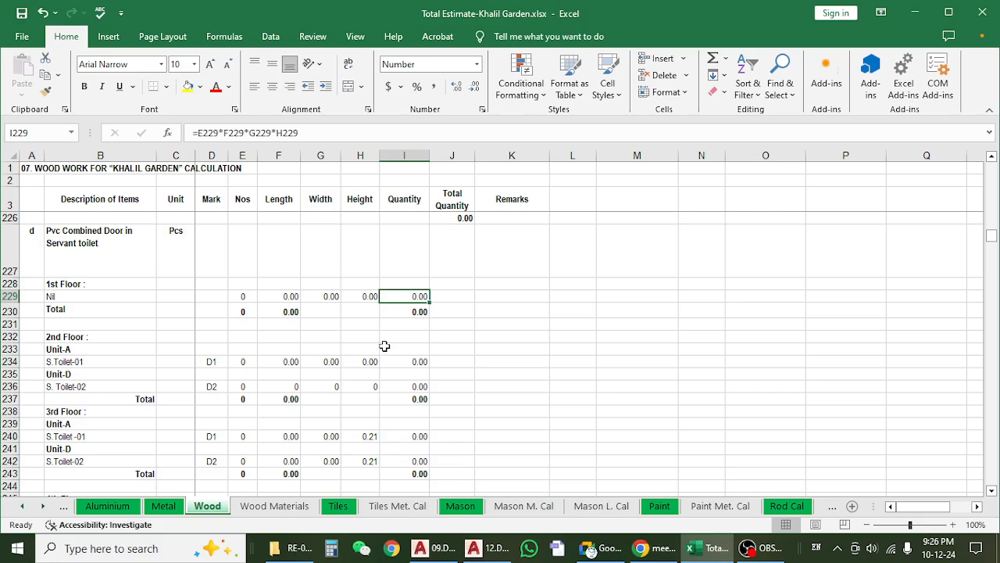
# Read the item e Cat Door frame description and look over its floor-by-floor rows.
pyautogui.scroll(-16, 385, 346)
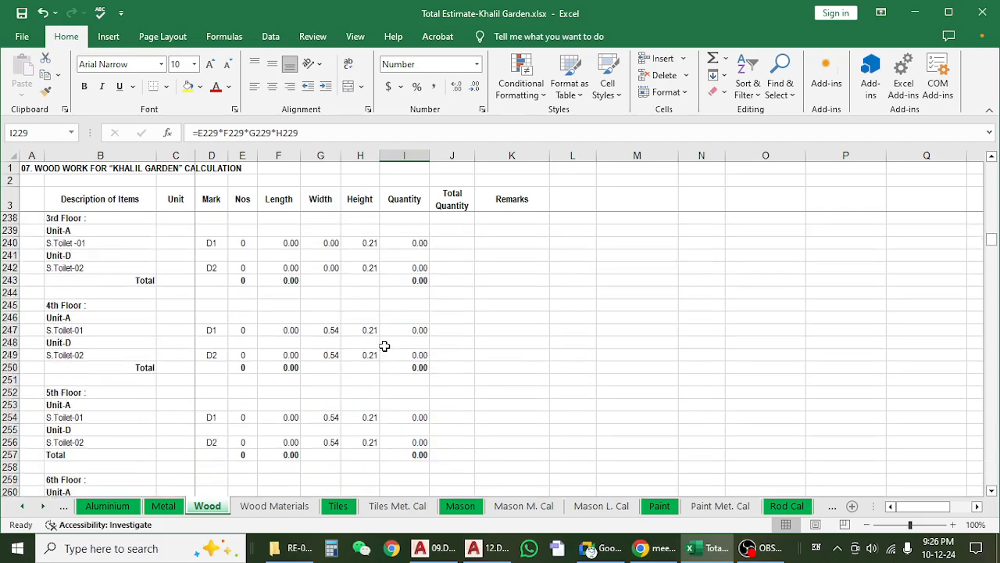
pyautogui.scroll(-4, 383, 346)
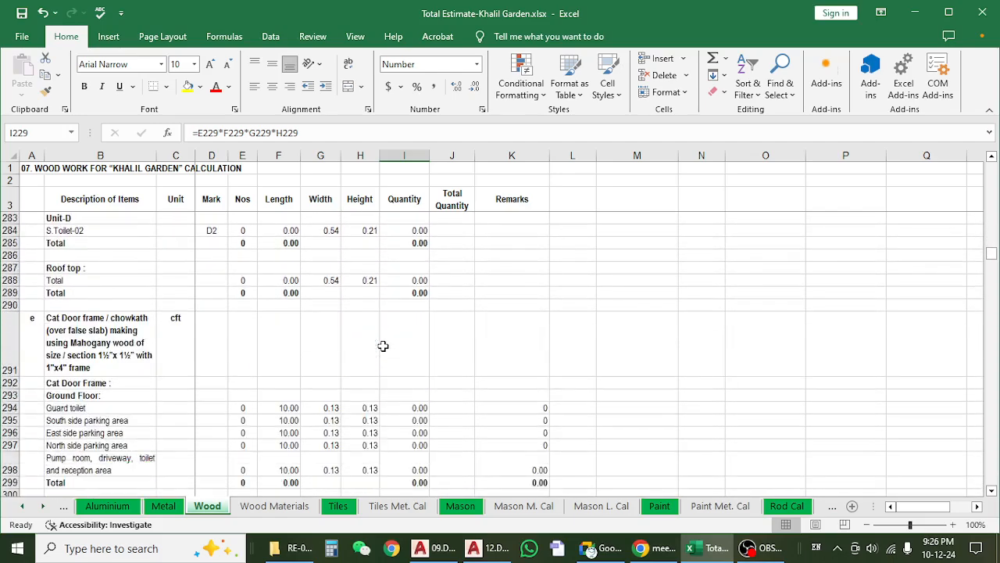
pyautogui.click(159, 313)
pyautogui.click(132, 313)
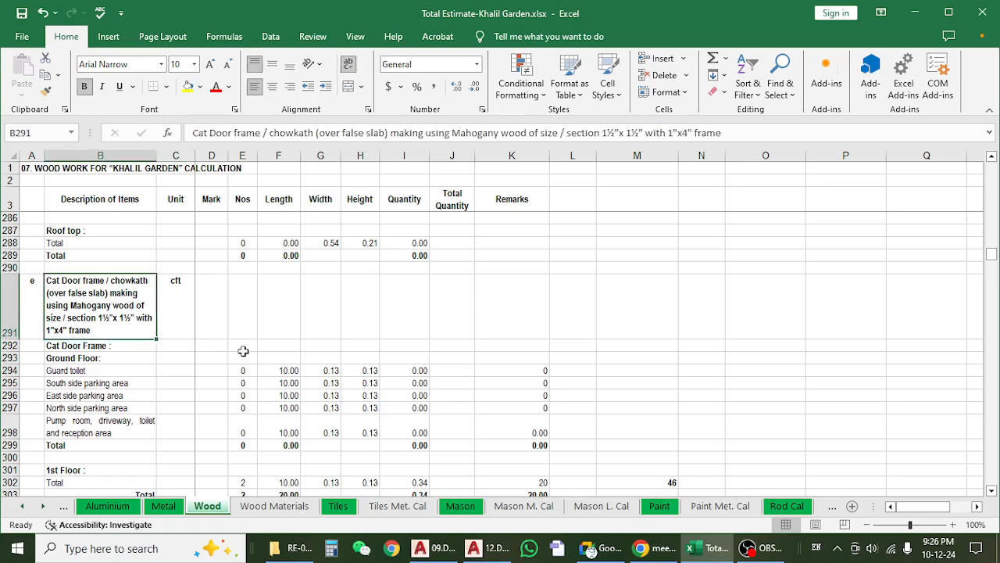
pyautogui.scroll(-4, 246, 352)
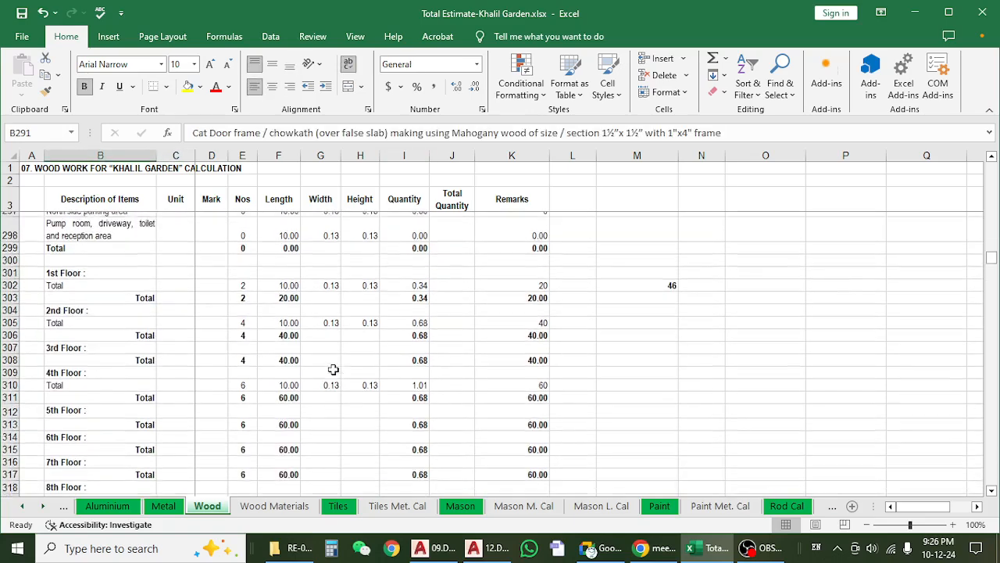
pyautogui.scroll(1, 332, 370)
# Open the drawing 15.Cat Door Detail (62).dwg from the RE-00 FINAL TANVIR folder.
pyautogui.click(916, 17)
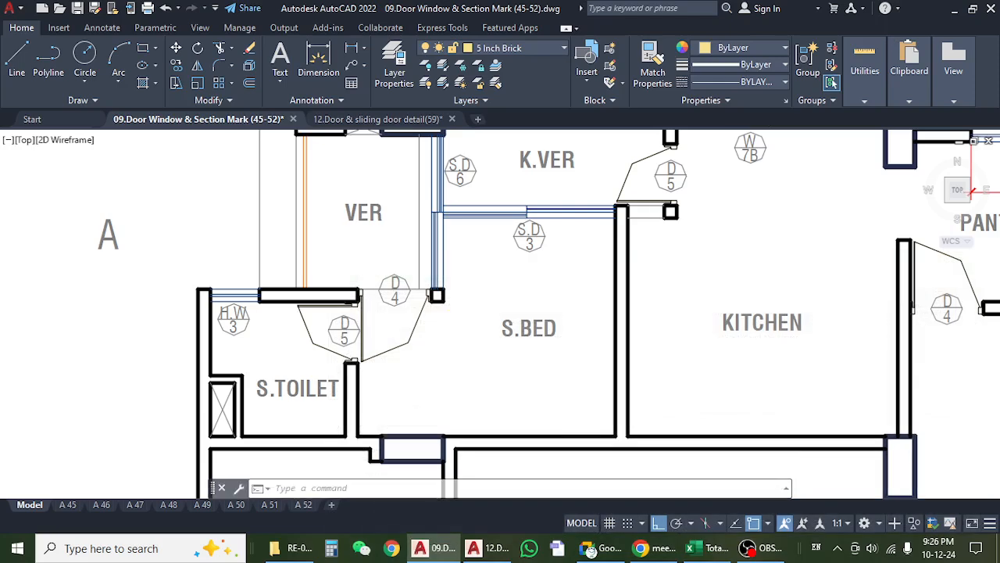
pyautogui.click(957, 9)
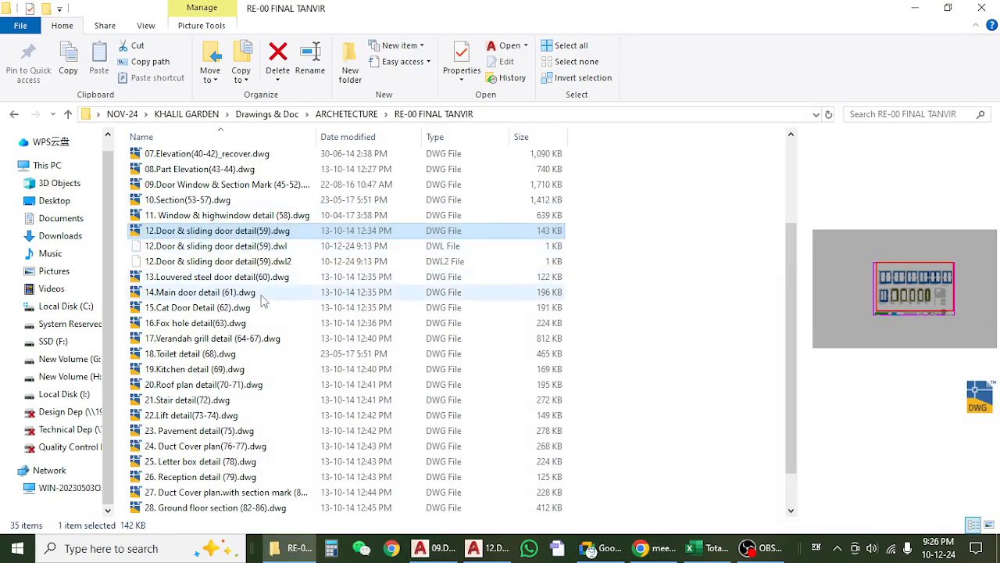
pyautogui.click(227, 310)
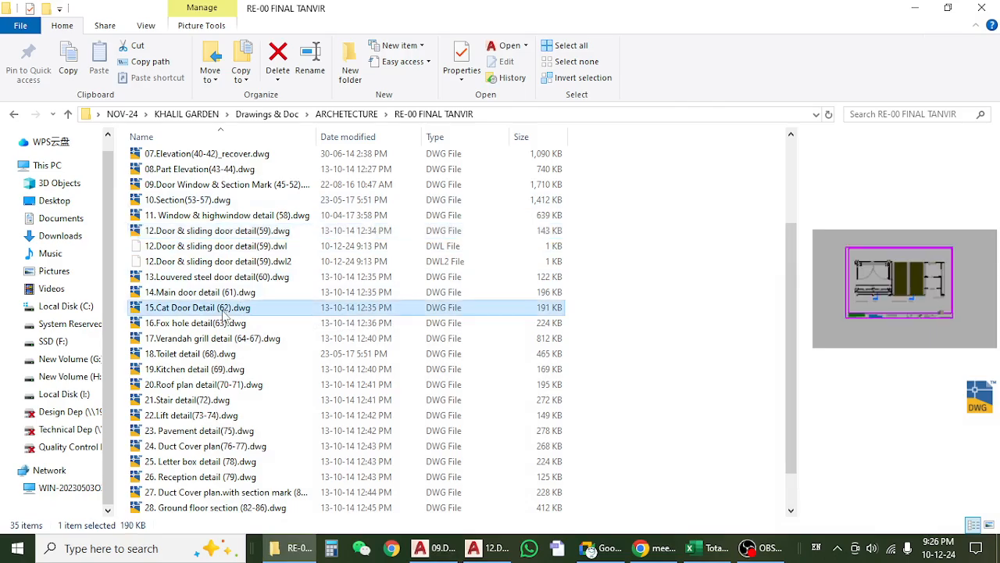
pyautogui.doubleClick(225, 312)
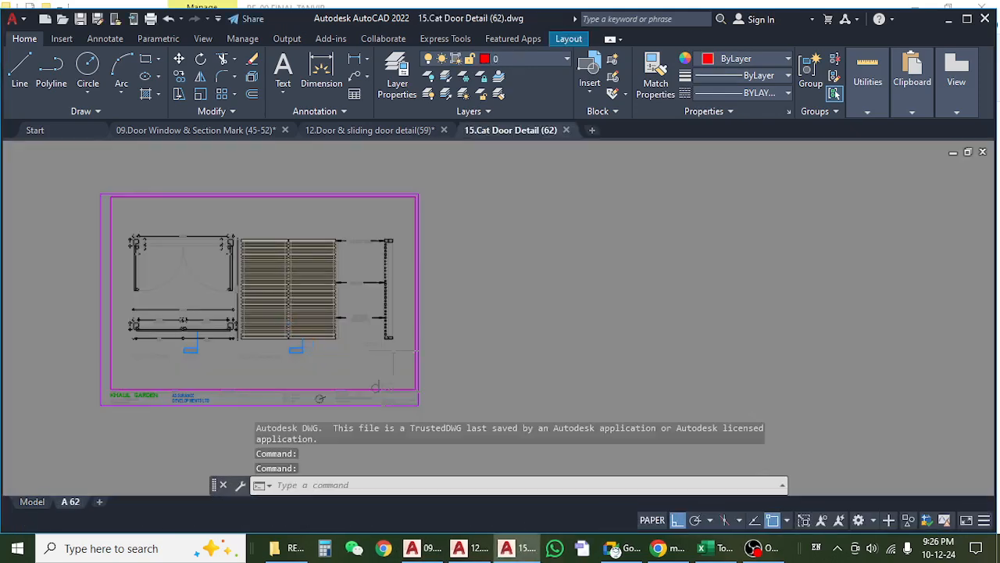
# Look over the cat door sheet A 62, then show the drawing in model space.
pyautogui.scroll(6, 326, 289)
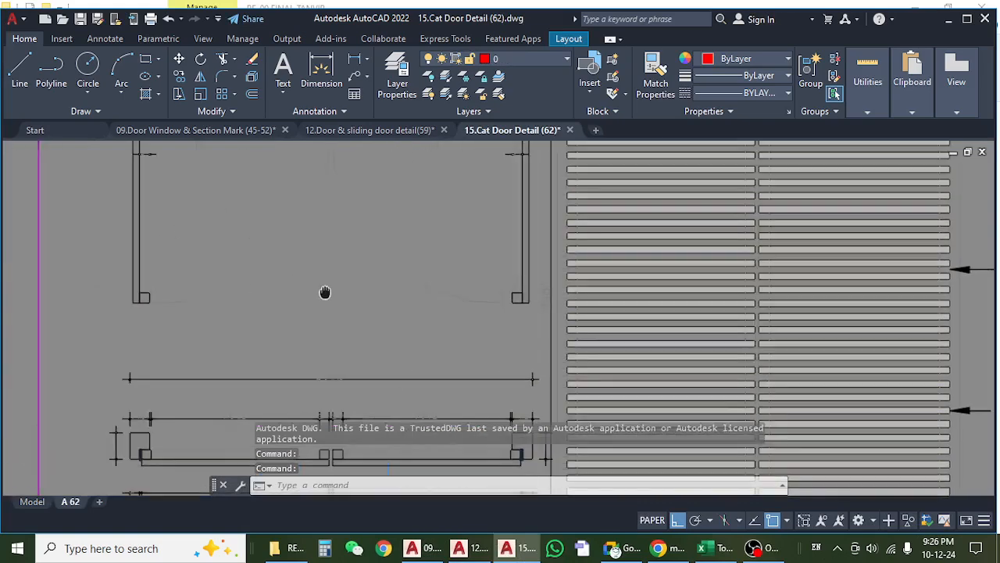
pyautogui.scroll(-6, 369, 299)
pyautogui.scroll(5, 475, 233)
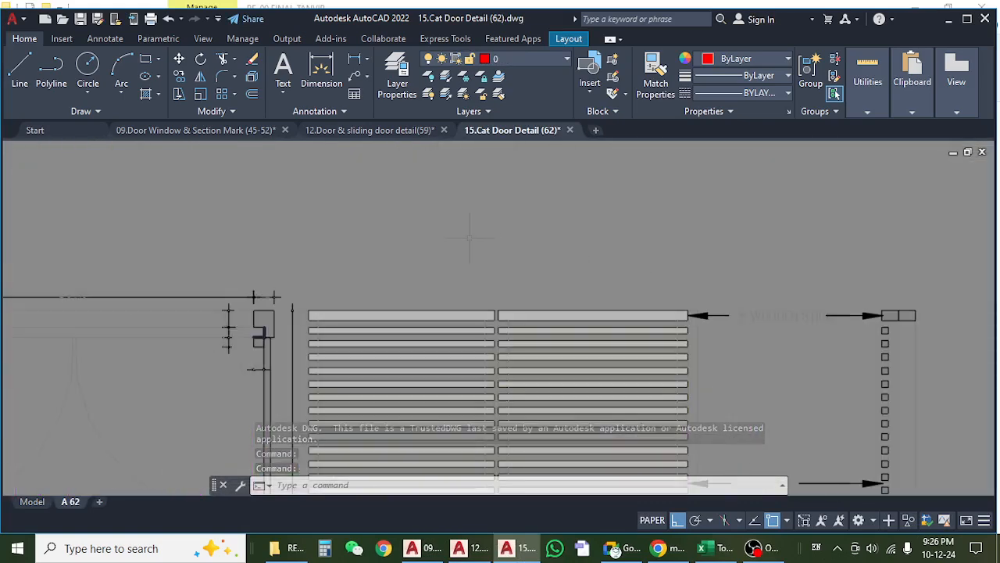
pyautogui.scroll(-5, 474, 233)
pyautogui.click(32, 502)
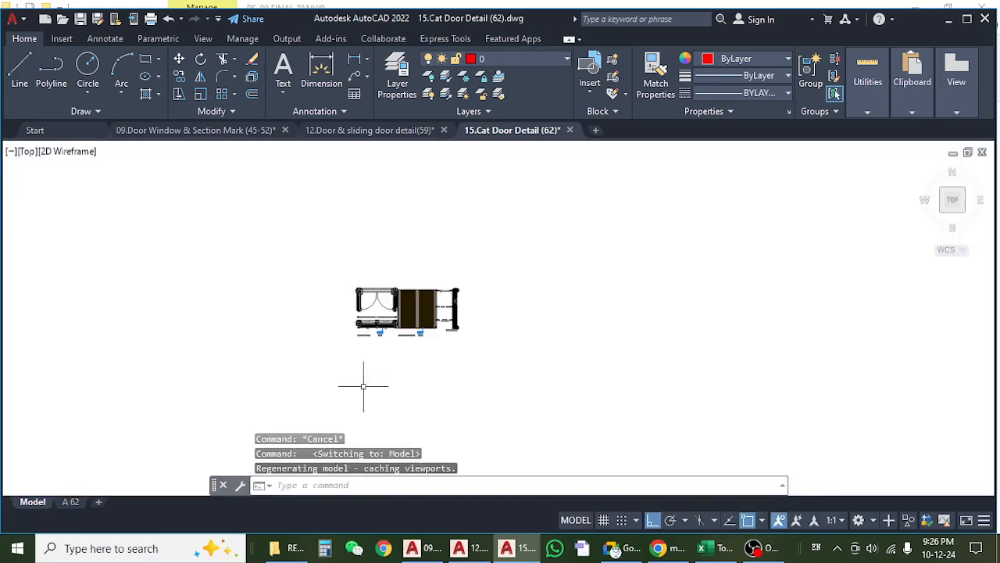
pyautogui.scroll(6, 411, 316)
pyautogui.moveTo(516, 341); pyautogui.dragTo(390, 340)
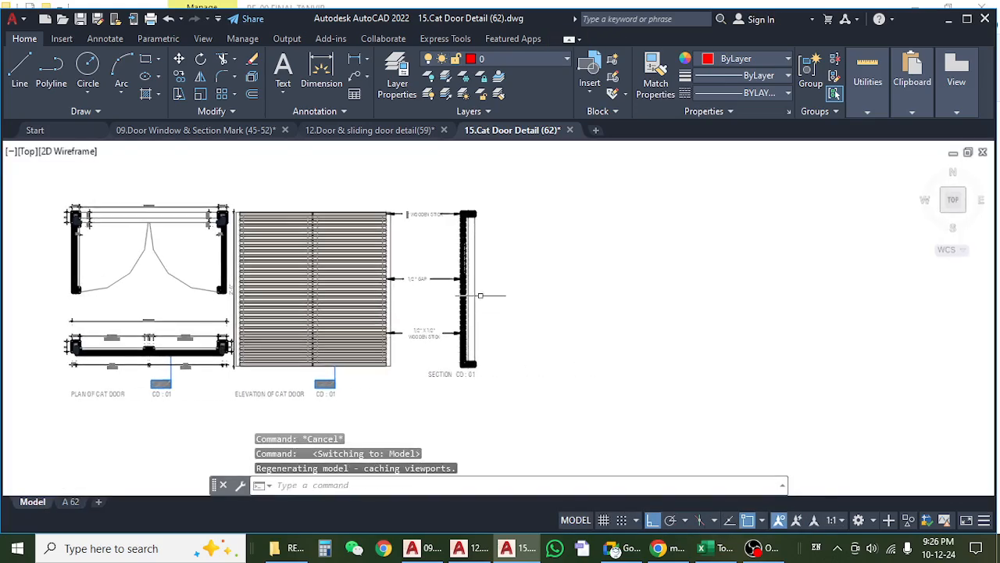
# Examine the cat door plan, elevation and section CD : 01, including the wooden stick sizes and gap notes.
pyautogui.scroll(5, 475, 292)
pyautogui.scroll(-4, 526, 293)
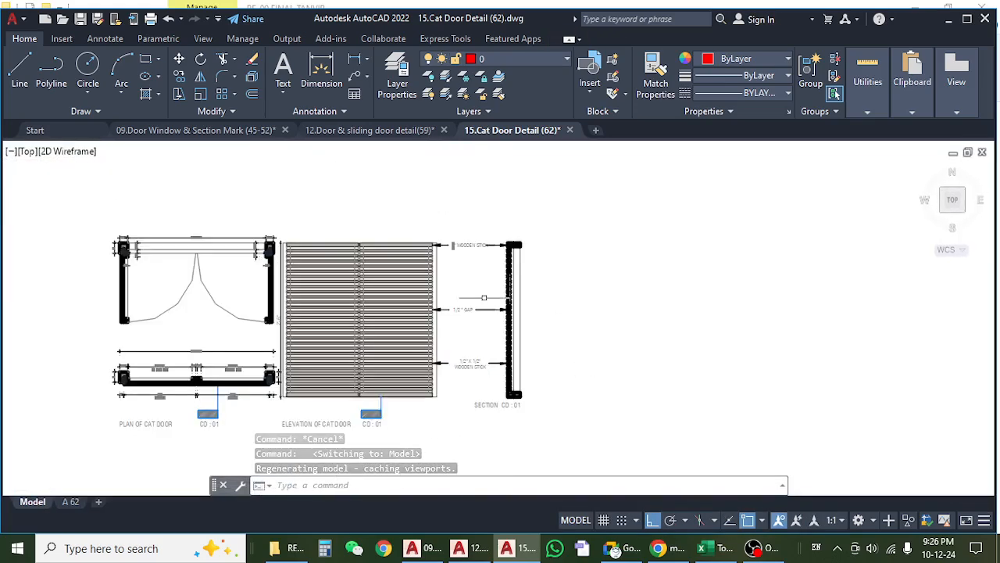
pyautogui.scroll(4, 474, 286)
pyautogui.scroll(-4, 583, 270)
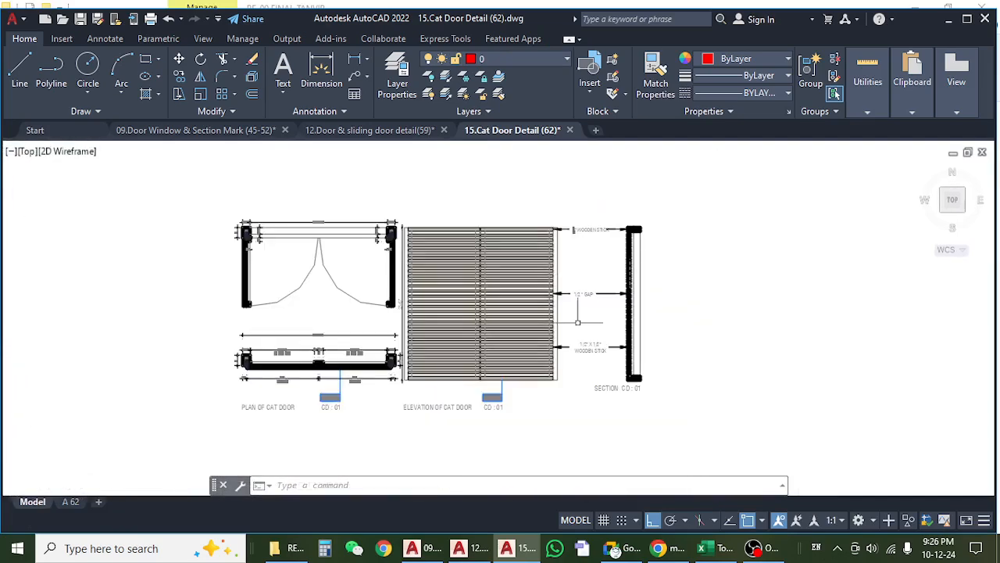
pyautogui.moveTo(559, 371); pyautogui.dragTo(471, 375)
pyautogui.scroll(4, 468, 380)
pyautogui.moveTo(500, 323); pyautogui.dragTo(520, 432)
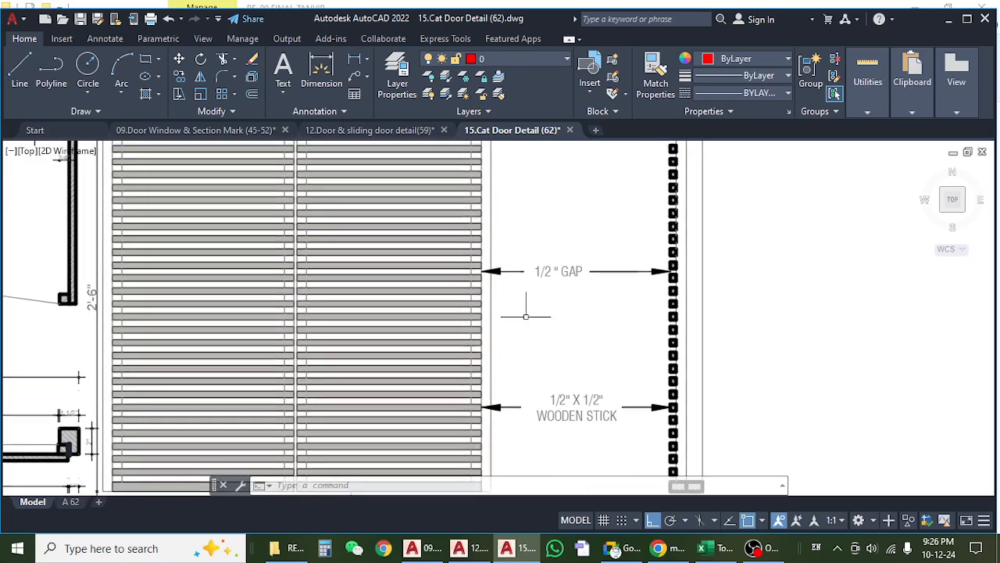
pyautogui.moveTo(527, 283)
pyautogui.mouseDown()
pyautogui.moveTo(536, 411)
pyautogui.moveTo(542, 346)
pyautogui.mouseUp()
pyautogui.scroll(-4, 530, 313)
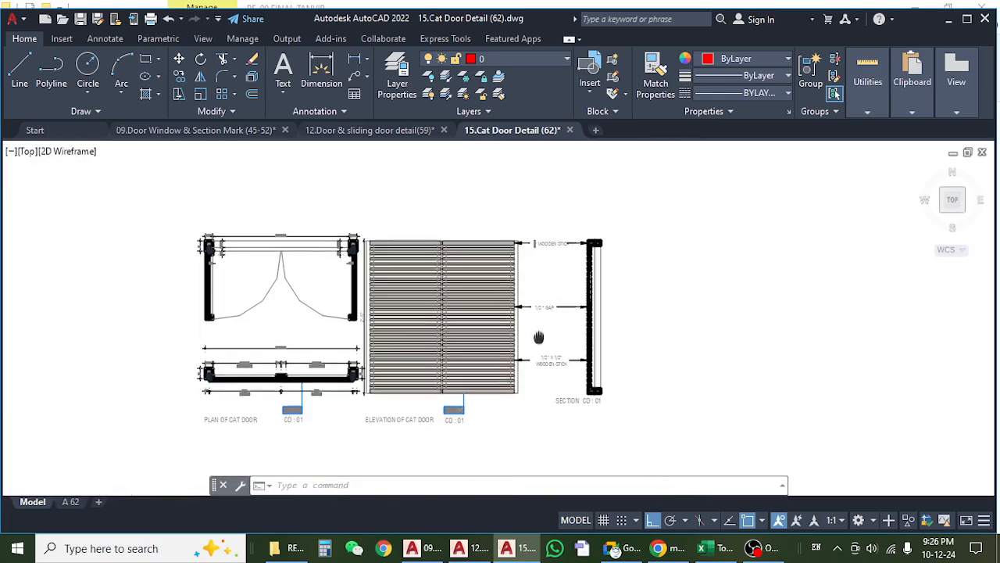
pyautogui.scroll(2, 538, 321)
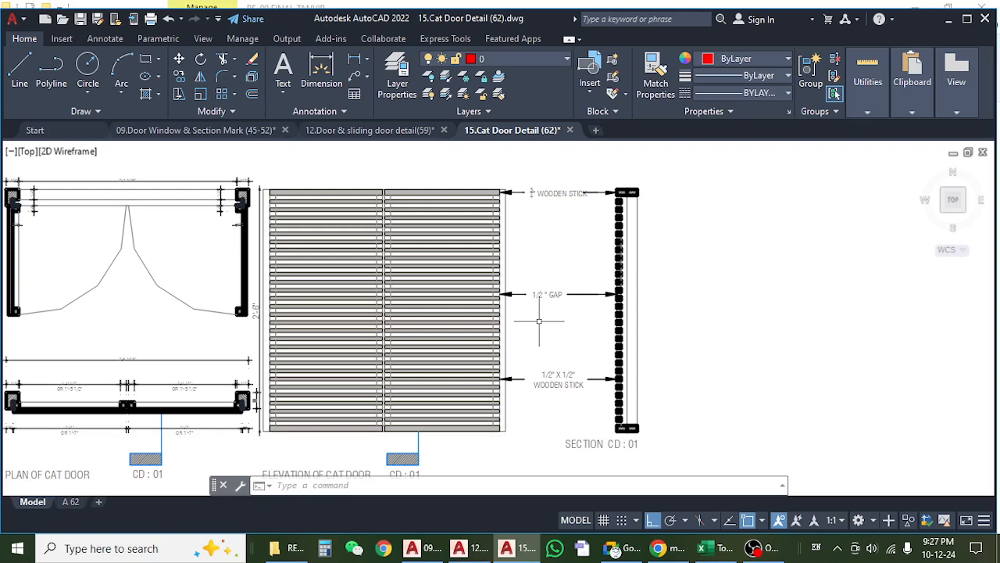
# Examine the cat door elevation and the frame width and corner section dimensions in the plan.
pyautogui.scroll(-2, 566, 299)
pyautogui.scroll(4, 464, 409)
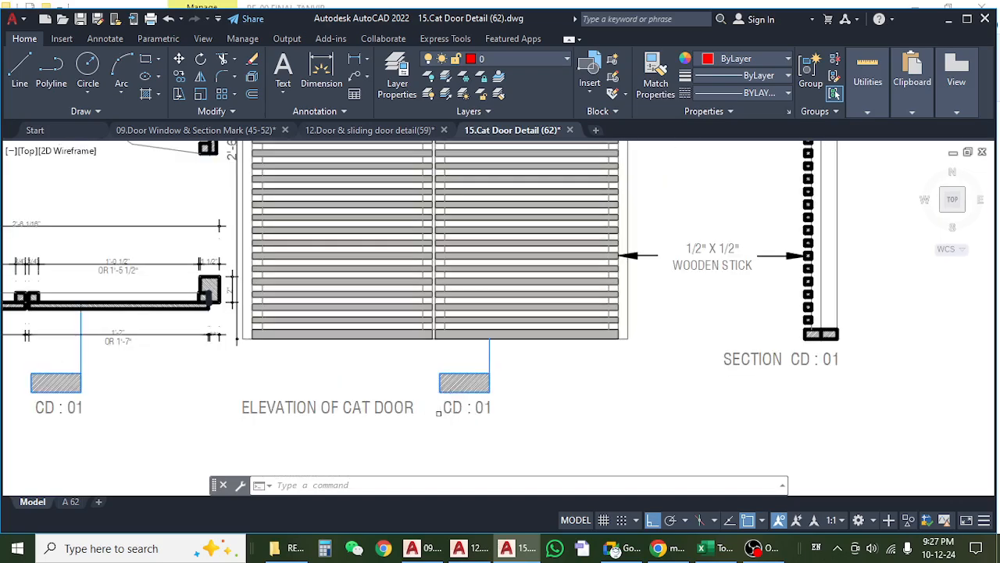
pyautogui.scroll(2, 473, 305)
pyautogui.scroll(-6, 474, 304)
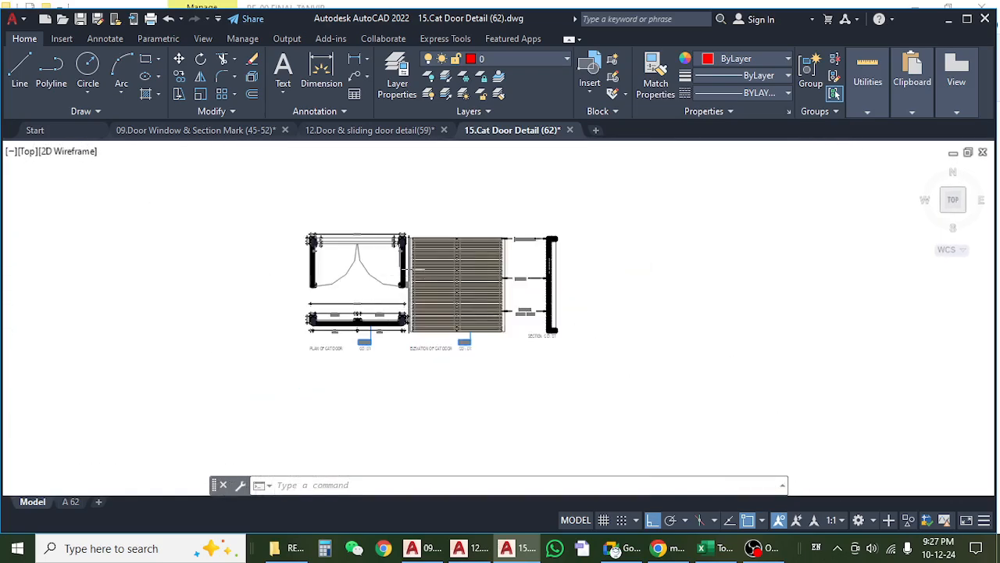
pyautogui.scroll(6, 358, 231)
pyautogui.scroll(4, 357, 220)
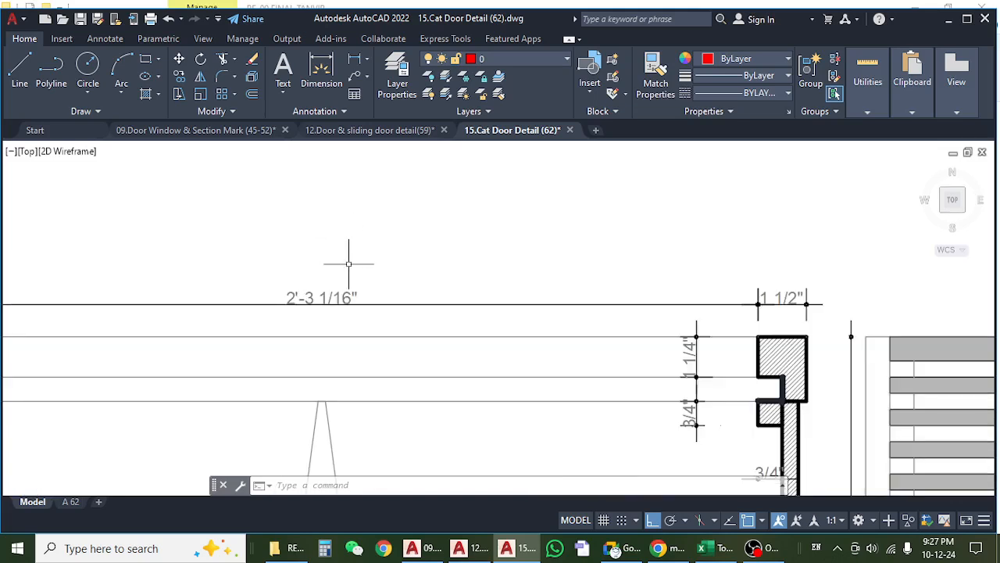
pyautogui.scroll(-4, 349, 263)
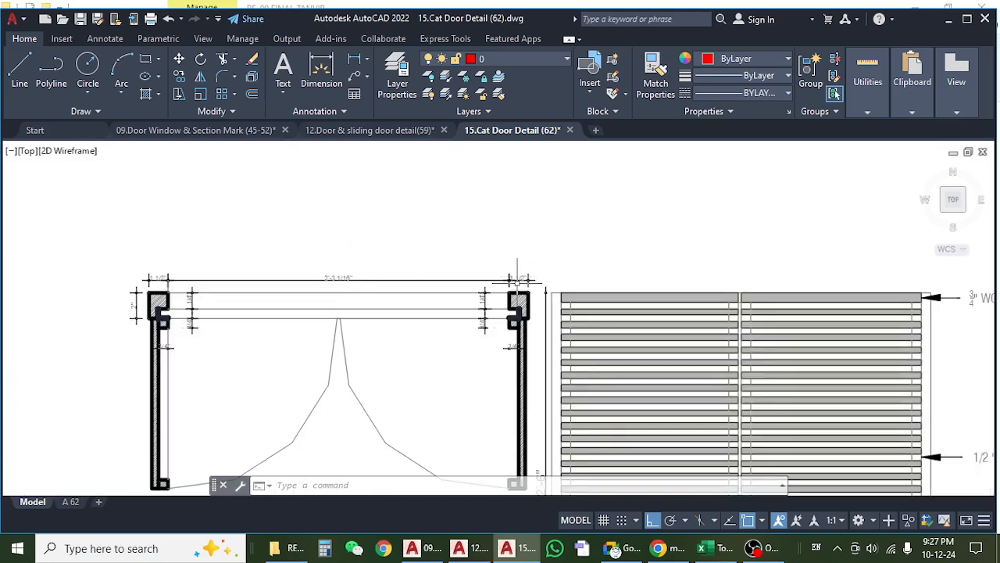
pyautogui.scroll(3, 517, 283)
# Switch to the Excel Wood sheet and review the cat door frame description with its floor-by-floor rows.
pyautogui.click(710, 549)
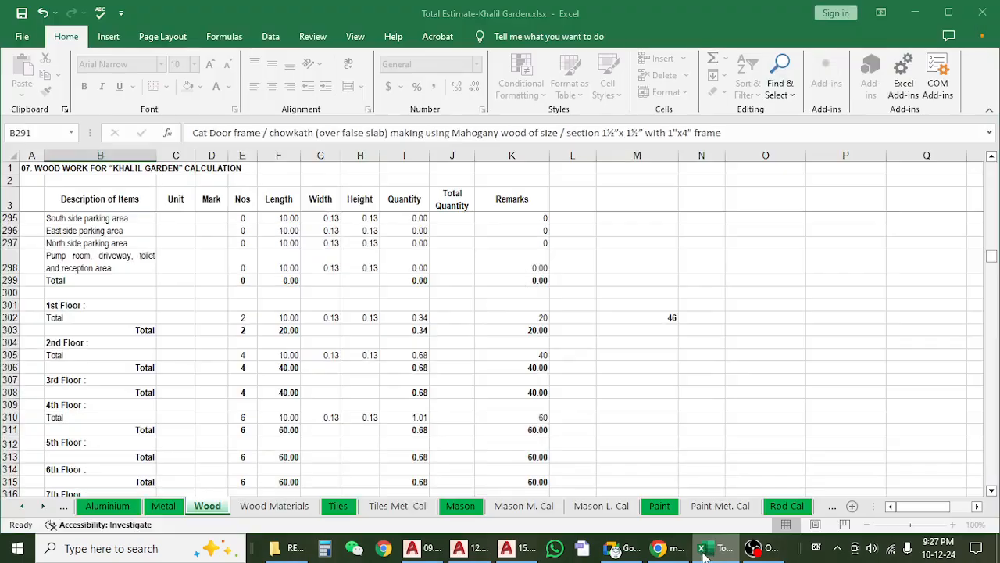
pyautogui.scroll(3, 234, 331)
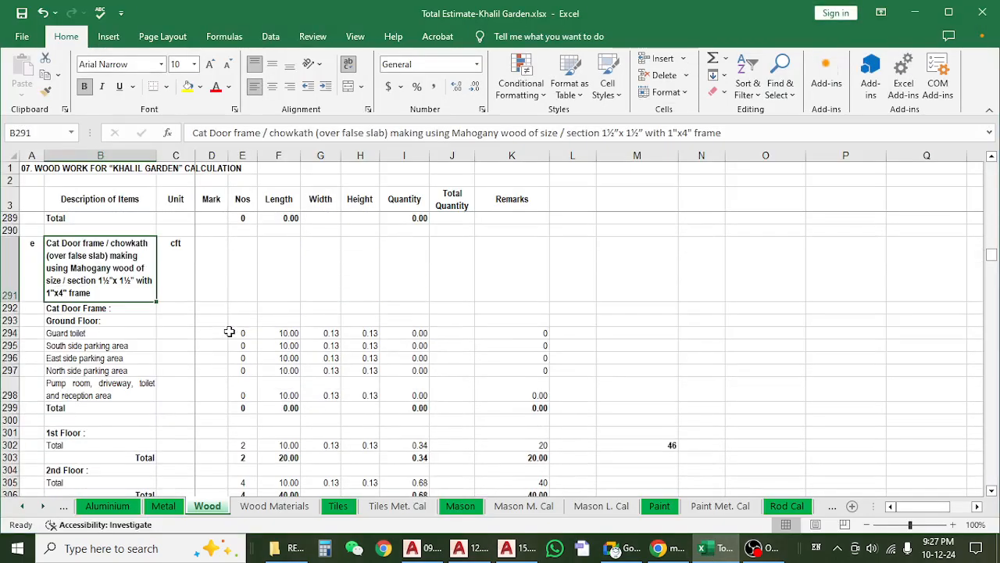
pyautogui.scroll(-3, 231, 331)
pyautogui.scroll(1, 229, 331)
pyautogui.scroll(1, 229, 332)
pyautogui.scroll(-3, 229, 331)
pyautogui.scroll(-1, 229, 330)
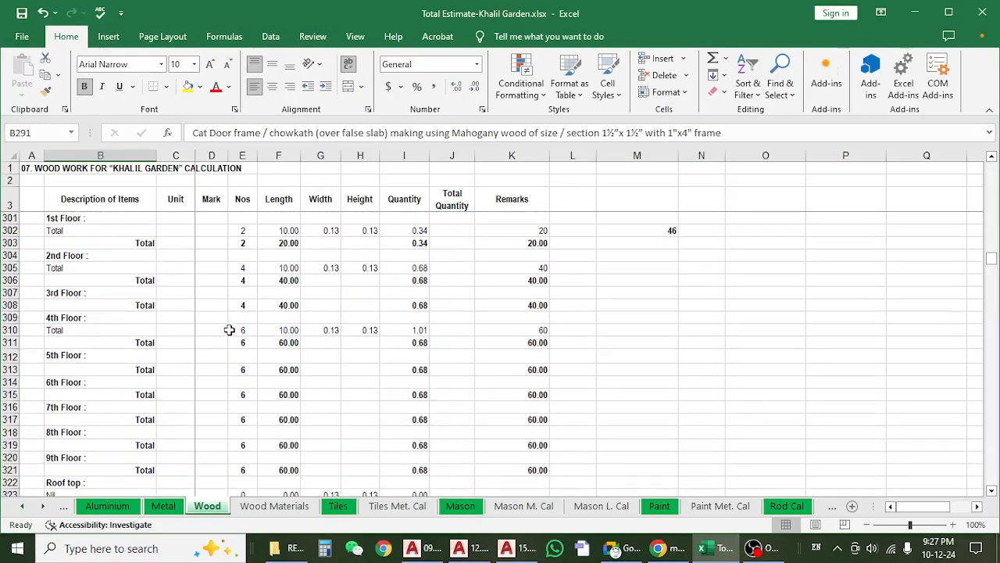
pyautogui.scroll(1, 229, 330)
# Check the cat door frame count for the 1st Floor and the count, total formula and length for the 2nd Floor.
pyautogui.click(241, 281)
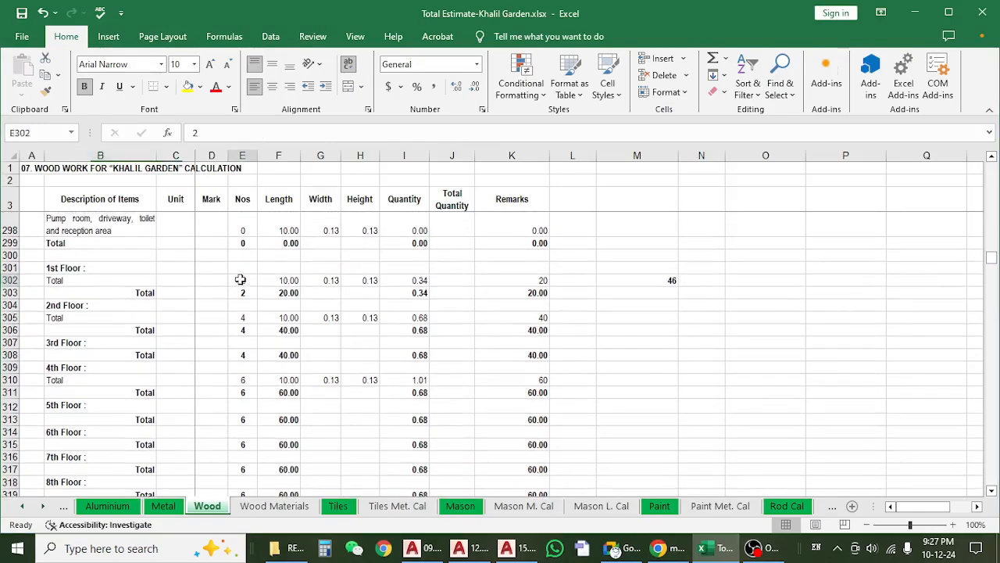
pyautogui.click(242, 304)
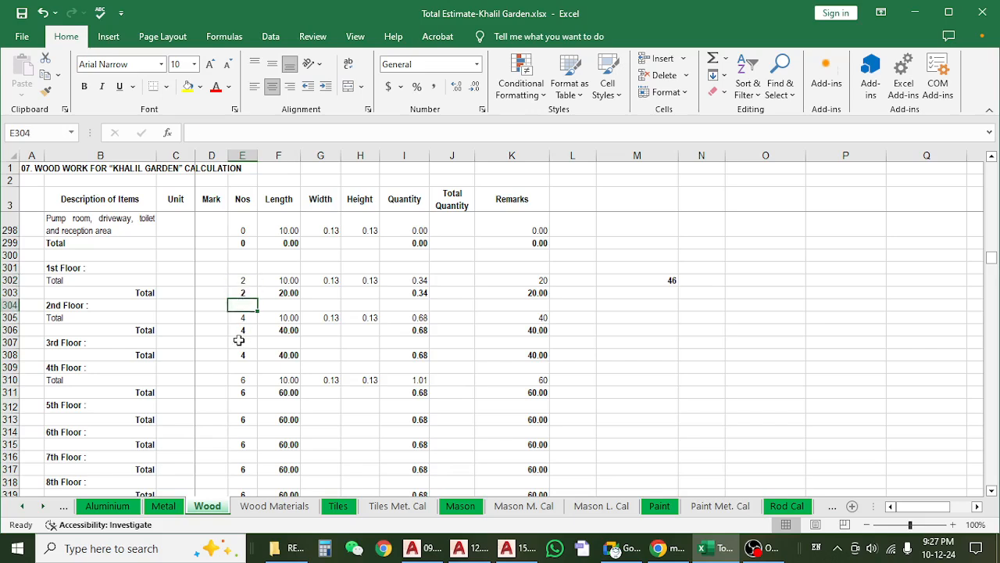
pyautogui.click(237, 317)
pyautogui.click(238, 329)
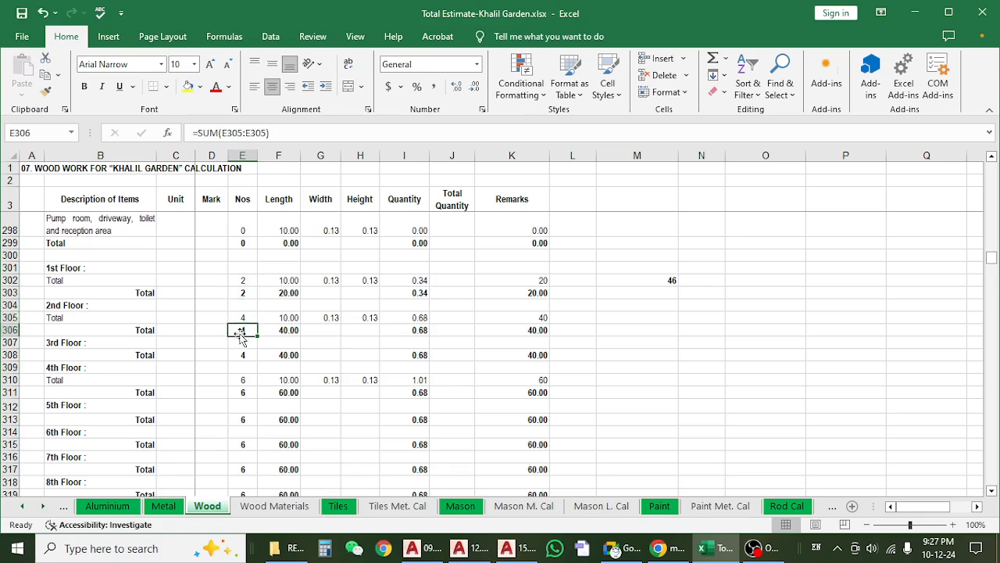
pyautogui.click(278, 319)
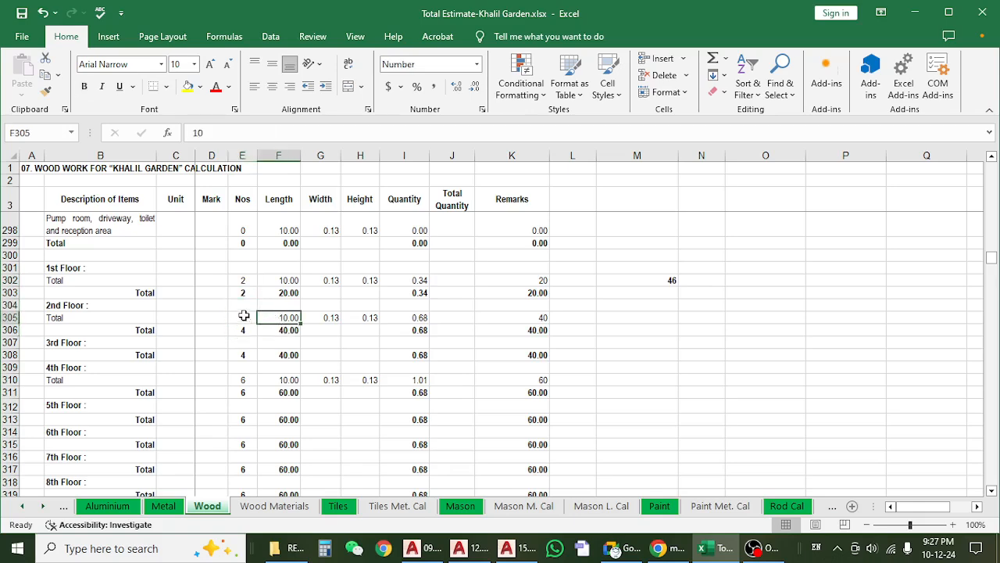
pyautogui.click(244, 316)
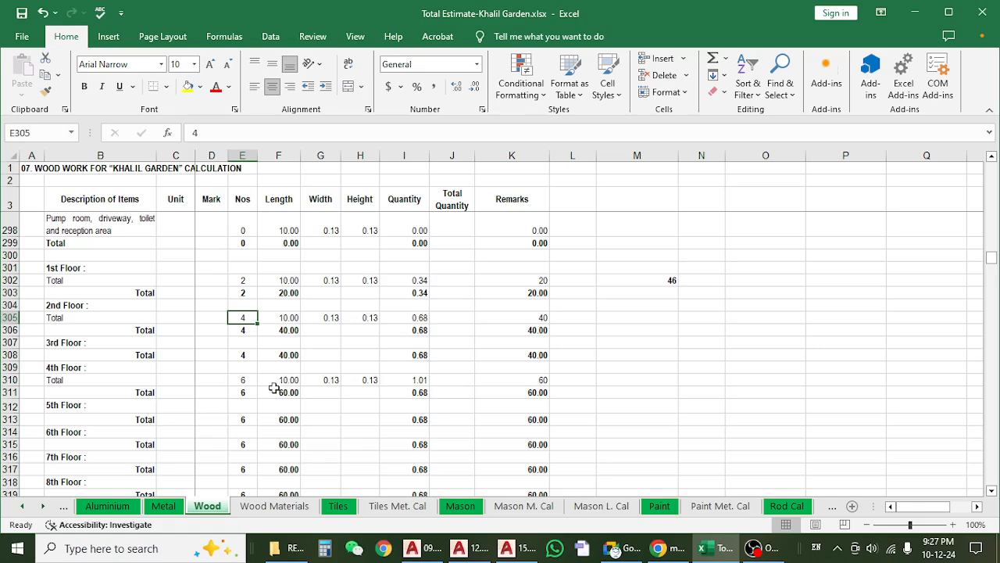
# Check the cat door frame counts in the Nos column from the 4th Floor to the 7th Floor.
pyautogui.scroll(-1, 290, 366)
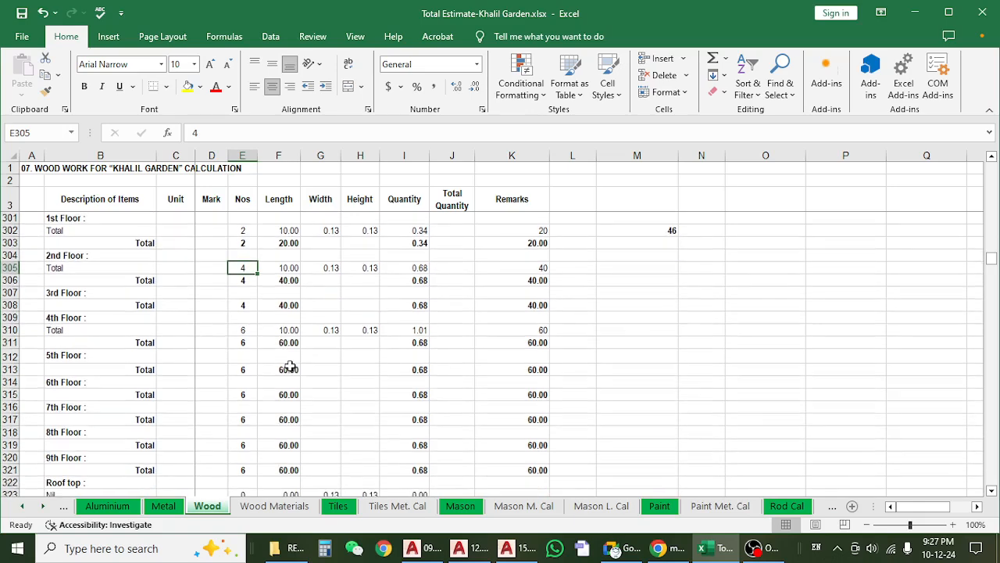
pyautogui.click(260, 338)
pyautogui.click(239, 330)
pyautogui.click(240, 354)
pyautogui.scroll(-1, 258, 367)
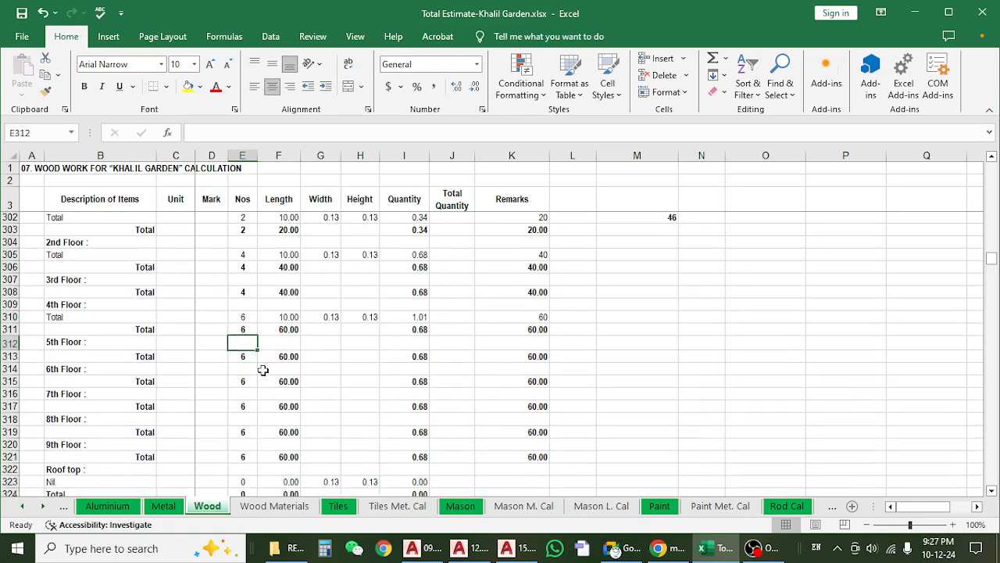
pyautogui.scroll(-3, 264, 367)
pyautogui.scroll(3, 267, 366)
pyautogui.click(245, 330)
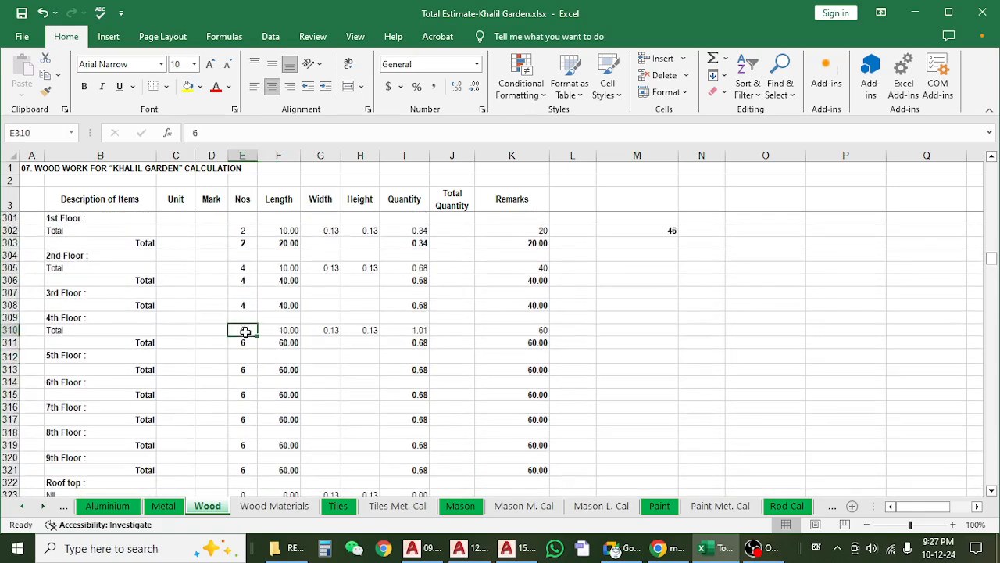
pyautogui.click(243, 354)
pyautogui.click(244, 406)
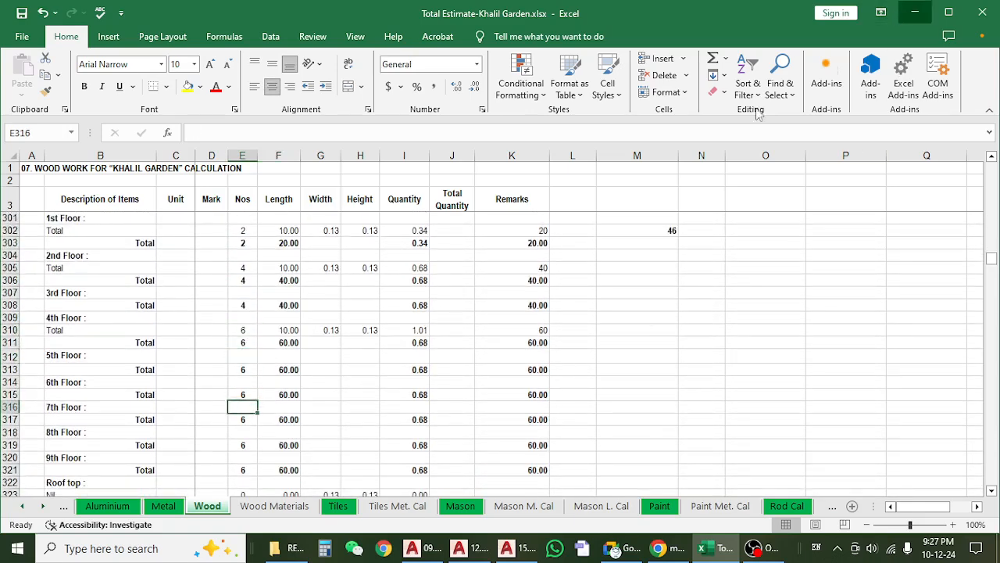
# Return to AutoCAD and look over the floor plan in 09.Door Window & Section Mark (45-52).dwg.
pyautogui.click(915, 11)
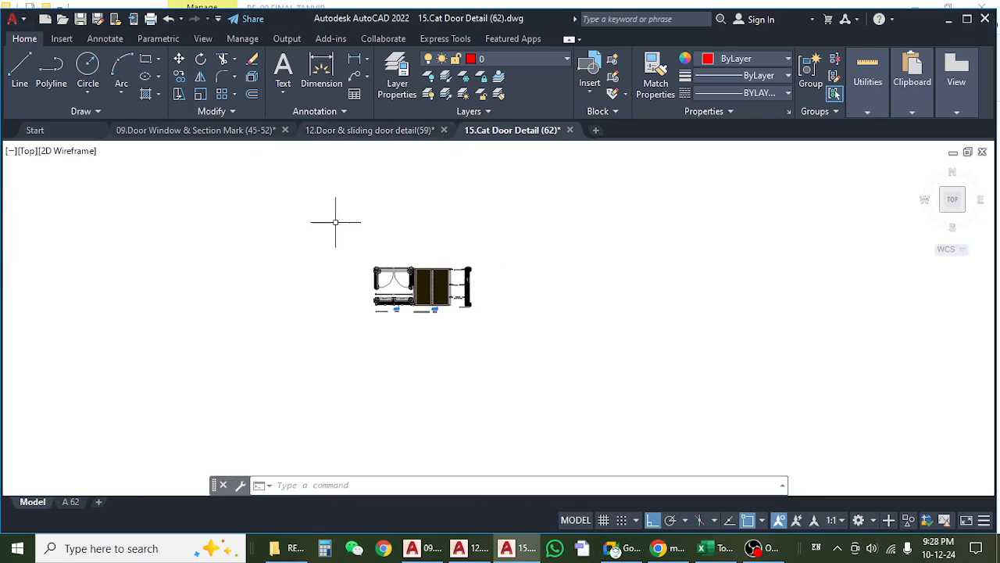
pyautogui.click(225, 131)
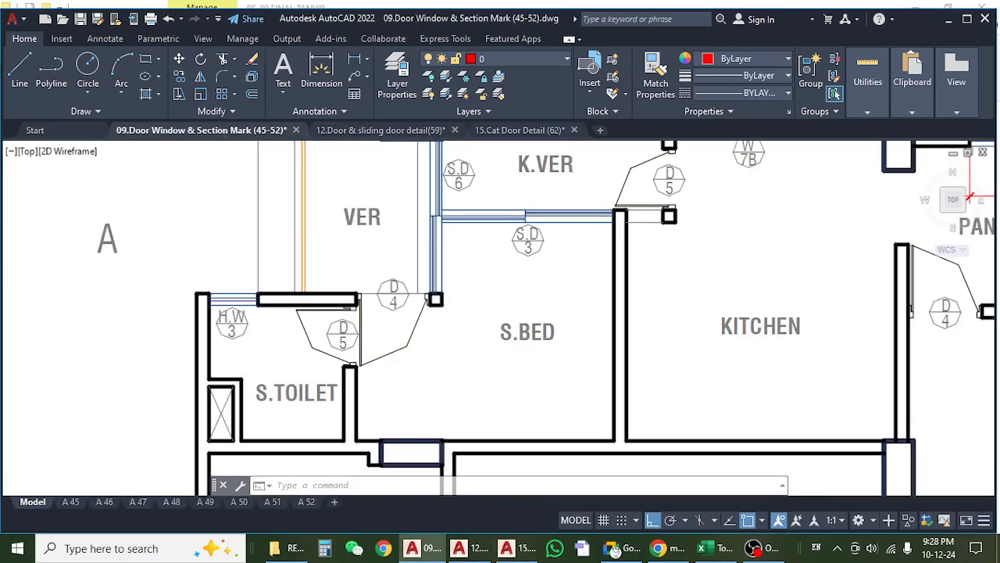
pyautogui.scroll(-4, 344, 250)
pyautogui.scroll(5, 606, 297)
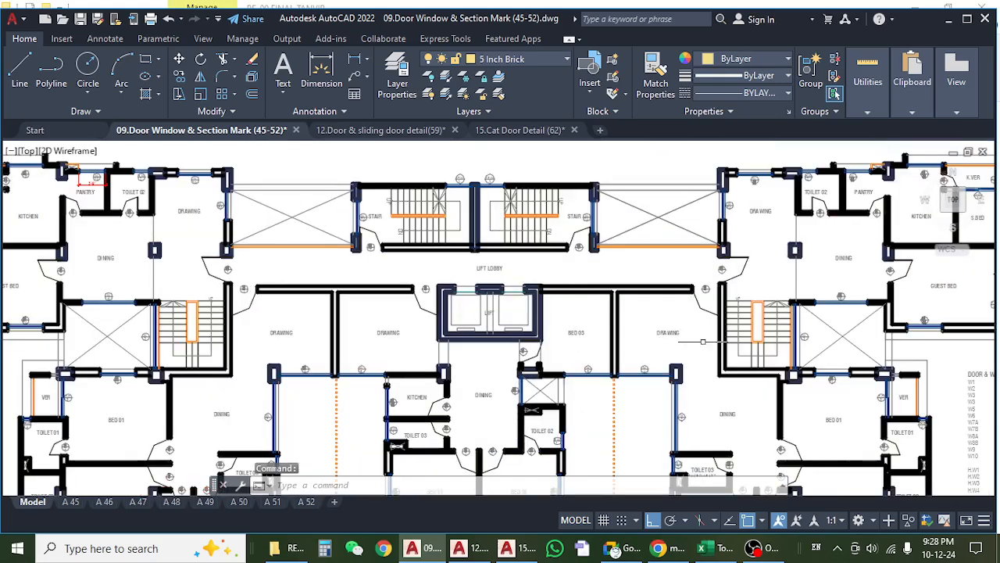
pyautogui.scroll(3, 713, 271)
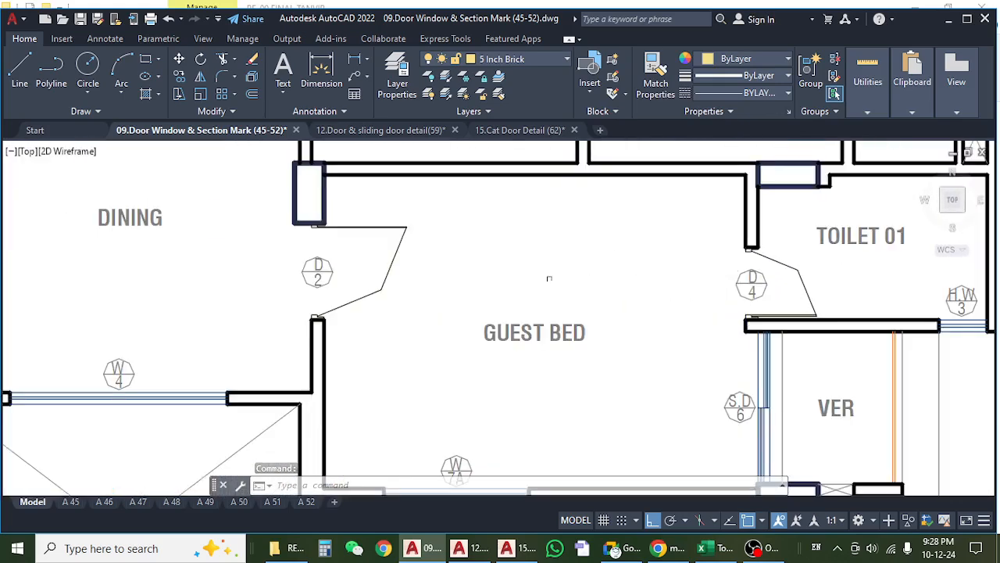
pyautogui.scroll(-6, 547, 279)
pyautogui.scroll(4, 461, 197)
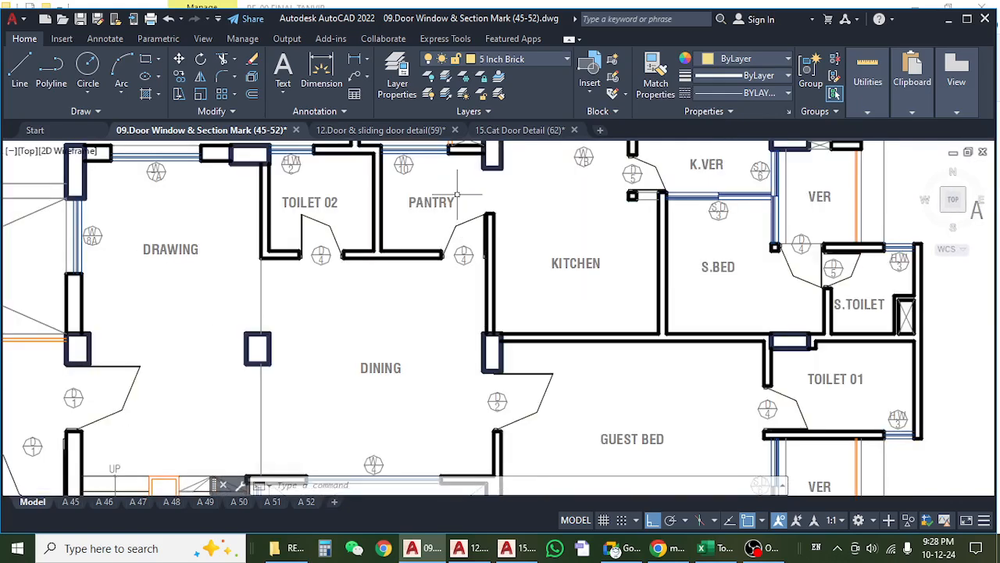
# Inspect the toilets, pantry, kitchen and bedrooms of units A, C and D for cat door and false slab locations.
pyautogui.moveTo(410, 294)
pyautogui.mouseDown()
pyautogui.moveTo(503, 342)
pyautogui.moveTo(544, 302)
pyautogui.mouseUp()
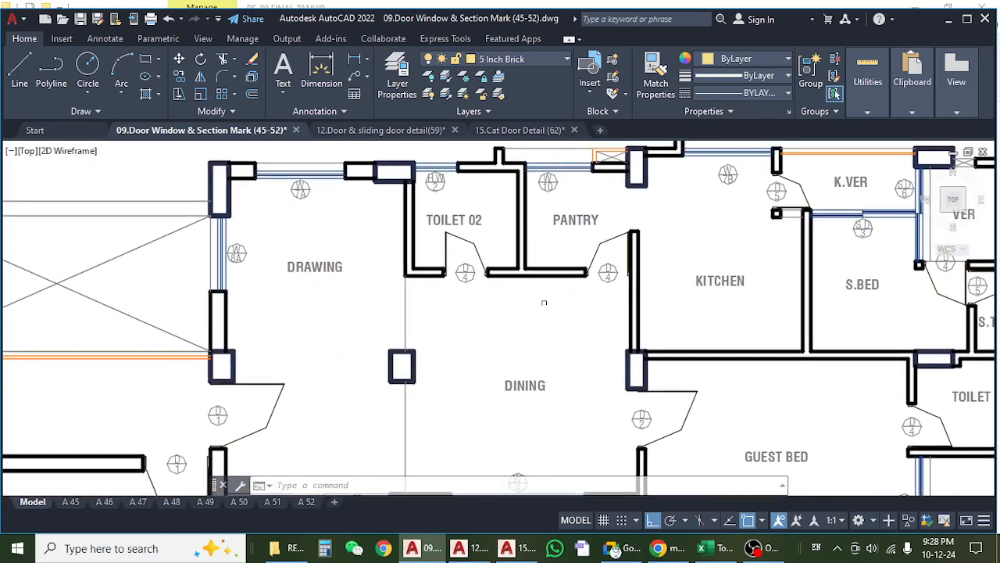
pyautogui.moveTo(462, 229); pyautogui.dragTo(527, 228)
pyautogui.scroll(-2, 526, 228)
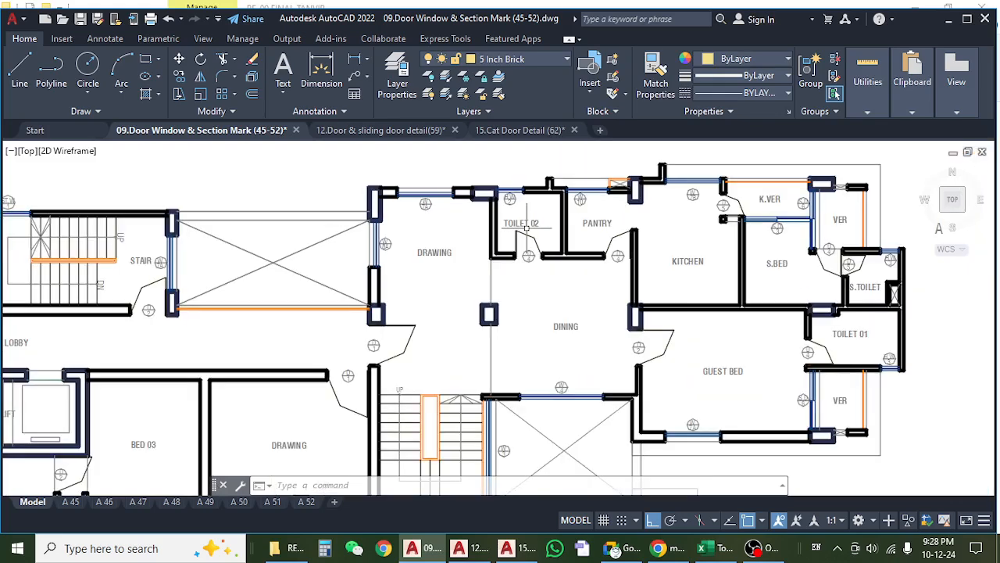
pyautogui.scroll(-4, 527, 229)
pyautogui.scroll(4, 533, 247)
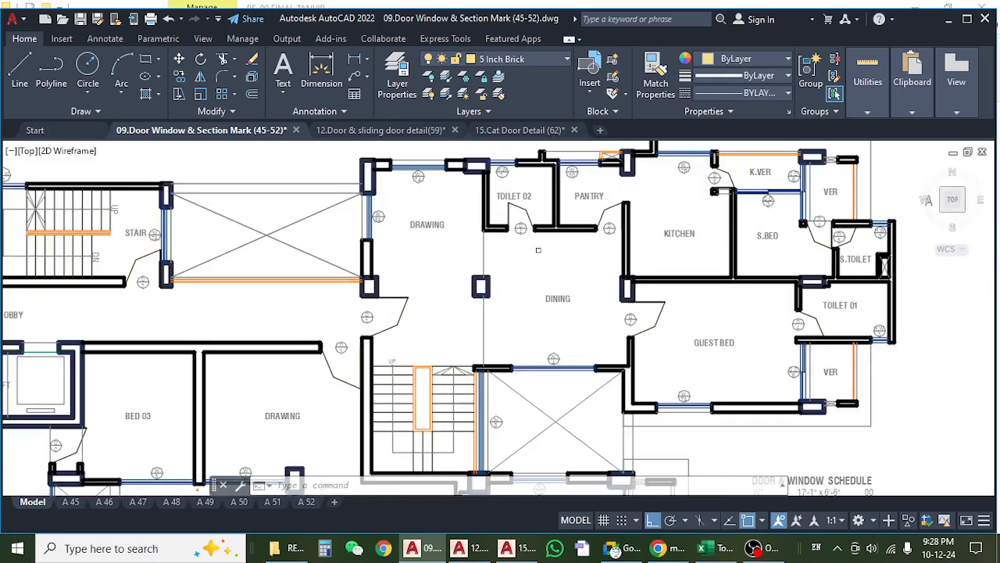
pyautogui.moveTo(536, 250); pyautogui.dragTo(550, 228)
pyautogui.scroll(-2, 549, 228)
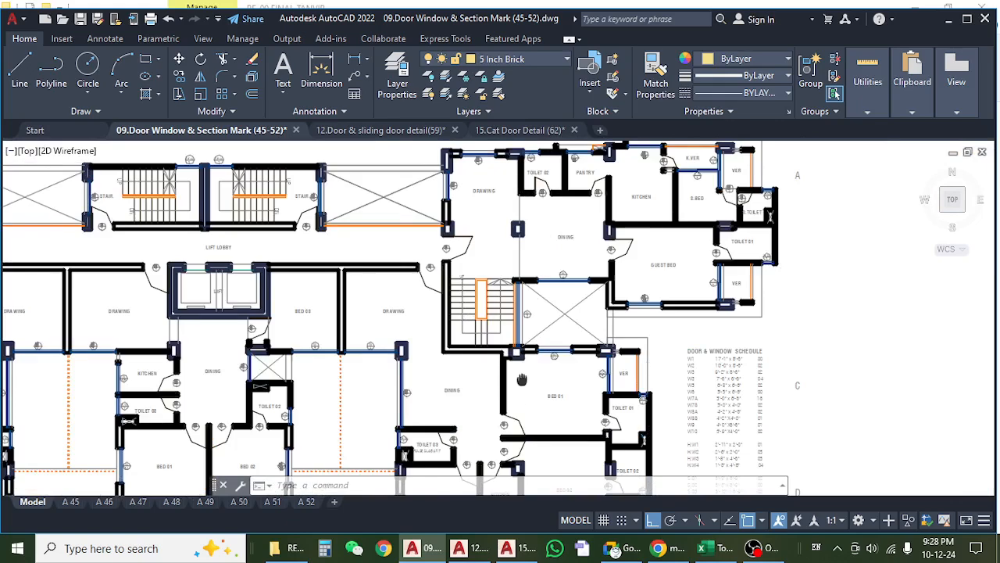
pyautogui.moveTo(522, 379)
pyautogui.mouseDown()
pyautogui.moveTo(572, 297)
pyautogui.moveTo(578, 359)
pyautogui.moveTo(547, 413)
pyautogui.mouseUp()
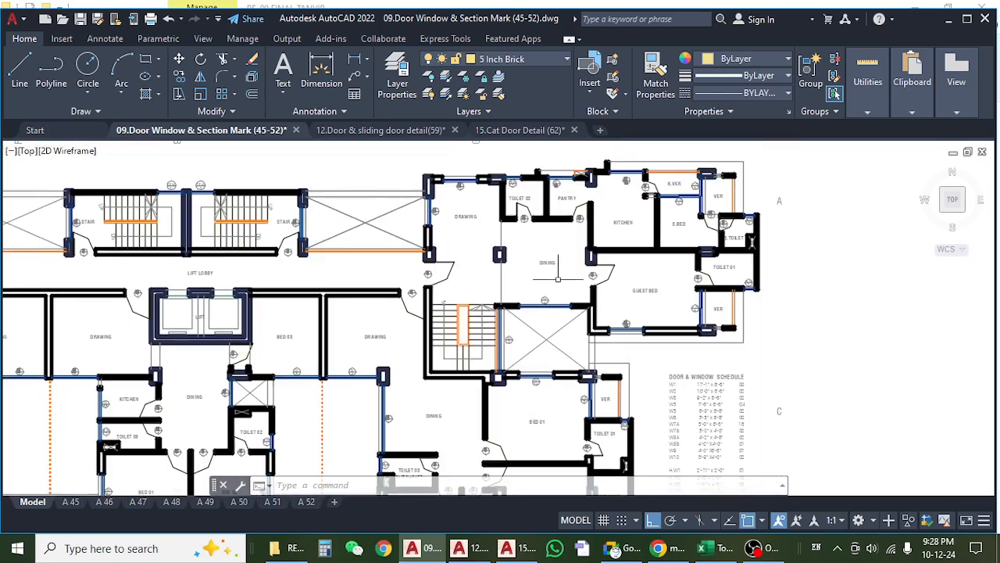
pyautogui.scroll(2, 538, 257)
pyautogui.moveTo(537, 256); pyautogui.dragTo(528, 305)
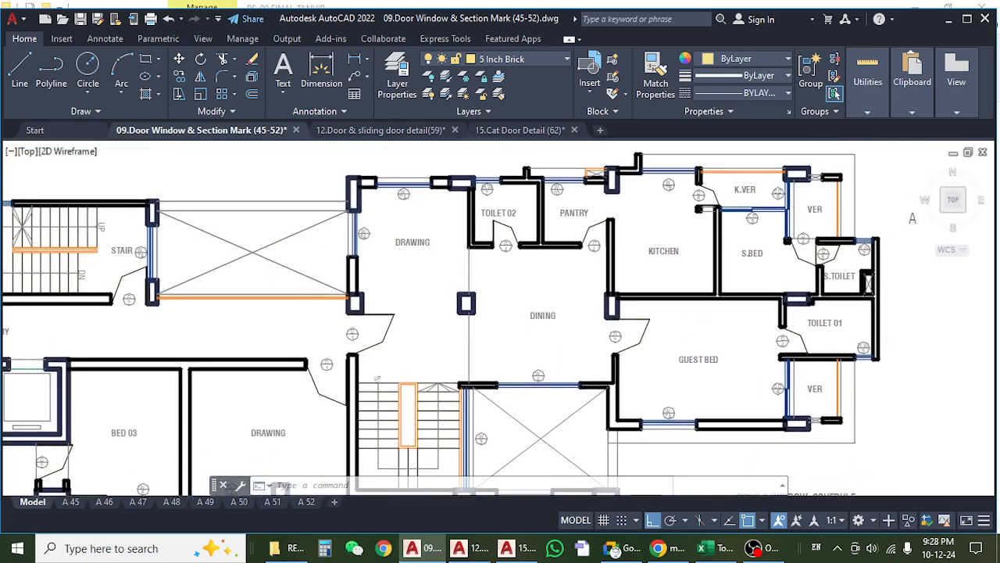
pyautogui.moveTo(543, 351); pyautogui.dragTo(538, 241)
pyautogui.moveTo(545, 353); pyautogui.dragTo(546, 231)
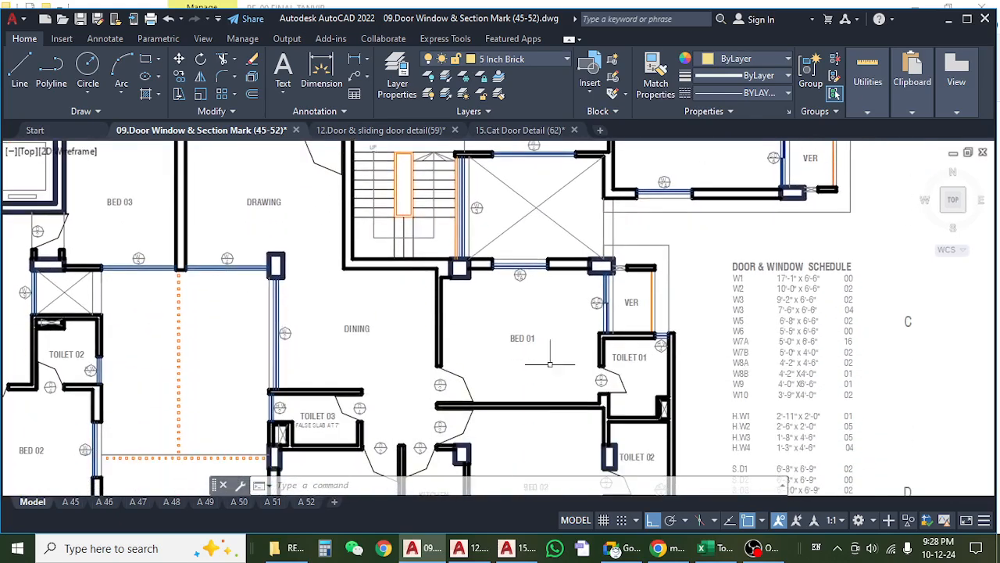
pyautogui.moveTo(549, 411); pyautogui.dragTo(548, 296)
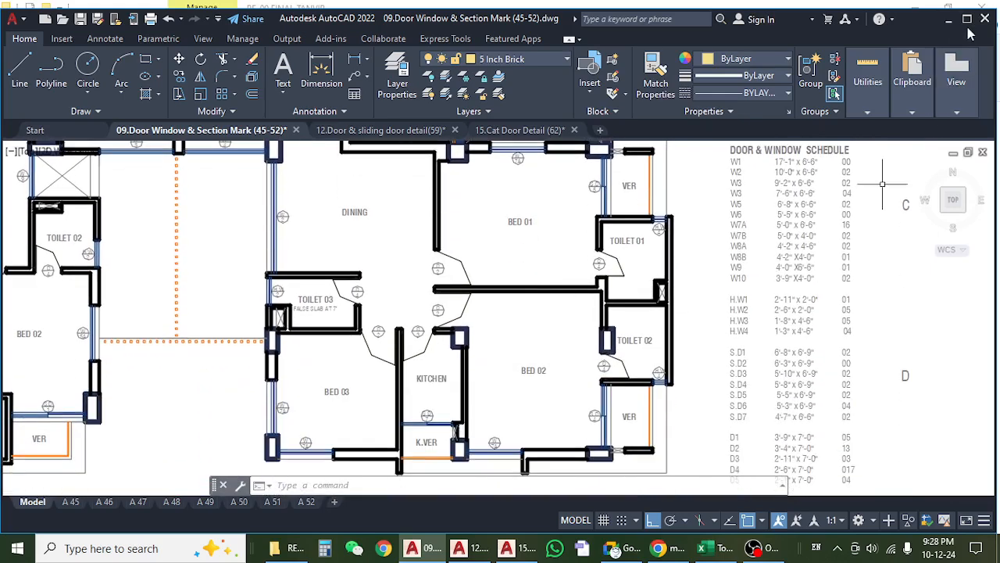
# Open the drawing 03.Furniture layout(08-15).dwg from the RE-00 FINAL TANVIR folder.
pyautogui.click(967, 20)
pyautogui.click(948, 13)
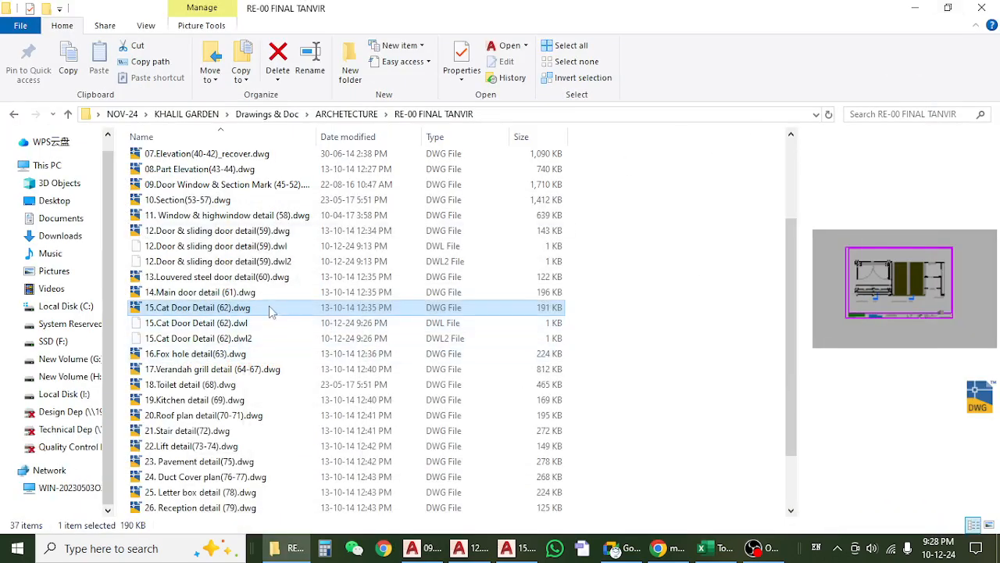
pyautogui.scroll(-2, 271, 312)
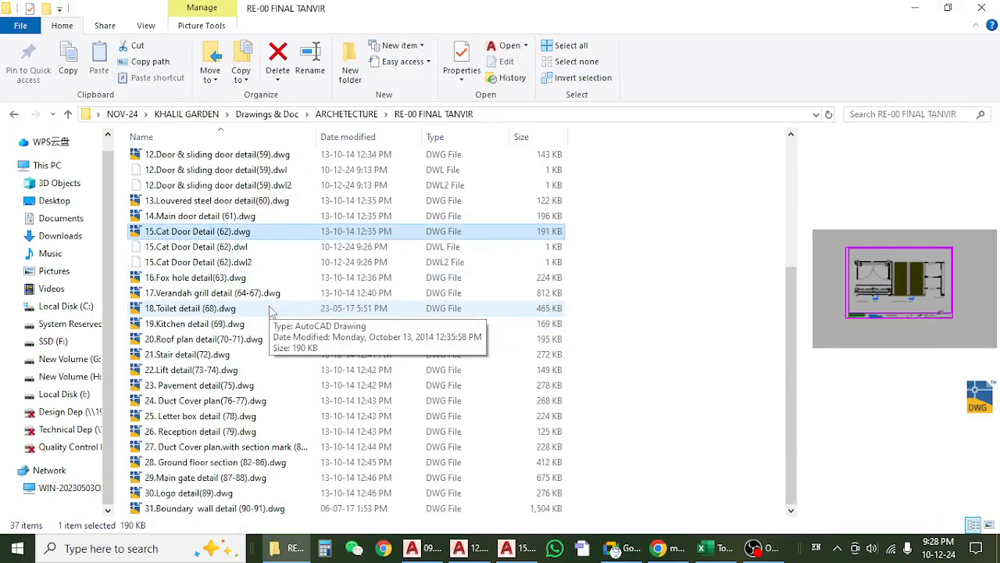
pyautogui.scroll(5, 266, 310)
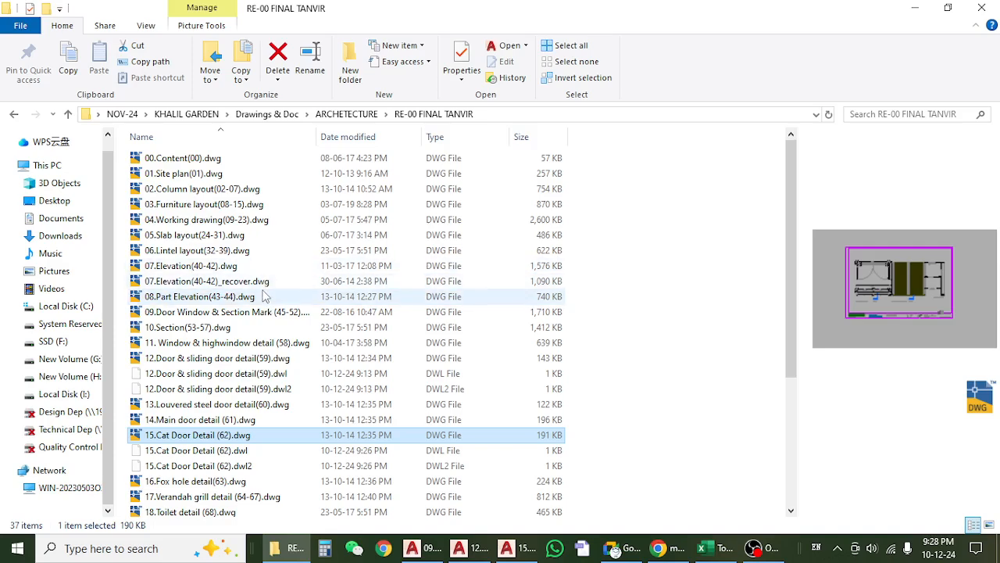
pyautogui.doubleClick(238, 205)
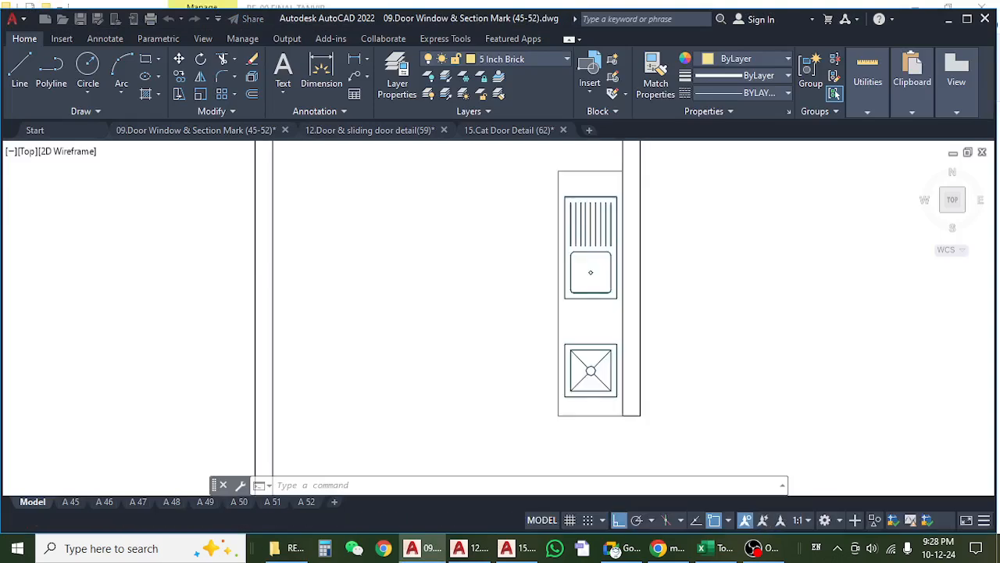
# Examine the 2nd floor furniture plan's toilets, kitchens and bedrooms, including the pantry and Toilet 02 of Duplex B.
pyautogui.scroll(-10, 408, 293)
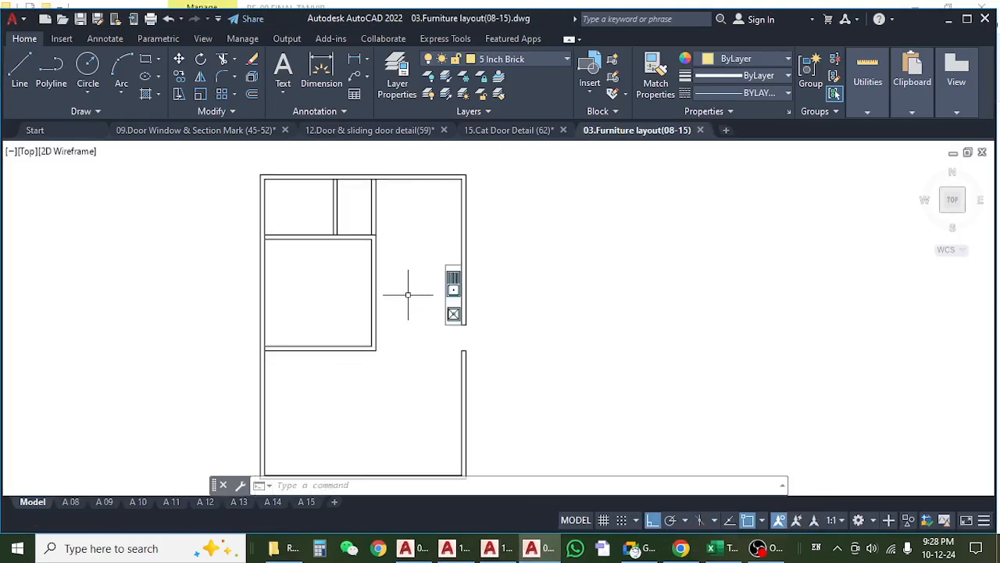
pyautogui.moveTo(448, 263); pyautogui.dragTo(481, 349)
pyautogui.scroll(8, 449, 290)
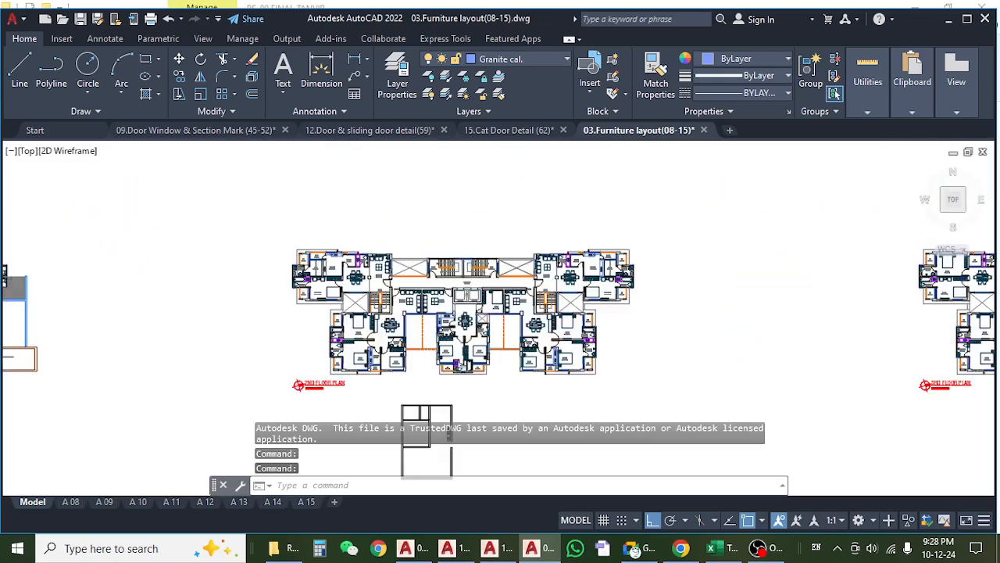
pyautogui.moveTo(268, 338)
pyautogui.mouseDown()
pyautogui.moveTo(389, 261)
pyautogui.moveTo(449, 132)
pyautogui.mouseUp()
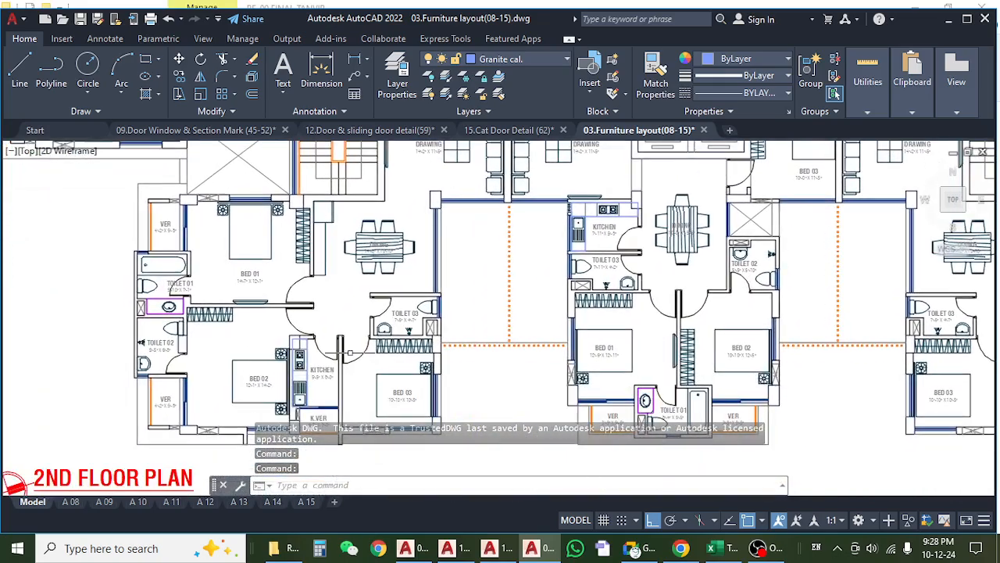
pyautogui.scroll(6, 331, 352)
pyautogui.scroll(-4, 346, 286)
pyautogui.scroll(-3, 346, 286)
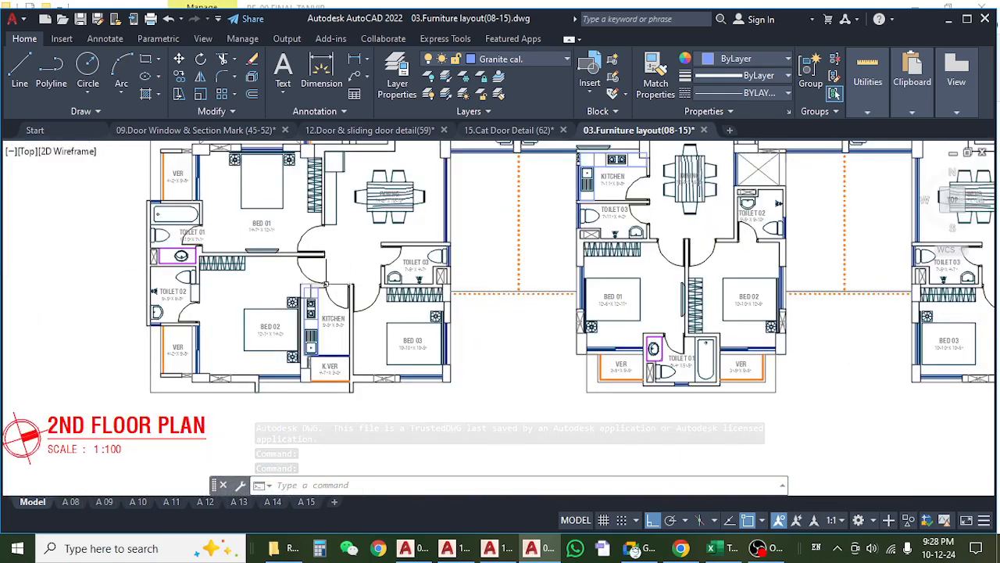
pyautogui.scroll(5, 367, 274)
pyautogui.scroll(-6, 376, 232)
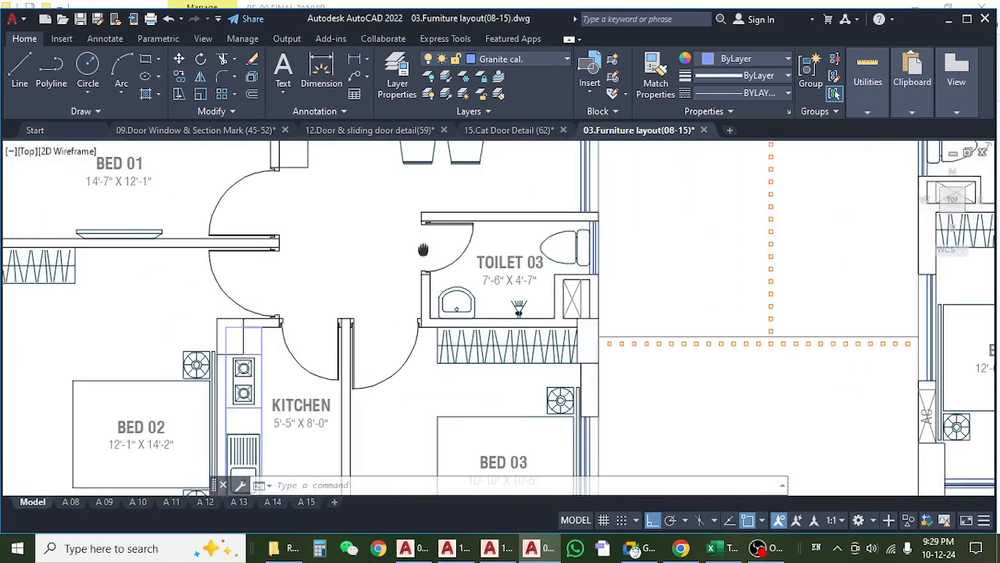
pyautogui.scroll(5, 328, 274)
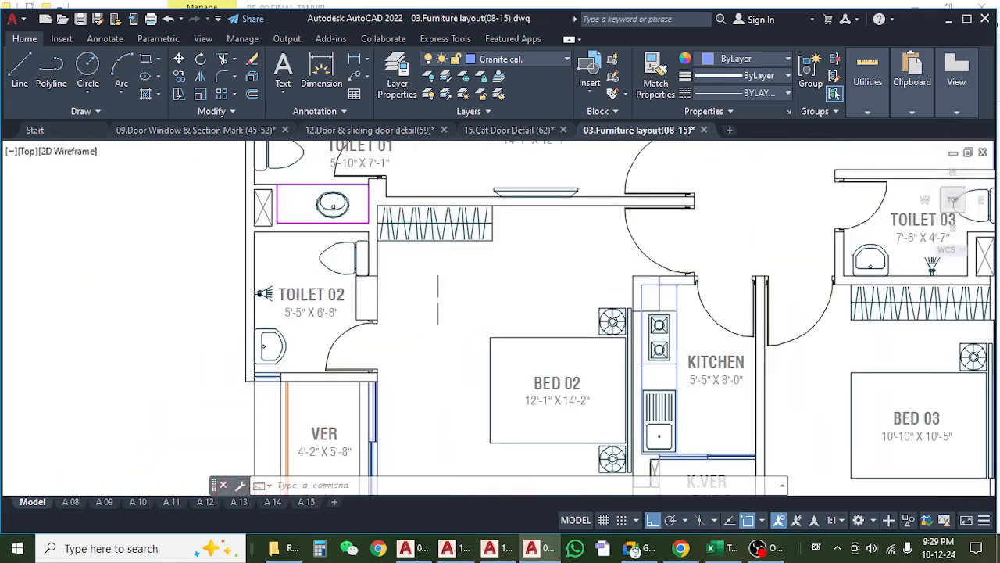
pyautogui.scroll(-5, 344, 289)
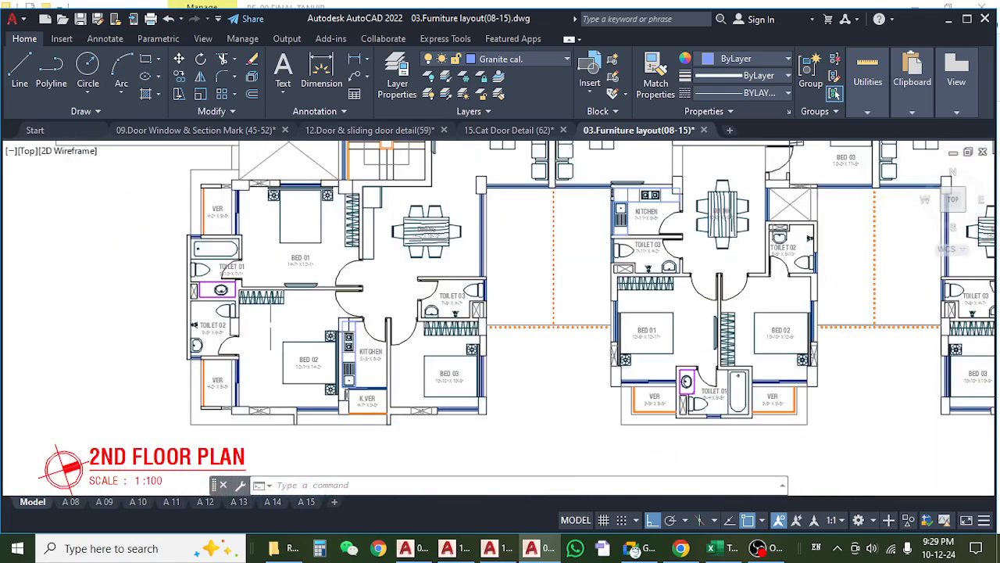
pyautogui.moveTo(350, 255)
pyautogui.mouseDown()
pyautogui.moveTo(339, 252)
pyautogui.moveTo(270, 386)
pyautogui.moveTo(275, 400)
pyautogui.mouseUp()
pyautogui.moveTo(281, 247); pyautogui.dragTo(345, 358)
pyautogui.scroll(5, 238, 251)
pyautogui.scroll(-3, 242, 250)
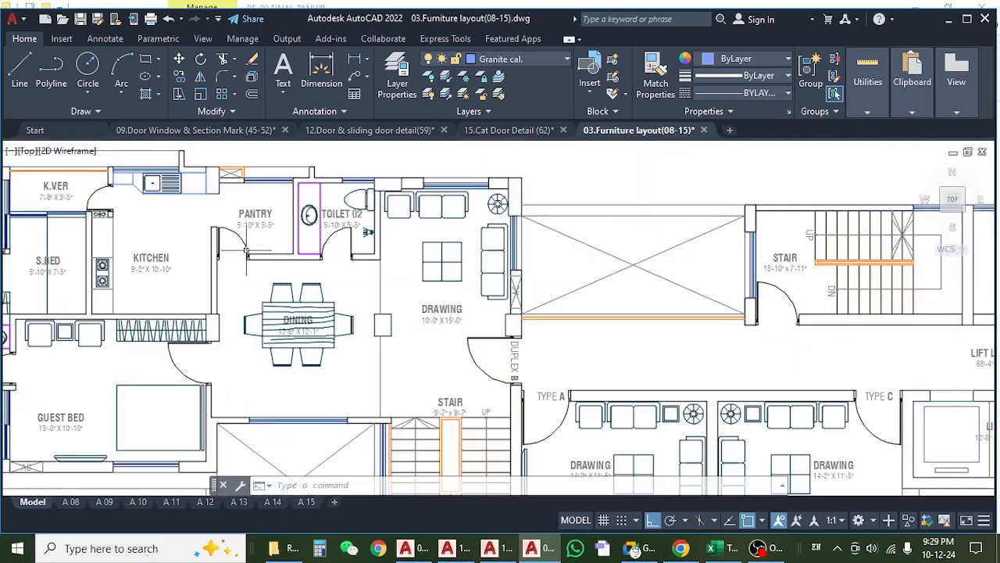
# Look across the 3rd and 4th floor furniture plans and on to the 5th floor plan.
pyautogui.scroll(-6, 246, 250)
pyautogui.moveTo(838, 364); pyautogui.dragTo(351, 351)
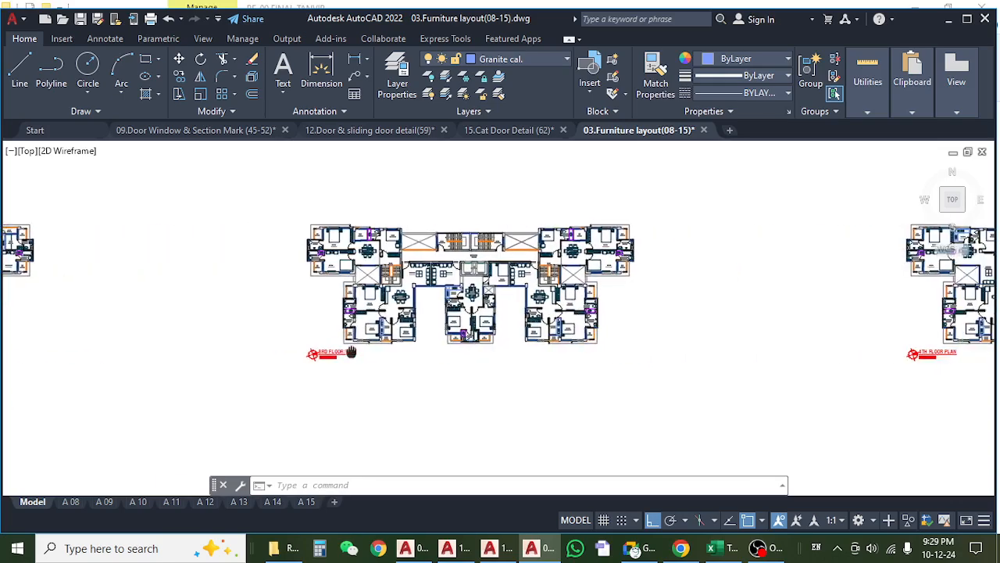
pyautogui.moveTo(735, 337); pyautogui.dragTo(369, 360)
pyautogui.moveTo(757, 354); pyautogui.dragTo(714, 353)
pyautogui.moveTo(791, 344); pyautogui.dragTo(586, 341)
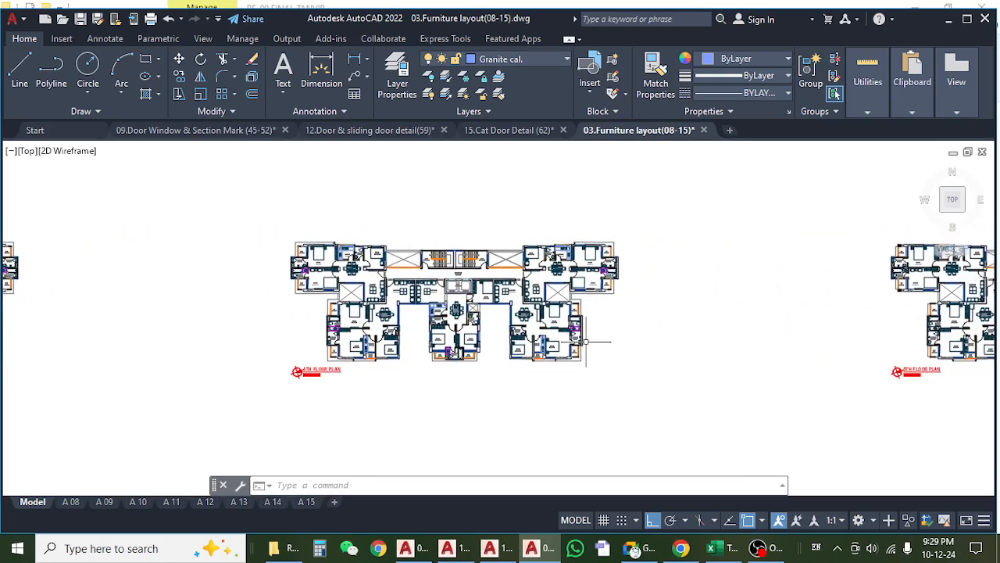
pyautogui.moveTo(727, 304); pyautogui.dragTo(484, 323)
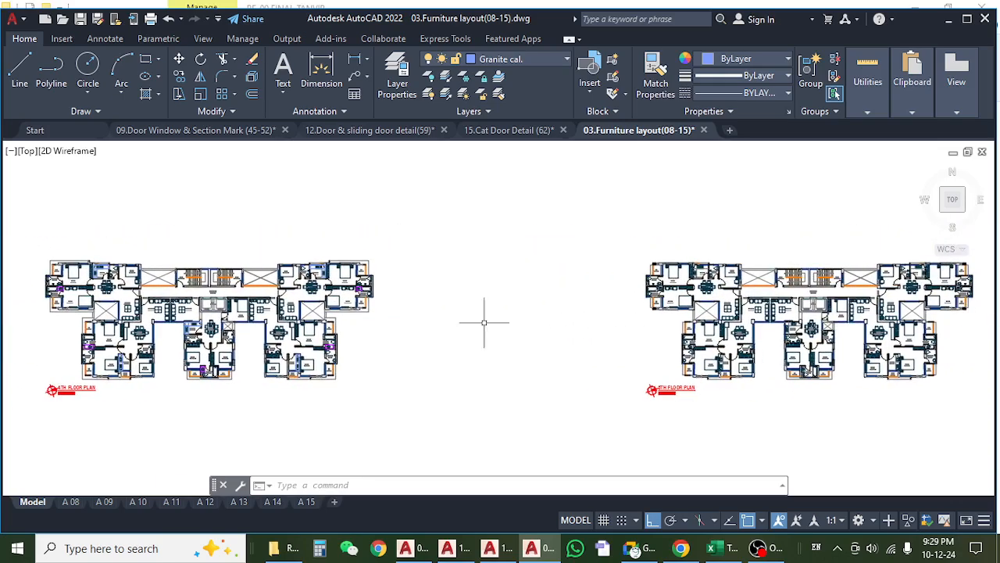
pyautogui.moveTo(833, 329); pyautogui.dragTo(593, 325)
# Examine the dining areas, bedrooms, toilets and kitchens on the 5th floor furniture plan.
pyautogui.scroll(4, 663, 320)
pyautogui.scroll(4, 662, 356)
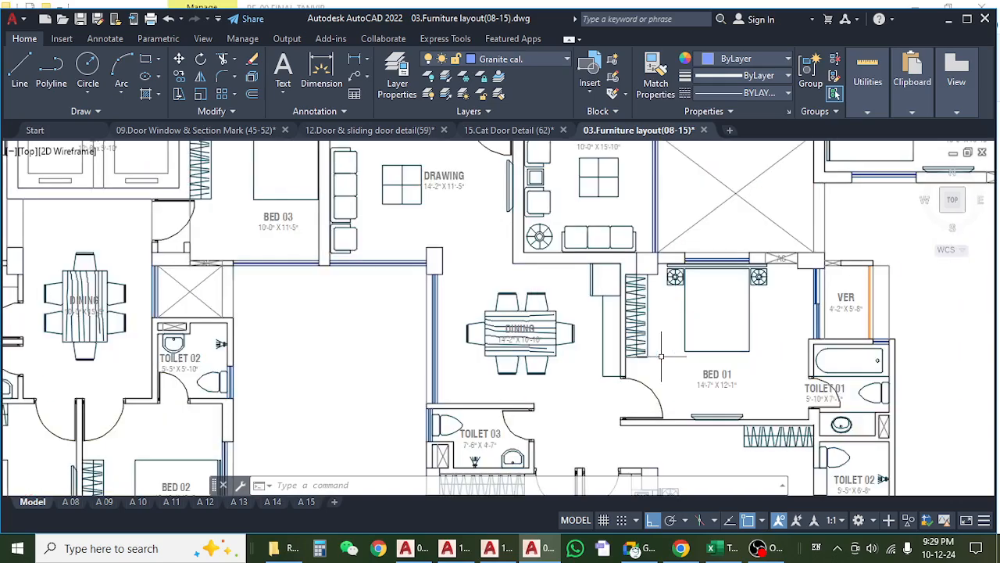
pyautogui.scroll(-4, 662, 357)
pyautogui.moveTo(566, 378); pyautogui.dragTo(629, 355)
pyautogui.moveTo(435, 361); pyautogui.dragTo(432, 332)
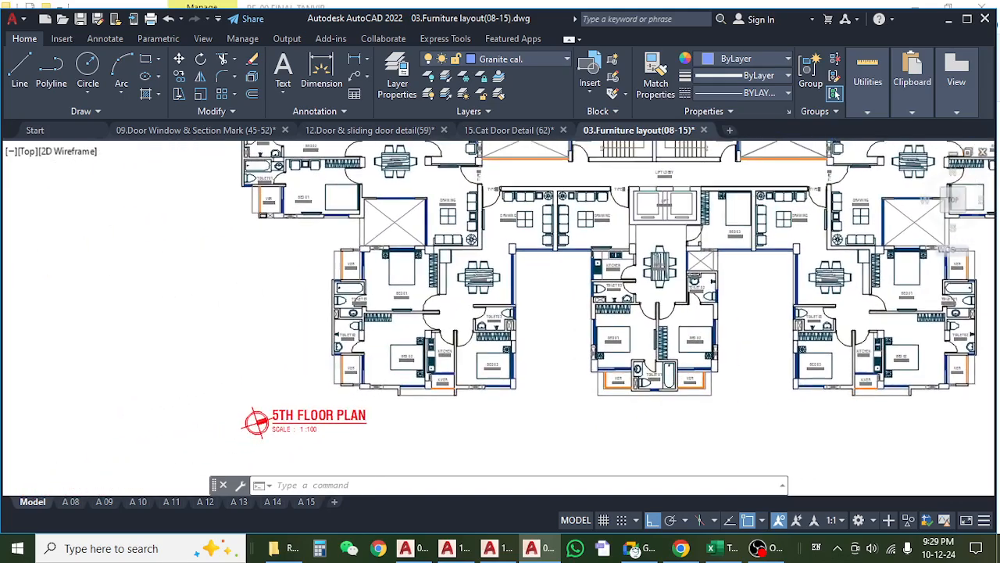
pyautogui.scroll(4, 391, 345)
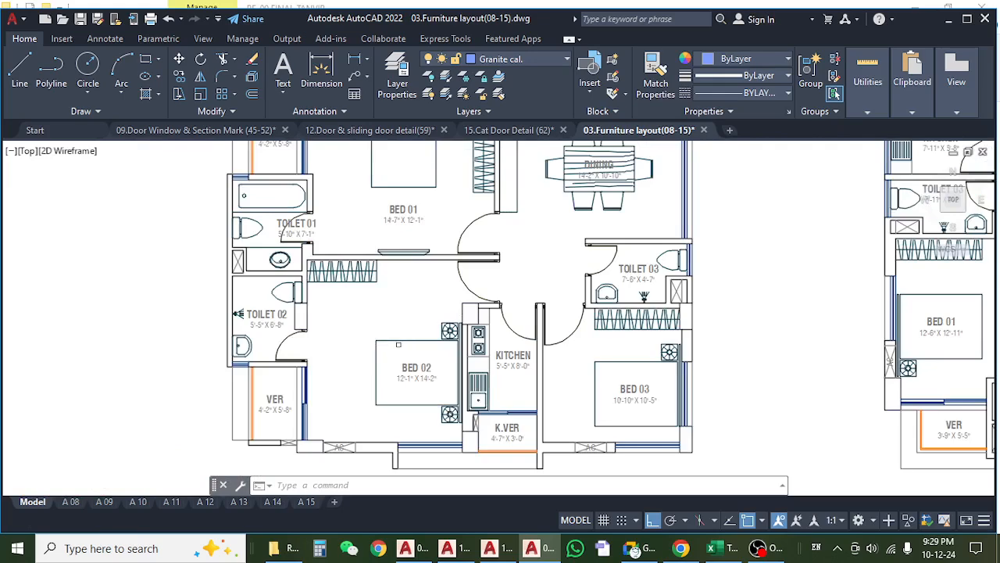
pyautogui.moveTo(560, 261); pyautogui.dragTo(516, 357)
pyautogui.scroll(-5, 547, 273)
pyautogui.moveTo(497, 290); pyautogui.dragTo(416, 275)
# Return to the RE-00 FINAL TANVIR folder in File Explorer and open the drawing 16.Fox hole detail(63).dwg.
pyautogui.click(966, 19)
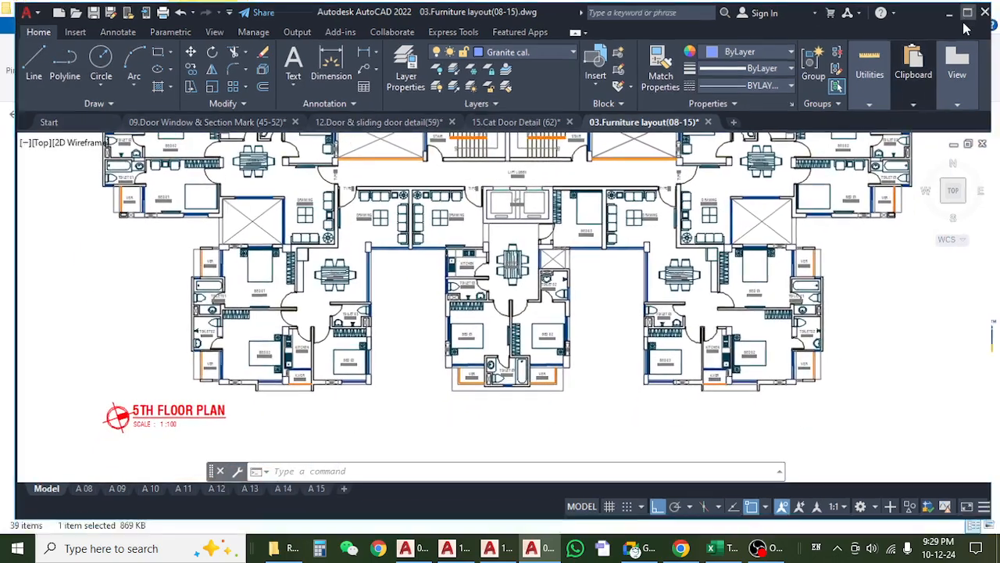
pyautogui.click(954, 11)
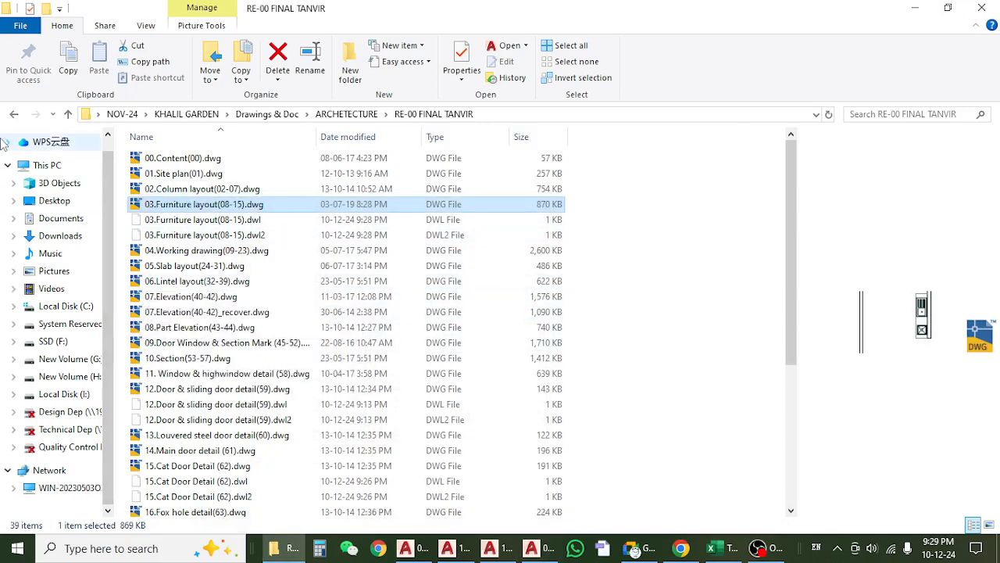
pyautogui.scroll(-4, 186, 354)
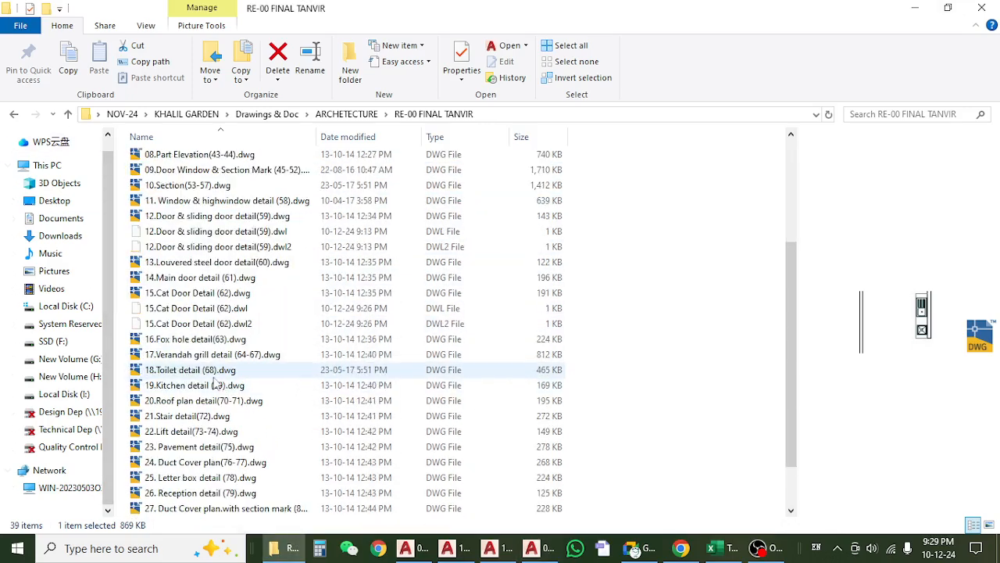
pyautogui.click(187, 340)
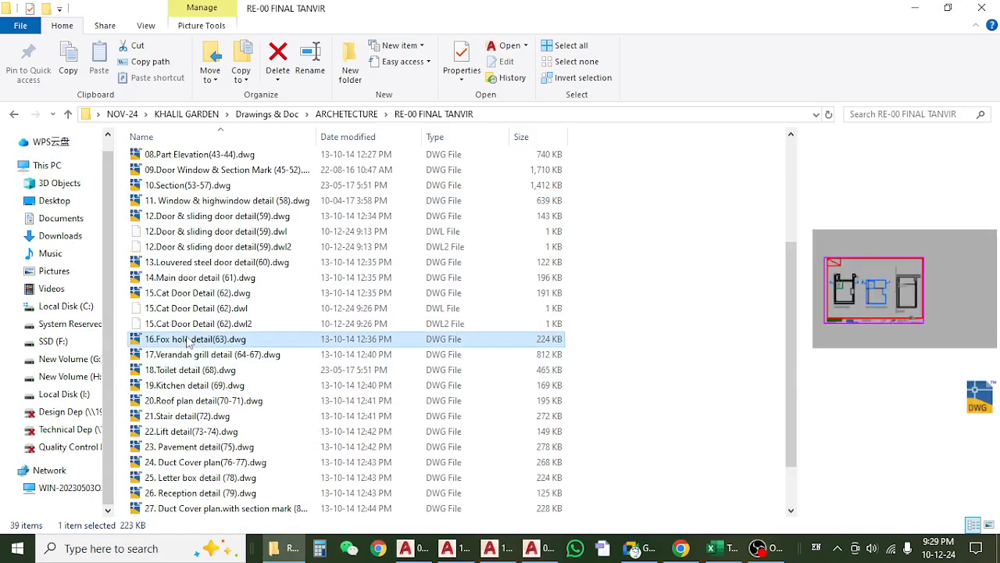
pyautogui.doubleClick(188, 340)
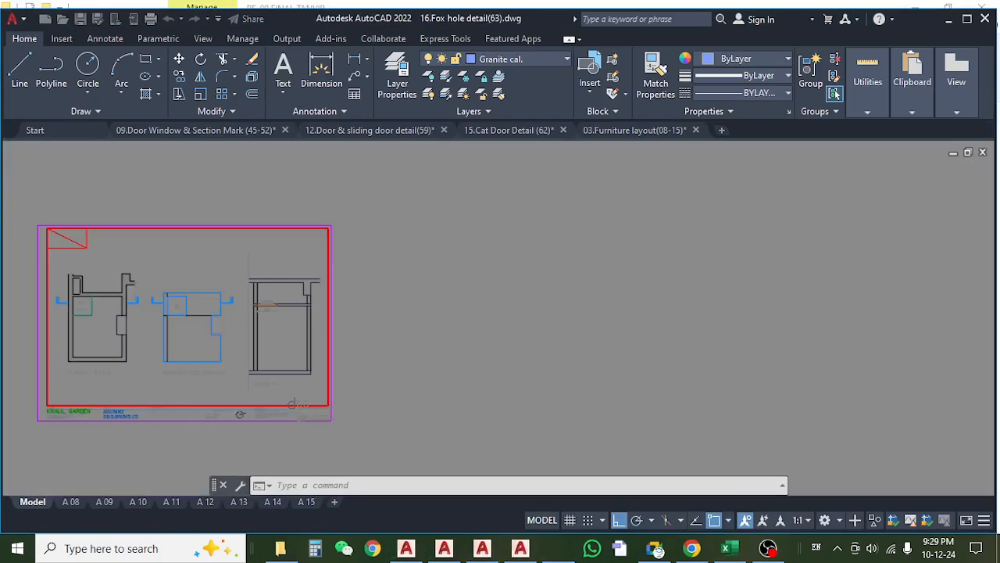
# Switch to model space and examine the fox hole in the 7'-6" level plan, reflected false slab plan and Section YY.
pyautogui.click(32, 502)
pyautogui.scroll(10, 250, 386)
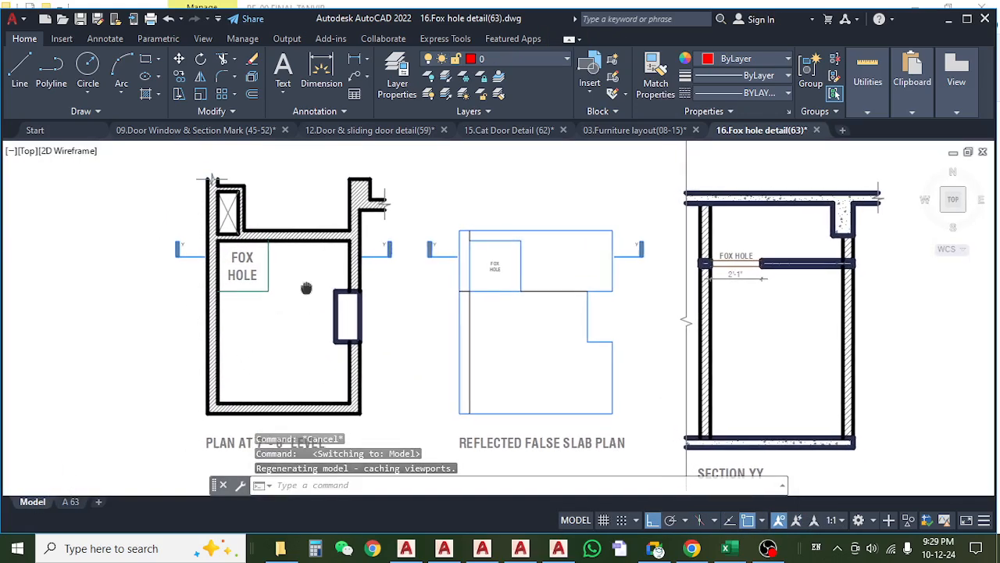
pyautogui.moveTo(257, 316); pyautogui.dragTo(56, 321)
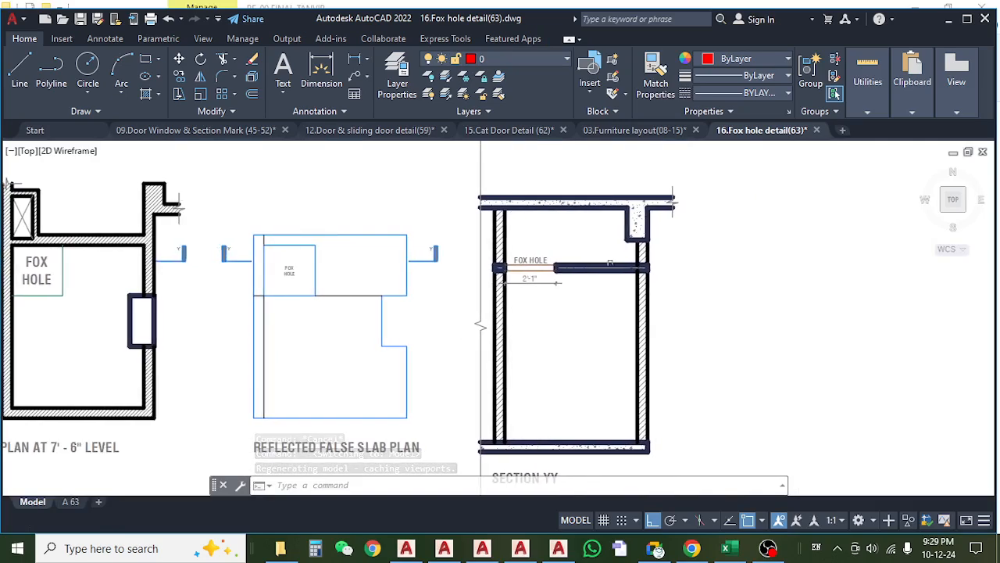
pyautogui.scroll(5, 550, 260)
pyautogui.scroll(-3, 550, 297)
pyautogui.scroll(-5, 550, 297)
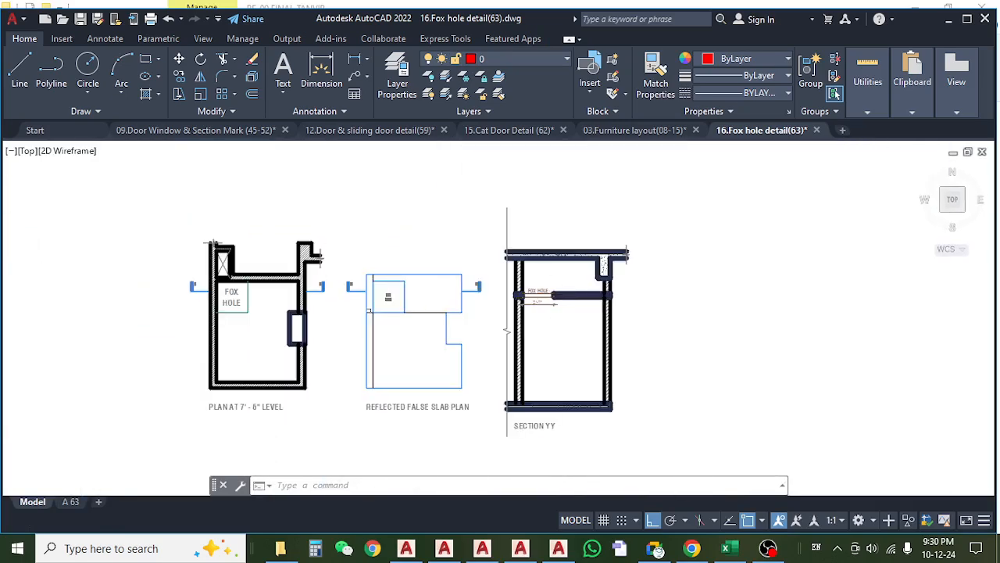
pyautogui.scroll(5, 346, 286)
pyautogui.scroll(-4, 363, 289)
pyautogui.scroll(4, 352, 332)
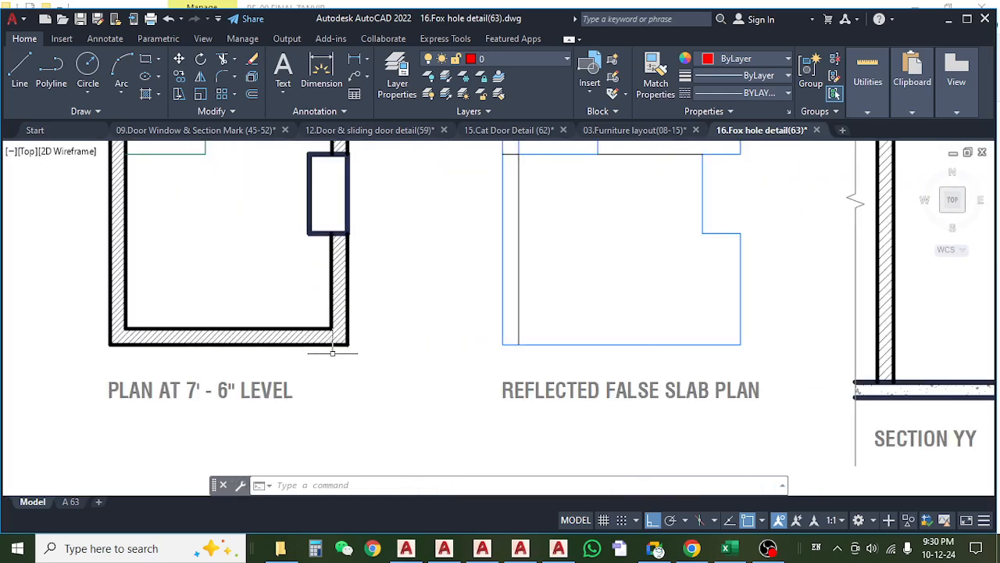
pyautogui.scroll(-2, 351, 342)
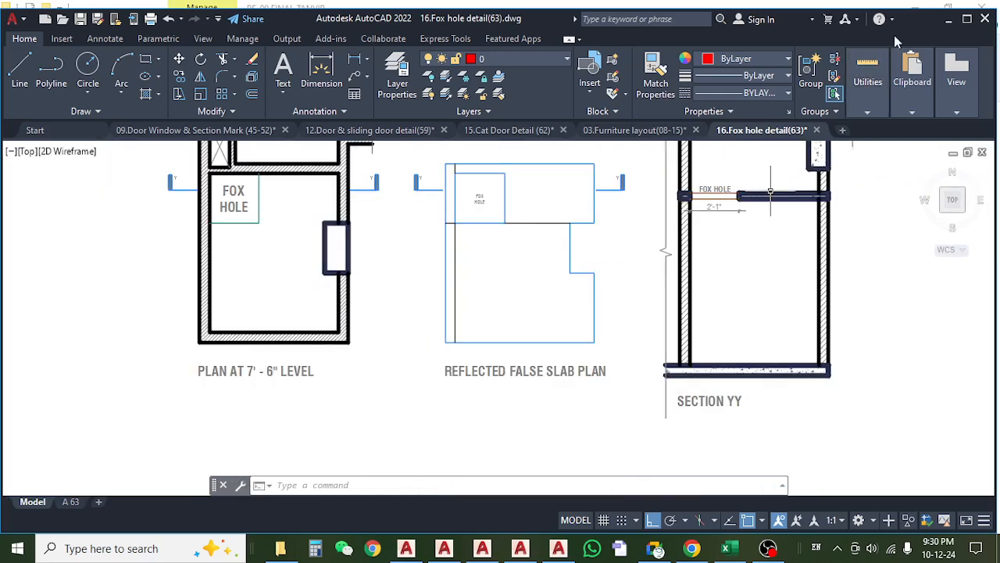
# Return to the RE-00 FINAL TANVIR folder in File Explorer and open the drawing 18.Toilet detail (68).dwg.
pyautogui.click(966, 20)
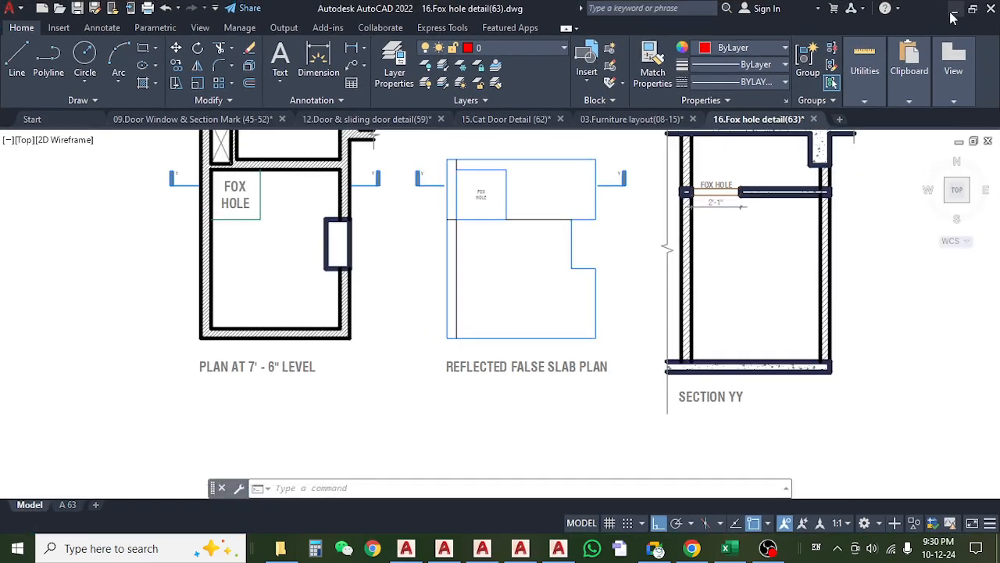
pyautogui.click(951, 7)
pyautogui.scroll(-2, 226, 344)
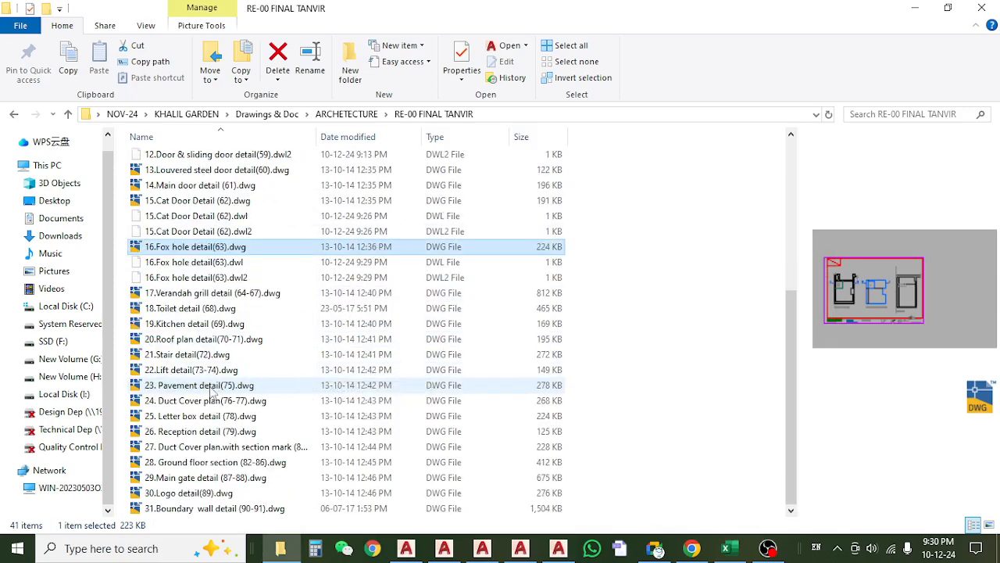
pyautogui.click(230, 309)
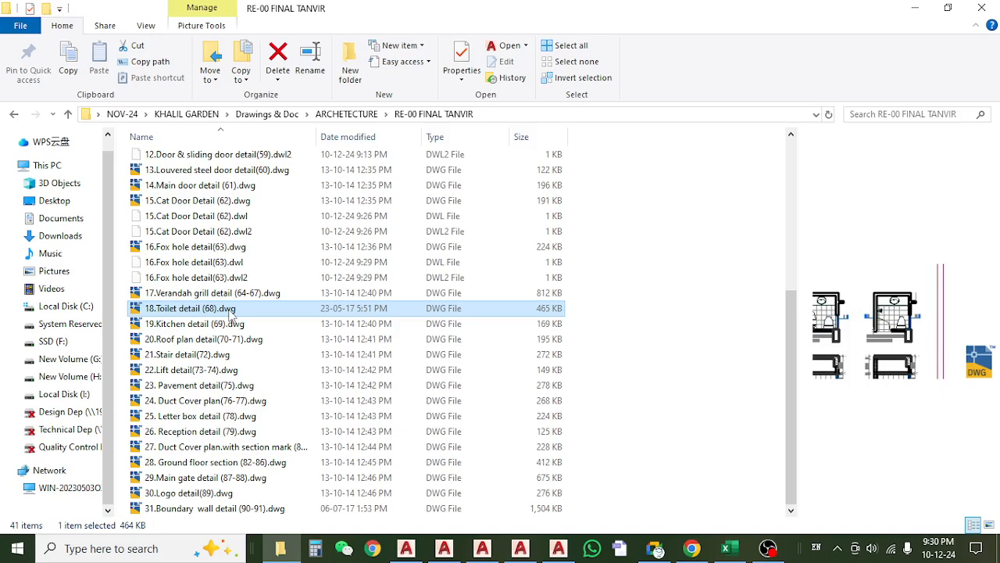
pyautogui.doubleClick(231, 309)
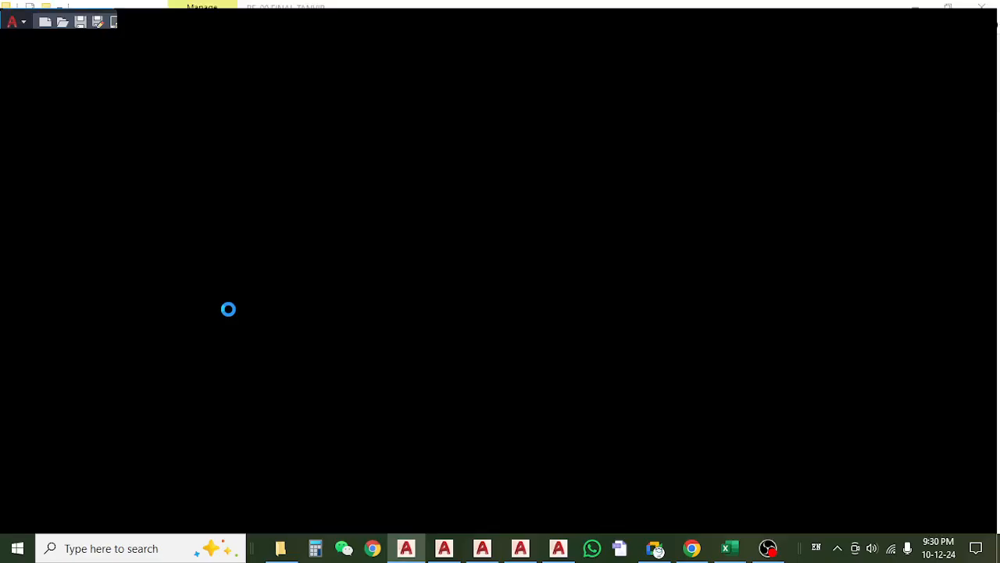
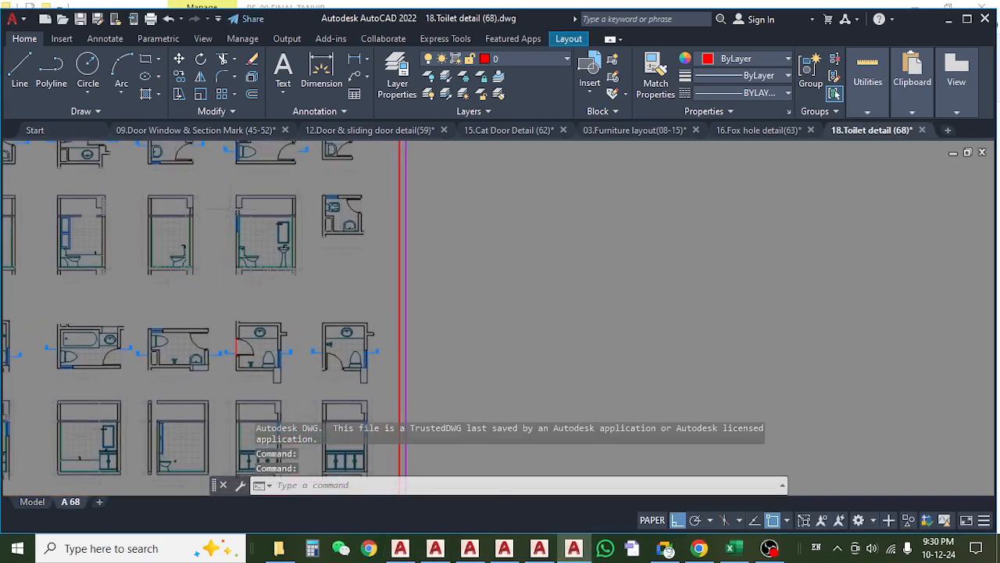
# Switch the toilet detail drawing to model space and examine the Type C and Duplex B & Duplex E toilet plans and sections.
pyautogui.scroll(6, 238, 209)
pyautogui.scroll(-8, 279, 250)
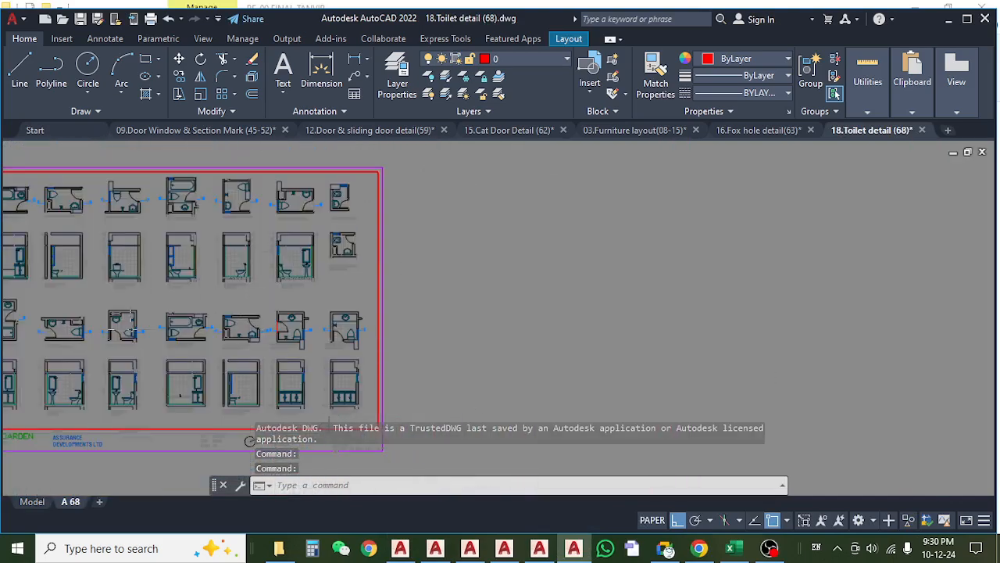
pyautogui.moveTo(250, 440); pyautogui.dragTo(548, 401)
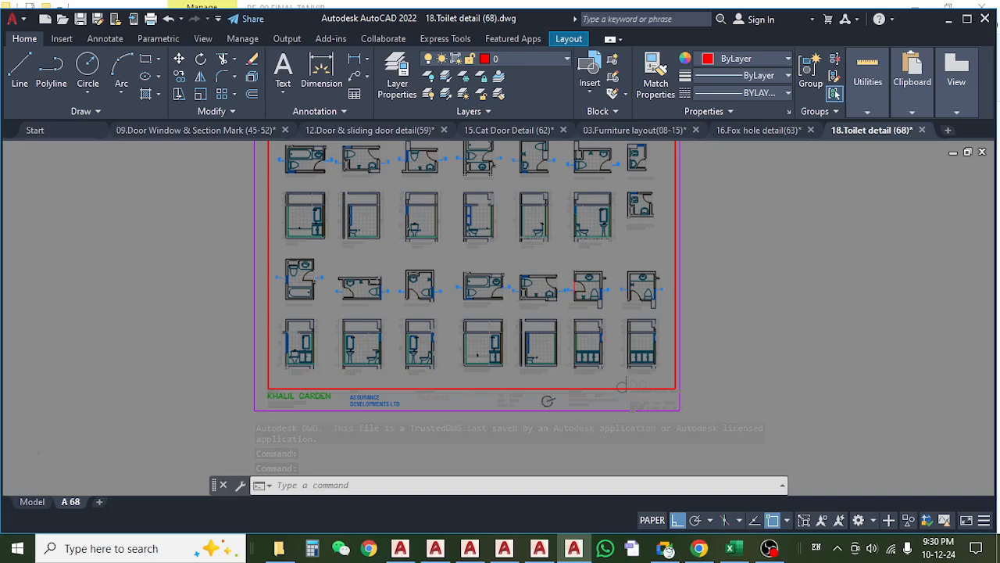
pyautogui.click(32, 502)
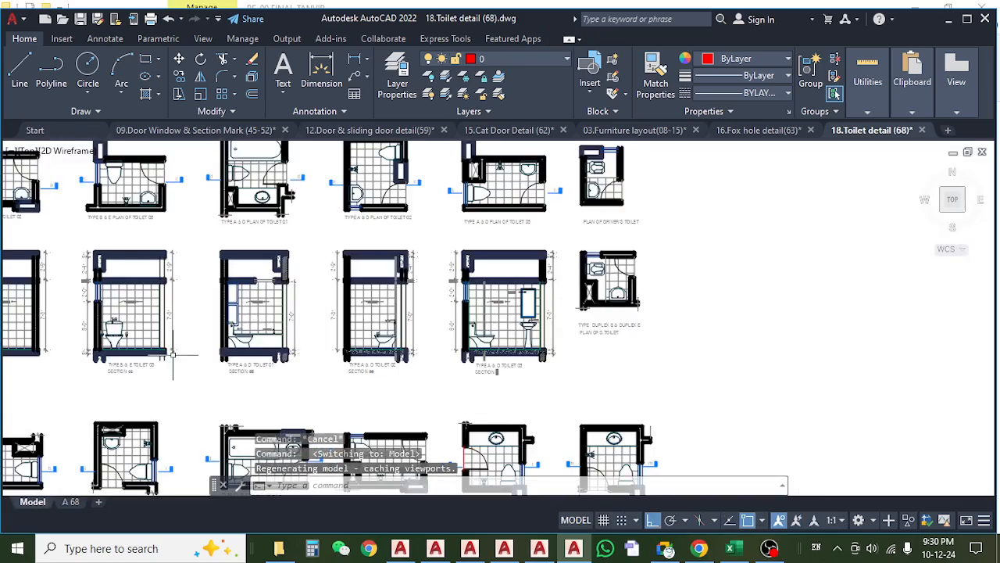
pyautogui.scroll(5, 254, 267)
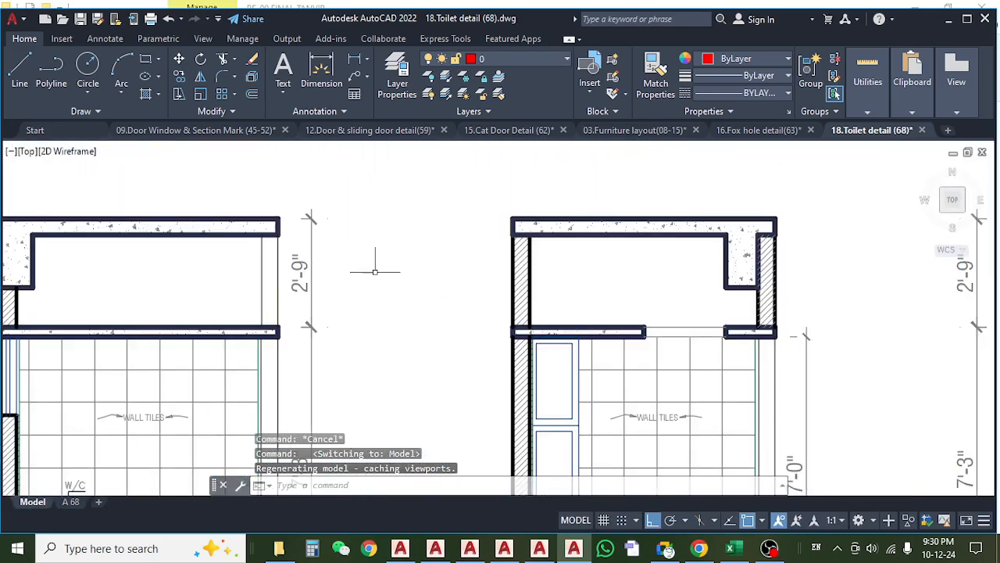
pyautogui.scroll(-5, 375, 272)
pyautogui.moveTo(192, 357); pyautogui.dragTo(506, 336)
pyautogui.moveTo(427, 401); pyautogui.dragTo(403, 257)
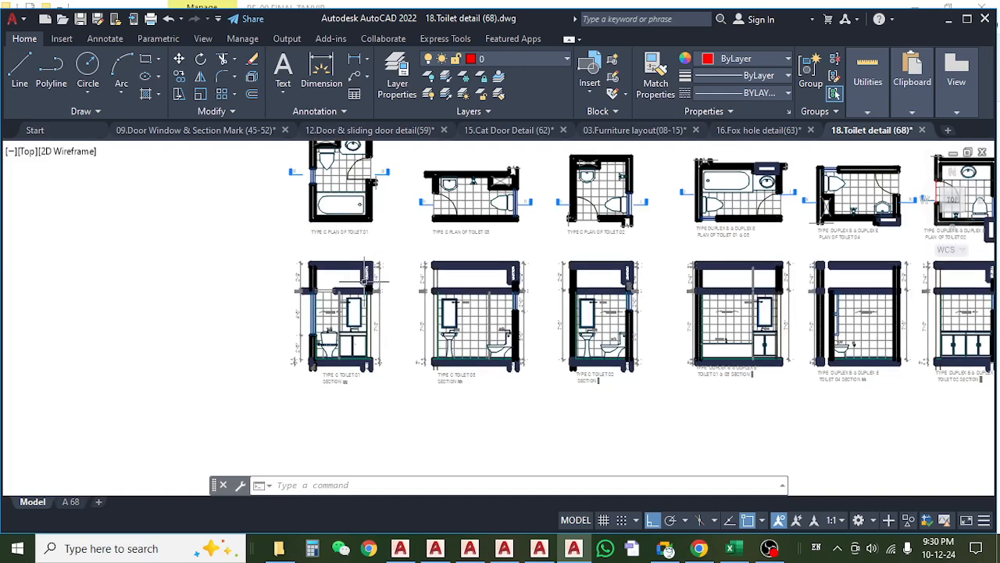
pyautogui.scroll(5, 362, 282)
pyautogui.scroll(-4, 362, 283)
pyautogui.moveTo(490, 328); pyautogui.dragTo(253, 319)
pyautogui.moveTo(447, 326); pyautogui.dragTo(122, 343)
pyautogui.moveTo(586, 347); pyautogui.dragTo(347, 322)
pyautogui.scroll(-4, 347, 322)
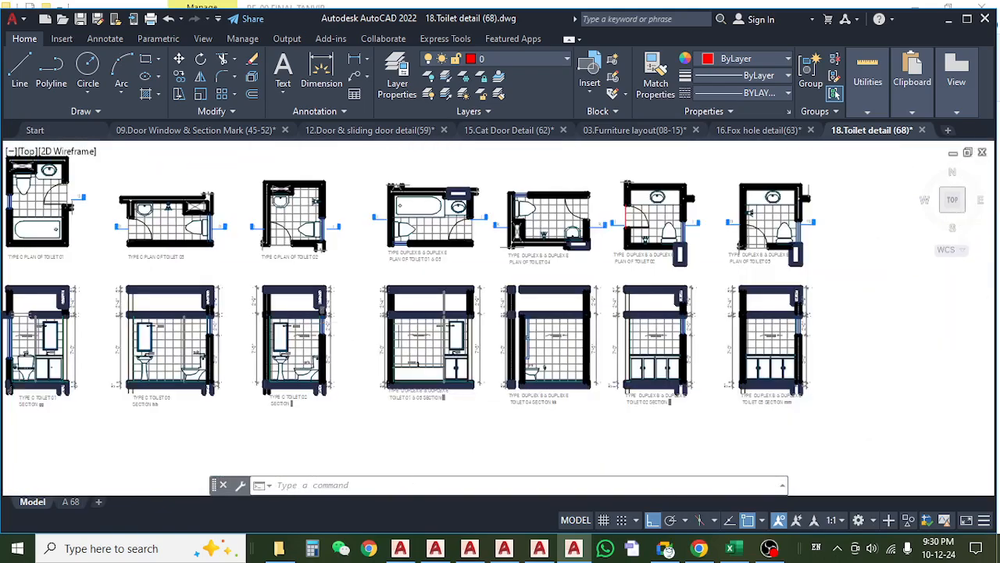
# Examine Type C Toilet 01 and 03 in sections gg and hh, and the door placement in the Type C toilet plans.
pyautogui.scroll(3, 113, 316)
pyautogui.scroll(4, 113, 318)
pyautogui.moveTo(155, 319); pyautogui.dragTo(542, 321)
pyautogui.scroll(-6, 488, 321)
pyautogui.scroll(3, 299, 322)
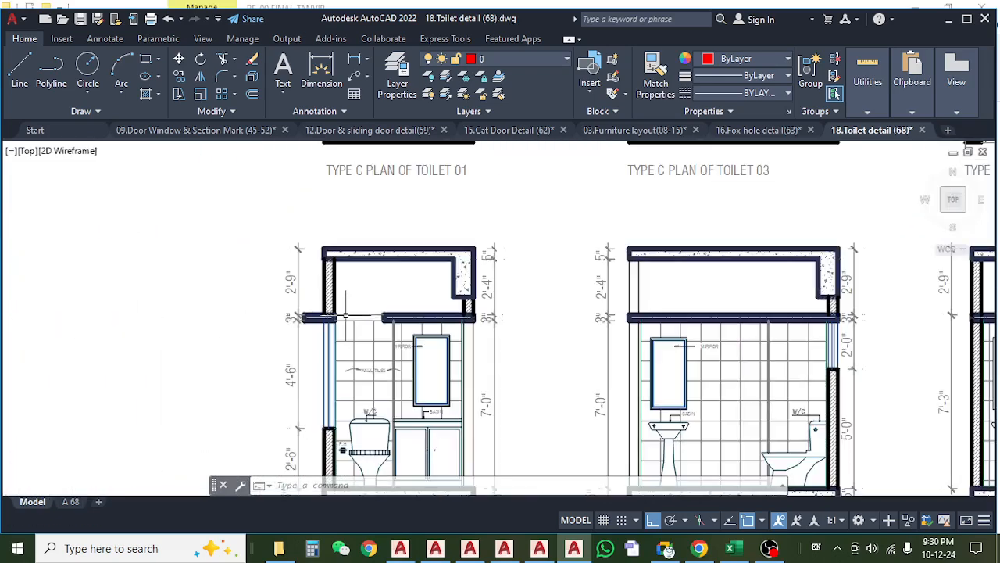
pyautogui.moveTo(360, 296); pyautogui.dragTo(341, 333)
pyautogui.scroll(-2, 347, 373)
pyautogui.scroll(-2, 347, 374)
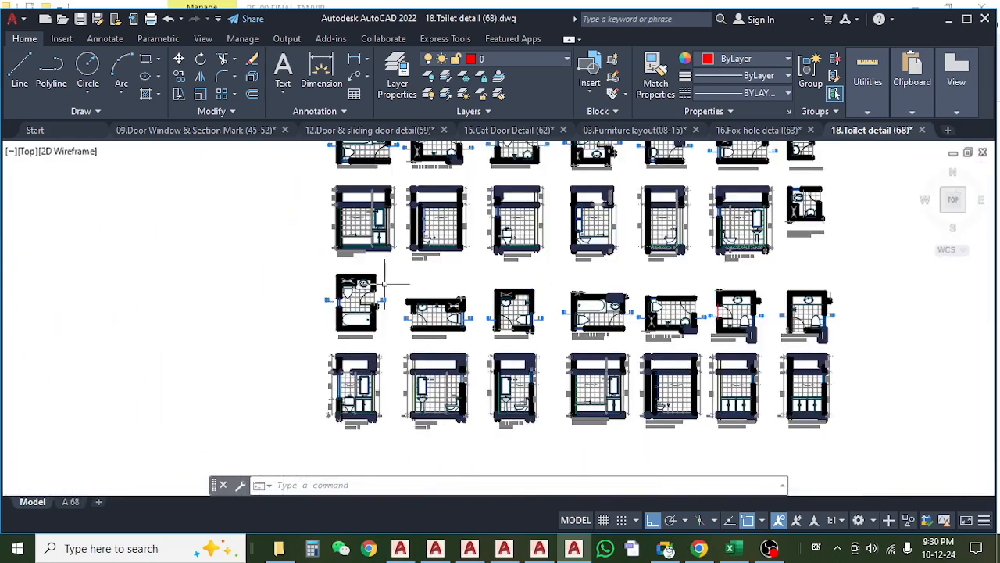
pyautogui.moveTo(384, 281); pyautogui.dragTo(384, 335)
pyautogui.scroll(4, 371, 331)
pyautogui.moveTo(390, 394); pyautogui.dragTo(392, 352)
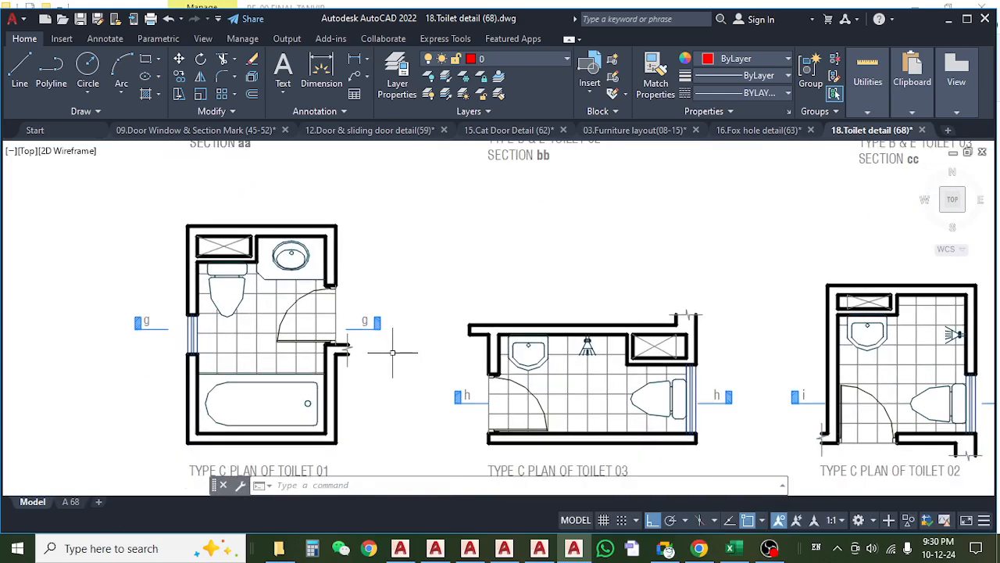
# Examine the doors in the Type B & E toilet plans, the Type A & D Toilet 03 plan and the driver's toilet plan.
pyautogui.scroll(-4, 393, 352)
pyautogui.scroll(5, 378, 252)
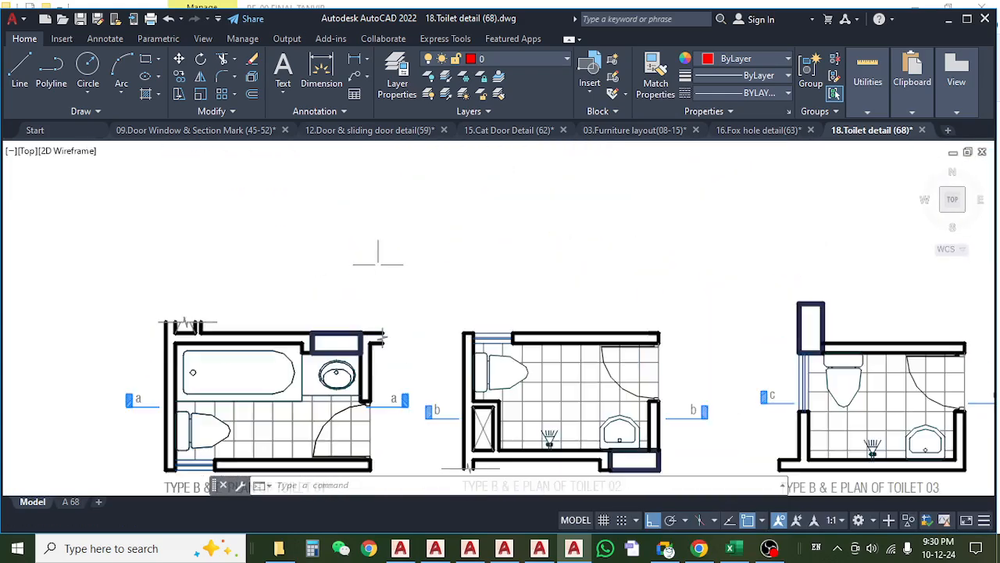
pyautogui.moveTo(395, 430); pyautogui.dragTo(401, 293)
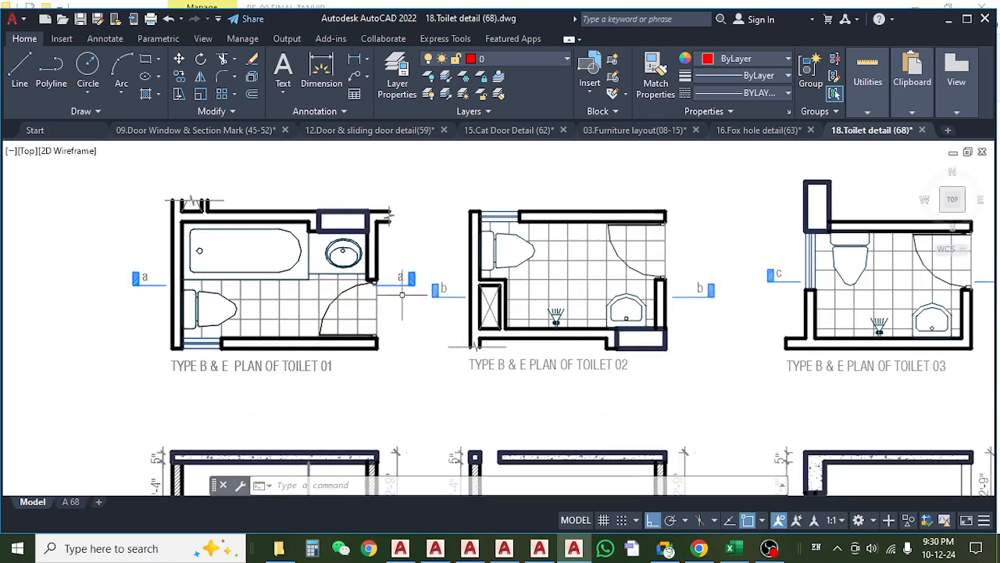
pyautogui.scroll(-4, 356, 339)
pyautogui.moveTo(521, 383); pyautogui.dragTo(393, 363)
pyautogui.moveTo(597, 351); pyautogui.dragTo(423, 353)
pyautogui.scroll(5, 732, 289)
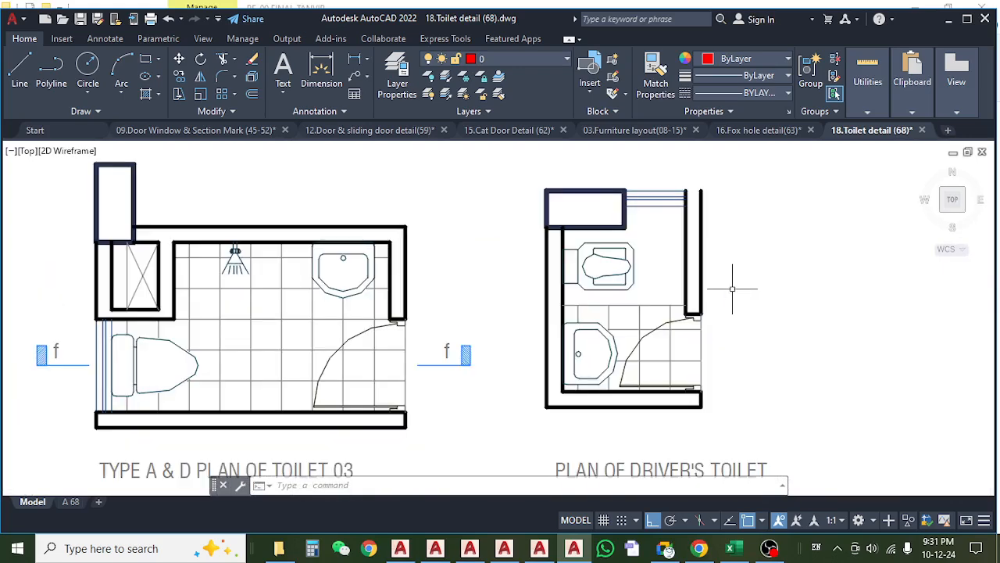
pyautogui.scroll(-5, 732, 289)
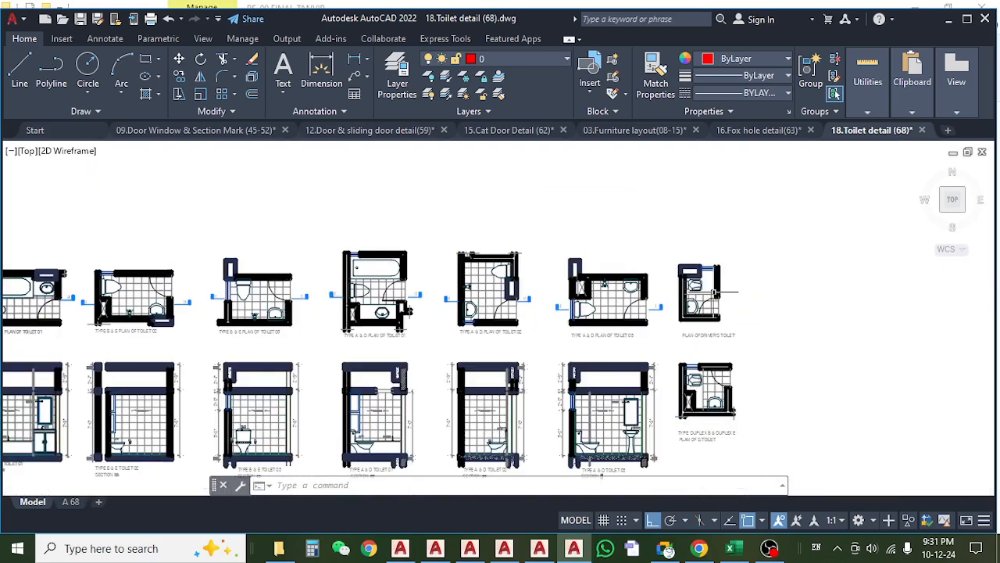
# Examine Type A & D Toilet 03 Section ff and the Duplex B & Duplex E Toilet 02 and 05 plans and sections.
pyautogui.moveTo(637, 384); pyautogui.dragTo(623, 292)
pyautogui.scroll(8, 622, 292)
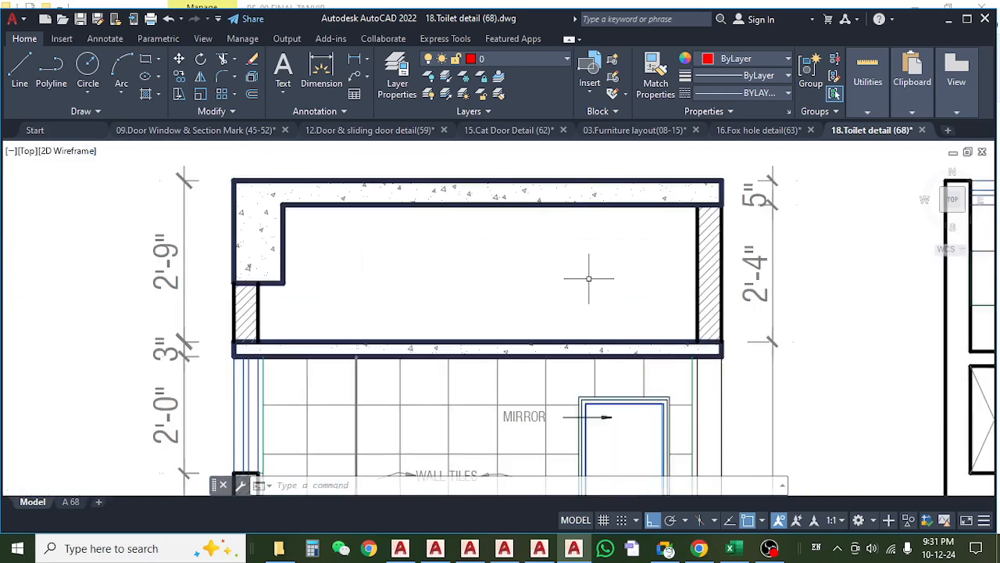
pyautogui.scroll(-2, 573, 280)
pyautogui.scroll(-5, 573, 280)
pyautogui.scroll(6, 586, 352)
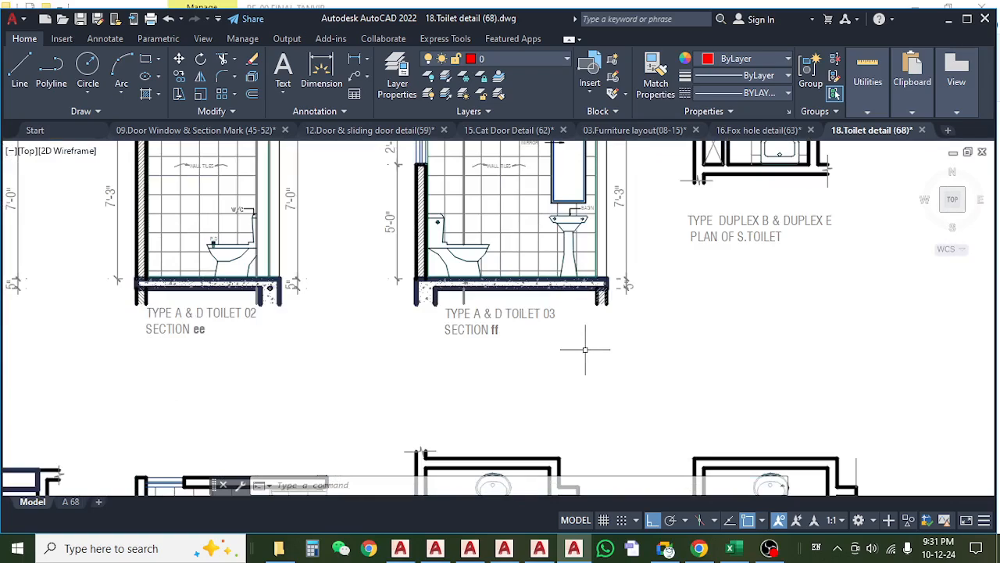
pyautogui.scroll(-5, 585, 350)
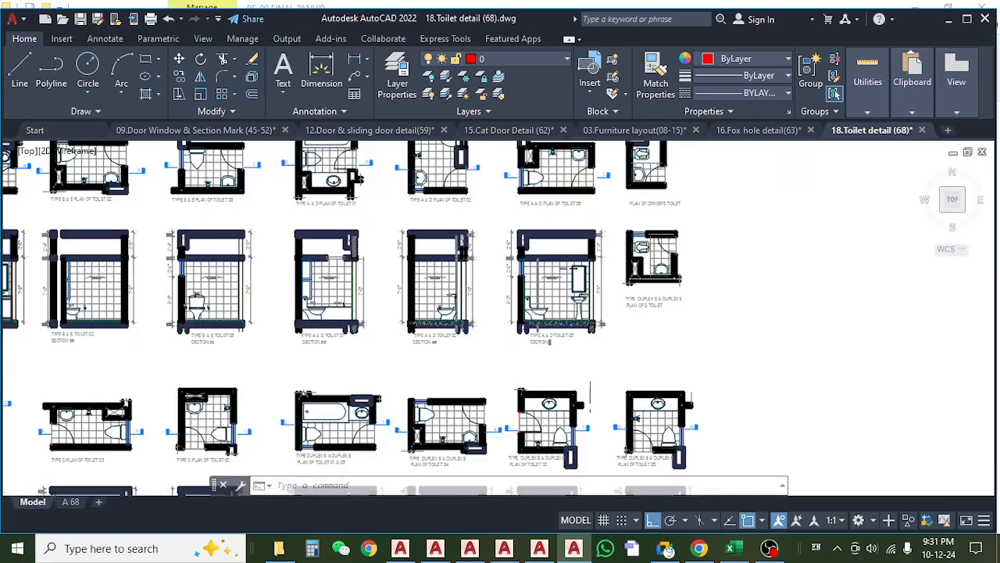
pyautogui.scroll(5, 591, 311)
pyautogui.scroll(3, 591, 311)
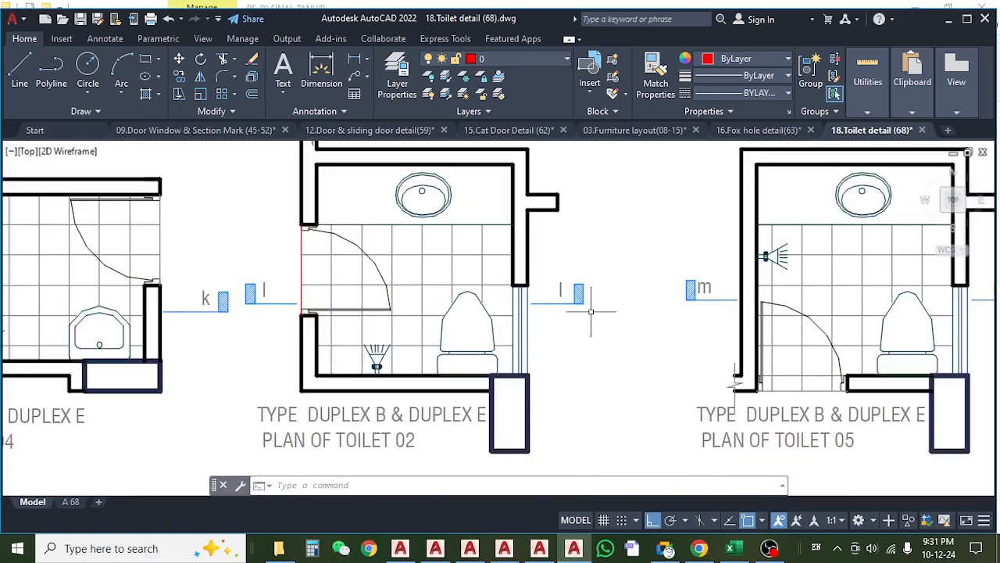
pyautogui.scroll(-5, 591, 311)
pyautogui.moveTo(605, 381); pyautogui.dragTo(587, 219)
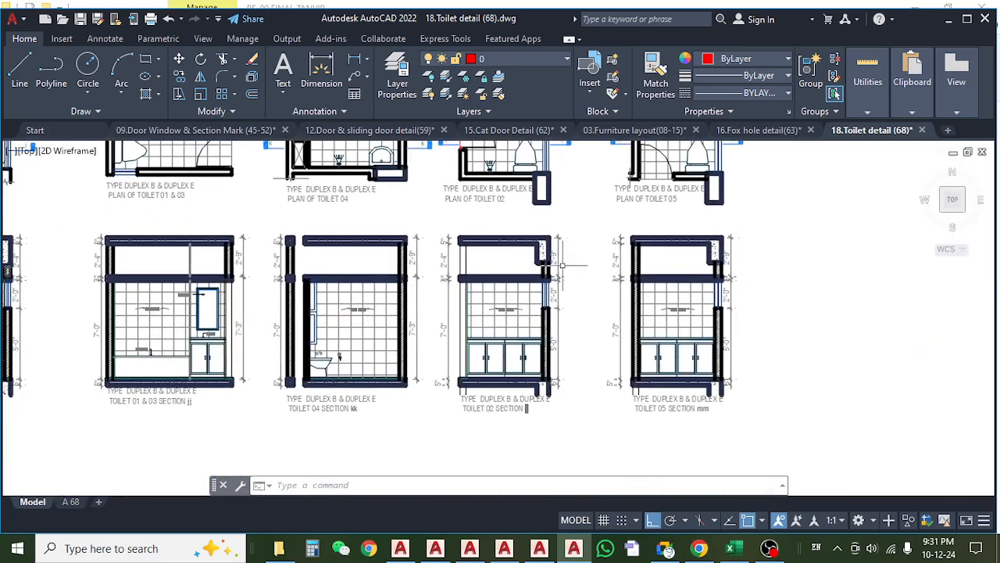
pyautogui.scroll(5, 563, 264)
pyautogui.scroll(-6, 607, 266)
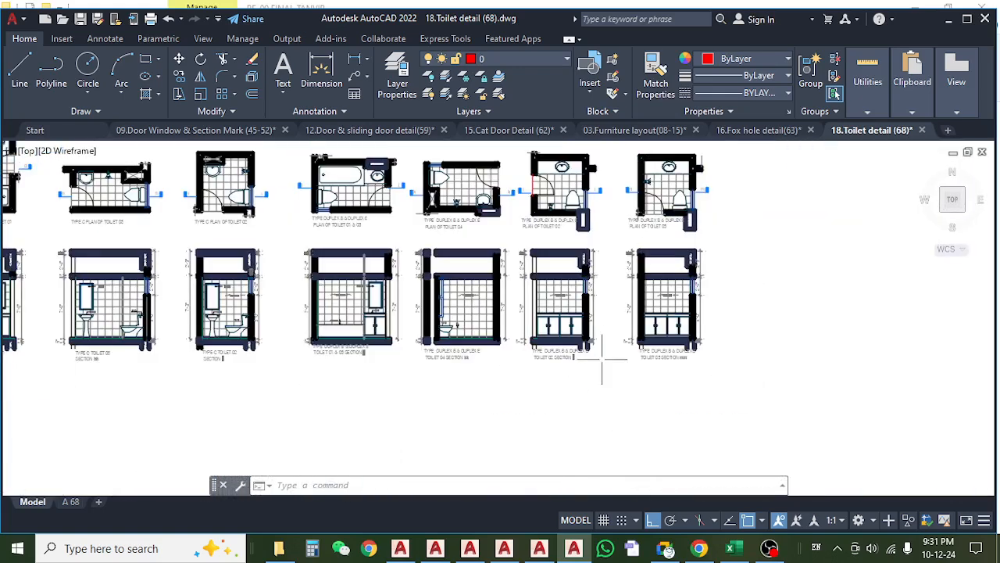
pyautogui.scroll(6, 580, 352)
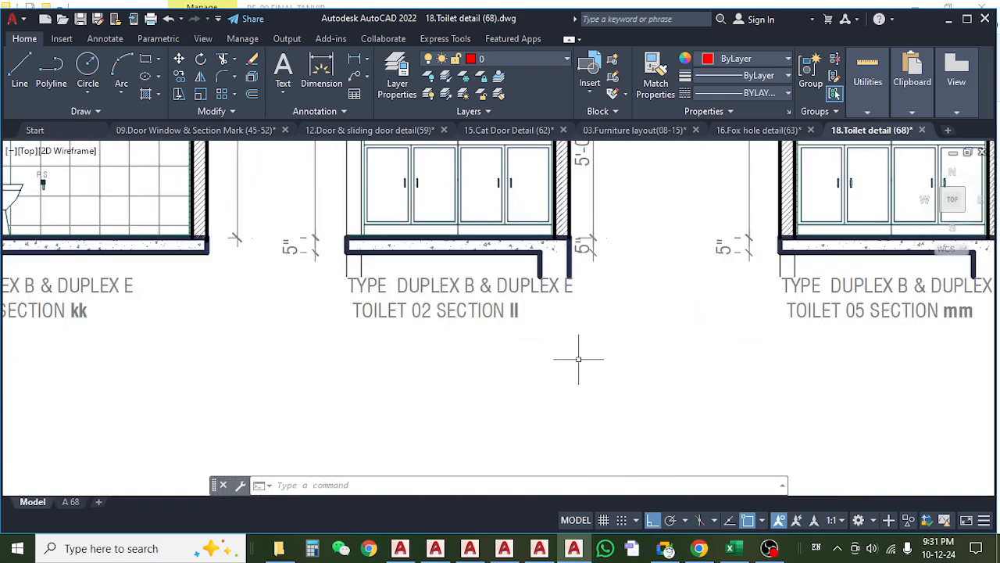
pyautogui.scroll(-6, 578, 360)
# Examine the space above the false slab and its height dimensions in the Type C Toilet 01, 02 and 03 sections.
pyautogui.moveTo(332, 388)
pyautogui.mouseDown()
pyautogui.moveTo(562, 391)
pyautogui.moveTo(527, 415)
pyautogui.mouseUp()
pyautogui.scroll(5, 436, 358)
pyautogui.scroll(-2, 520, 366)
pyautogui.scroll(2, 519, 366)
pyautogui.scroll(6, 519, 247)
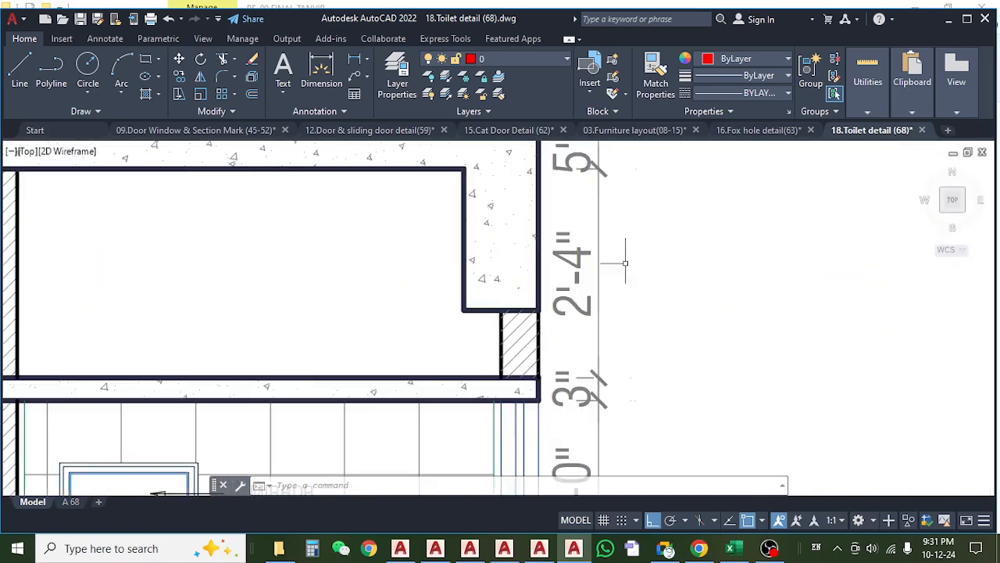
pyautogui.scroll(-6, 578, 291)
pyautogui.moveTo(464, 301); pyautogui.dragTo(499, 240)
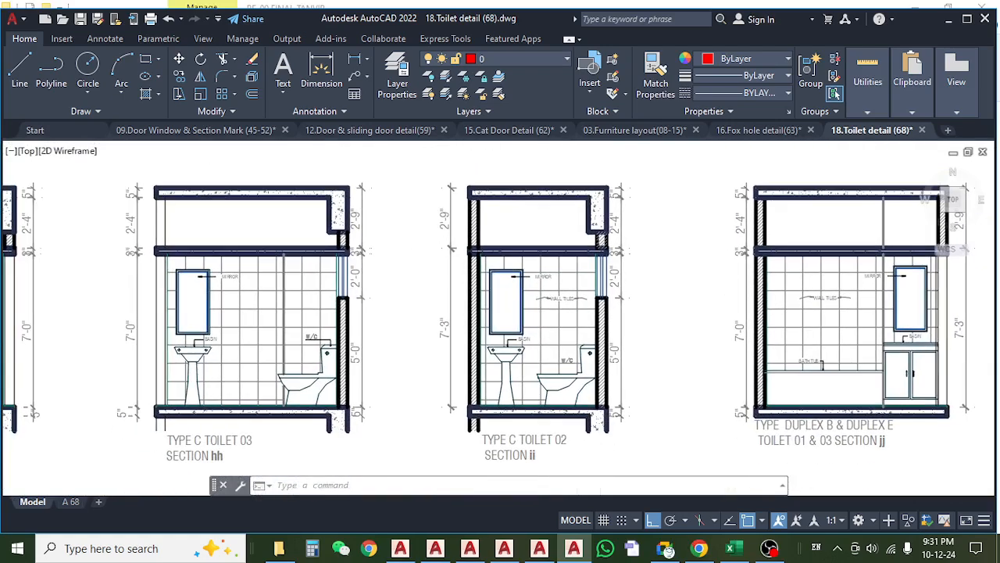
pyautogui.moveTo(382, 306); pyautogui.dragTo(528, 311)
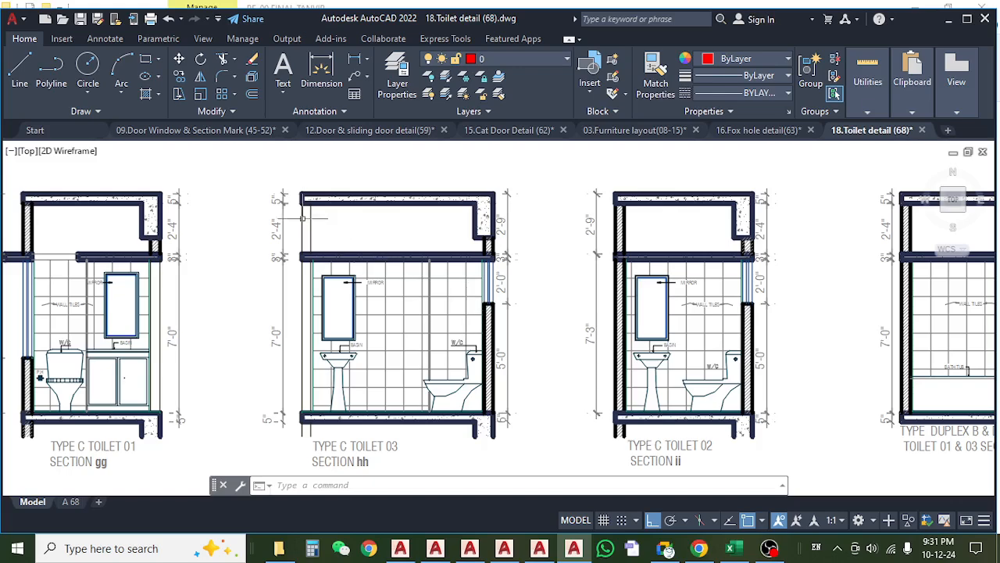
pyautogui.scroll(6, 304, 218)
pyautogui.scroll(-8, 431, 251)
pyautogui.moveTo(349, 283); pyautogui.dragTo(389, 286)
pyautogui.scroll(5, 296, 270)
pyautogui.scroll(-10, 309, 289)
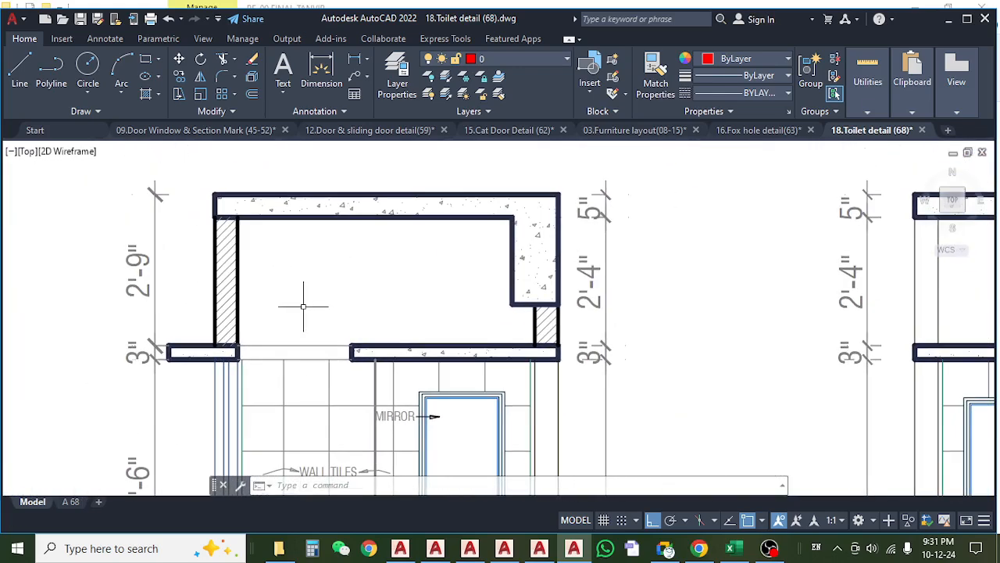
pyautogui.scroll(4, 508, 297)
pyautogui.scroll(4, 508, 296)
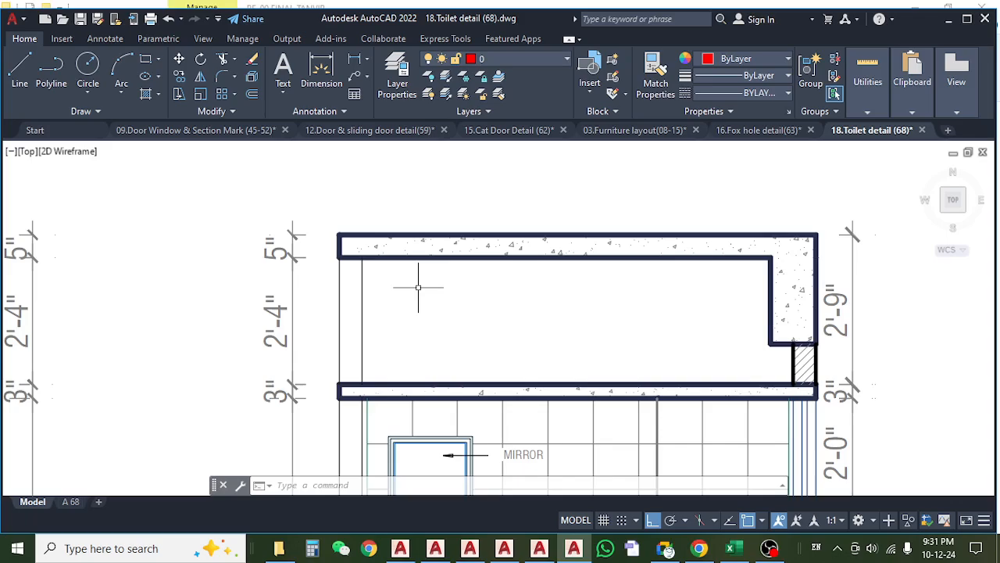
pyautogui.scroll(-6, 408, 289)
# Examine the space above the false slab in the Type B & E Toilet 01 and 02 sections.
pyautogui.moveTo(429, 269); pyautogui.dragTo(418, 470)
pyautogui.moveTo(372, 247)
pyautogui.mouseDown()
pyautogui.moveTo(390, 426)
pyautogui.moveTo(390, 250)
pyautogui.moveTo(362, 391)
pyautogui.mouseUp()
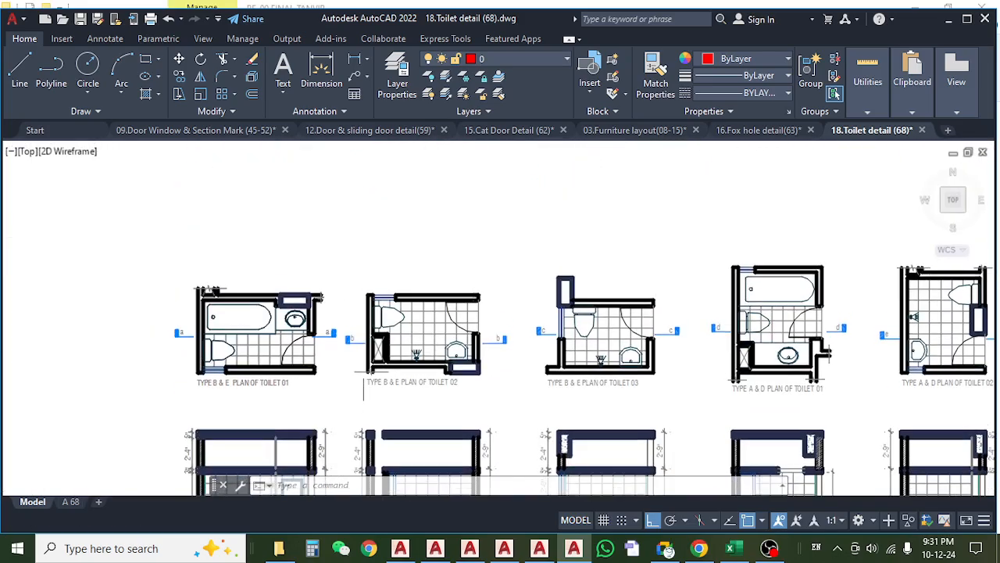
pyautogui.moveTo(297, 363)
pyautogui.mouseDown()
pyautogui.moveTo(311, 330)
pyautogui.moveTo(308, 222)
pyautogui.mouseUp()
pyautogui.scroll(6, 281, 329)
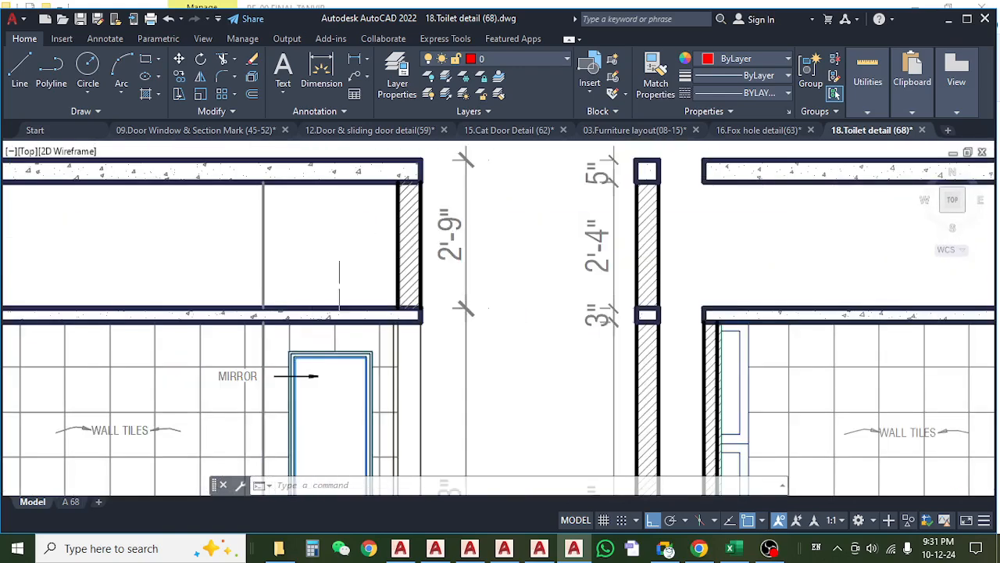
pyautogui.scroll(-2, 450, 261)
pyautogui.scroll(-3, 451, 261)
pyautogui.scroll(4, 351, 266)
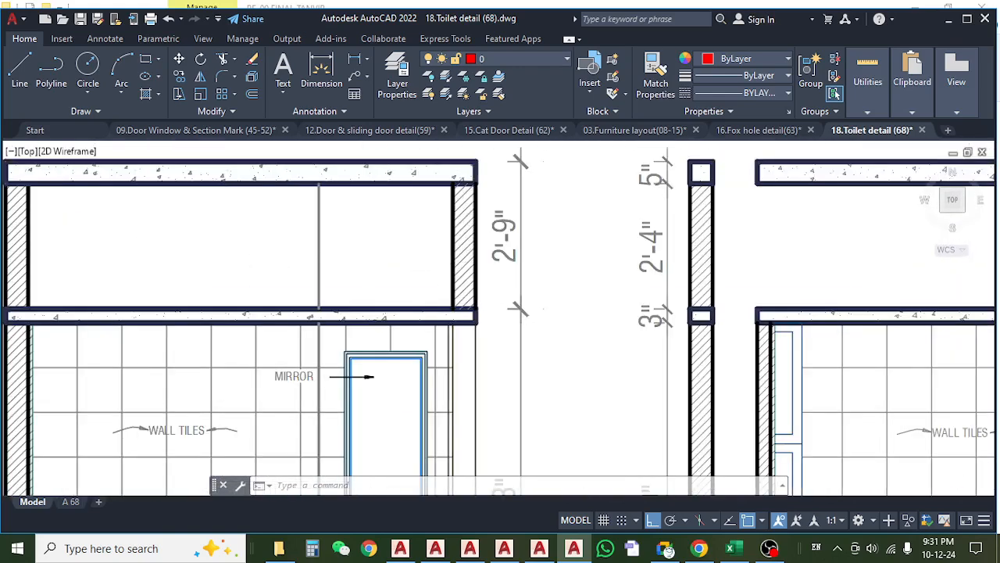
pyautogui.scroll(-2, 418, 264)
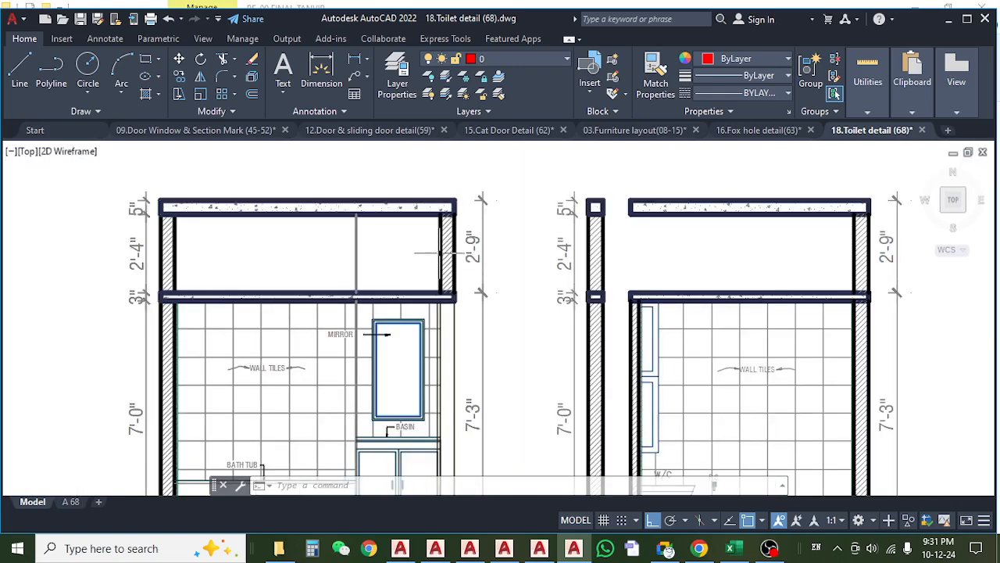
pyautogui.moveTo(545, 272); pyautogui.dragTo(420, 275)
pyautogui.moveTo(266, 263); pyautogui.dragTo(424, 276)
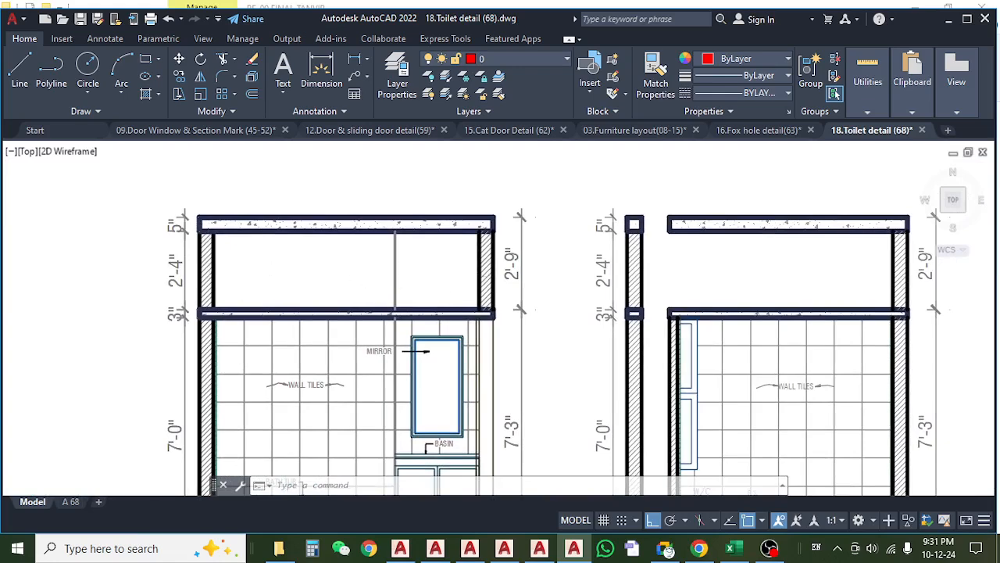
pyautogui.moveTo(488, 273); pyautogui.dragTo(429, 270)
pyautogui.scroll(-4, 431, 272)
pyautogui.moveTo(461, 301); pyautogui.dragTo(382, 309)
pyautogui.moveTo(492, 338); pyautogui.dragTo(331, 348)
pyautogui.scroll(4, 301, 289)
pyautogui.moveTo(209, 325)
pyautogui.mouseDown()
pyautogui.moveTo(301, 322)
pyautogui.moveTo(310, 305)
pyautogui.moveTo(325, 304)
pyautogui.moveTo(312, 370)
pyautogui.mouseUp()
pyautogui.scroll(-4, 326, 304)
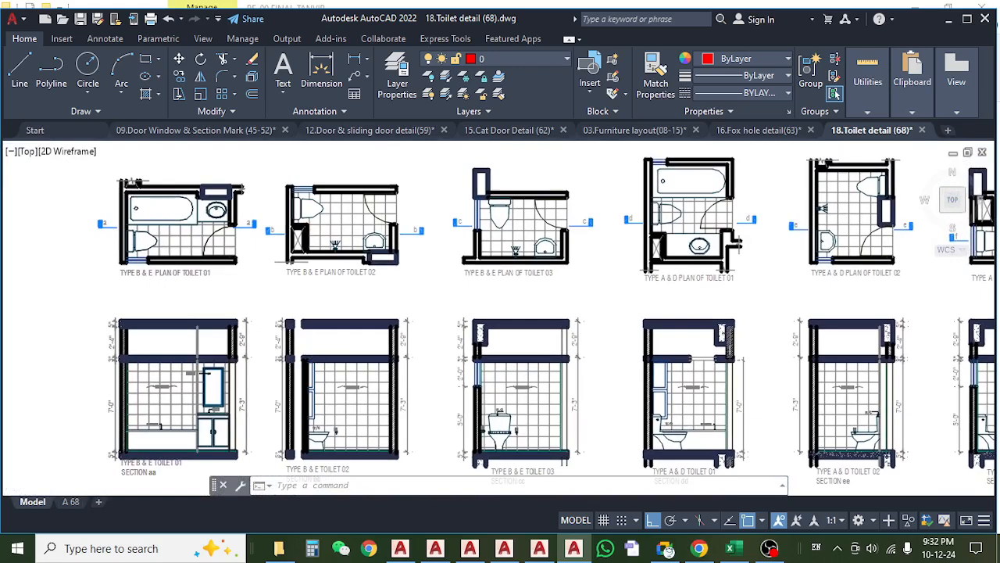
# Compare the Type B & E Toilet 02 and 03 plans with their sections, checking the opening above the false slab.
pyautogui.scroll(4, 387, 214)
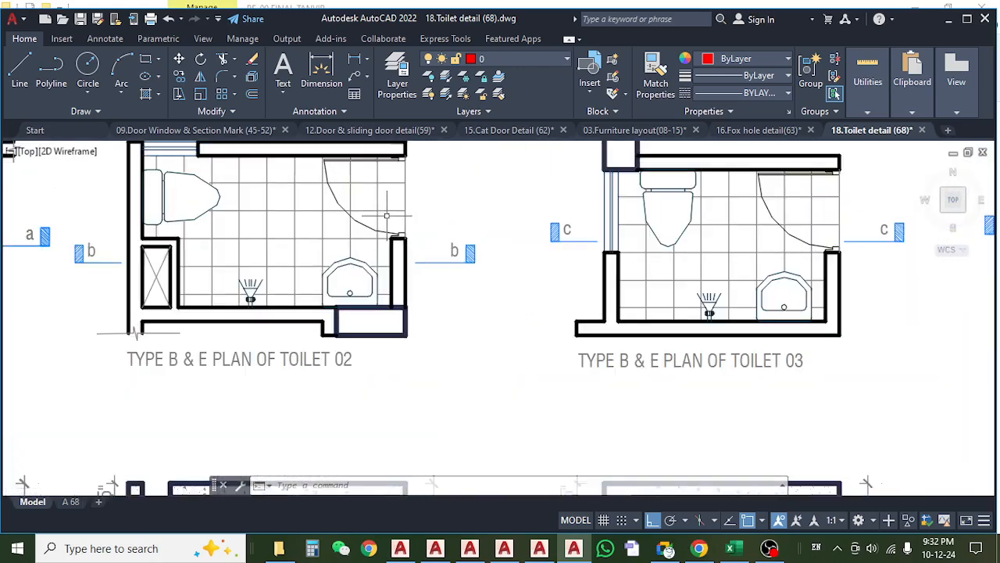
pyautogui.scroll(-2, 386, 216)
pyautogui.moveTo(308, 400)
pyautogui.mouseDown()
pyautogui.moveTo(295, 283)
pyautogui.moveTo(306, 254)
pyautogui.mouseUp()
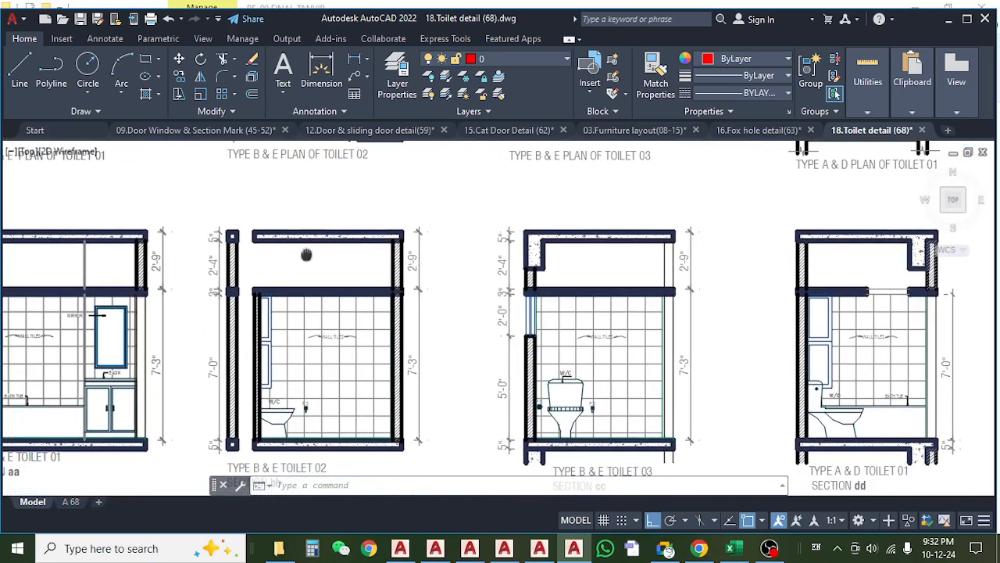
pyautogui.scroll(2, 274, 263)
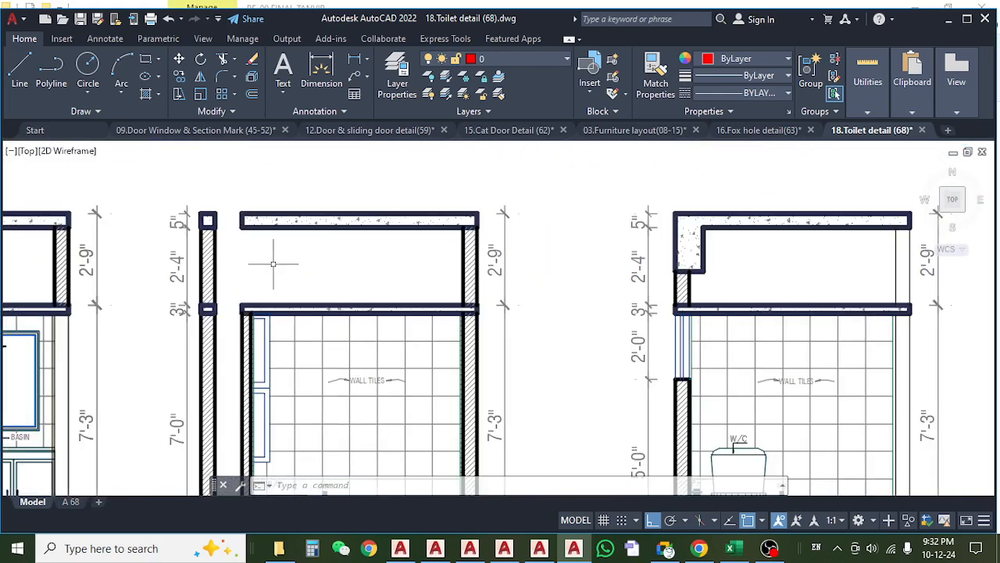
pyautogui.scroll(-4, 273, 265)
pyautogui.moveTo(292, 223); pyautogui.dragTo(291, 232)
pyautogui.moveTo(299, 279)
pyautogui.mouseDown()
pyautogui.moveTo(315, 377)
pyautogui.moveTo(330, 287)
pyautogui.mouseUp()
pyautogui.scroll(2, 315, 377)
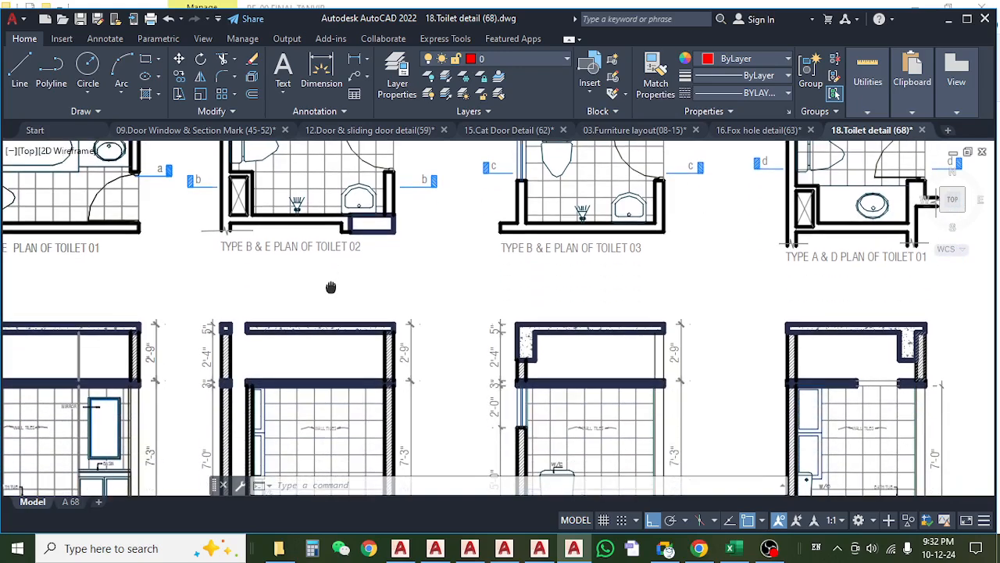
# Examine the walls enclosing the space above the false slab in the Type B & E Toilet 02 section.
pyautogui.moveTo(417, 334); pyautogui.dragTo(415, 339)
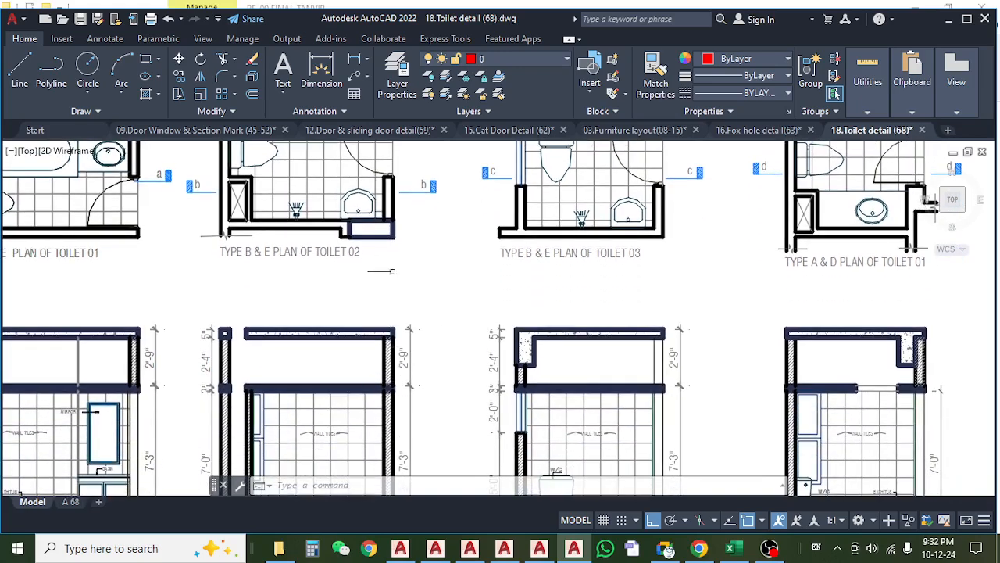
pyautogui.moveTo(392, 271)
pyautogui.mouseDown()
pyautogui.moveTo(397, 322)
pyautogui.moveTo(394, 240)
pyautogui.mouseUp()
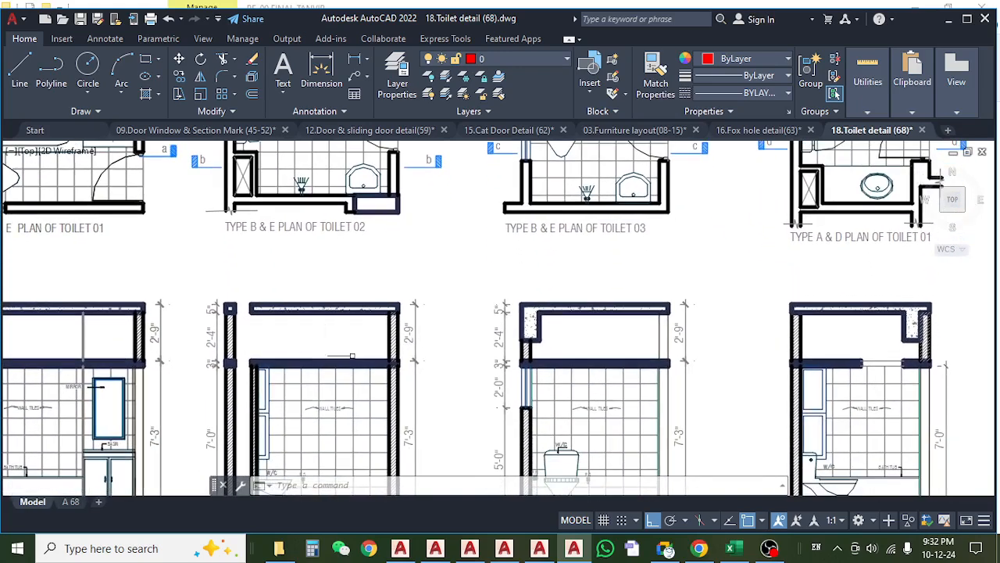
pyautogui.scroll(4, 359, 336)
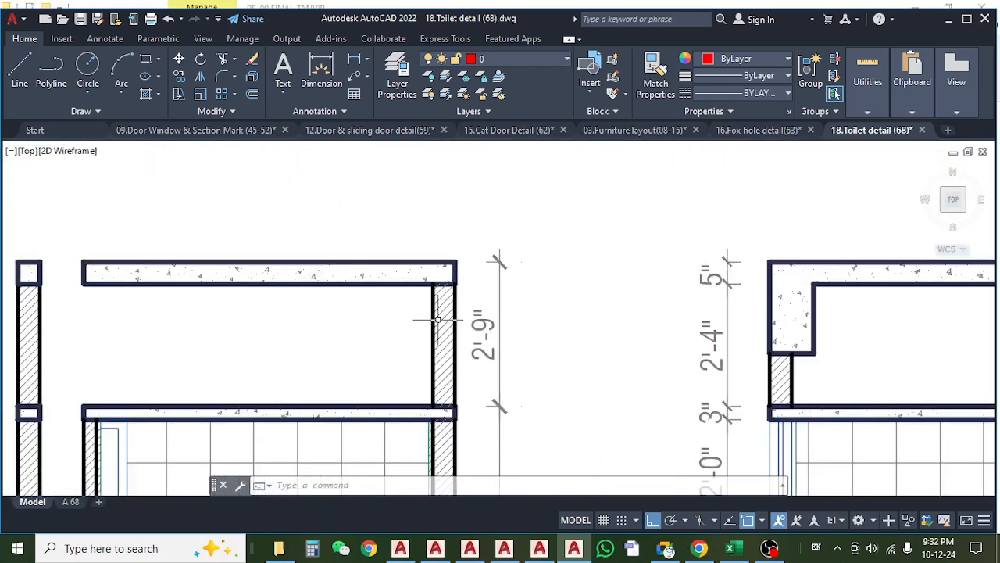
pyautogui.scroll(-3, 437, 321)
pyautogui.scroll(8, 446, 301)
pyautogui.scroll(-7, 472, 332)
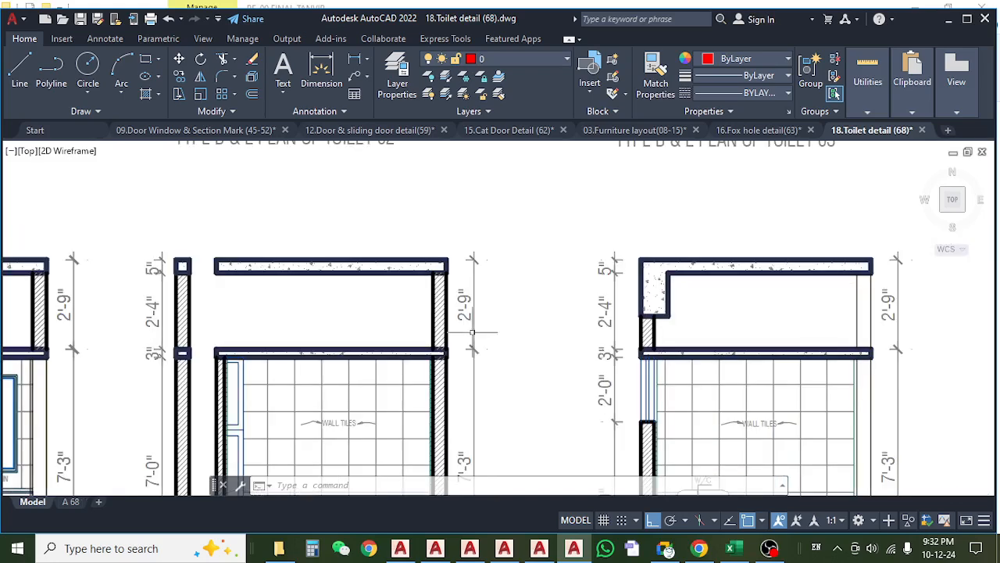
pyautogui.scroll(-4, 472, 333)
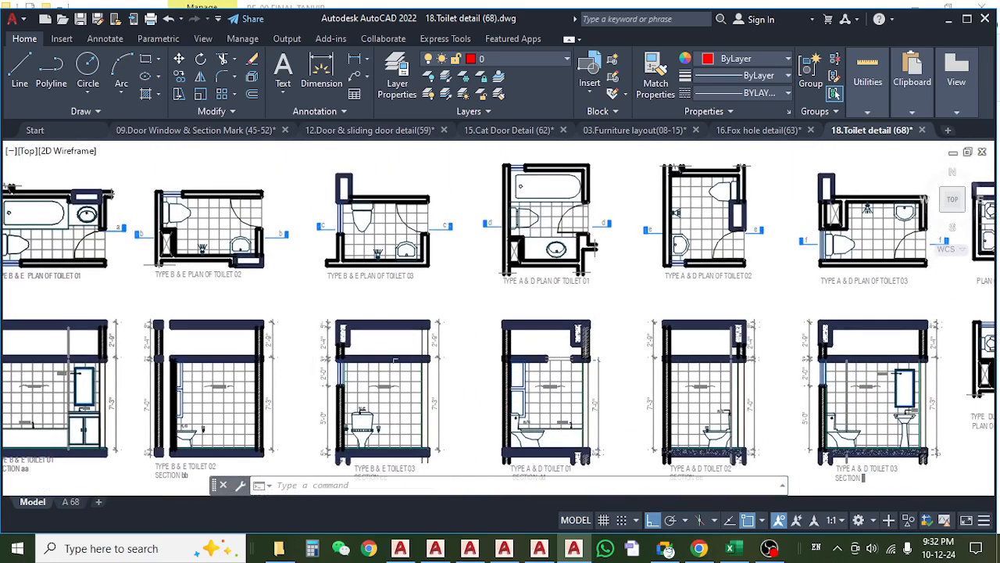
# Compare the Type B & E Toilet 03 plan with section cc, checking the door-side opening above the false slab.
pyautogui.scroll(4, 426, 358)
pyautogui.moveTo(368, 317); pyautogui.dragTo(376, 475)
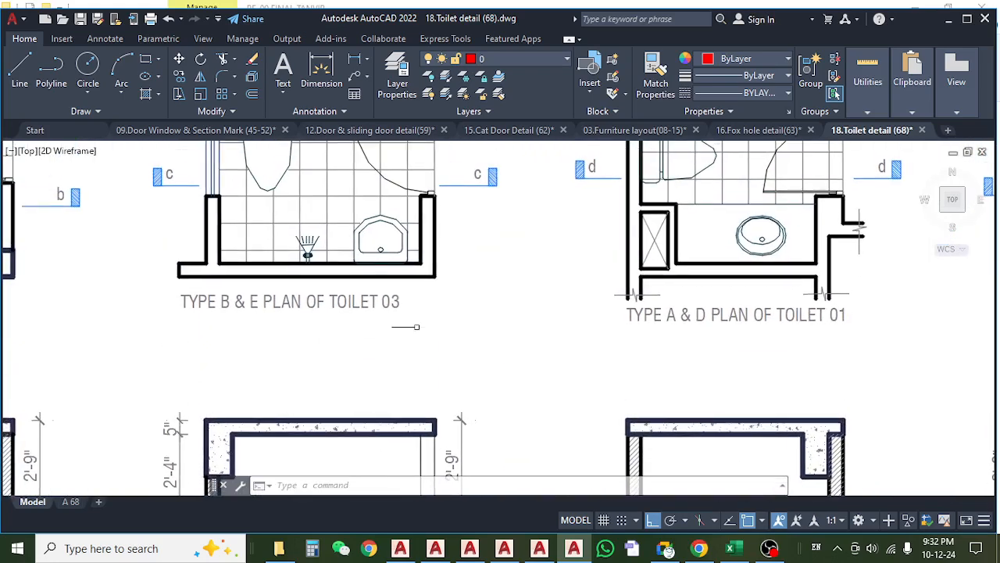
pyautogui.moveTo(417, 318)
pyautogui.mouseDown()
pyautogui.moveTo(420, 277)
pyautogui.moveTo(422, 371)
pyautogui.mouseUp()
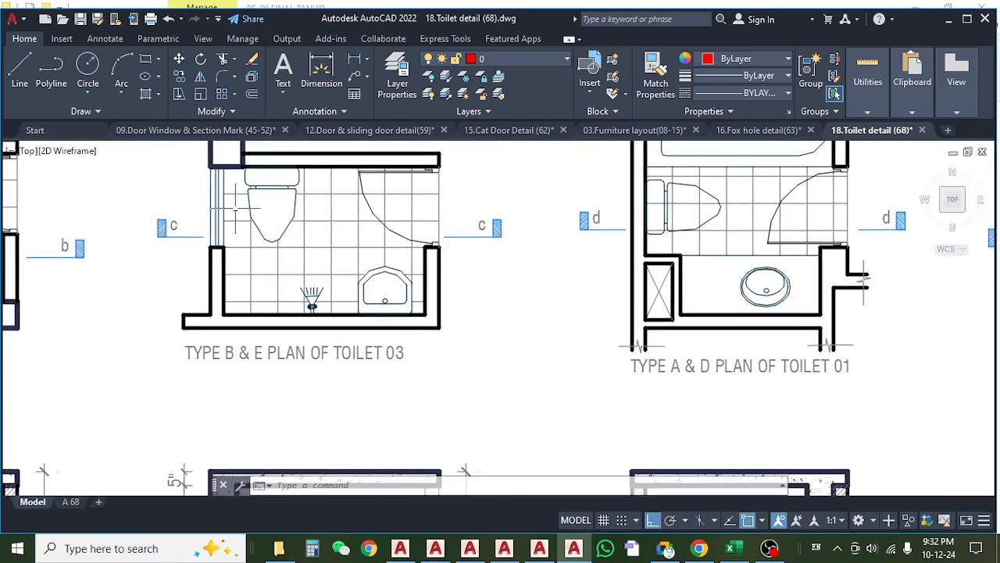
pyautogui.scroll(-5, 418, 208)
pyautogui.scroll(12, 426, 351)
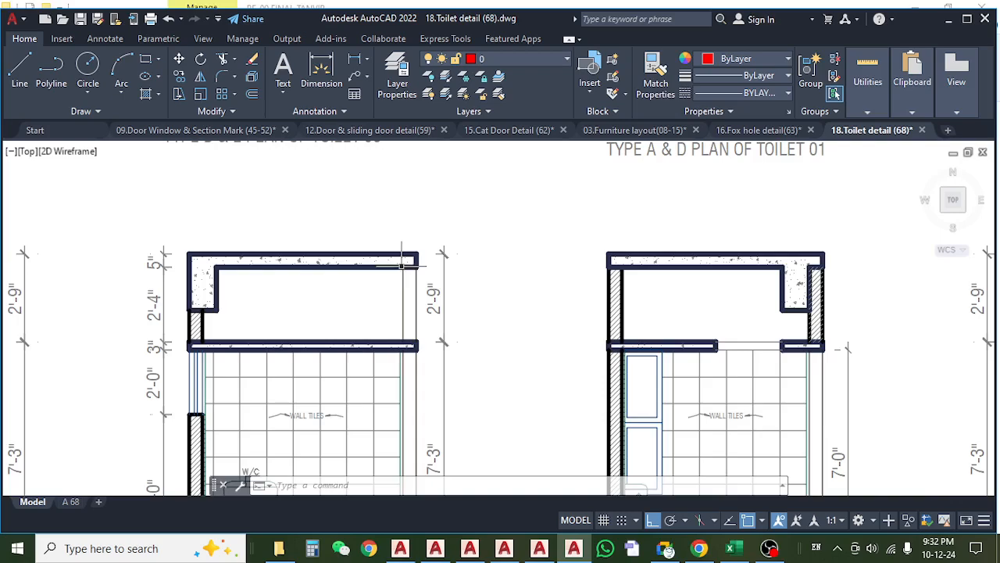
pyautogui.scroll(-10, 447, 295)
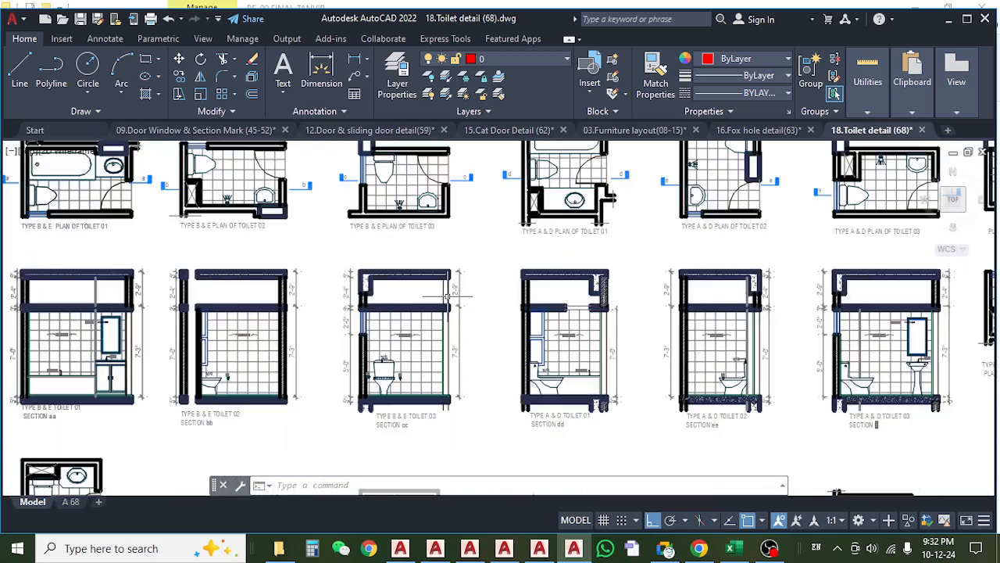
pyautogui.scroll(10, 444, 293)
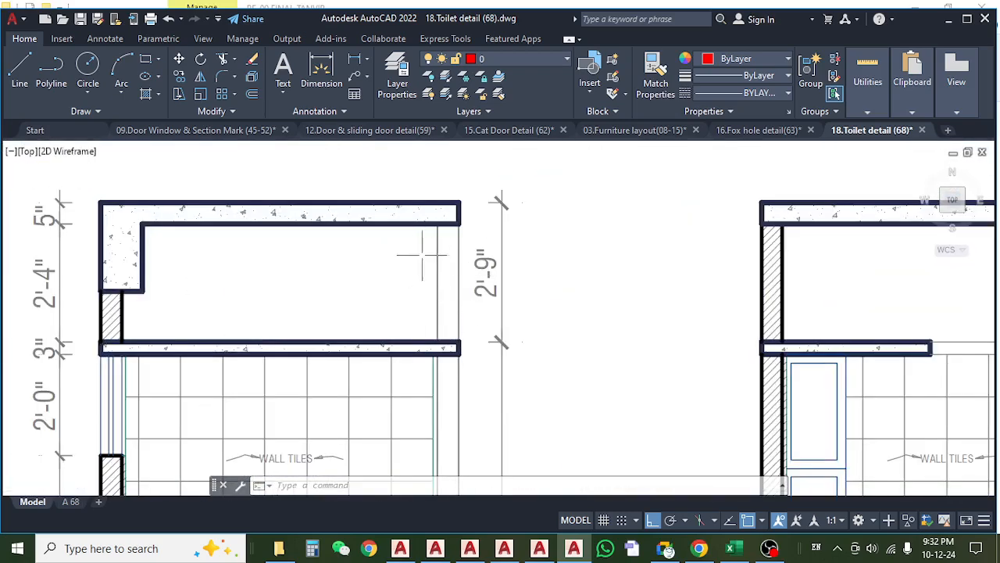
pyautogui.scroll(-10, 422, 254)
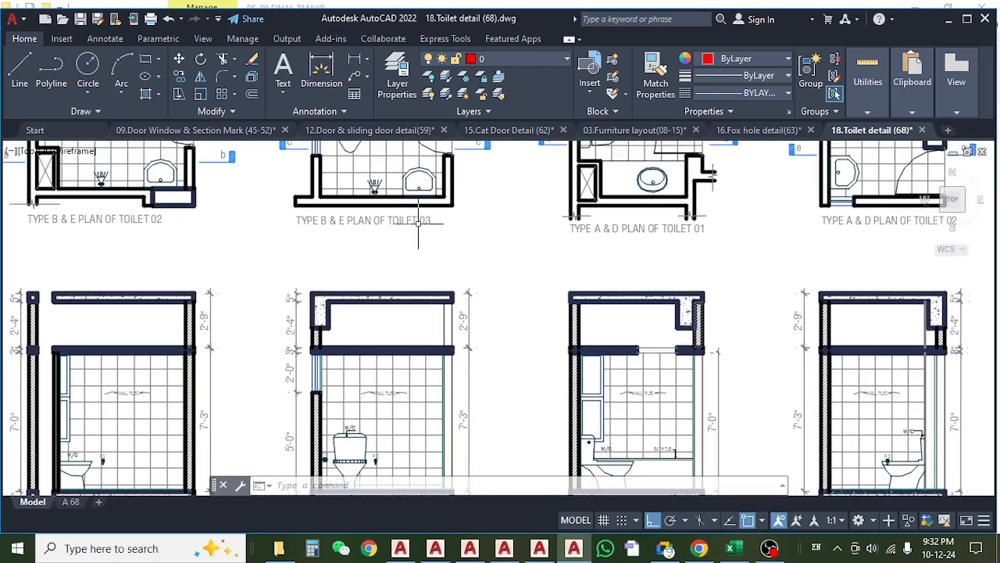
pyautogui.scroll(5, 418, 223)
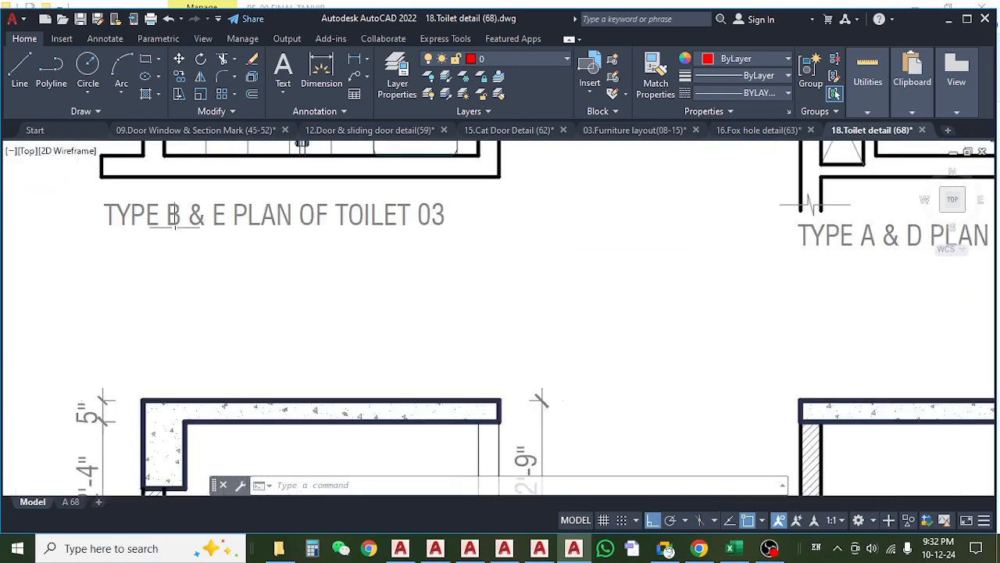
pyautogui.scroll(-5, 358, 232)
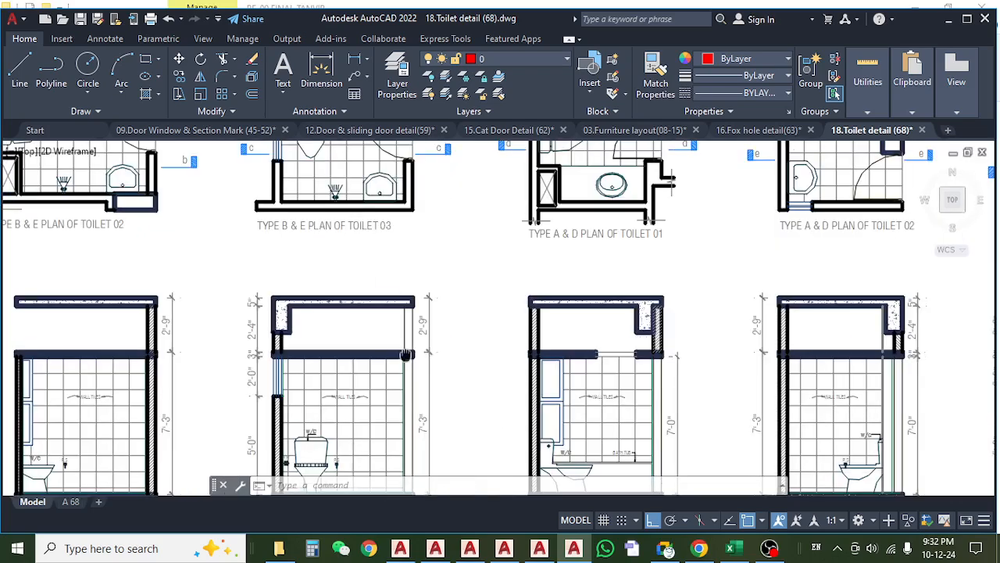
pyautogui.scroll(5, 406, 354)
pyautogui.scroll(-7, 406, 354)
pyautogui.scroll(2, 399, 322)
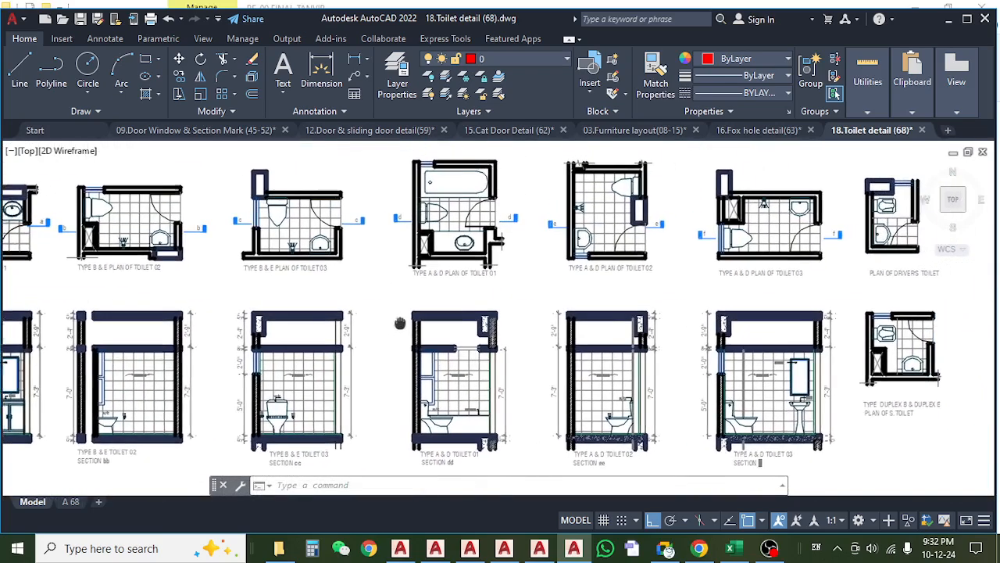
# Examine the Type A & D Toilet 01 and 02 plans and the space above the false slab in their sections.
pyautogui.moveTo(399, 323); pyautogui.dragTo(376, 333)
pyautogui.scroll(6, 523, 342)
pyautogui.scroll(-6, 491, 339)
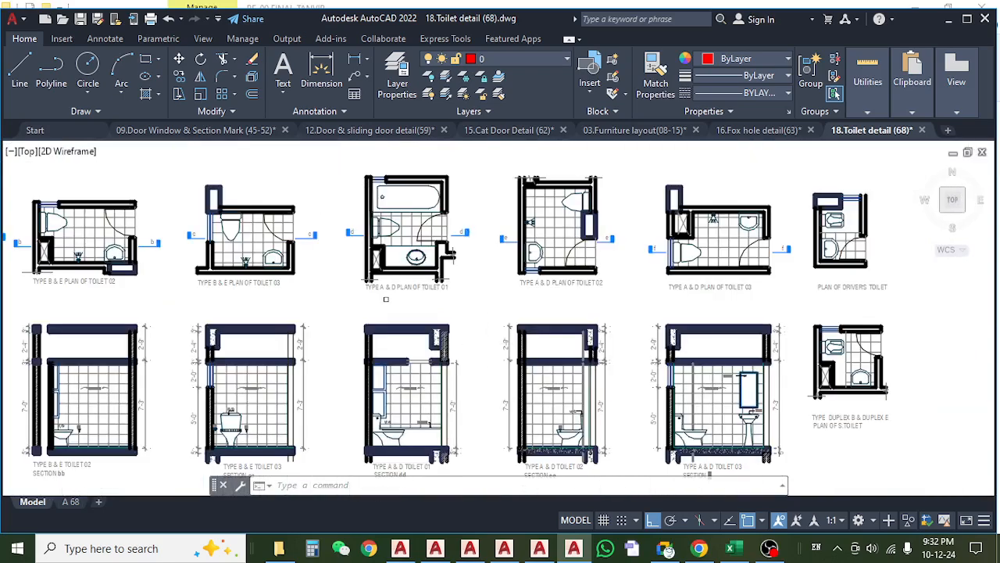
pyautogui.scroll(6, 385, 299)
pyautogui.scroll(-4, 426, 301)
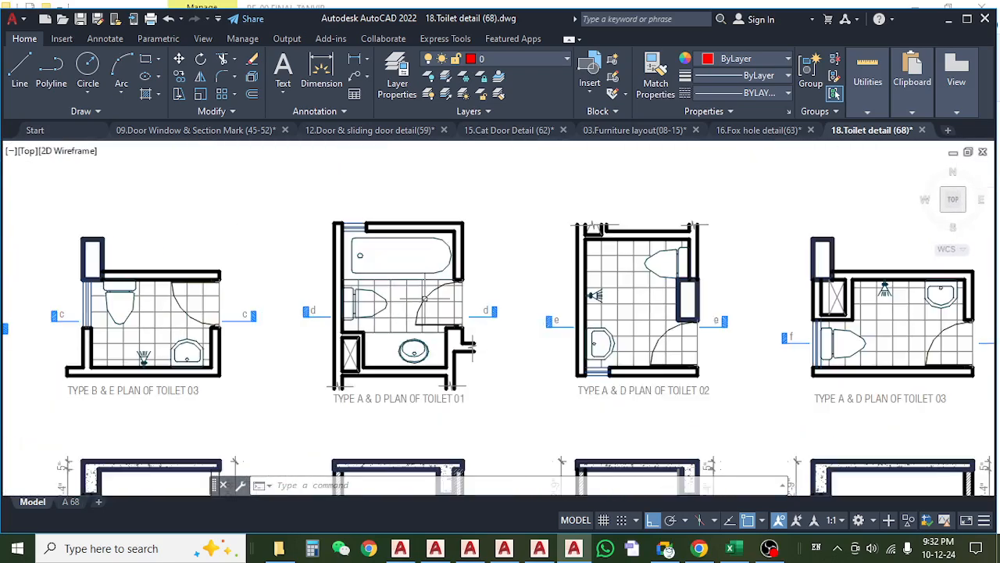
pyautogui.moveTo(540, 353); pyautogui.dragTo(469, 207)
pyautogui.scroll(5, 297, 312)
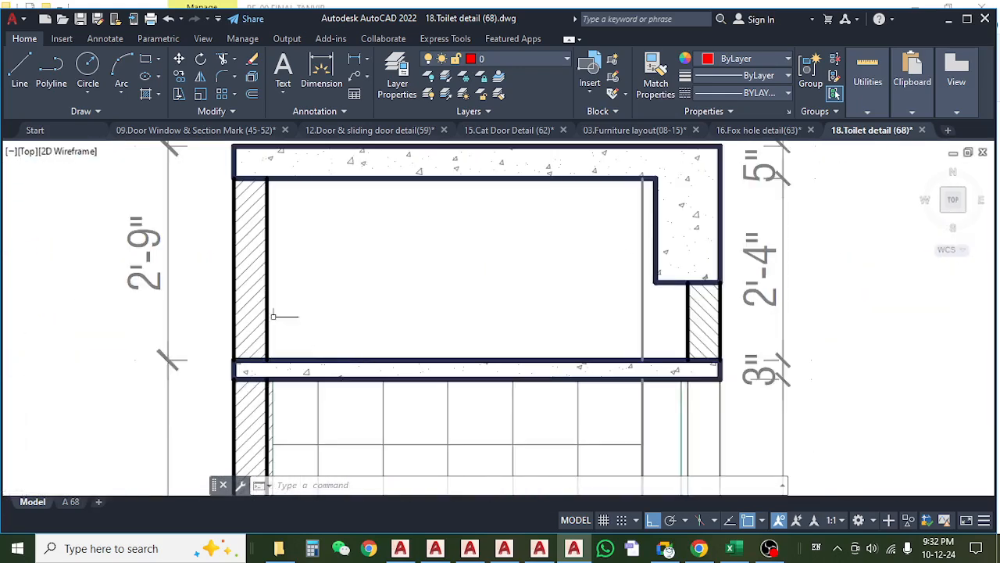
pyautogui.scroll(-2, 319, 312)
pyautogui.scroll(-6, 329, 320)
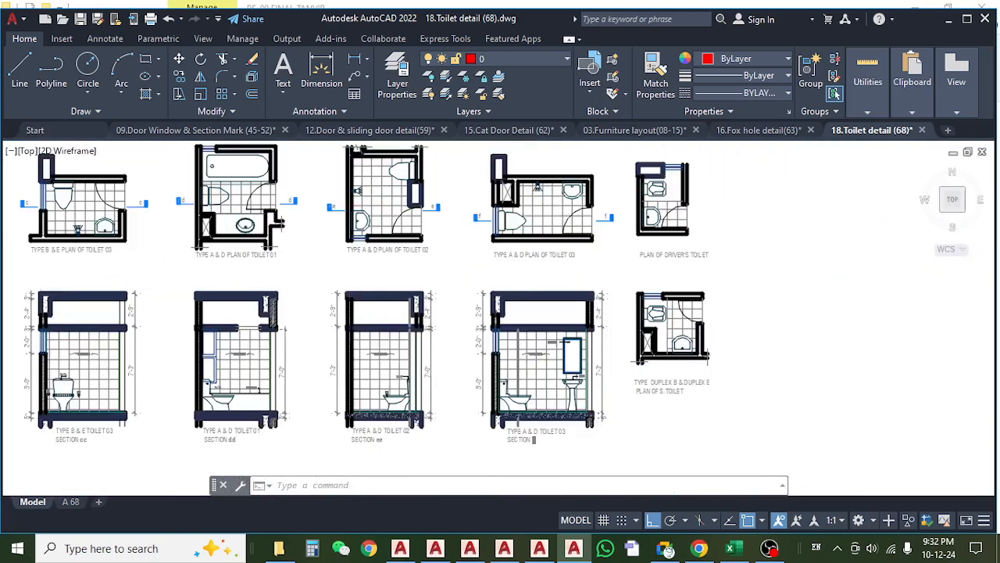
# Compare the Type A & D Toilet 03 plan with its section, checking the door-side wall above the false slab.
pyautogui.scroll(2, 408, 313)
pyautogui.moveTo(478, 357); pyautogui.dragTo(383, 357)
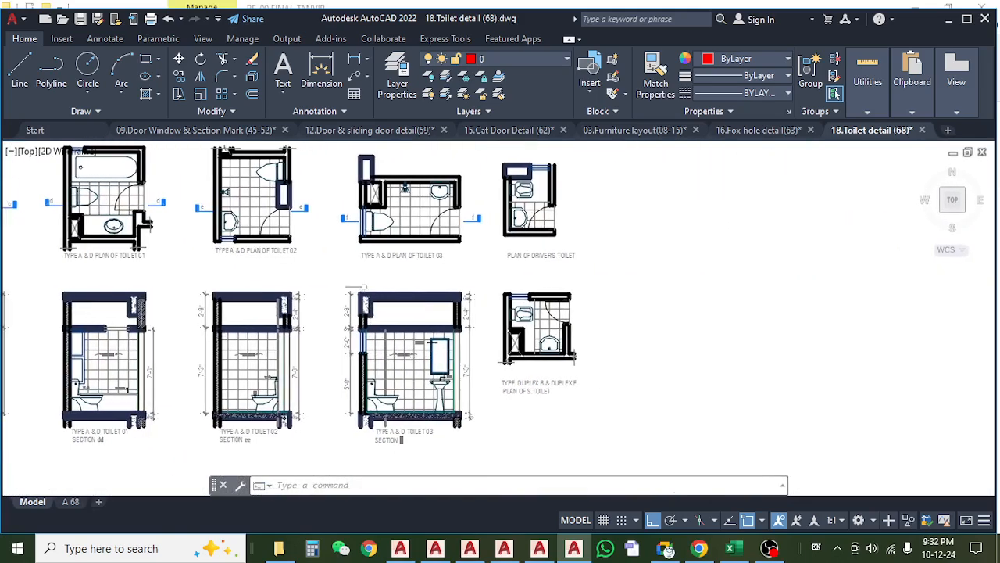
pyautogui.scroll(3, 355, 253)
pyautogui.moveTo(457, 370); pyautogui.dragTo(378, 341)
pyautogui.scroll(2, 442, 347)
pyautogui.scroll(-2, 441, 347)
pyautogui.scroll(-4, 441, 347)
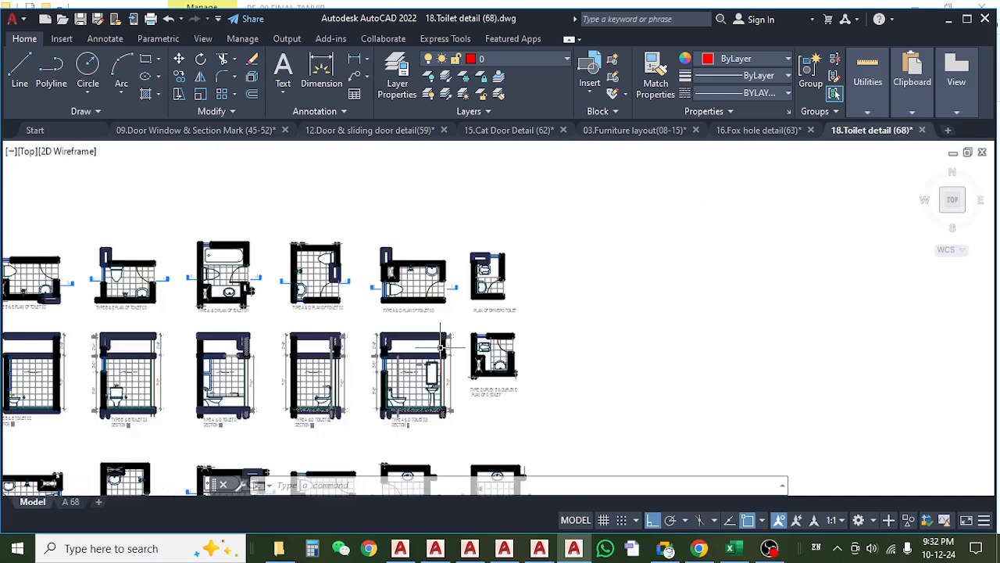
pyautogui.scroll(6, 442, 347)
pyautogui.scroll(-4, 431, 326)
pyautogui.scroll(-2, 430, 326)
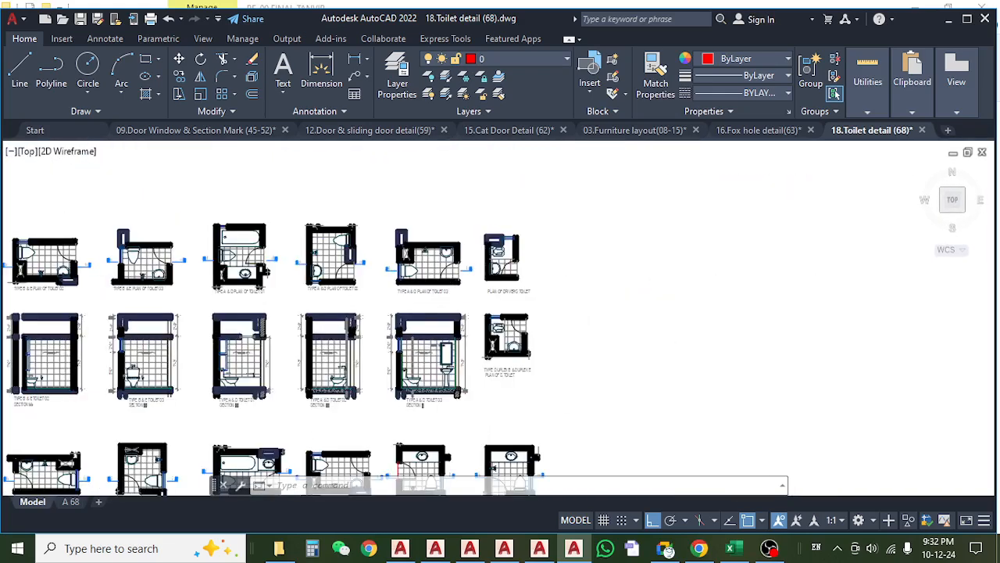
pyautogui.scroll(5, 530, 269)
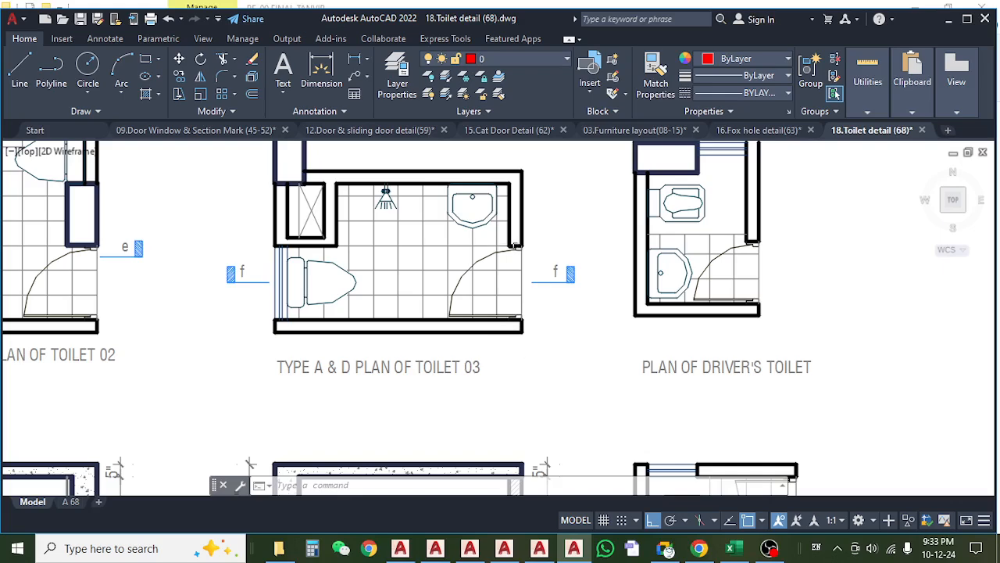
pyautogui.scroll(-2, 516, 247)
pyautogui.scroll(4, 527, 328)
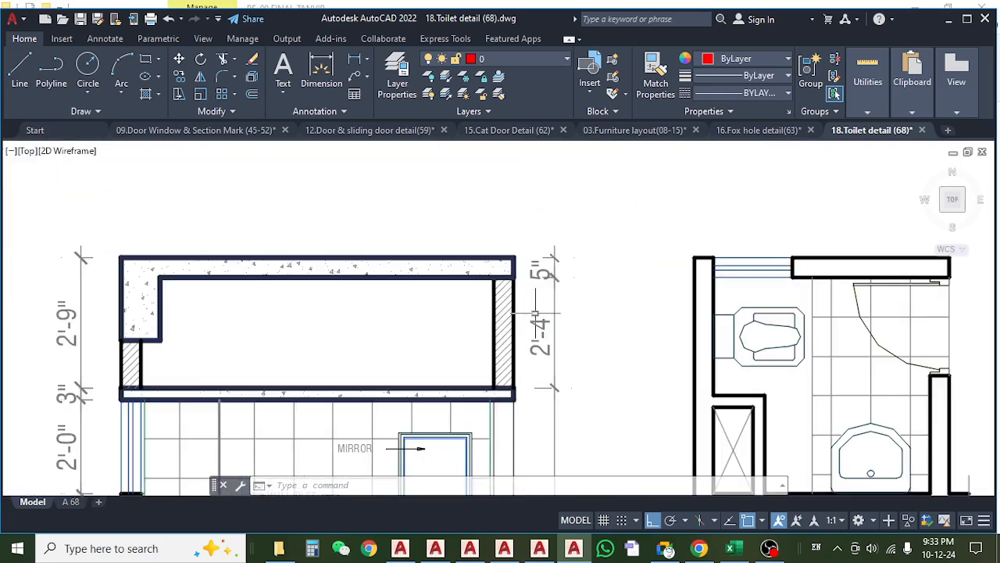
pyautogui.scroll(-6, 480, 300)
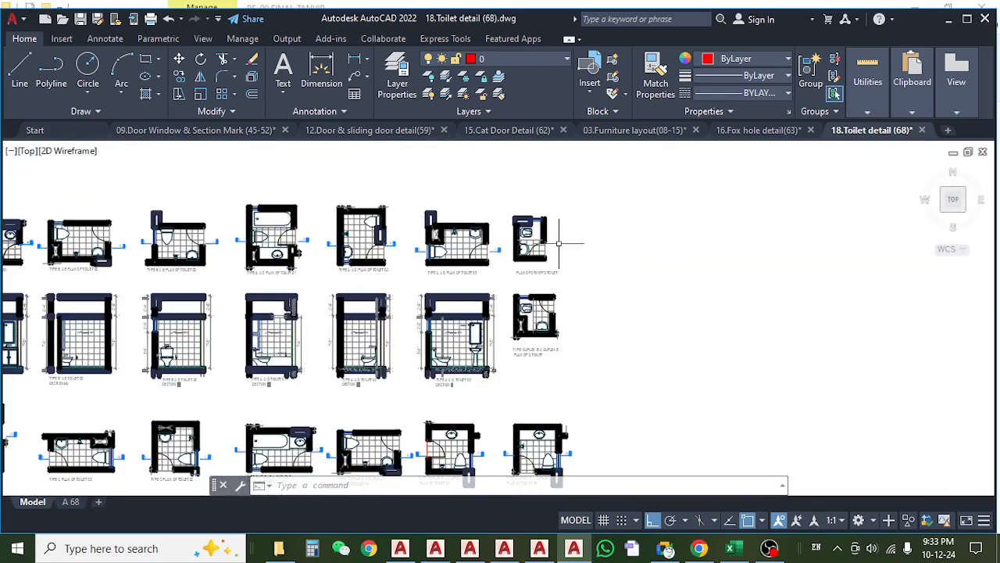
# Review the plans of the driver's toilet and the Type Duplex B & Duplex E S. toilet.
pyautogui.scroll(5, 547, 288)
pyautogui.moveTo(582, 288); pyautogui.dragTo(584, 268)
pyautogui.scroll(-2, 576, 269)
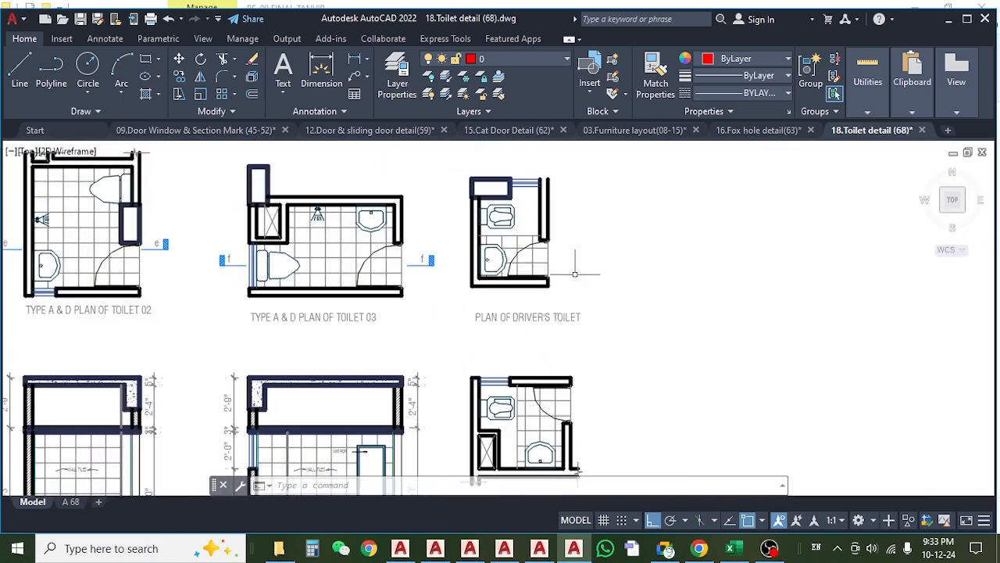
pyautogui.moveTo(576, 351); pyautogui.dragTo(566, 257)
pyautogui.scroll(-6, 567, 270)
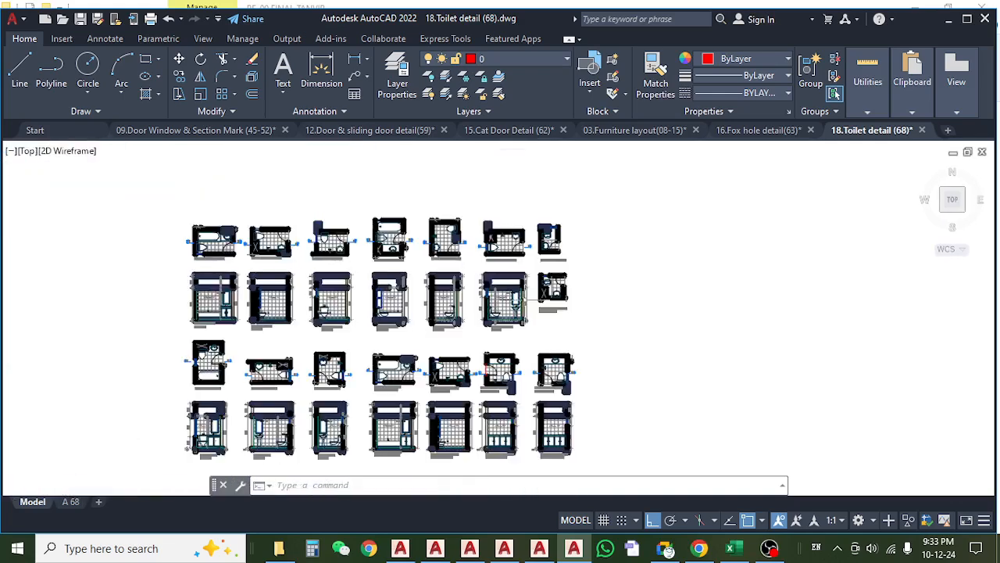
# Examine the Type C Toilet 01, 02 and 03 sections, checking the opening above the false slab in Toilet 03 section hh.
pyautogui.moveTo(302, 341); pyautogui.dragTo(397, 317)
pyautogui.scroll(6, 272, 351)
pyautogui.moveTo(342, 357)
pyautogui.mouseDown()
pyautogui.moveTo(300, 196)
pyautogui.moveTo(330, 349)
pyautogui.mouseUp()
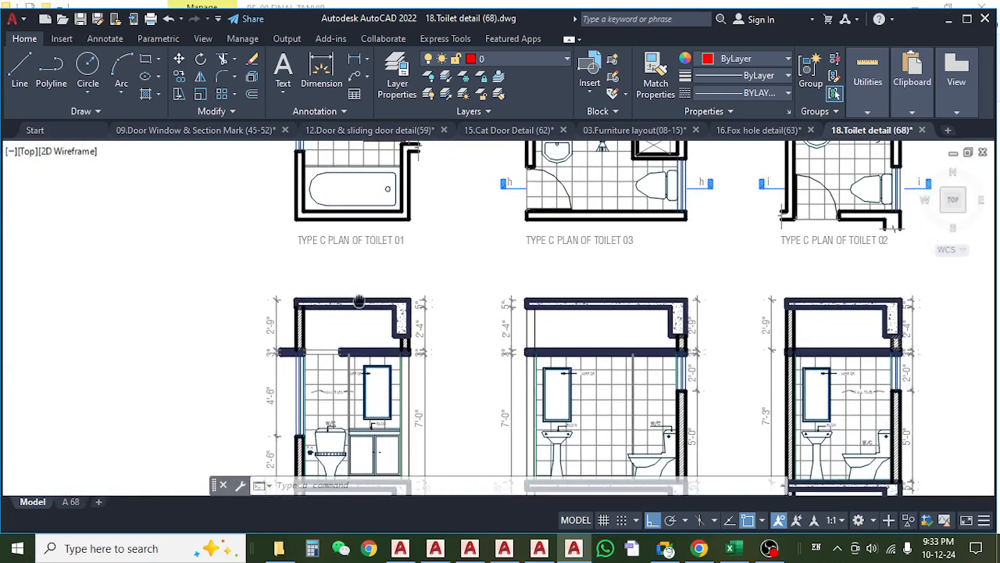
pyautogui.moveTo(358, 301); pyautogui.dragTo(341, 289)
pyautogui.moveTo(645, 325); pyautogui.dragTo(471, 281)
pyautogui.scroll(-2, 362, 296)
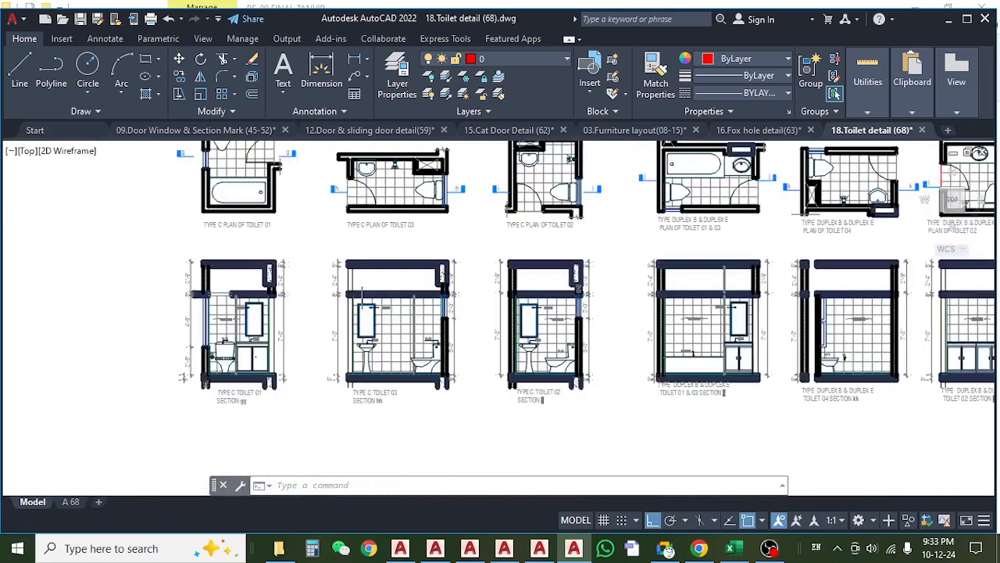
pyautogui.moveTo(386, 292); pyautogui.dragTo(362, 232)
pyautogui.scroll(2, 371, 342)
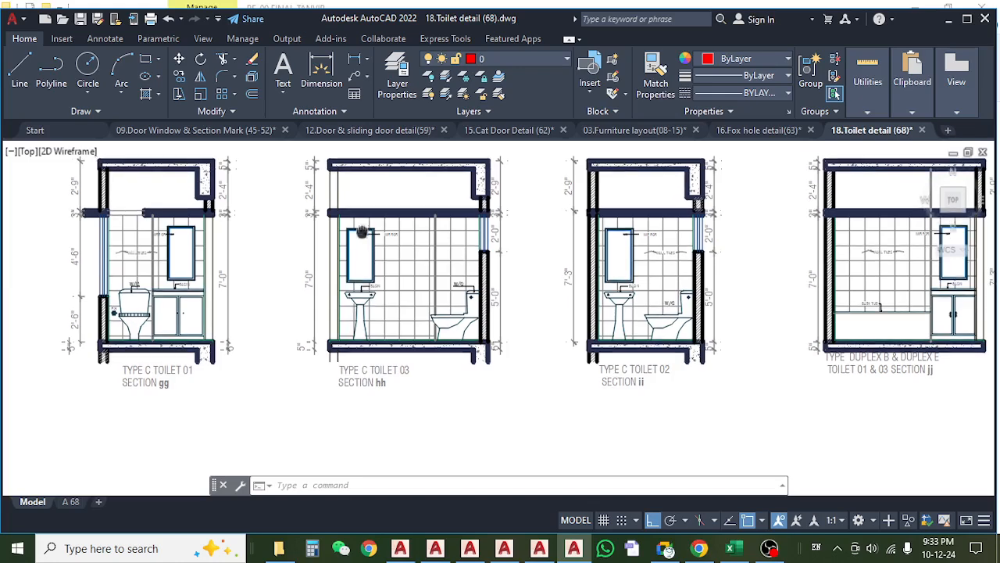
pyautogui.scroll(3, 358, 363)
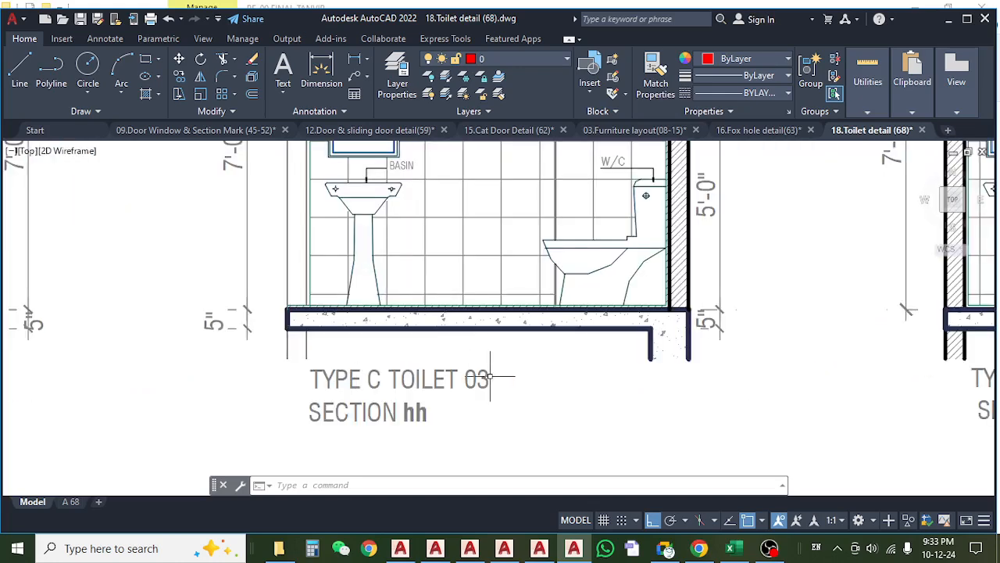
pyautogui.scroll(-5, 483, 358)
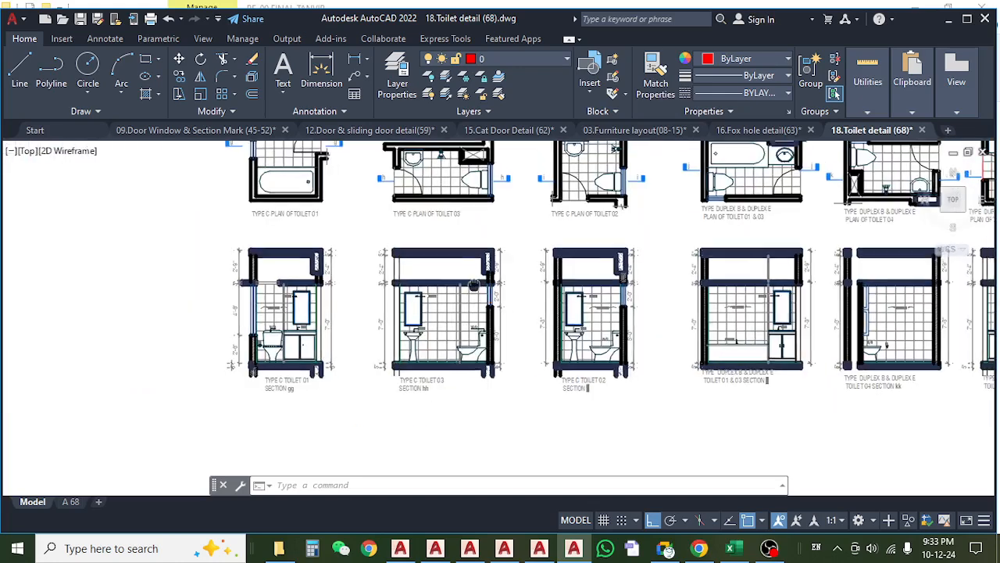
pyautogui.moveTo(442, 258); pyautogui.dragTo(422, 304)
pyautogui.scroll(3, 422, 305)
pyautogui.scroll(-6, 422, 305)
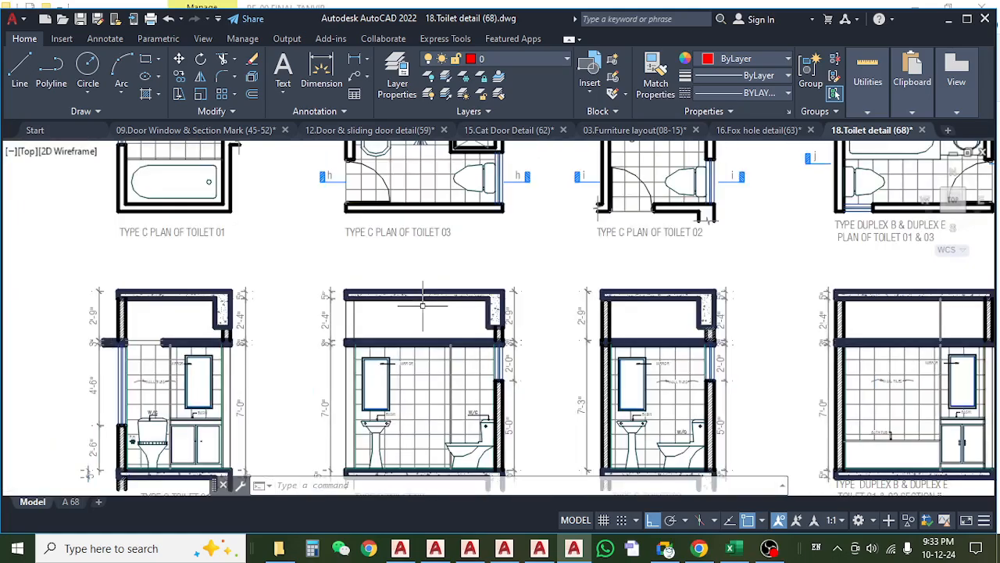
# Examine the space above the false slab in the Duplex B & Duplex E Toilet 04 section, and return to the Type B & E toilet plans.
pyautogui.scroll(6, 643, 315)
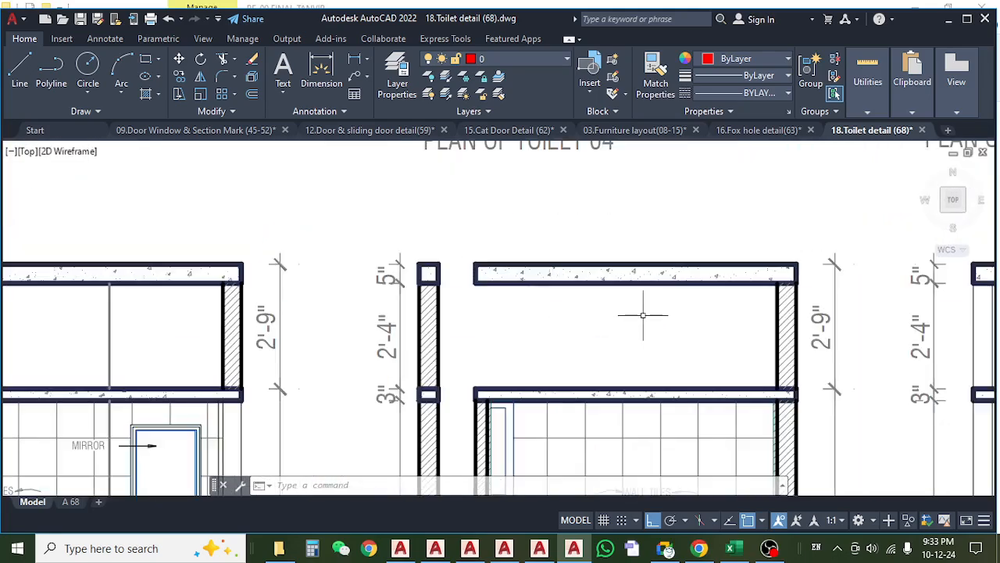
pyautogui.scroll(-8, 646, 320)
pyautogui.moveTo(373, 230); pyautogui.dragTo(380, 338)
pyautogui.scroll(4, 369, 224)
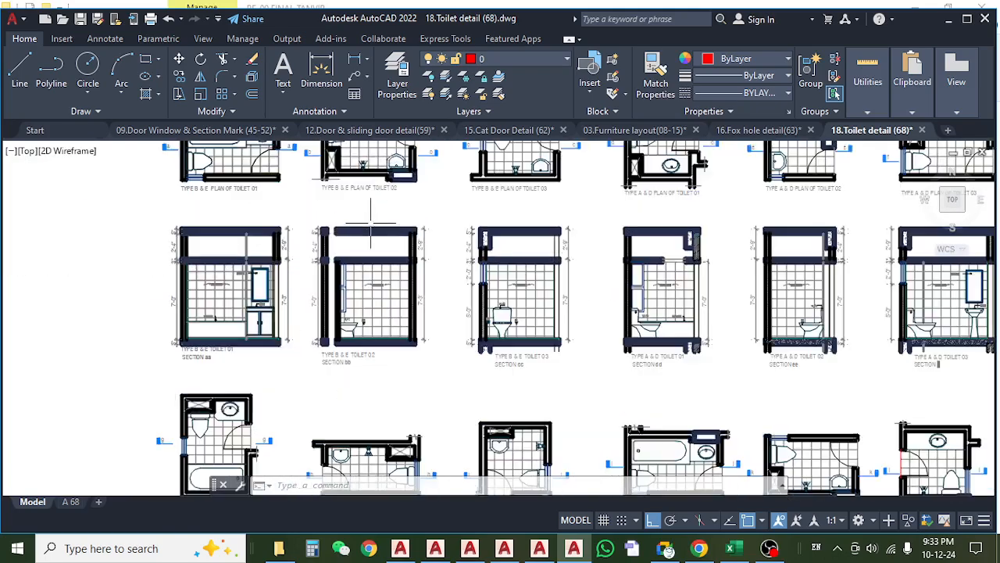
pyautogui.scroll(-2, 366, 245)
pyautogui.moveTo(372, 261); pyautogui.dragTo(363, 399)
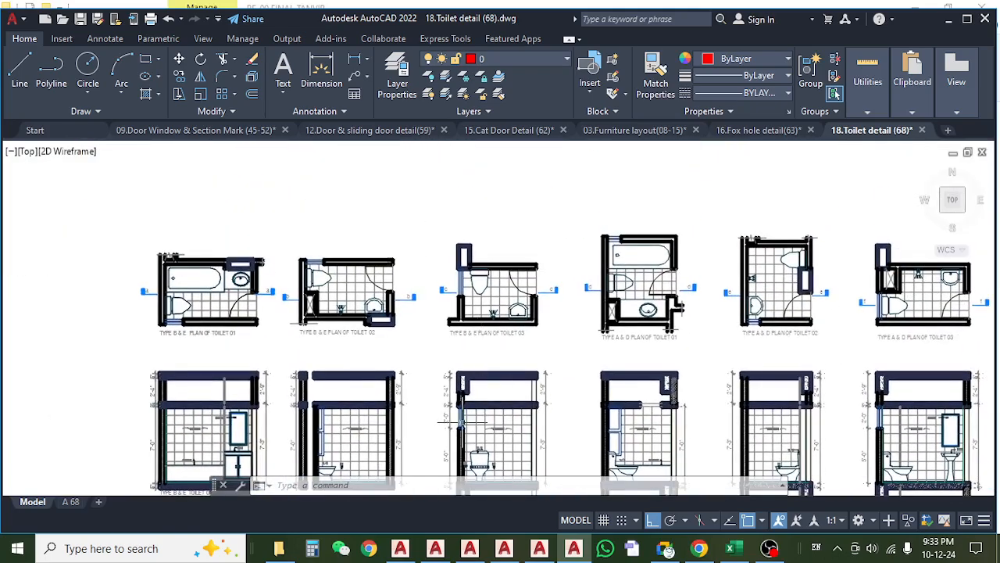
# Examine the Type B & E Toilet 03 section cc and the Type C Toilet 03 section hh.
pyautogui.scroll(2, 461, 422)
pyautogui.scroll(2, 469, 422)
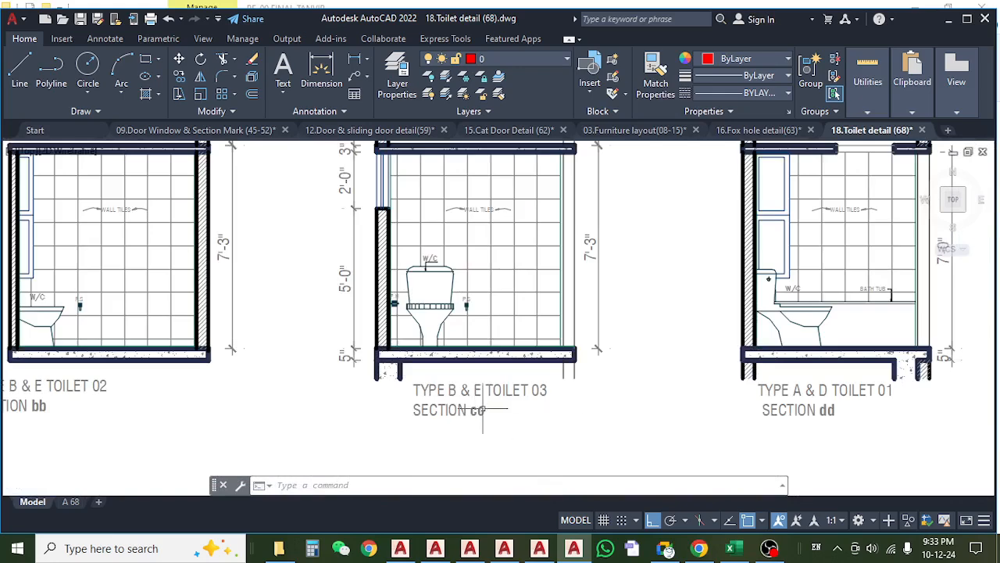
pyautogui.scroll(2, 484, 408)
pyautogui.scroll(-6, 528, 334)
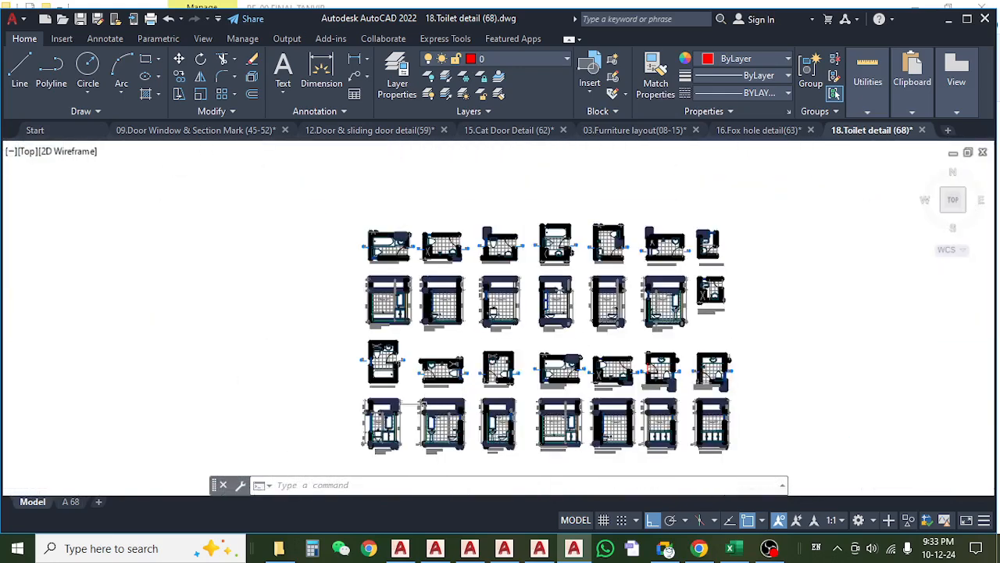
pyautogui.scroll(4, 448, 416)
pyautogui.scroll(3, 449, 415)
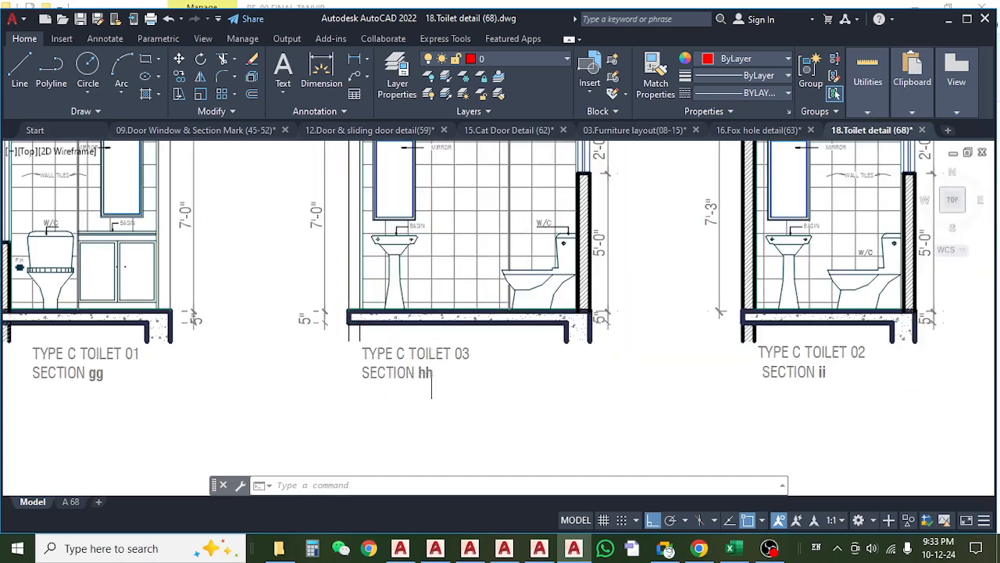
pyautogui.scroll(-4, 432, 382)
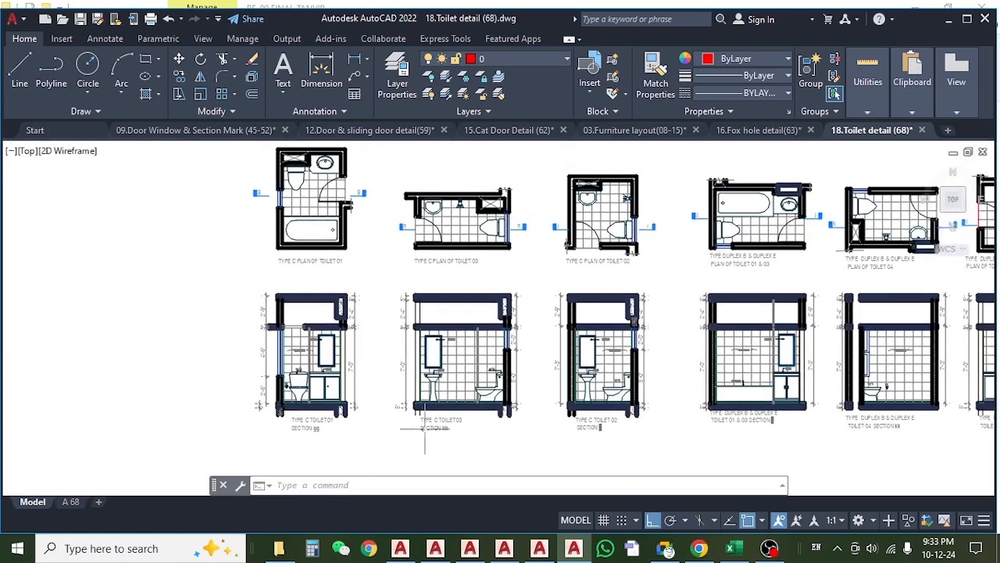
# Compare the Type C Toilet 03 plan with its section hh and the neighbouring Type C toilet sections.
pyautogui.scroll(3, 427, 440)
pyautogui.scroll(-3, 435, 439)
pyautogui.moveTo(343, 305); pyautogui.dragTo(393, 354)
pyautogui.moveTo(370, 270); pyautogui.dragTo(311, 408)
pyautogui.scroll(3, 422, 325)
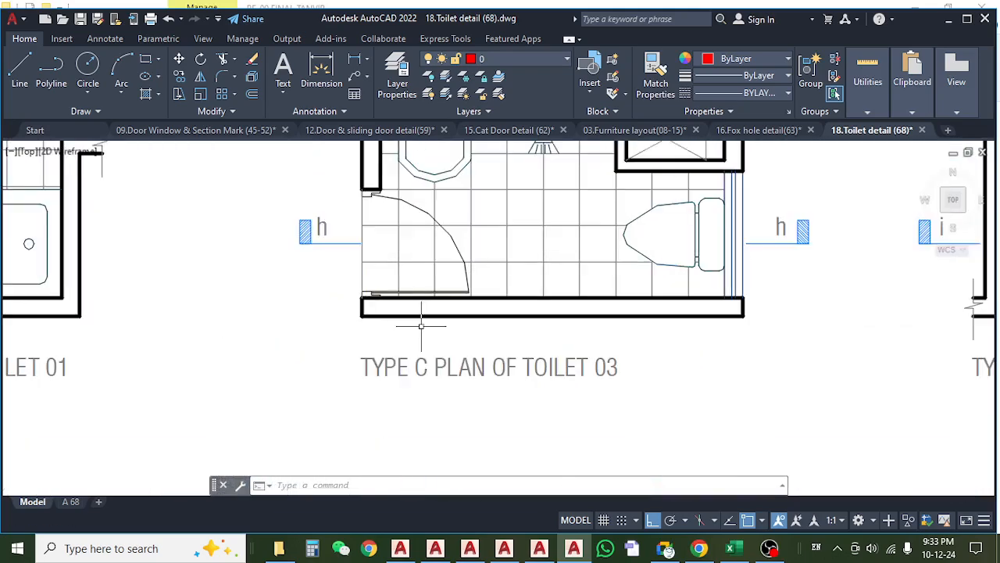
pyautogui.scroll(-5, 398, 392)
pyautogui.moveTo(401, 380); pyautogui.dragTo(385, 257)
pyautogui.moveTo(388, 299); pyautogui.dragTo(348, 279)
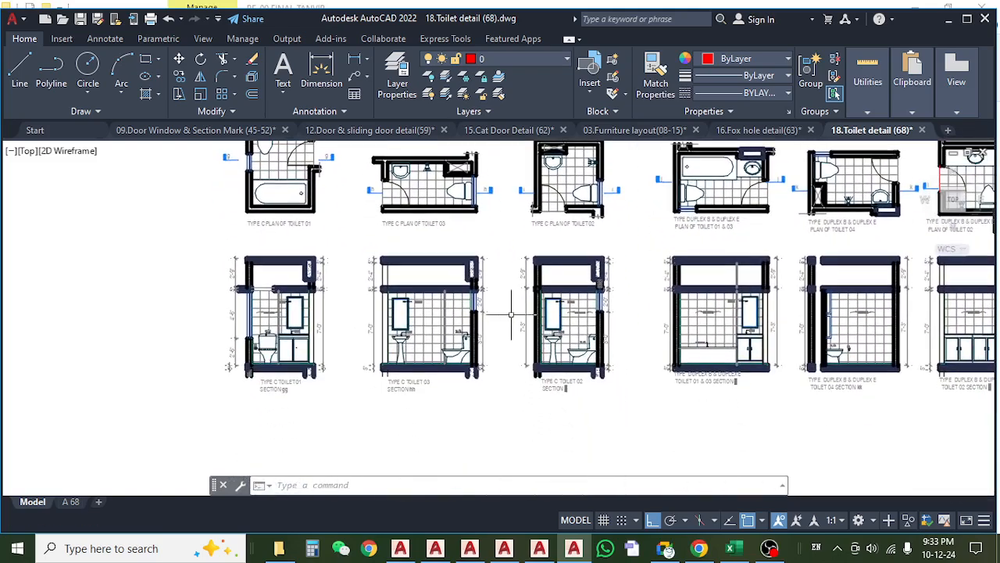
pyautogui.scroll(5, 518, 313)
pyautogui.scroll(-5, 497, 305)
pyautogui.scroll(6, 458, 279)
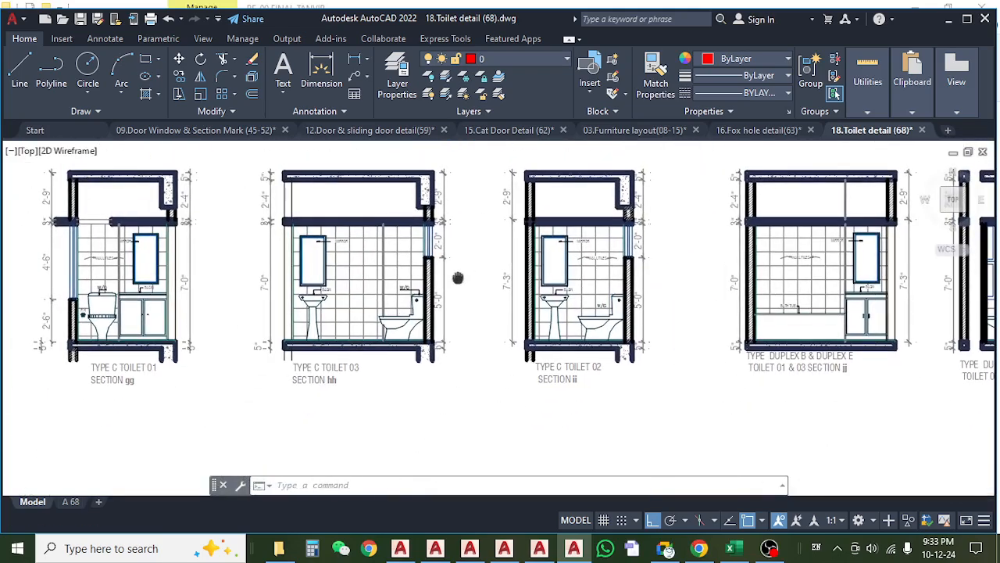
pyautogui.scroll(-4, 358, 350)
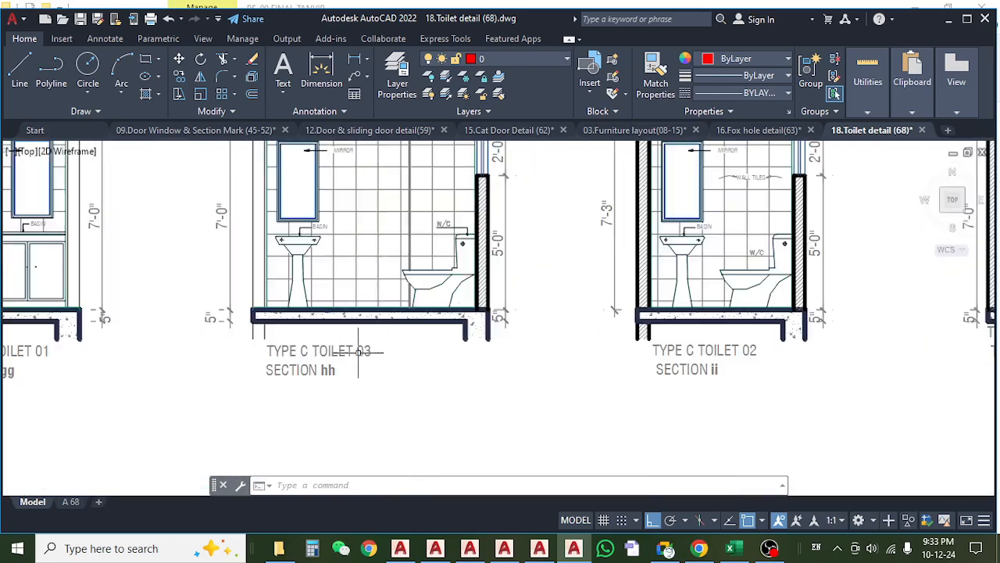
pyautogui.scroll(3, 440, 404)
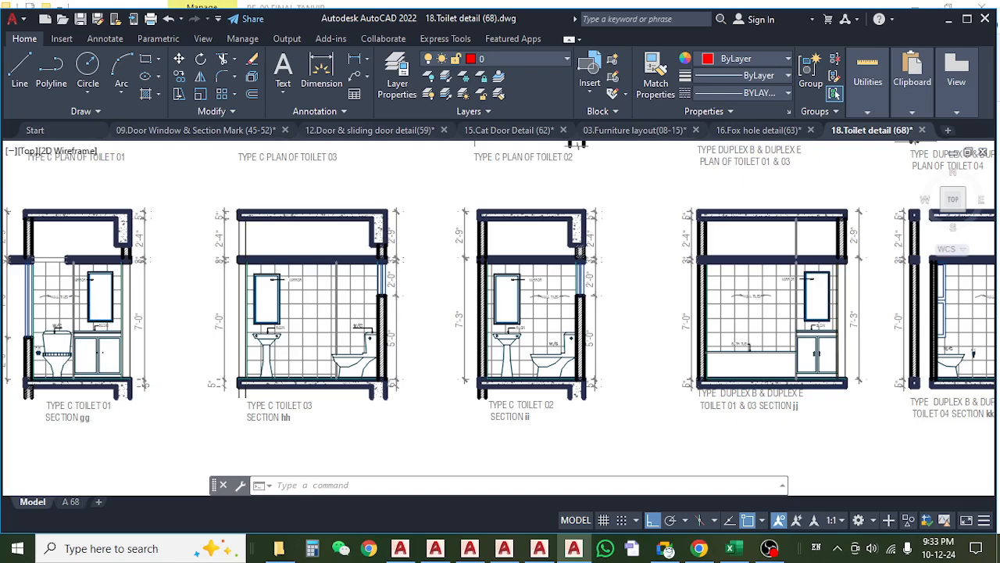
# Compare the Duplex B & Duplex E Toilet 02 section ll with its plan, checking the space above the false slab.
pyautogui.moveTo(879, 307); pyautogui.dragTo(571, 323)
pyautogui.moveTo(691, 327); pyautogui.dragTo(572, 342)
pyautogui.moveTo(659, 309); pyautogui.dragTo(483, 311)
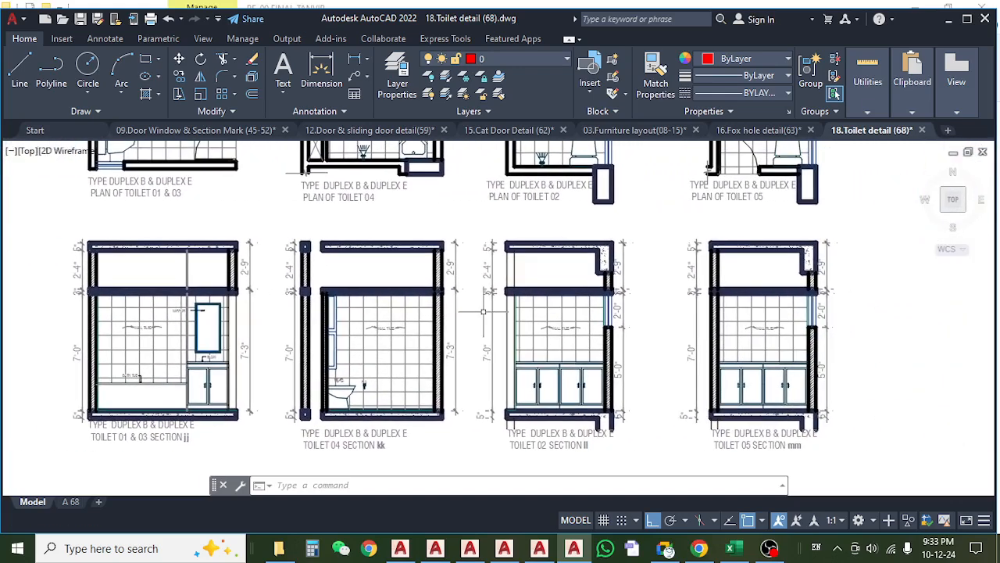
pyautogui.scroll(2, 557, 268)
pyautogui.moveTo(542, 341); pyautogui.dragTo(517, 204)
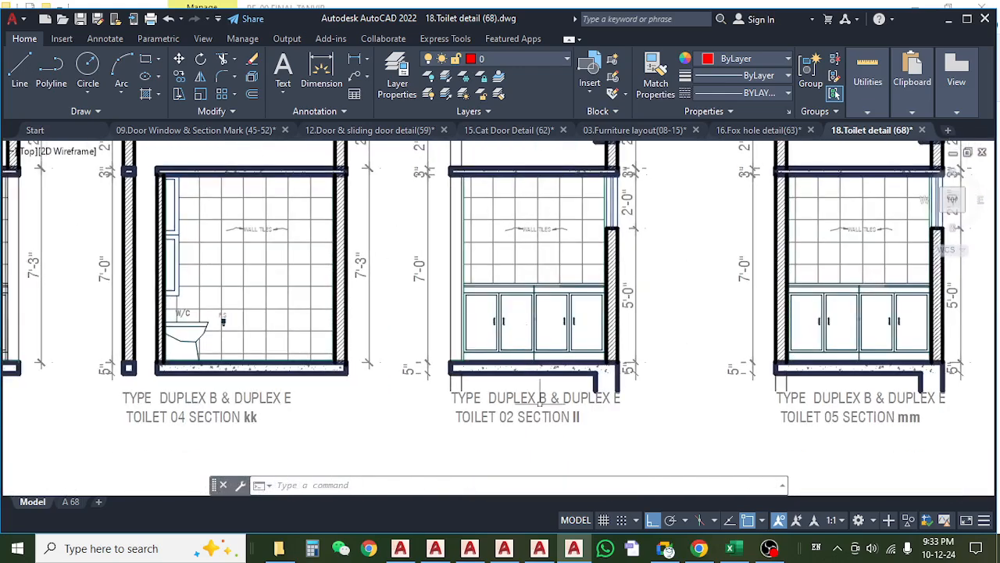
pyautogui.scroll(2, 540, 396)
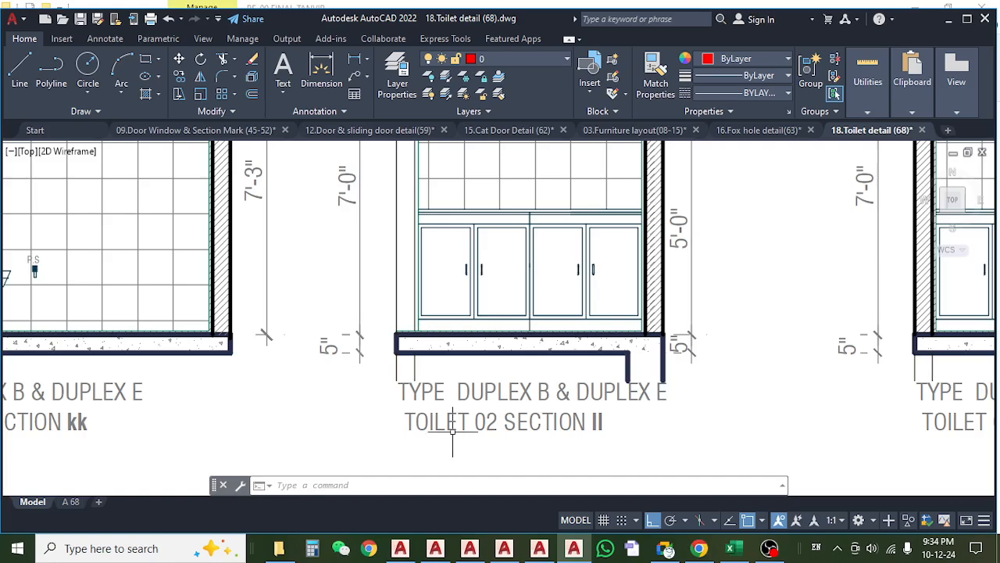
pyautogui.scroll(-4, 524, 436)
pyautogui.moveTo(515, 360); pyautogui.dragTo(508, 506)
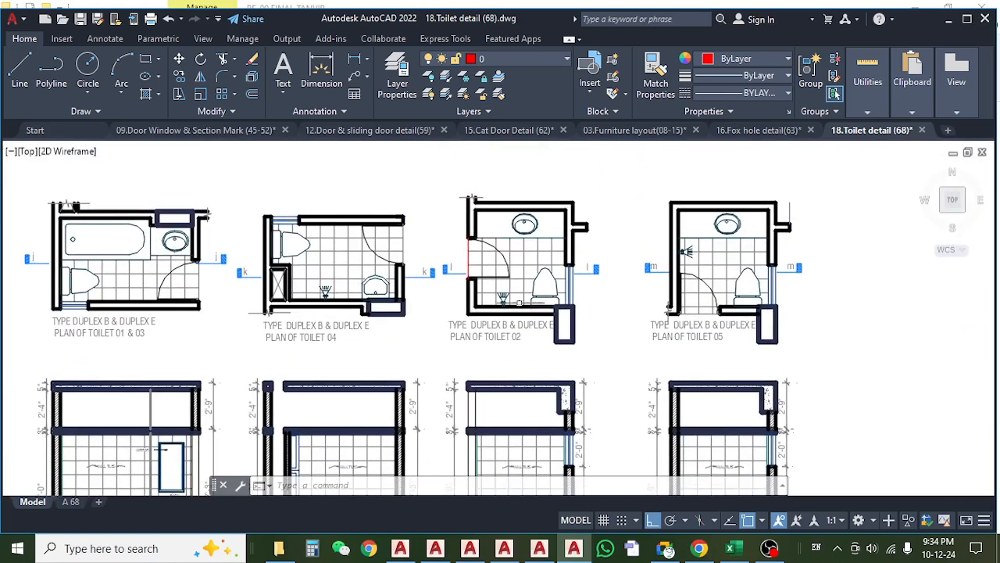
# Review the Type A & D Toilet 03 section ff and survey the full set of toilet plans and sections.
pyautogui.moveTo(519, 300); pyautogui.dragTo(526, 518)
pyautogui.moveTo(534, 333); pyautogui.dragTo(529, 485)
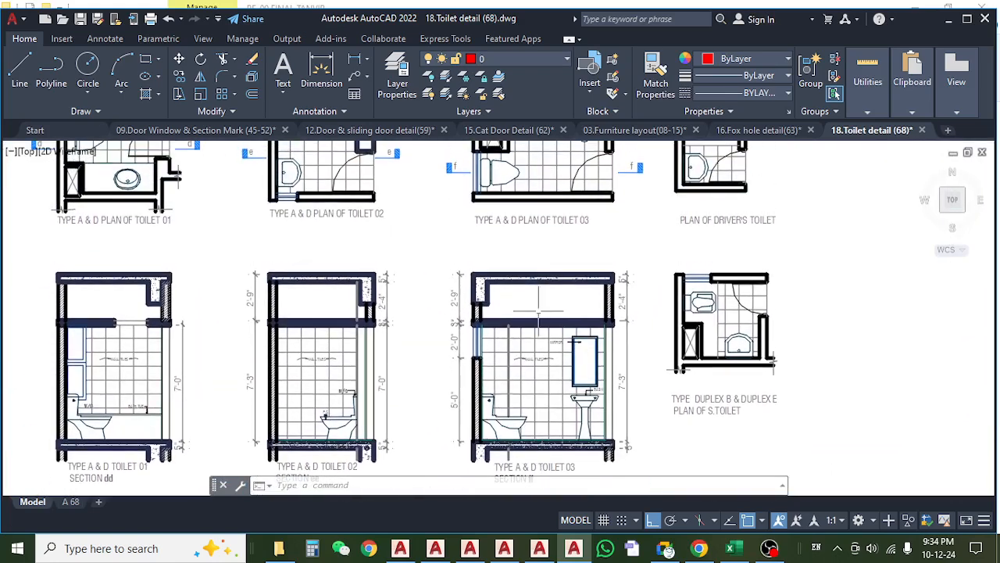
pyautogui.moveTo(537, 305); pyautogui.dragTo(506, 218)
pyautogui.moveTo(533, 383); pyautogui.dragTo(519, 236)
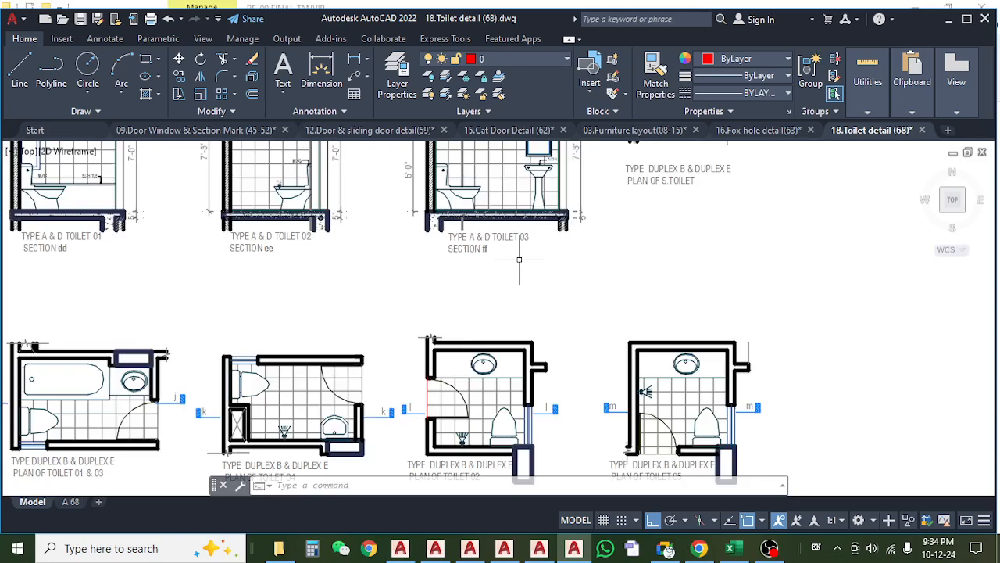
pyautogui.scroll(-1, 519, 260)
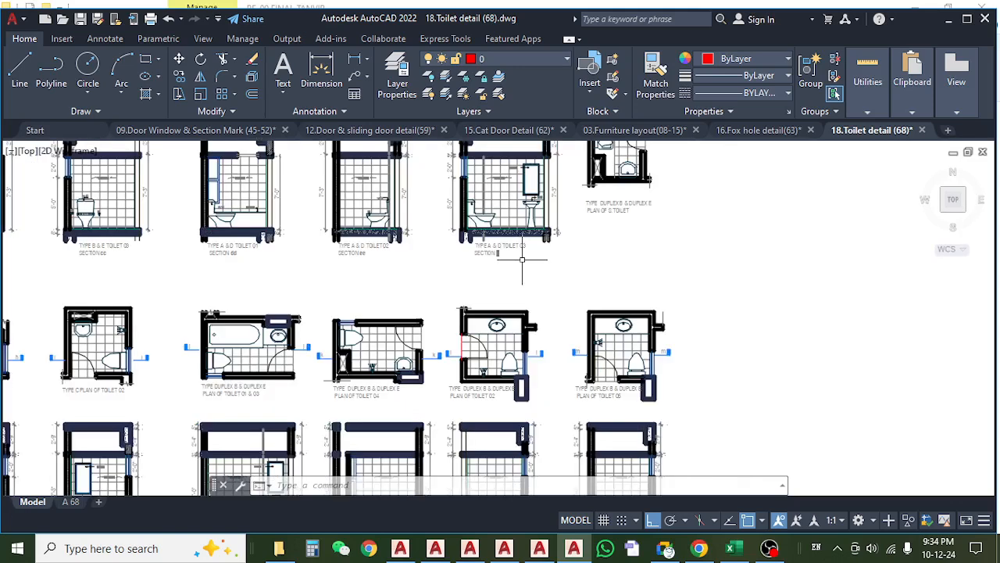
pyautogui.scroll(-2, 505, 249)
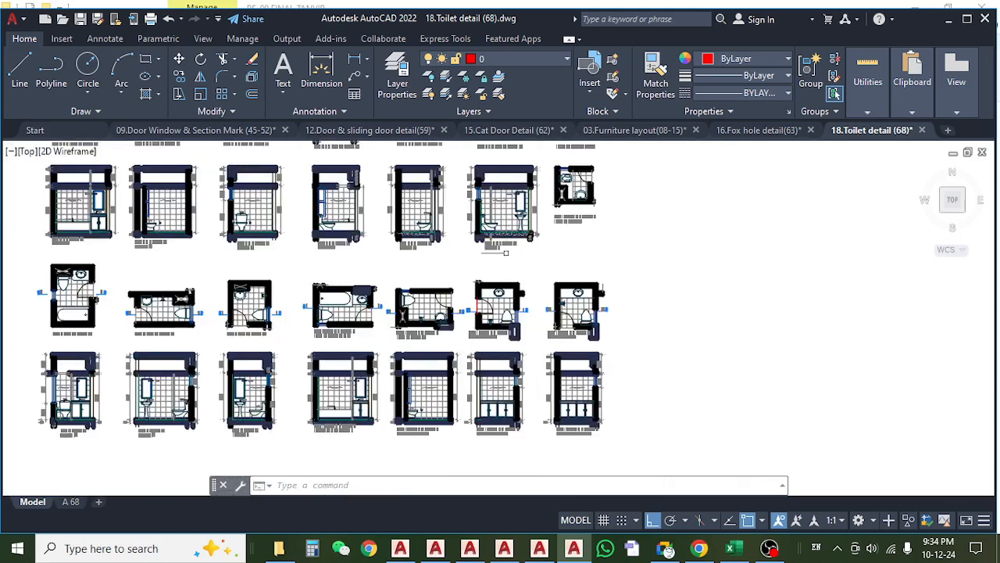
# Check the Duplex B & Duplex E Toilet 02 and 05 sections and plans, plus the driver's toilet and S. toilet plans.
pyautogui.moveTo(491, 328)
pyautogui.mouseDown()
pyautogui.moveTo(483, 251)
pyautogui.moveTo(480, 318)
pyautogui.moveTo(420, 371)
pyautogui.mouseUp()
pyautogui.scroll(6, 492, 326)
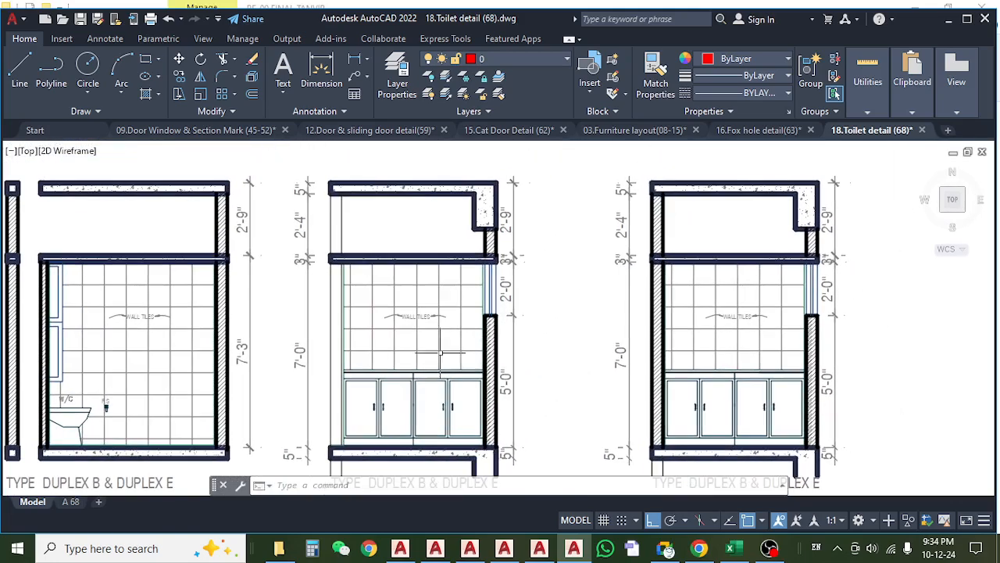
pyautogui.moveTo(591, 314); pyautogui.dragTo(484, 360)
pyautogui.scroll(-6, 489, 312)
pyautogui.scroll(6, 544, 212)
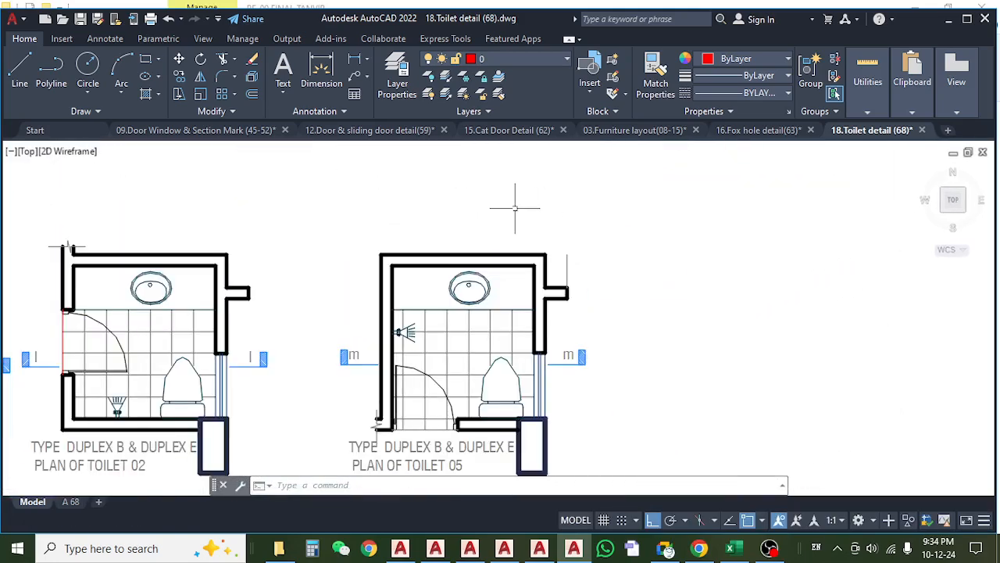
pyautogui.moveTo(507, 212); pyautogui.dragTo(529, 263)
pyautogui.scroll(-4, 484, 279)
pyautogui.moveTo(484, 223); pyautogui.dragTo(476, 374)
pyautogui.scroll(4, 444, 189)
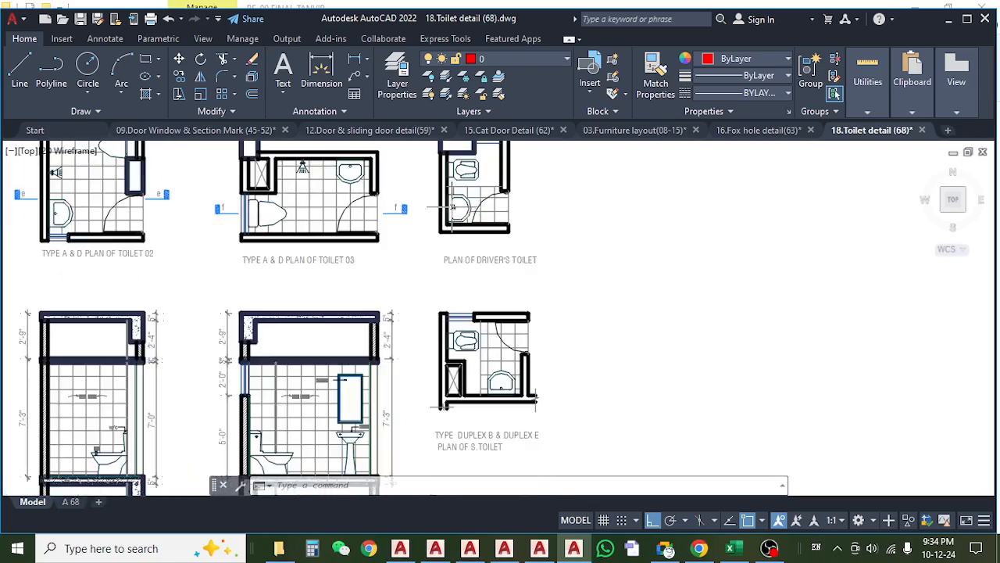
pyautogui.scroll(-6, 489, 239)
pyautogui.moveTo(382, 349); pyautogui.dragTo(487, 277)
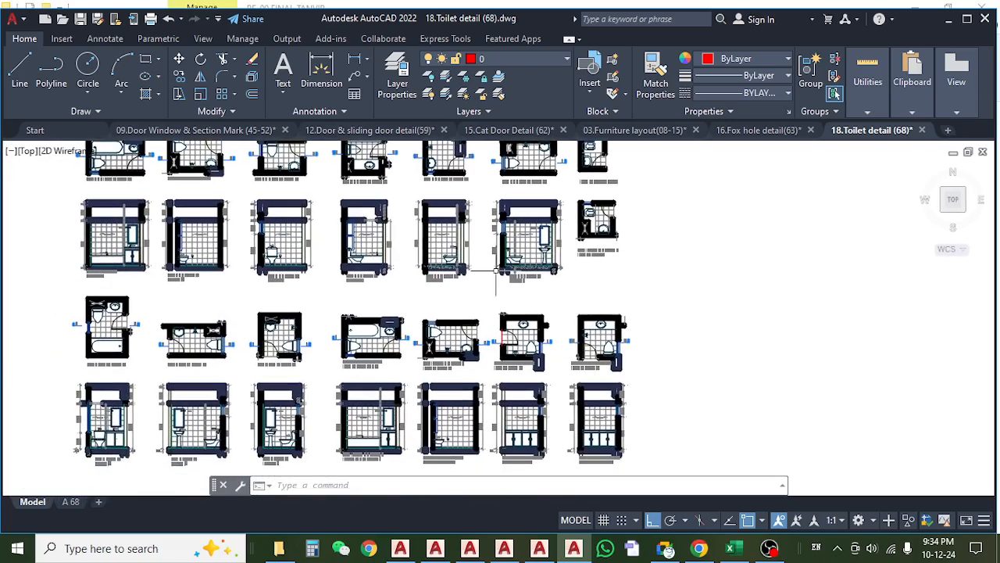
# Maximize the drawing window, and consult the Wood sheet of the Khalil Garden estimate in Excel before returning to AutoCAD.
pyautogui.click(968, 20)
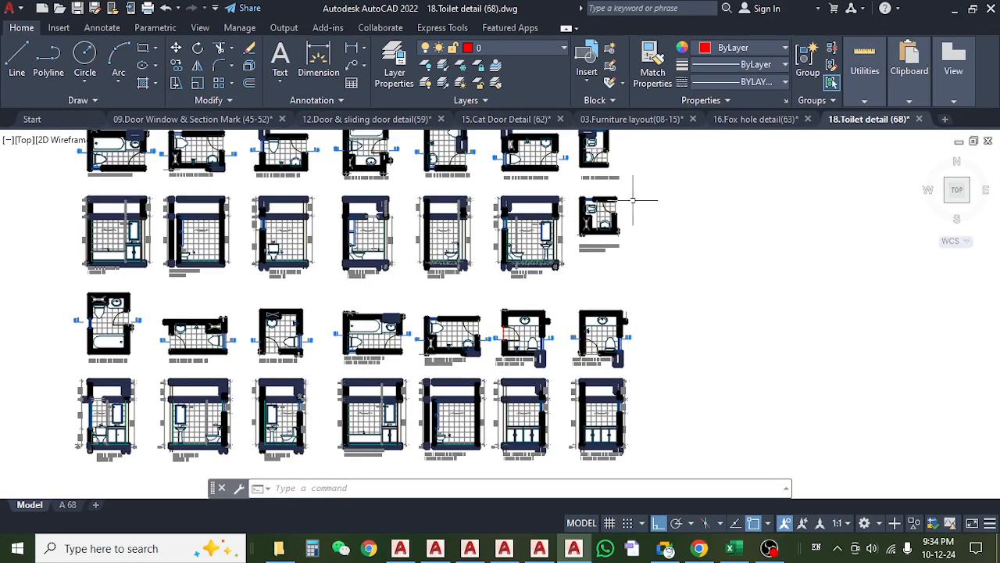
pyautogui.click(749, 552)
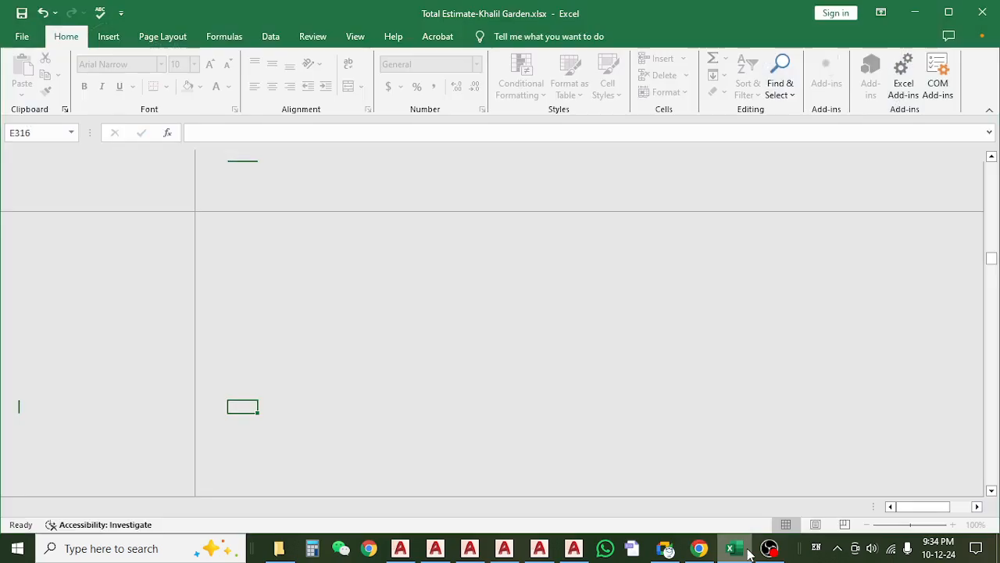
pyautogui.click(574, 550)
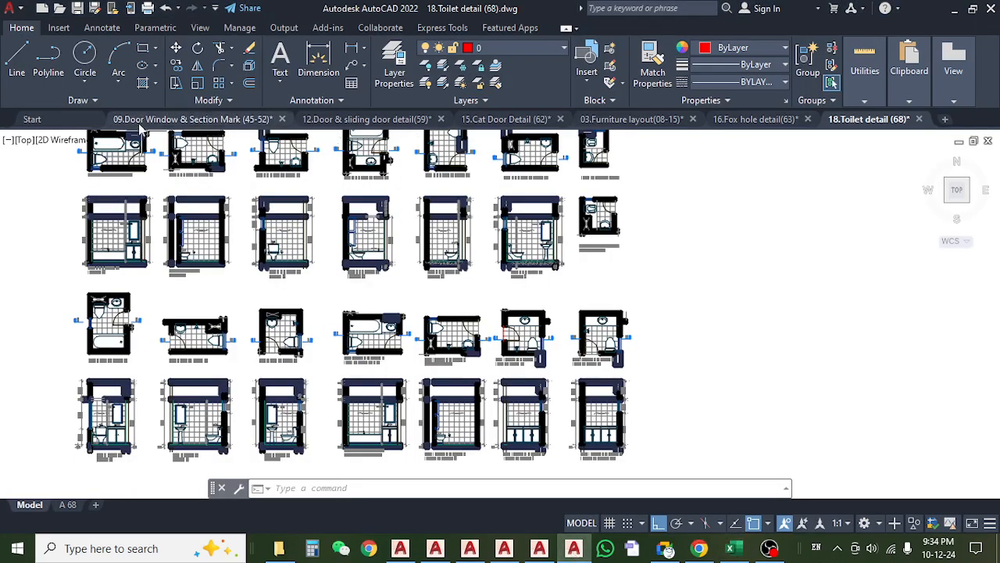
# Switch to the 09.Door Window & Section Mark (45-52) drawing and examine the toilet locations on the 2nd floor plan.
pyautogui.click(142, 127)
pyautogui.scroll(-5, 385, 272)
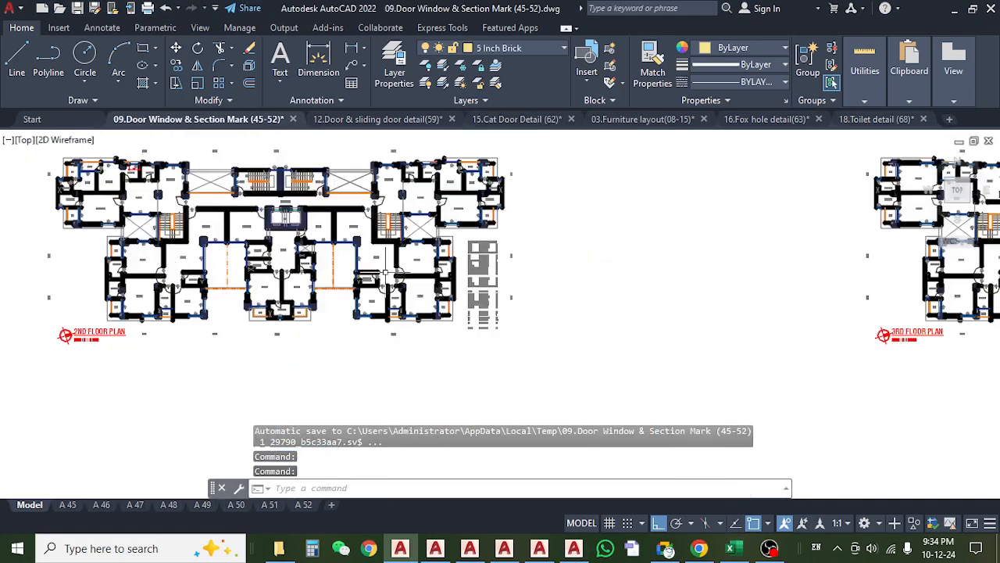
pyautogui.scroll(-1, 385, 272)
pyautogui.scroll(4, 266, 248)
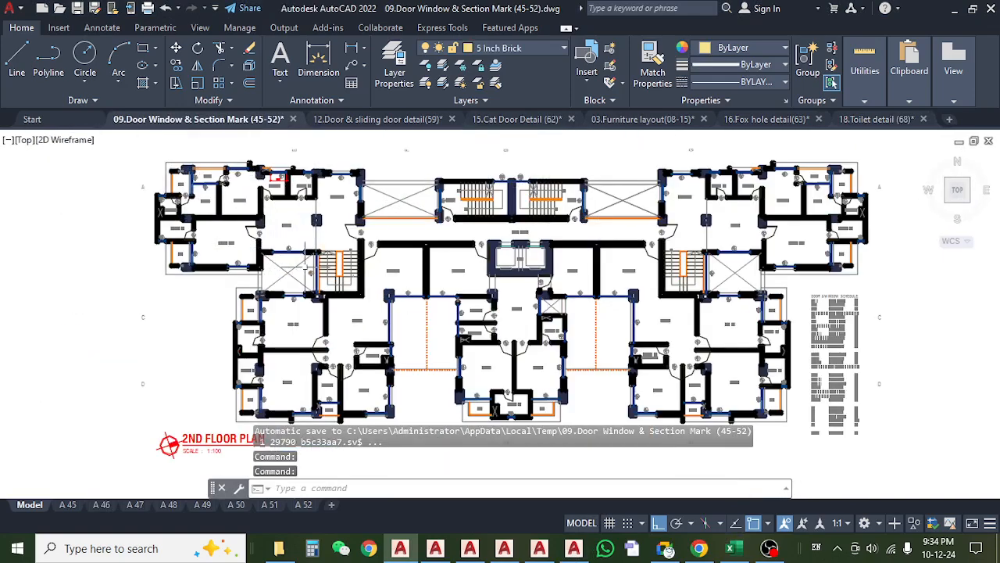
pyautogui.scroll(3, 292, 273)
pyautogui.scroll(-5, 293, 273)
pyautogui.scroll(4, 266, 341)
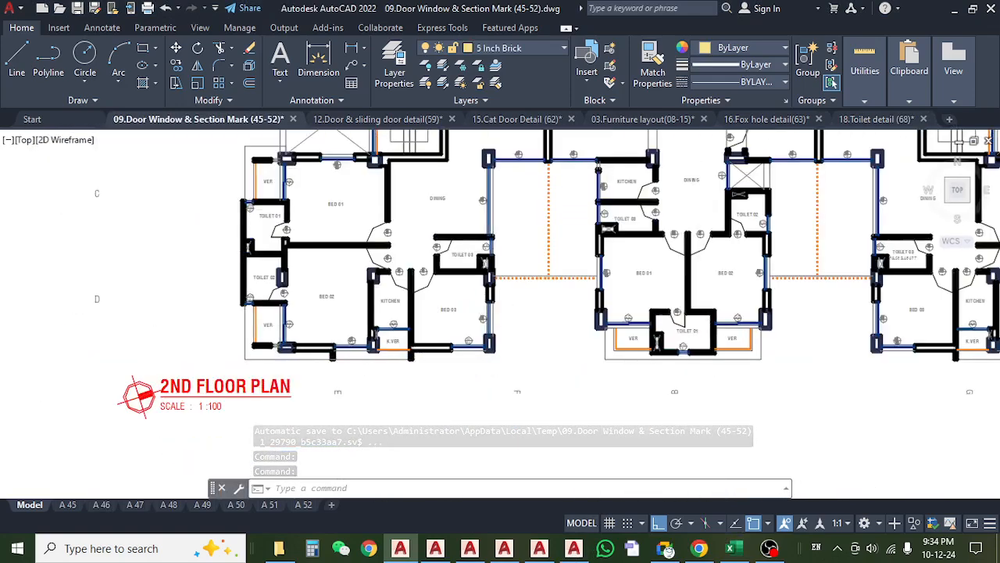
pyautogui.scroll(-5, 266, 344)
pyautogui.moveTo(563, 337); pyautogui.dragTo(344, 336)
pyautogui.moveTo(232, 353); pyautogui.dragTo(460, 354)
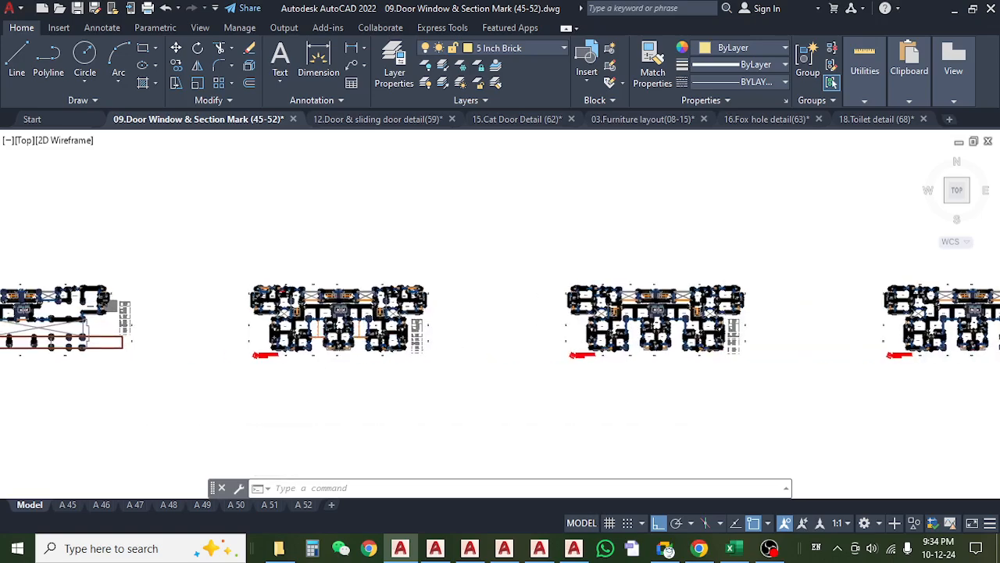
# Examine the toilets, pantry and guest bed in the upper-left flat of the 2nd floor plan, checking their door marks.
pyautogui.scroll(8, 274, 299)
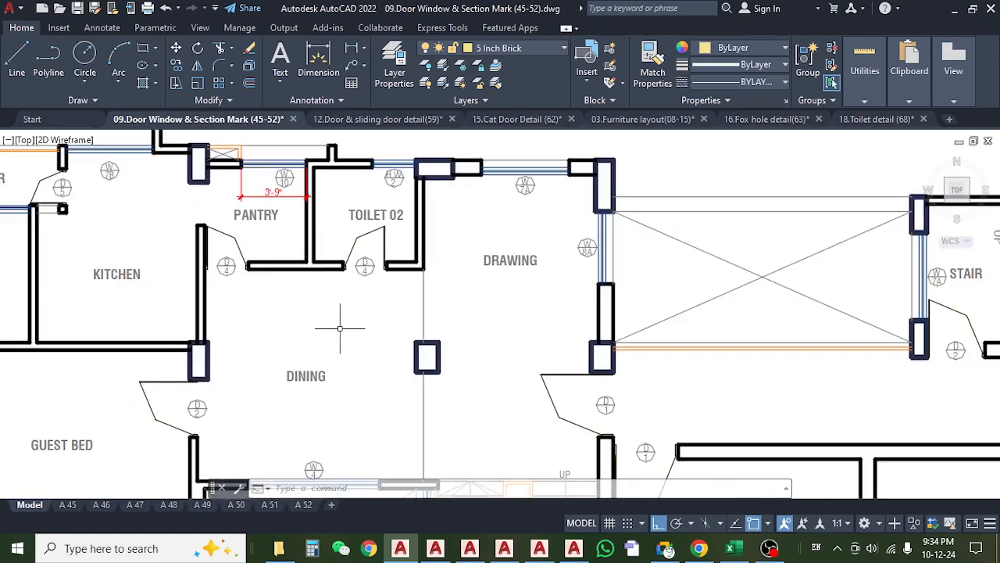
pyautogui.moveTo(340, 328); pyautogui.dragTo(387, 319)
pyautogui.scroll(-6, 422, 312)
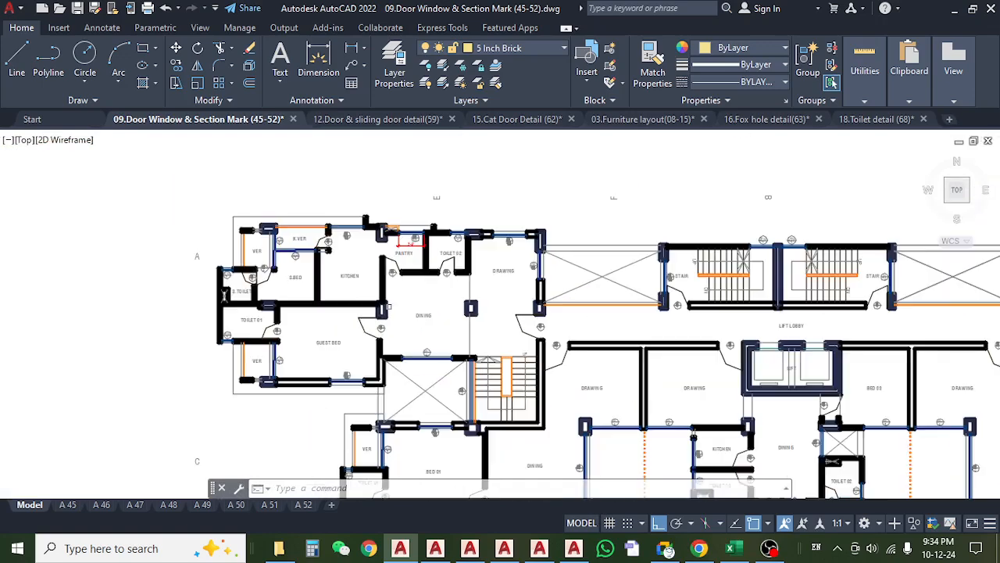
pyautogui.scroll(6, 245, 276)
pyautogui.moveTo(336, 340); pyautogui.dragTo(290, 254)
pyautogui.scroll(-2, 269, 272)
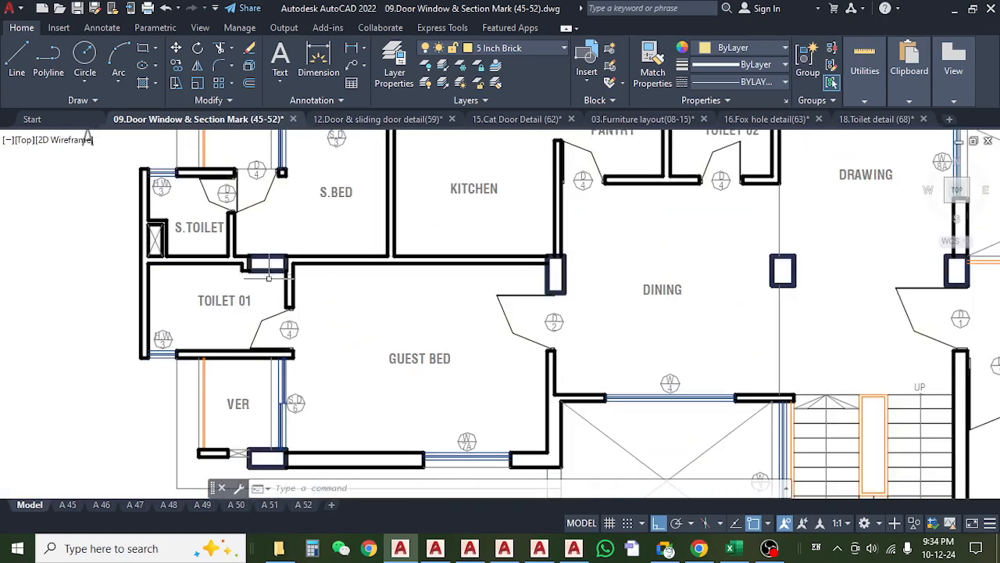
pyautogui.moveTo(401, 331); pyautogui.dragTo(229, 320)
pyautogui.scroll(-2, 224, 334)
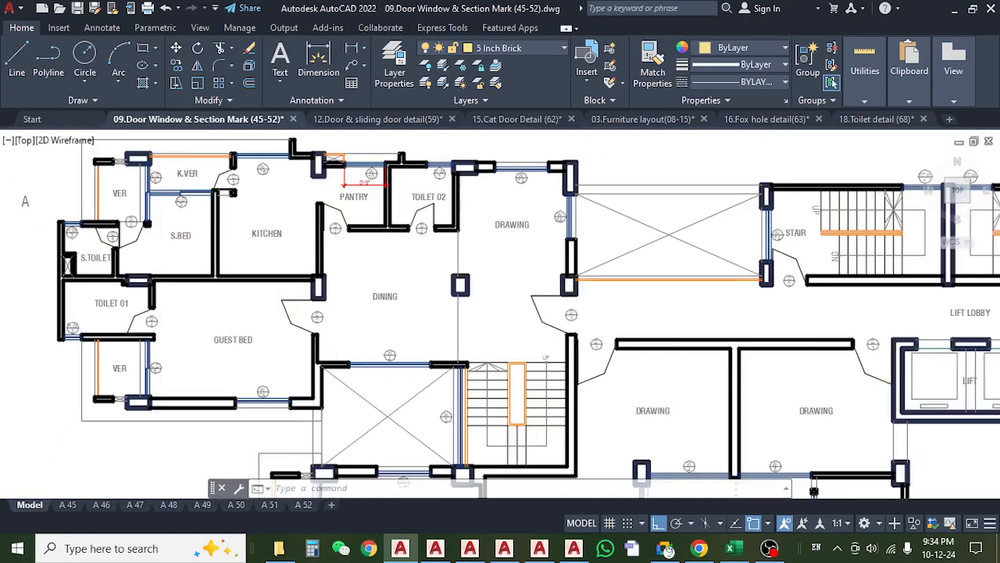
# Inspect the D4 doors of the pantry and Toilet 02 and the adjoining kitchen and dining areas on the 2nd floor plan.
pyautogui.scroll(-2, 324, 270)
pyautogui.scroll(5, 325, 270)
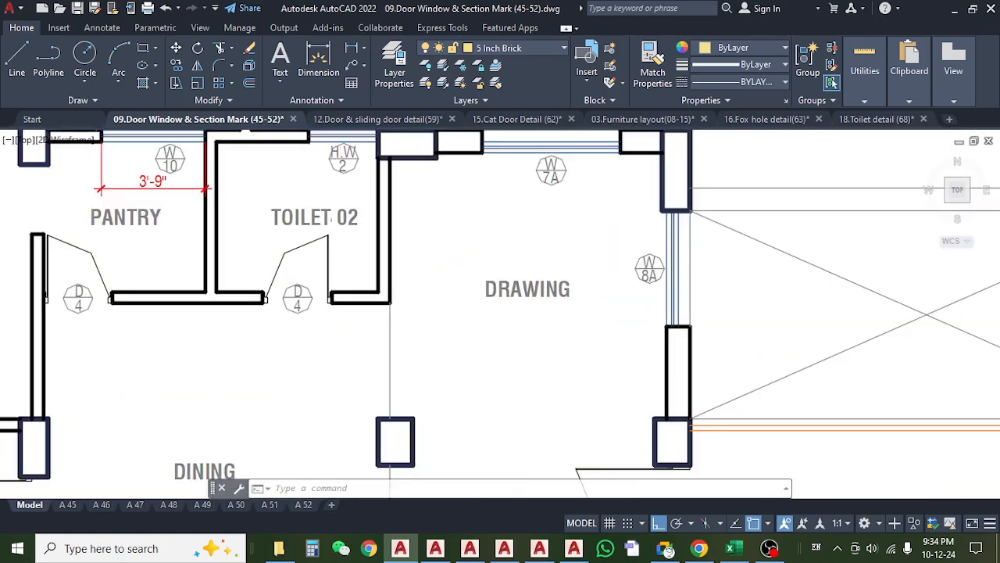
pyautogui.scroll(-5, 333, 222)
pyautogui.moveTo(330, 329); pyautogui.dragTo(418, 327)
pyautogui.moveTo(281, 321); pyautogui.dragTo(193, 315)
pyautogui.scroll(5, 218, 197)
pyautogui.scroll(-2, 301, 233)
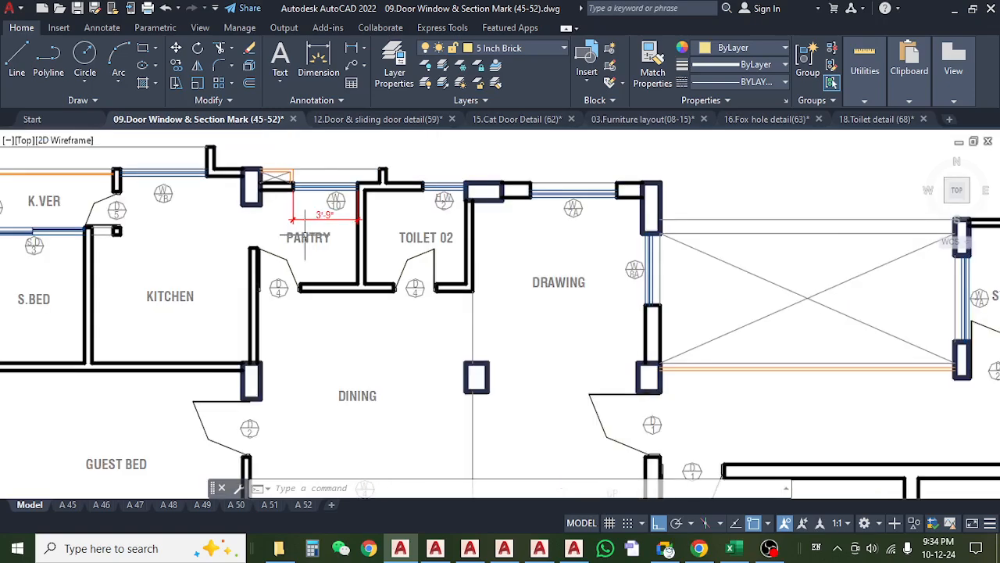
pyautogui.moveTo(164, 278); pyautogui.dragTo(313, 270)
pyautogui.moveTo(271, 302); pyautogui.dragTo(268, 256)
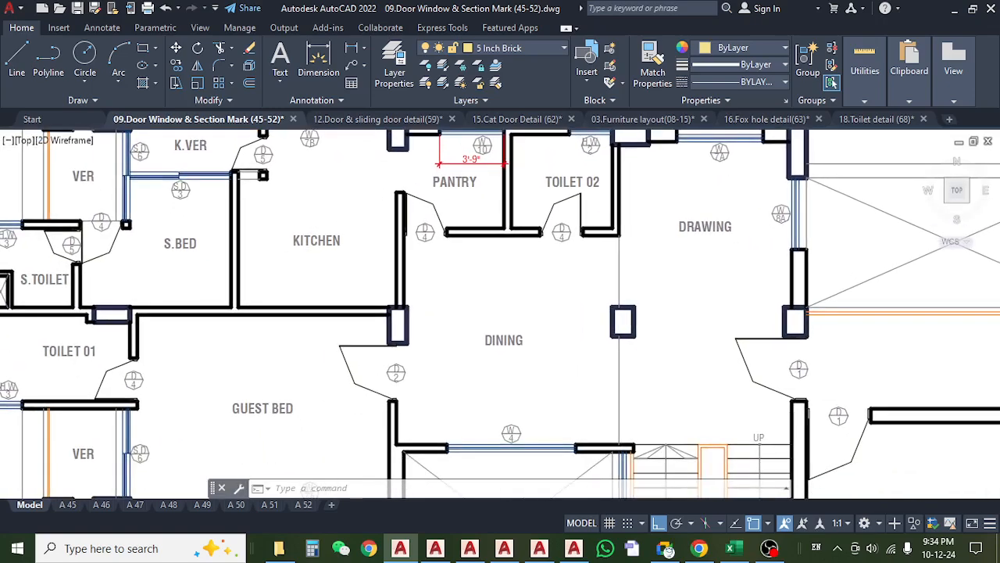
# Examine Toilet 02, Toilet 03, the kitchen and the bedrooms of the lower-left flat on the 2nd floor plan, checking their door marks.
pyautogui.scroll(-4, 268, 255)
pyautogui.moveTo(301, 322); pyautogui.dragTo(261, 178)
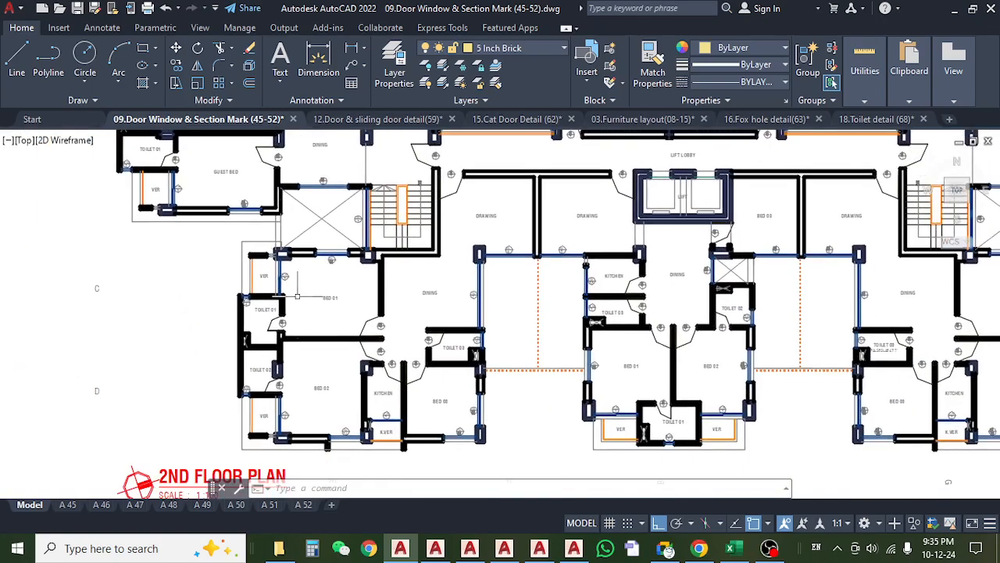
pyautogui.scroll(2, 297, 310)
pyautogui.scroll(2, 308, 353)
pyautogui.moveTo(307, 353); pyautogui.dragTo(306, 299)
pyautogui.moveTo(301, 381); pyautogui.dragTo(299, 312)
pyautogui.moveTo(297, 363); pyautogui.dragTo(297, 305)
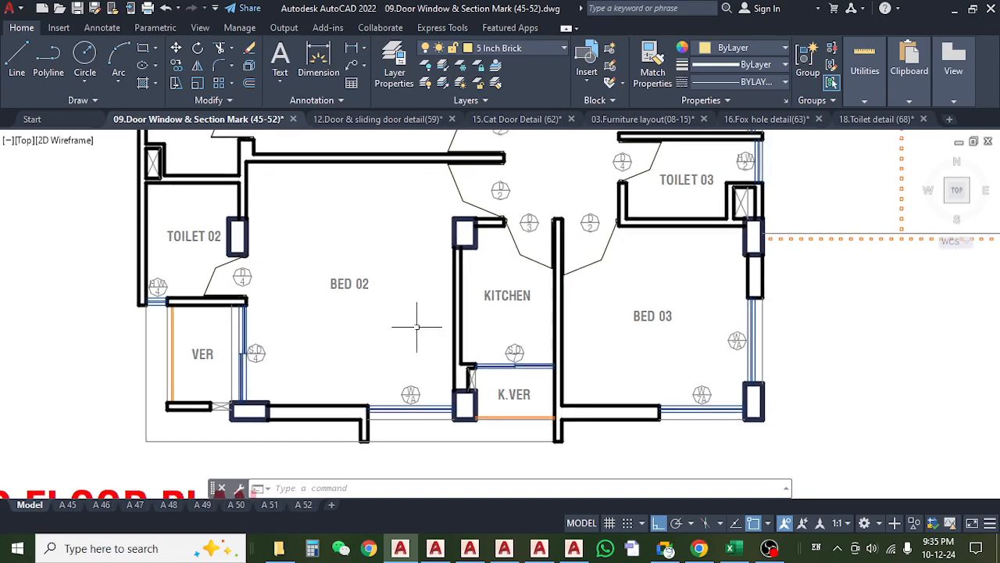
pyautogui.moveTo(481, 326); pyautogui.dragTo(408, 346)
pyautogui.moveTo(517, 303); pyautogui.dragTo(451, 399)
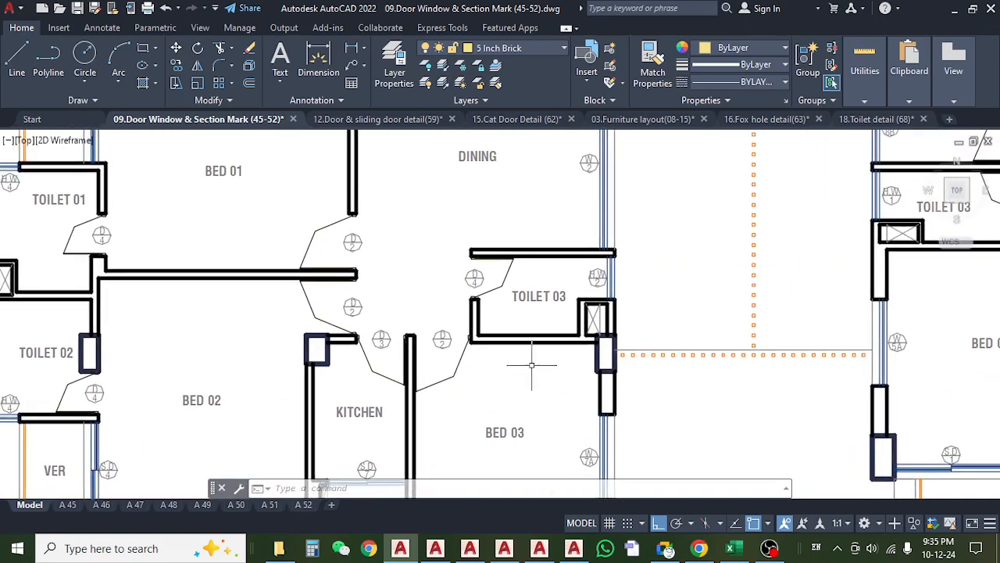
pyautogui.moveTo(448, 282); pyautogui.dragTo(302, 343)
# Examine the door marks of Toilet 01, Toilet 02 and Toilet 03 in the central flat of the 2nd floor plan.
pyautogui.scroll(-4, 447, 374)
pyautogui.moveTo(496, 349); pyautogui.dragTo(452, 348)
pyautogui.scroll(4, 464, 318)
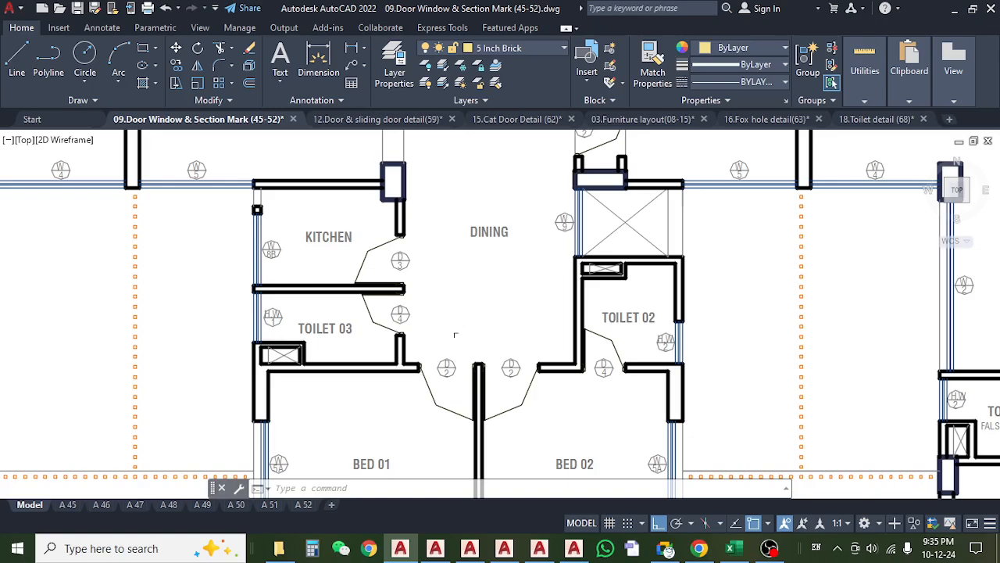
pyautogui.moveTo(397, 332); pyautogui.dragTo(348, 324)
pyautogui.scroll(-2, 278, 332)
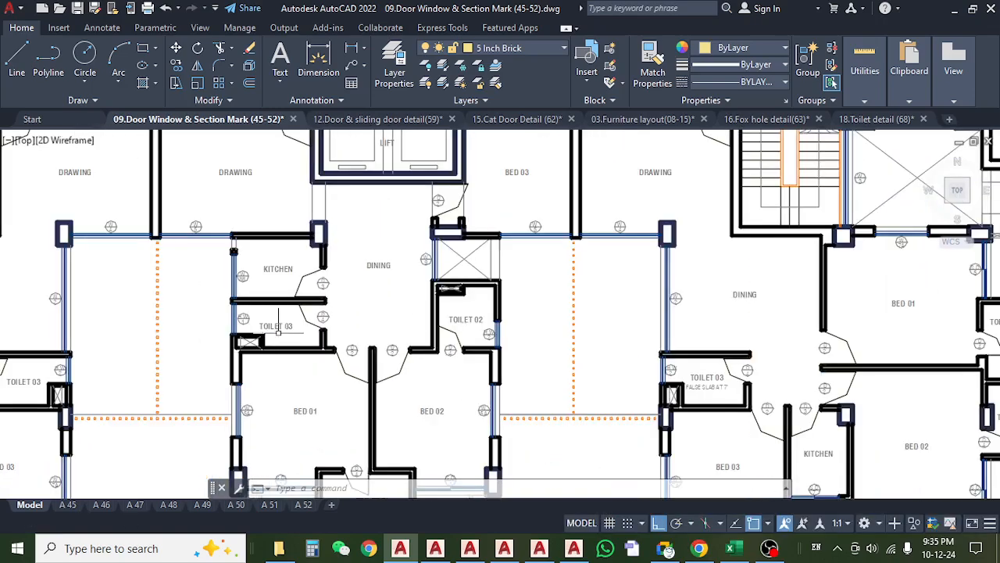
pyautogui.moveTo(412, 346); pyautogui.dragTo(436, 351)
pyautogui.scroll(3, 336, 368)
pyautogui.scroll(-5, 398, 330)
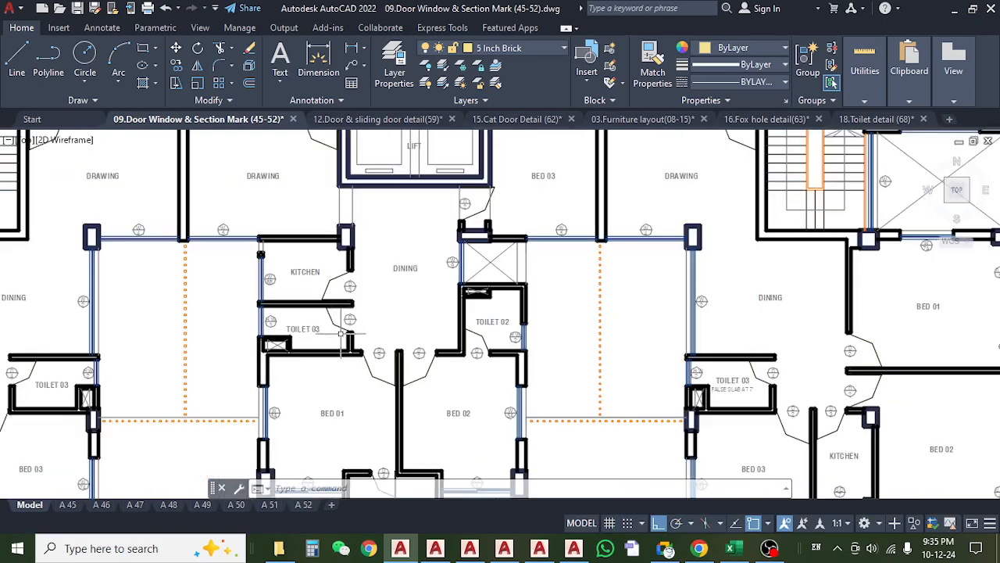
pyautogui.scroll(3, 398, 331)
pyautogui.scroll(-2, 398, 330)
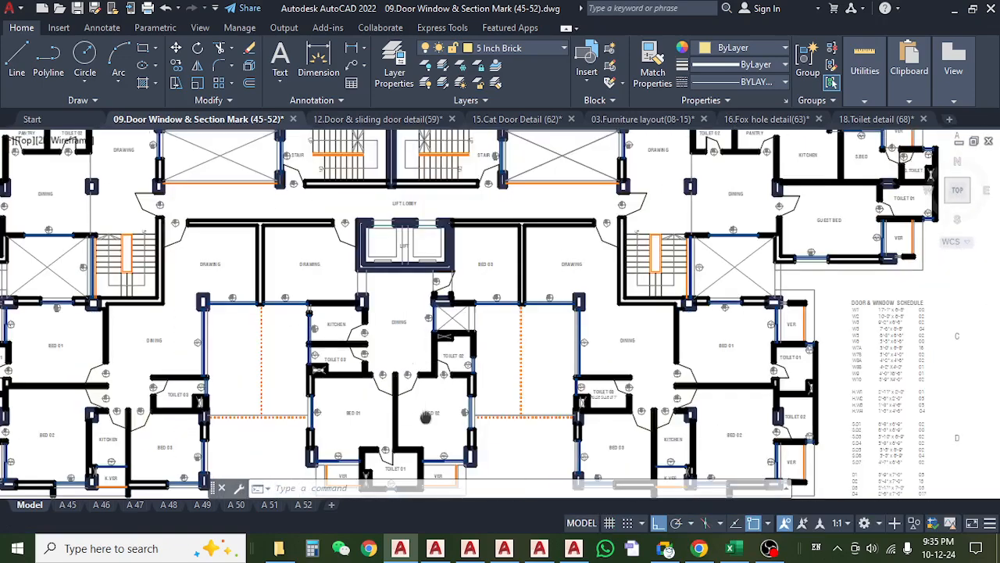
pyautogui.scroll(8, 426, 417)
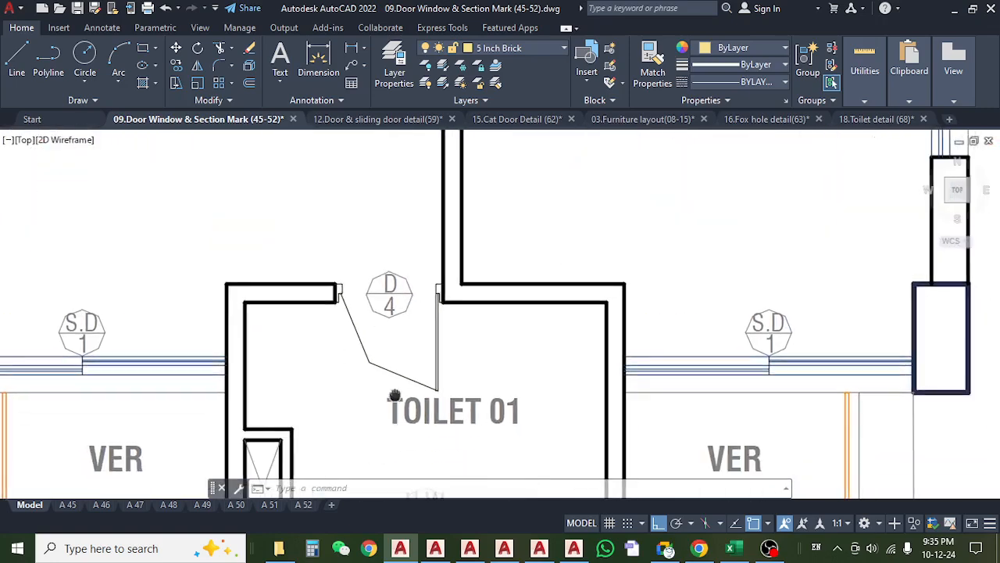
pyautogui.scroll(-5, 395, 396)
# Examine Toilet 03, with its false slab note, and the kitchen and bedroom doors in the lower-right flat.
pyautogui.scroll(2, 451, 317)
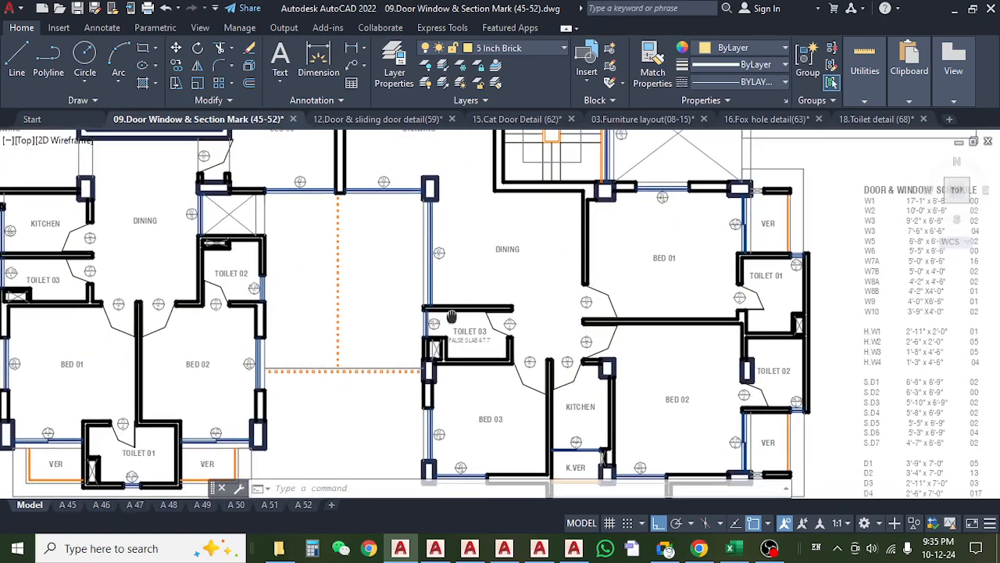
pyautogui.scroll(-1, 450, 317)
pyautogui.scroll(7, 375, 297)
pyautogui.scroll(-4, 375, 297)
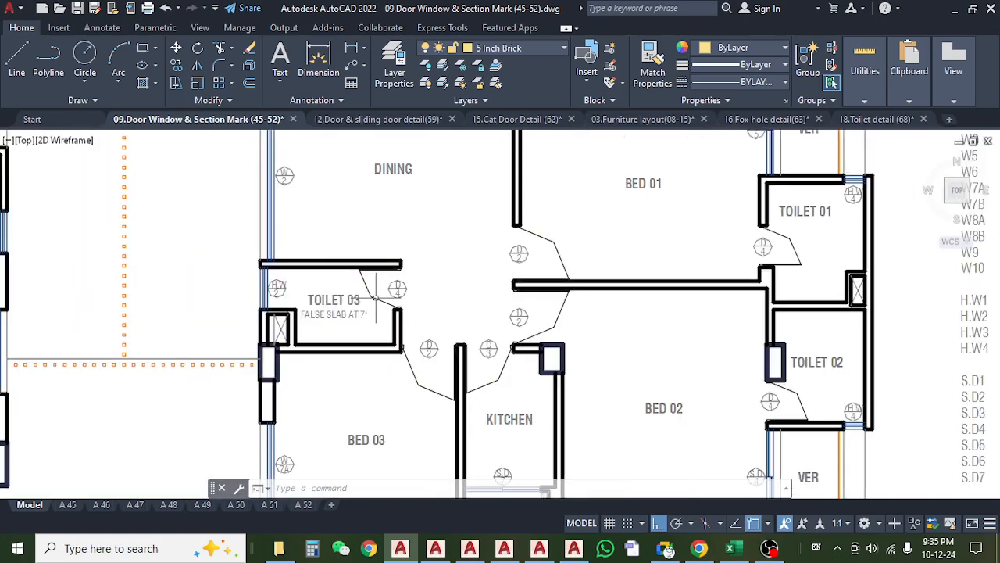
pyautogui.scroll(-2, 376, 297)
pyautogui.scroll(3, 463, 369)
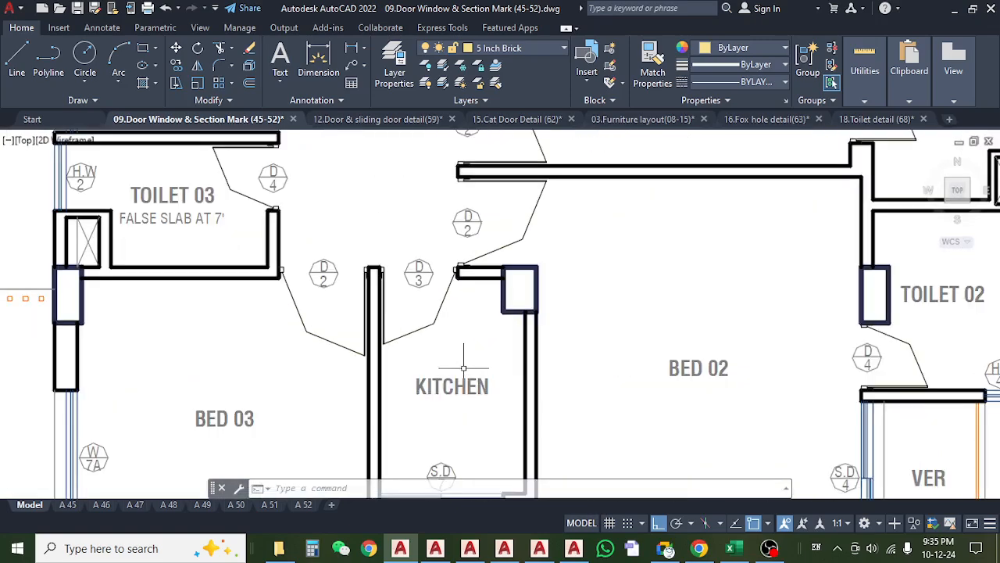
pyautogui.scroll(-3, 462, 361)
pyautogui.scroll(-1, 513, 340)
pyautogui.scroll(1, 514, 364)
pyautogui.scroll(6, 581, 286)
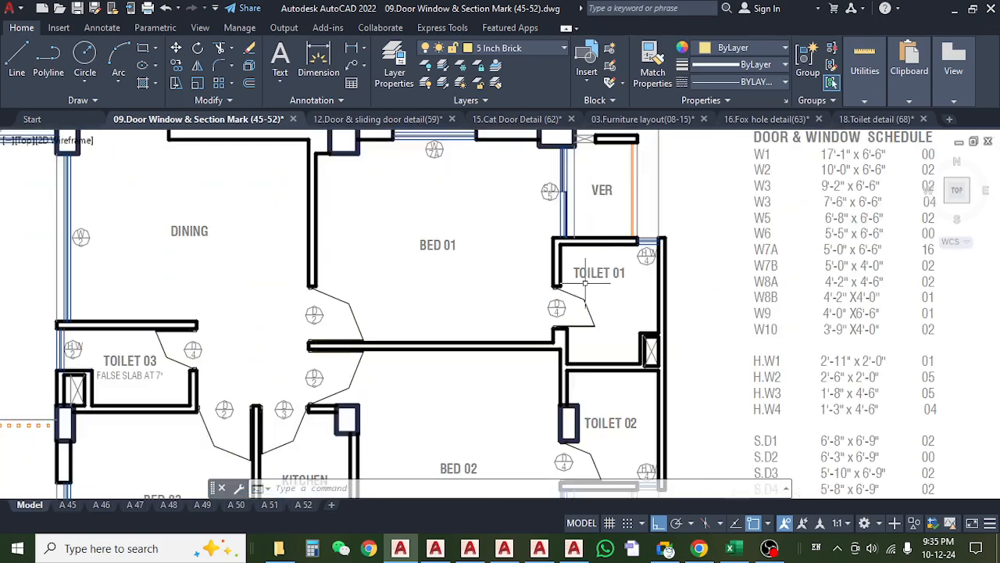
pyautogui.scroll(-5, 575, 291)
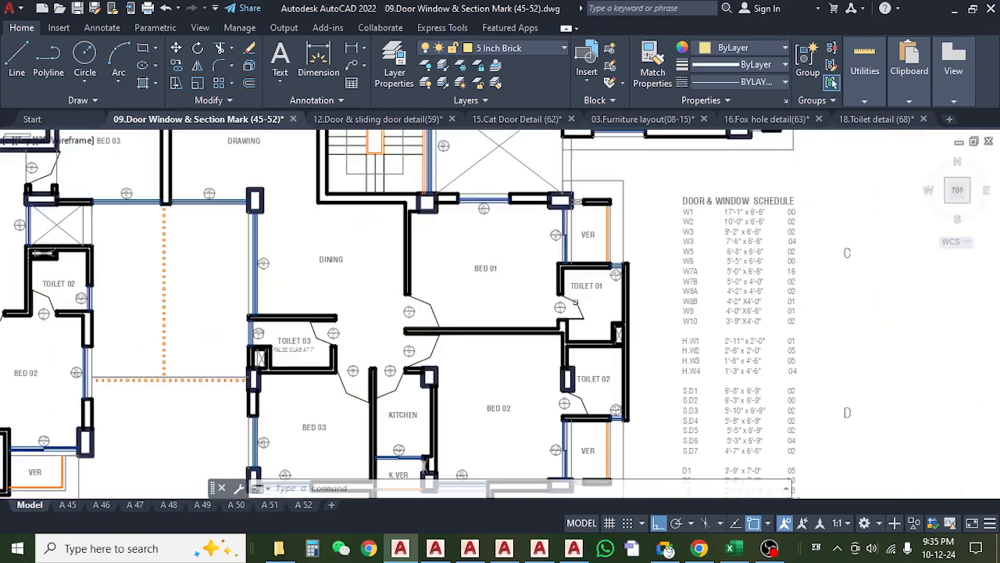
# Inspect the D4 doors of Toilet 01 and Toilet 02 beside Bed 01 and Bed 02 in the lower-right flat.
pyautogui.scroll(4, 591, 305)
pyautogui.scroll(-5, 539, 288)
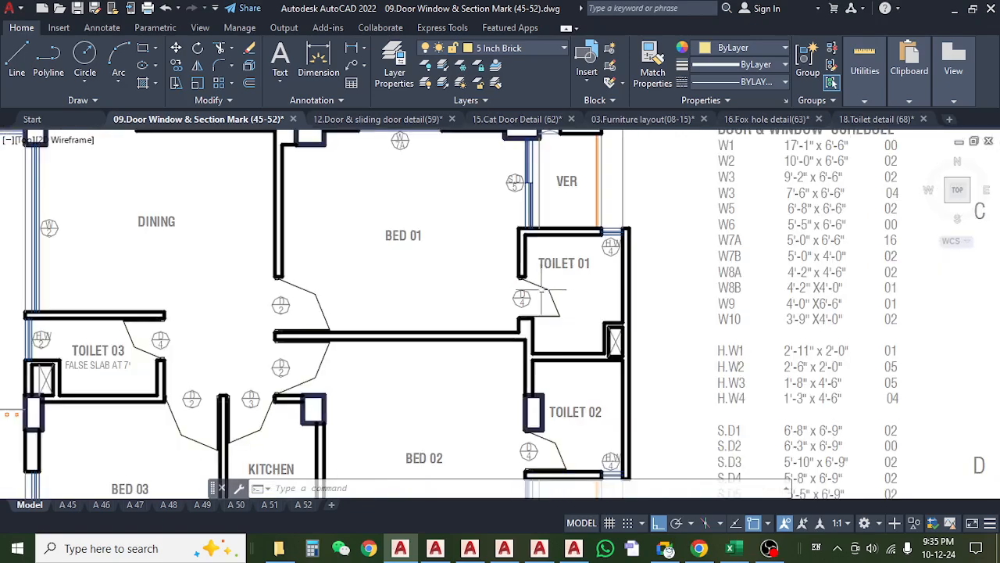
pyautogui.scroll(3, 563, 251)
pyautogui.scroll(4, 552, 198)
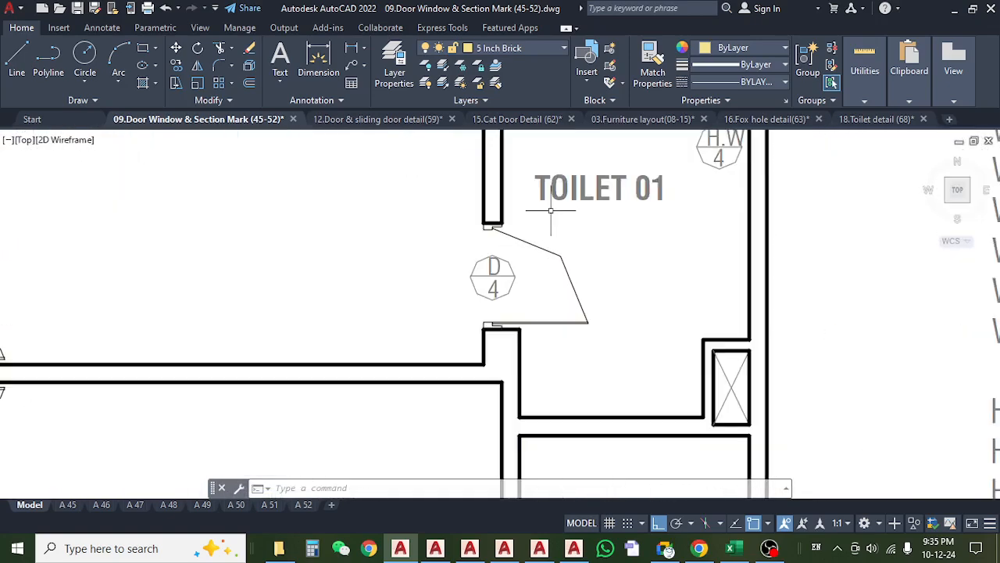
pyautogui.scroll(-4, 547, 211)
pyautogui.scroll(2, 515, 344)
pyautogui.scroll(-4, 555, 265)
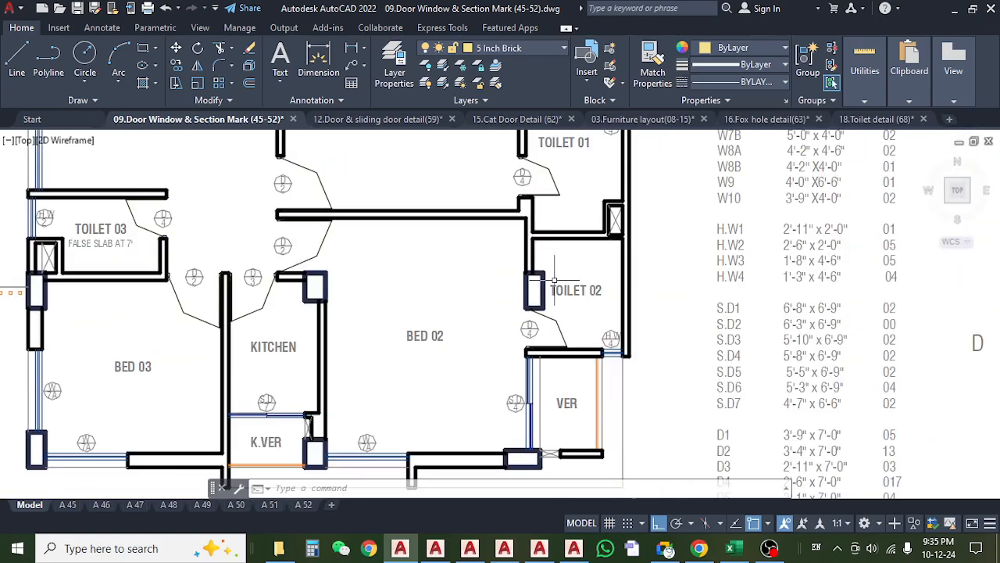
pyautogui.scroll(4, 482, 360)
pyautogui.scroll(-4, 481, 362)
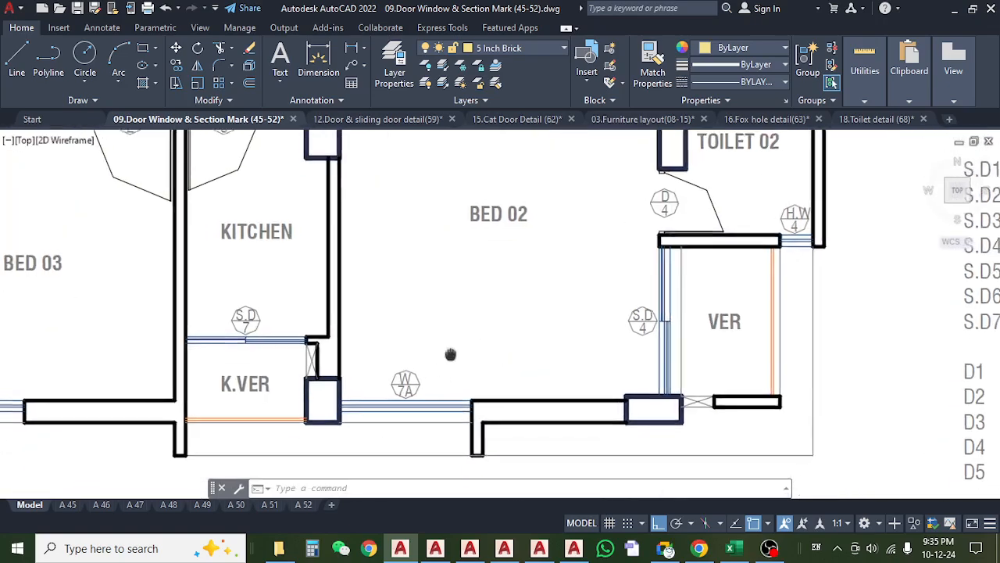
pyautogui.scroll(-2, 466, 427)
# Examine the guest bed and Toilet 01 with its D4 door in the upper-right flat of the 2nd floor plan.
pyautogui.moveTo(467, 406)
pyautogui.mouseDown()
pyautogui.moveTo(466, 427)
pyautogui.moveTo(541, 335)
pyautogui.mouseUp()
pyautogui.scroll(8, 601, 310)
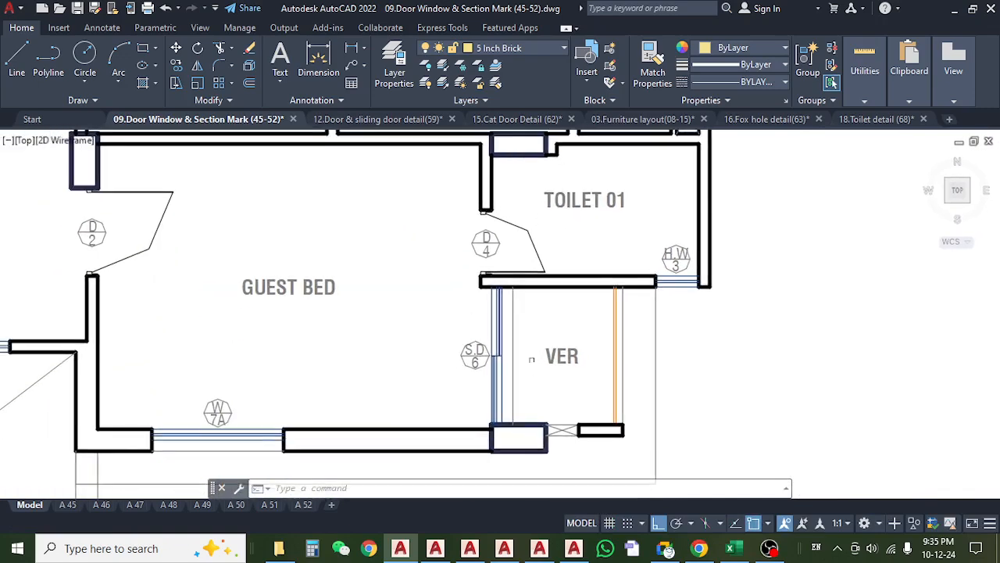
pyautogui.moveTo(547, 300); pyautogui.dragTo(593, 301)
pyautogui.moveTo(328, 289)
pyautogui.mouseDown()
pyautogui.moveTo(339, 289)
pyautogui.moveTo(384, 351)
pyautogui.mouseUp()
pyautogui.scroll(-2, 430, 317)
pyautogui.moveTo(427, 307); pyautogui.dragTo(393, 408)
pyautogui.moveTo(436, 344); pyautogui.dragTo(443, 349)
pyautogui.scroll(-3, 474, 254)
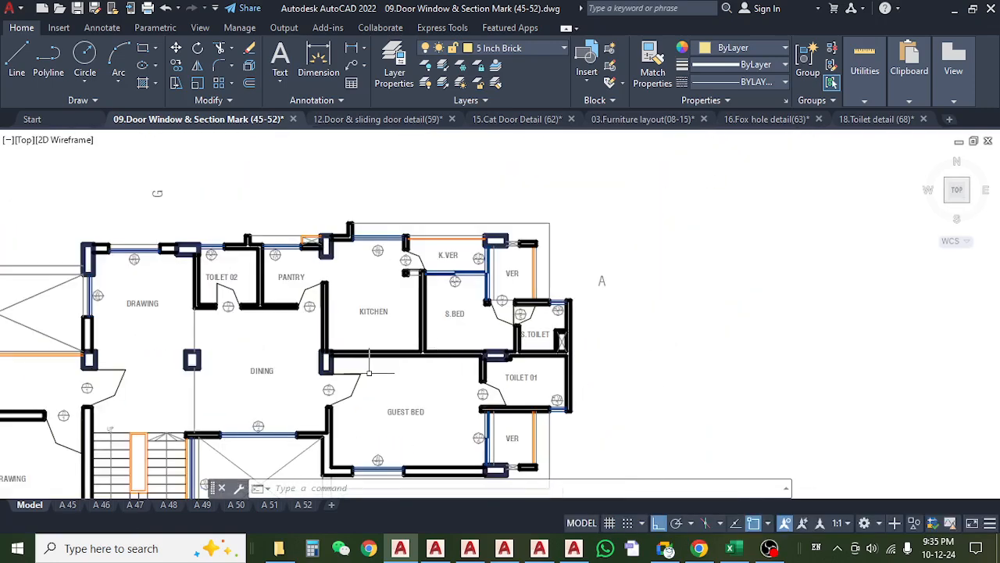
# Inspect the door marks of the pantry, Toilet 02, K.VER and S.Toilet in the upper-right flat.
pyautogui.moveTo(473, 258); pyautogui.dragTo(474, 252)
pyautogui.scroll(5, 252, 259)
pyautogui.scroll(-4, 368, 293)
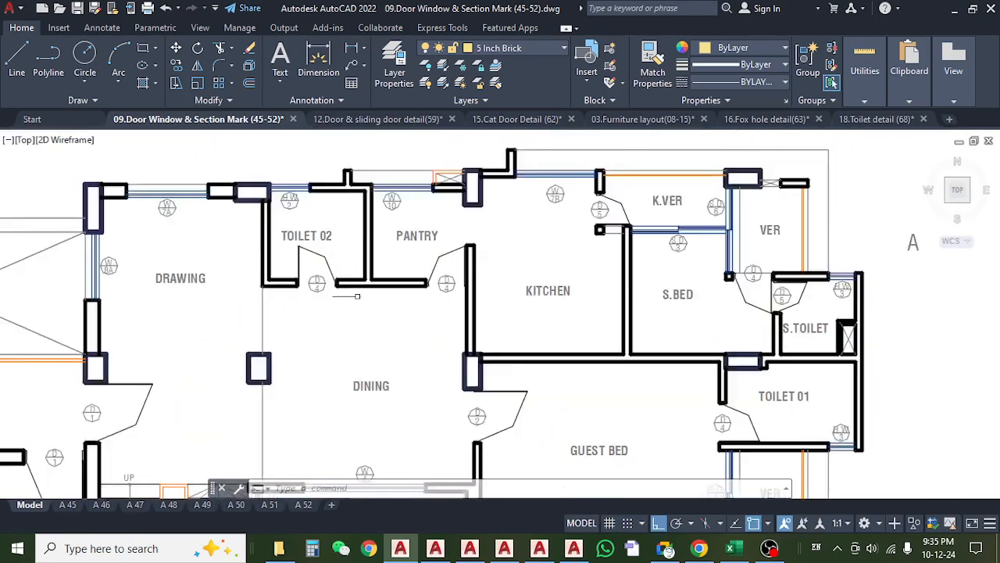
pyautogui.scroll(4, 562, 245)
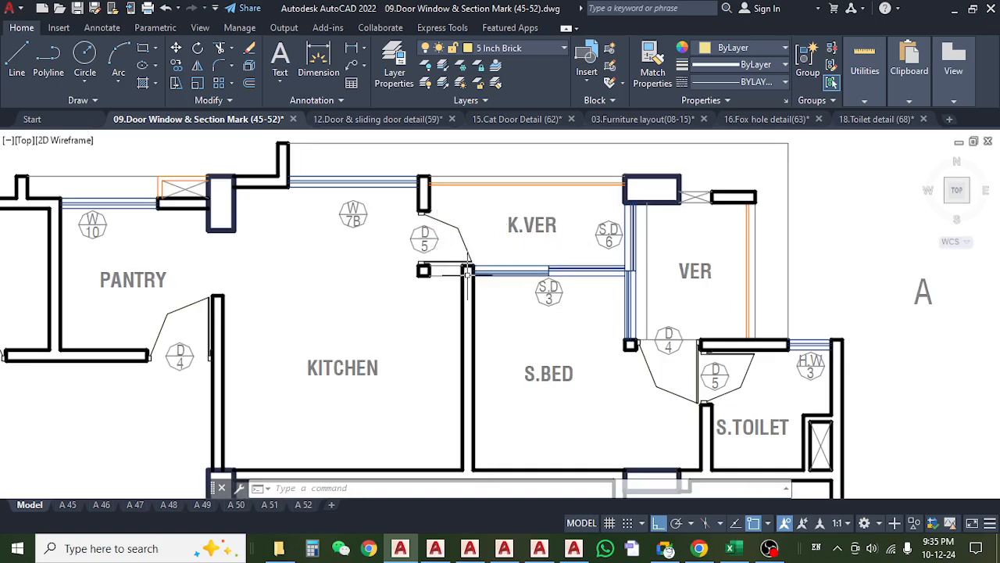
pyautogui.scroll(-5, 467, 269)
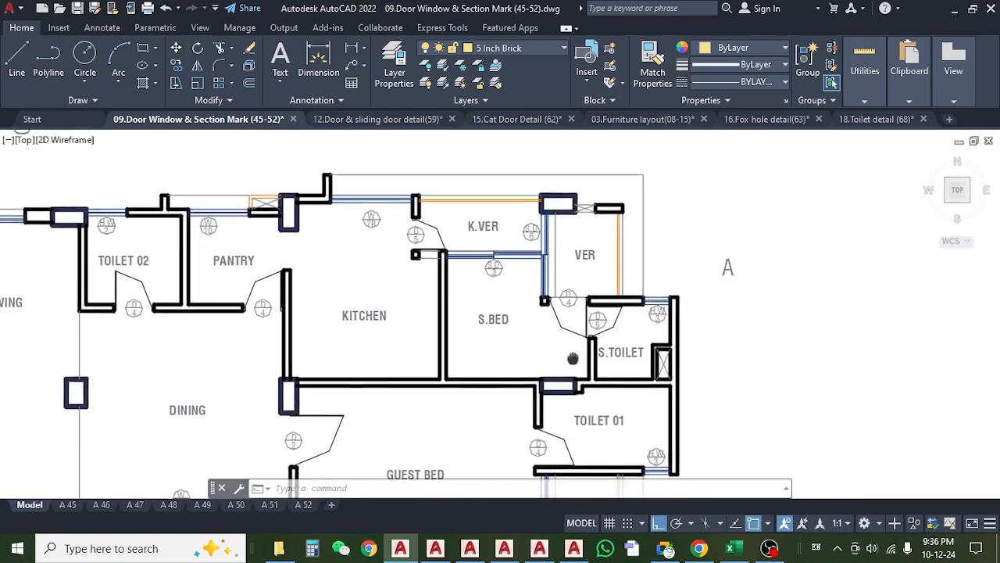
pyautogui.scroll(-2, 523, 302)
# Revisit the lower-right flat, and check the 2nd Floor Nos entry on the Wood sheet of the Khalil Garden estimate in Excel.
pyautogui.moveTo(486, 375); pyautogui.dragTo(598, 212)
pyautogui.moveTo(353, 362); pyautogui.dragTo(536, 258)
pyautogui.scroll(4, 536, 257)
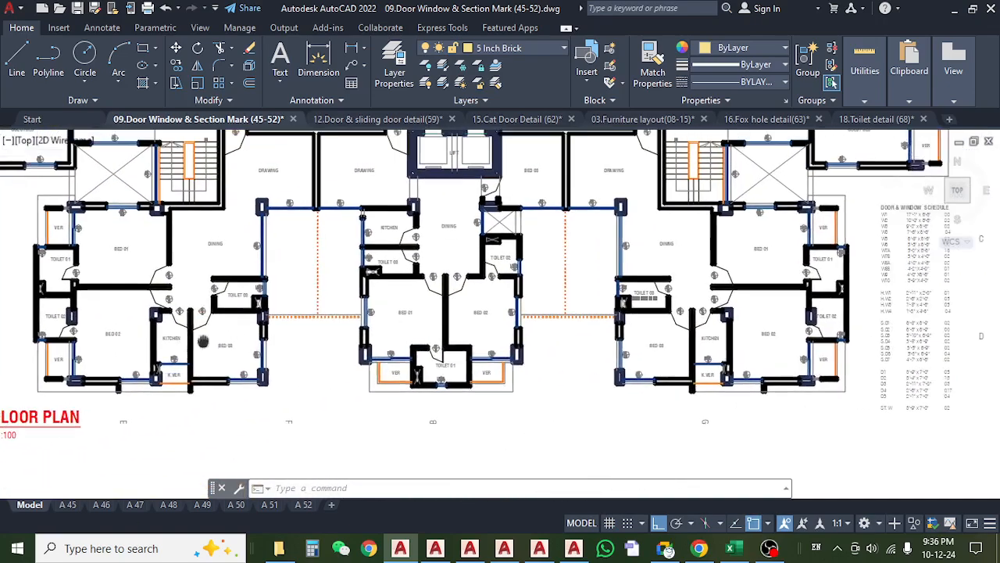
pyautogui.moveTo(677, 362); pyautogui.dragTo(432, 363)
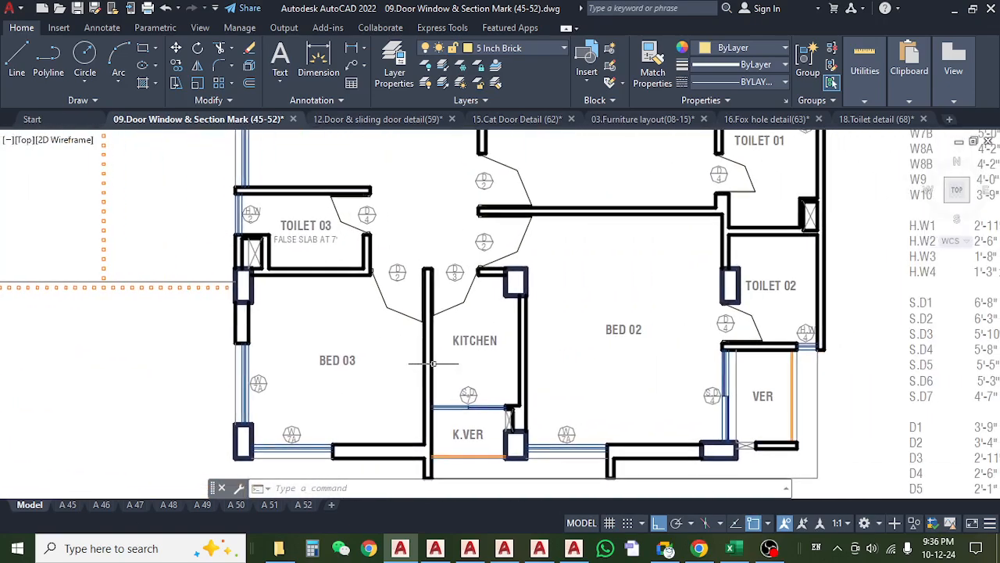
pyautogui.click(732, 550)
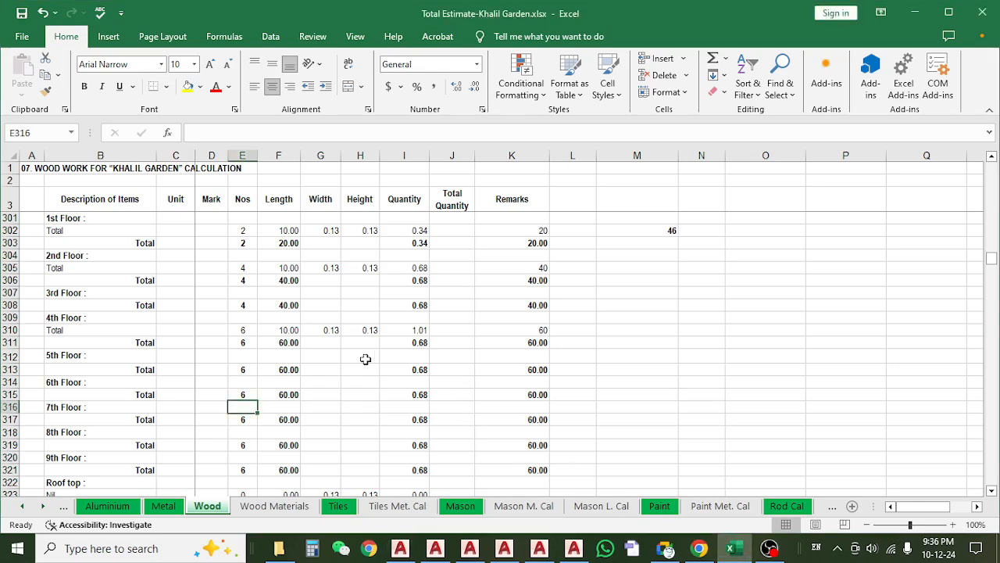
pyautogui.scroll(2, 364, 372)
pyautogui.click(118, 344)
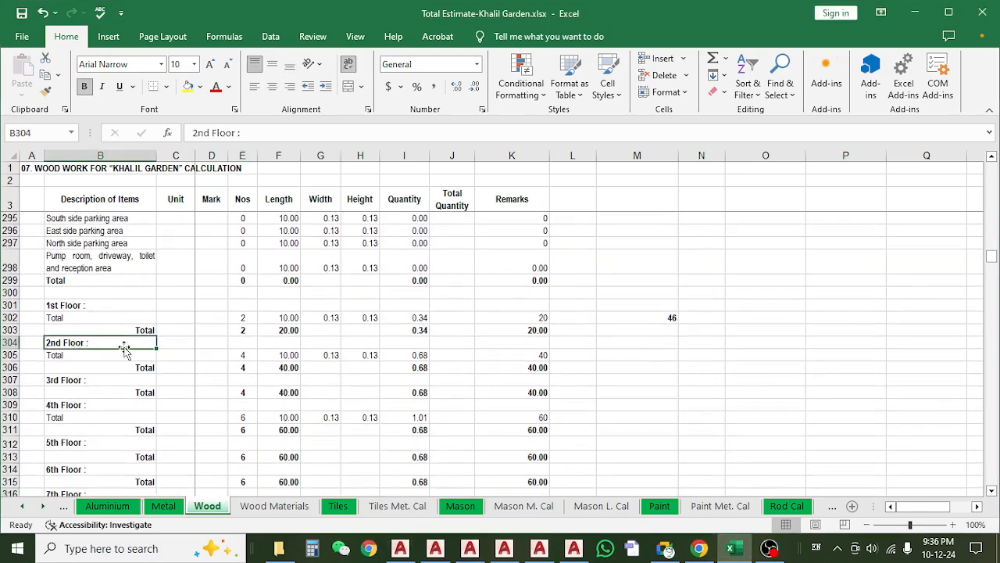
pyautogui.click(244, 355)
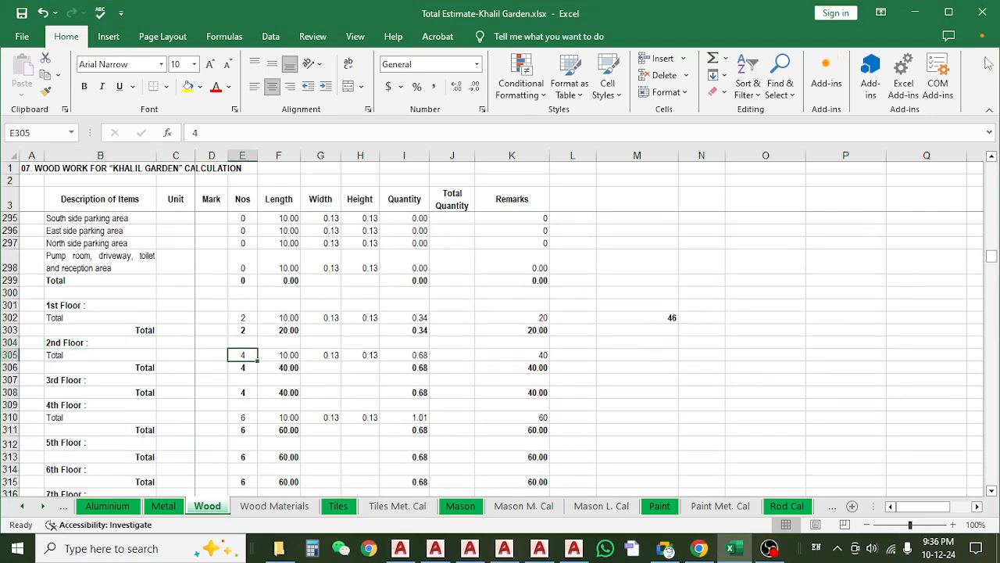
pyautogui.click(915, 13)
# Return to AutoCAD and examine the pantry and Toilet 02 in the upper-left flat of the 2nd floor plan.
pyautogui.scroll(-3, 413, 378)
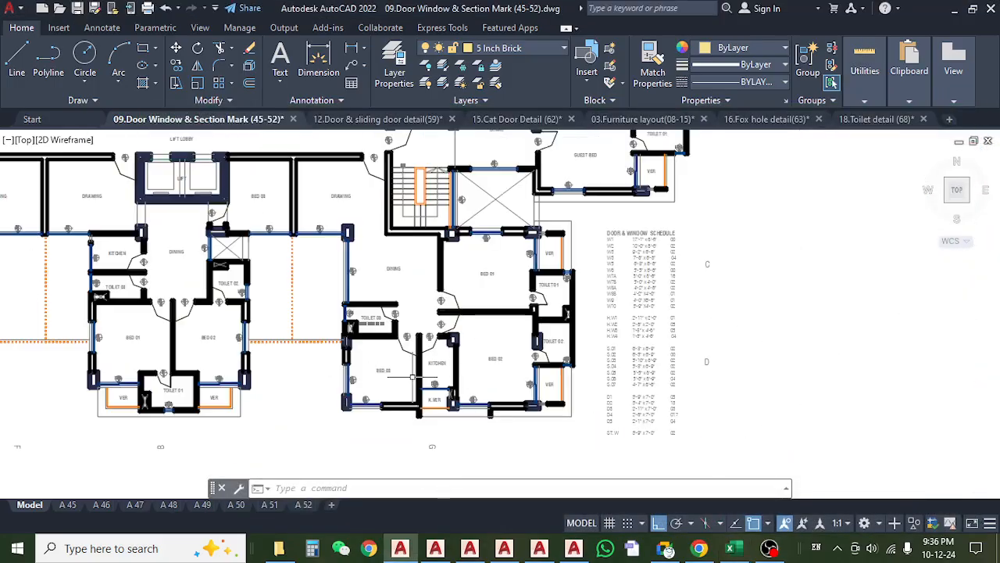
pyautogui.moveTo(413, 377); pyautogui.dragTo(734, 393)
pyautogui.moveTo(248, 200); pyautogui.dragTo(506, 300)
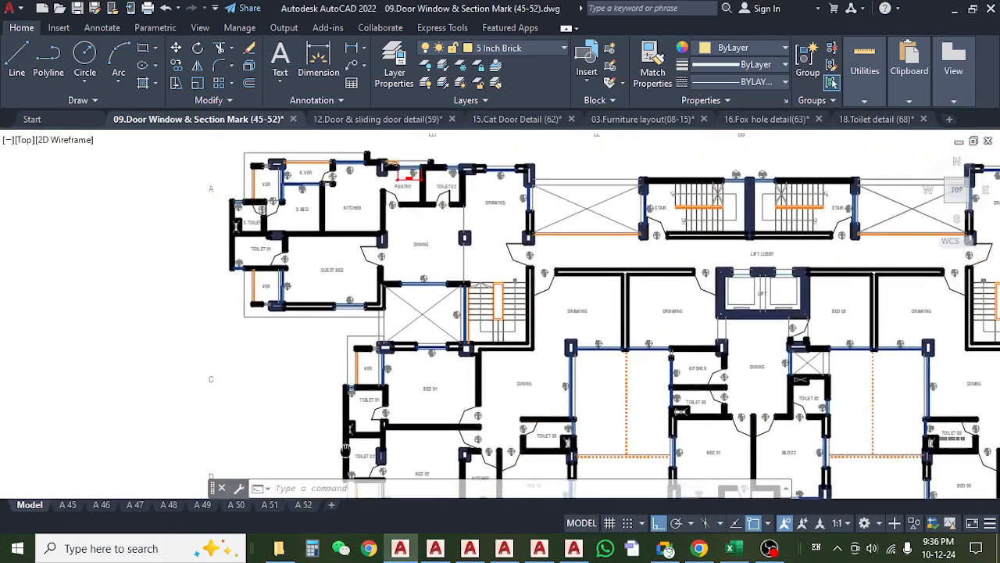
pyautogui.scroll(4, 350, 213)
pyautogui.moveTo(465, 213); pyautogui.dragTo(423, 331)
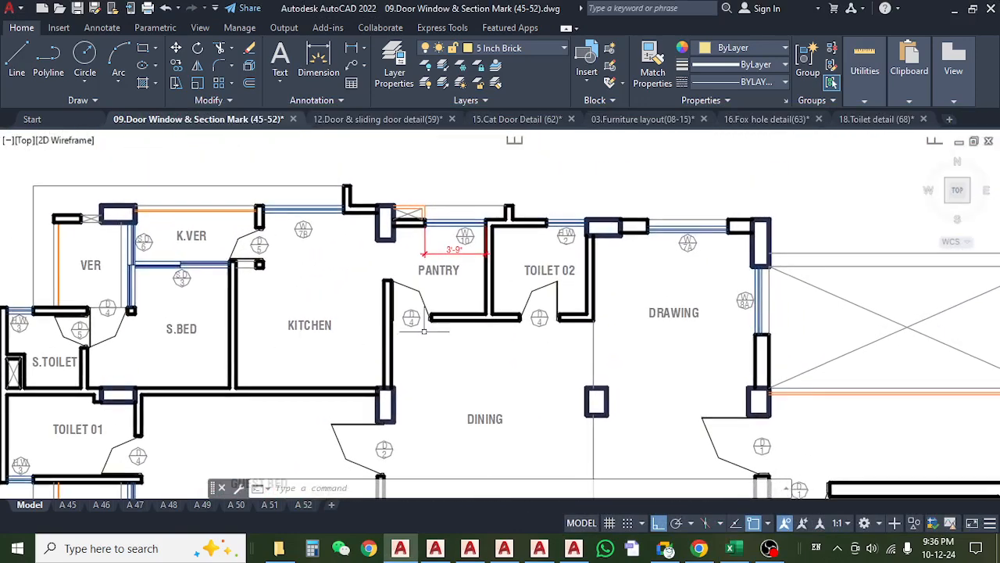
pyautogui.scroll(-5, 372, 293)
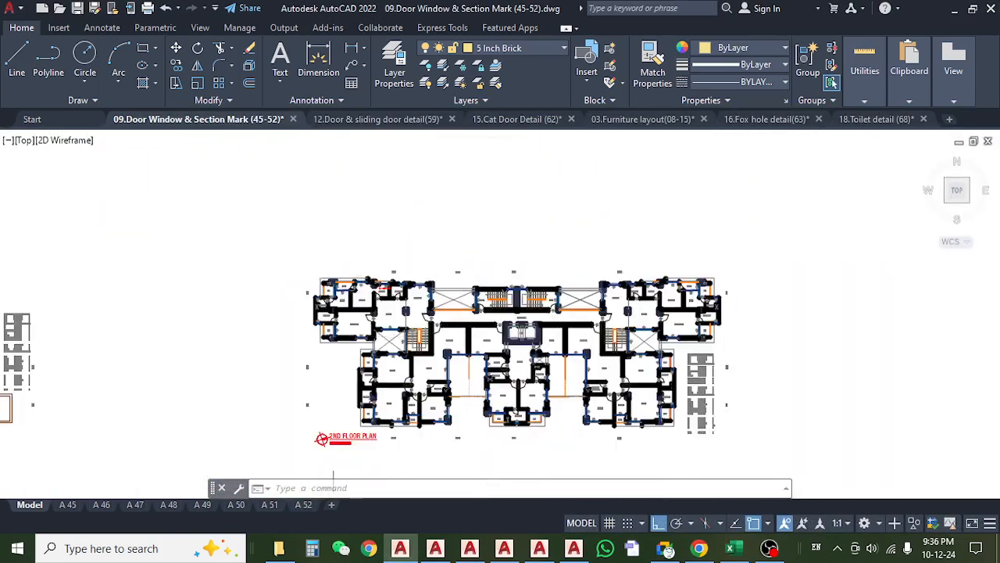
pyautogui.scroll(6, 334, 473)
pyautogui.scroll(-4, 334, 469)
pyautogui.moveTo(384, 302); pyautogui.dragTo(362, 370)
pyautogui.scroll(4, 393, 257)
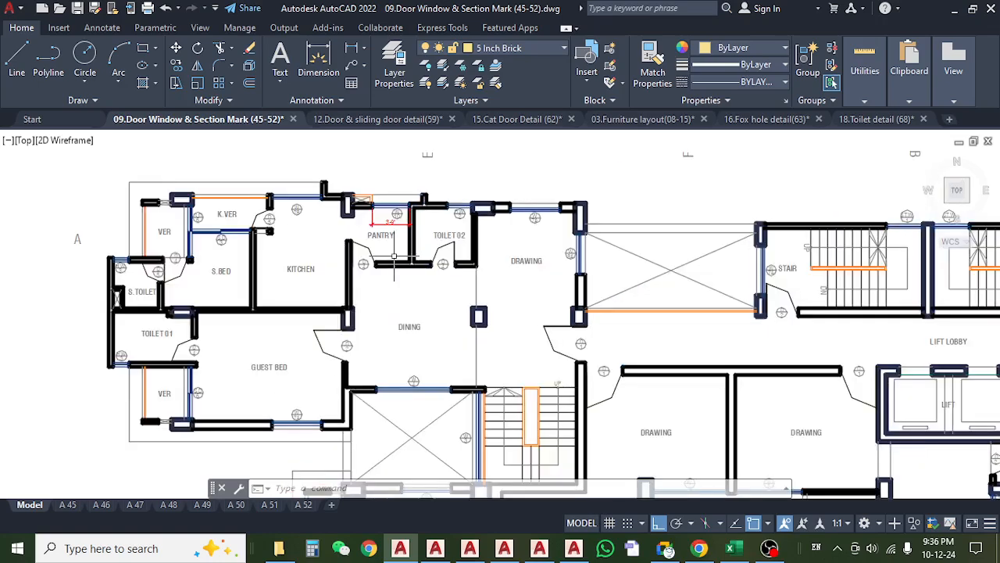
# Examine the guest bed, Toilet 01 and dining area of the upper-left flat, and compare them with the overall 2nd floor layout.
pyautogui.scroll(2, 394, 257)
pyautogui.moveTo(469, 301); pyautogui.dragTo(556, 313)
pyautogui.moveTo(420, 318); pyautogui.dragTo(456, 215)
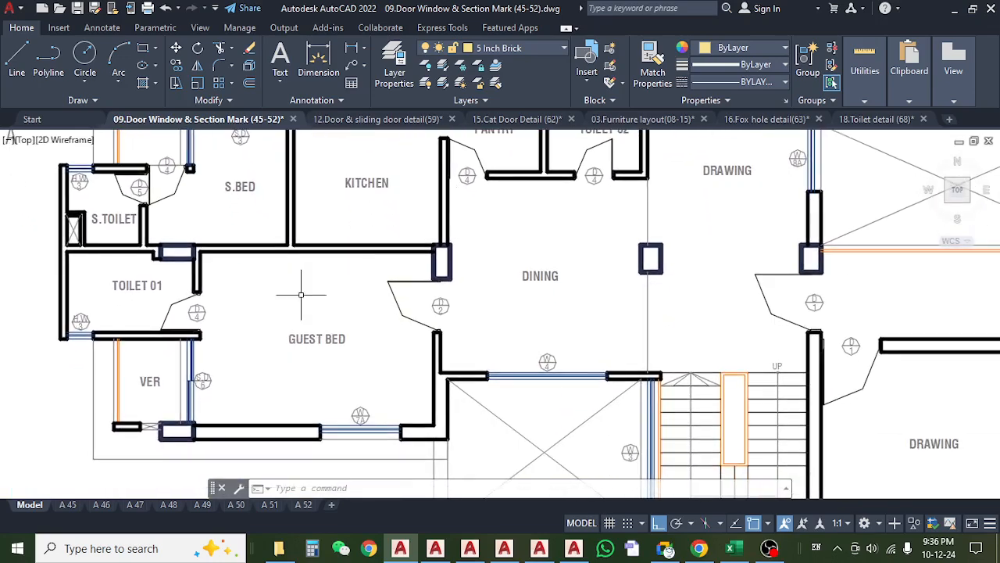
pyautogui.moveTo(301, 295); pyautogui.dragTo(334, 327)
pyautogui.moveTo(458, 358)
pyautogui.mouseDown()
pyautogui.moveTo(394, 279)
pyautogui.moveTo(283, 208)
pyautogui.mouseUp()
pyautogui.scroll(-3, 283, 208)
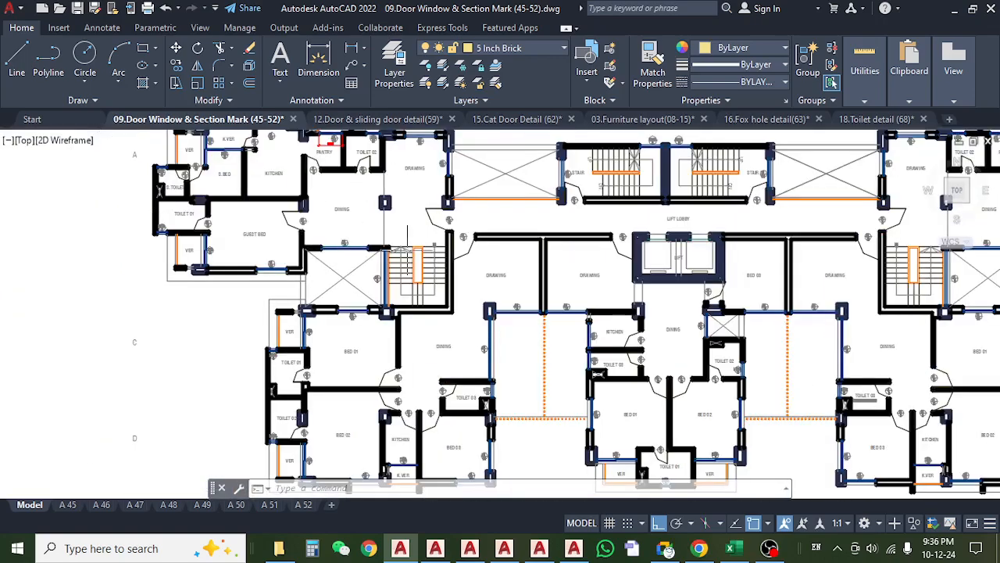
pyautogui.scroll(3, 341, 209)
pyautogui.scroll(-4, 335, 213)
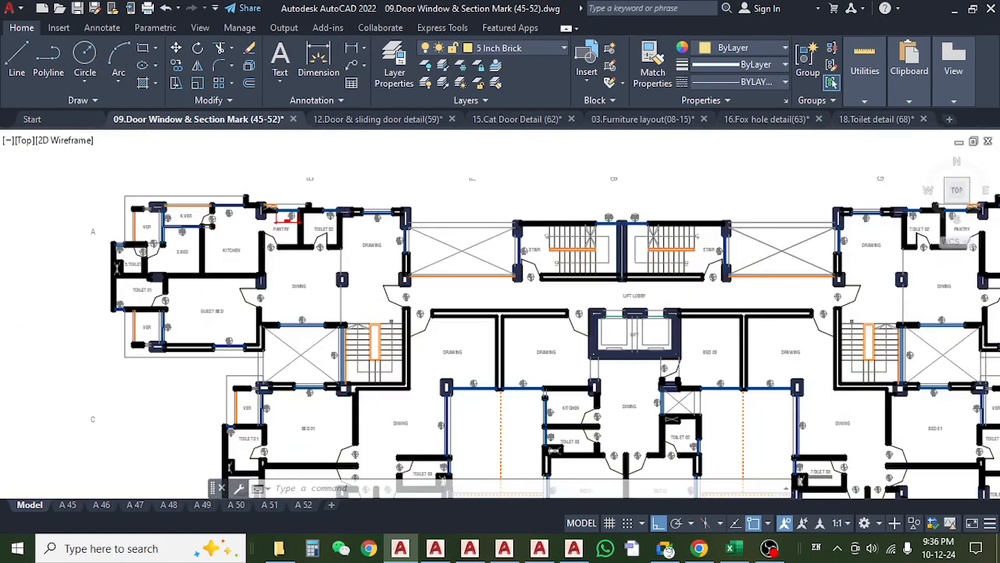
# Inspect the door marks of Toilets 01, 02 and 03 in the lower-left flat of the 2nd floor plan.
pyautogui.moveTo(339, 421); pyautogui.dragTo(344, 254)
pyautogui.scroll(4, 294, 310)
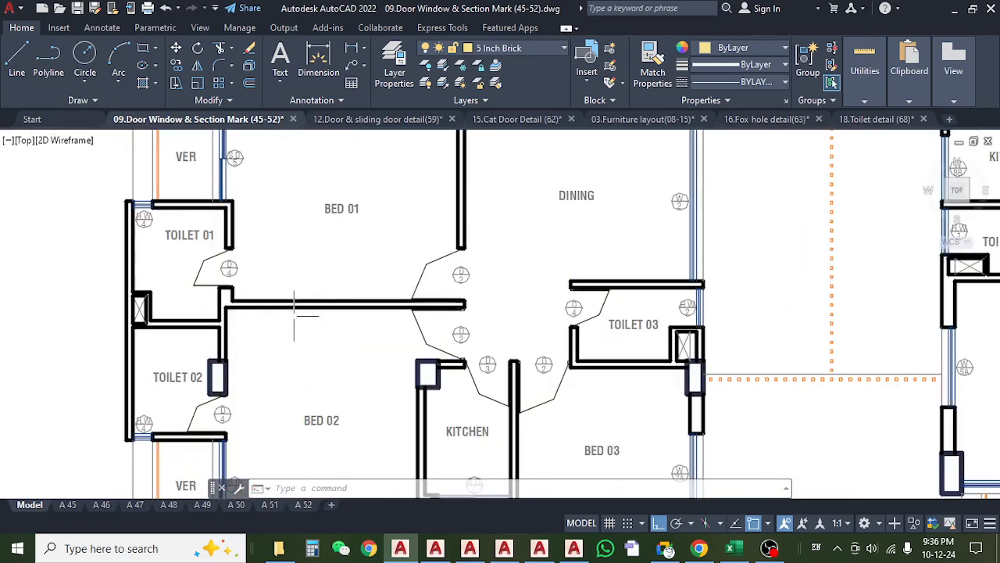
pyautogui.moveTo(325, 391); pyautogui.dragTo(250, 283)
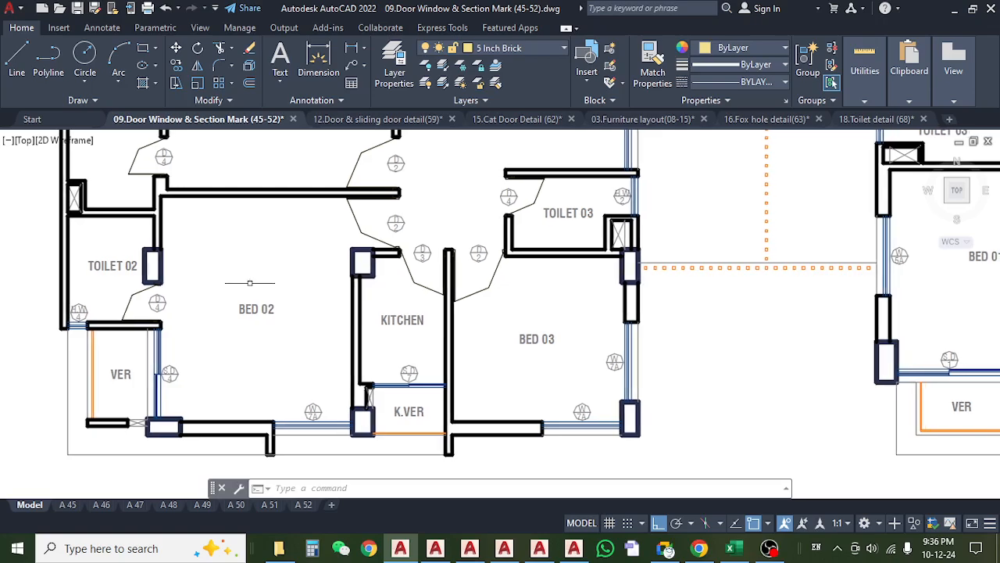
pyautogui.moveTo(547, 218); pyautogui.dragTo(475, 299)
pyautogui.scroll(6, 509, 284)
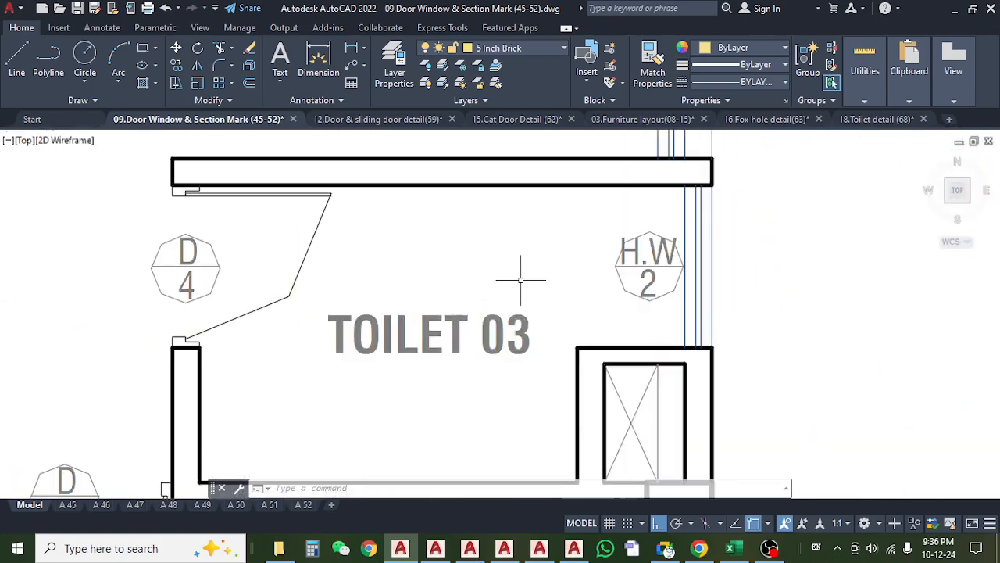
pyautogui.scroll(-6, 467, 290)
pyautogui.scroll(-2, 471, 295)
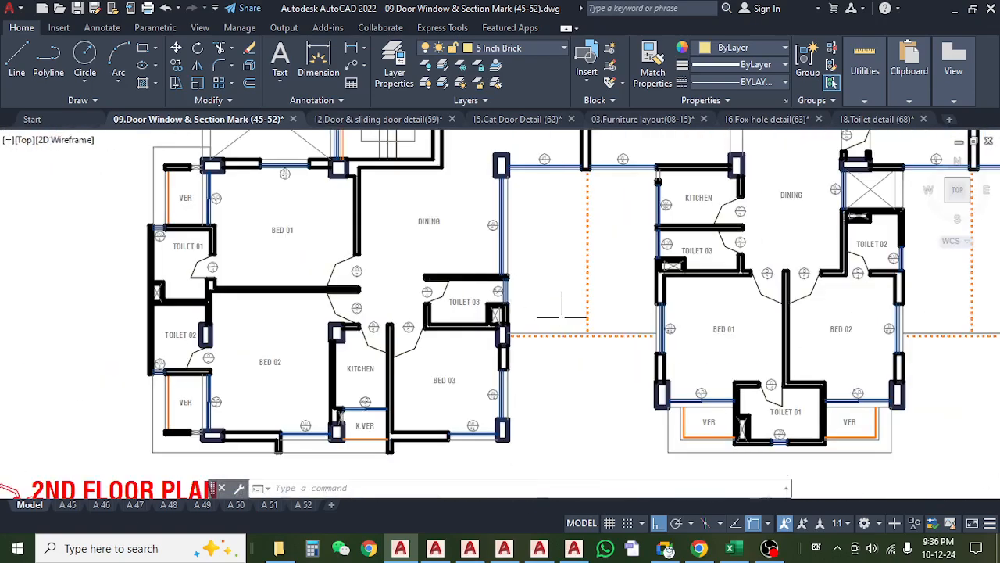
# Examine the kitchen and toilet doors of the 2nd floor's middle flat, plus the bed and toilet doors of the lower-right flat.
pyautogui.moveTo(561, 316); pyautogui.dragTo(200, 421)
pyautogui.scroll(4, 379, 355)
pyautogui.moveTo(318, 347); pyautogui.dragTo(267, 349)
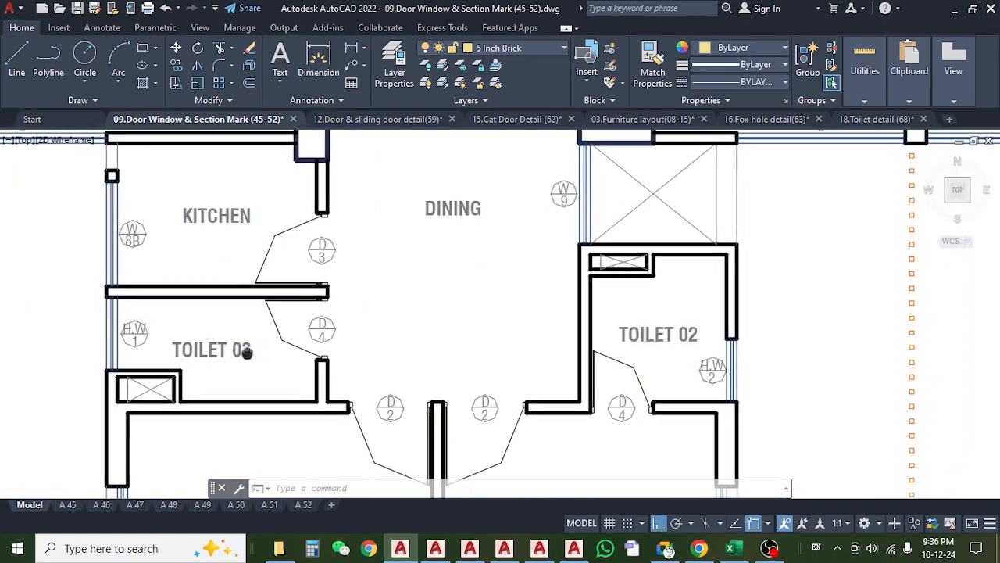
pyautogui.scroll(-4, 254, 347)
pyautogui.moveTo(559, 375); pyautogui.dragTo(526, 274)
pyautogui.moveTo(566, 311); pyautogui.dragTo(273, 319)
pyautogui.scroll(4, 458, 313)
pyautogui.scroll(-2, 270, 320)
pyautogui.moveTo(456, 363); pyautogui.dragTo(360, 391)
pyautogui.scroll(-6, 406, 320)
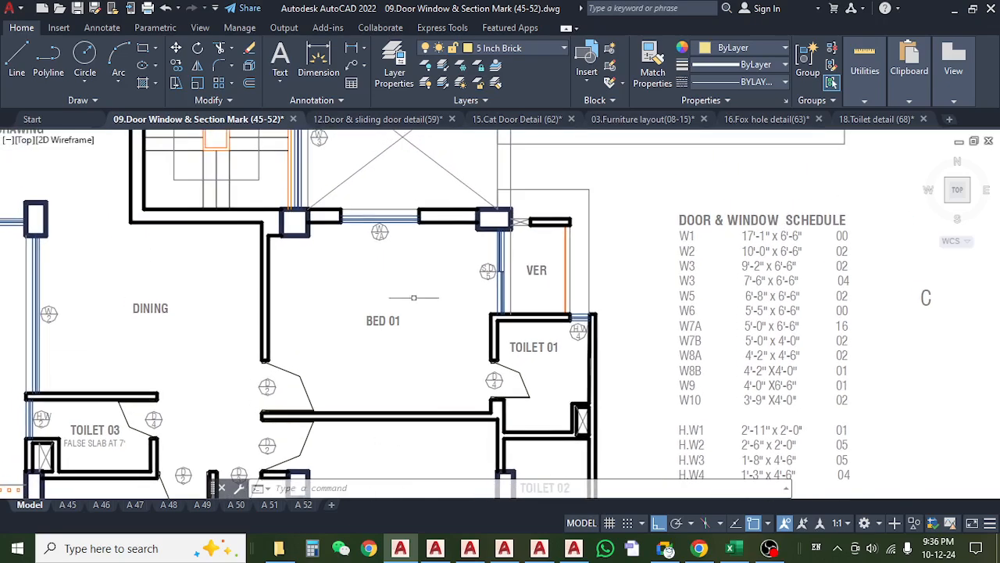
# Inspect the guest bed, Toilet 01, S.Toilet, pantry and Toilet 02 doors in the upper-right flat of the 2nd floor.
pyautogui.scroll(6, 510, 331)
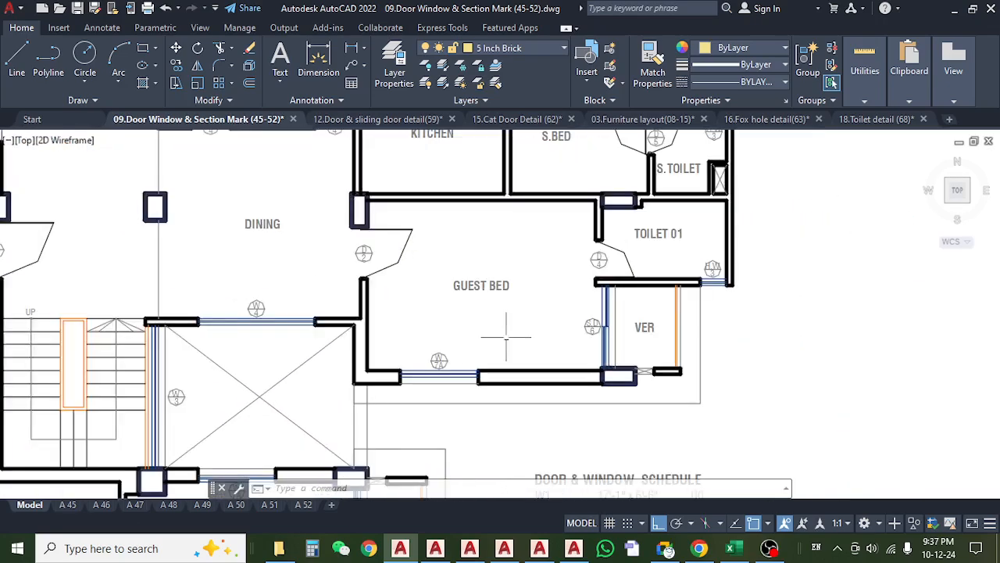
pyautogui.scroll(-2, 510, 331)
pyautogui.moveTo(489, 297); pyautogui.dragTo(469, 421)
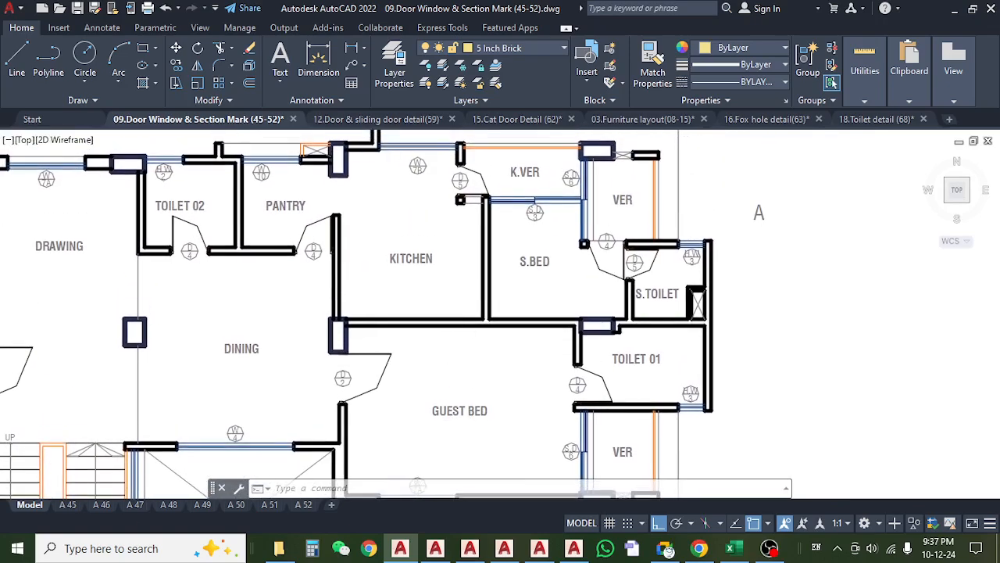
pyautogui.moveTo(467, 330); pyautogui.dragTo(559, 316)
pyautogui.moveTo(309, 277); pyautogui.dragTo(413, 294)
# Move on to the floor plan with three-bedroom upper flats and review its door and window schedule.
pyautogui.scroll(-10, 334, 318)
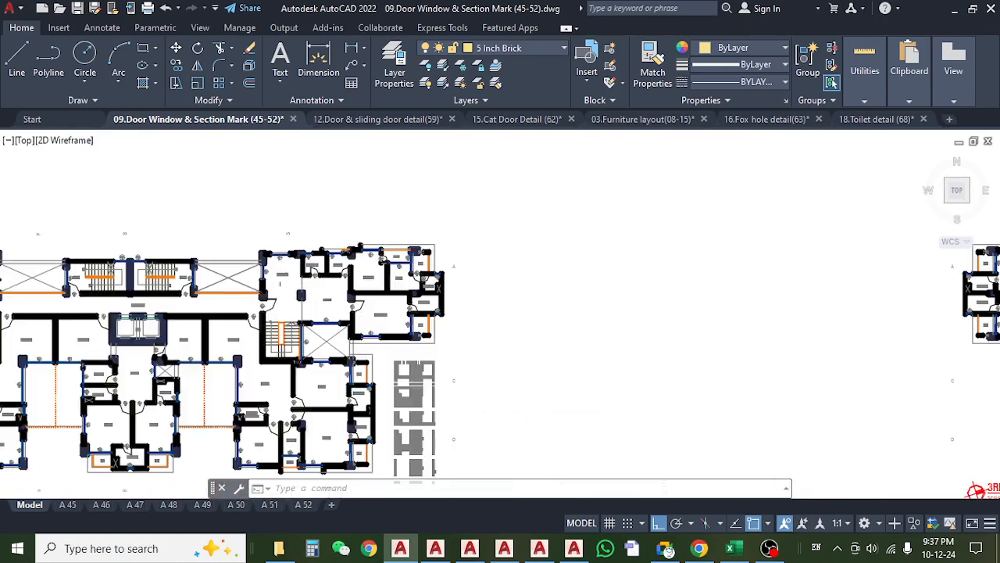
pyautogui.scroll(6, 182, 339)
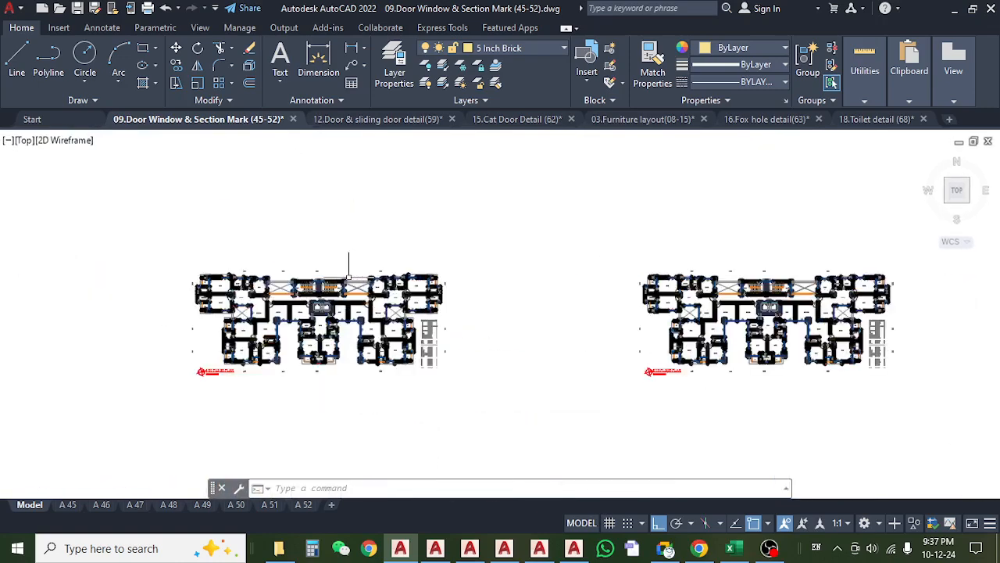
pyautogui.scroll(5, 625, 387)
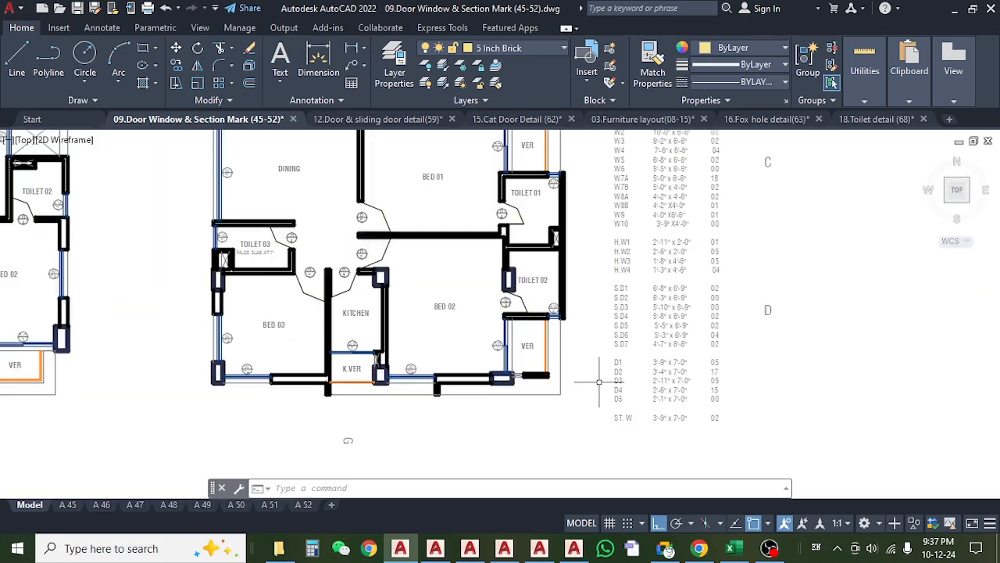
pyautogui.scroll(2, 623, 453)
pyautogui.scroll(-6, 619, 430)
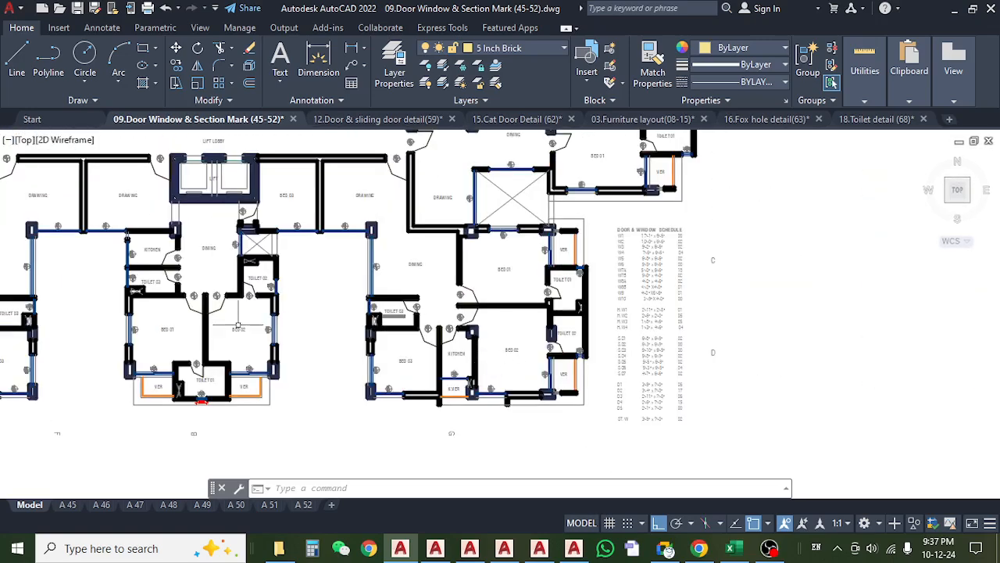
# Examine the Toilet 01, Toilet 02 and Toilet 03 door marks in the upper-left flat of this floor plan.
pyautogui.scroll(7, 327, 264)
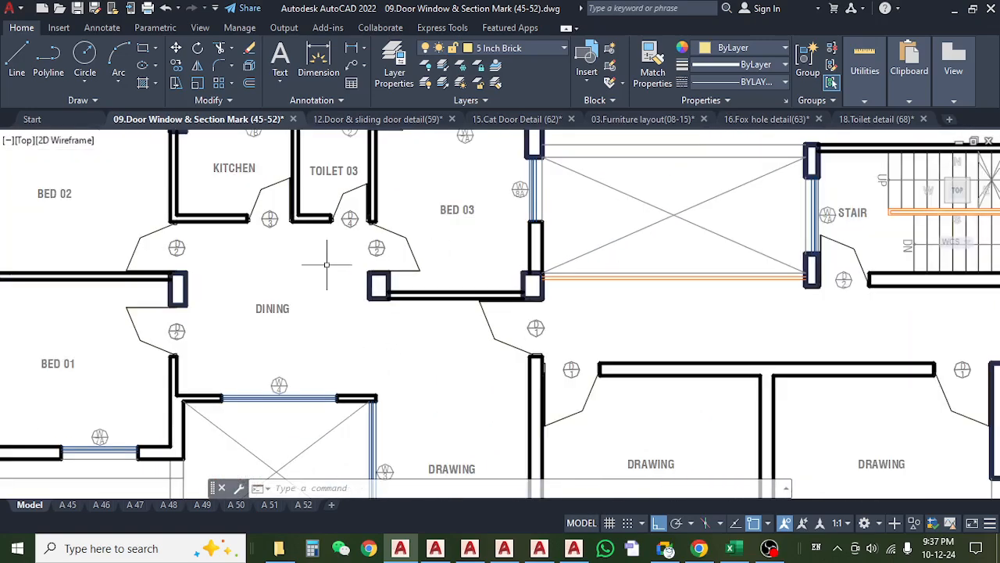
pyautogui.scroll(-2, 336, 222)
pyautogui.moveTo(205, 310); pyautogui.dragTo(340, 307)
pyautogui.scroll(5, 235, 222)
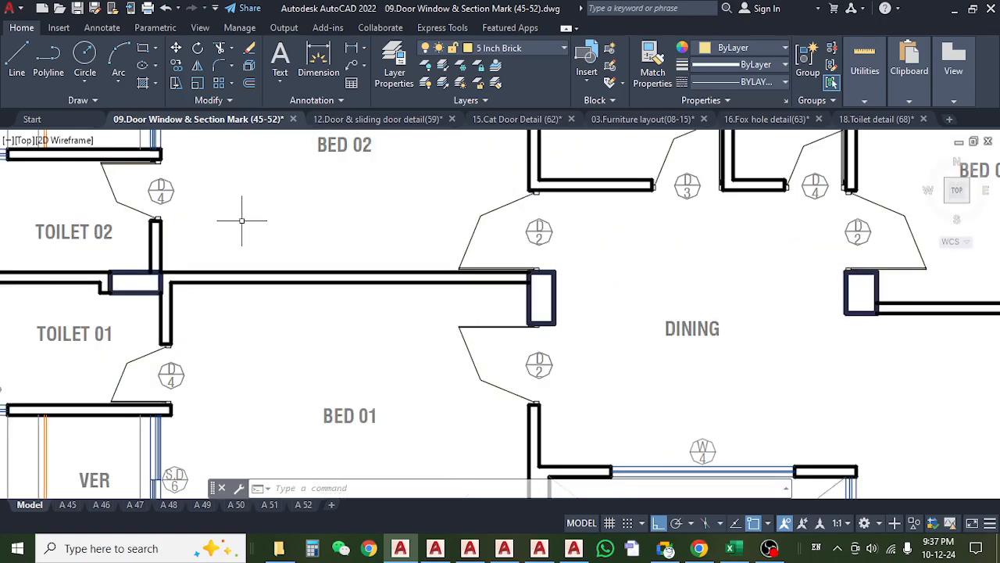
pyautogui.scroll(-5, 239, 239)
pyautogui.moveTo(404, 350); pyautogui.dragTo(228, 243)
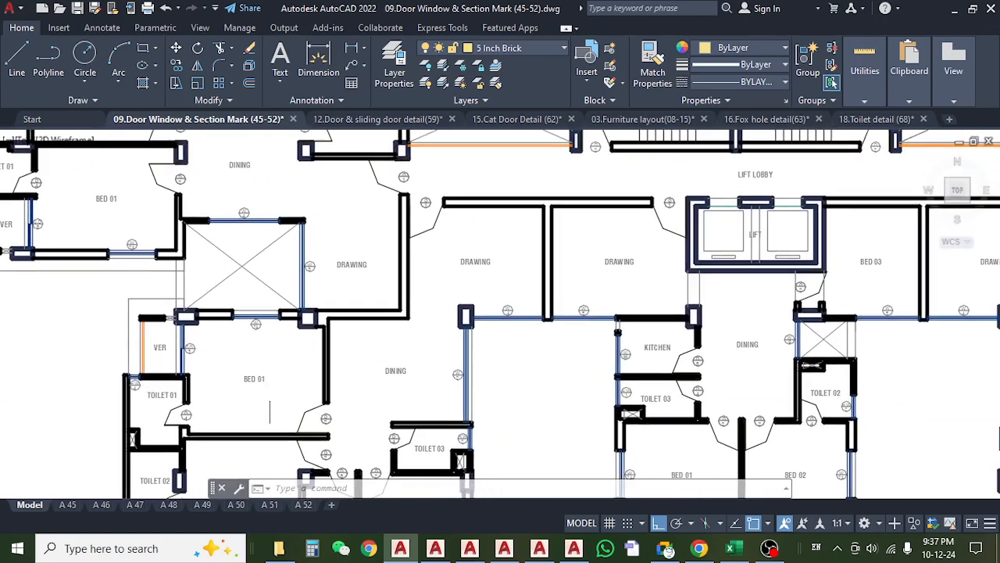
# Check the toilet and bedroom doors of the lower-left flat on the same floor plan.
pyautogui.moveTo(274, 398); pyautogui.dragTo(286, 283)
pyautogui.scroll(2, 299, 281)
pyautogui.moveTo(199, 362); pyautogui.dragTo(289, 246)
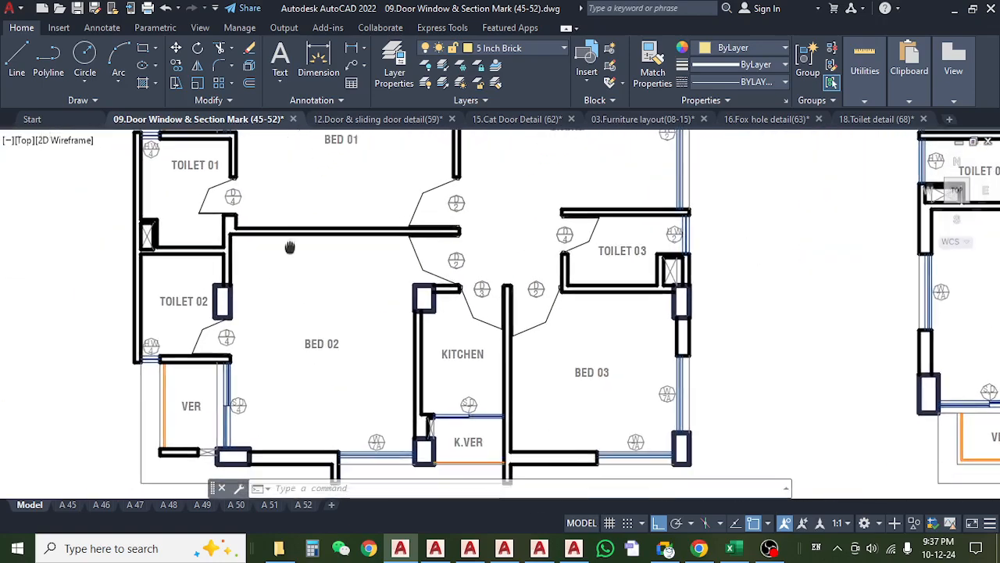
pyautogui.moveTo(277, 335)
pyautogui.mouseDown()
pyautogui.moveTo(261, 281)
pyautogui.moveTo(171, 274)
pyautogui.mouseUp()
pyautogui.moveTo(323, 275)
pyautogui.mouseDown()
pyautogui.moveTo(253, 390)
pyautogui.moveTo(263, 404)
pyautogui.mouseUp()
pyautogui.scroll(-5, 403, 345)
pyautogui.moveTo(418, 348)
pyautogui.mouseDown()
pyautogui.moveTo(194, 393)
pyautogui.moveTo(203, 390)
pyautogui.mouseUp()
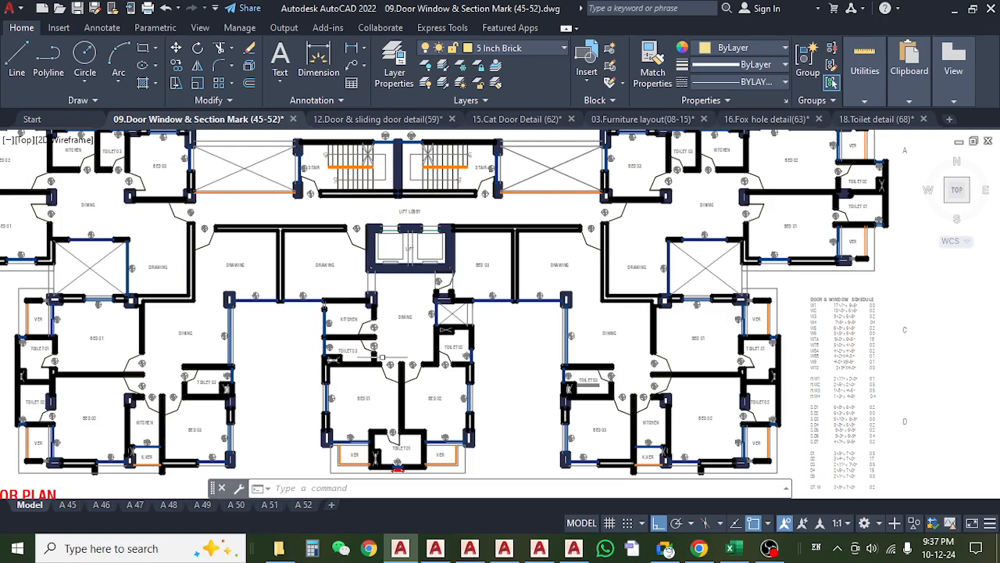
# Inspect the toilets of the middle flat, and Toilet 03 with its 7' false slab in the lower-right flat.
pyautogui.scroll(5, 378, 353)
pyautogui.moveTo(342, 346); pyautogui.dragTo(235, 339)
pyautogui.scroll(-2, 235, 339)
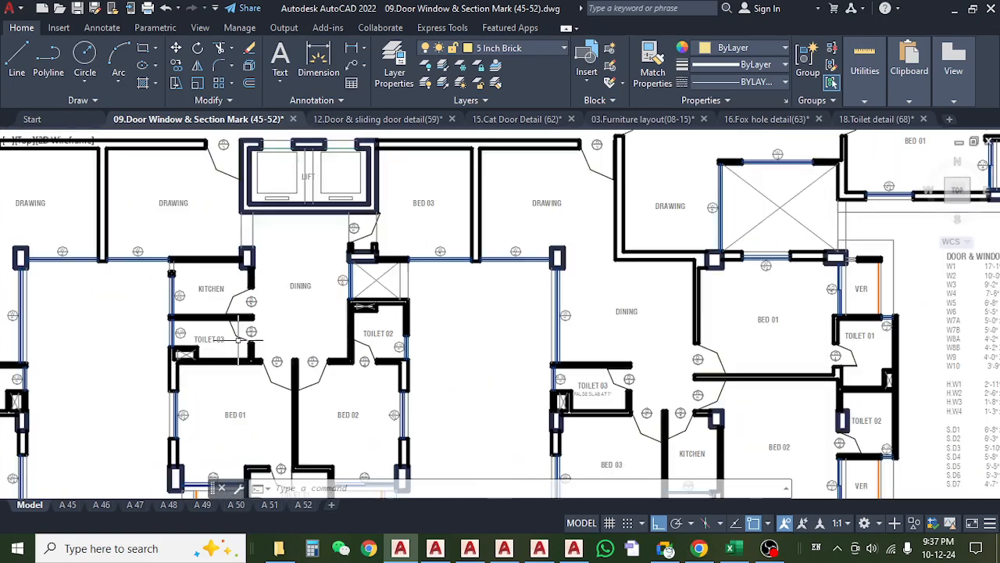
pyautogui.scroll(4, 438, 363)
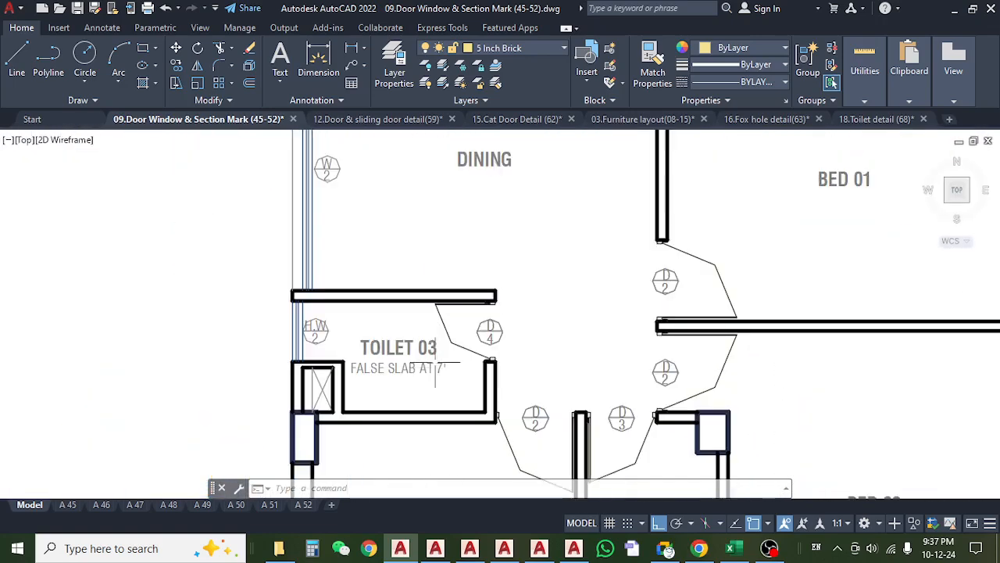
pyautogui.scroll(-4, 376, 333)
pyautogui.moveTo(401, 343); pyautogui.dragTo(371, 293)
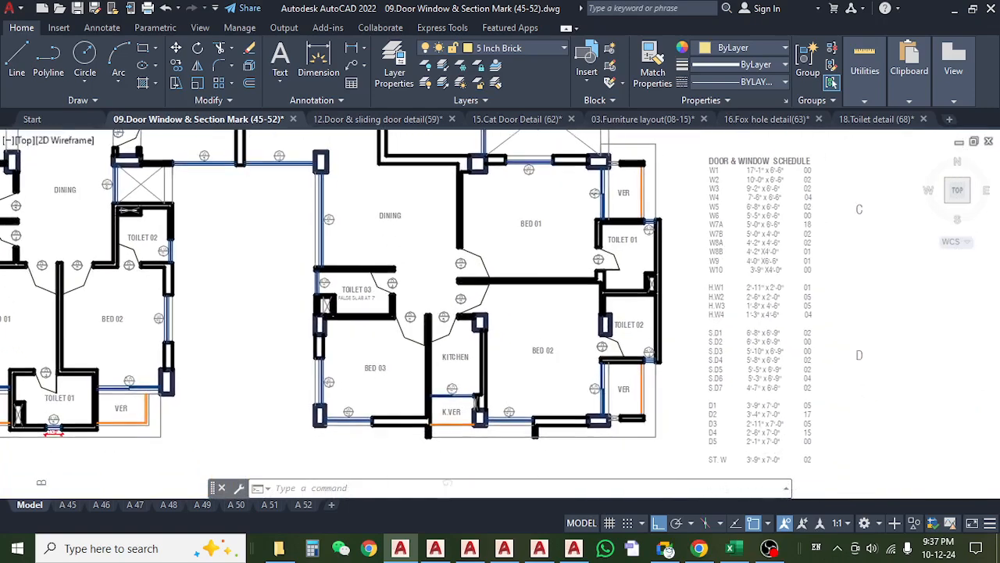
# Examine the Bed 01, Toilet 01, Toilet 02 and Toilet 03 door marks in the upper-right flat.
pyautogui.moveTo(555, 322)
pyautogui.mouseDown()
pyautogui.moveTo(500, 338)
pyautogui.moveTo(445, 333)
pyautogui.moveTo(481, 517)
pyautogui.mouseUp()
pyautogui.moveTo(604, 368); pyautogui.dragTo(482, 402)
pyautogui.scroll(4, 598, 301)
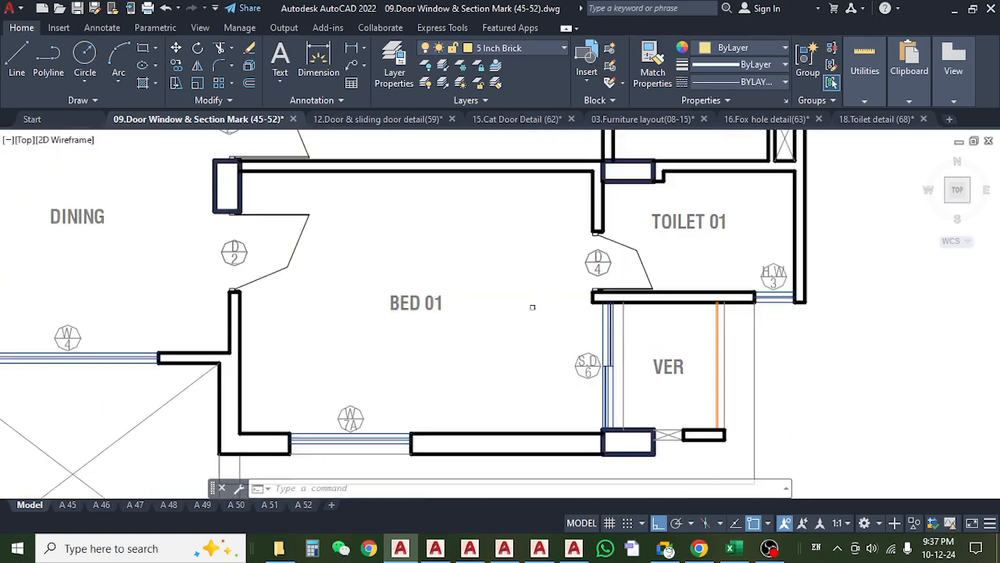
pyautogui.scroll(-4, 511, 306)
pyautogui.moveTo(514, 286); pyautogui.dragTo(516, 323)
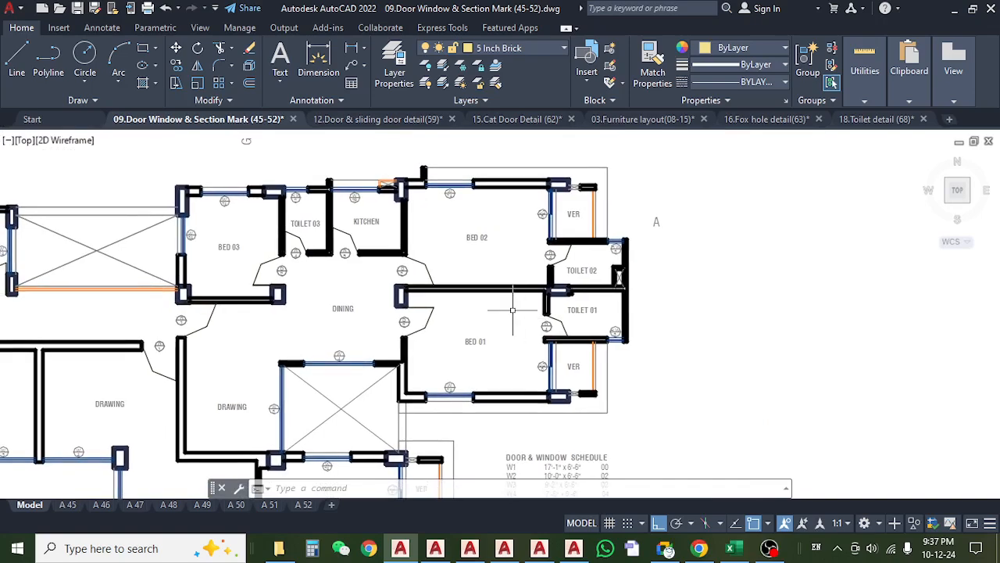
pyautogui.scroll(2, 256, 226)
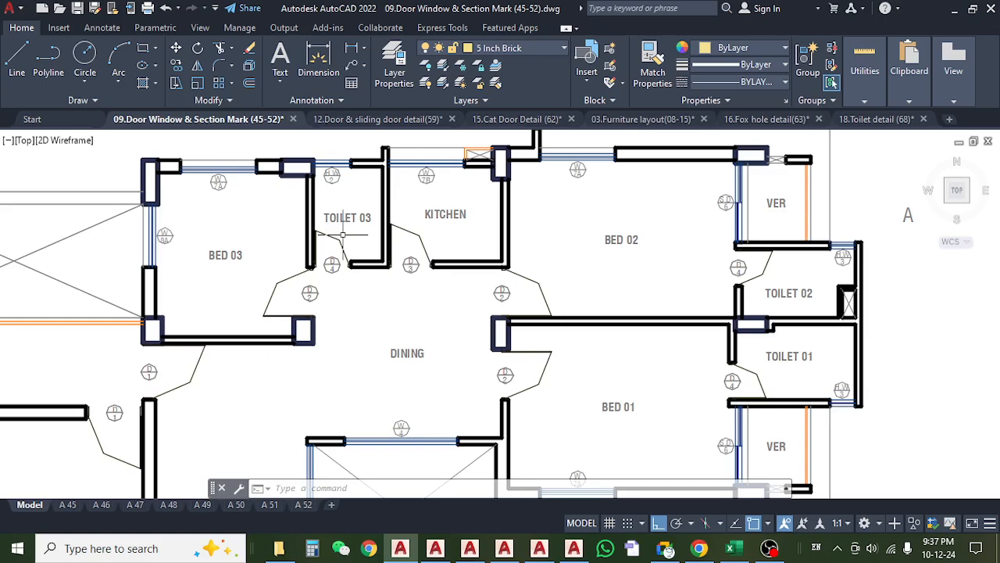
pyautogui.scroll(-2, 343, 234)
pyautogui.scroll(2, 509, 331)
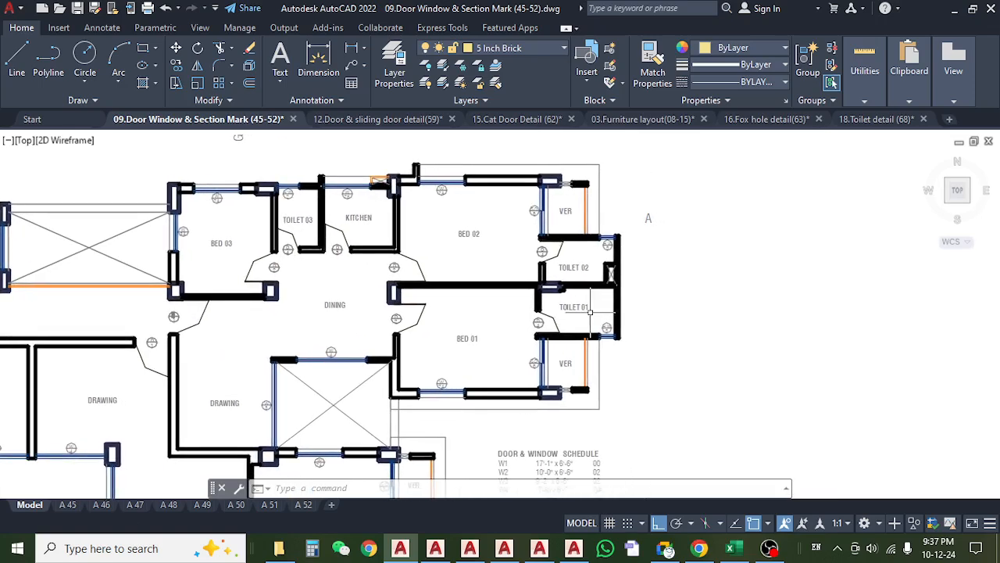
# Recheck the upper-right flat's dining, drawing and toilet areas, and compare them with the overall floor layout.
pyautogui.scroll(-2, 590, 313)
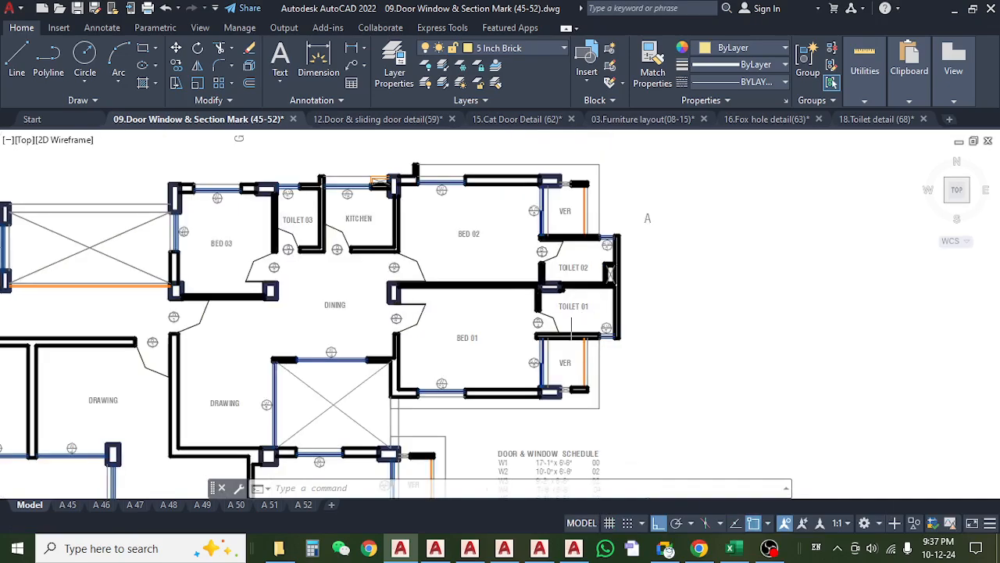
pyautogui.moveTo(350, 252); pyautogui.dragTo(398, 240)
pyautogui.moveTo(324, 357); pyautogui.dragTo(350, 332)
pyautogui.scroll(4, 297, 336)
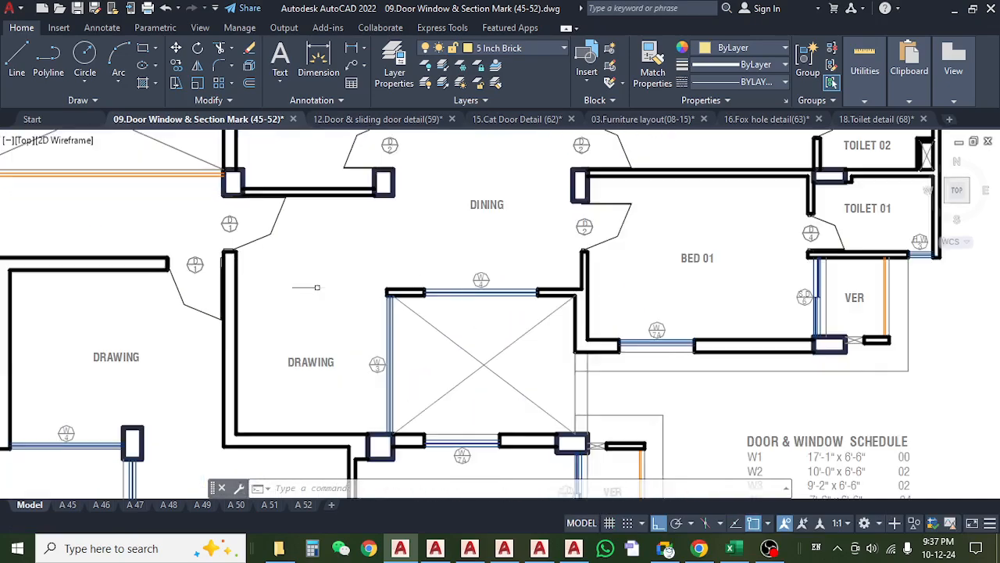
pyautogui.scroll(-8, 327, 299)
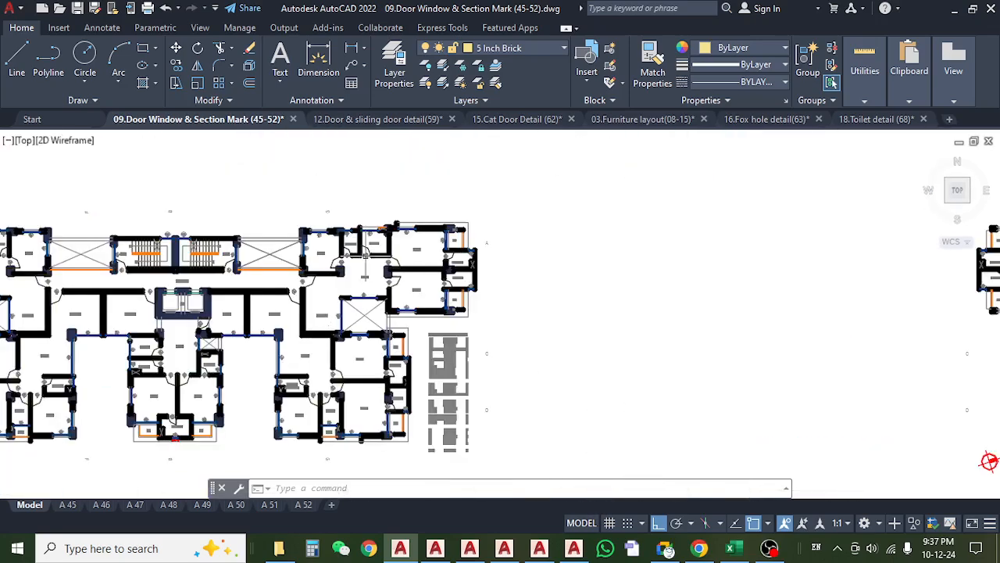
pyautogui.scroll(8, 364, 254)
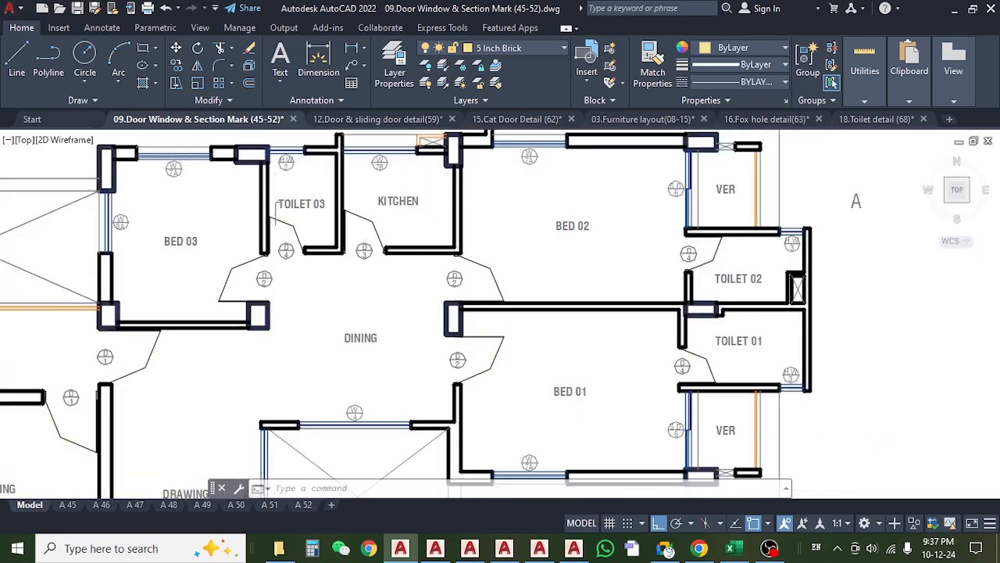
pyautogui.scroll(-4, 320, 232)
pyautogui.moveTo(351, 352); pyautogui.dragTo(384, 261)
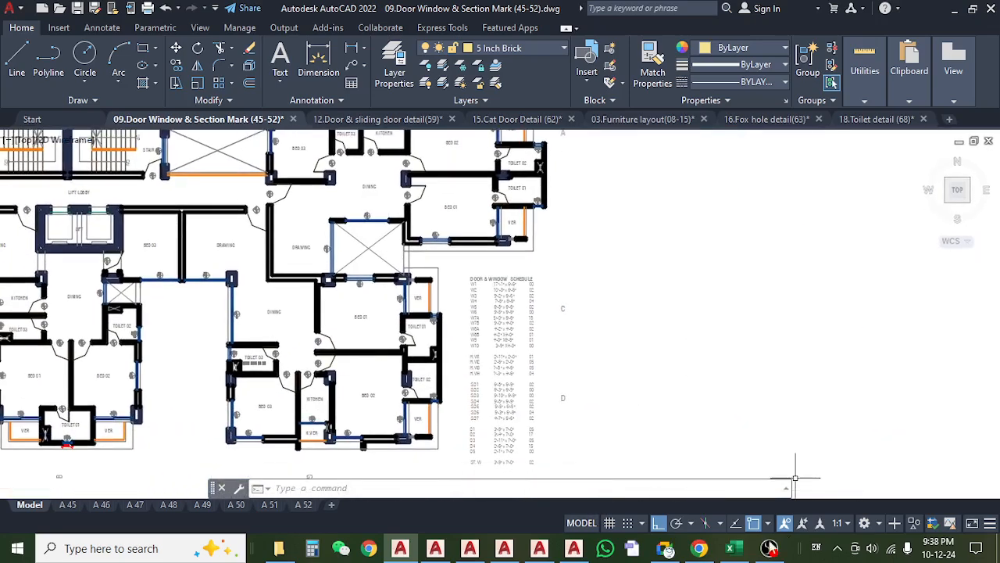
# Check the 4th Floor Nos entry and its total on the Wood sheet of the Khalil Garden estimate in Excel, and return to AutoCAD.
pyautogui.click(730, 548)
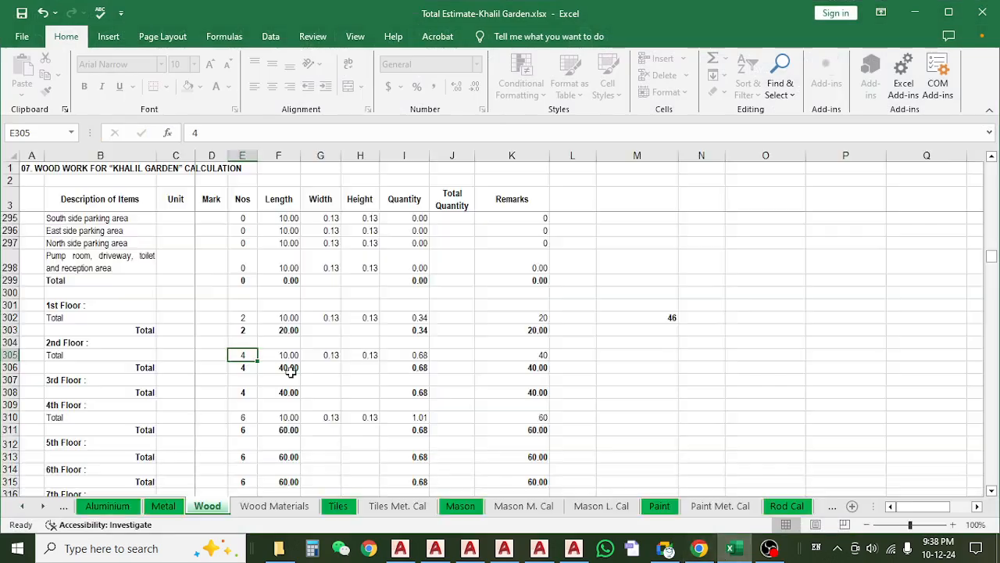
pyautogui.scroll(-1, 263, 400)
pyautogui.click(243, 391)
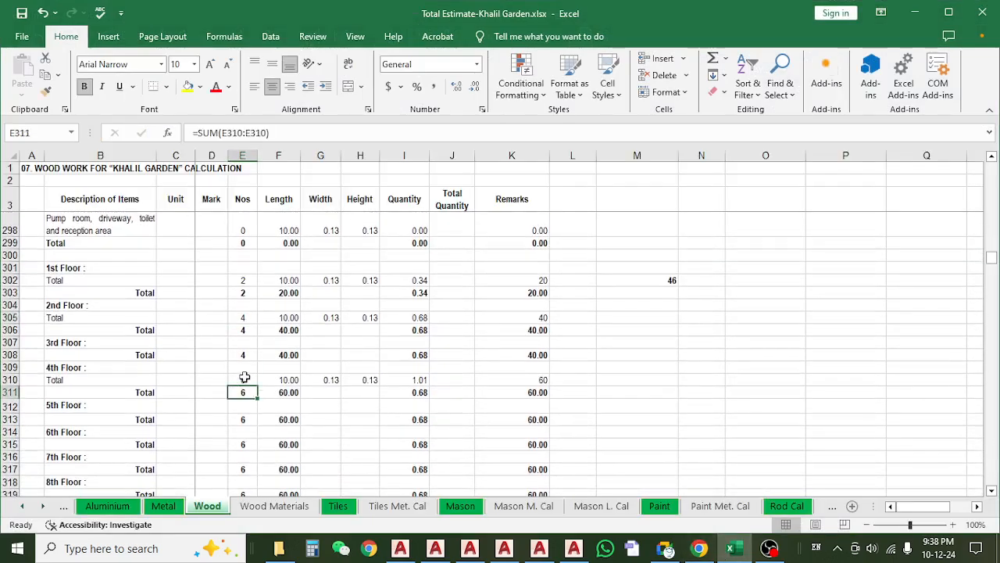
pyautogui.click(244, 379)
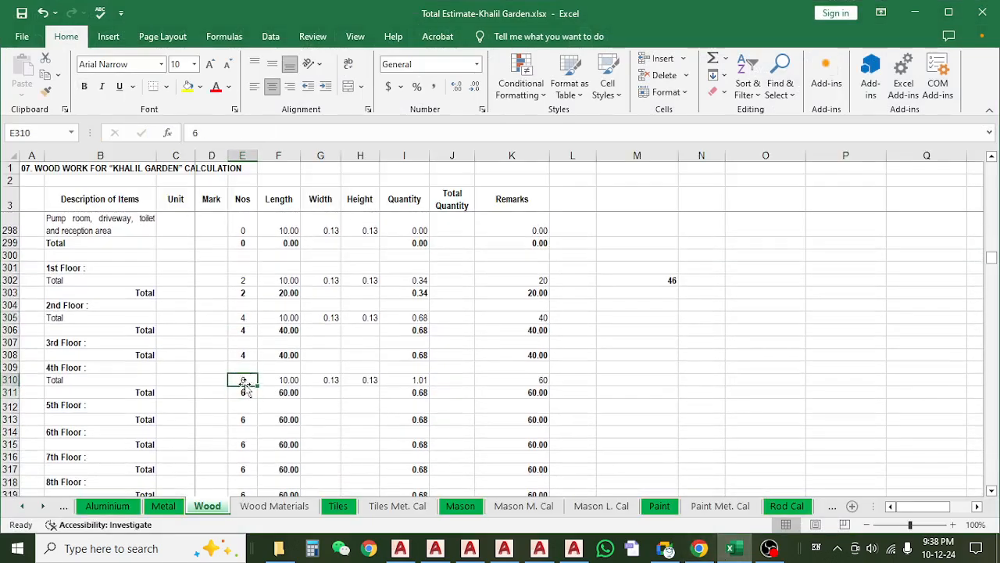
pyautogui.click(914, 11)
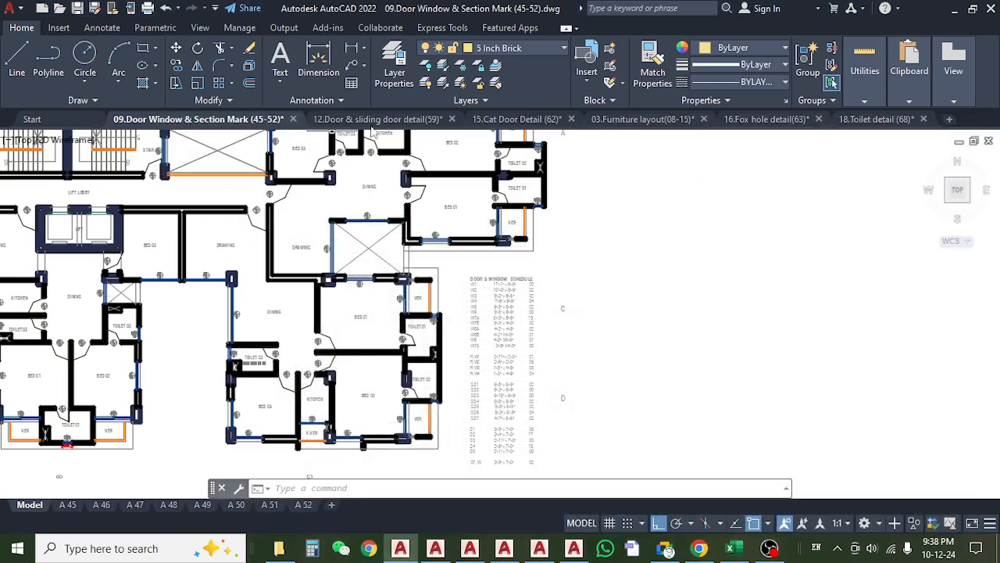
# Go through the open drawings to 18.Toilet detail (68) and examine the Type B & E Toilet 01 and Toilet 02 plans.
pyautogui.click(373, 121)
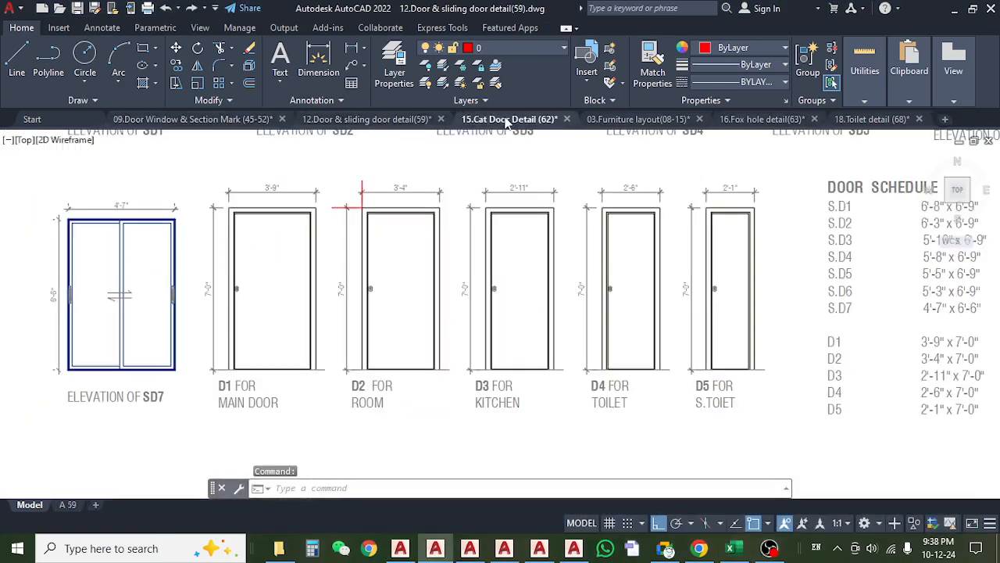
pyautogui.click(506, 120)
pyautogui.click(633, 119)
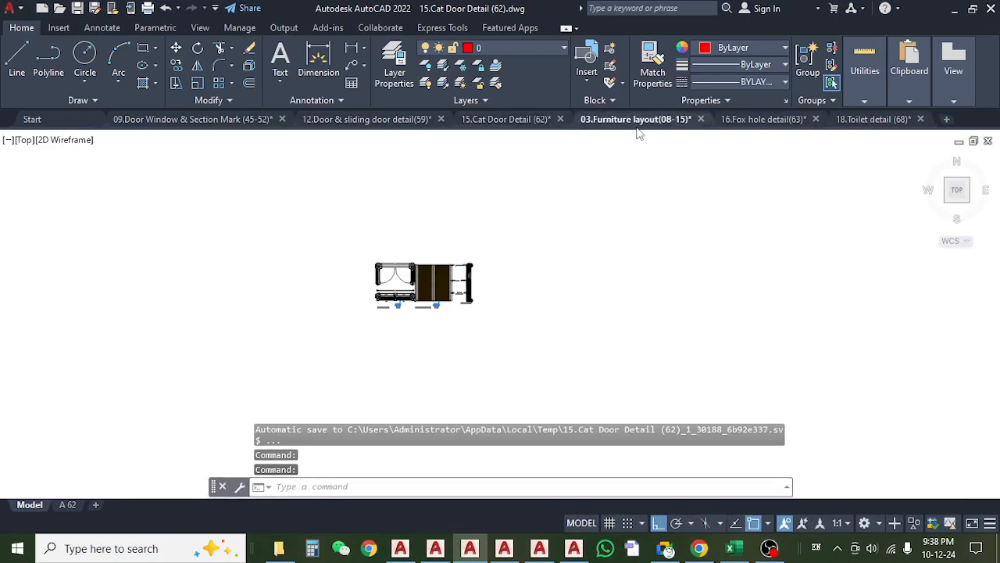
pyautogui.click(757, 118)
pyautogui.click(852, 123)
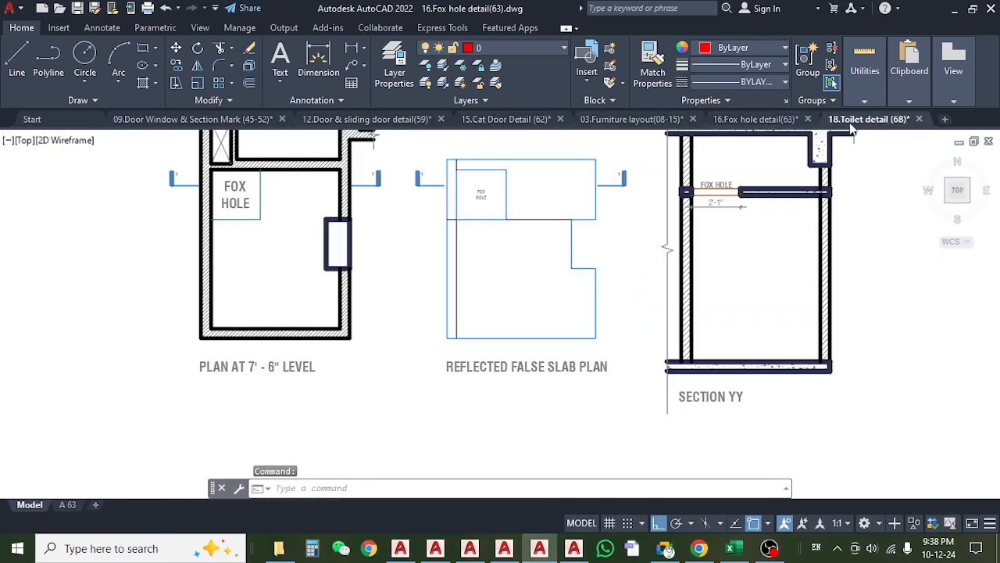
pyautogui.scroll(-4, 264, 195)
pyautogui.scroll(8, 264, 195)
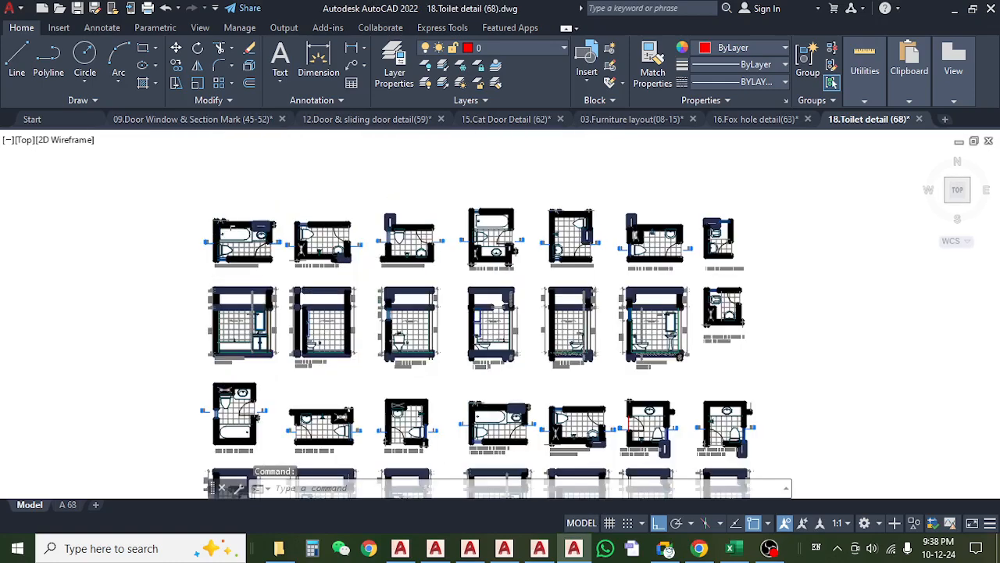
pyautogui.moveTo(297, 395); pyautogui.dragTo(289, 366)
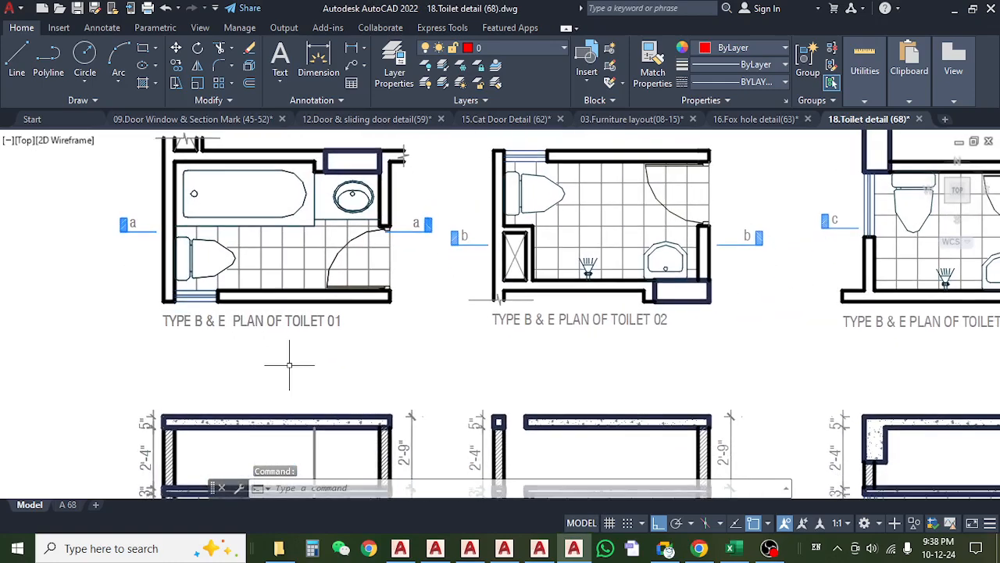
# Compare the Type B & E plans of Toilets 01, 02 and 03 with sections aa, bb and cc below them.
pyautogui.scroll(-2, 286, 337)
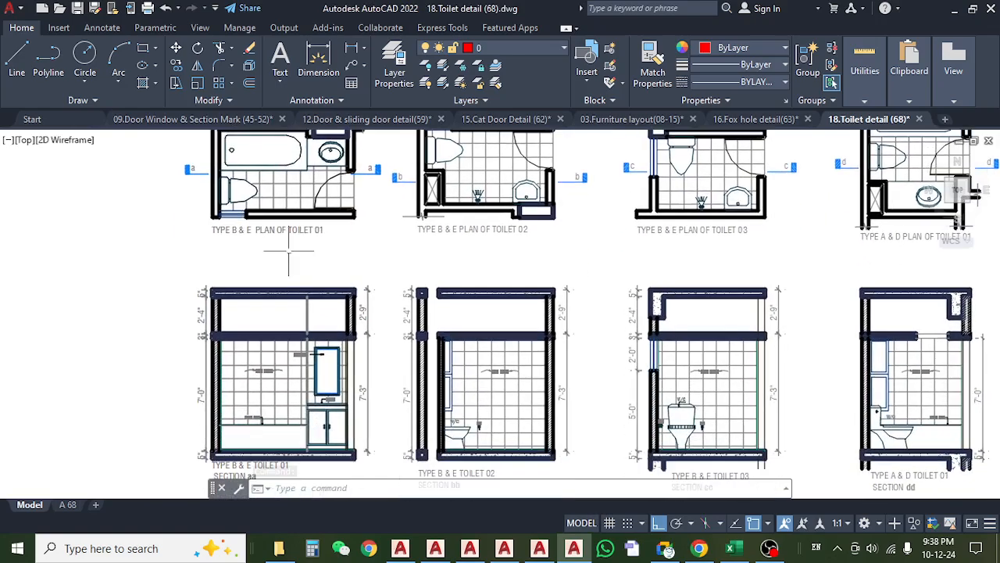
pyautogui.scroll(1, 276, 344)
pyautogui.scroll(5, 435, 323)
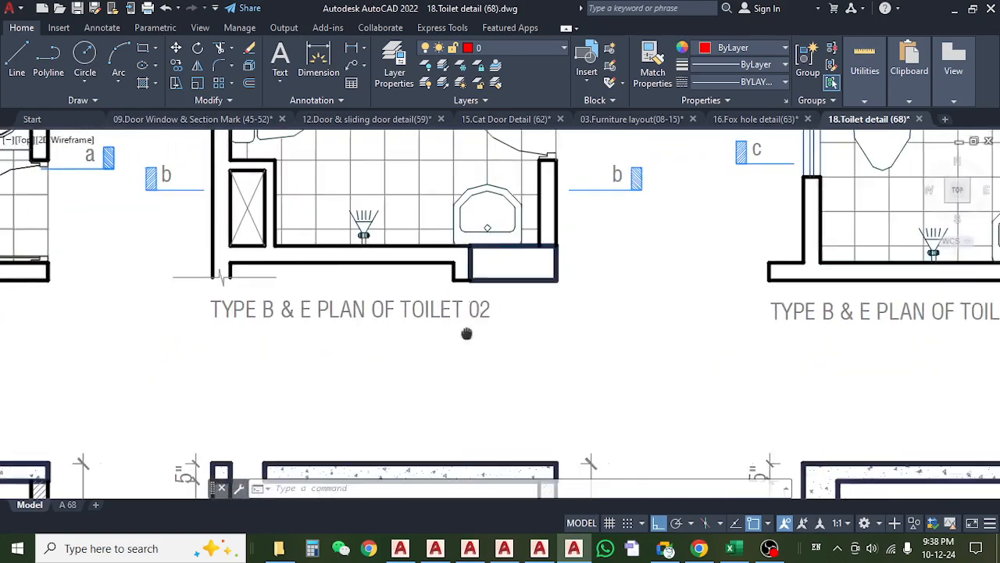
pyautogui.scroll(-2, 362, 338)
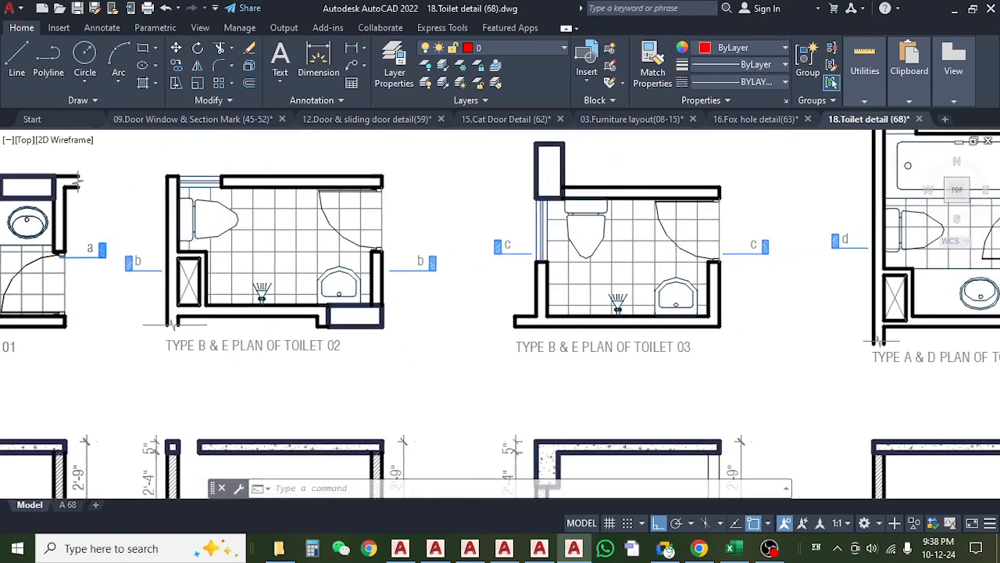
pyautogui.scroll(-2, 359, 336)
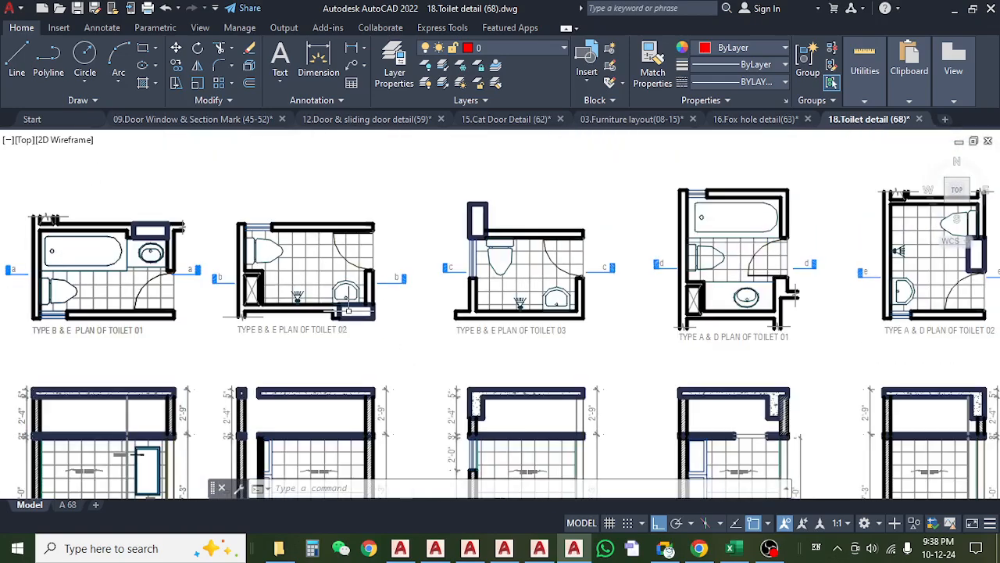
pyautogui.scroll(2, 329, 329)
pyautogui.moveTo(304, 241)
pyautogui.mouseDown()
pyautogui.moveTo(305, 230)
pyautogui.moveTo(322, 318)
pyautogui.moveTo(322, 216)
pyautogui.mouseUp()
pyautogui.scroll(-2, 321, 215)
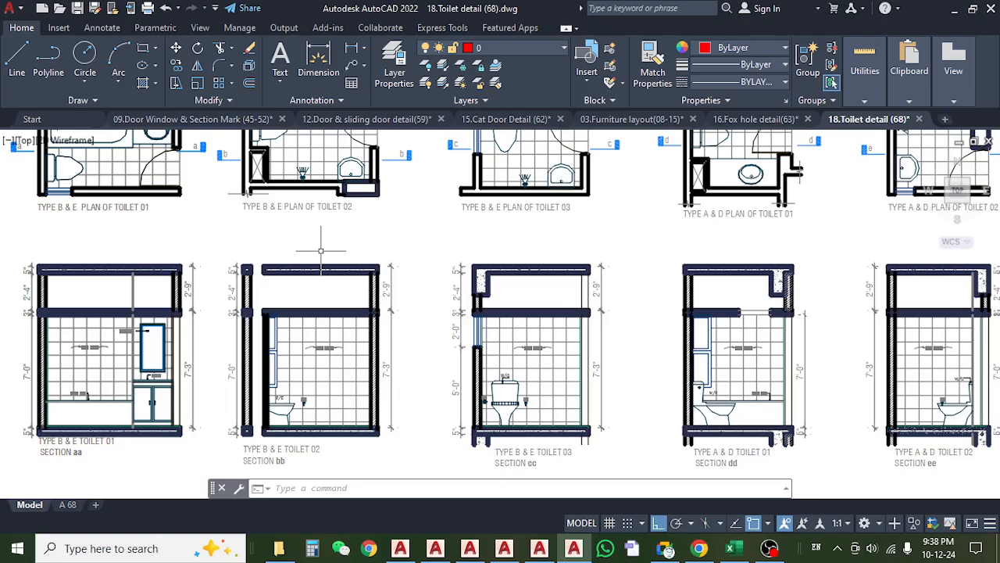
pyautogui.moveTo(321, 250)
pyautogui.mouseDown()
pyautogui.moveTo(325, 305)
pyautogui.moveTo(308, 251)
pyautogui.mouseUp()
pyautogui.moveTo(519, 226); pyautogui.dragTo(386, 318)
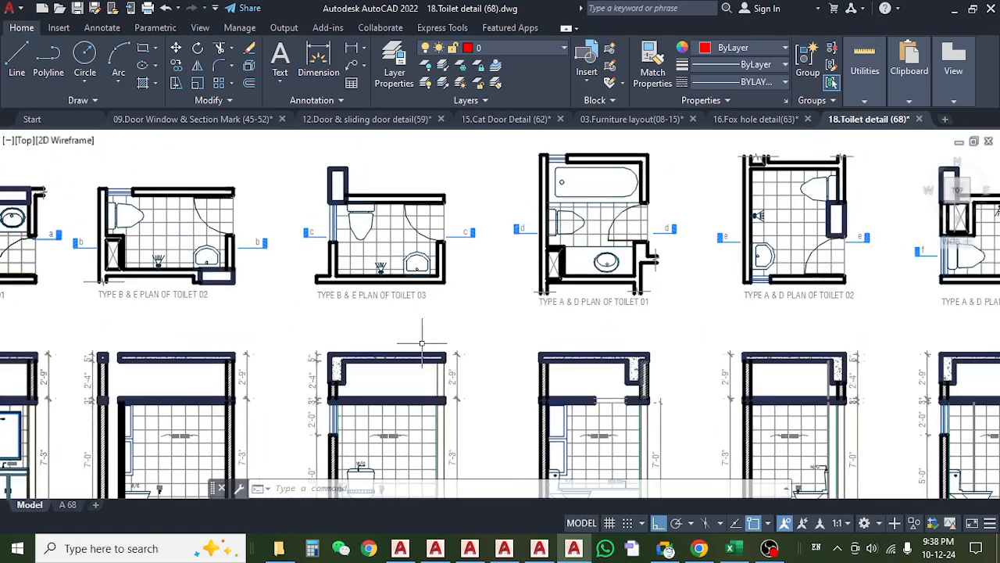
pyautogui.scroll(4, 395, 301)
pyautogui.scroll(-4, 401, 306)
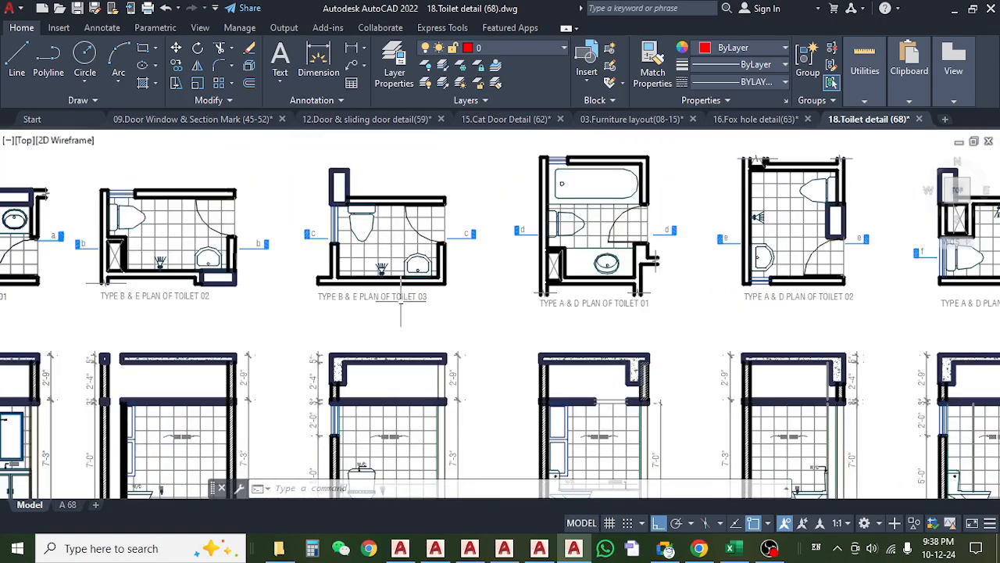
# Examine the Type A & D plans of Toilet 01 and Toilet 02 and the false slab levels in their sections.
pyautogui.moveTo(532, 312); pyautogui.dragTo(357, 327)
pyautogui.scroll(2, 494, 294)
pyautogui.moveTo(498, 299); pyautogui.dragTo(437, 323)
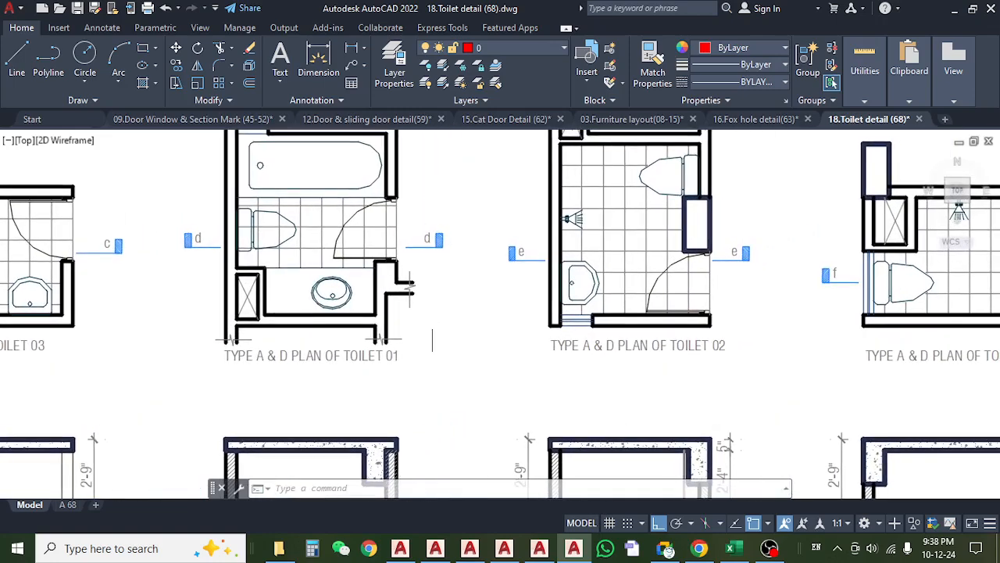
pyautogui.scroll(-5, 411, 355)
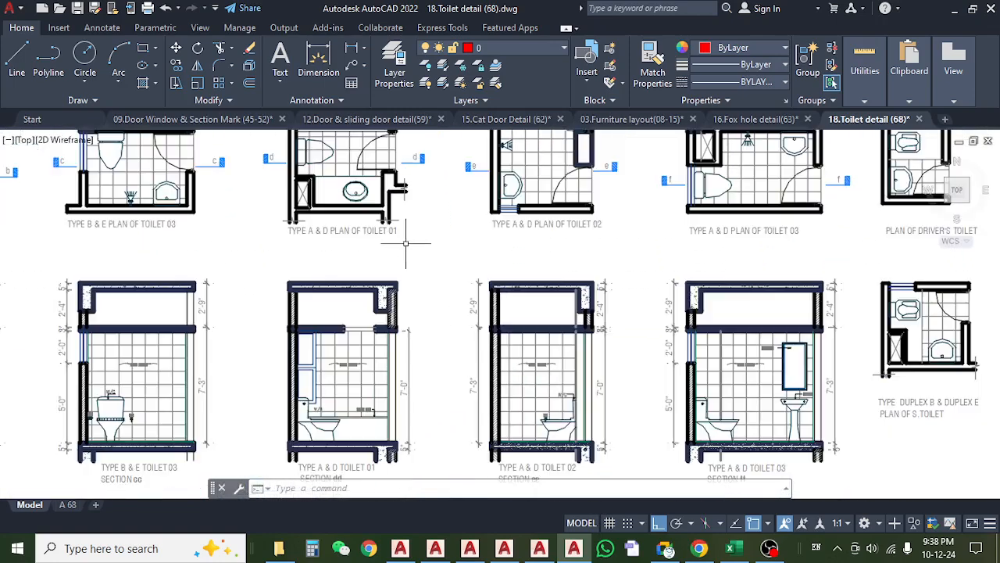
pyautogui.moveTo(467, 281); pyautogui.dragTo(404, 280)
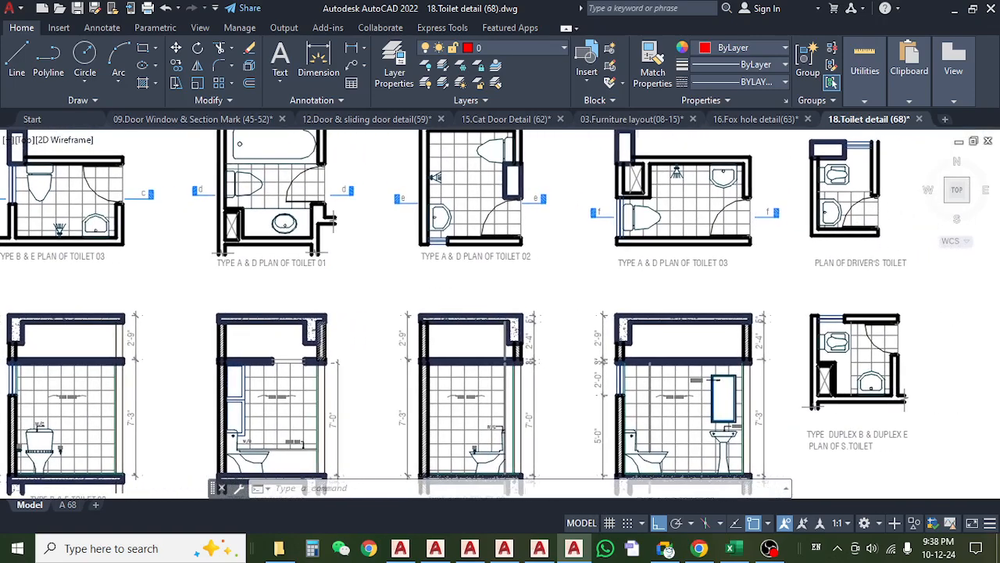
pyautogui.scroll(4, 331, 275)
pyautogui.scroll(-2, 449, 324)
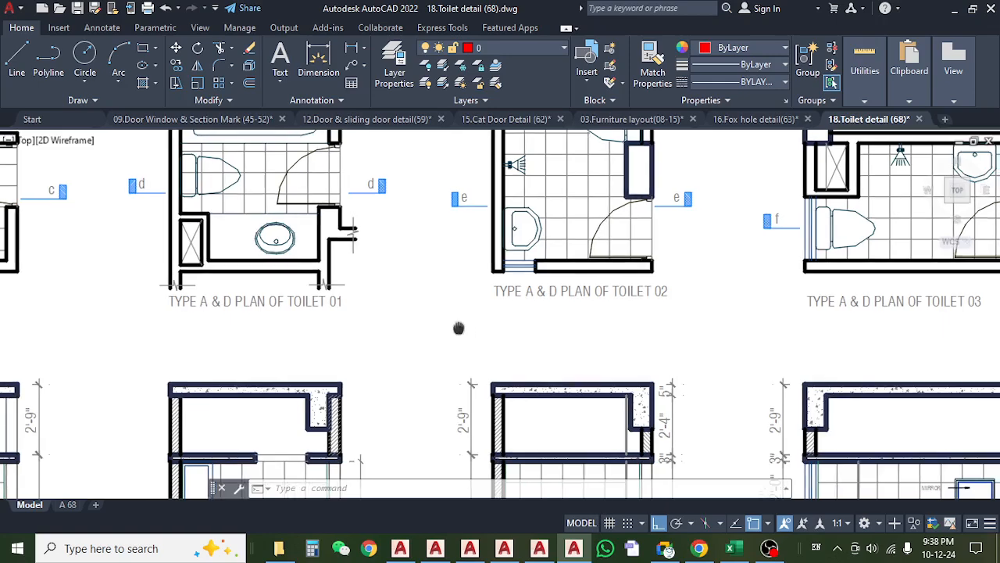
pyautogui.moveTo(458, 326)
pyautogui.mouseDown()
pyautogui.moveTo(310, 346)
pyautogui.moveTo(436, 349)
pyautogui.moveTo(421, 388)
pyautogui.moveTo(414, 206)
pyautogui.mouseUp()
pyautogui.scroll(-2, 361, 306)
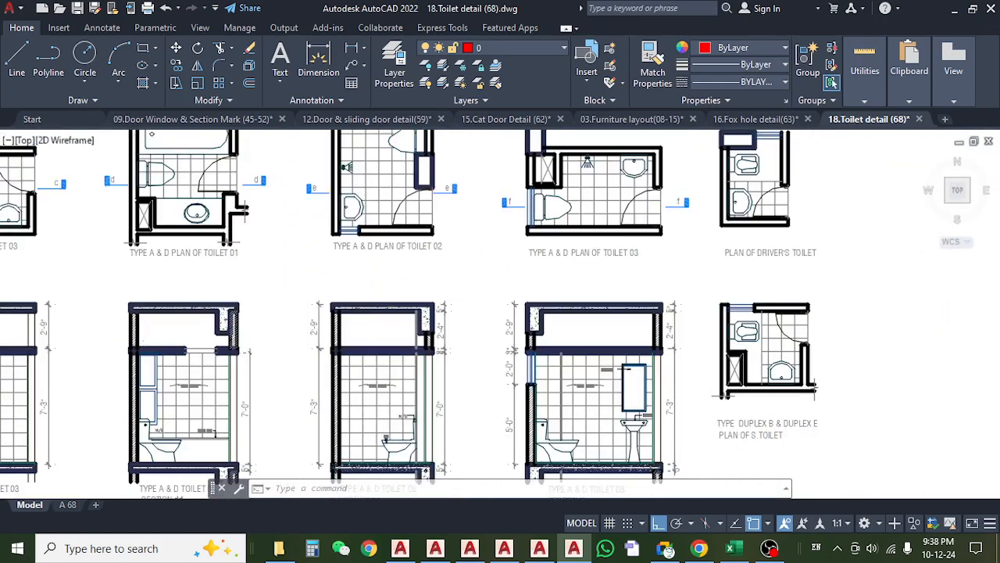
# Check the Type A & D Toilet 03 plan and the neighbouring driver's toilet plan.
pyautogui.scroll(-2, 445, 298)
pyautogui.moveTo(469, 293); pyautogui.dragTo(360, 330)
pyautogui.scroll(4, 453, 300)
pyautogui.scroll(-2, 454, 300)
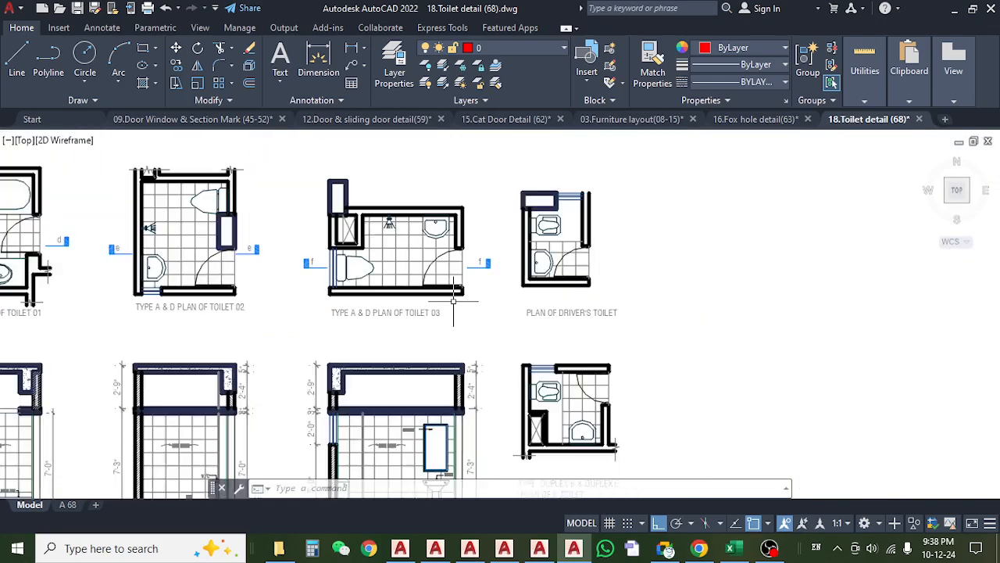
pyautogui.moveTo(545, 324)
pyautogui.mouseDown()
pyautogui.moveTo(583, 310)
pyautogui.moveTo(607, 277)
pyautogui.mouseUp()
pyautogui.scroll(-3, 608, 277)
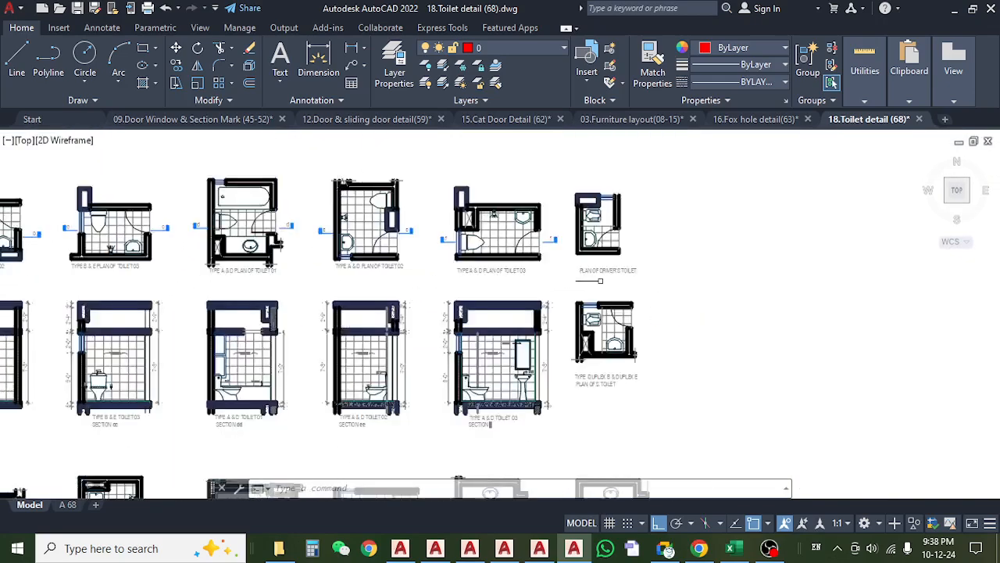
# Inspect the Type C Toilet 01 plan and its section gg in the lower row of toilet details.
pyautogui.moveTo(100, 447); pyautogui.dragTo(200, 328)
pyautogui.scroll(6, 200, 328)
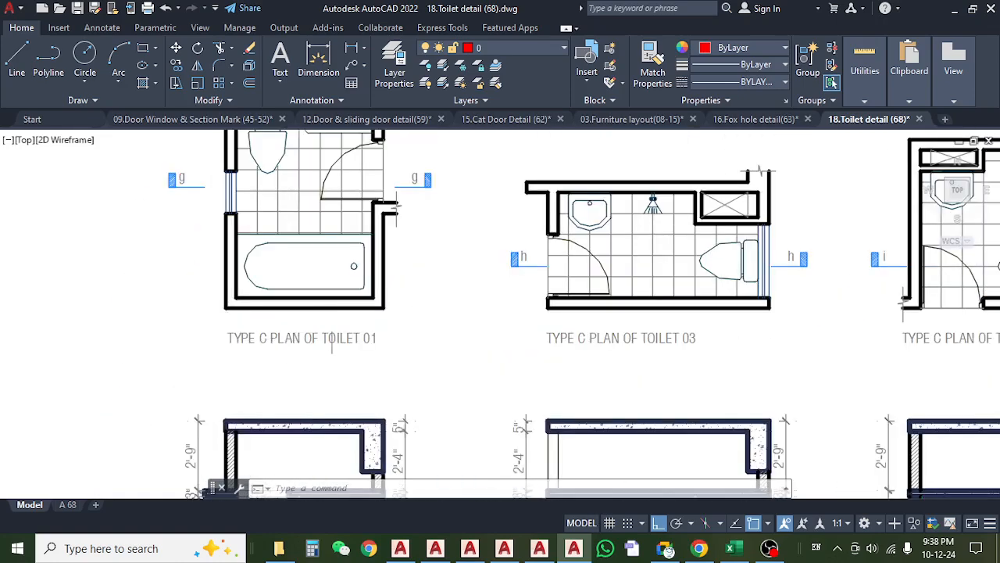
pyautogui.moveTo(408, 259); pyautogui.dragTo(376, 296)
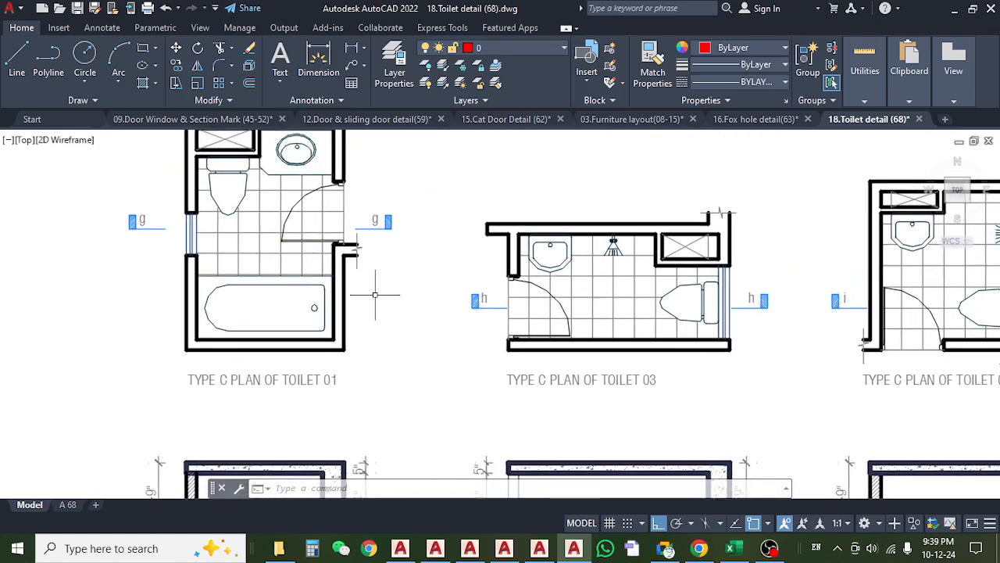
pyautogui.scroll(-3, 375, 296)
pyautogui.moveTo(390, 329); pyautogui.dragTo(295, 332)
pyautogui.moveTo(279, 362); pyautogui.dragTo(287, 293)
pyautogui.moveTo(419, 273)
pyautogui.mouseDown()
pyautogui.moveTo(317, 303)
pyautogui.moveTo(308, 251)
pyautogui.mouseUp()
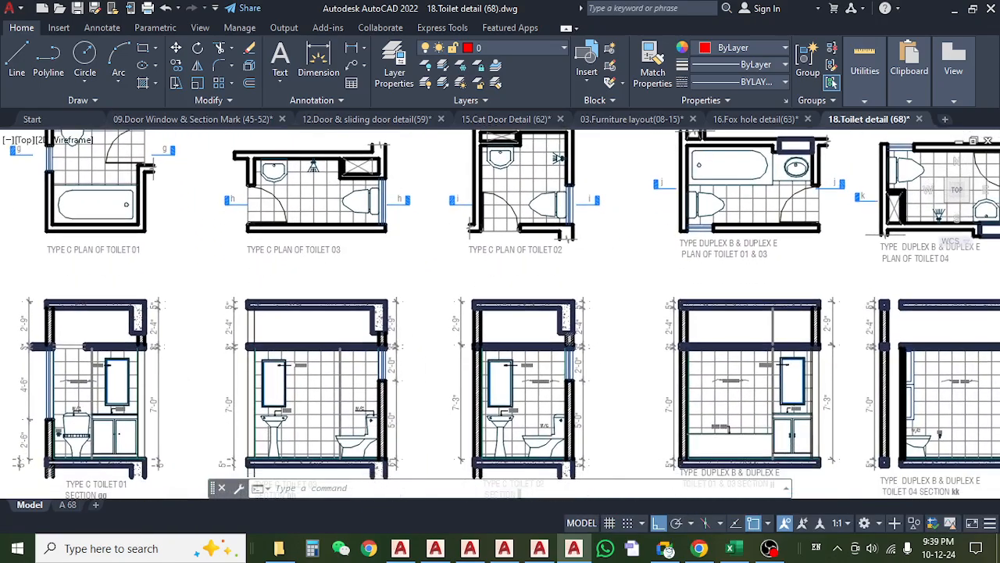
# Examine the door opening in the Type C plan of Toilet 03.
pyautogui.moveTo(291, 348)
pyautogui.mouseDown()
pyautogui.moveTo(299, 257)
pyautogui.moveTo(303, 416)
pyautogui.mouseUp()
pyautogui.scroll(5, 307, 416)
pyautogui.scroll(-5, 308, 418)
pyautogui.scroll(5, 263, 226)
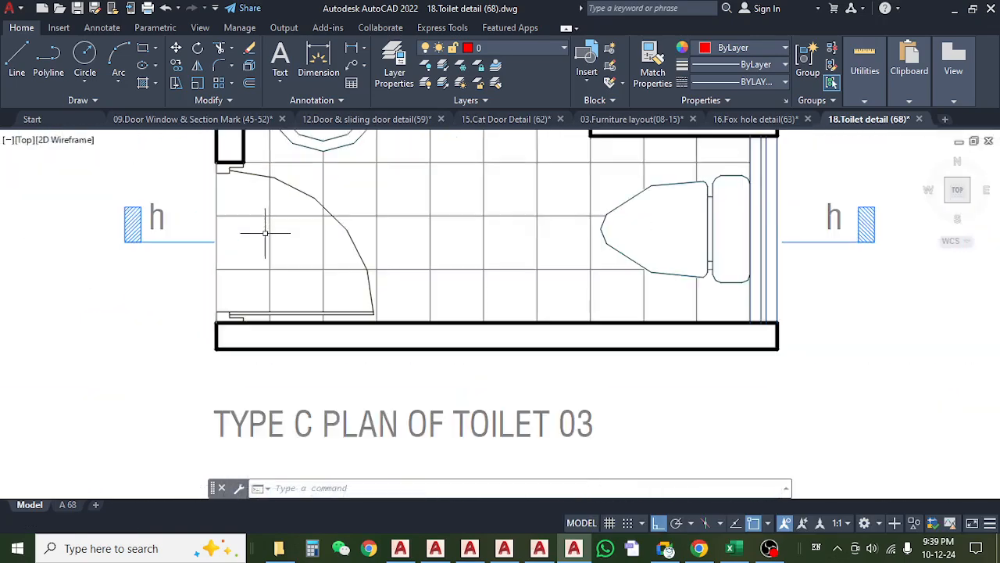
pyautogui.scroll(-5, 276, 266)
pyautogui.moveTo(446, 369); pyautogui.dragTo(339, 347)
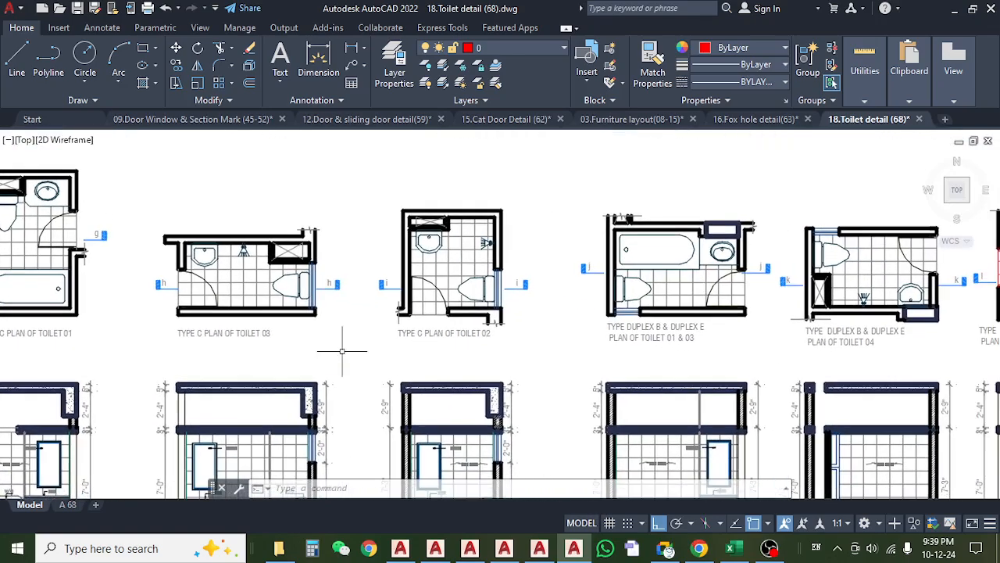
# Study the Type C Toilet 02 plan and section, and compare them with the toilet details in the row above.
pyautogui.scroll(3, 469, 339)
pyautogui.moveTo(418, 399)
pyautogui.mouseDown()
pyautogui.moveTo(408, 249)
pyautogui.moveTo(407, 290)
pyautogui.moveTo(402, 258)
pyautogui.moveTo(374, 313)
pyautogui.mouseUp()
pyautogui.scroll(-3, 408, 249)
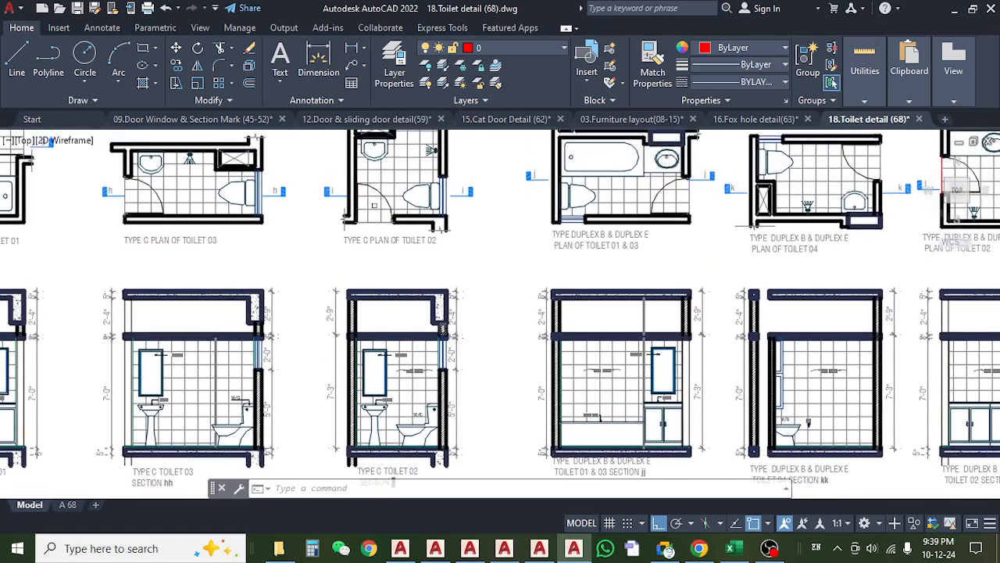
pyautogui.scroll(2, 389, 288)
pyautogui.scroll(-2, 389, 288)
pyautogui.scroll(2, 389, 288)
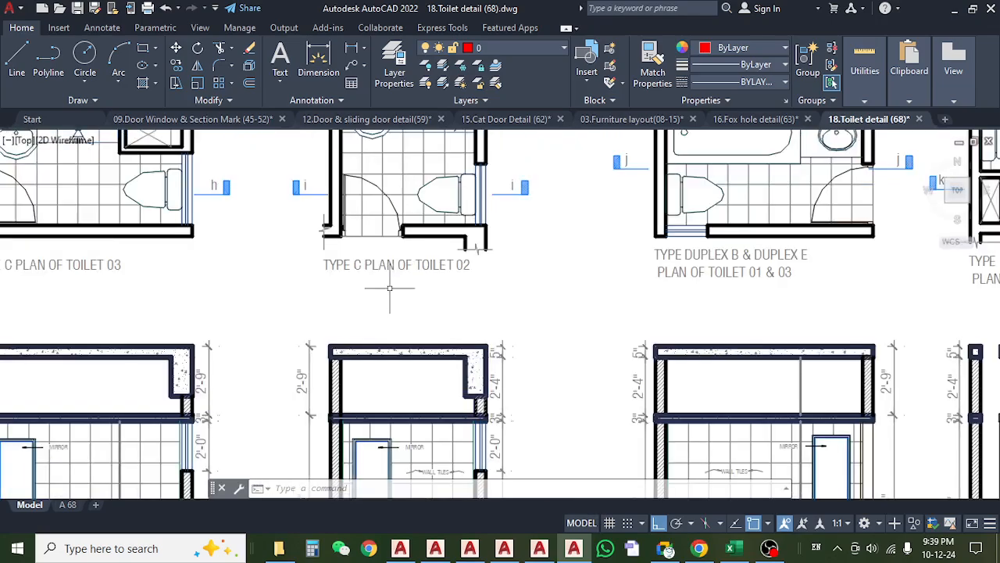
pyautogui.scroll(-2, 390, 289)
pyautogui.moveTo(390, 213); pyautogui.dragTo(382, 421)
pyautogui.scroll(-2, 375, 296)
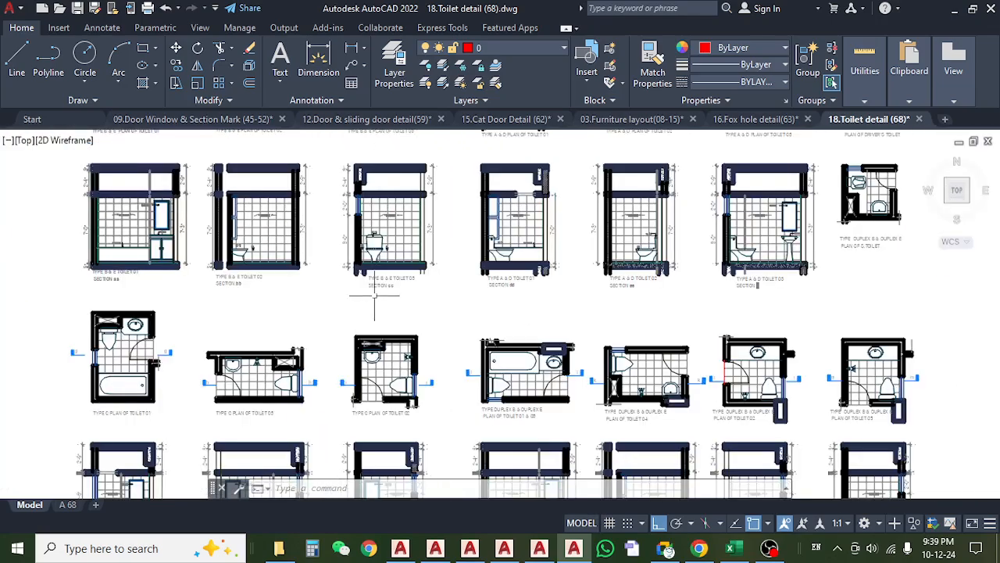
pyautogui.scroll(3, 378, 196)
pyautogui.scroll(-4, 378, 198)
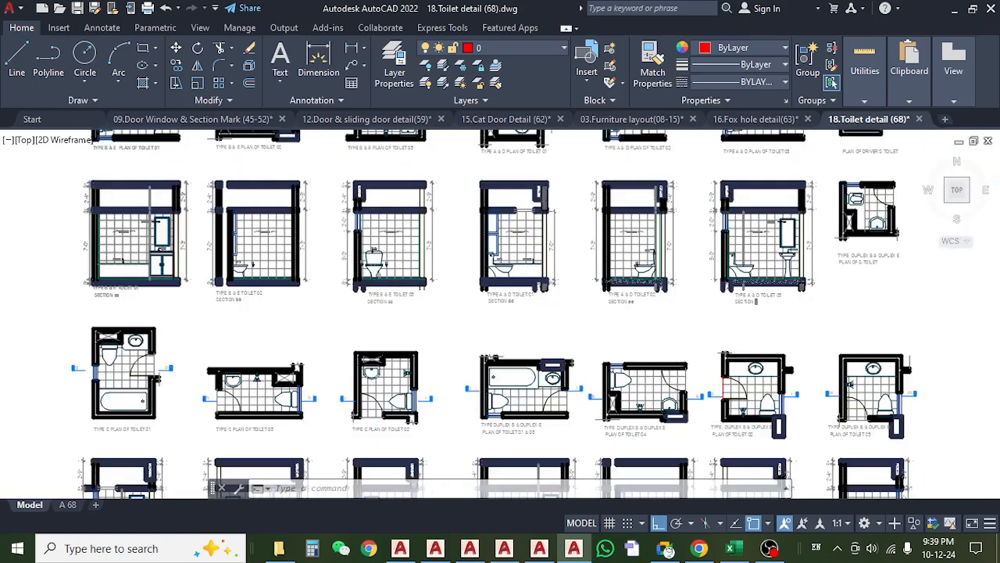
pyautogui.moveTo(398, 384); pyautogui.dragTo(372, 280)
pyautogui.scroll(4, 372, 336)
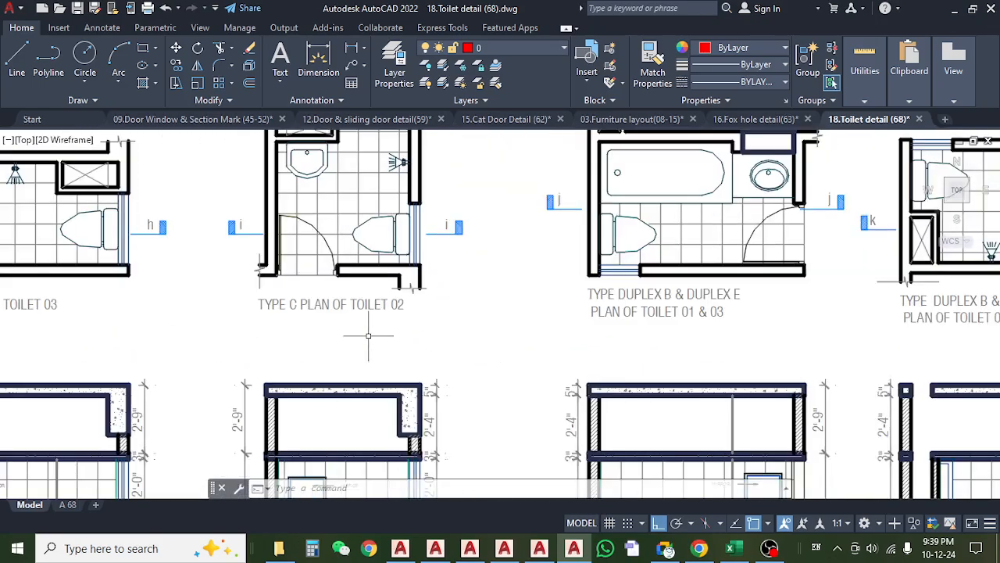
# Inspect the Duplex B & Duplex E plan of Toilet 01 & 03 together with its section jj.
pyautogui.scroll(-4, 374, 337)
pyautogui.moveTo(496, 362)
pyautogui.mouseDown()
pyautogui.moveTo(400, 338)
pyautogui.moveTo(398, 326)
pyautogui.mouseUp()
pyautogui.scroll(2, 418, 310)
pyautogui.scroll(6, 365, 286)
pyautogui.scroll(-4, 365, 286)
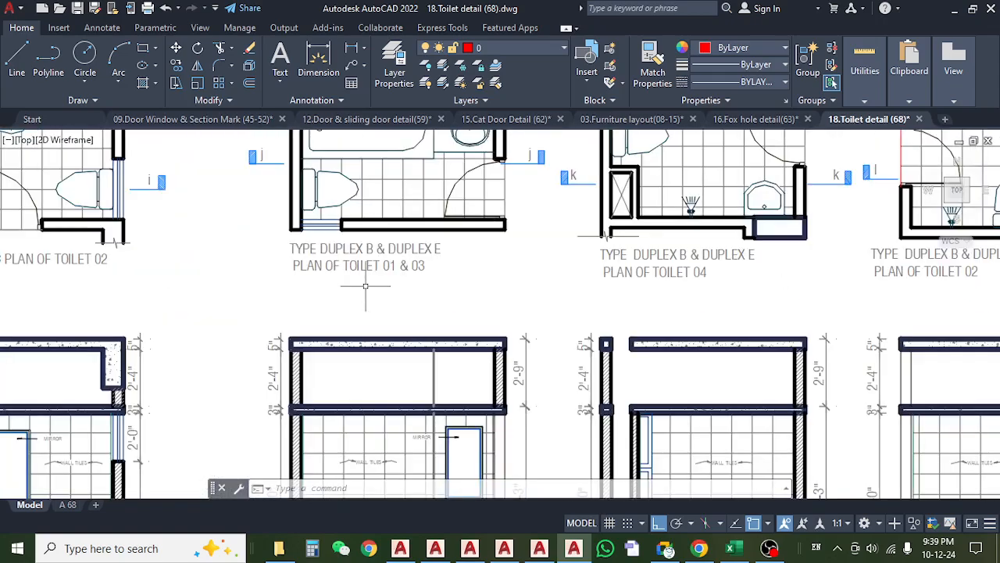
pyautogui.moveTo(365, 286)
pyautogui.mouseDown()
pyautogui.moveTo(371, 350)
pyautogui.moveTo(374, 213)
pyautogui.mouseUp()
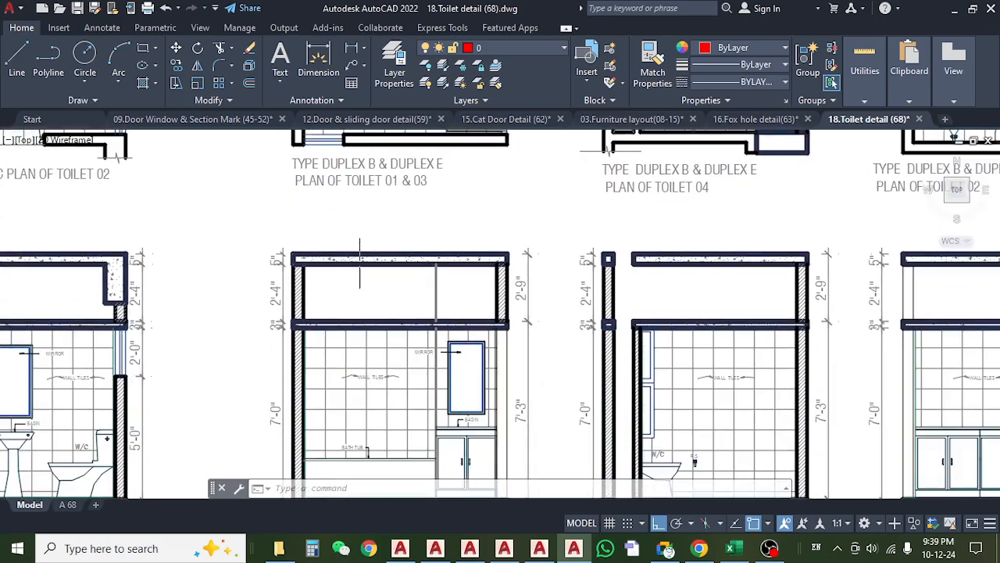
pyautogui.scroll(-4, 358, 288)
pyautogui.scroll(6, 468, 264)
pyautogui.scroll(-8, 458, 268)
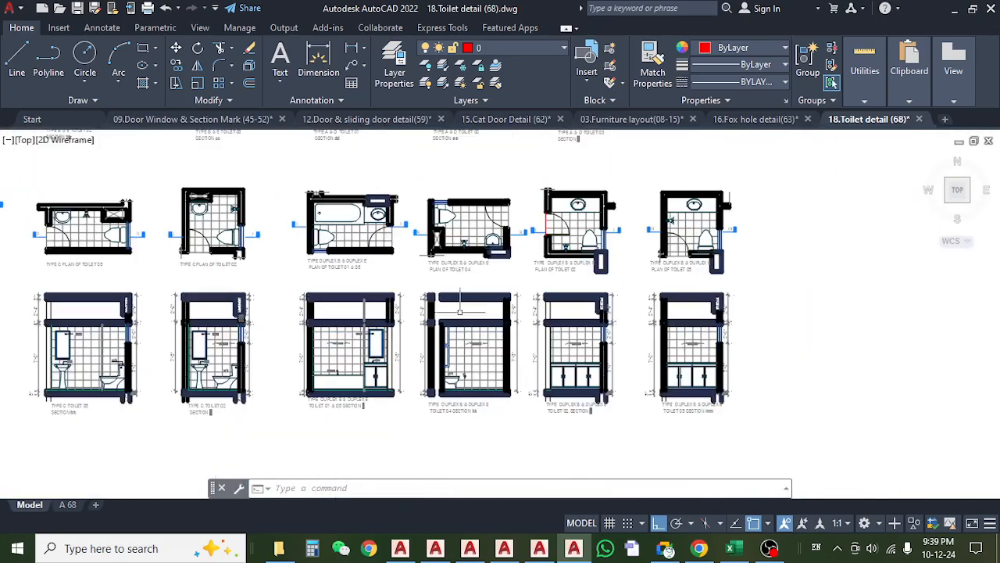
# Examine the Duplex B & Duplex E sections of Toilet 04, Toilet 02 and Toilet 05, including their false slab levels.
pyautogui.scroll(3, 469, 297)
pyautogui.scroll(2, 479, 334)
pyautogui.moveTo(480, 336)
pyautogui.mouseDown()
pyautogui.moveTo(412, 175)
pyautogui.moveTo(418, 234)
pyautogui.mouseUp()
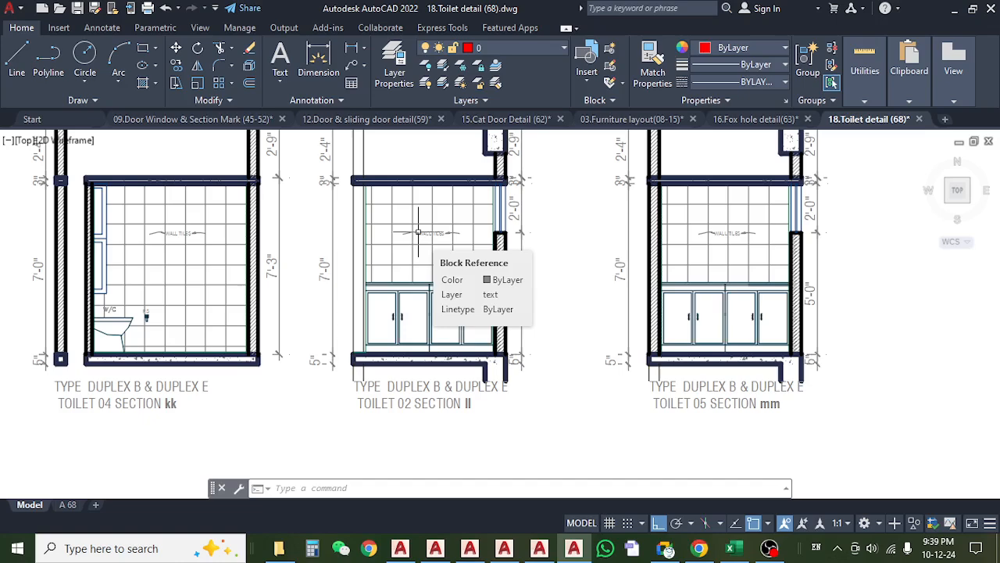
pyautogui.moveTo(418, 233); pyautogui.dragTo(410, 313)
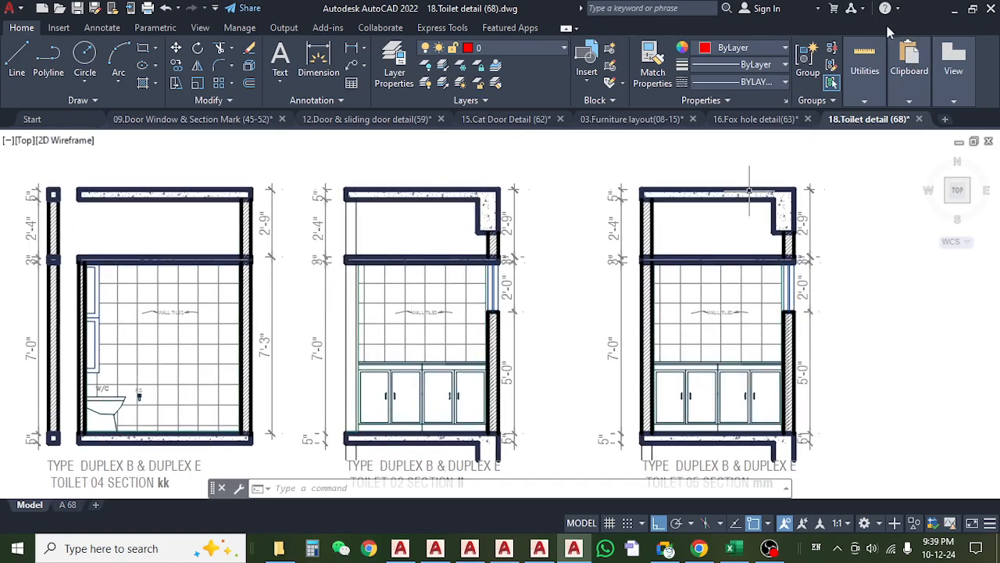
pyautogui.moveTo(678, 226); pyautogui.dragTo(544, 217)
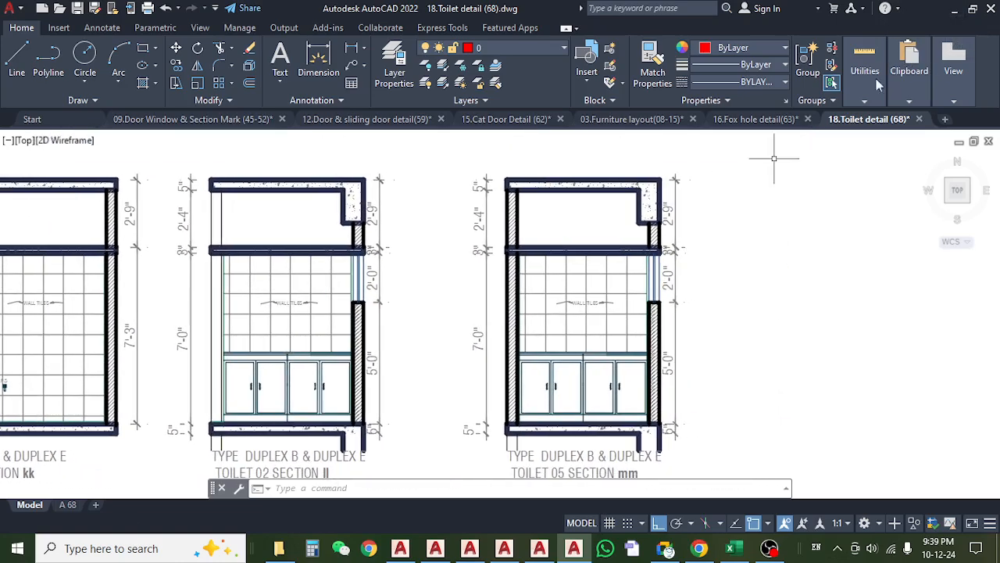
# Switch to the 09.Door Window & Section Mark (45-52) drawing and review the floor plan around Toilet 03, Bed 03 and the stairs.
pyautogui.click(952, 11)
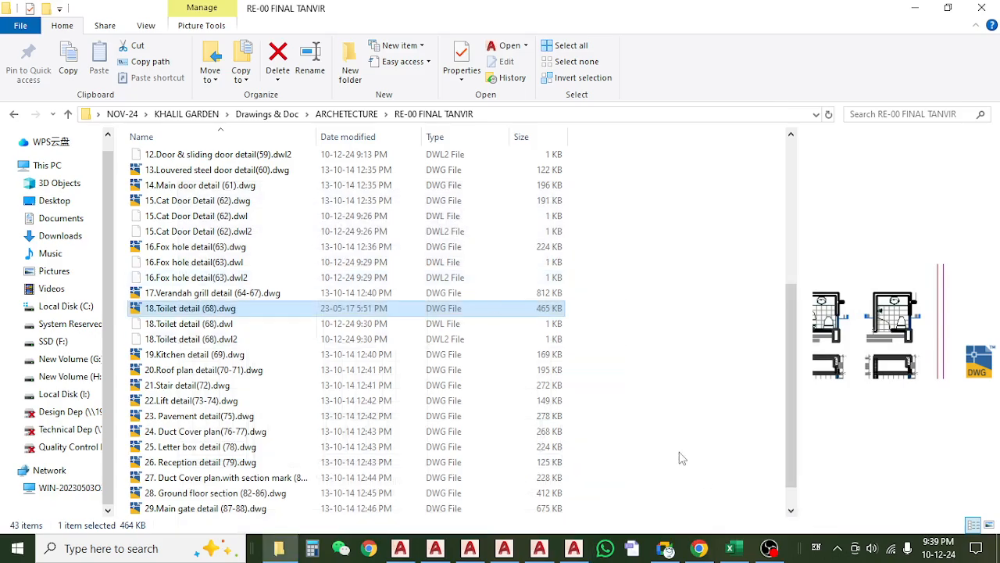
pyautogui.click(574, 548)
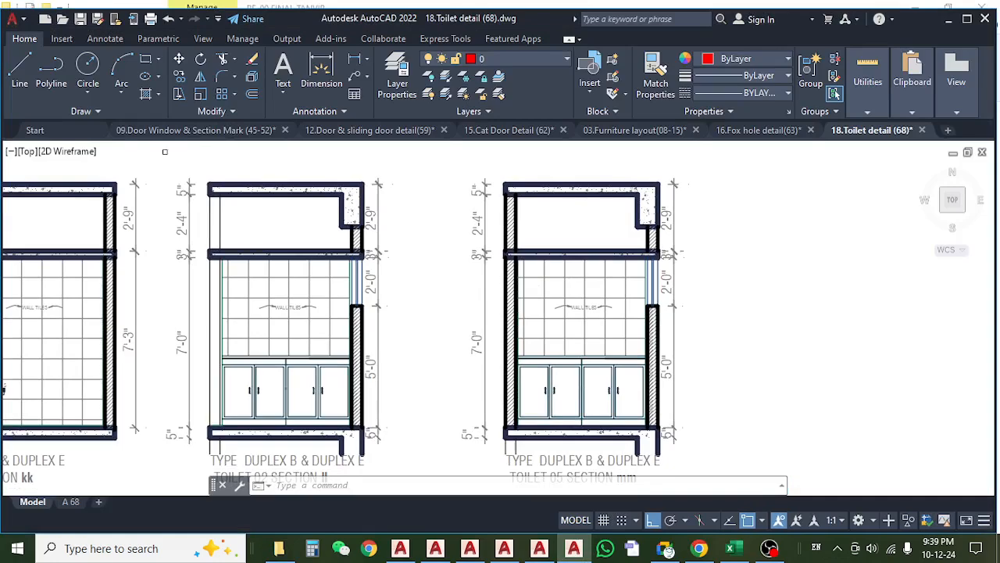
pyautogui.click(137, 130)
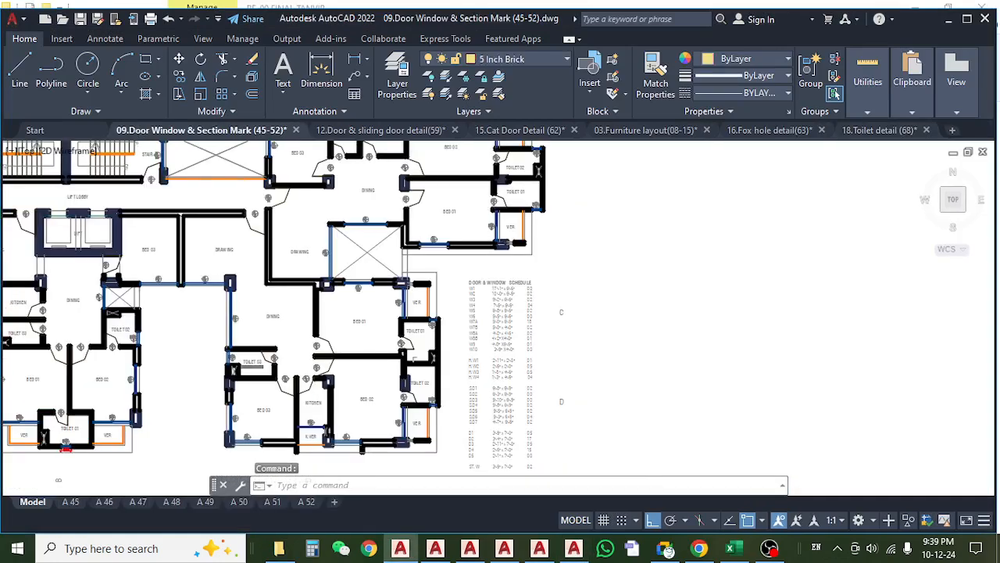
pyautogui.scroll(-5, 404, 376)
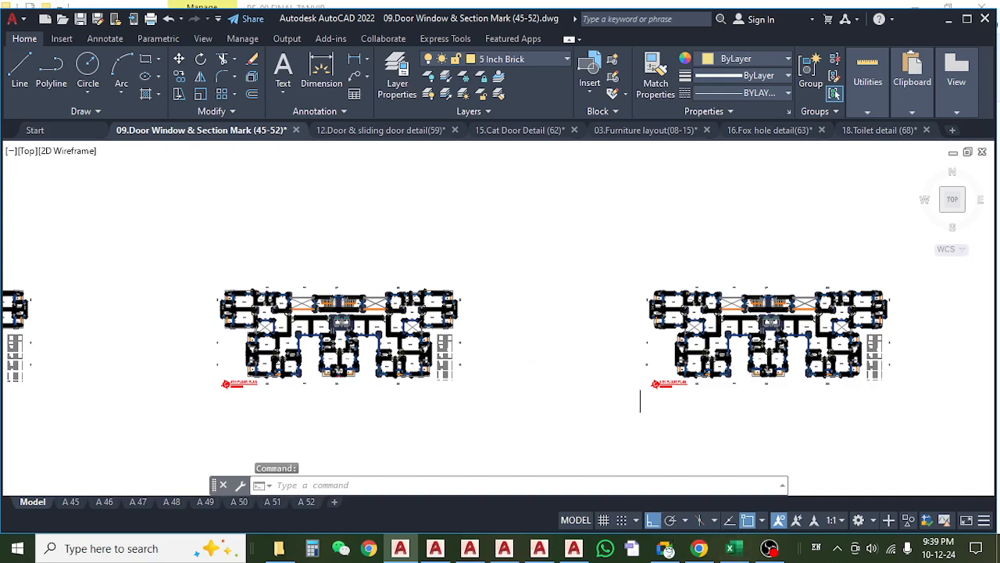
pyautogui.moveTo(640, 401); pyautogui.dragTo(394, 417)
pyautogui.scroll(6, 578, 341)
pyautogui.moveTo(193, 337); pyautogui.dragTo(192, 334)
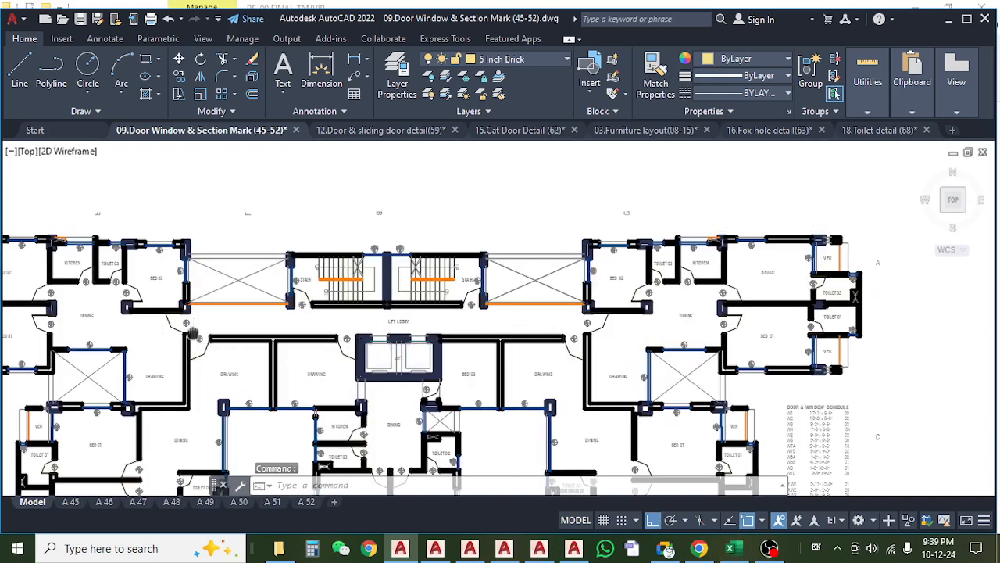
pyautogui.scroll(4, 383, 305)
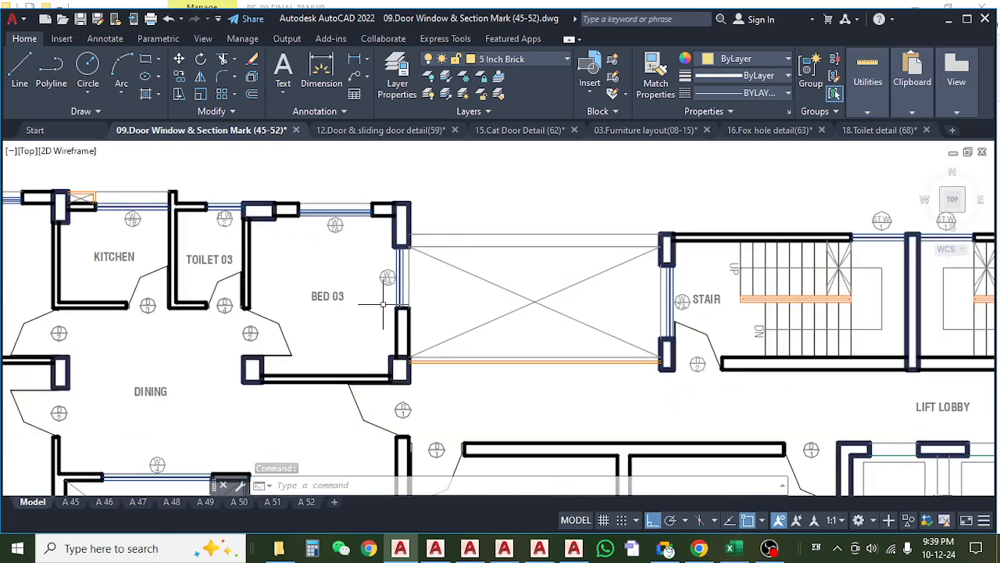
pyautogui.scroll(-4, 403, 366)
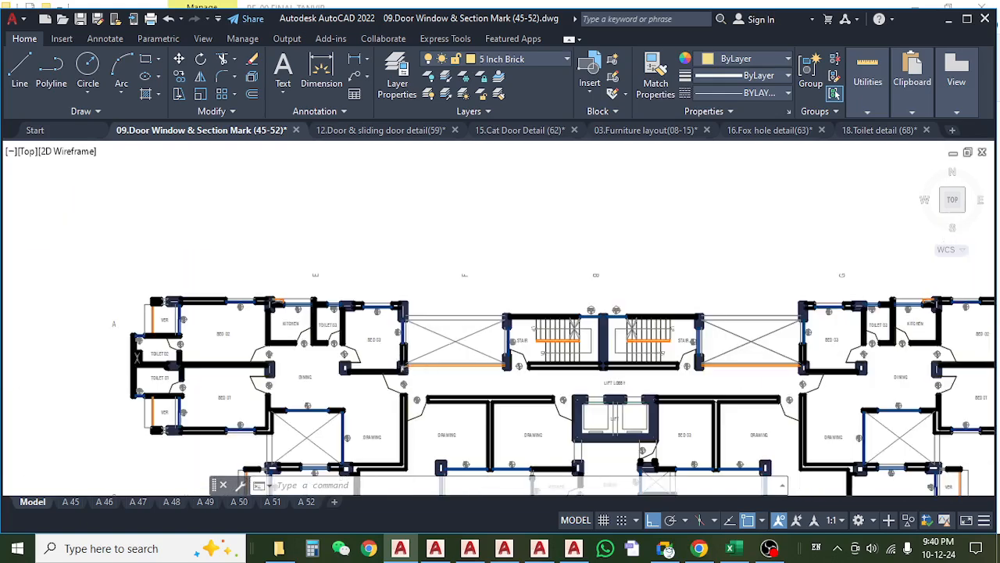
pyautogui.moveTo(454, 410); pyautogui.dragTo(466, 317)
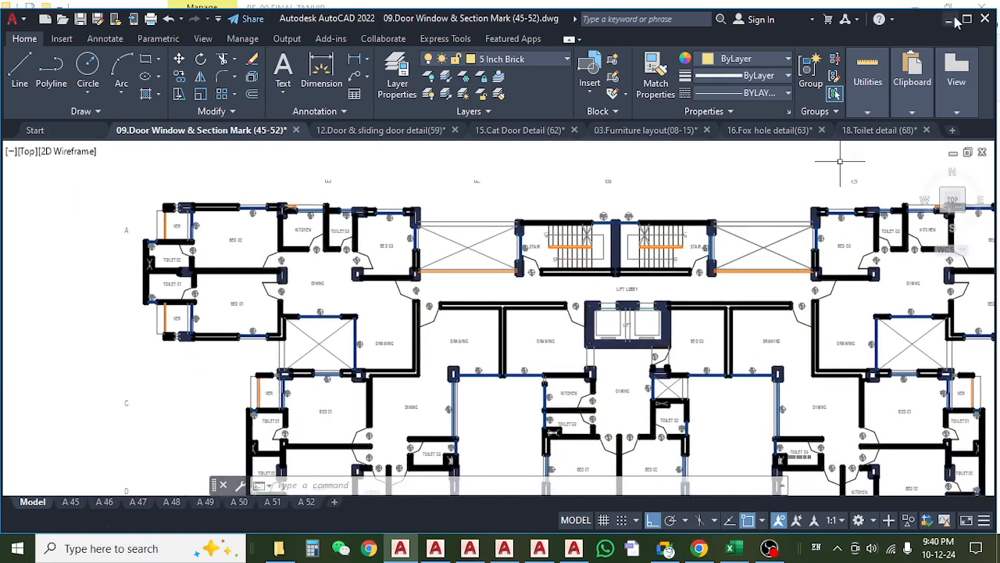
pyautogui.click(968, 20)
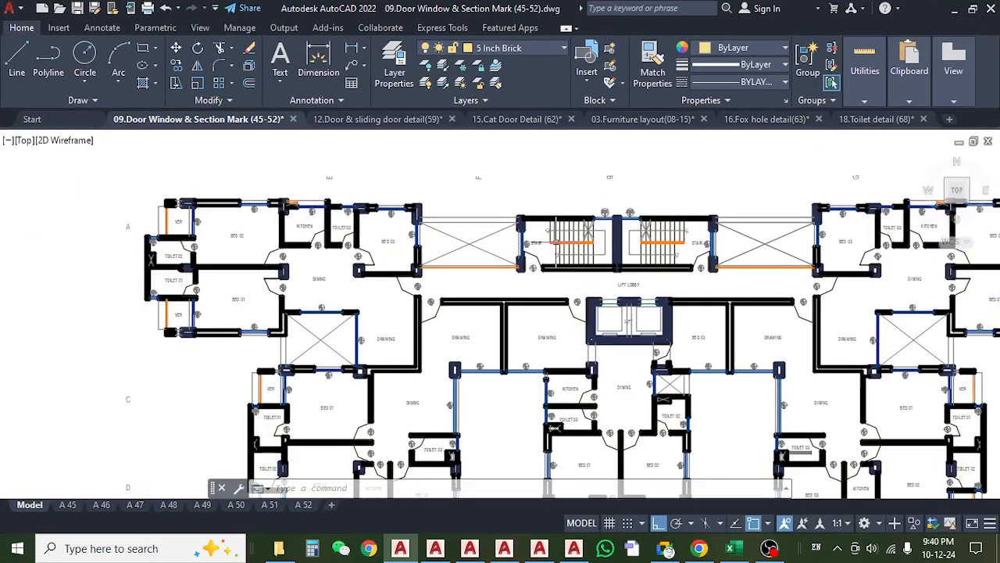
# Switch to the Excel Wood sheet and check the length, width and height of the Cat Door Frame entry for the 1st Floor.
pyautogui.click(727, 547)
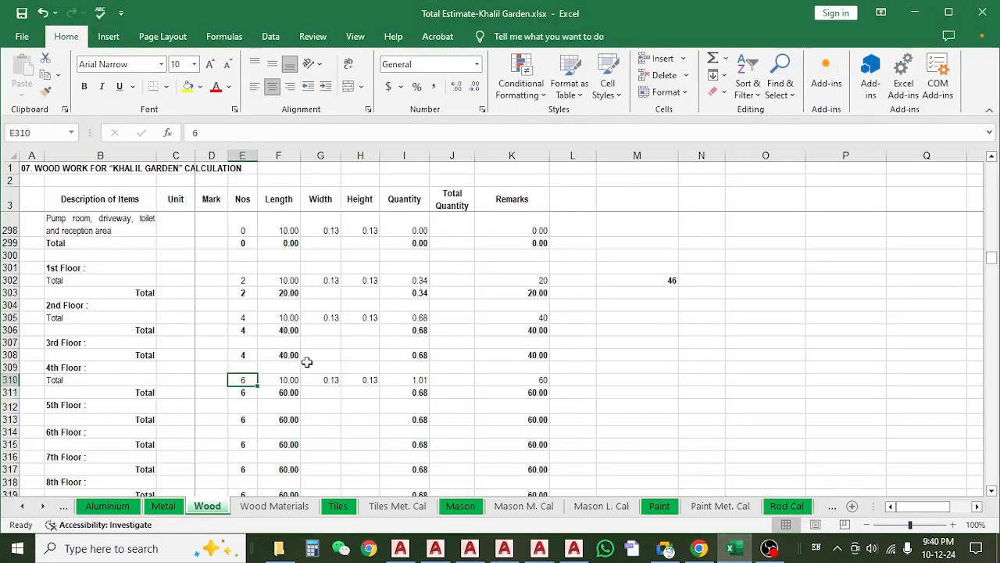
pyautogui.scroll(1, 307, 361)
pyautogui.scroll(1, 229, 343)
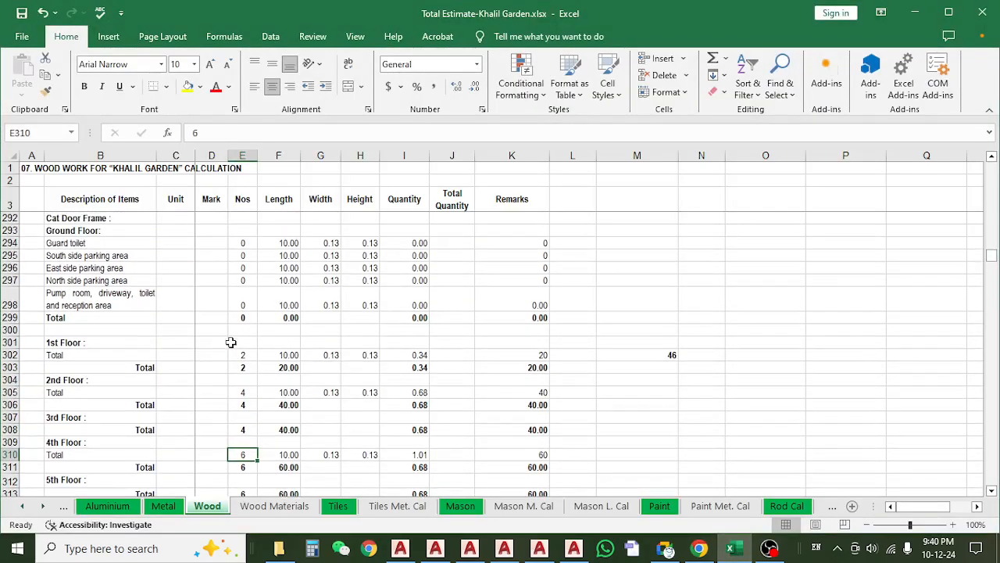
pyautogui.click(290, 355)
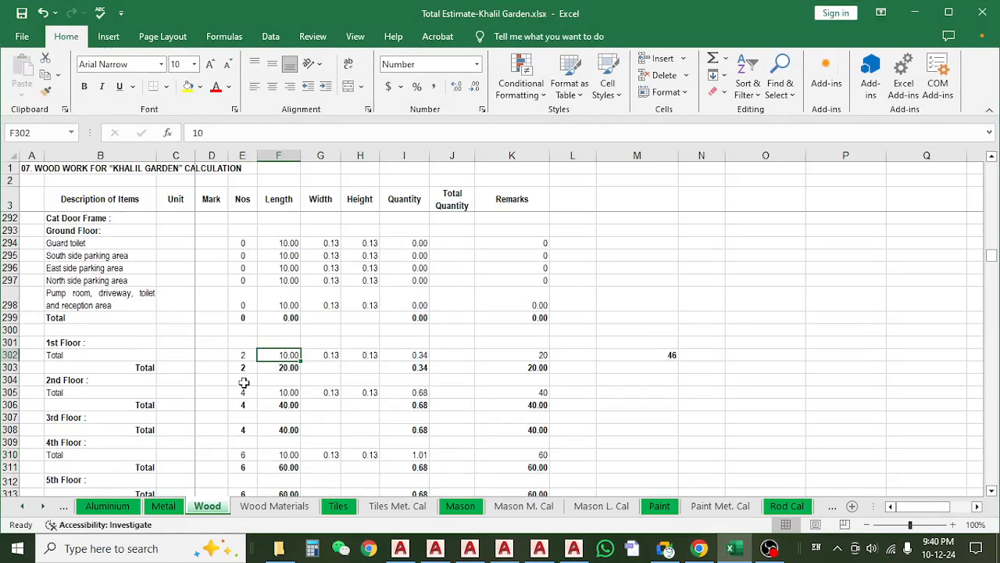
pyautogui.click(327, 356)
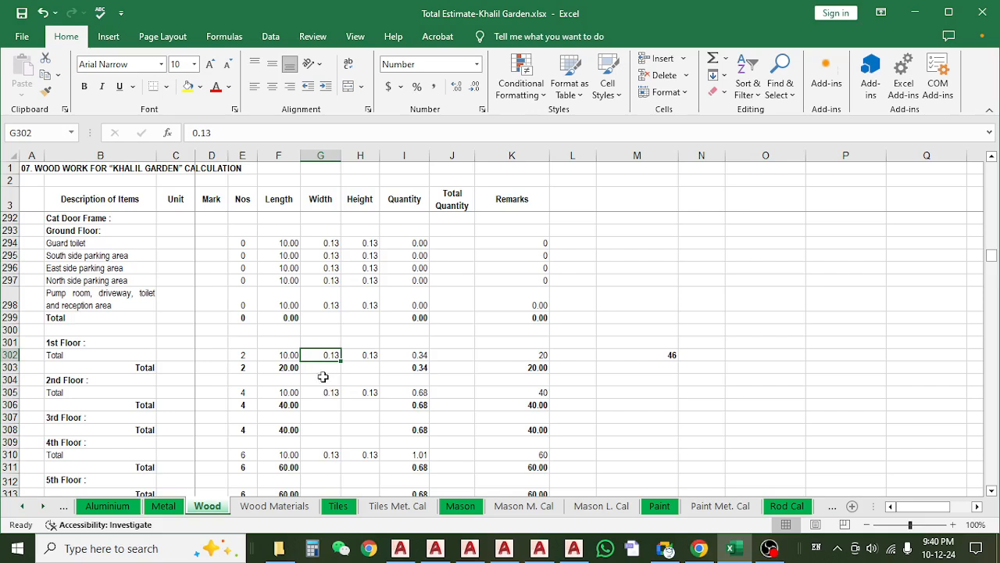
pyautogui.click(369, 355)
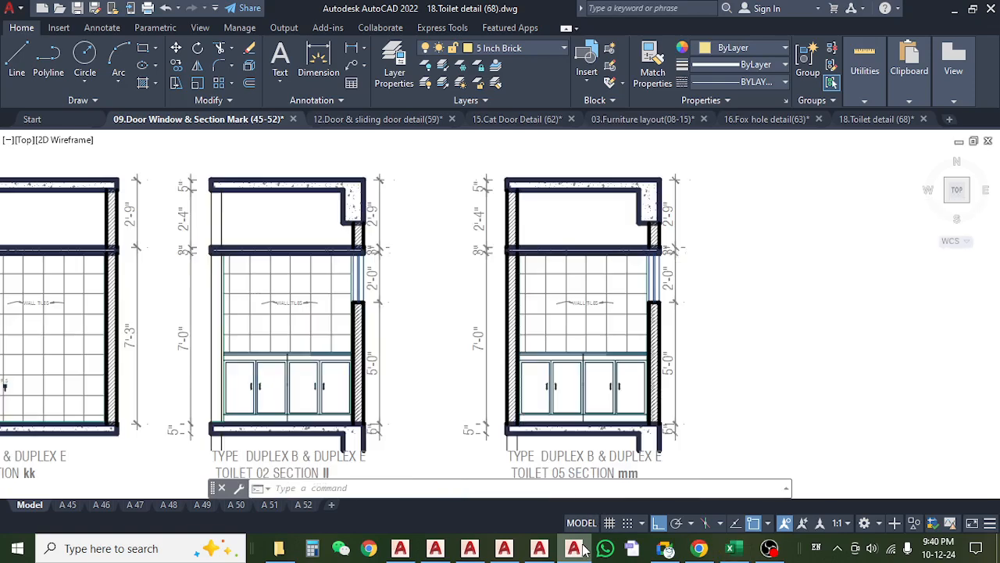
# Switch to AutoCAD's 15.Cat Door Detail (62) drawing and inspect the wooden sticks and gap in the cat door elevation and section CD : 01.
pyautogui.click(574, 548)
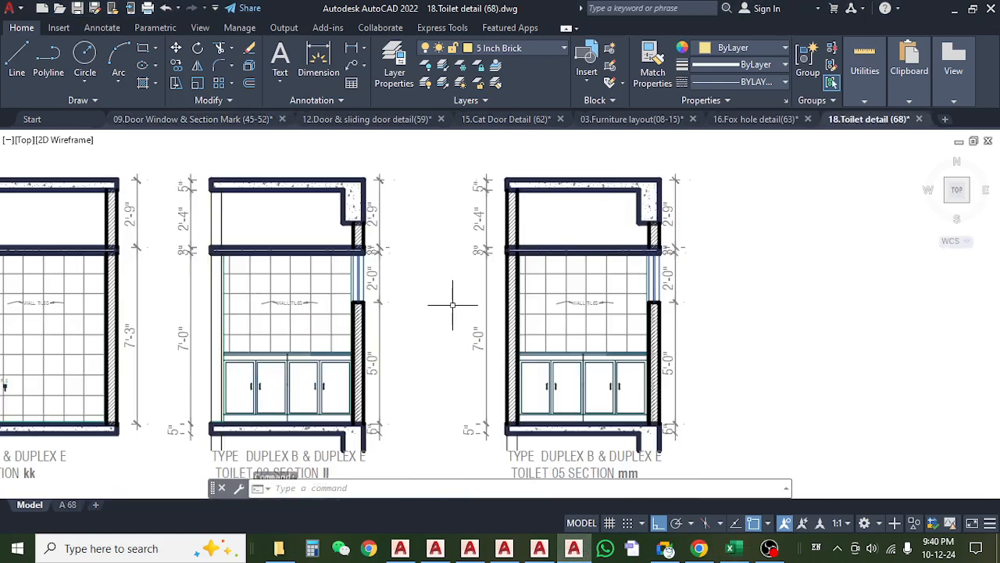
pyautogui.click(484, 119)
pyautogui.scroll(5, 384, 319)
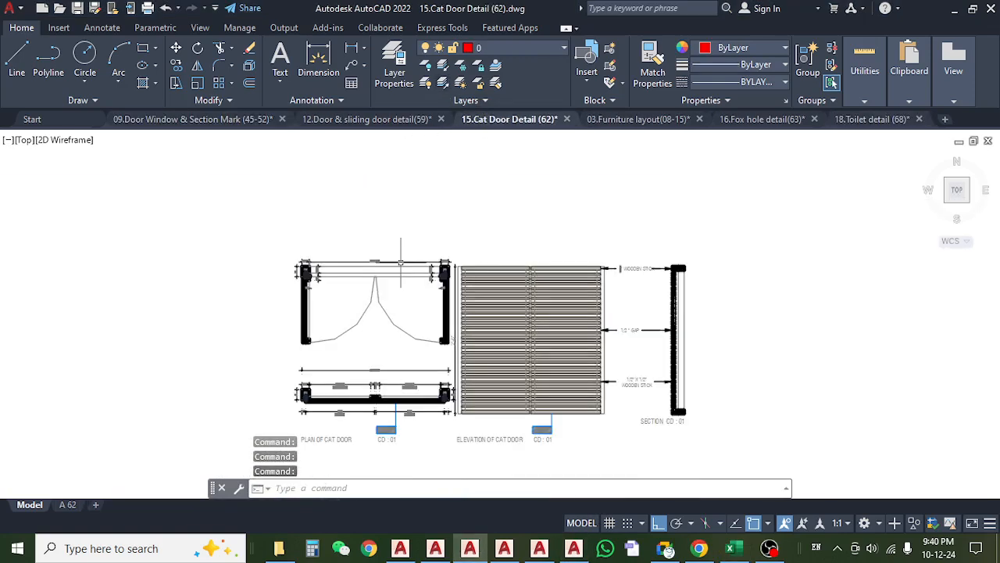
pyautogui.scroll(4, 367, 315)
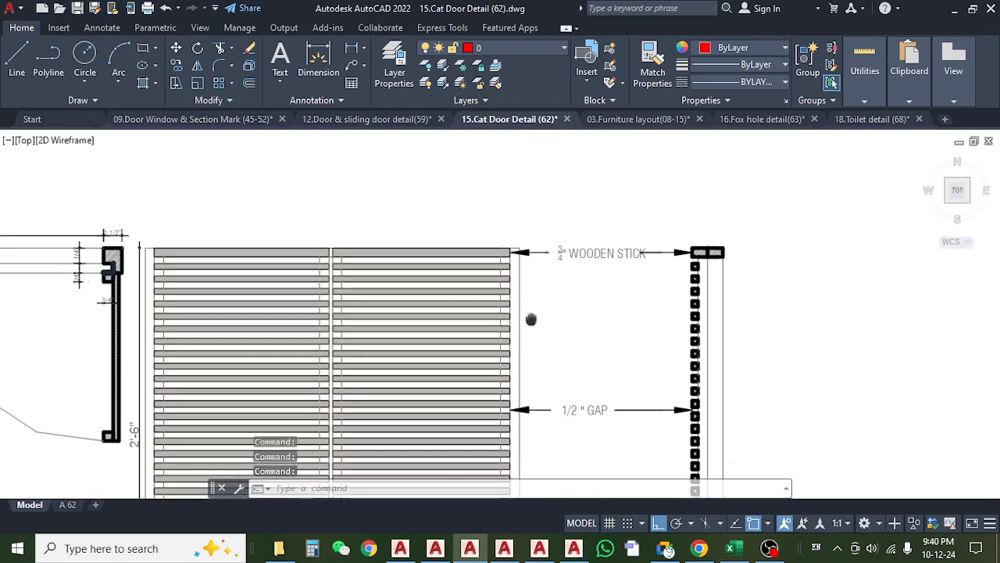
pyautogui.scroll(-5, 576, 311)
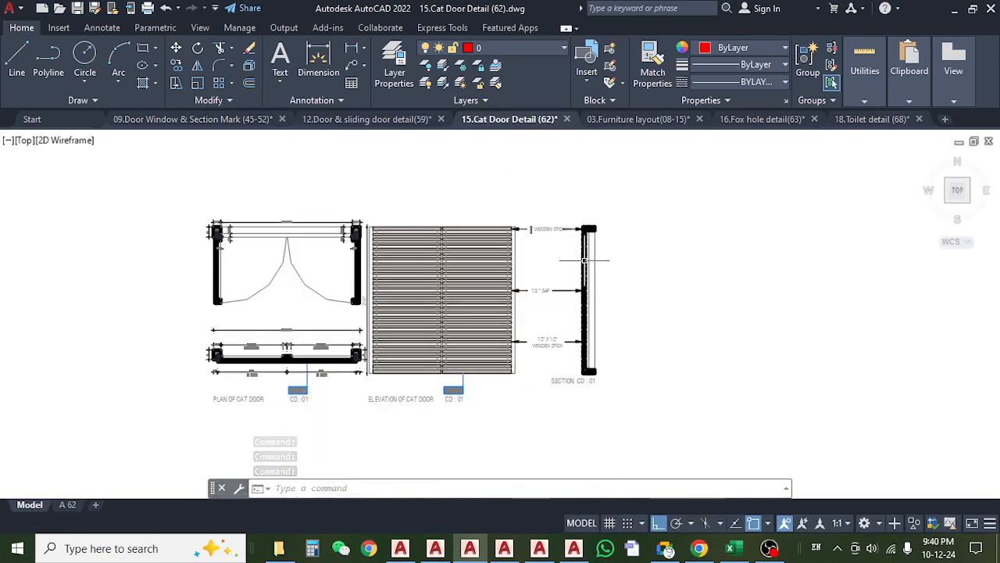
pyautogui.scroll(5, 594, 266)
pyautogui.scroll(-3, 584, 258)
pyautogui.scroll(-1, 585, 258)
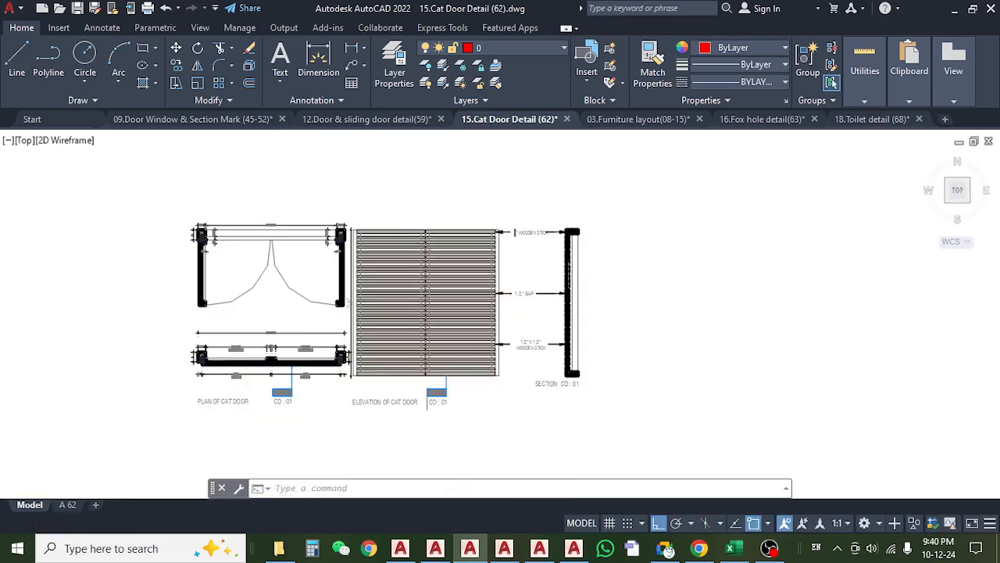
# Check the height dimension beside the elevation of the cat door.
pyautogui.scroll(3, 375, 375)
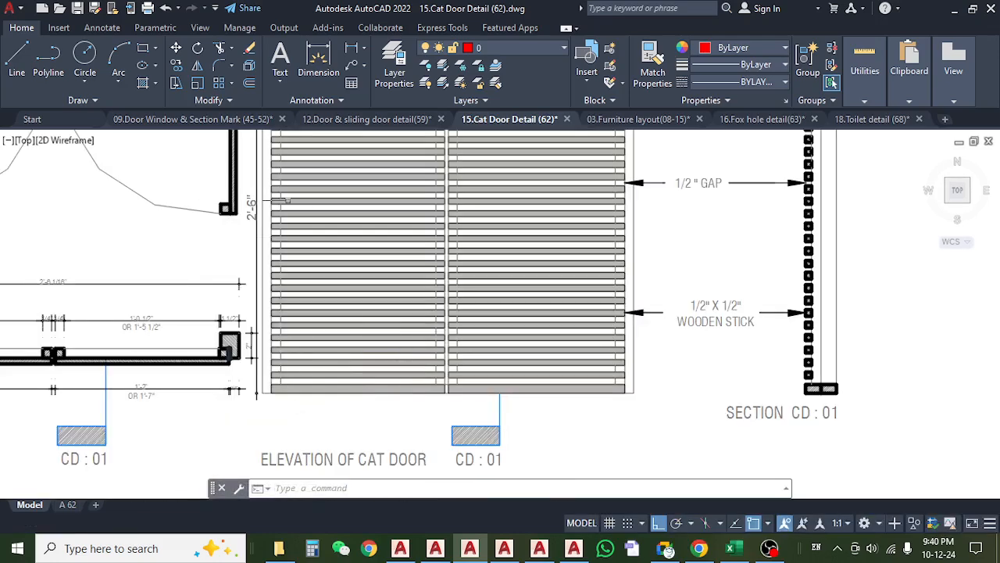
pyautogui.scroll(1, 287, 200)
pyautogui.scroll(-3, 379, 278)
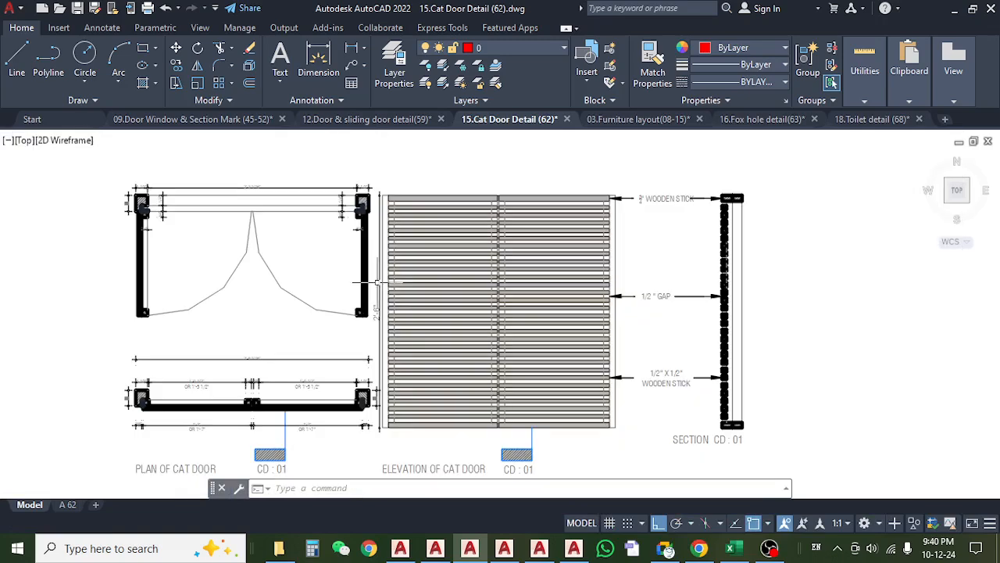
pyautogui.scroll(3, 629, 296)
pyautogui.scroll(-3, 612, 299)
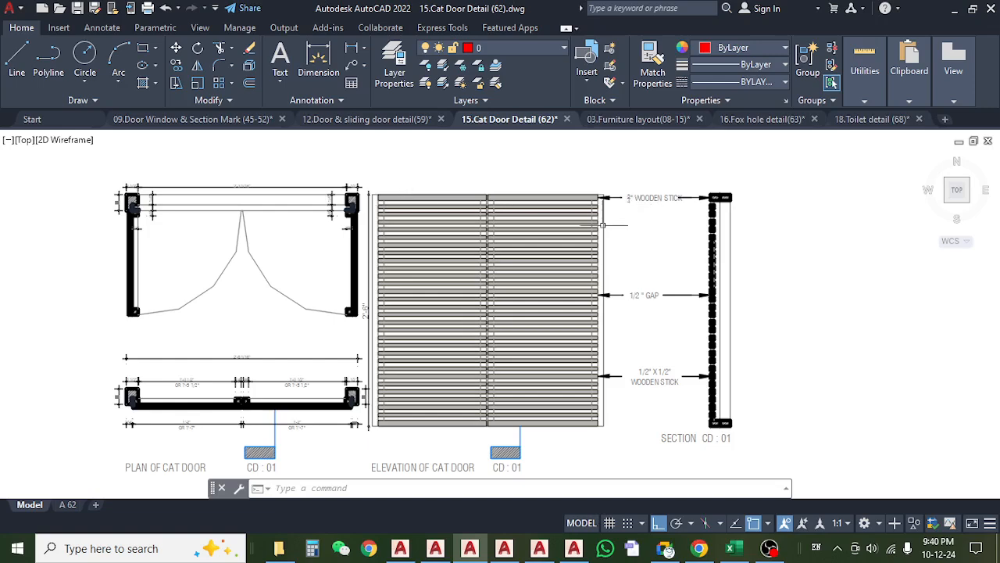
# Check the clear opening, frame thickness and overall width dimensions in the plan of the cat door.
pyautogui.moveTo(561, 325)
pyautogui.mouseDown()
pyautogui.moveTo(576, 314)
pyautogui.moveTo(614, 313)
pyautogui.mouseUp()
pyautogui.scroll(4, 344, 182)
pyautogui.scroll(3, 291, 165)
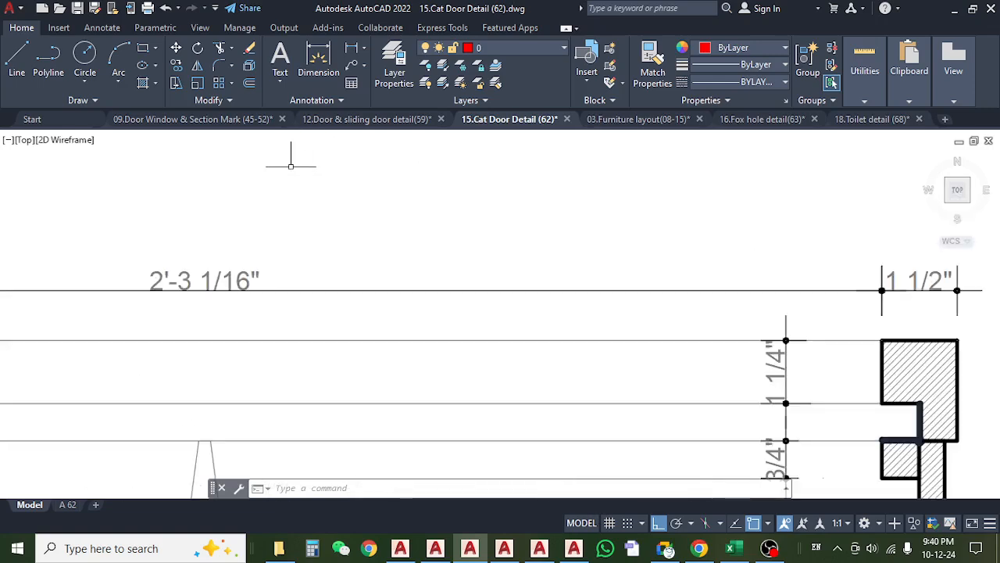
pyautogui.scroll(-7, 291, 166)
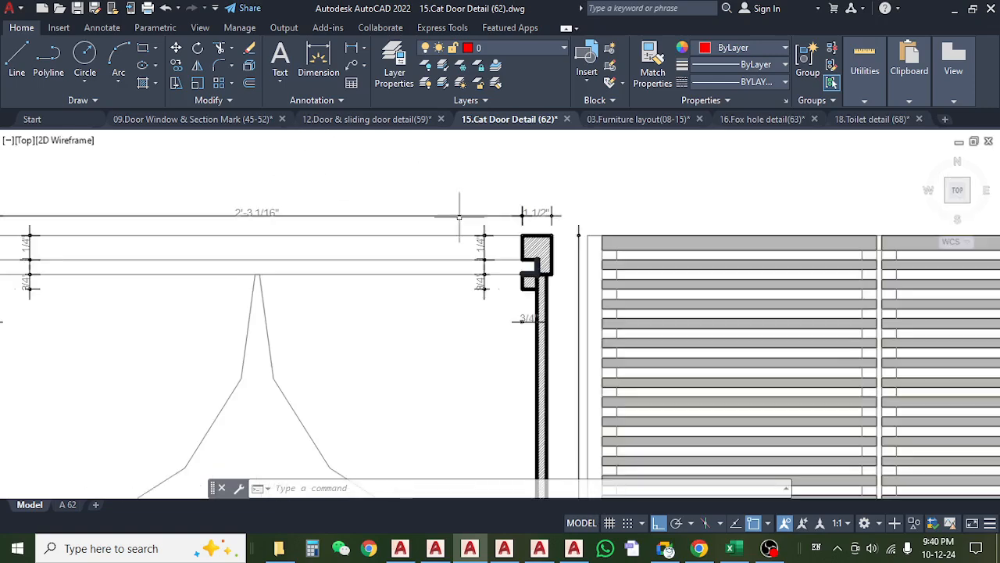
pyautogui.scroll(9, 359, 350)
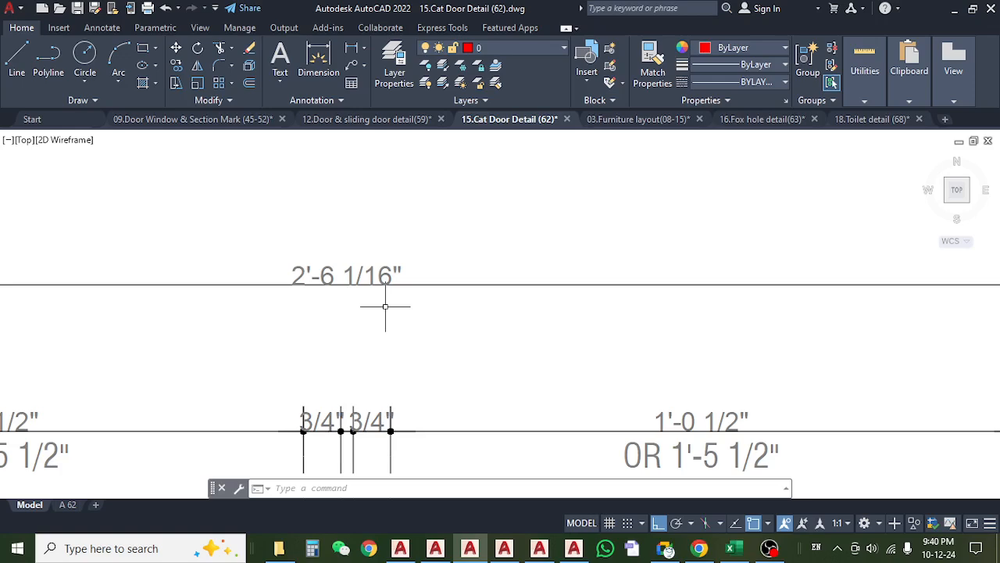
pyautogui.scroll(-8, 385, 307)
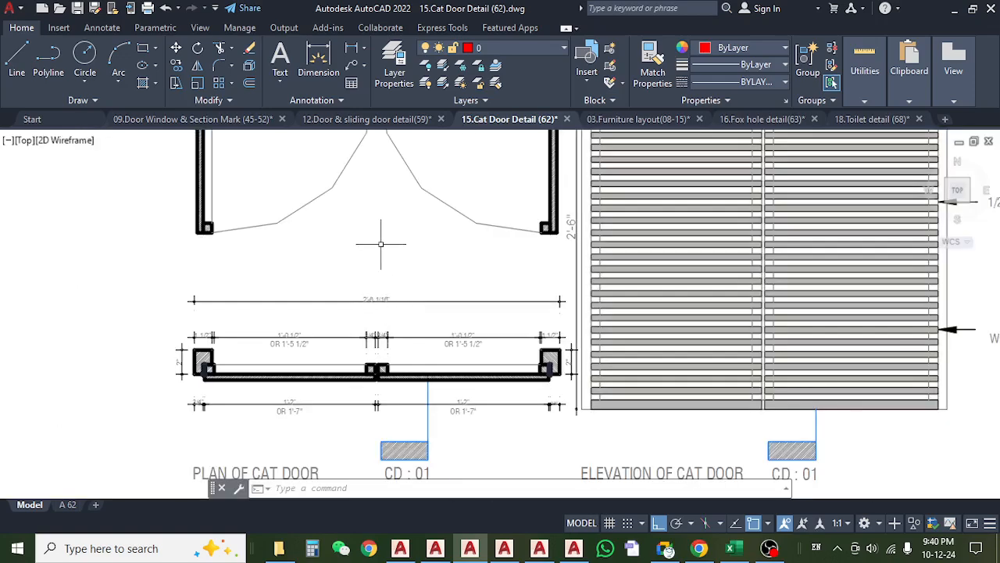
pyautogui.scroll(-6, 342, 301)
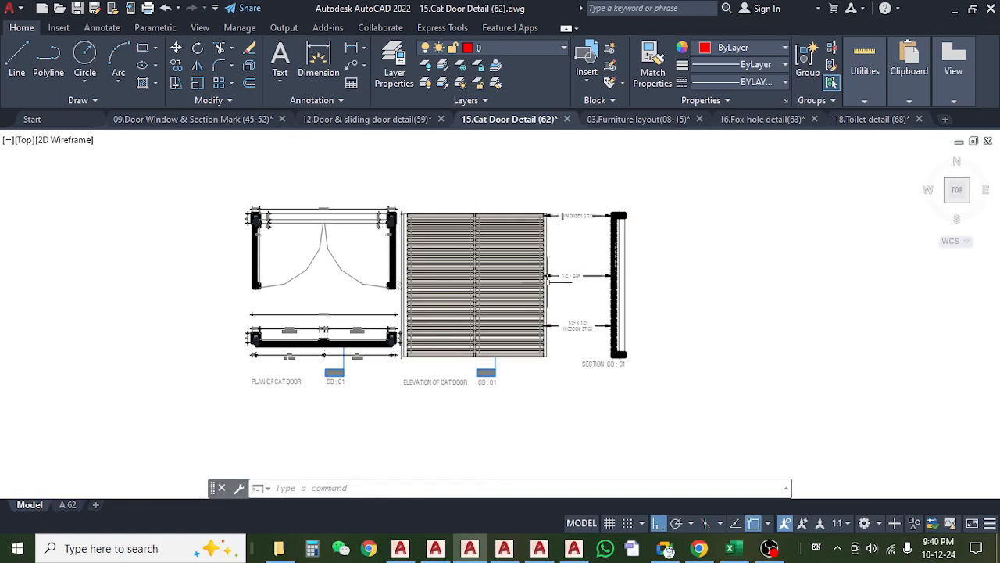
# Examine the lowest and uppermost horizontal members in the elevation of the cat door.
pyautogui.scroll(2, 426, 348)
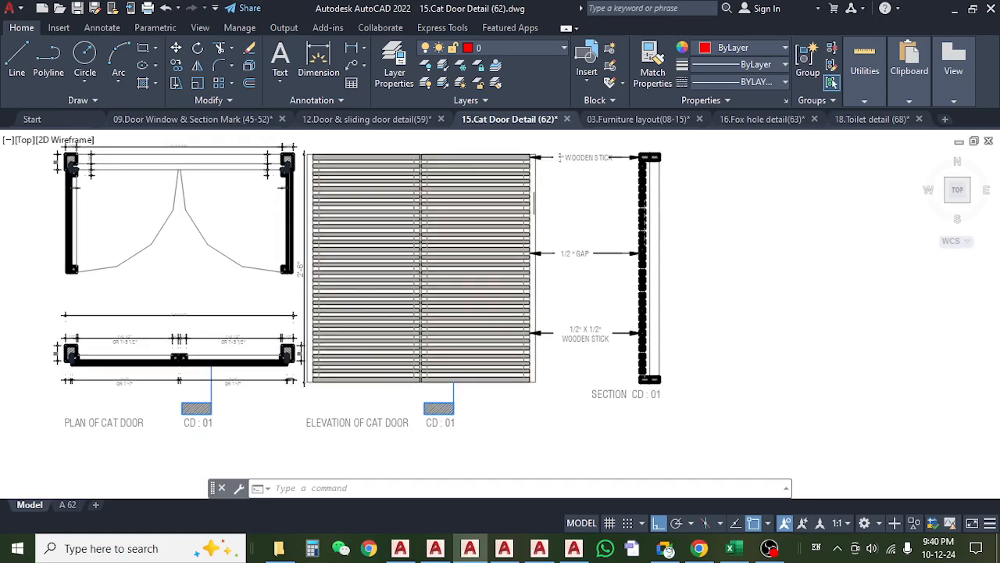
pyautogui.scroll(4, 390, 386)
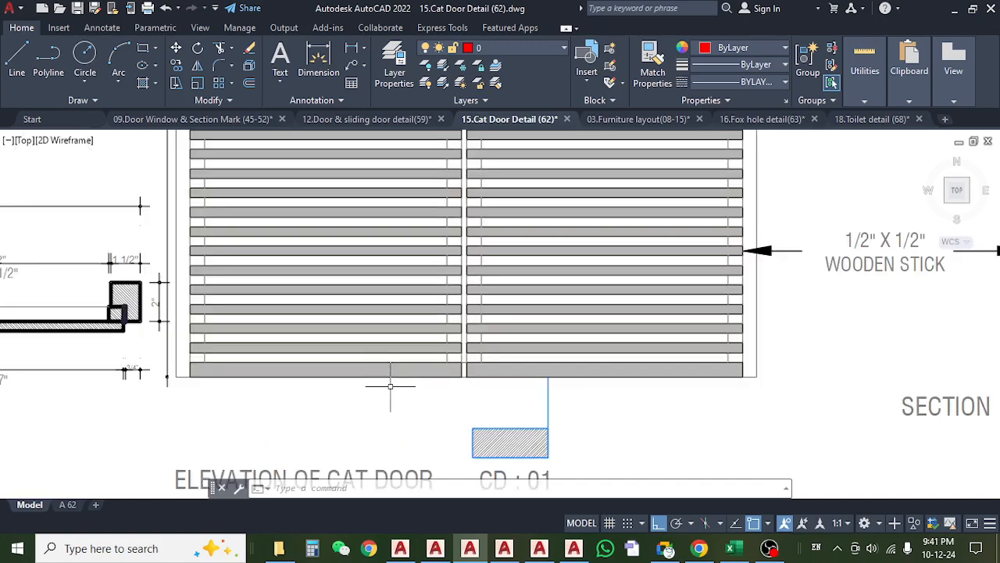
pyautogui.scroll(-4, 390, 386)
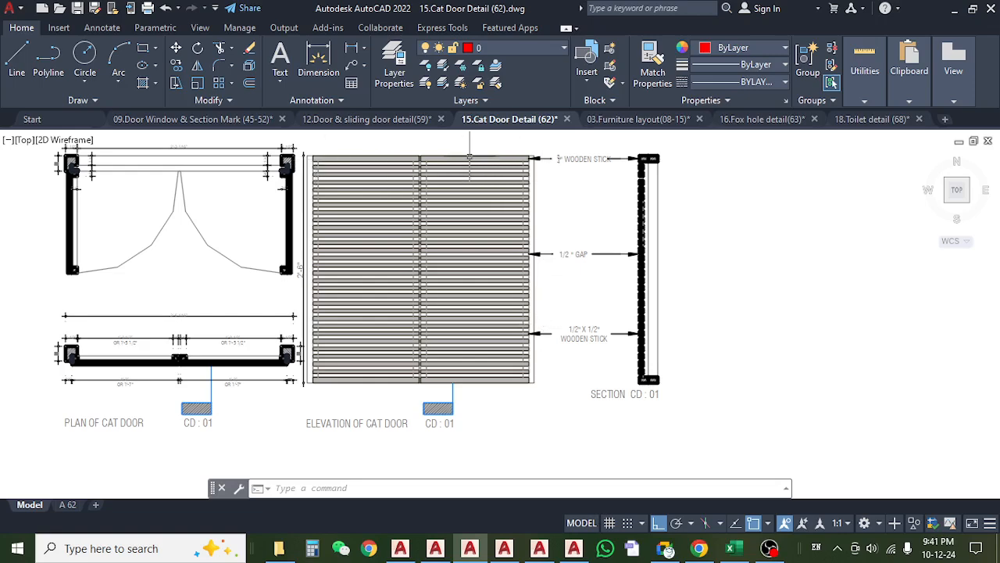
pyautogui.scroll(3, 476, 396)
pyautogui.scroll(-3, 469, 397)
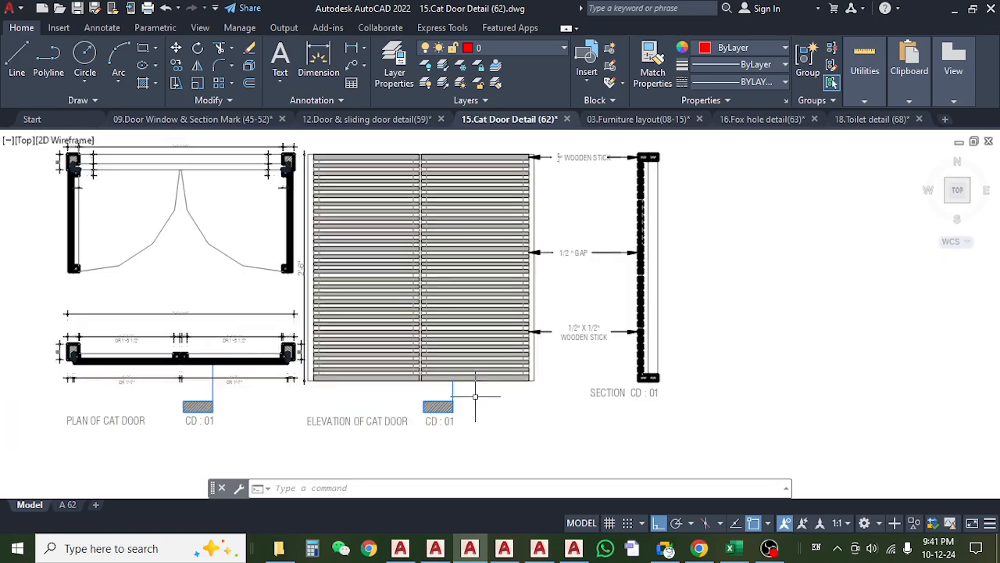
# Compare the cat door's plan with its elevation, and examine the frame cross-sections at both ends of the plan.
pyautogui.moveTo(632, 234); pyautogui.dragTo(710, 253)
pyautogui.moveTo(257, 322); pyautogui.dragTo(333, 299)
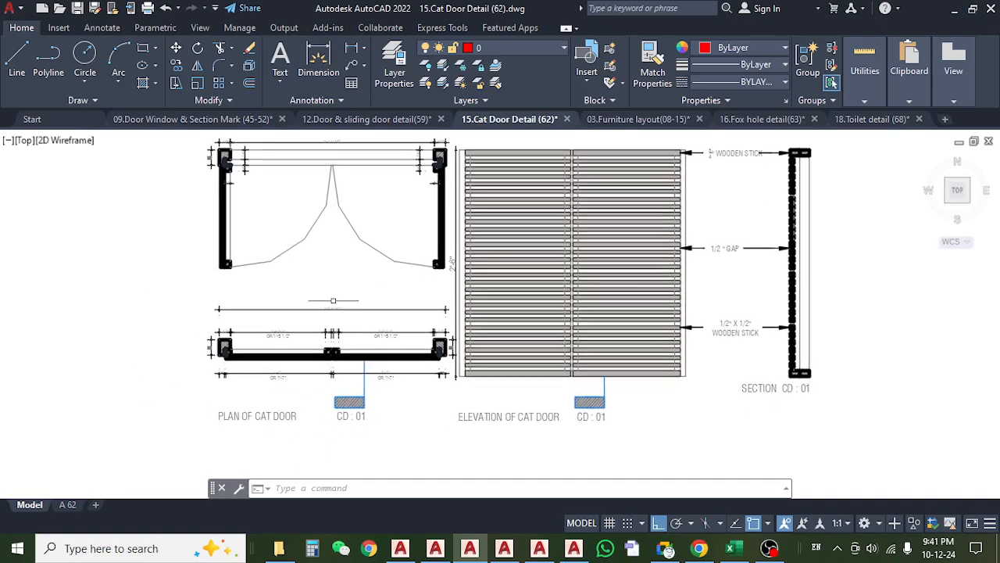
pyautogui.moveTo(462, 308)
pyautogui.mouseDown()
pyautogui.moveTo(378, 328)
pyautogui.moveTo(368, 357)
pyautogui.mouseUp()
pyautogui.moveTo(453, 274); pyautogui.dragTo(516, 274)
pyautogui.scroll(3, 234, 230)
pyautogui.scroll(-3, 173, 221)
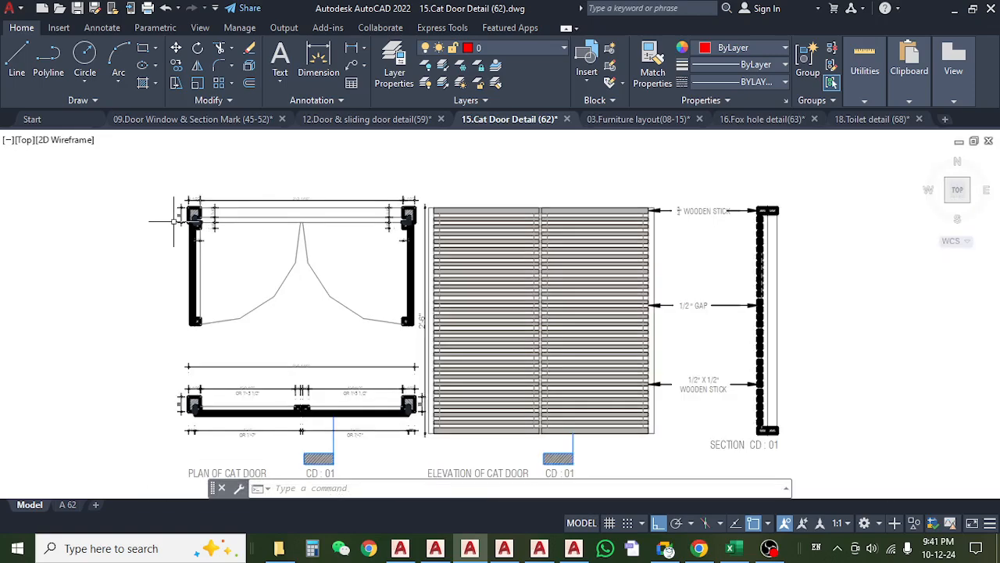
pyautogui.scroll(4, 175, 213)
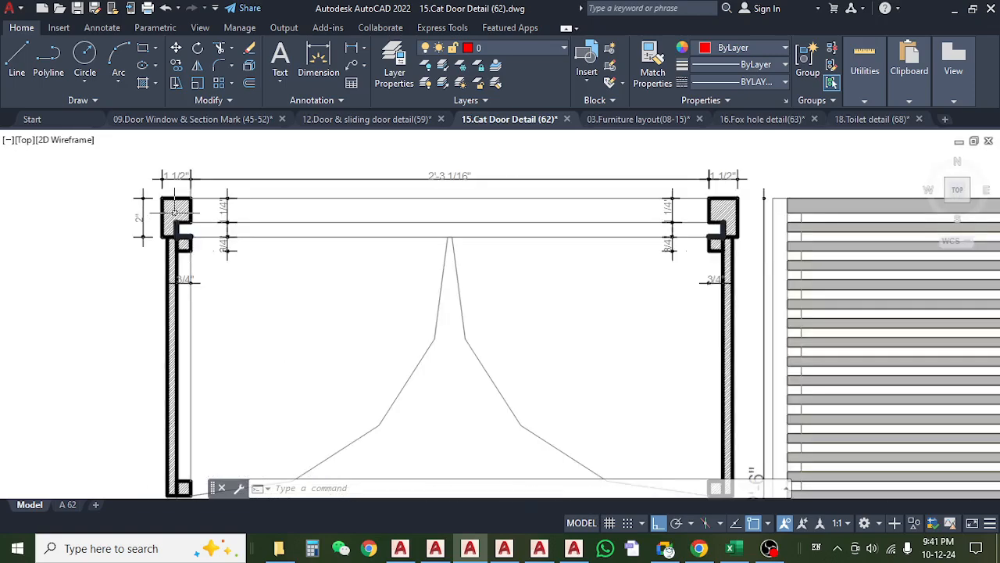
pyautogui.moveTo(712, 211); pyautogui.dragTo(645, 211)
pyautogui.scroll(-4, 504, 230)
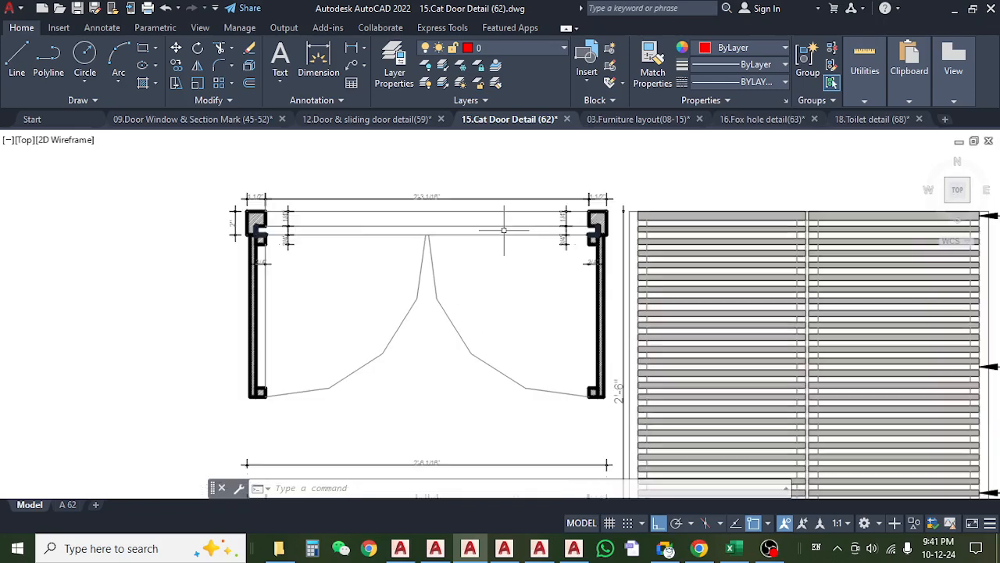
# Compare the frame member thickness and depth dimensions at both ends of the cat door's plan.
pyautogui.moveTo(603, 272); pyautogui.dragTo(468, 261)
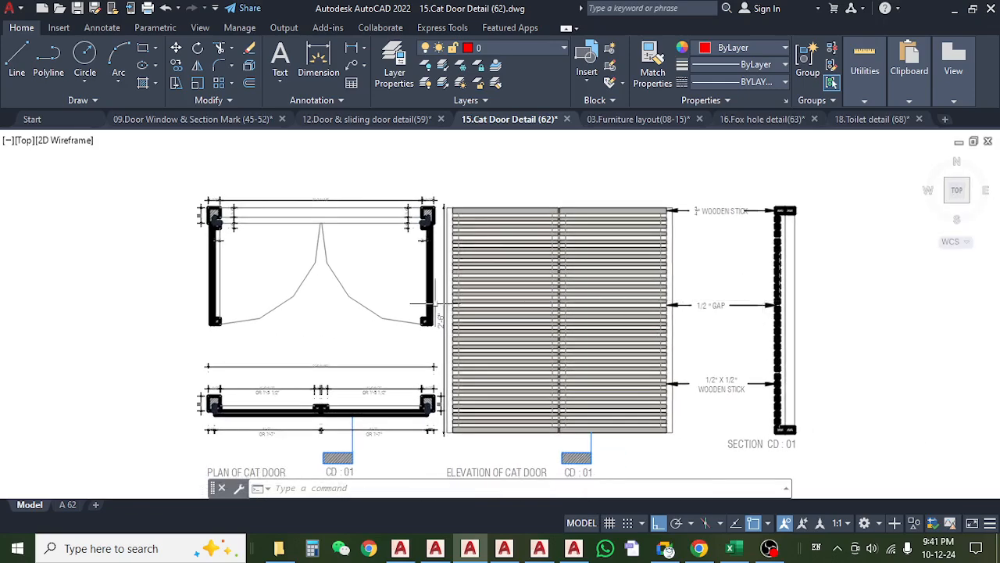
pyautogui.scroll(4, 268, 353)
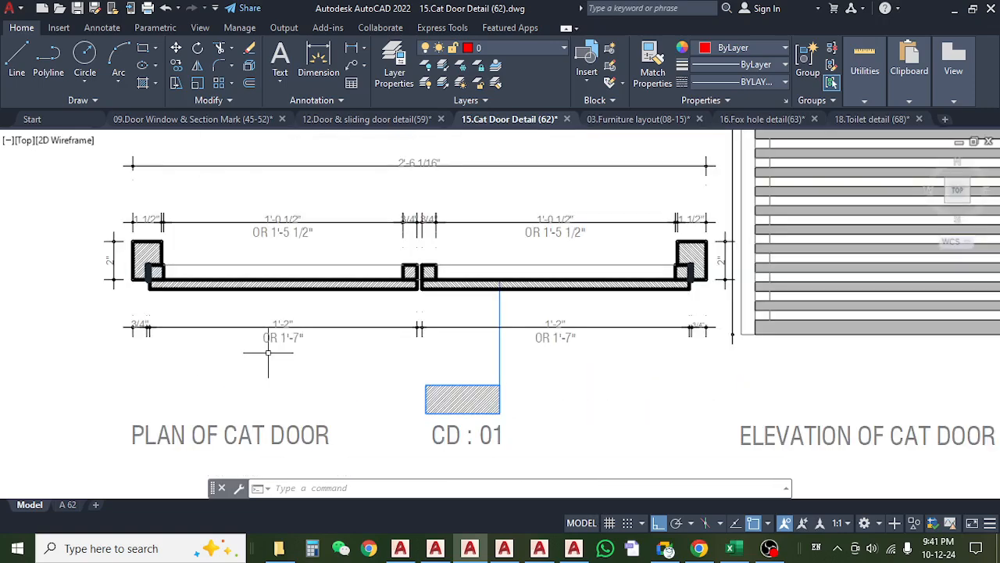
pyautogui.moveTo(180, 268); pyautogui.dragTo(208, 268)
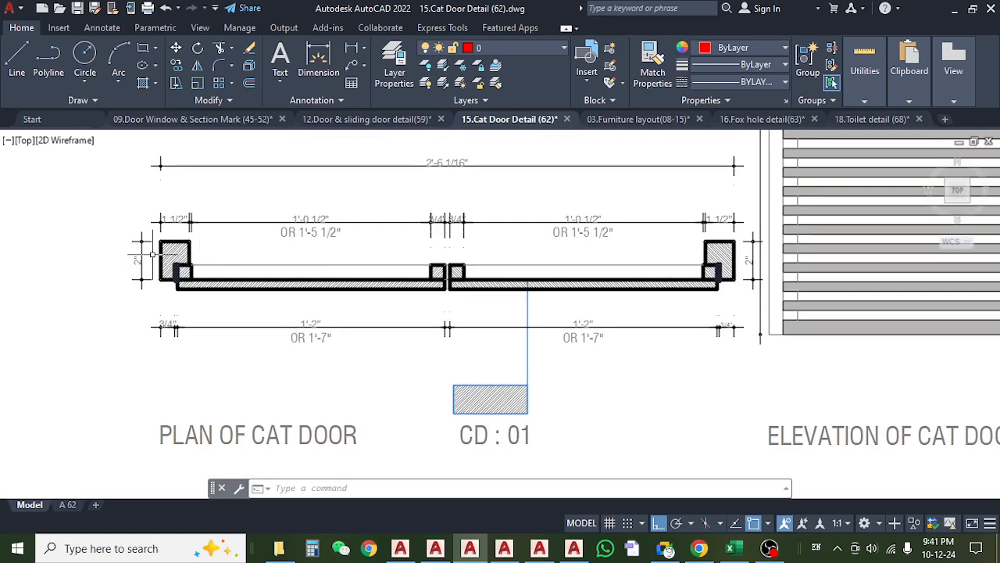
pyautogui.moveTo(691, 264); pyautogui.dragTo(565, 263)
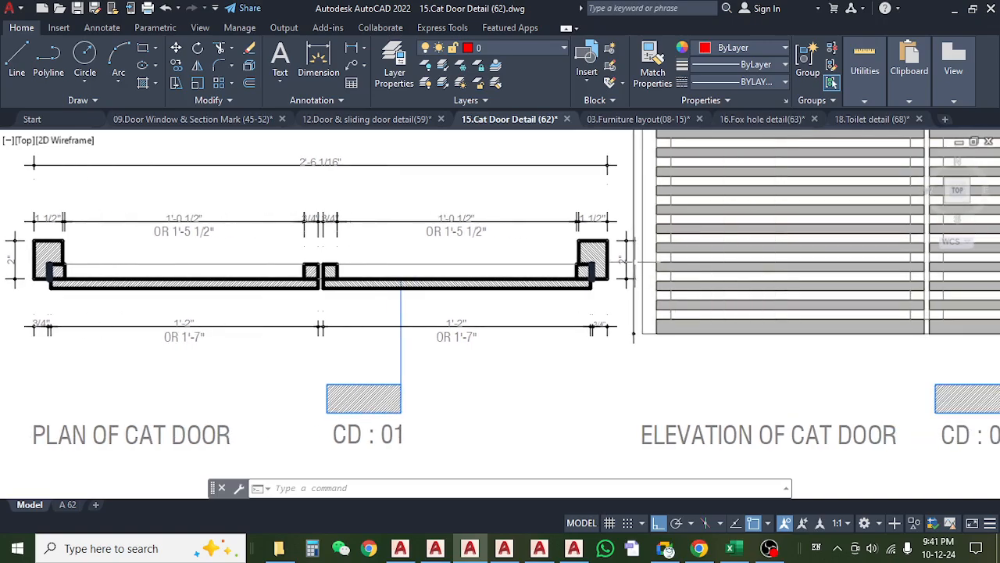
pyautogui.scroll(4, 636, 262)
pyautogui.scroll(-5, 635, 262)
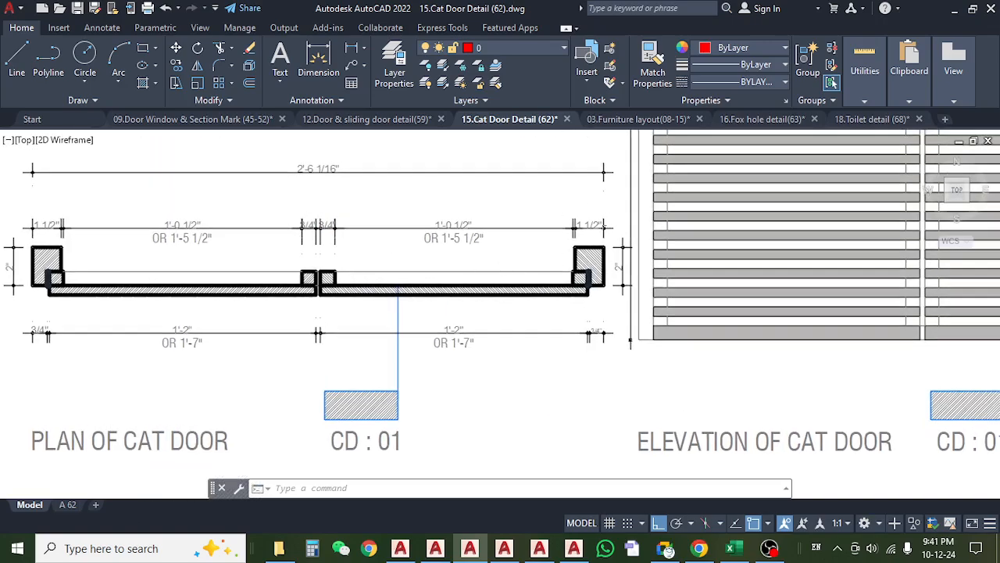
pyautogui.scroll(5, 610, 228)
pyautogui.scroll(-7, 608, 229)
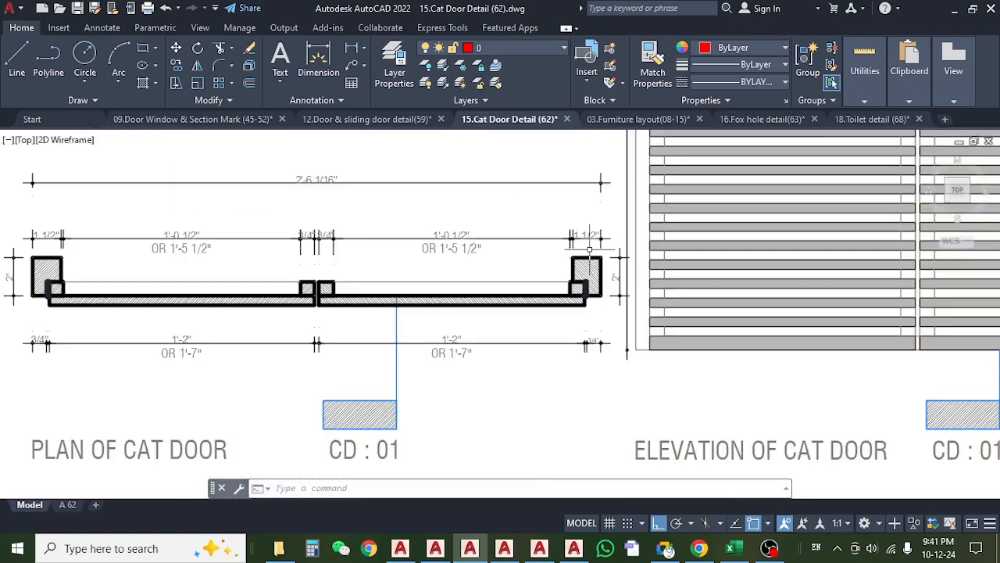
# Examine the frame cross-section nearest the elevation in the cat door's plan, including its width and depth dimensions.
pyautogui.moveTo(827, 255); pyautogui.dragTo(452, 383)
pyautogui.moveTo(637, 266); pyautogui.dragTo(794, 224)
pyautogui.scroll(6, 358, 400)
pyautogui.moveTo(417, 265); pyautogui.dragTo(451, 336)
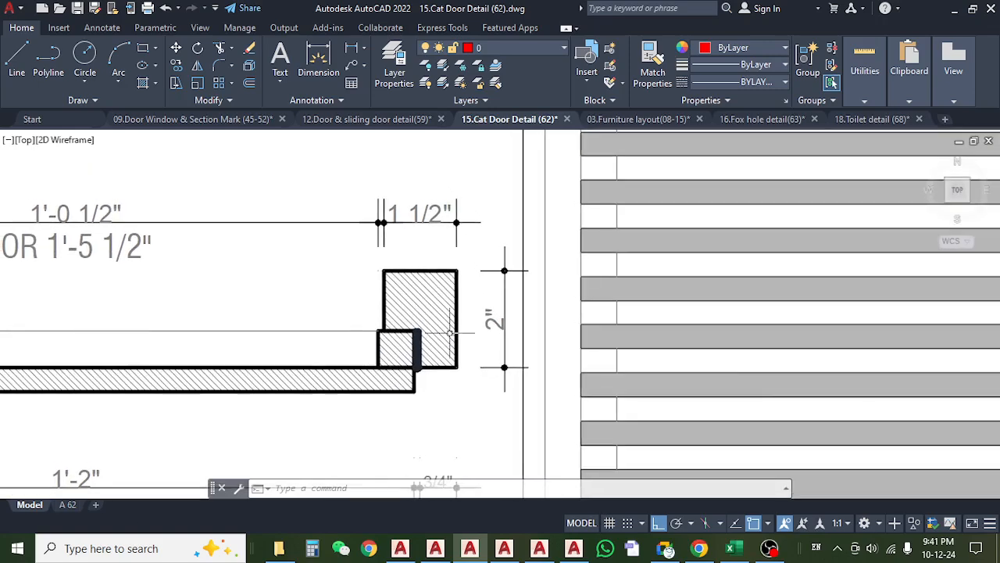
pyautogui.scroll(-6, 481, 236)
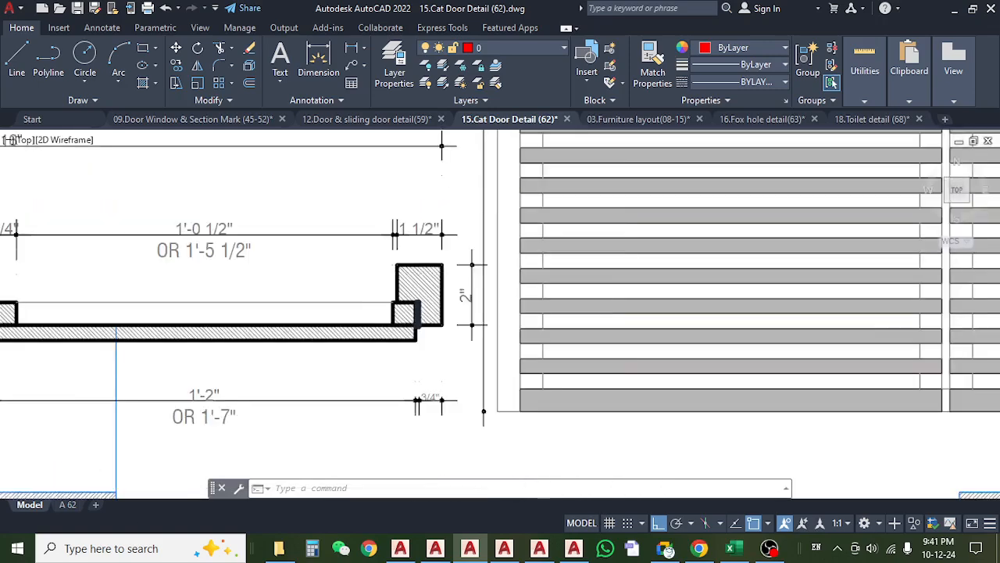
# Check the wooden stick and gap notes between the cat door's elevation and section CD : 01.
pyautogui.scroll(4, 630, 277)
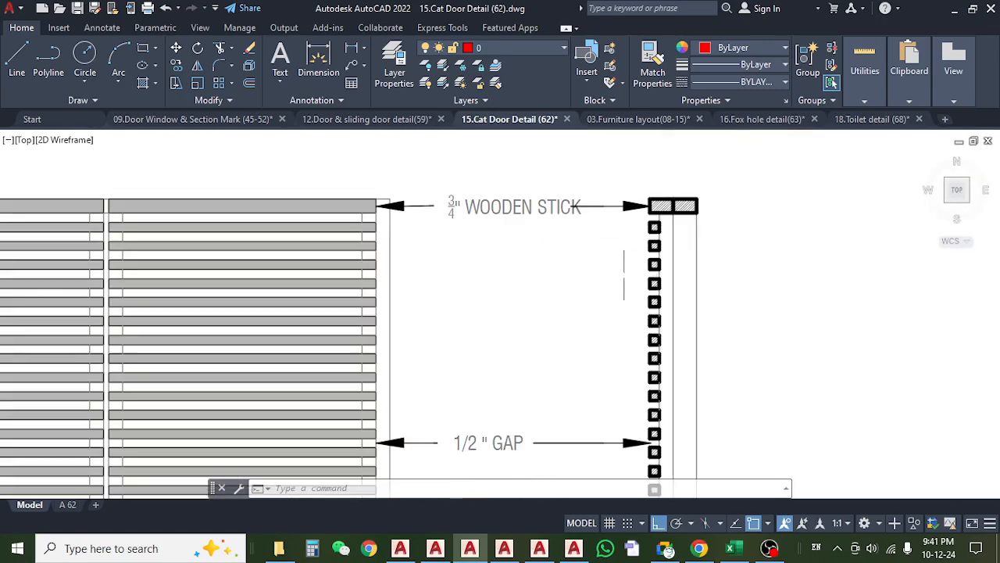
pyautogui.moveTo(620, 268); pyautogui.dragTo(604, 305)
pyautogui.scroll(-4, 601, 303)
pyautogui.moveTo(587, 392); pyautogui.dragTo(588, 250)
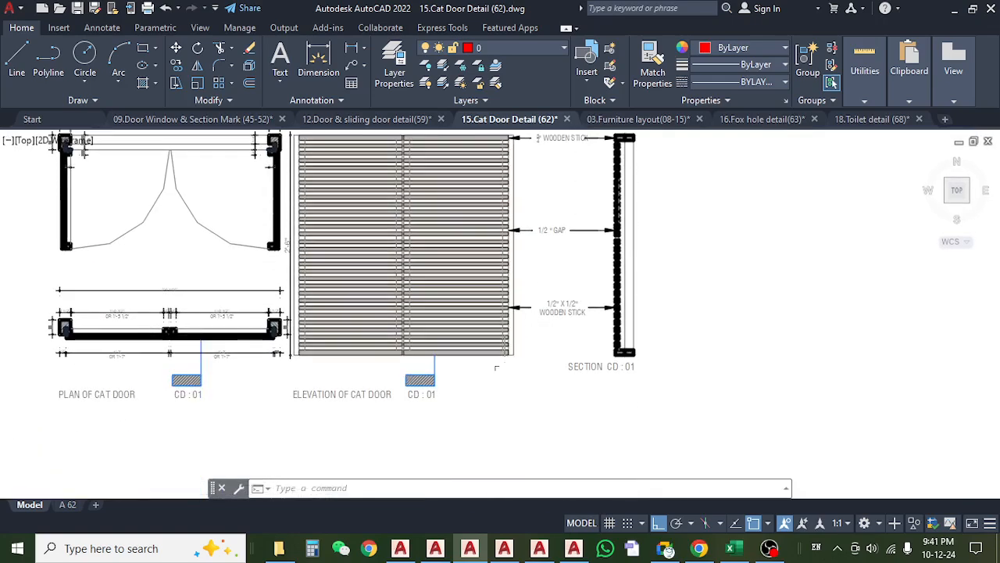
pyautogui.moveTo(495, 365); pyautogui.dragTo(557, 319)
# Switch to the Excel estimate and check the 1st floor cat door frame's count, length, width and height on the Wood sheet.
pyautogui.click(731, 548)
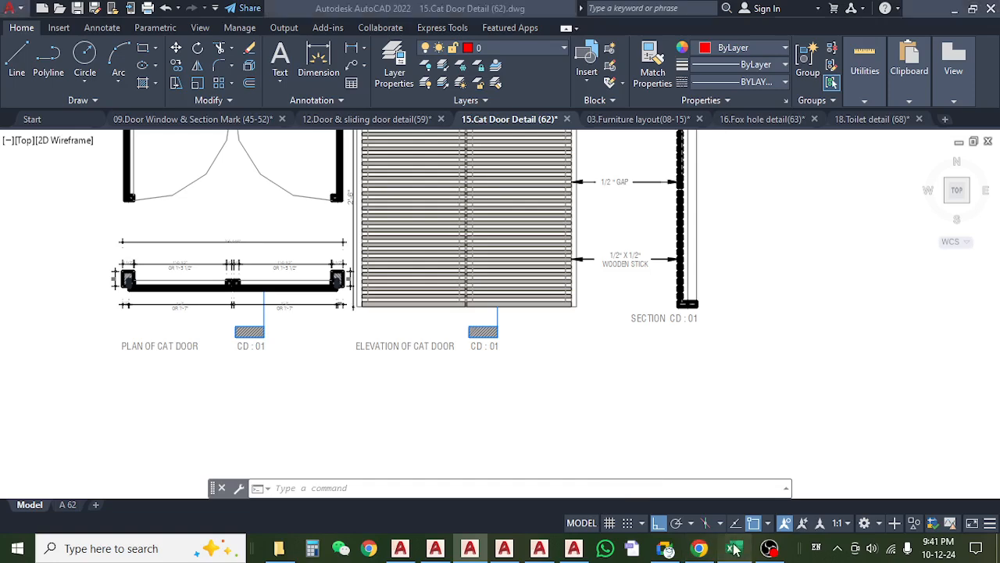
pyautogui.click(287, 368)
pyautogui.click(287, 353)
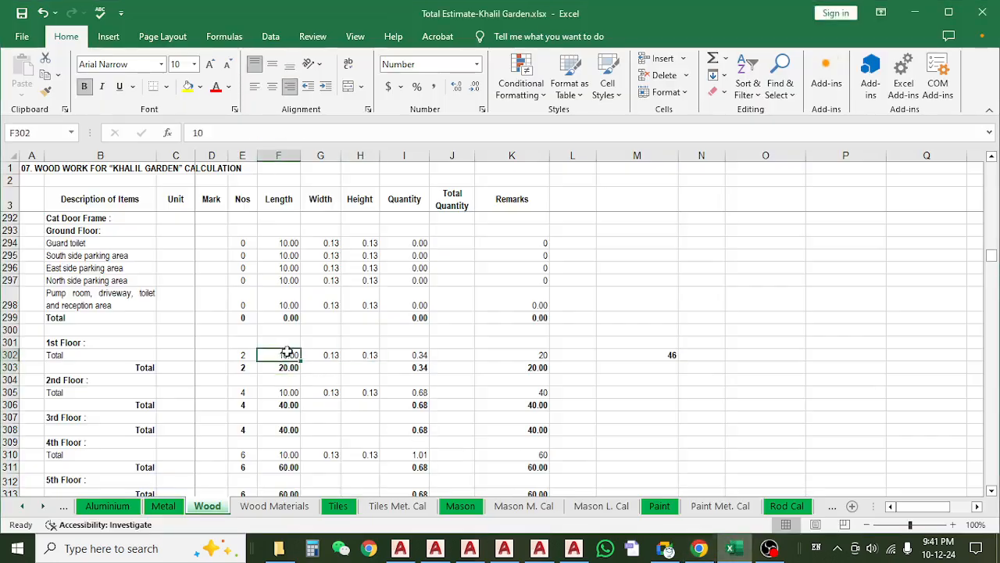
pyautogui.click(245, 356)
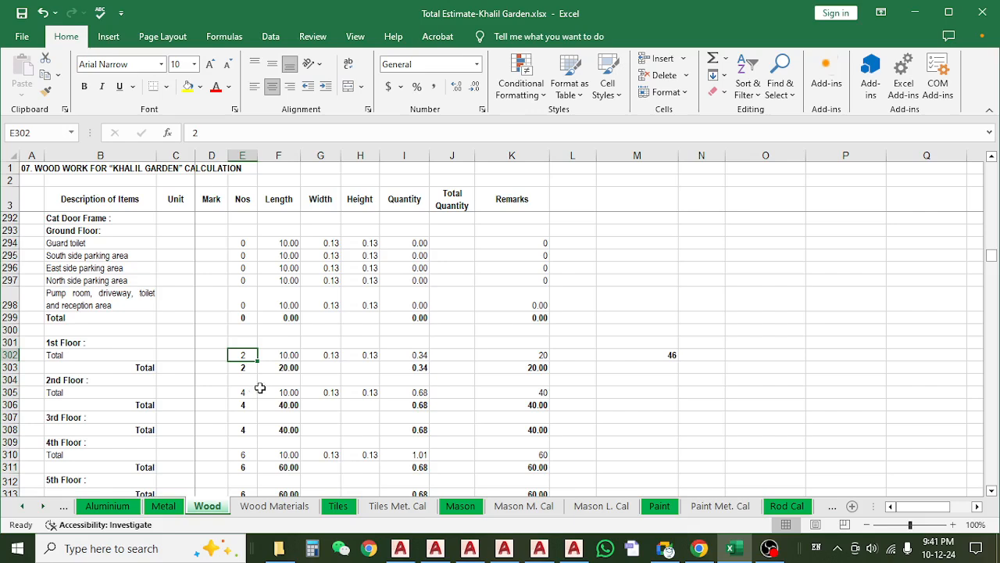
pyautogui.click(290, 356)
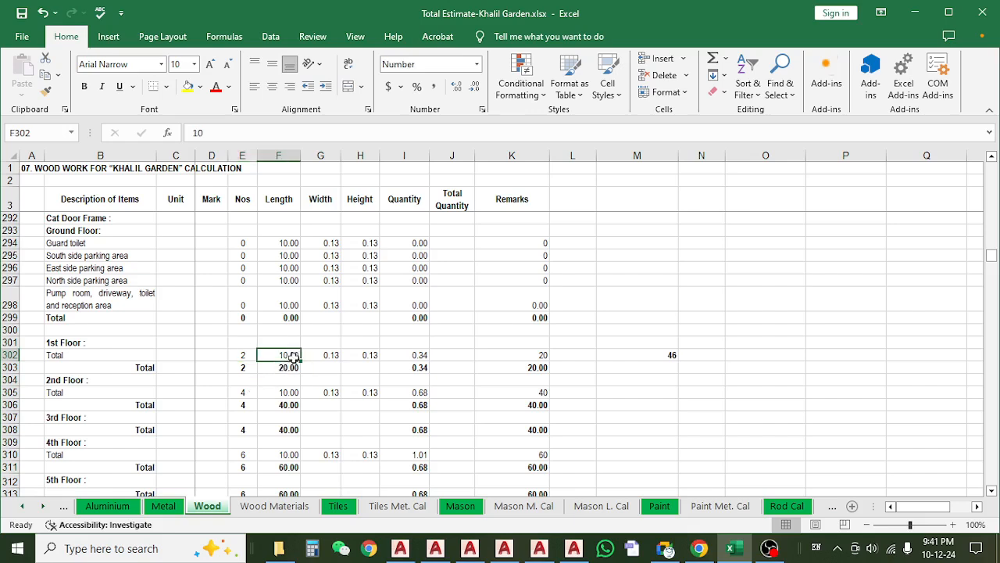
pyautogui.click(331, 353)
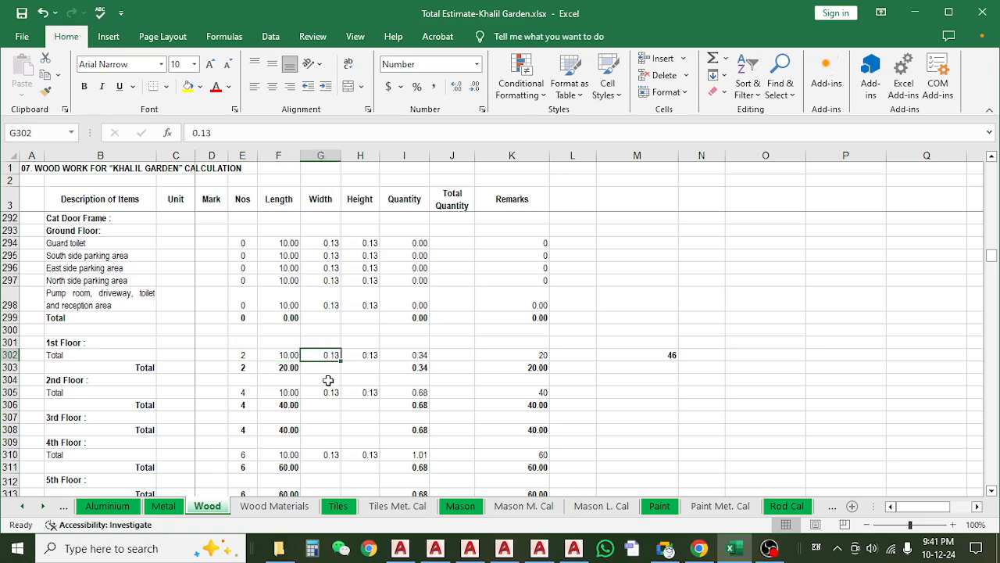
pyautogui.click(386, 354)
pyautogui.click(348, 355)
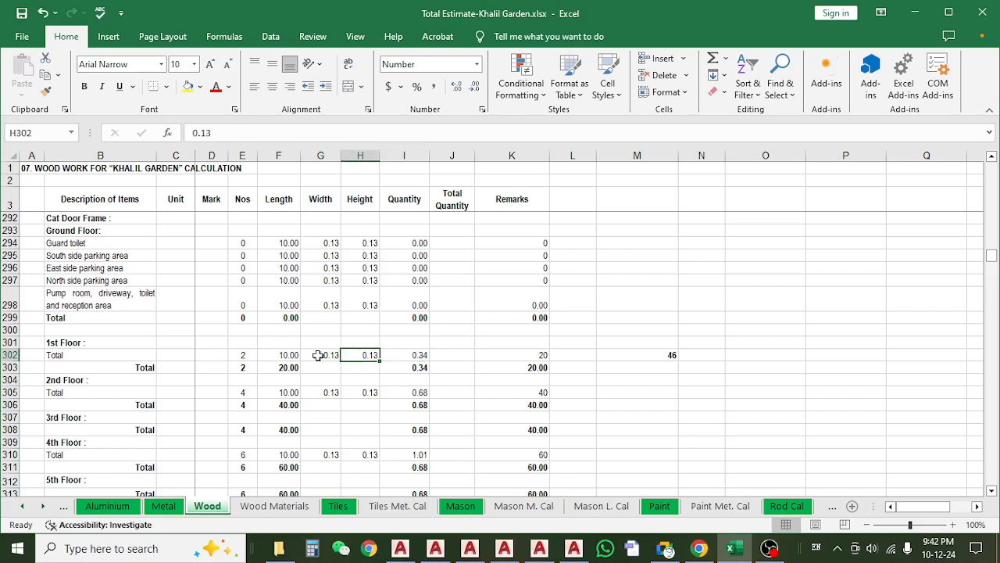
# Set the 1st floor cat door frame's width to 0.17 and check its quantity formula in I302.
pyautogui.click(318, 355)
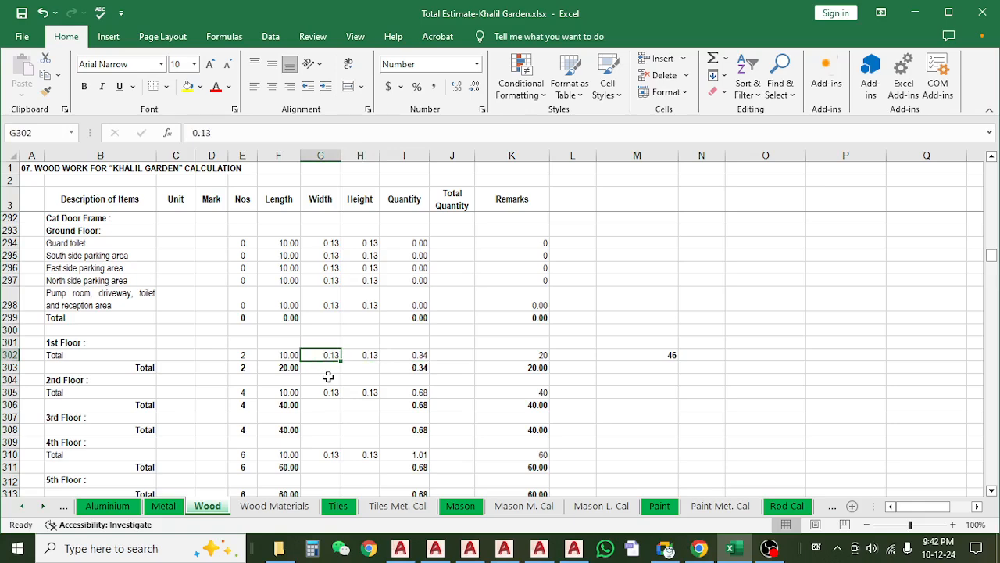
pyautogui.write('.')
pyautogui.press('Return')
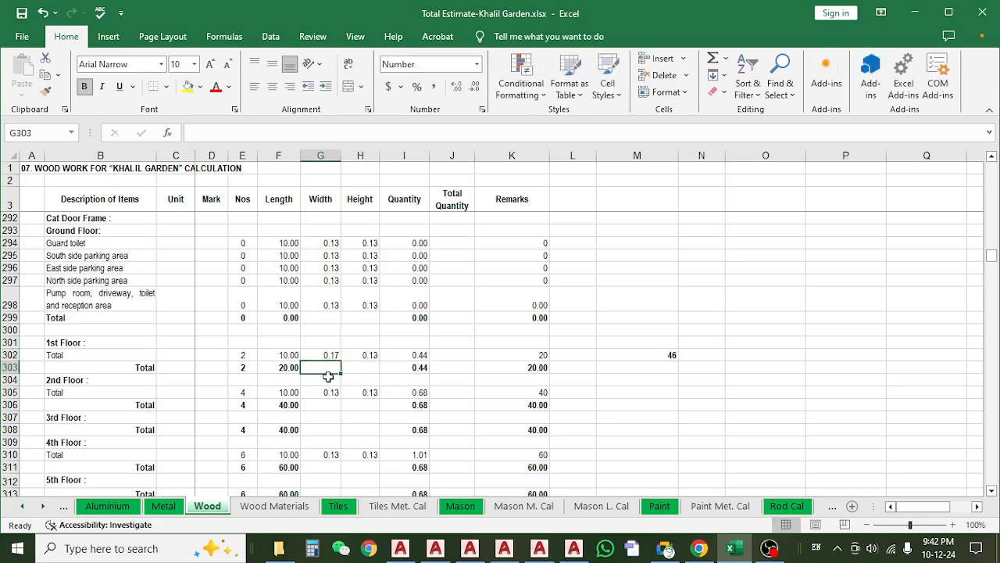
pyautogui.click(328, 354)
pyautogui.click(371, 354)
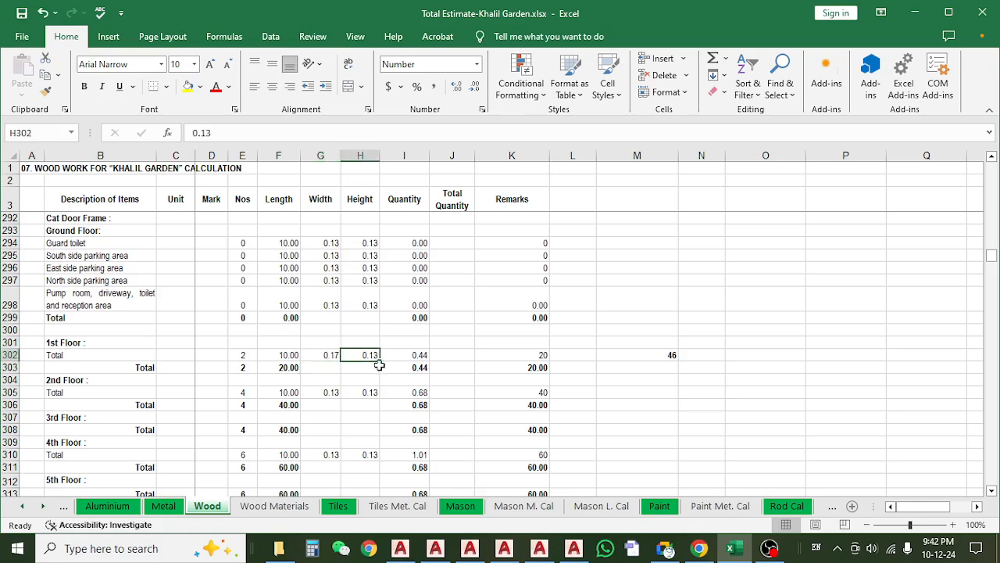
pyautogui.click(412, 356)
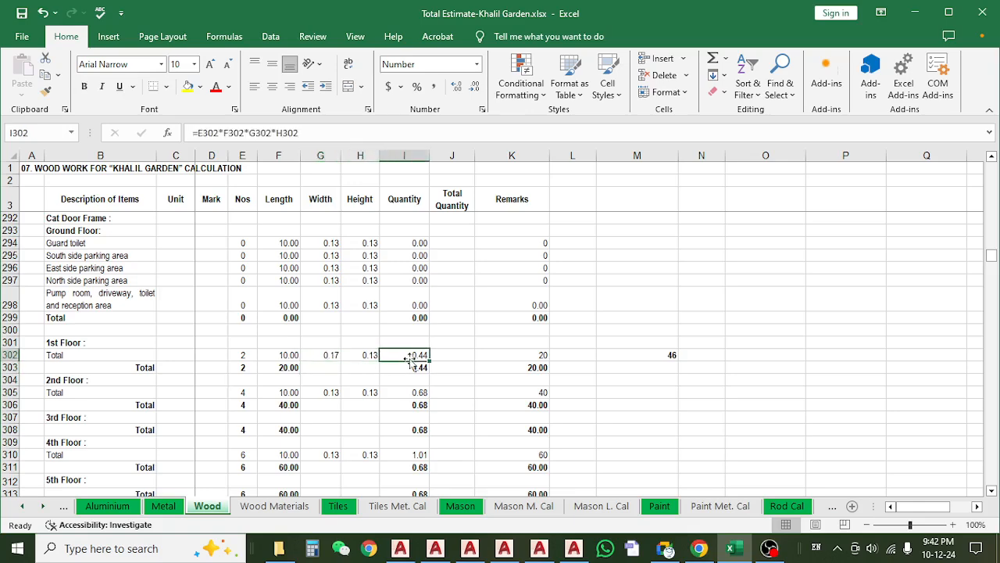
pyautogui.click(336, 134)
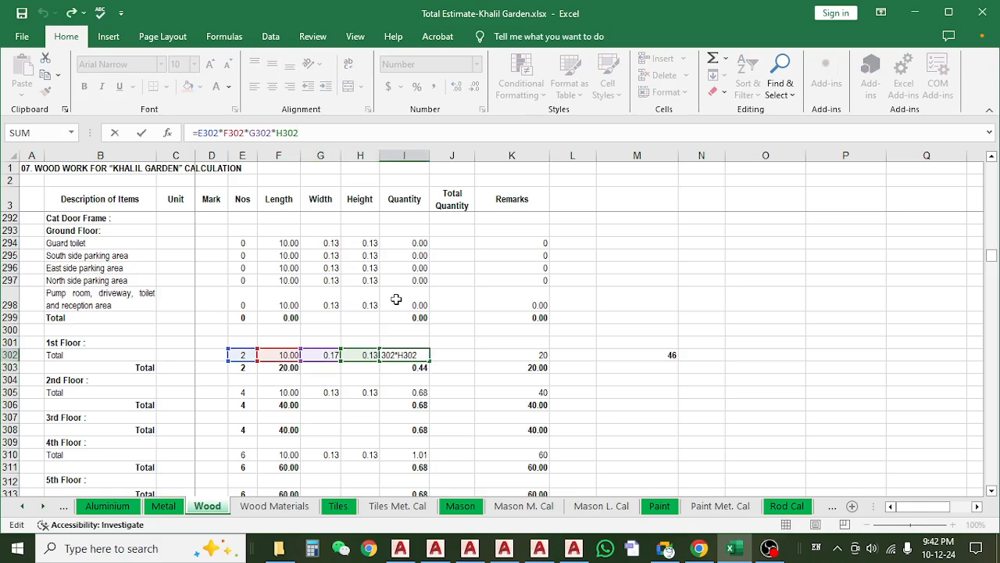
pyautogui.press('Escape')
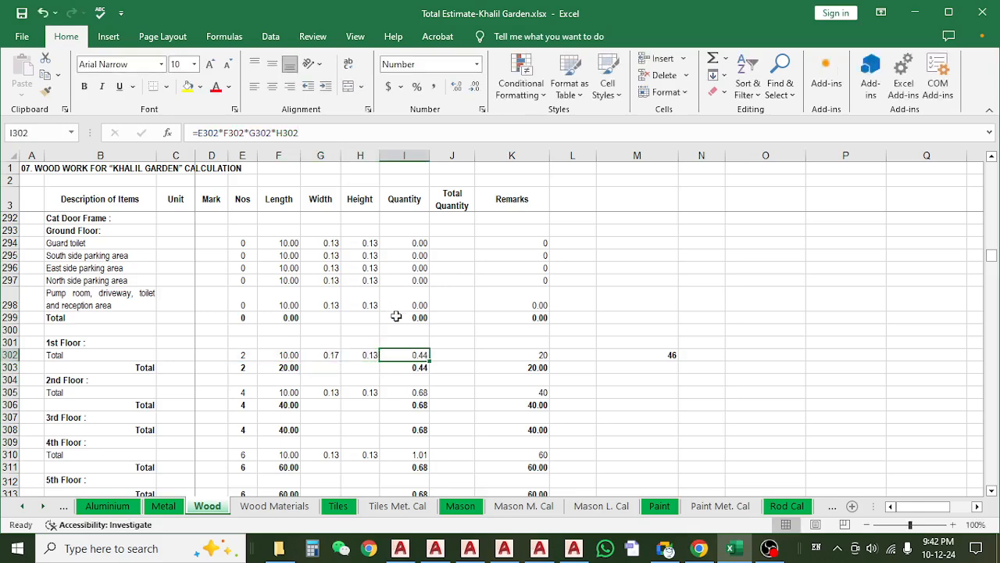
pyautogui.click(281, 394)
pyautogui.scroll(-2, 268, 402)
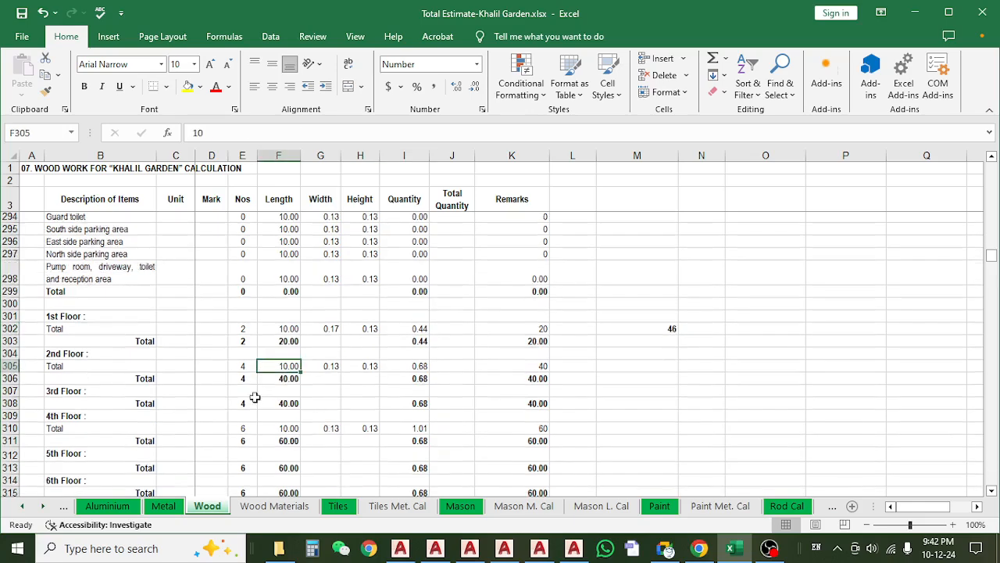
pyautogui.click(247, 333)
pyautogui.moveTo(289, 280); pyautogui.dragTo(403, 280)
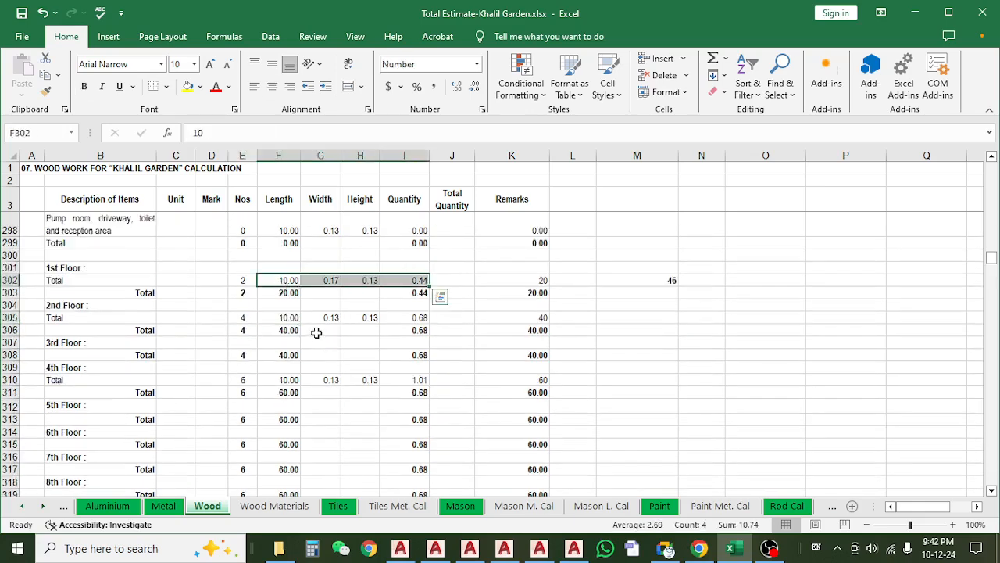
pyautogui.hotkey('ctrl', 'q')
pyautogui.press('c')
pyautogui.click(294, 304)
pyautogui.click(291, 284)
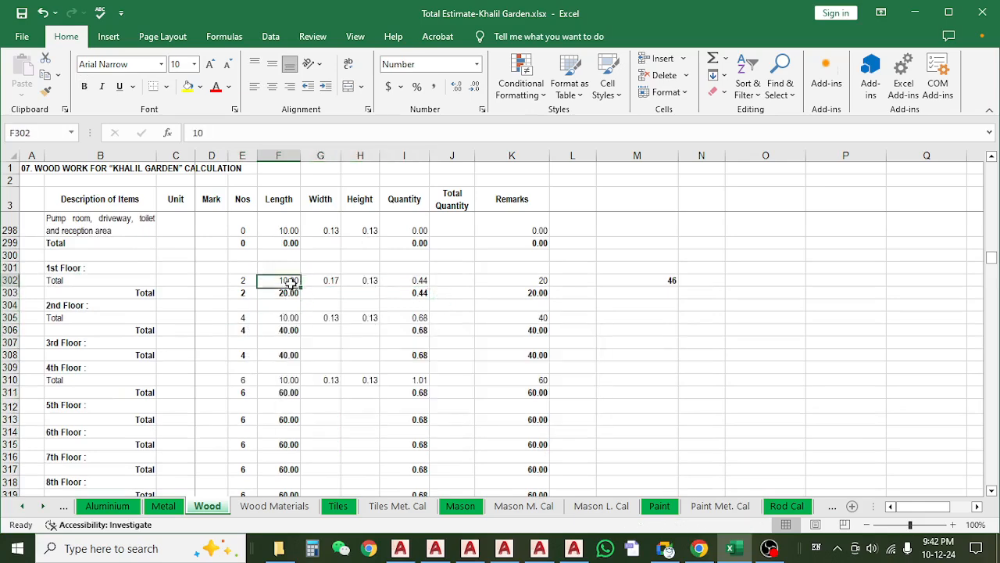
# Copy the 1st floor cat door frame's length, width and height into the 2nd floor row, starting at F305.
pyautogui.moveTo(291, 284); pyautogui.dragTo(368, 281)
pyautogui.hotkey('ctrl', 'c')
pyautogui.click(292, 319)
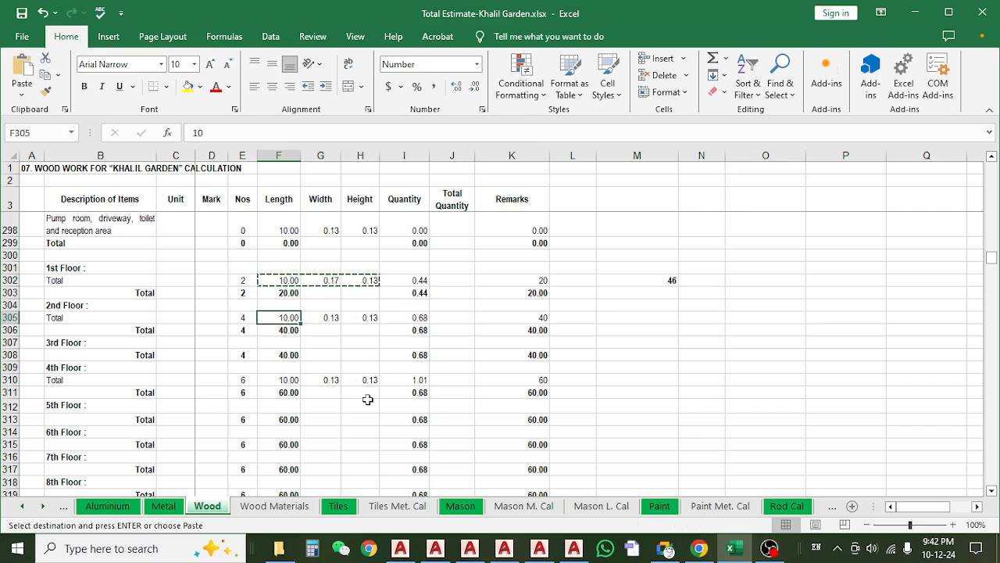
pyautogui.hotkey('ctrl', 'v')
pyautogui.press('Escape')
# Set the 2nd floor cat door frame count to 6 and check the totals for the floors above.
pyautogui.click(239, 316)
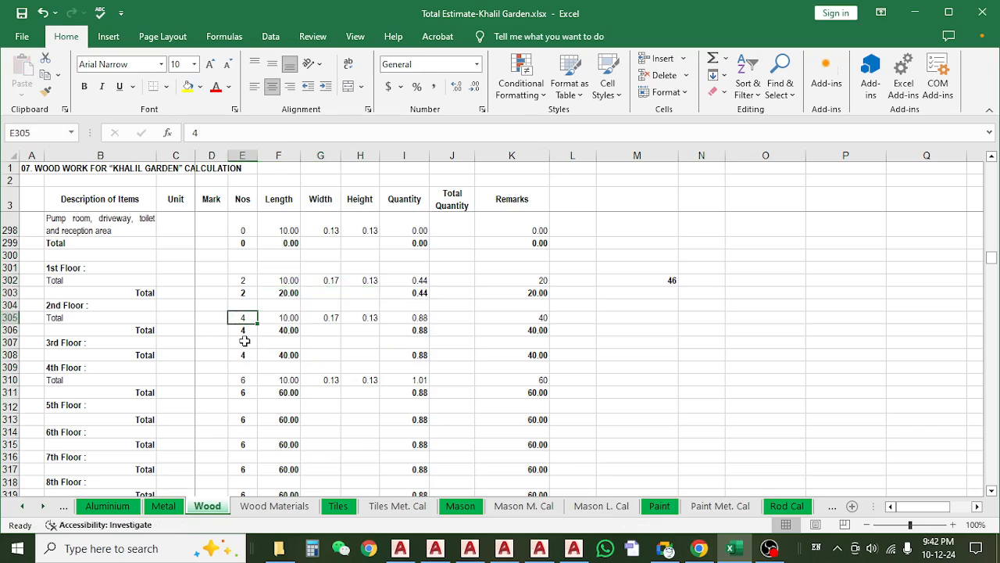
pyautogui.write('6')
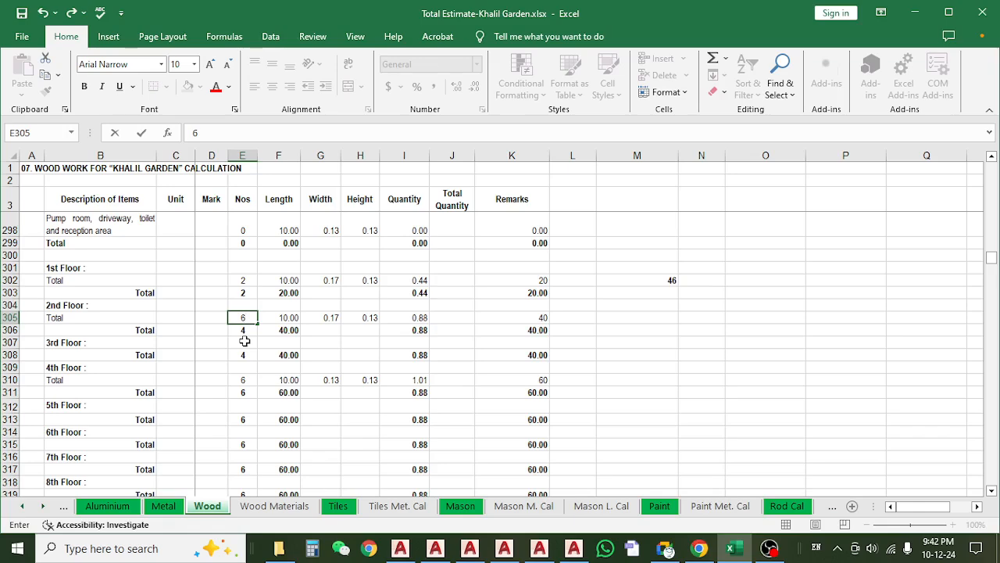
pyautogui.press('Return')
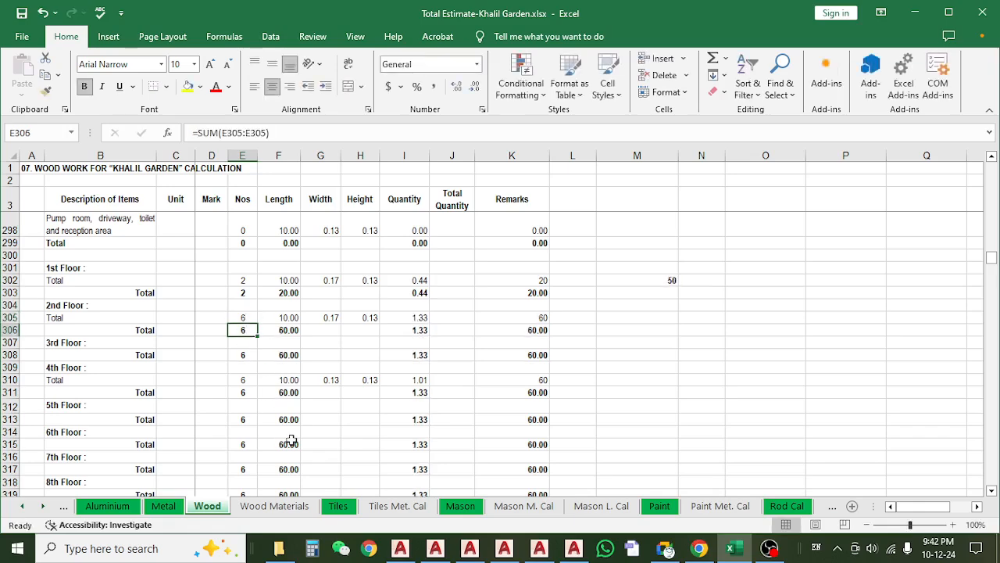
pyautogui.scroll(-4, 296, 433)
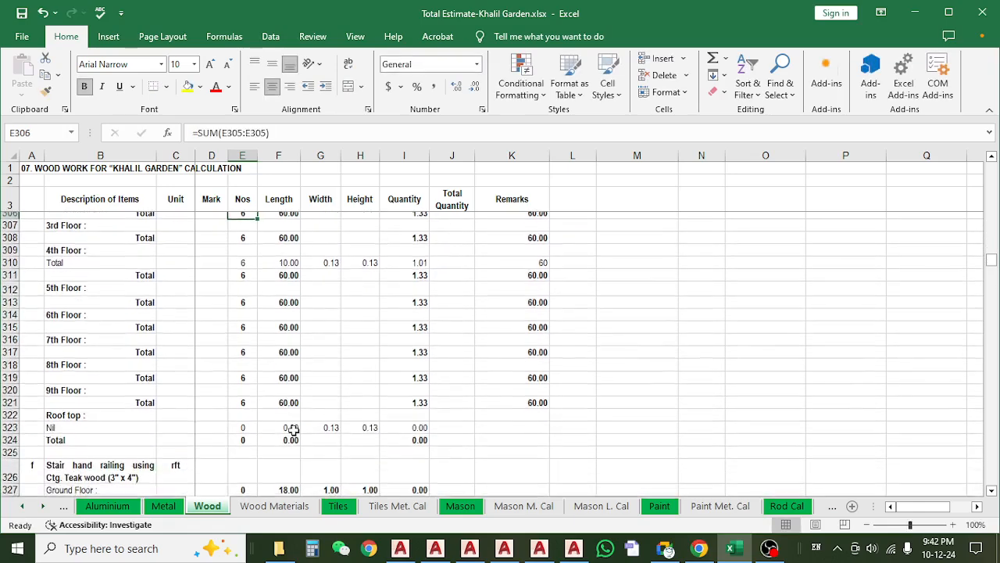
pyautogui.scroll(5, 293, 429)
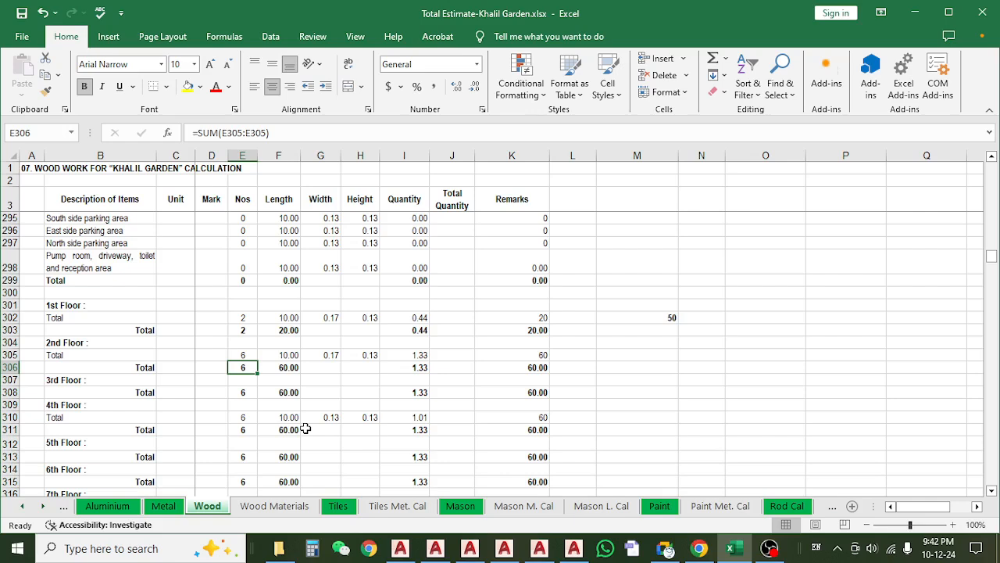
pyautogui.click(250, 353)
pyautogui.click(248, 367)
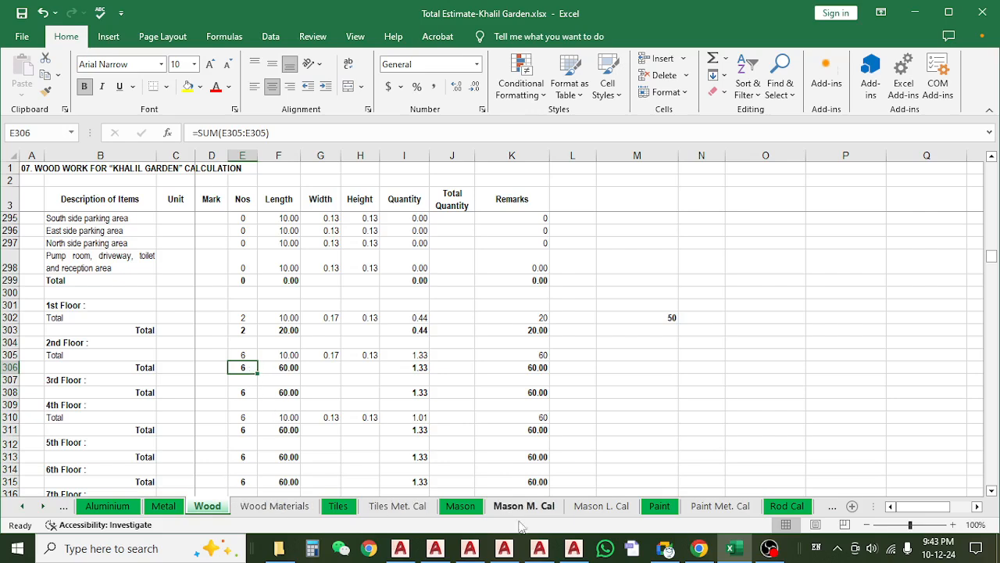
# Switch to the AutoCAD toilet detail drawing and look over the Type B & E toilet plans and sections.
pyautogui.click(572, 550)
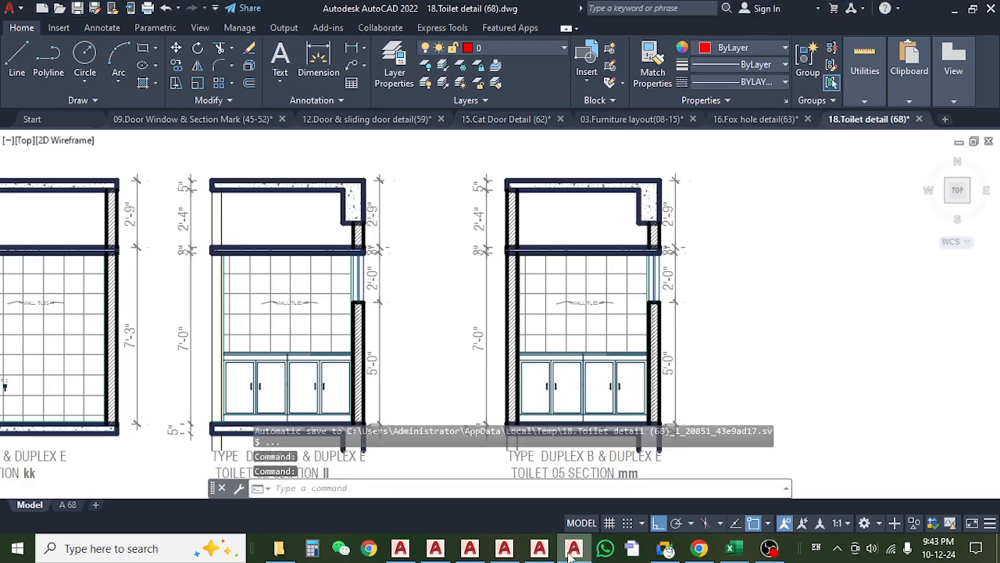
pyautogui.scroll(-5, 490, 285)
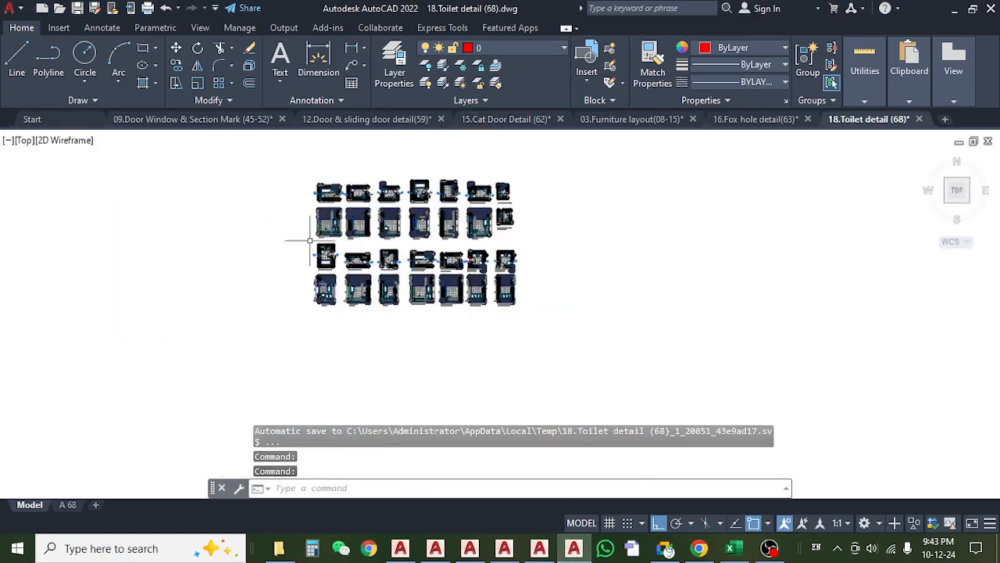
pyautogui.scroll(5, 321, 227)
pyautogui.scroll(5, 331, 262)
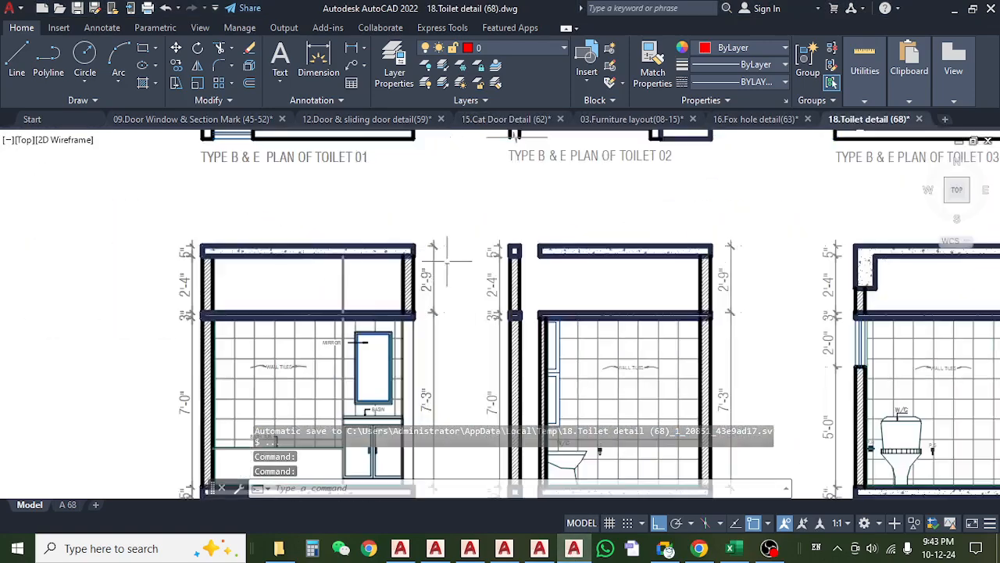
pyautogui.scroll(-5, 412, 300)
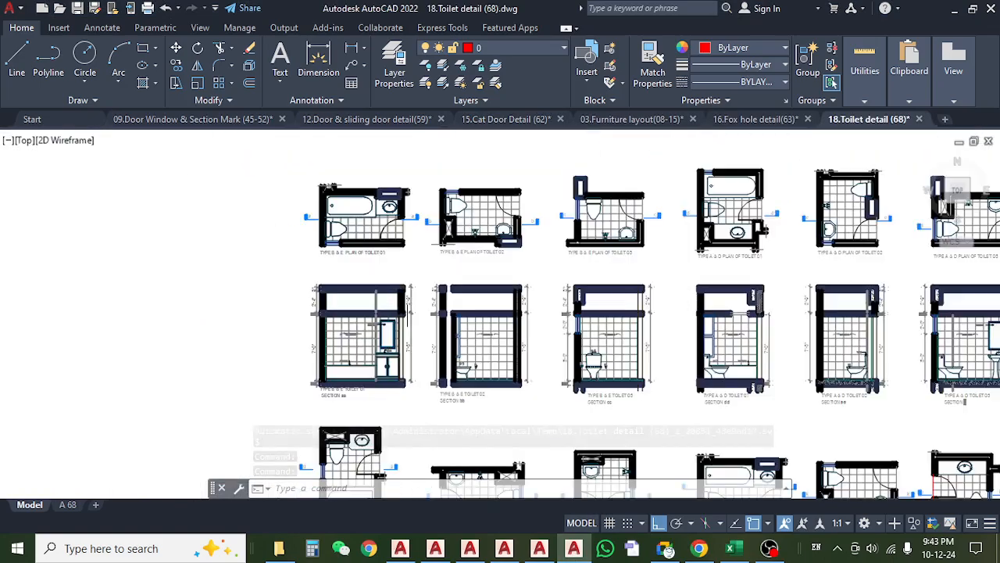
pyautogui.scroll(-3, 427, 326)
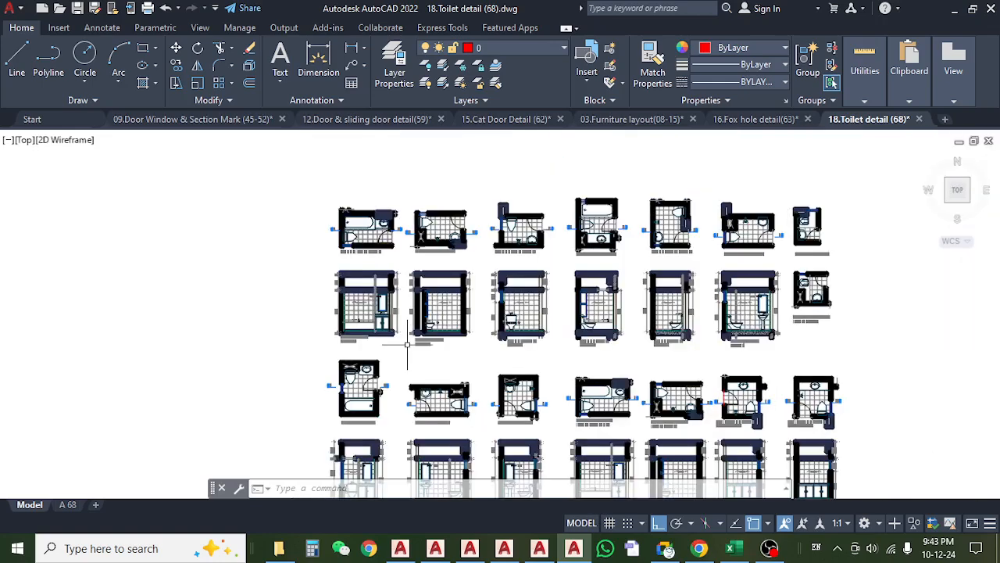
# Examine the Type C toilet sections, focusing on the space above the false slab in Toilet 03 section hh.
pyautogui.moveTo(491, 397); pyautogui.dragTo(490, 253)
pyautogui.scroll(6, 441, 314)
pyautogui.moveTo(365, 462); pyautogui.dragTo(365, 290)
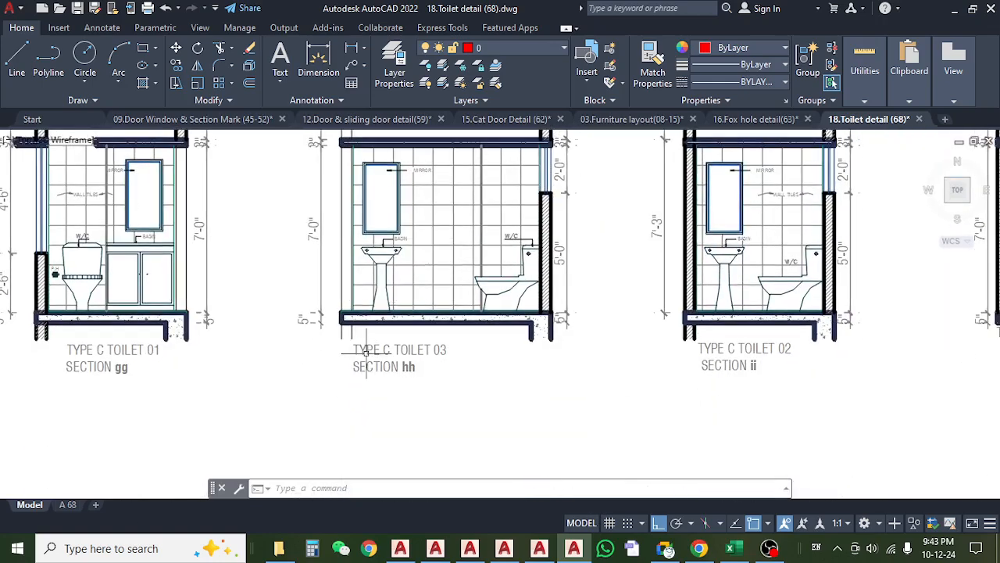
pyautogui.scroll(4, 367, 354)
pyautogui.scroll(-6, 504, 341)
pyautogui.moveTo(471, 312); pyautogui.dragTo(469, 348)
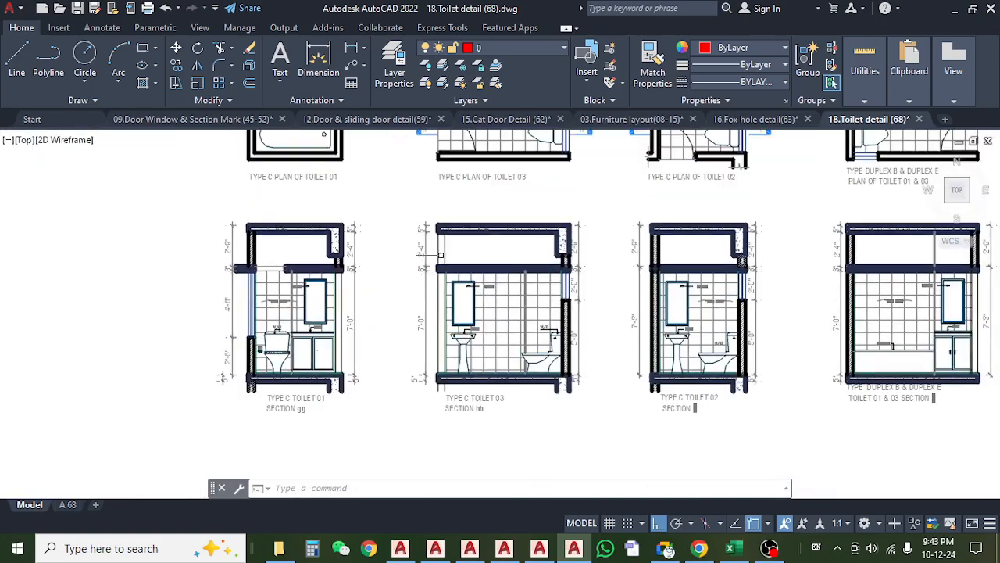
pyautogui.scroll(6, 441, 255)
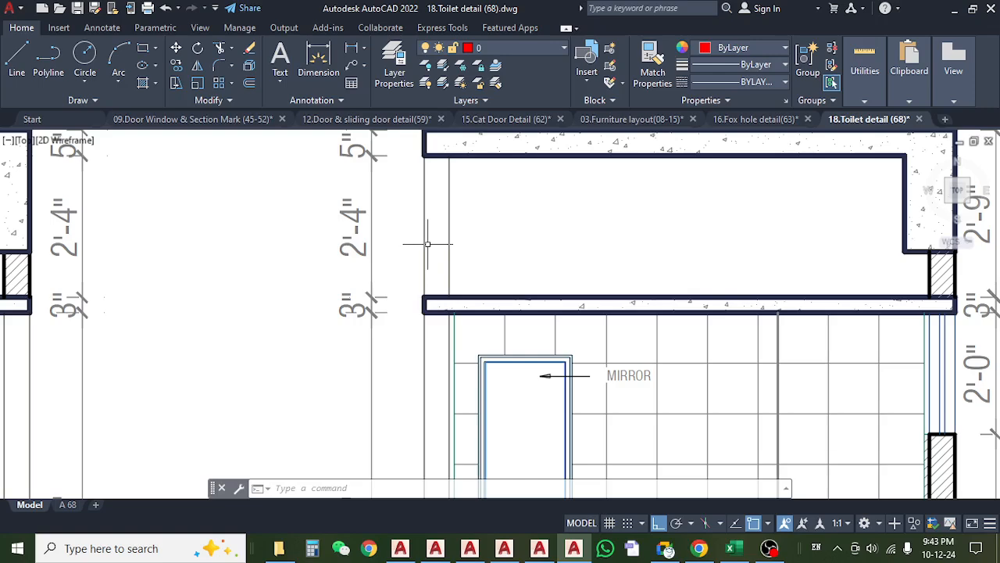
pyautogui.moveTo(457, 206); pyautogui.dragTo(447, 240)
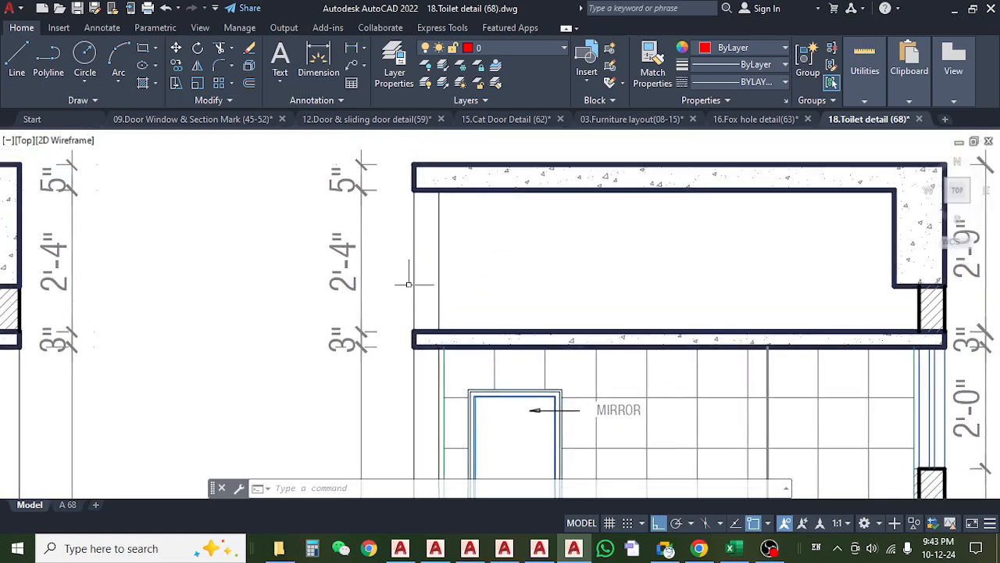
pyautogui.scroll(-5, 403, 281)
pyautogui.scroll(-2, 405, 290)
pyautogui.moveTo(540, 258); pyautogui.dragTo(423, 260)
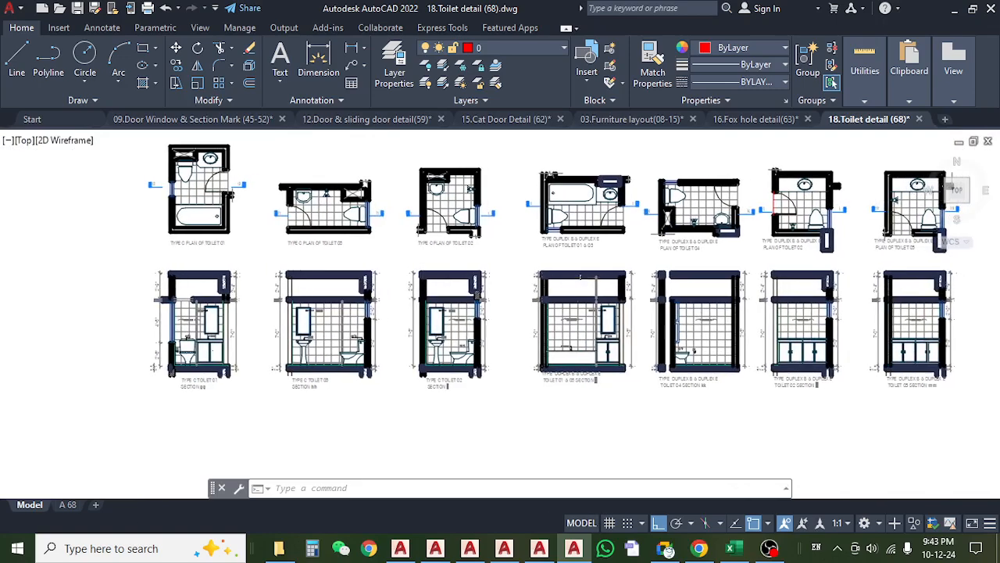
# Inspect the hatched wall above the false slab in the duplex B & E Toilet 01 & 03 section jj.
pyautogui.scroll(4, 606, 291)
pyautogui.moveTo(606, 291); pyautogui.dragTo(476, 265)
pyautogui.scroll(4, 538, 249)
pyautogui.click(538, 249)
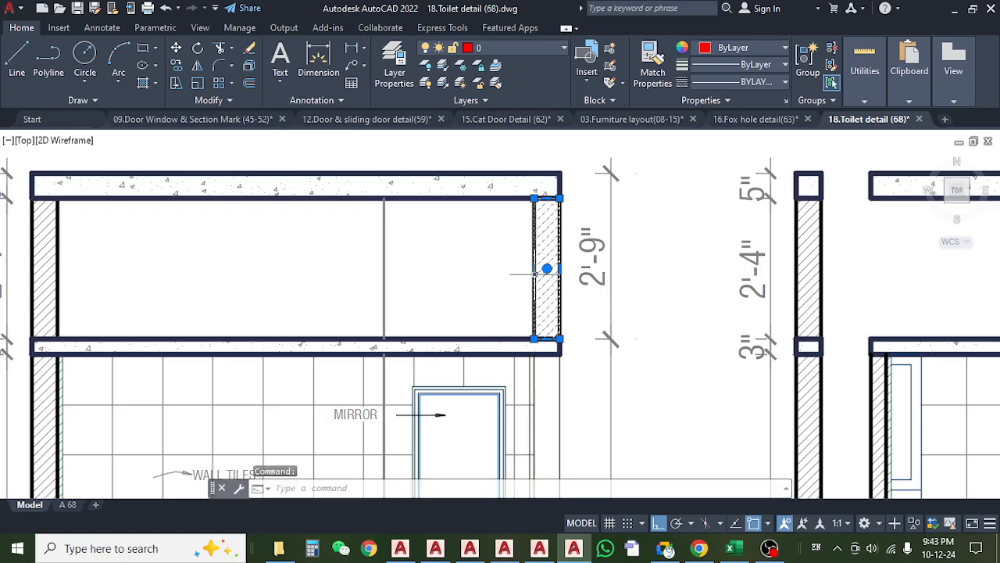
pyautogui.scroll(-3, 536, 272)
pyautogui.press('Escape')
pyautogui.press('Escape')
pyautogui.scroll(-4, 532, 265)
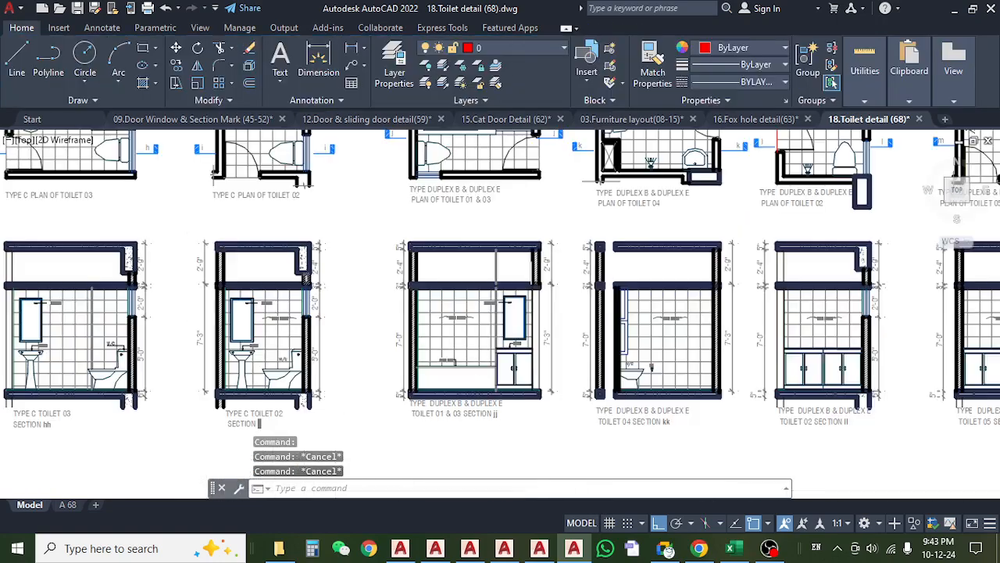
# Compare the duplex B & E toilet plans with the sections drawn below them.
pyautogui.moveTo(564, 267); pyautogui.dragTo(559, 343)
pyautogui.scroll(2, 556, 230)
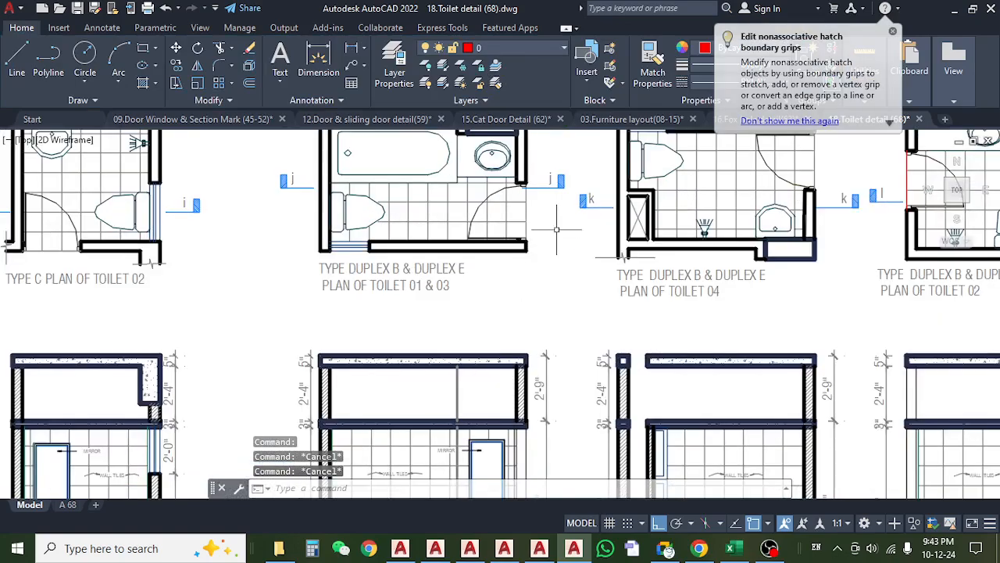
pyautogui.moveTo(558, 227); pyautogui.dragTo(559, 286)
pyautogui.scroll(2, 558, 282)
pyautogui.scroll(-6, 562, 278)
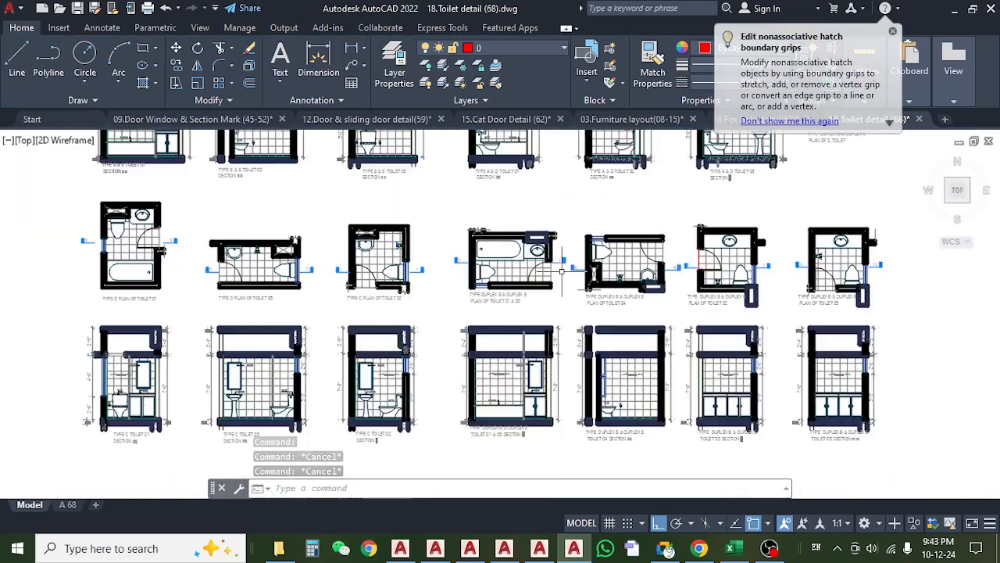
pyautogui.moveTo(563, 321); pyautogui.dragTo(562, 338)
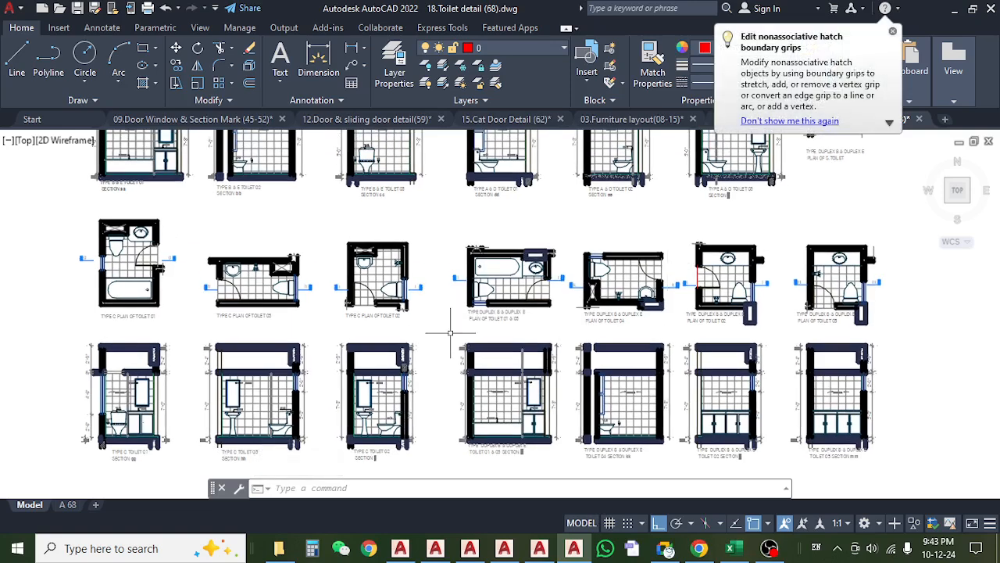
pyautogui.moveTo(450, 333); pyautogui.dragTo(455, 335)
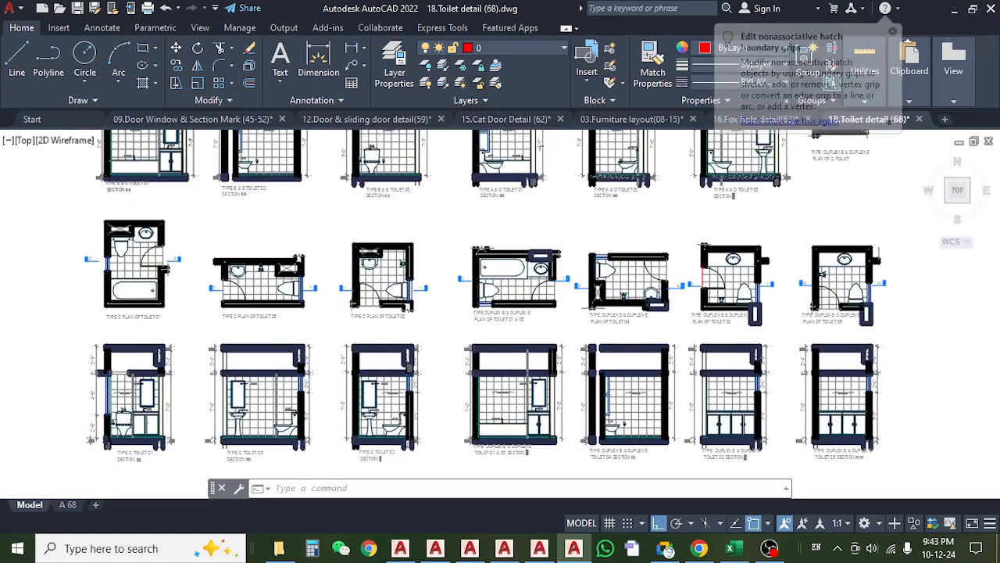
# Close the Cat Door Detail, Furniture layout and Fox hole detail drawings without saving their changes.
pyautogui.click(554, 125)
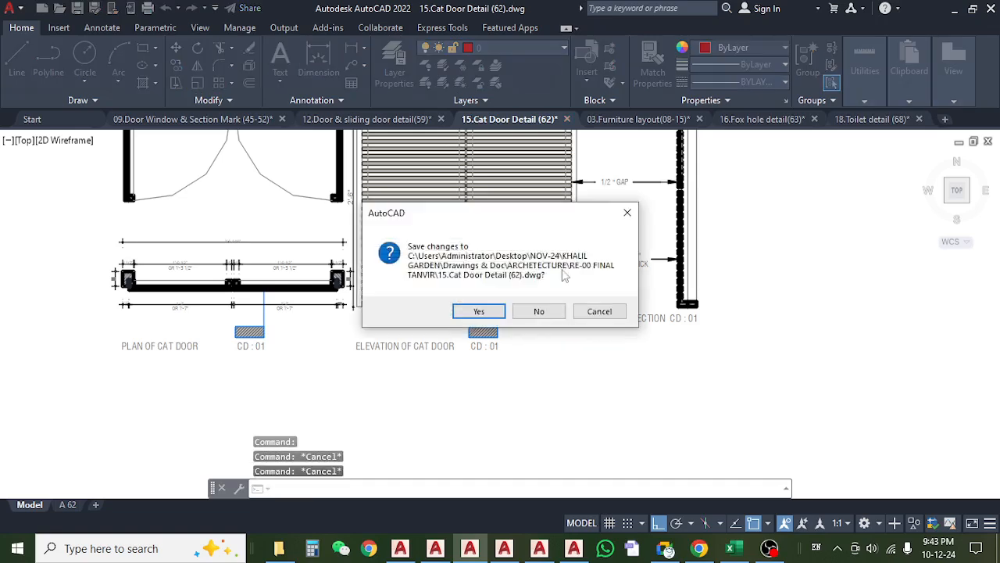
pyautogui.click(534, 310)
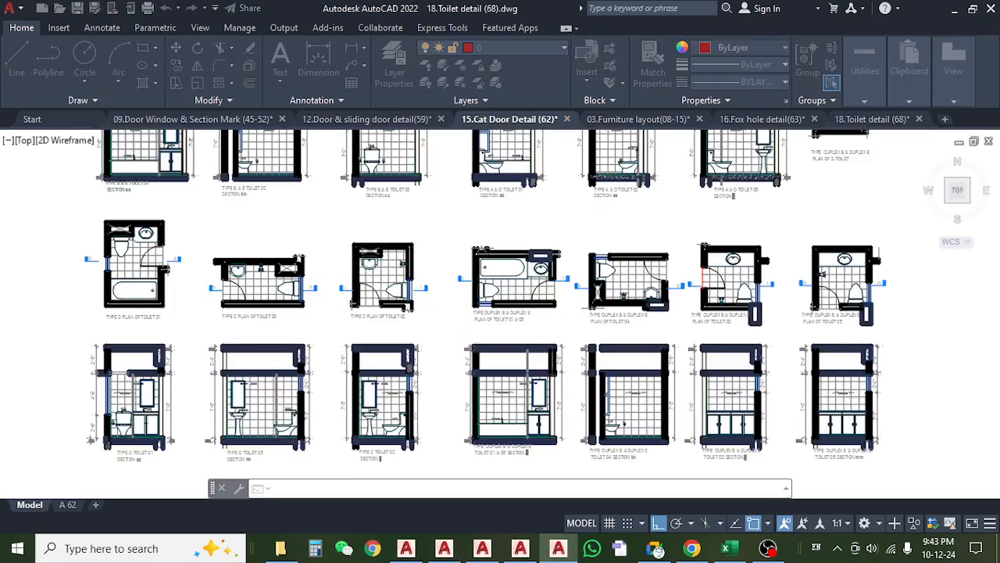
pyautogui.click(573, 120)
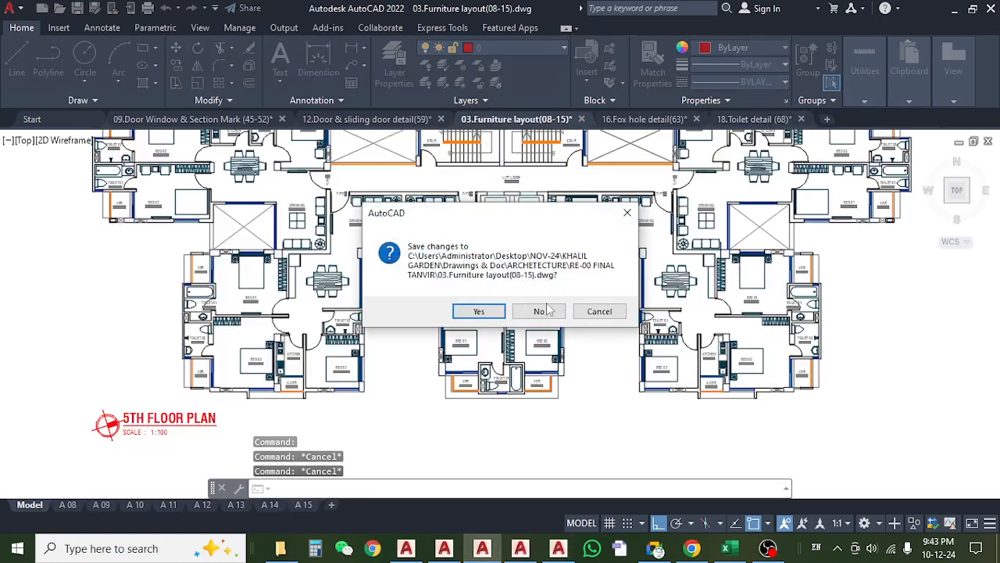
pyautogui.click(538, 311)
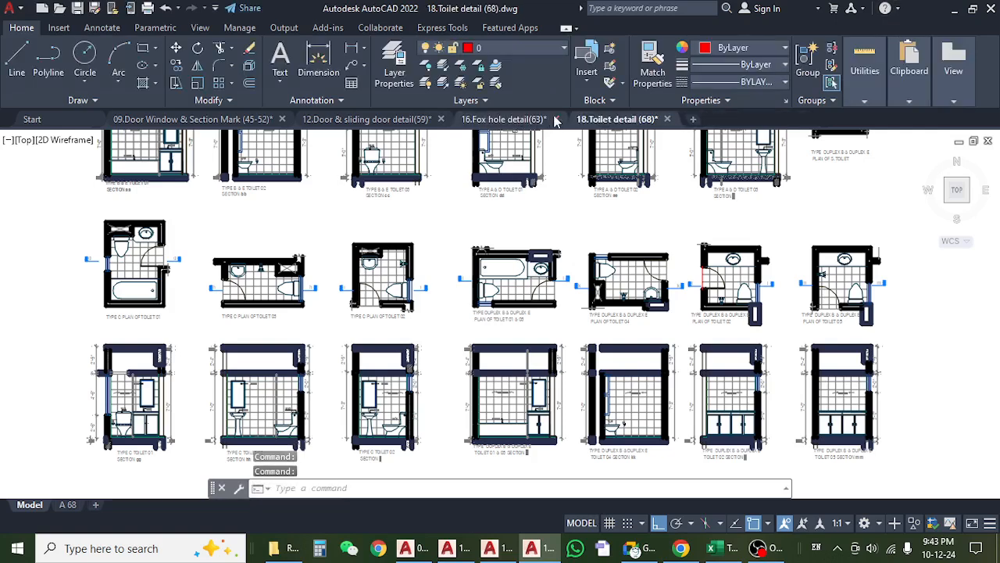
pyautogui.click(507, 119)
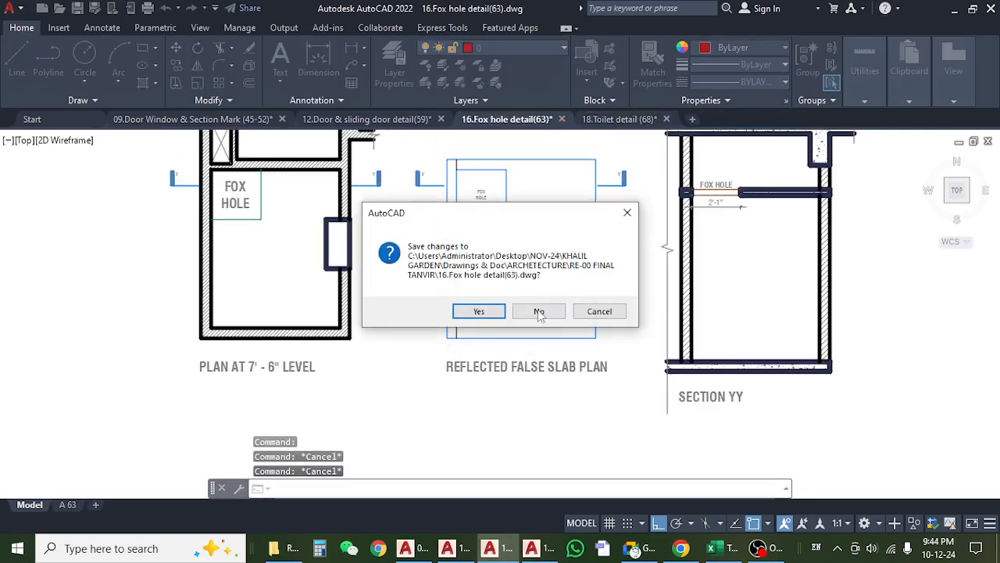
pyautogui.click(538, 310)
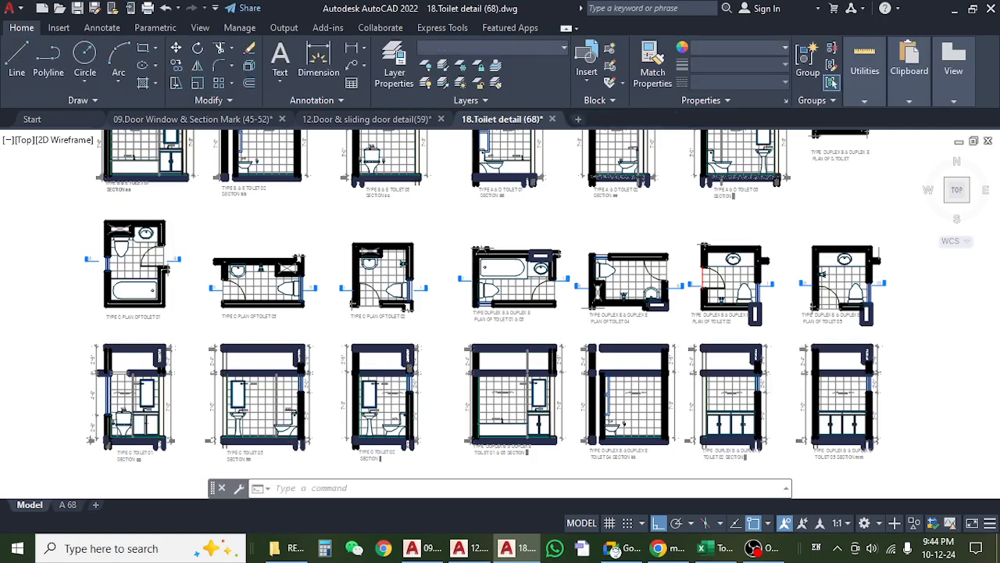
# Return to the Excel Wood sheet and find item f, the stair hand railing using Ctg. Teak wood.
pyautogui.click(955, 8)
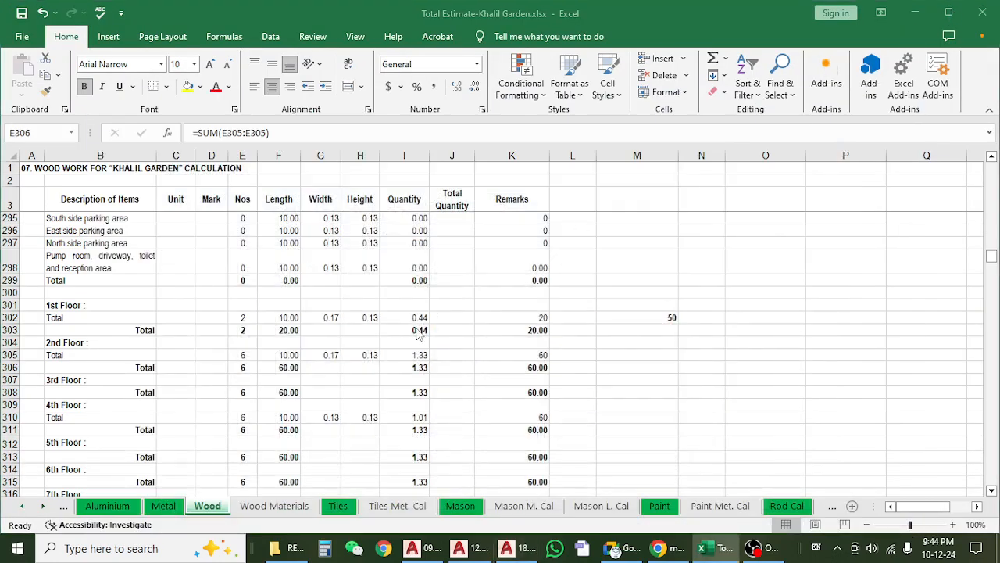
pyautogui.scroll(-3, 263, 355)
pyautogui.click(245, 351)
pyautogui.scroll(-5, 250, 352)
pyautogui.scroll(-2, 250, 351)
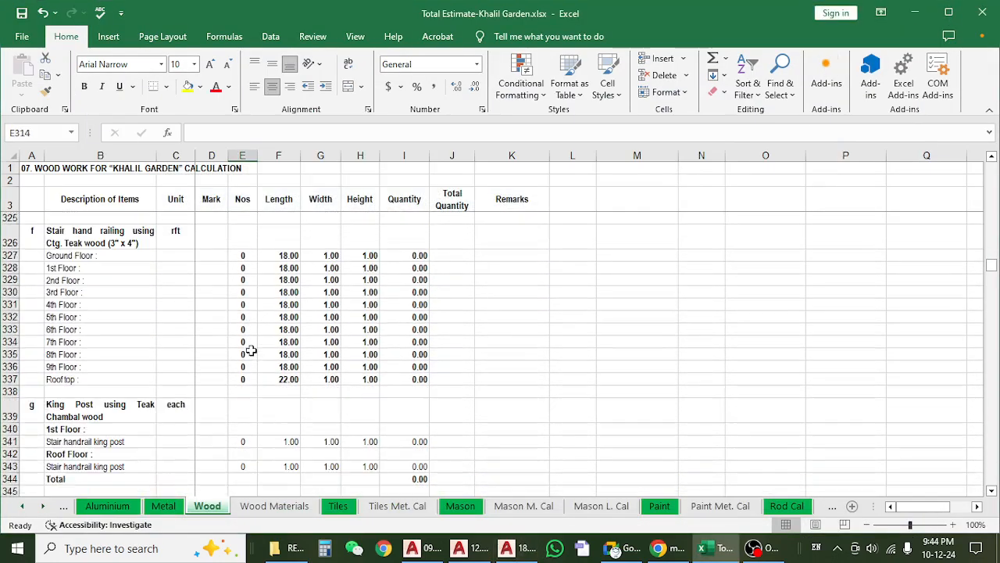
pyautogui.click(125, 236)
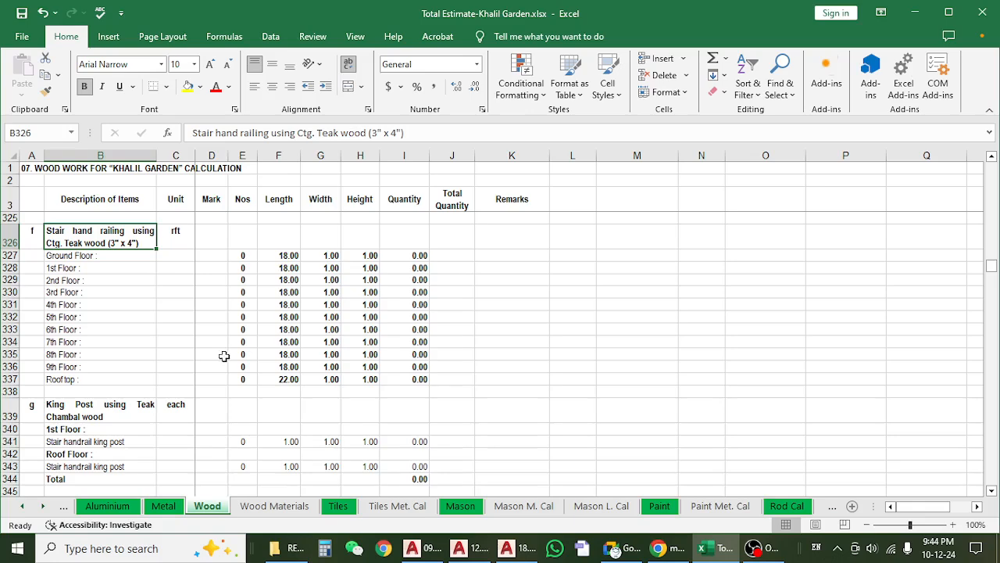
# Check the stair hand railing counts from the ground floor to the rooftop in E327:E337.
pyautogui.click(234, 256)
pyautogui.click(234, 329)
pyautogui.click(234, 377)
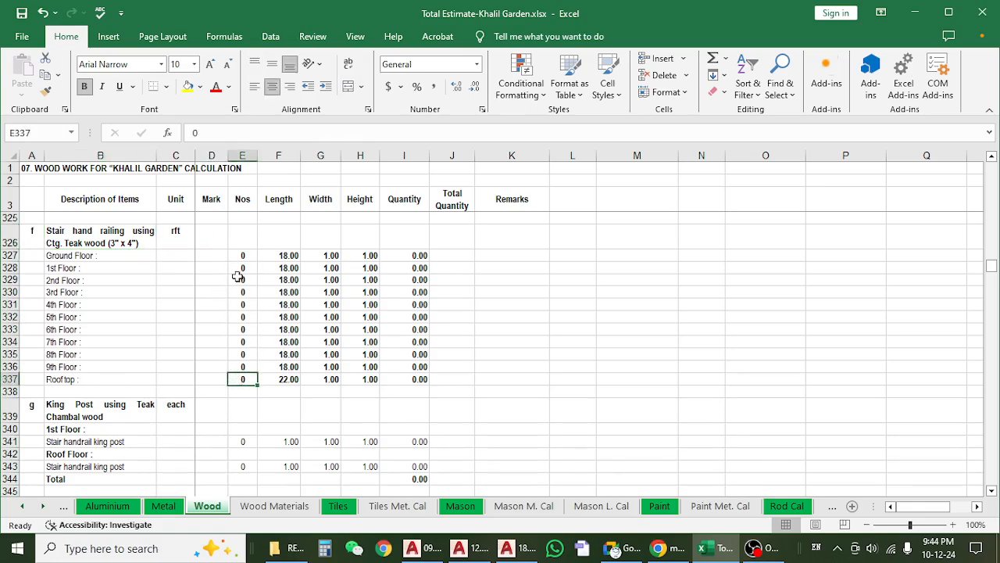
pyautogui.moveTo(238, 267); pyautogui.dragTo(242, 365)
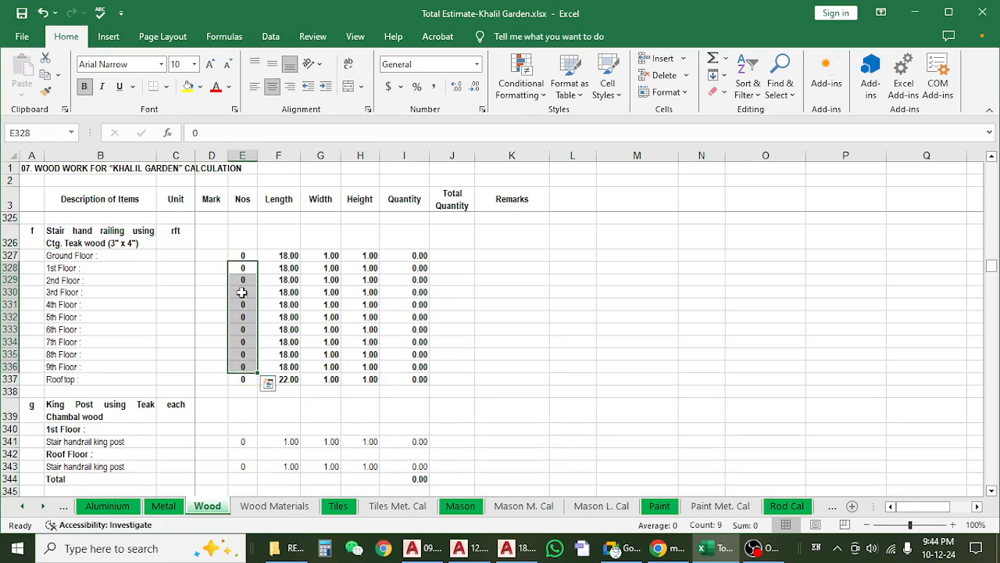
pyautogui.click(242, 267)
pyautogui.click(242, 255)
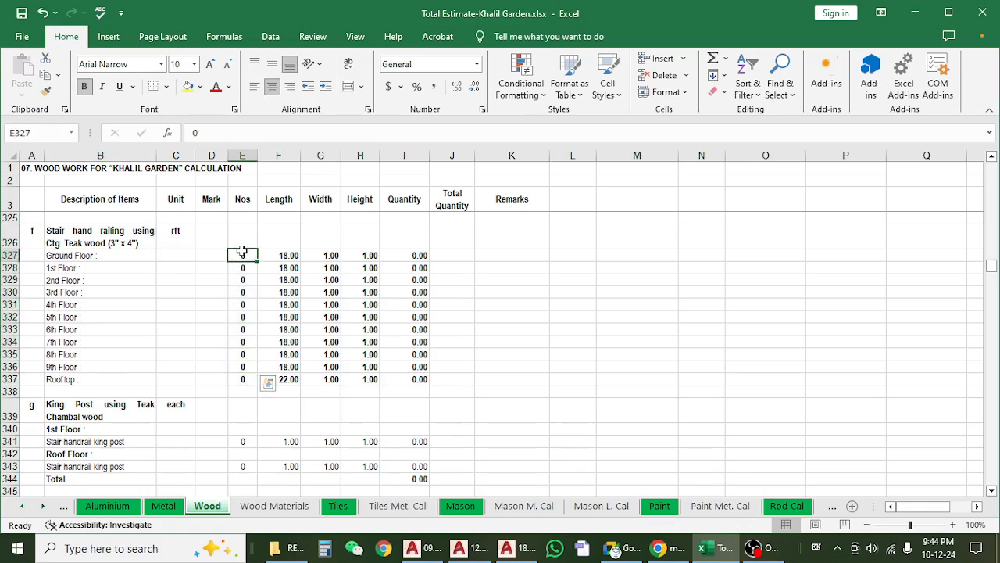
pyautogui.moveTo(242, 252); pyautogui.dragTo(242, 375)
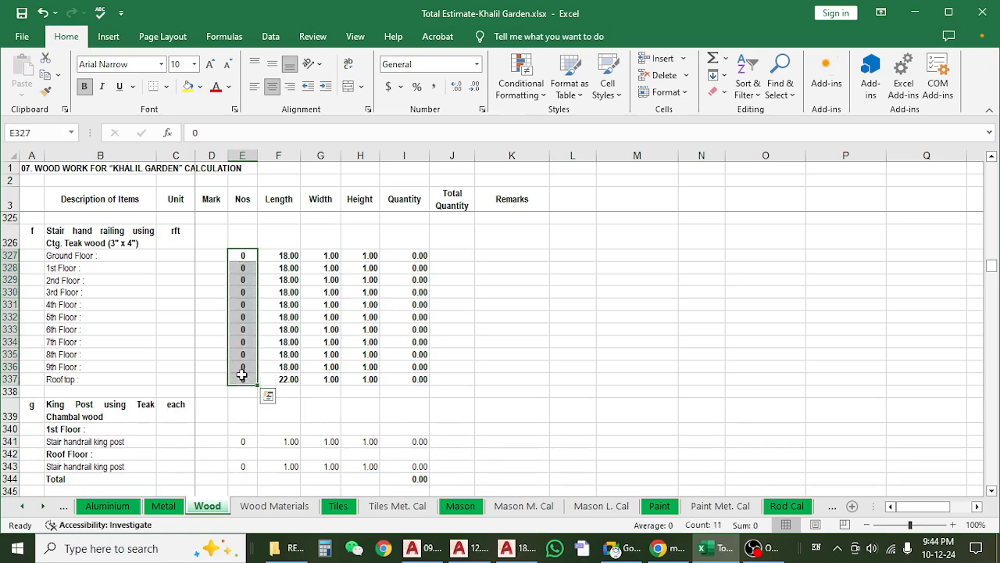
# Check the ground floor hand railing's length, height and quantity, and the item's unit.
pyautogui.click(290, 256)
pyautogui.click(348, 256)
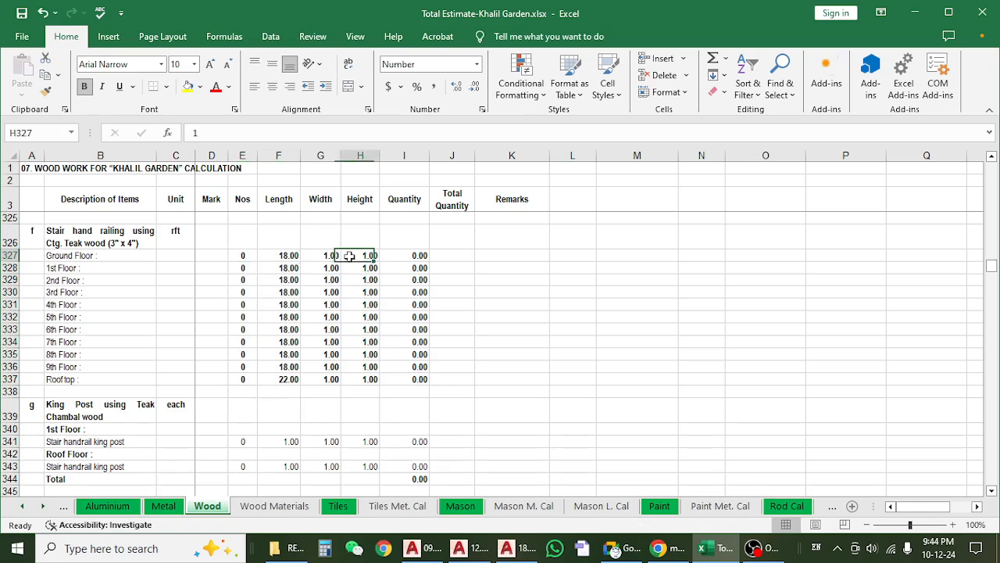
pyautogui.click(423, 256)
pyautogui.click(261, 267)
pyautogui.click(174, 249)
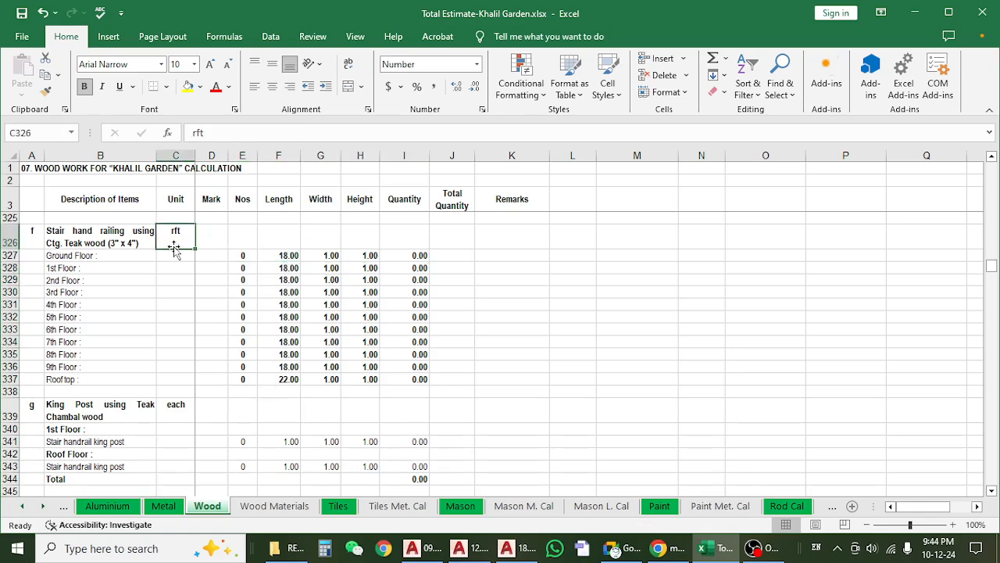
# Review the hand railing description against its floor-by-floor lengths and counts and the ground floor quantity.
pyautogui.click(102, 243)
pyautogui.moveTo(283, 256); pyautogui.dragTo(273, 367)
pyautogui.moveTo(268, 256); pyautogui.dragTo(275, 358)
pyautogui.moveTo(245, 256); pyautogui.dragTo(239, 367)
pyautogui.click(419, 254)
pyautogui.click(112, 243)
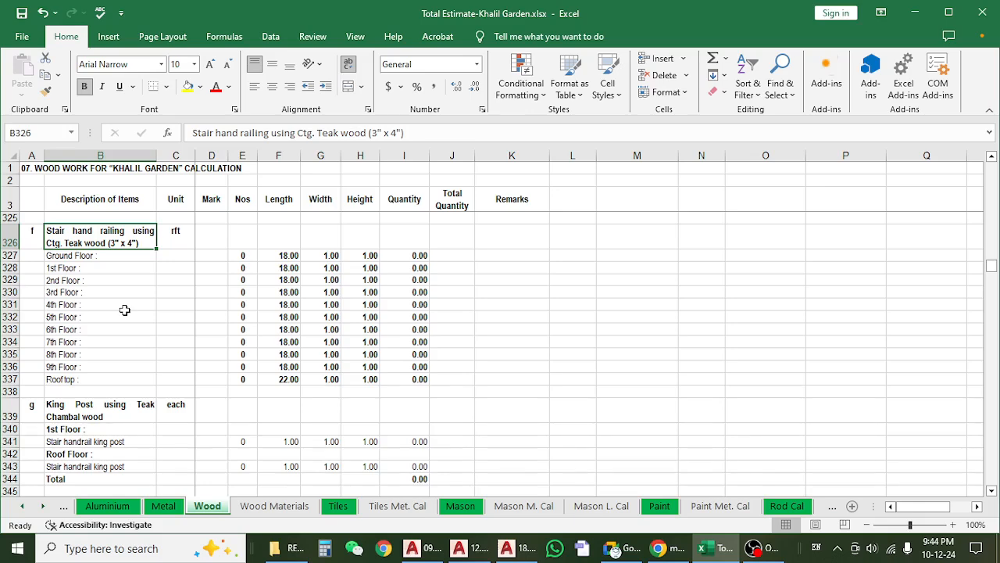
# Examine item g, the King Post using Teak Chambal wood, with its 1st floor and roof floor rows.
pyautogui.scroll(-2, 124, 310)
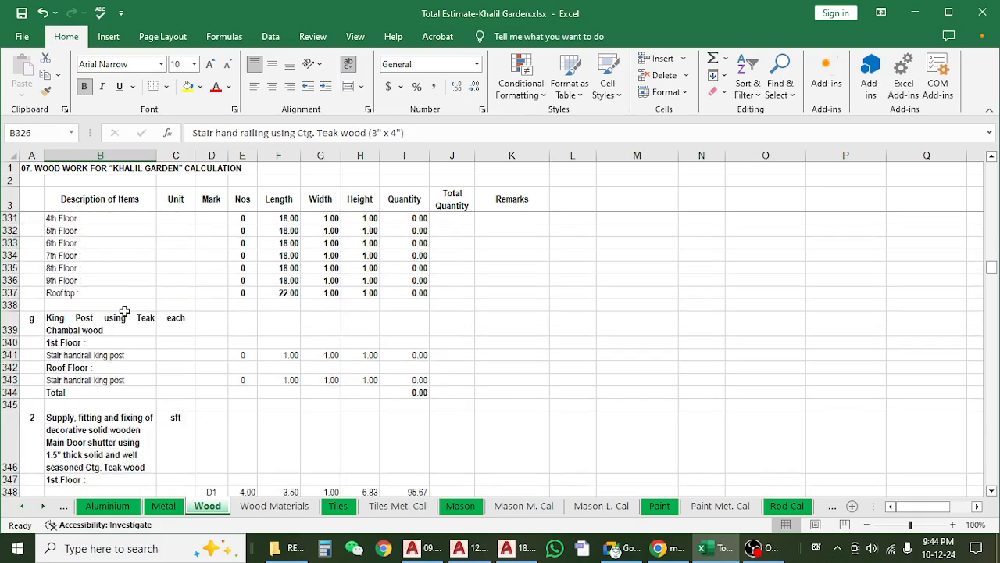
pyautogui.click(125, 320)
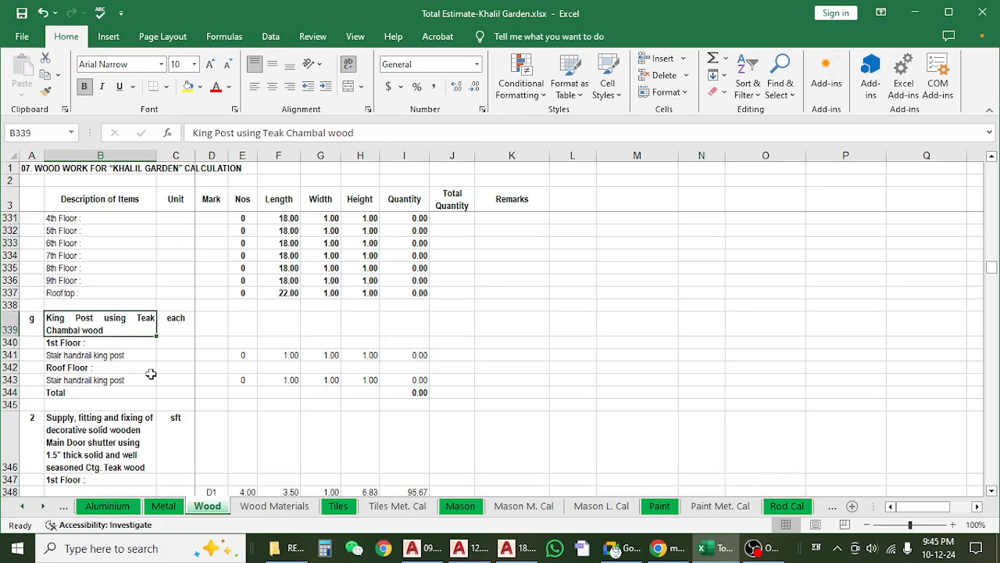
pyautogui.scroll(-1, 159, 372)
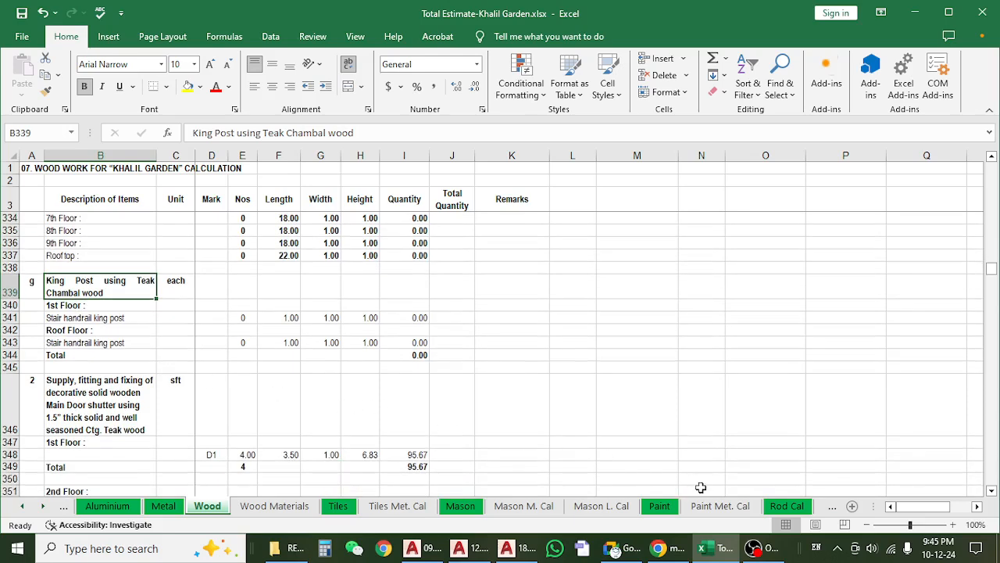
# Switch to AutoCAD and examine the stair handrails between the flights in the 09.Door Window & Section Mark (45-52) floor plan.
pyautogui.click(514, 548)
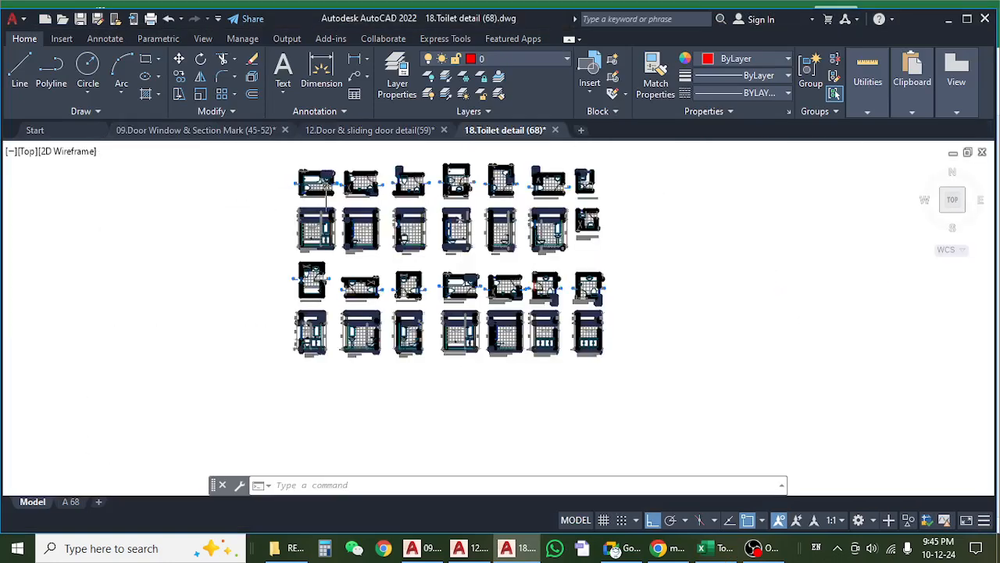
pyautogui.click(968, 19)
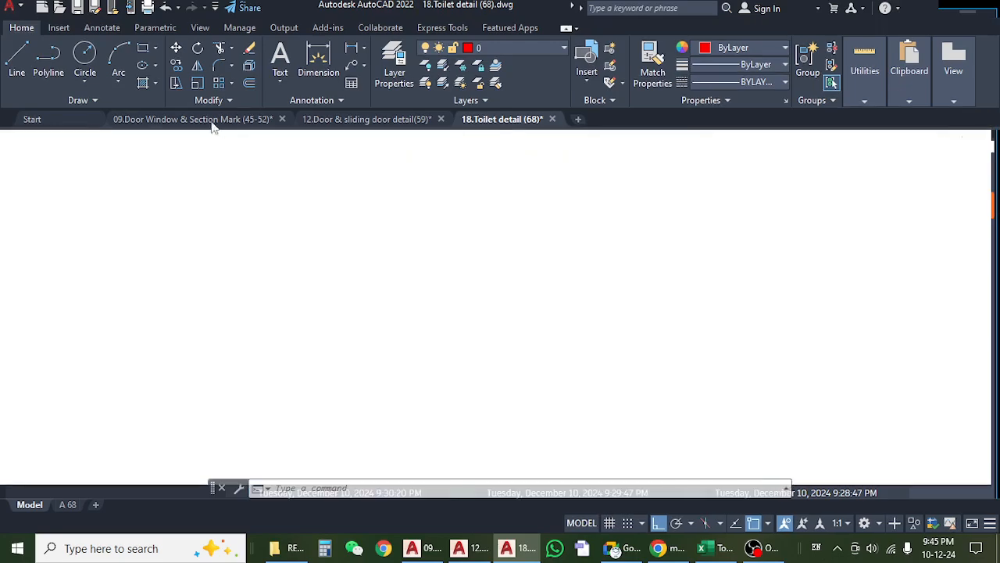
pyautogui.click(200, 117)
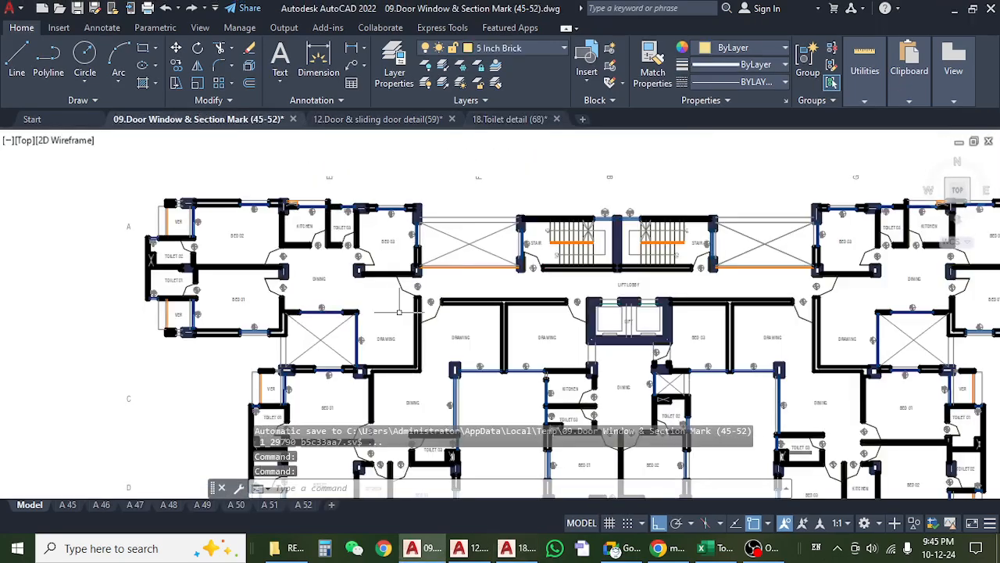
pyautogui.scroll(-2, 426, 312)
pyautogui.scroll(8, 426, 313)
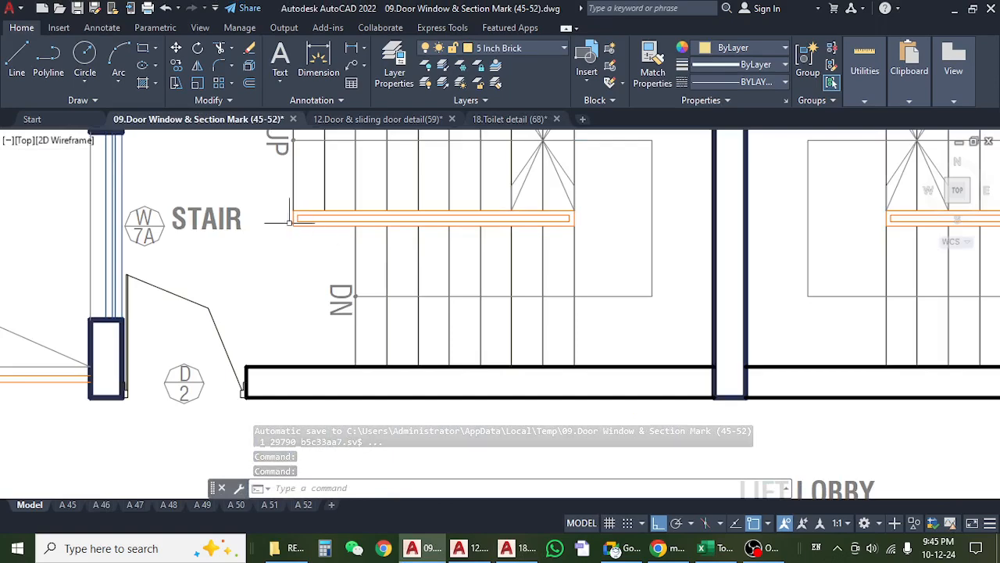
pyautogui.scroll(-10, 578, 222)
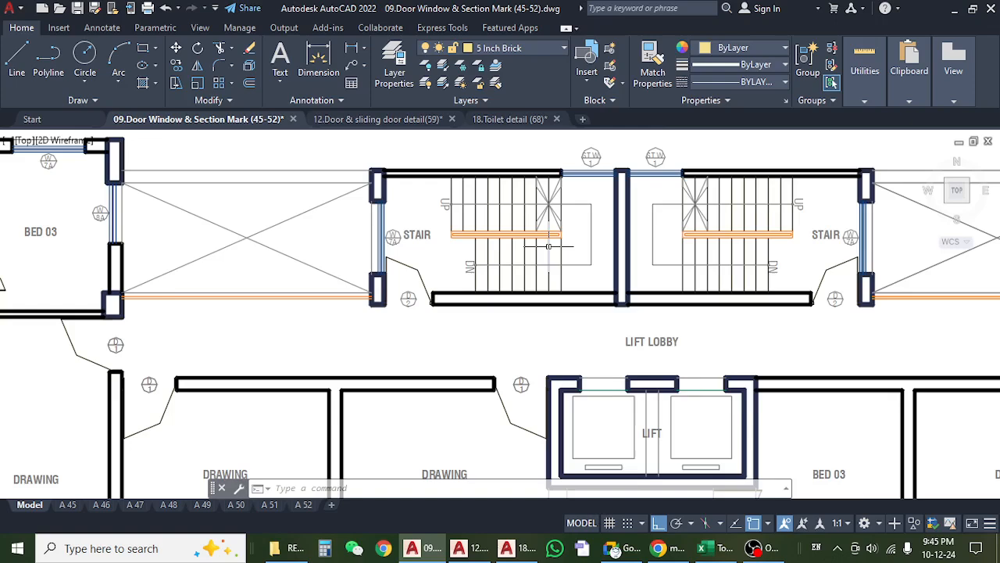
pyautogui.scroll(2, 578, 223)
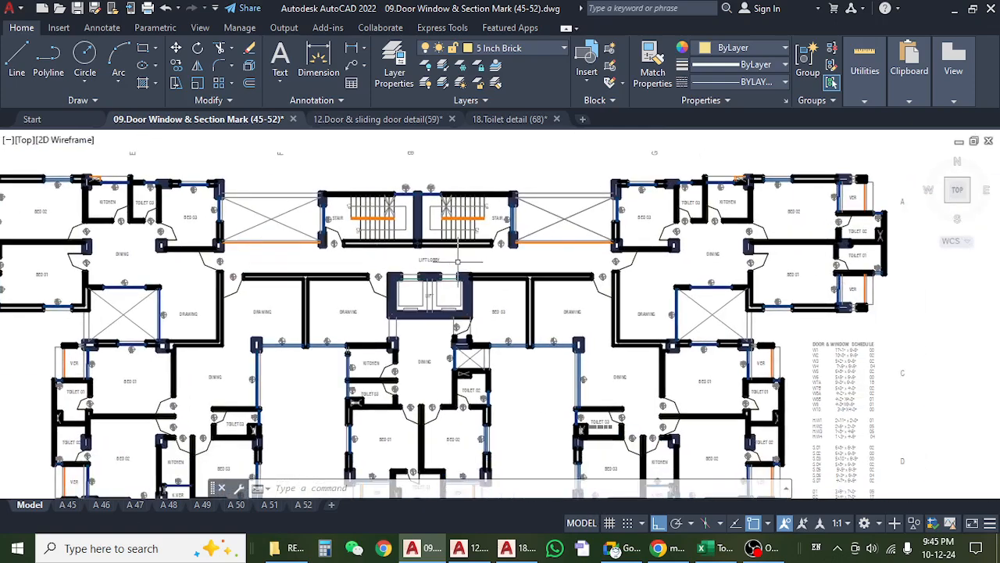
pyautogui.scroll(6, 357, 209)
pyautogui.moveTo(326, 258); pyautogui.dragTo(319, 260)
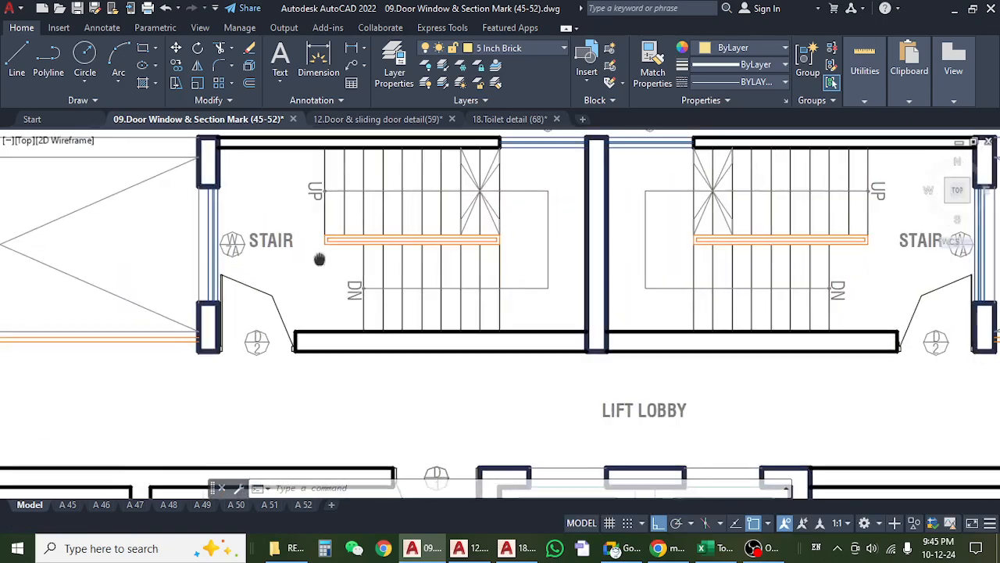
pyautogui.scroll(4, 319, 260)
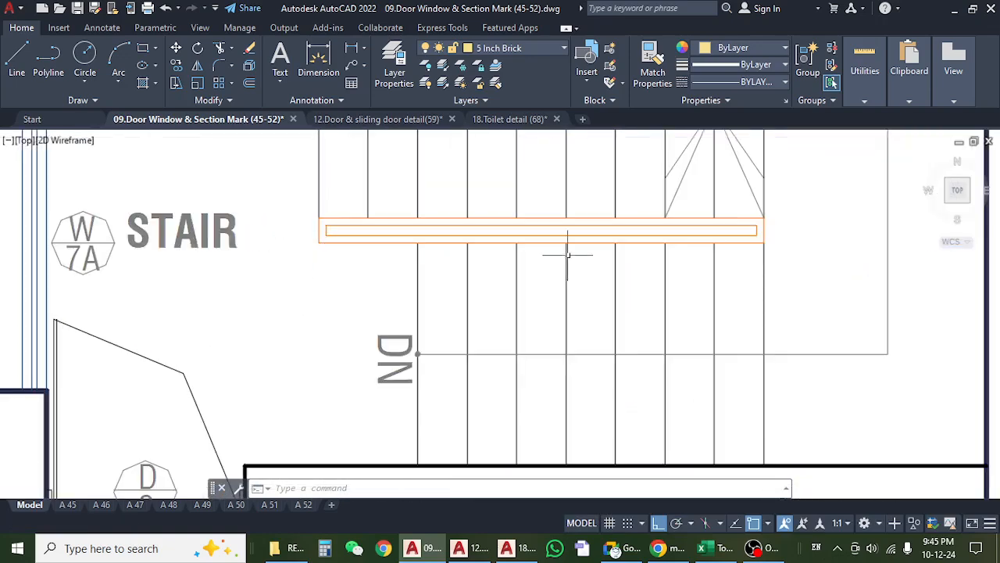
pyautogui.moveTo(765, 248); pyautogui.dragTo(671, 248)
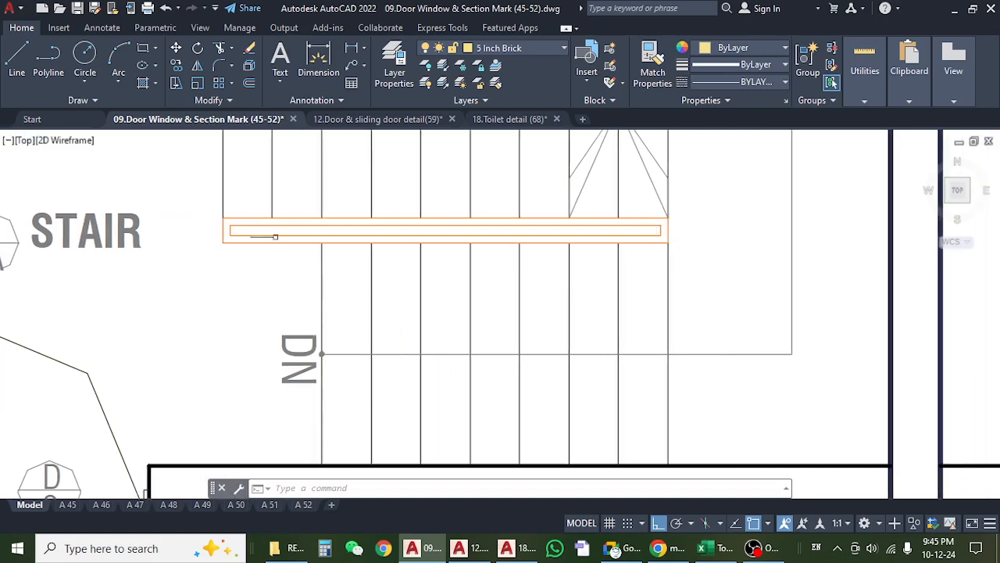
pyautogui.moveTo(239, 242); pyautogui.dragTo(304, 242)
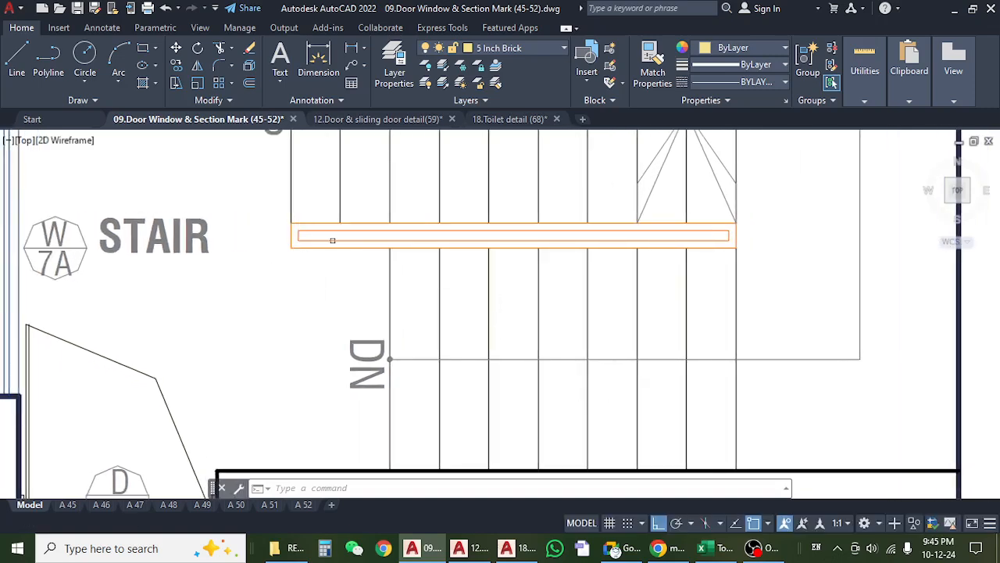
# Switch to Excel and review item g's King Post description with its 1st floor and roof floor stair handrail king post rows.
pyautogui.click(707, 548)
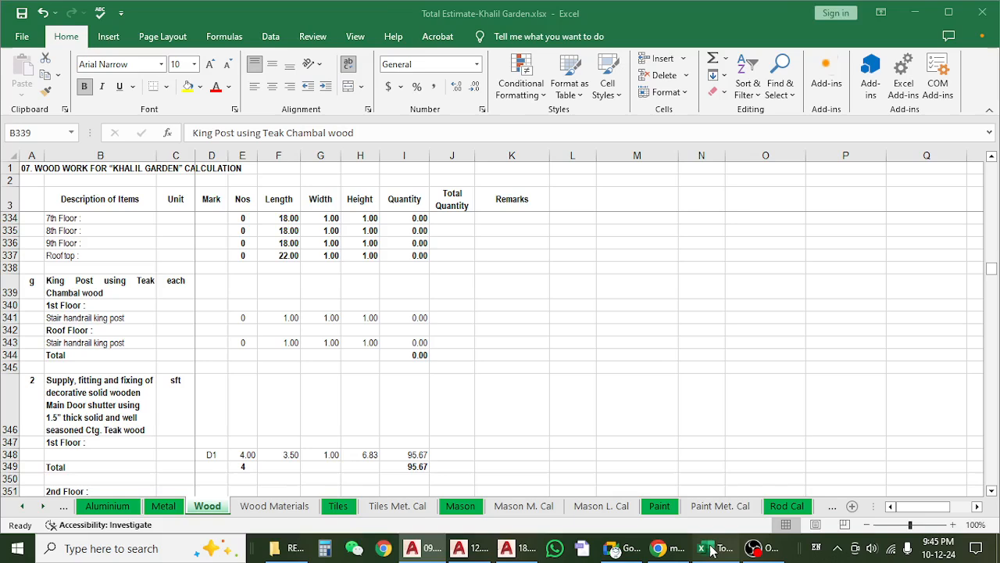
pyautogui.click(162, 303)
pyautogui.click(108, 319)
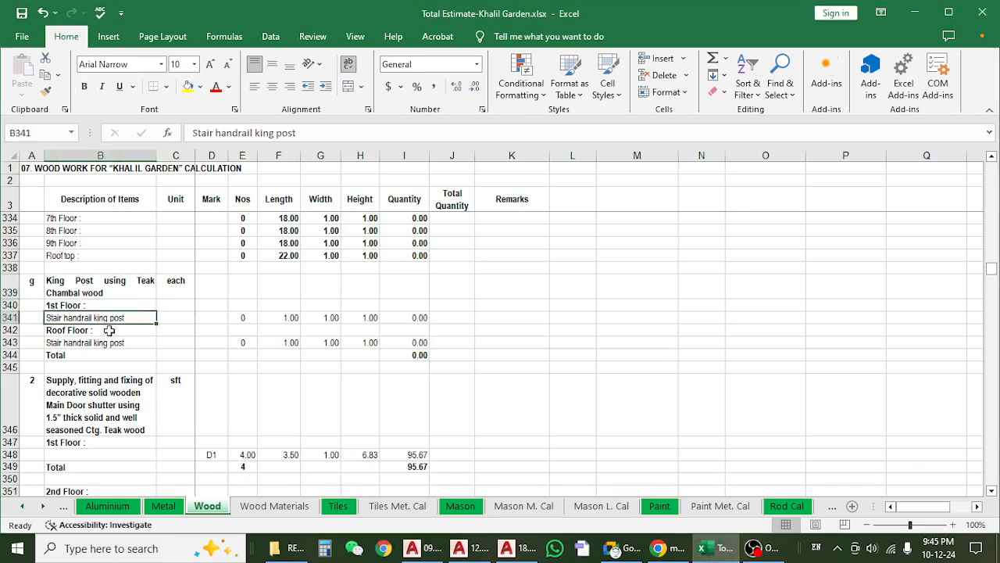
pyautogui.click(132, 295)
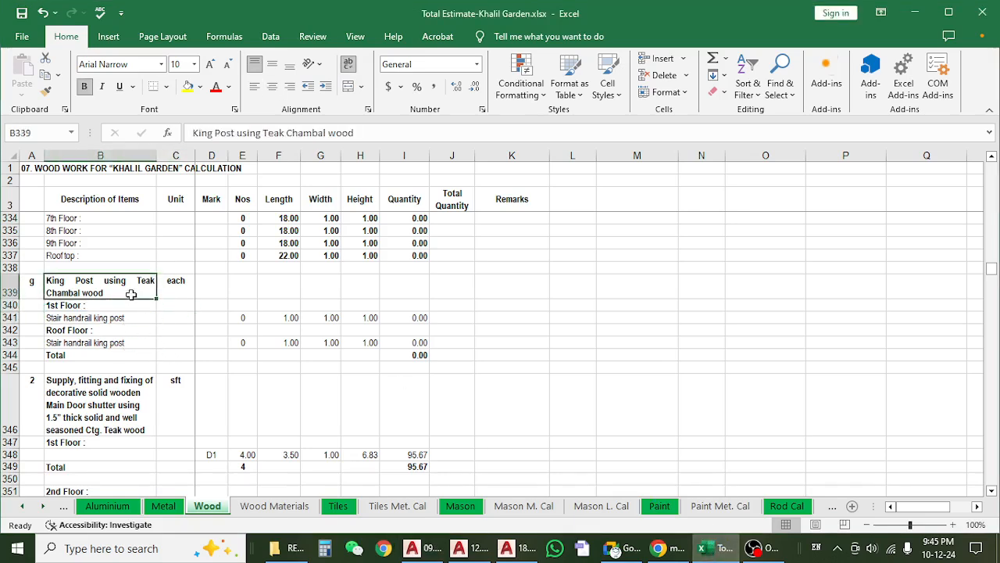
pyautogui.click(123, 353)
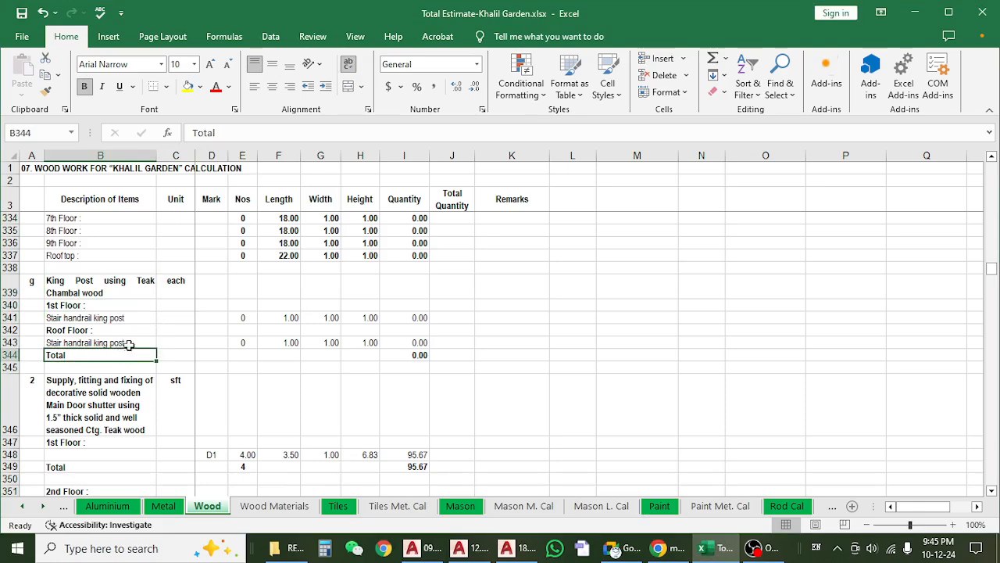
pyautogui.click(243, 316)
pyautogui.click(140, 296)
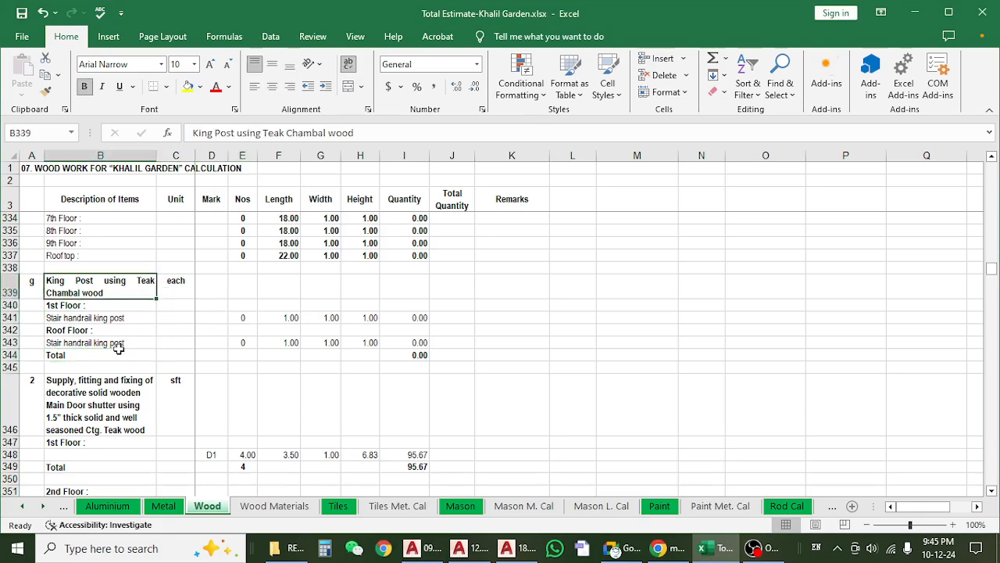
pyautogui.click(120, 353)
pyautogui.click(129, 308)
pyautogui.click(126, 354)
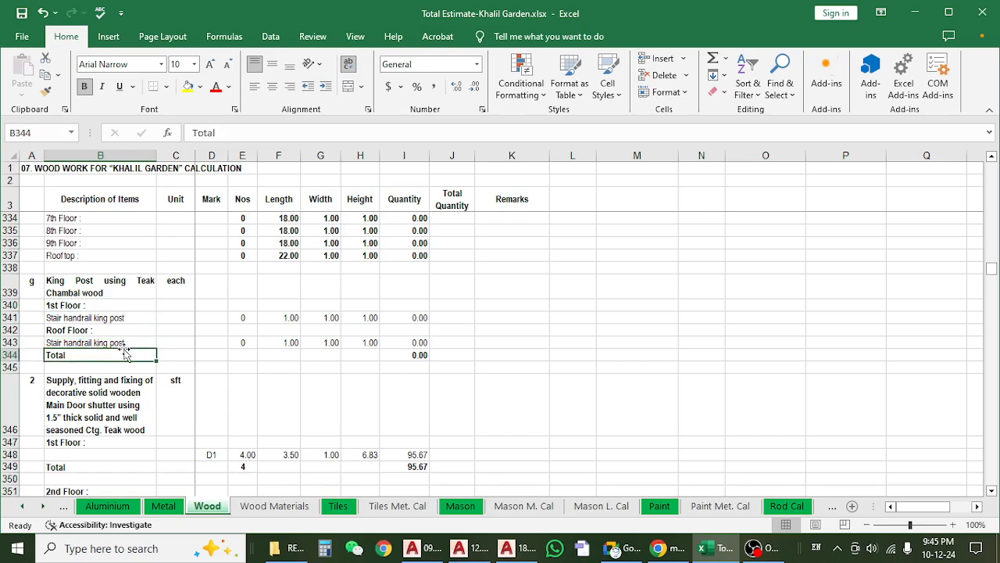
pyautogui.click(130, 316)
pyautogui.click(122, 344)
pyautogui.click(134, 303)
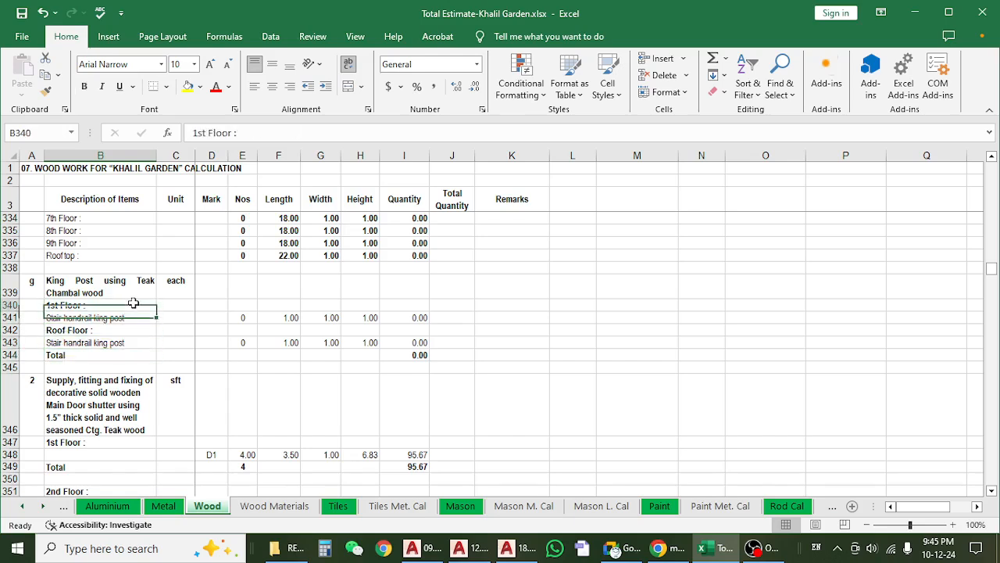
# Check the king post counts, the 1st floor length and the total quantity formula in I344.
pyautogui.click(238, 318)
pyautogui.click(242, 343)
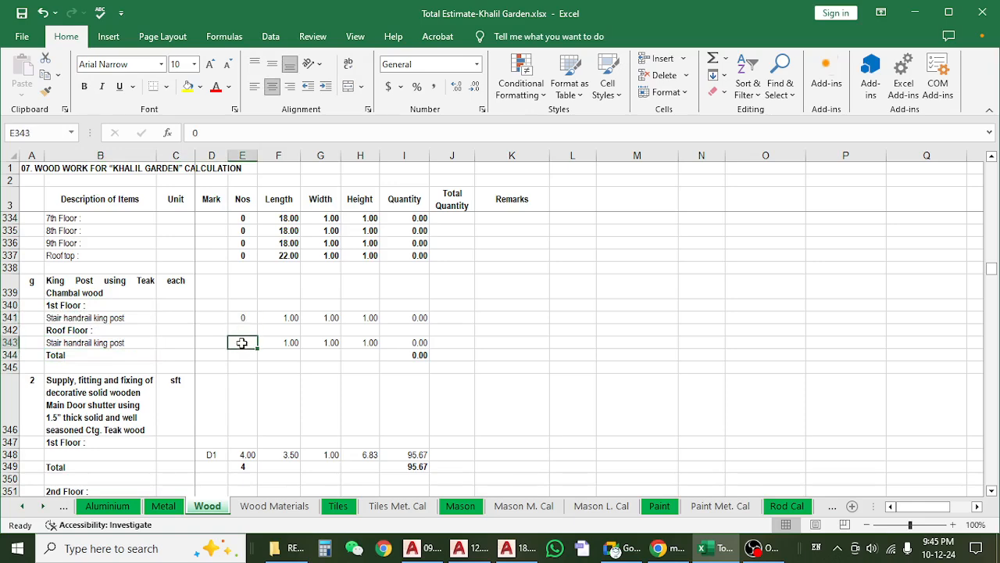
pyautogui.click(242, 317)
pyautogui.click(286, 317)
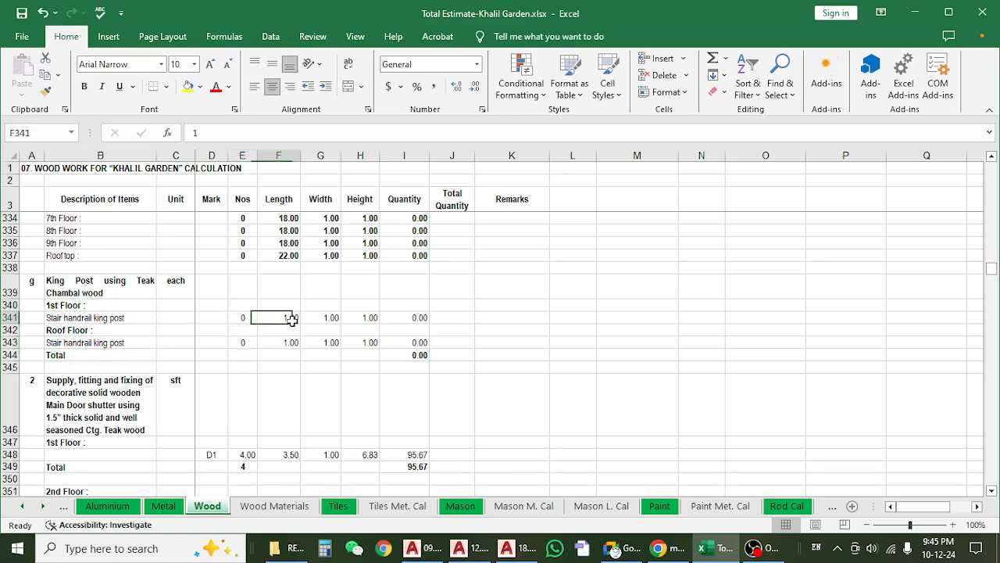
pyautogui.click(404, 330)
pyautogui.click(409, 355)
pyautogui.click(250, 317)
pyautogui.click(238, 356)
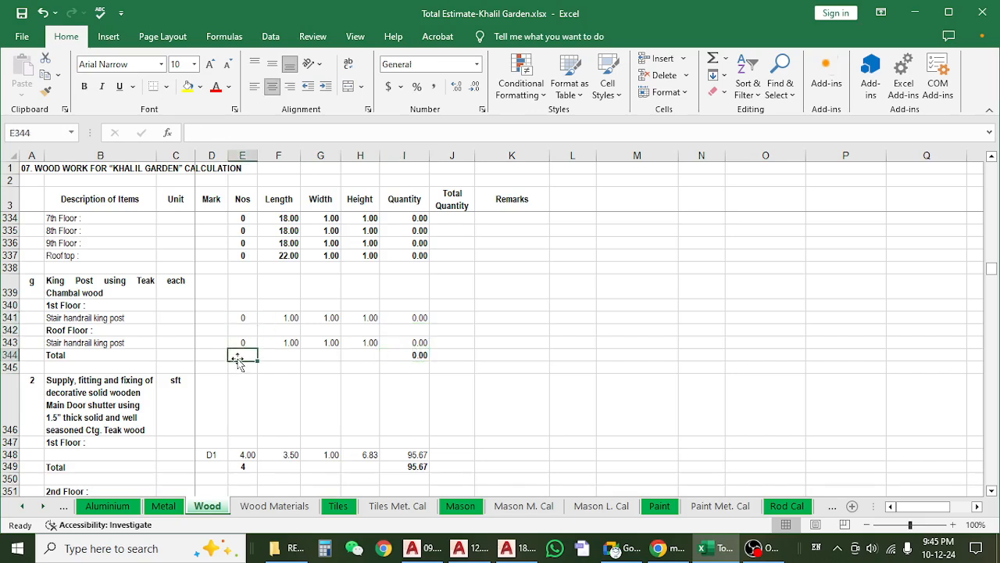
pyautogui.click(430, 351)
pyautogui.click(402, 351)
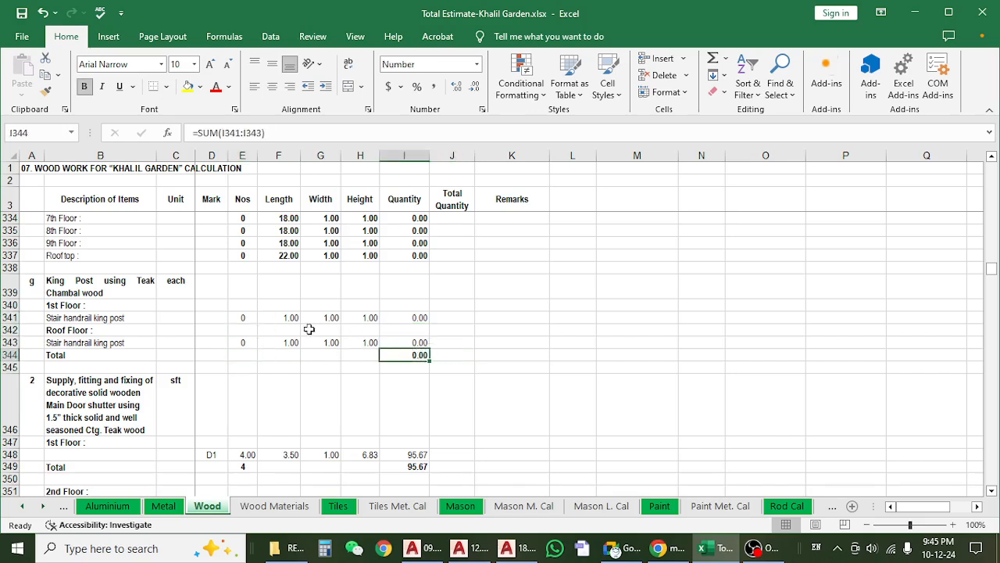
# Compare the King Post description in B339 with the counts in E341 and E343.
pyautogui.click(127, 286)
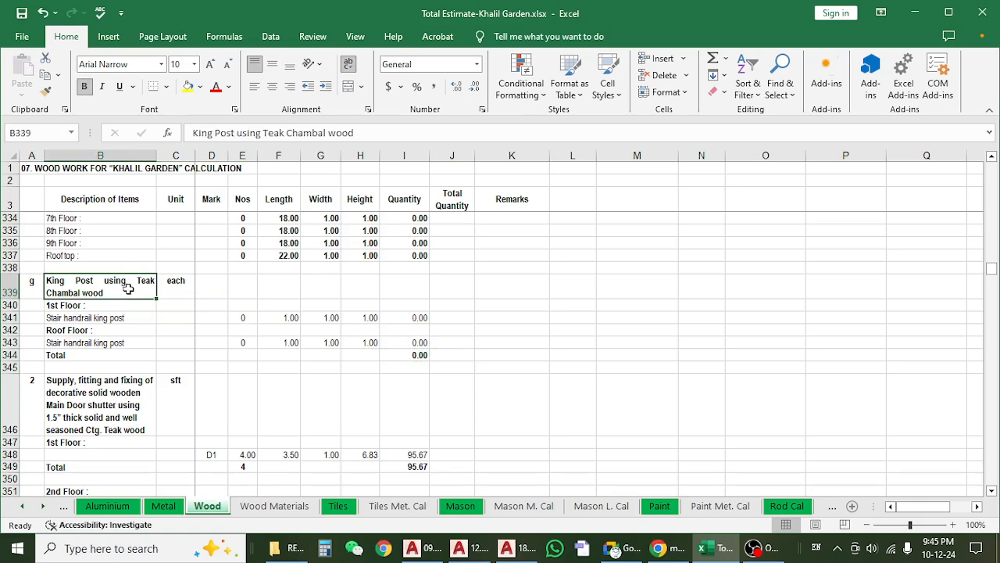
pyautogui.click(244, 319)
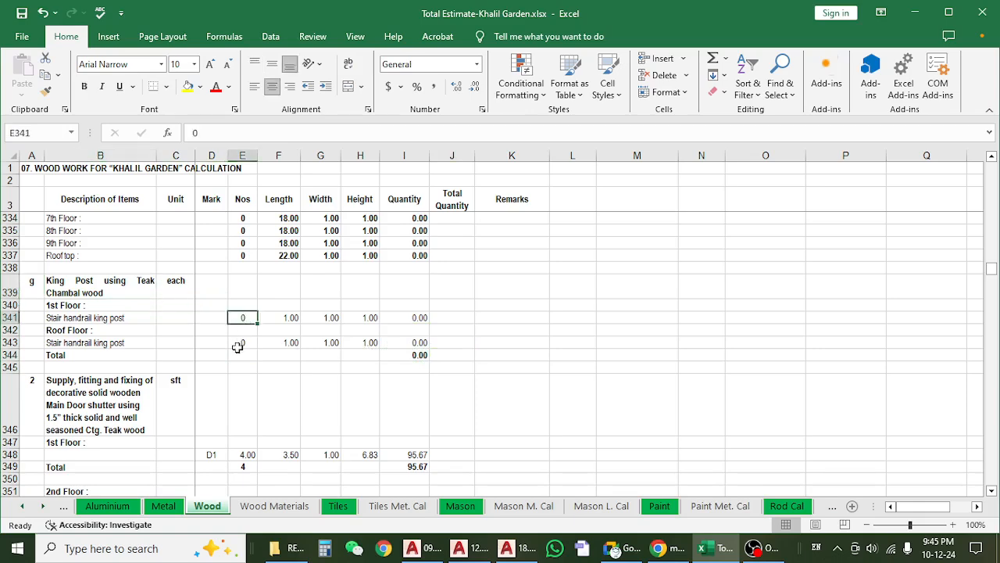
pyautogui.click(240, 342)
pyautogui.click(241, 316)
# Review item 2's description of the decorative solid wooden Main Door shutter in 1.5" thick Ctg. Teak wood.
pyautogui.scroll(-1, 237, 339)
pyautogui.scroll(-2, 237, 339)
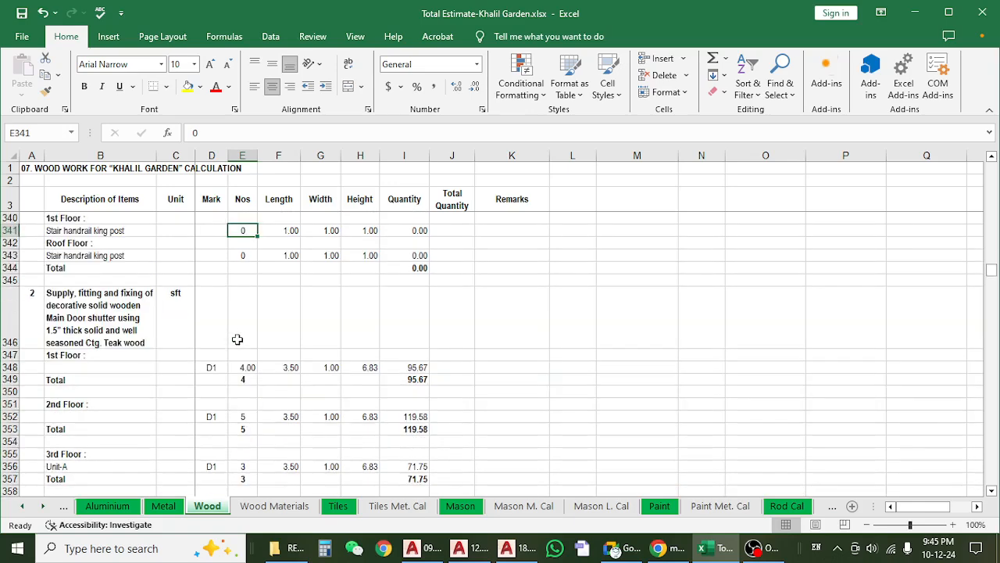
pyautogui.click(121, 328)
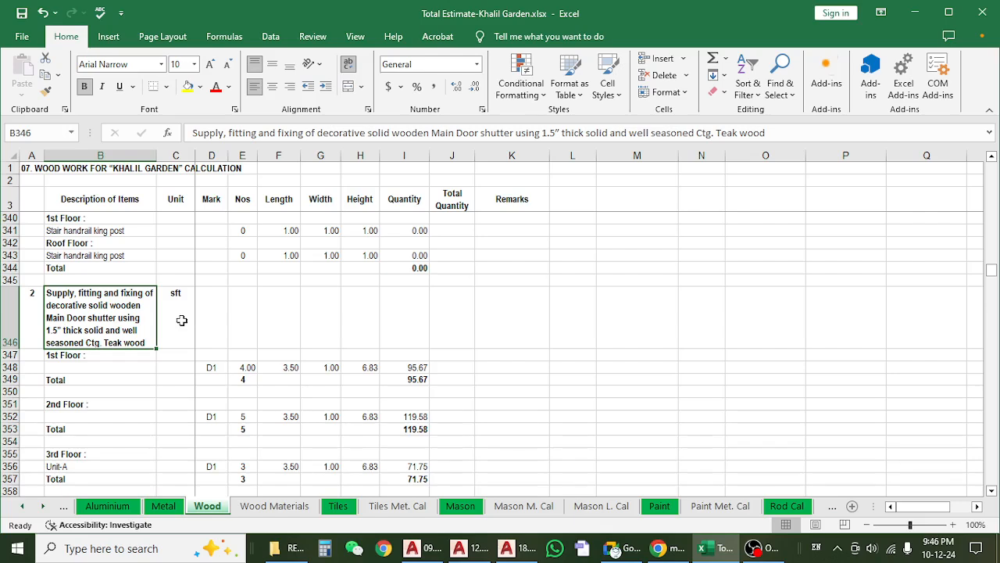
pyautogui.click(287, 376)
pyautogui.click(165, 319)
pyautogui.click(92, 321)
# Switch to AutoCAD and examine the D1 main door elevation, frame and shutter in the 12.Door & sliding door detail(59) drawing.
pyautogui.click(909, 14)
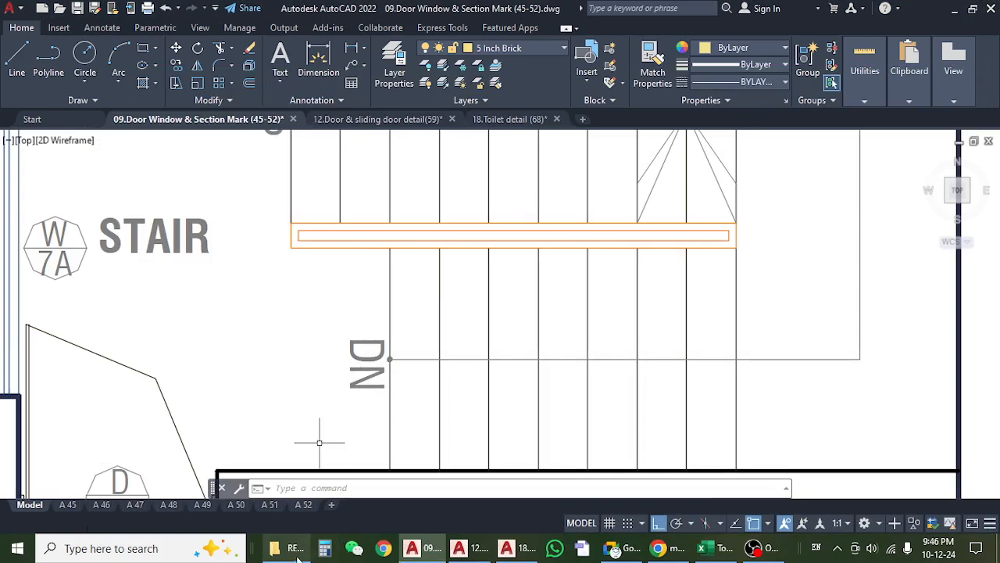
pyautogui.click(349, 121)
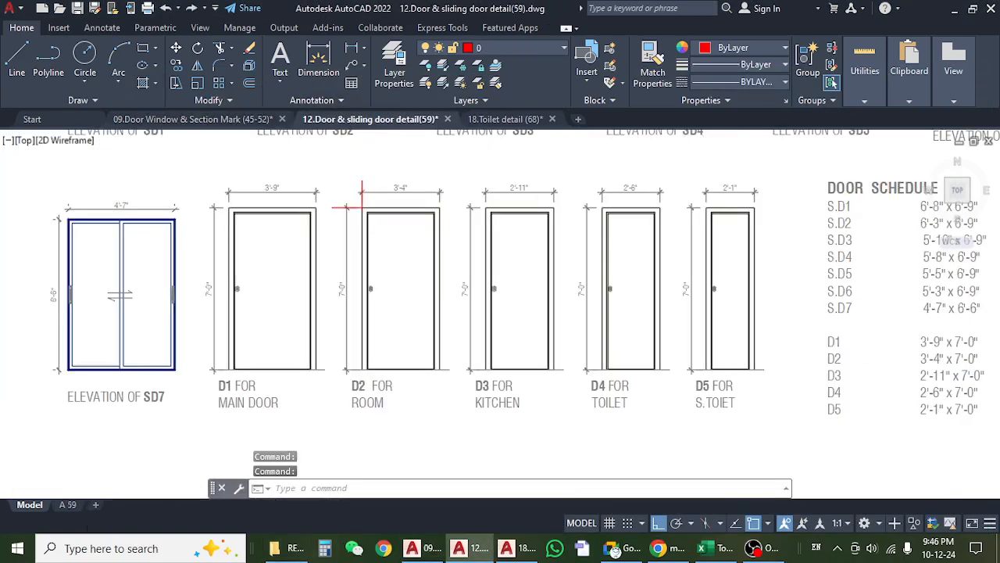
pyautogui.moveTo(169, 293); pyautogui.dragTo(322, 254)
pyautogui.scroll(4, 262, 358)
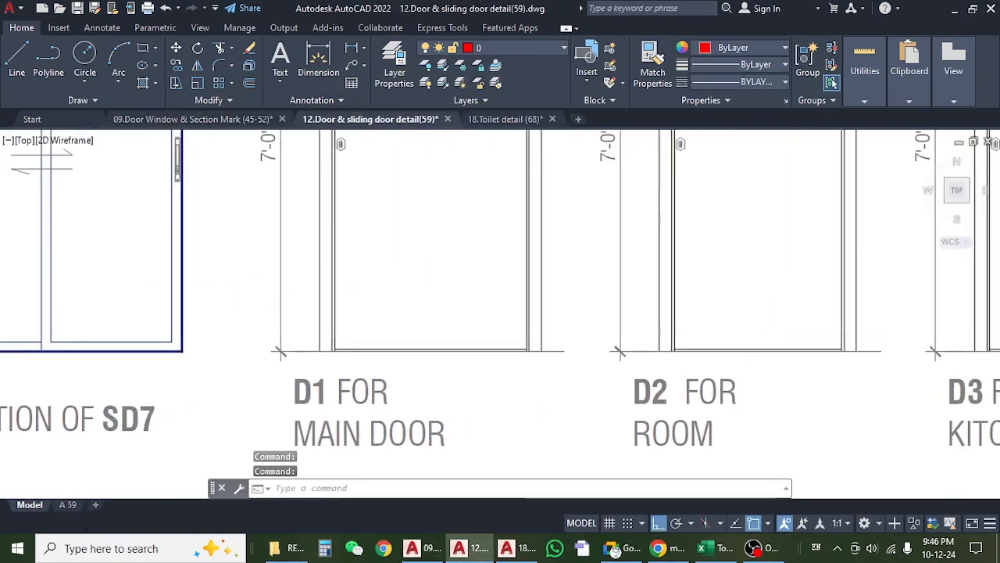
pyautogui.scroll(-5, 253, 271)
pyautogui.scroll(4, 254, 272)
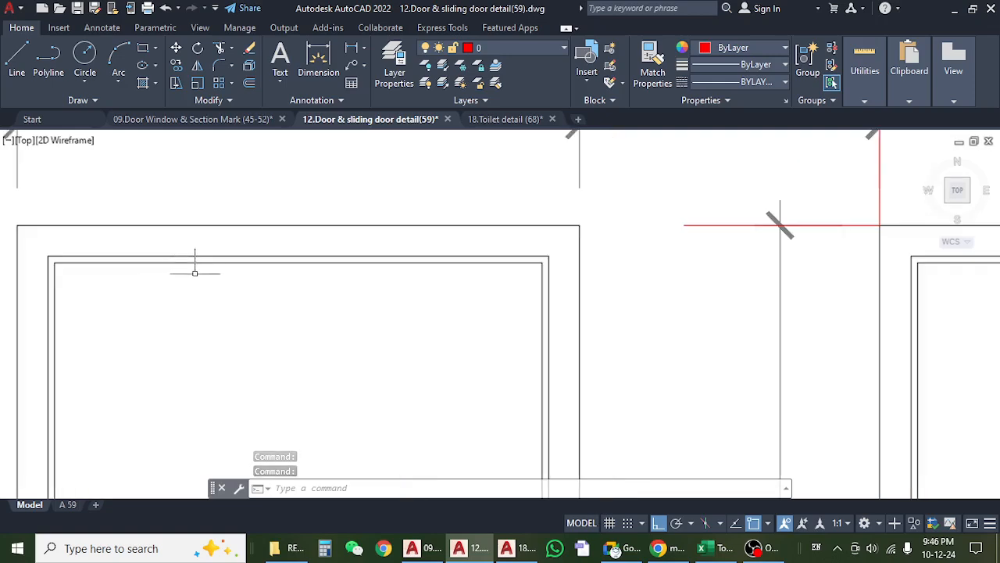
pyautogui.scroll(-4, 196, 268)
pyautogui.scroll(-3, 284, 248)
pyautogui.scroll(6, 313, 243)
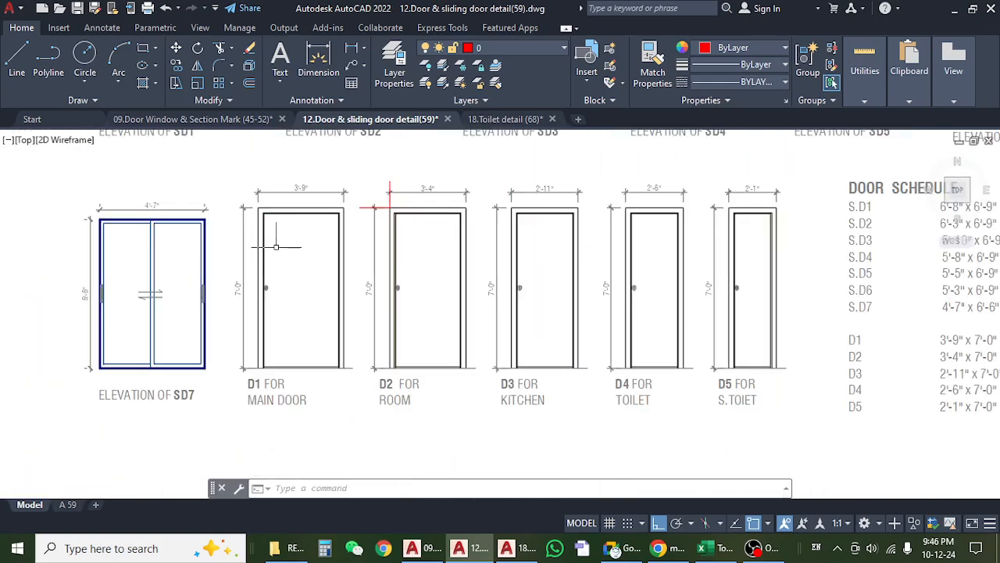
# Measure the width of the D1 door frame's side member with a temporary linear dimension, without placing it.
pyautogui.click(351, 48)
pyautogui.scroll(5, 142, 241)
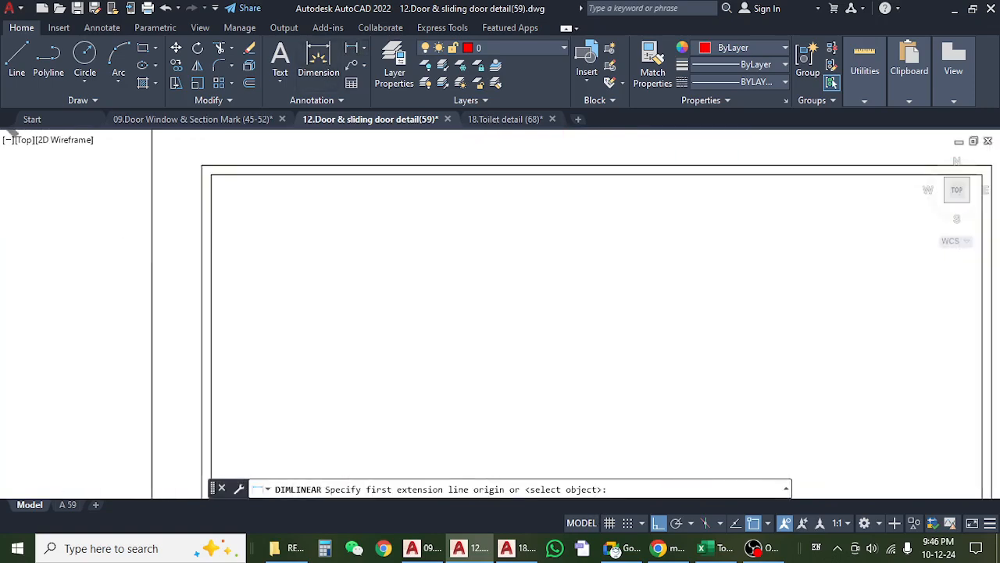
pyautogui.click(153, 236)
pyautogui.click(200, 236)
pyautogui.scroll(-5, 200, 234)
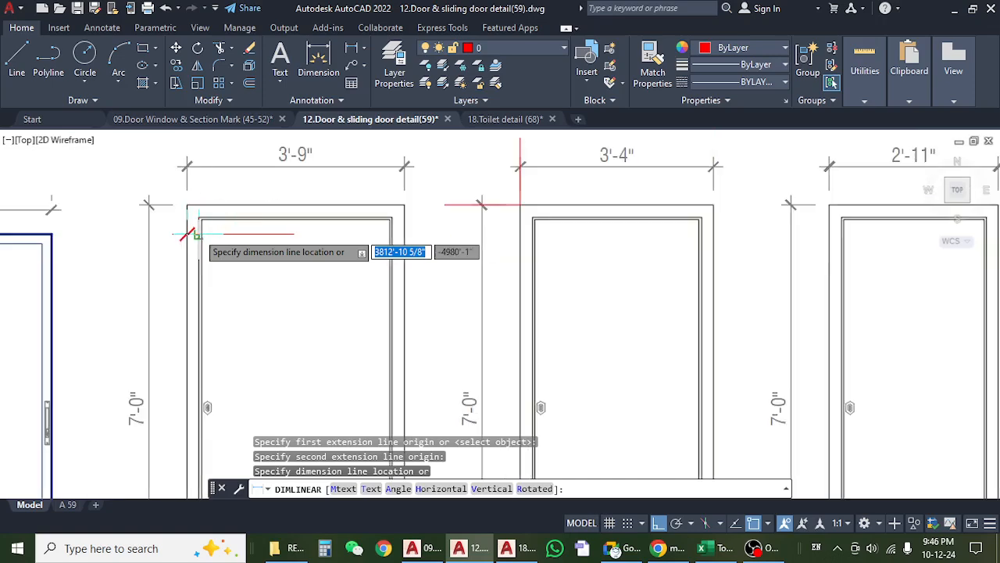
pyautogui.press('Escape')
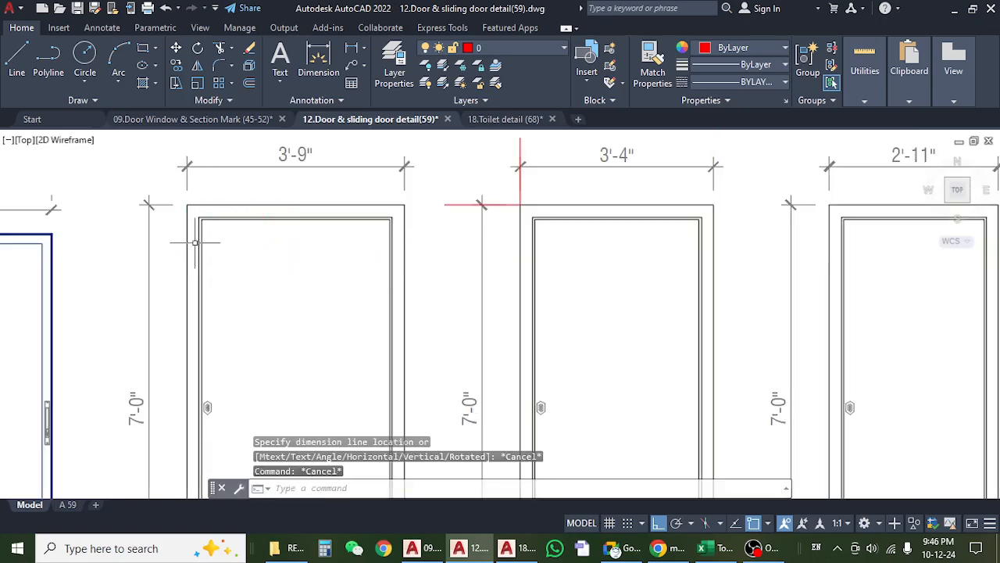
# Switch to Excel and review the 1st Floor D1 shutter's count, length, width and height formula in row 348.
pyautogui.click(702, 548)
pyautogui.click(255, 365)
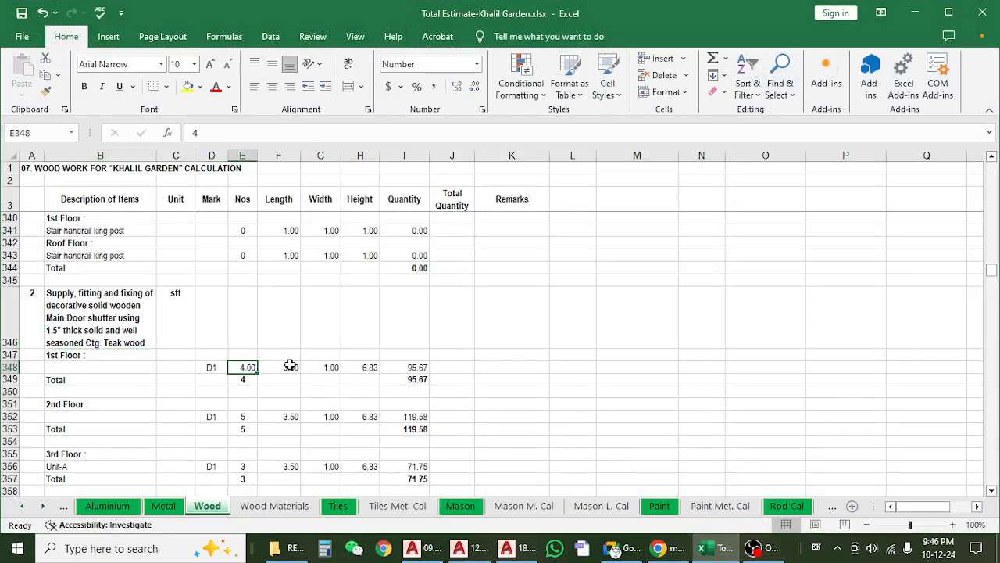
pyautogui.click(293, 368)
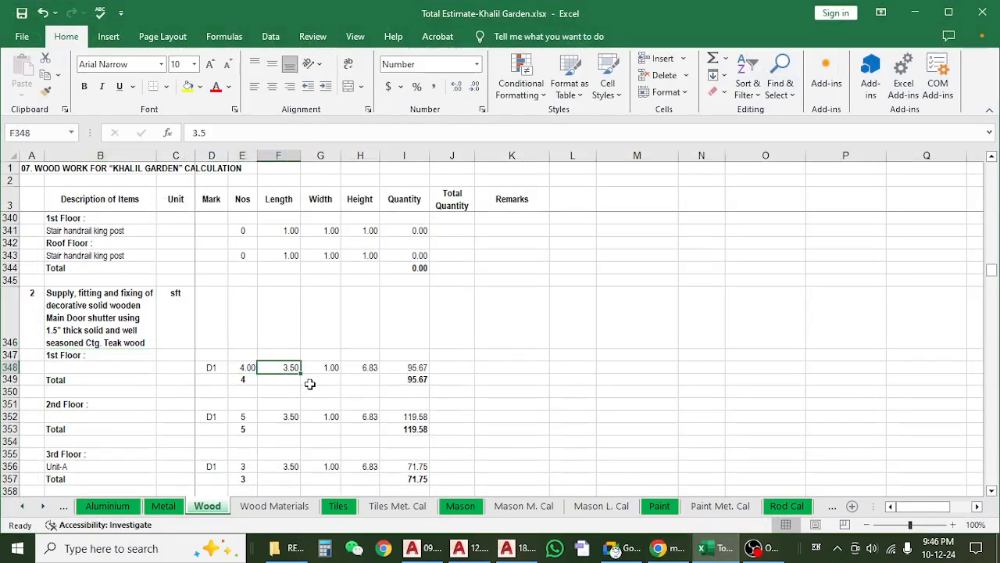
pyautogui.click(320, 374)
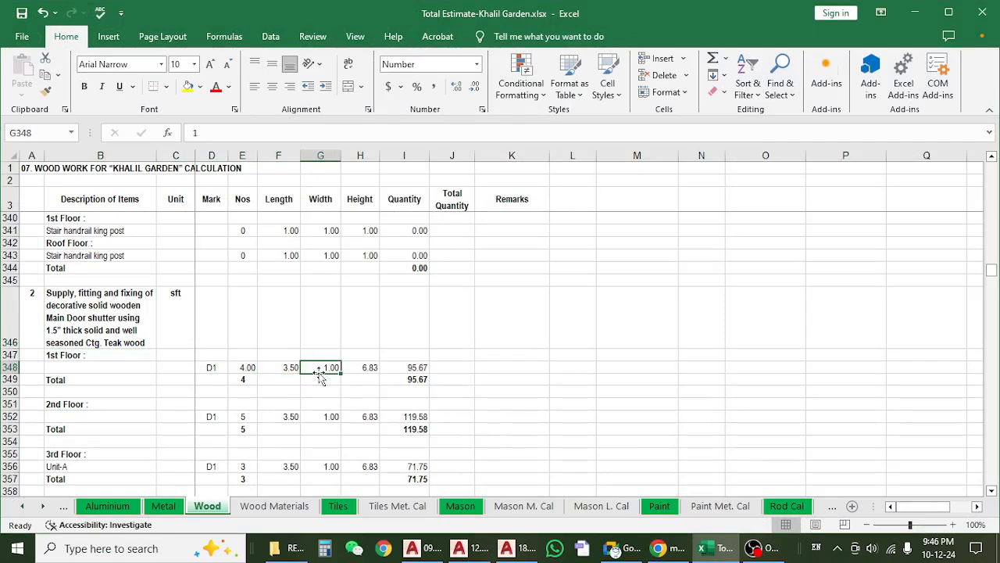
pyautogui.click(368, 372)
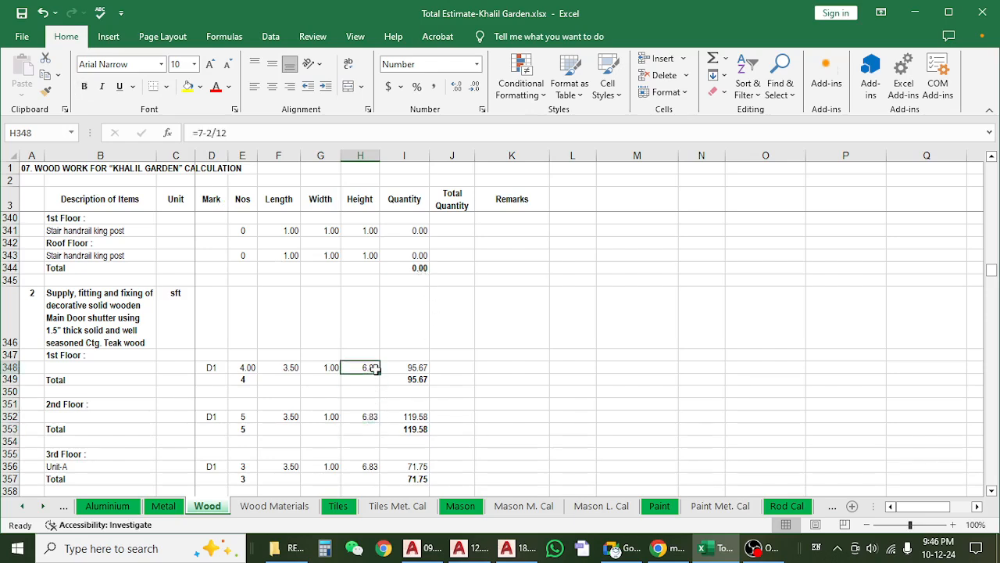
pyautogui.click(336, 370)
pyautogui.click(372, 365)
pyautogui.click(292, 367)
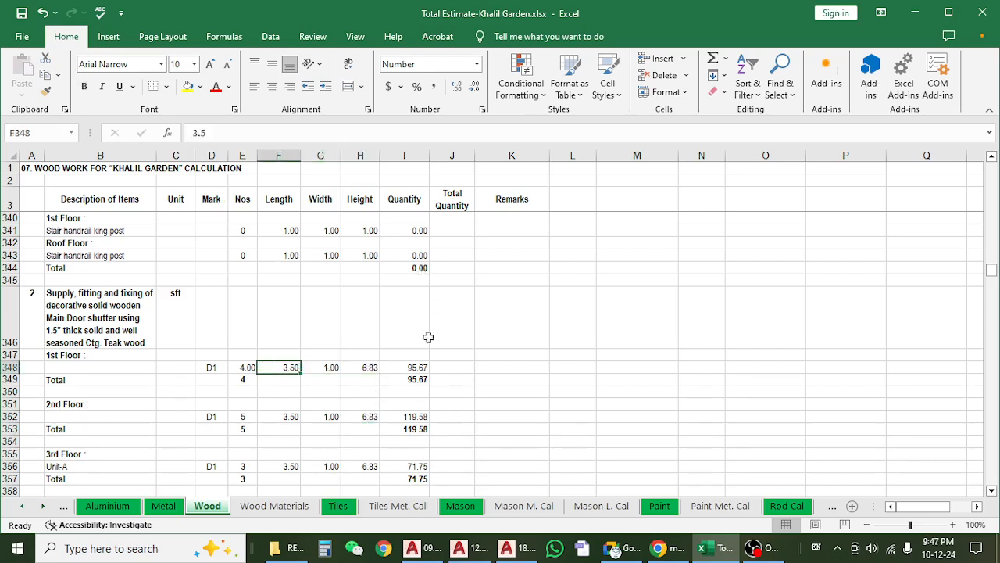
# Switch back to AutoCAD and close the 18.Toilet detail (68) drawing.
pyautogui.click(914, 12)
pyautogui.scroll(-5, 349, 300)
pyautogui.press('Escape')
pyautogui.press('Escape')
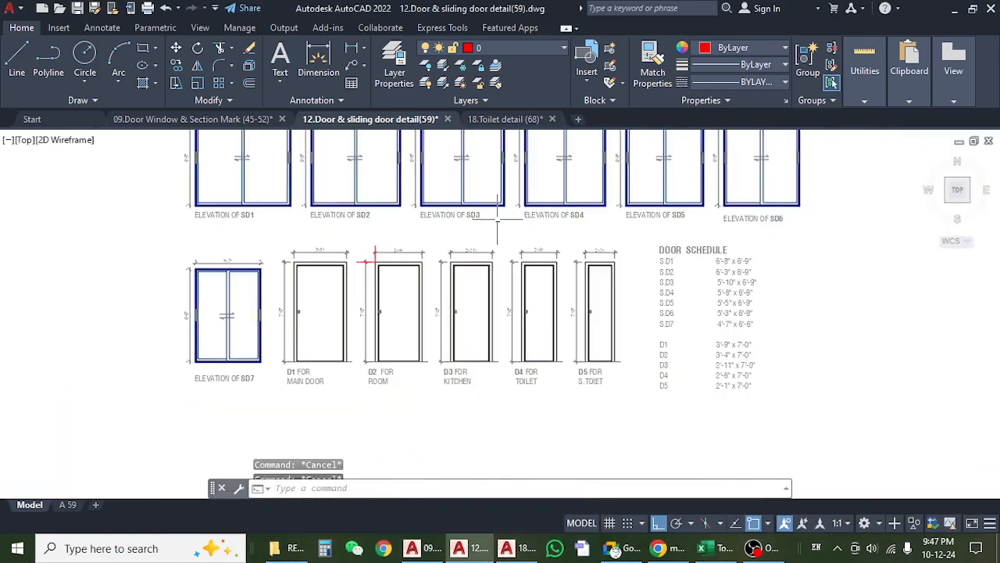
pyautogui.moveTo(913, 49)
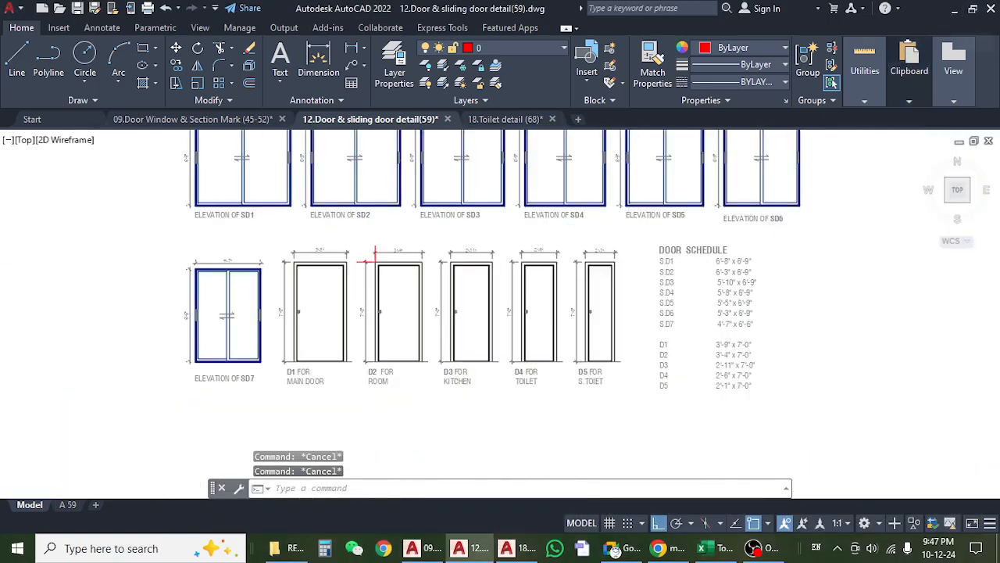
pyautogui.click(504, 119)
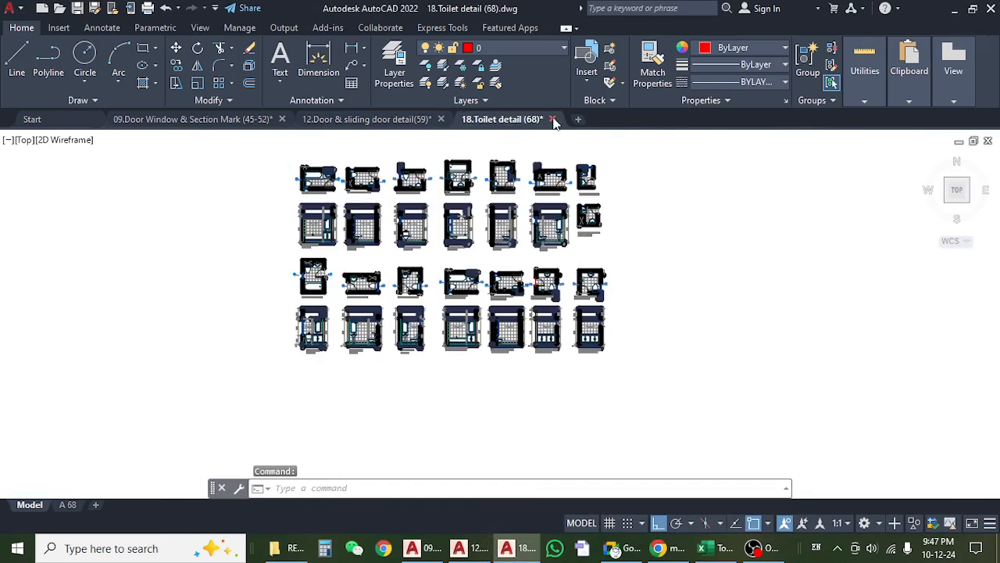
pyautogui.click(551, 118)
pyautogui.click(538, 310)
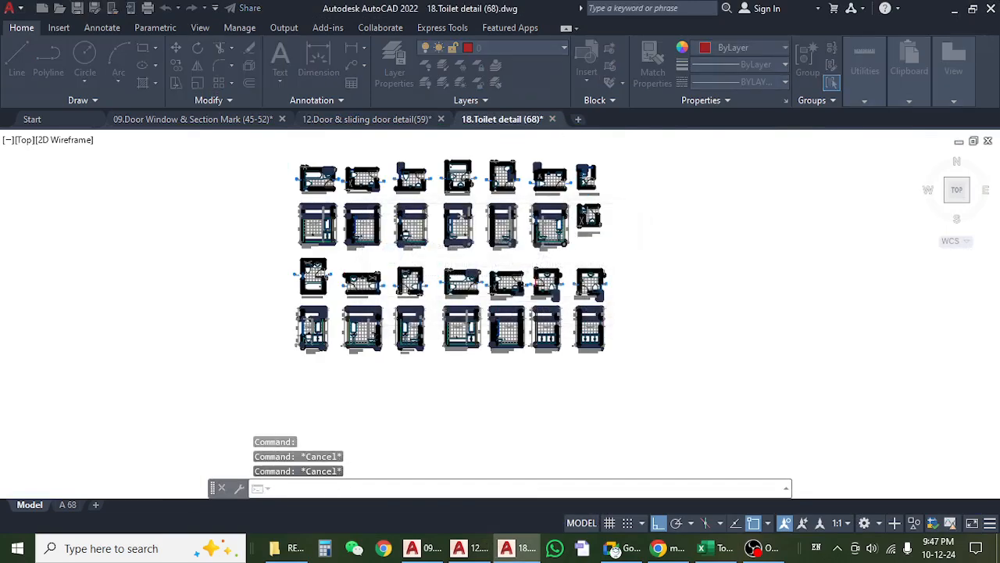
# Open 14.Main door detail (61).dwg from the project's architecture drawings folder and show its model space.
pyautogui.click(955, 9)
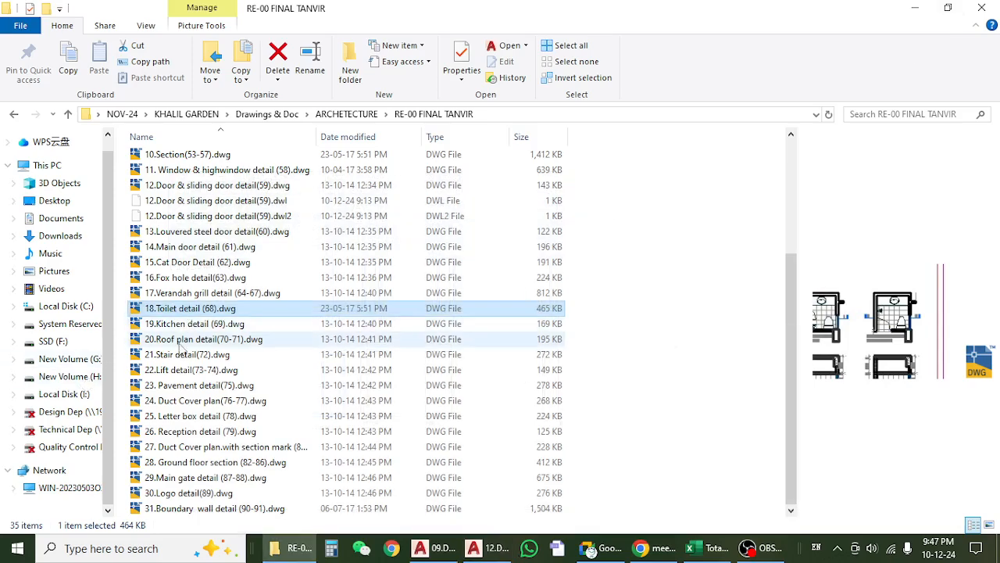
pyautogui.click(184, 248)
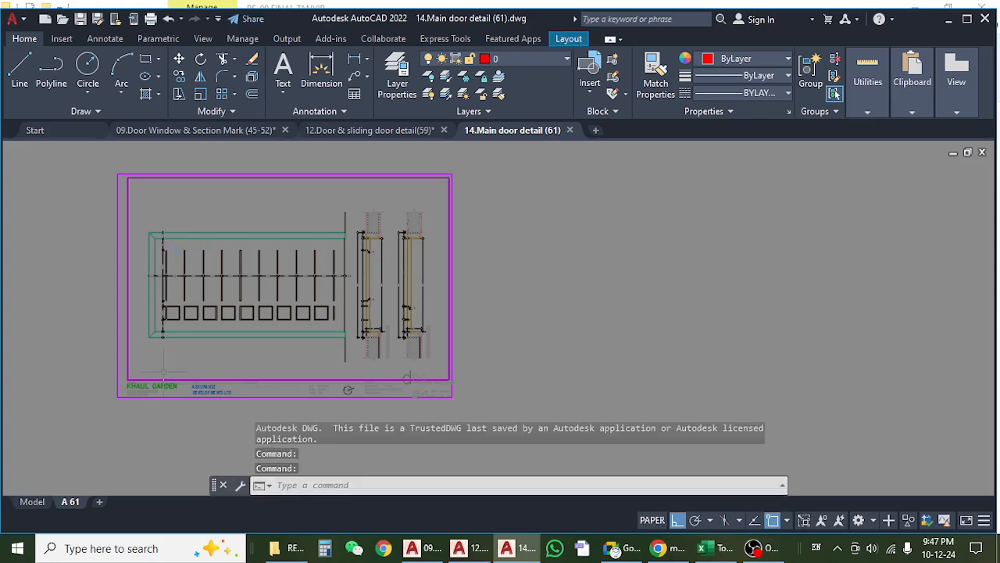
pyautogui.click(32, 502)
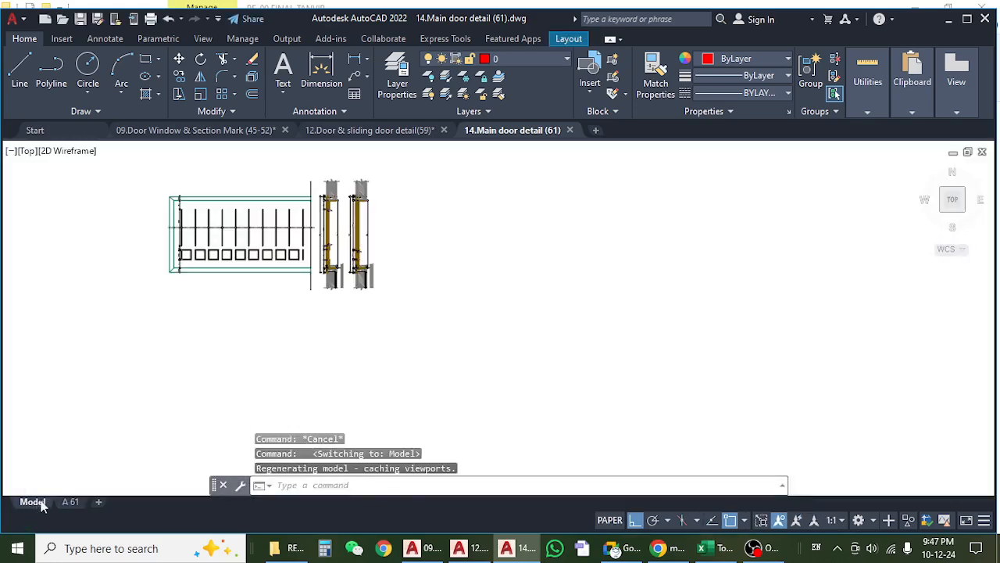
# Examine the main door elevation and the frame-to-shutter rebate at the upper jamb of the door plan.
pyautogui.scroll(3, 176, 228)
pyautogui.scroll(-5, 429, 215)
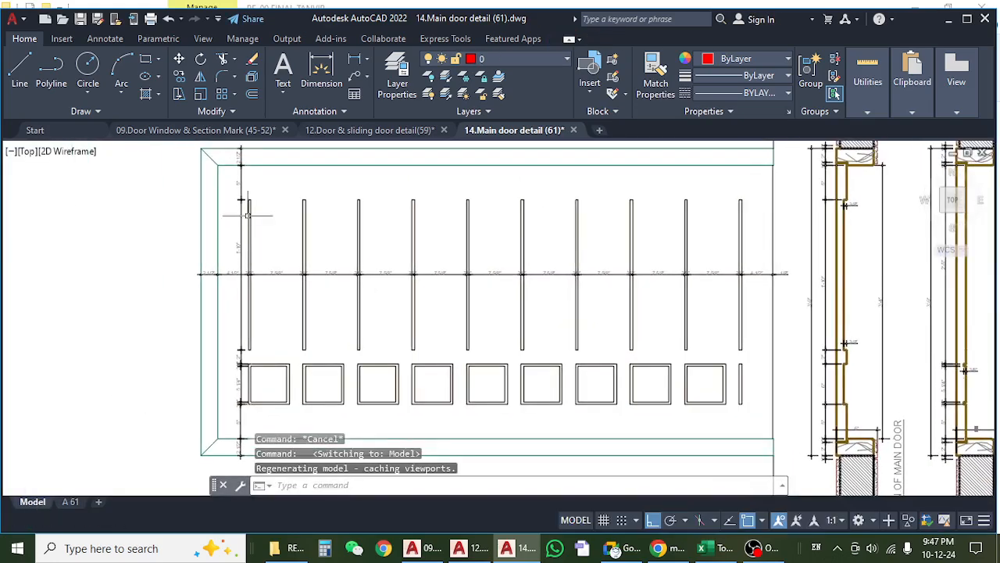
pyautogui.scroll(8, 429, 215)
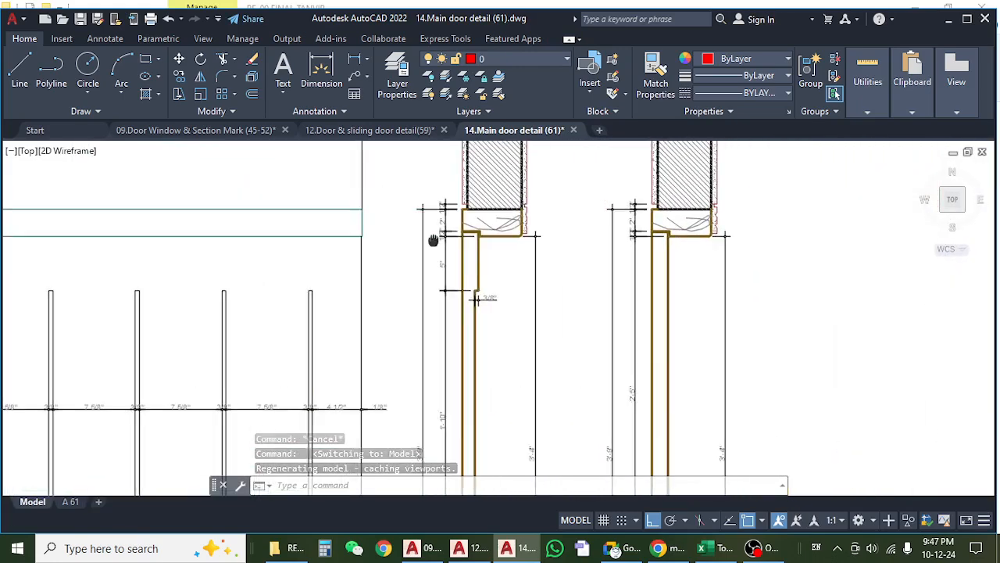
pyautogui.moveTo(383, 208); pyautogui.dragTo(401, 229)
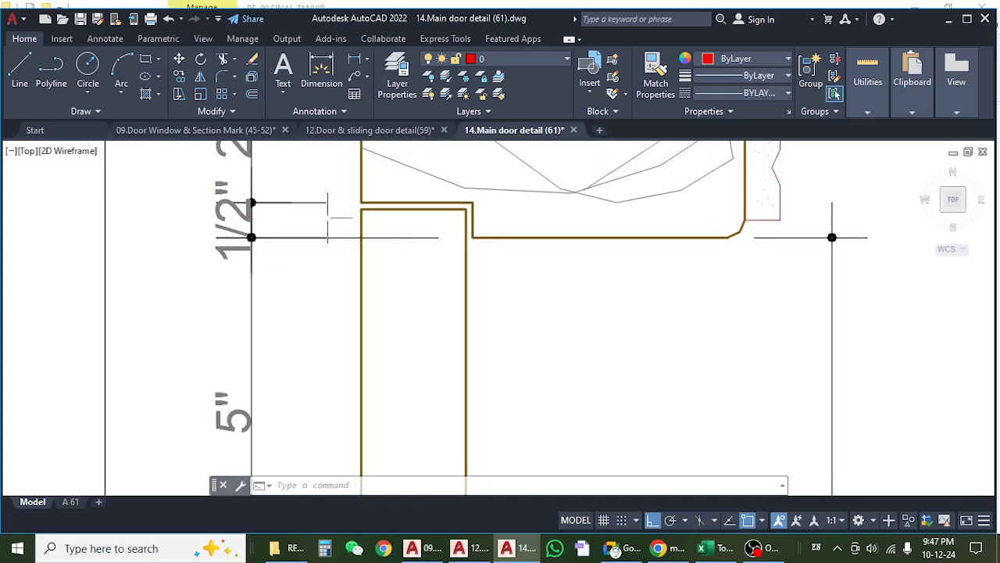
pyautogui.scroll(-8, 324, 232)
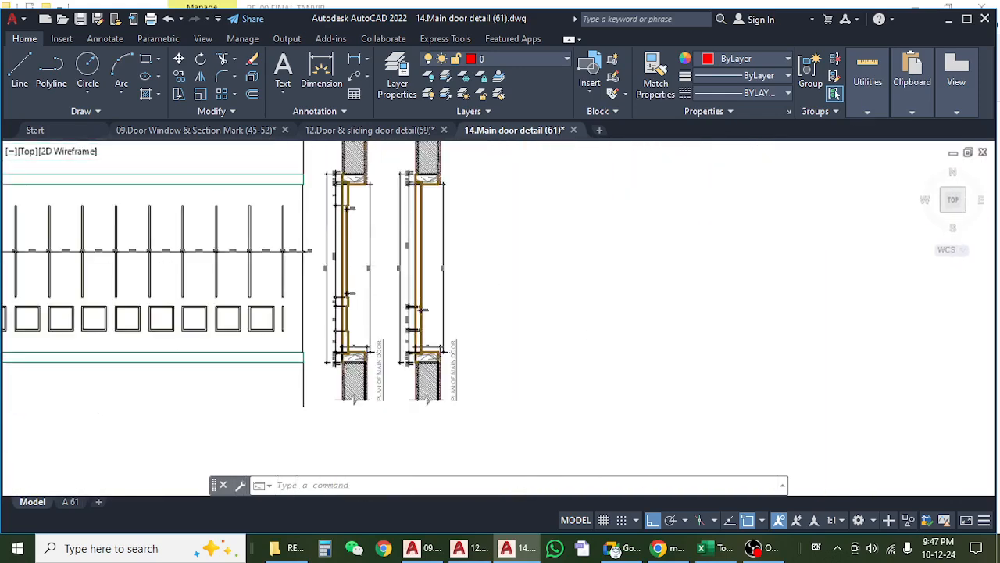
pyautogui.scroll(7, 348, 187)
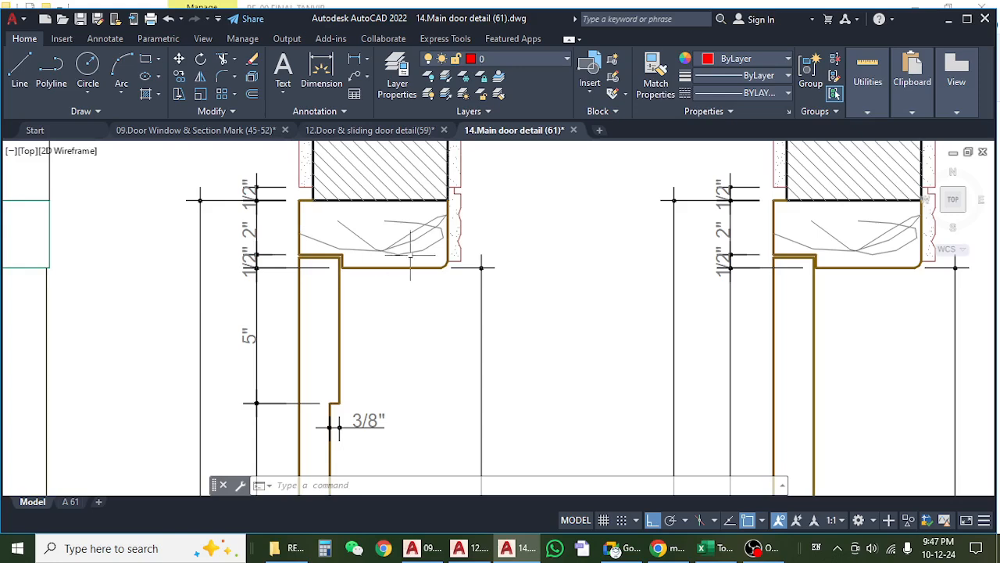
pyautogui.scroll(3, 306, 274)
pyautogui.scroll(-5, 312, 244)
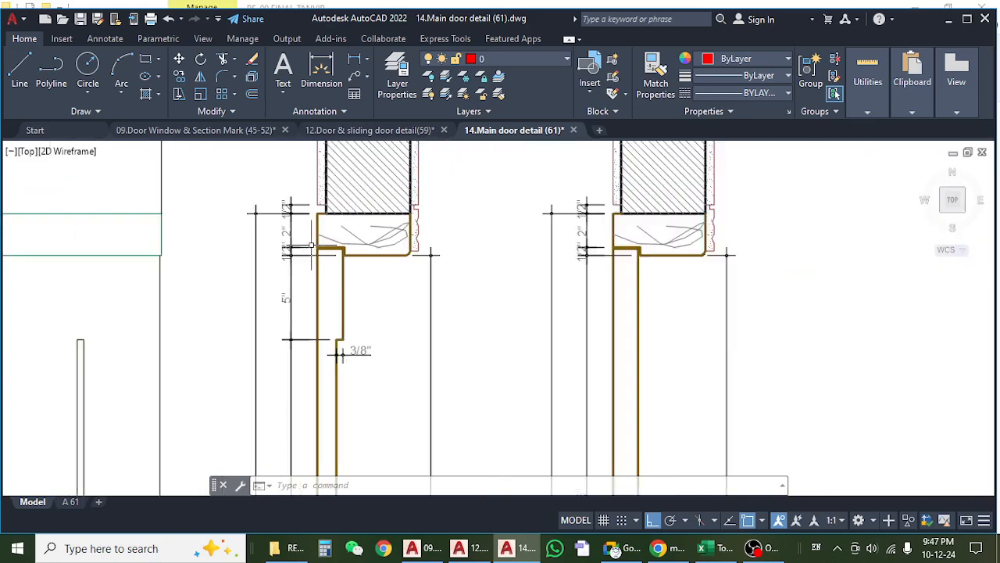
# Compare the shutter and frame dimensions at both jambs along the first main door plan.
pyautogui.scroll(-3, 311, 246)
pyautogui.moveTo(320, 382); pyautogui.dragTo(330, 257)
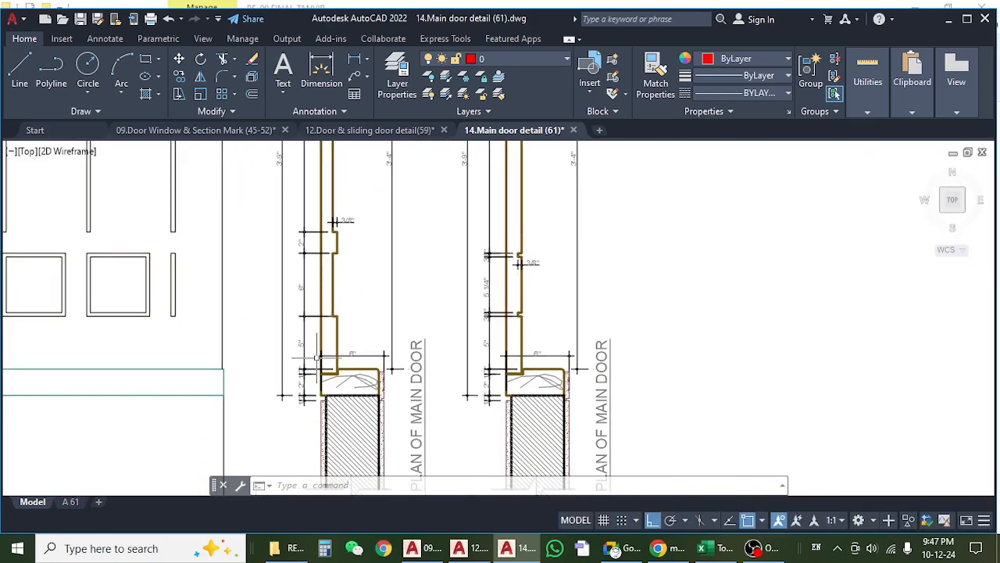
pyautogui.scroll(3, 317, 358)
pyautogui.scroll(-3, 314, 357)
pyautogui.moveTo(350, 304); pyautogui.dragTo(359, 468)
pyautogui.moveTo(338, 257); pyautogui.dragTo(338, 370)
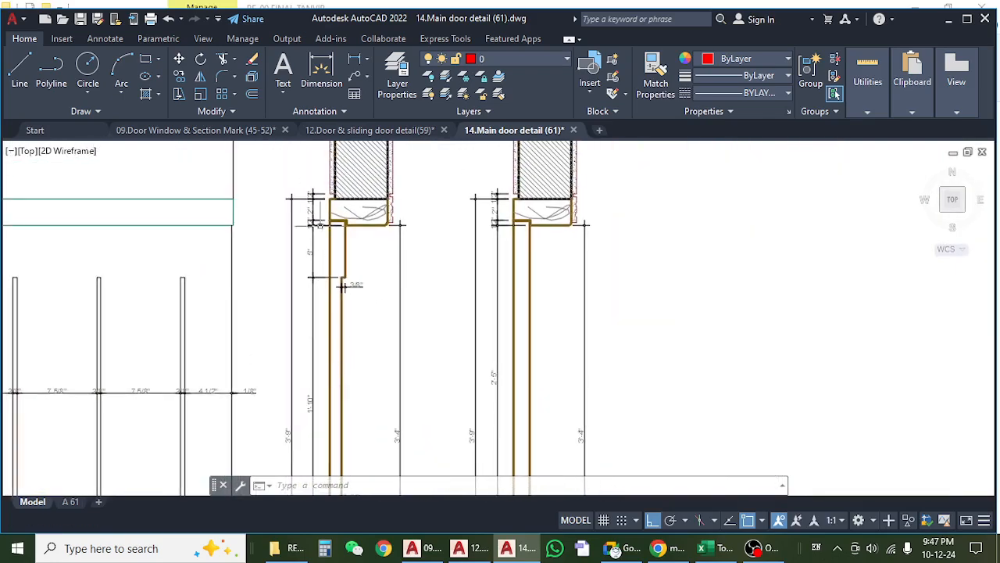
pyautogui.scroll(2, 322, 224)
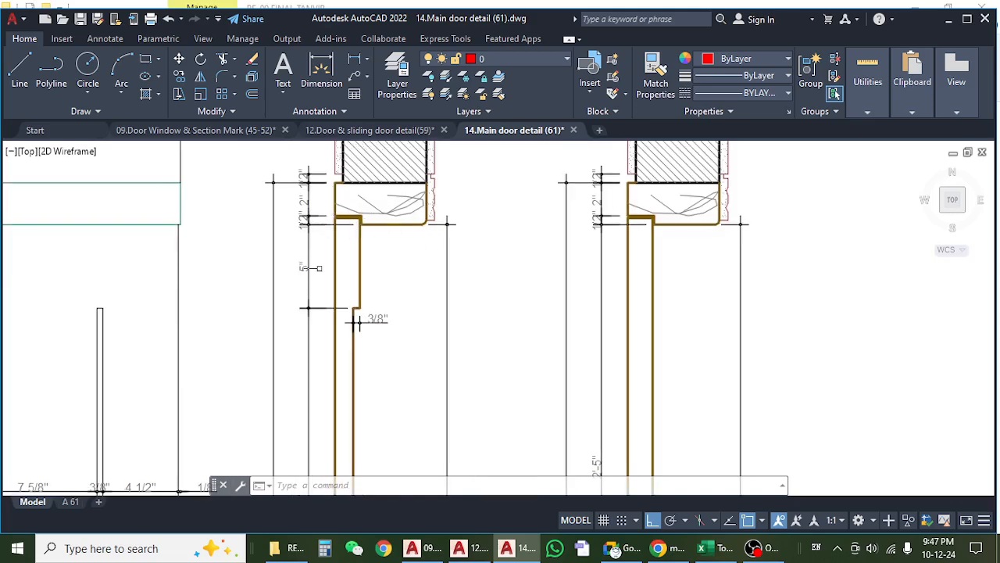
pyautogui.moveTo(318, 335)
pyautogui.mouseDown()
pyautogui.moveTo(331, 313)
pyautogui.moveTo(323, 238)
pyautogui.mouseUp()
pyautogui.moveTo(328, 384); pyautogui.dragTo(331, 268)
pyautogui.scroll(-4, 331, 263)
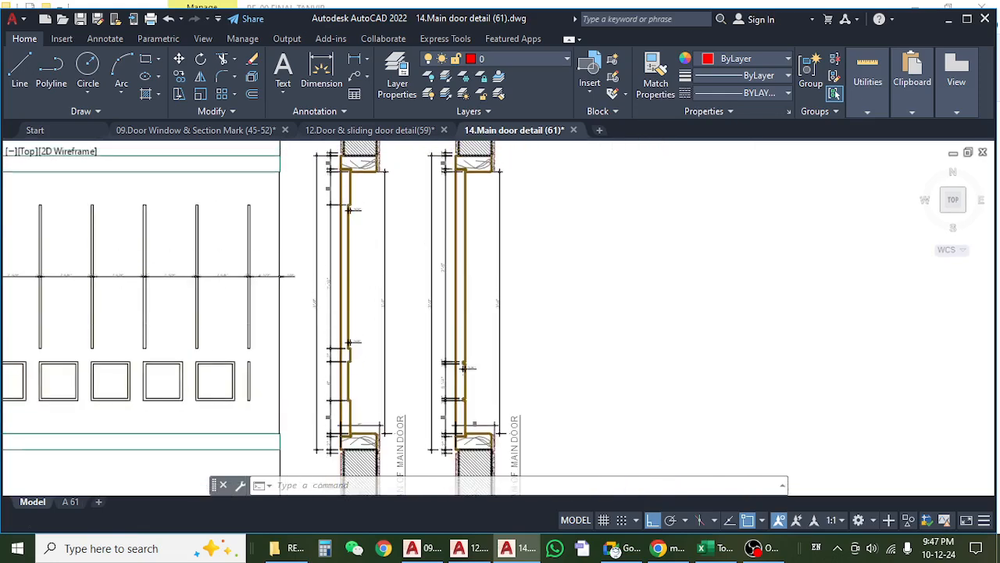
# Check the overall frame width against the clear opening and panel dimensions of the main door plan.
pyautogui.scroll(5, 304, 302)
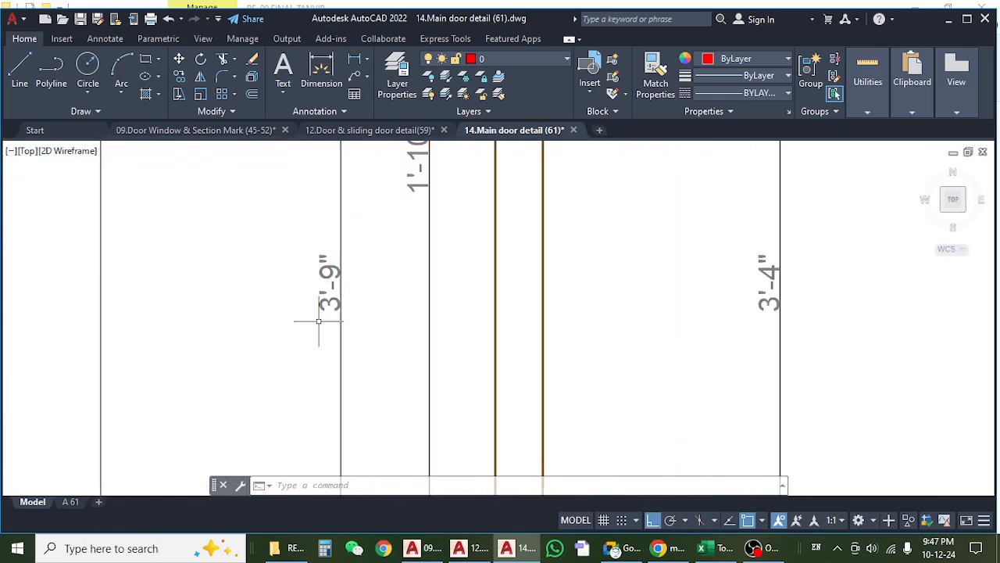
pyautogui.scroll(-3, 323, 313)
pyautogui.moveTo(341, 231)
pyautogui.mouseDown()
pyautogui.moveTo(322, 445)
pyautogui.moveTo(324, 277)
pyautogui.mouseUp()
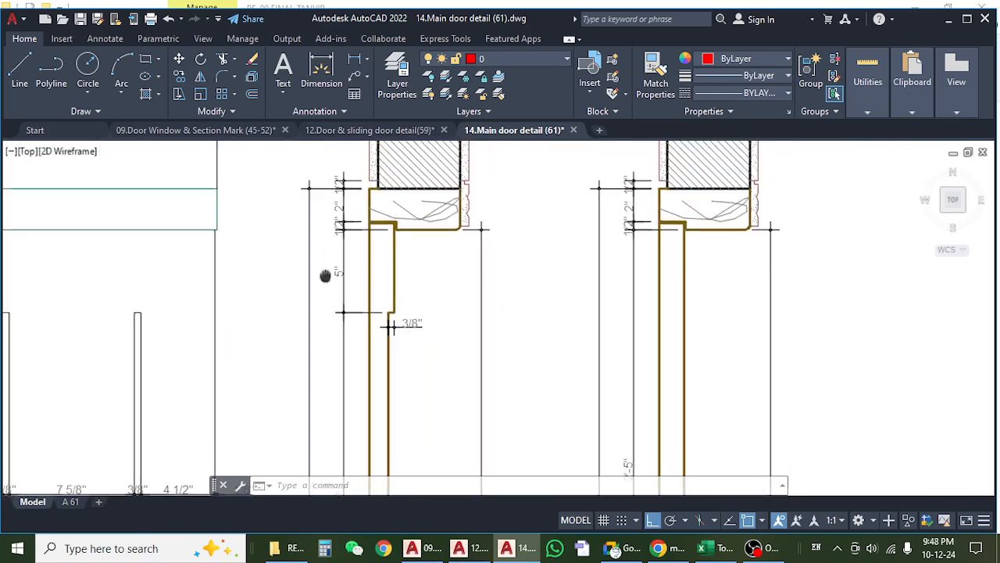
pyautogui.scroll(-2, 353, 176)
pyautogui.moveTo(352, 375); pyautogui.dragTo(346, 240)
pyautogui.scroll(4, 322, 295)
pyautogui.scroll(-3, 327, 270)
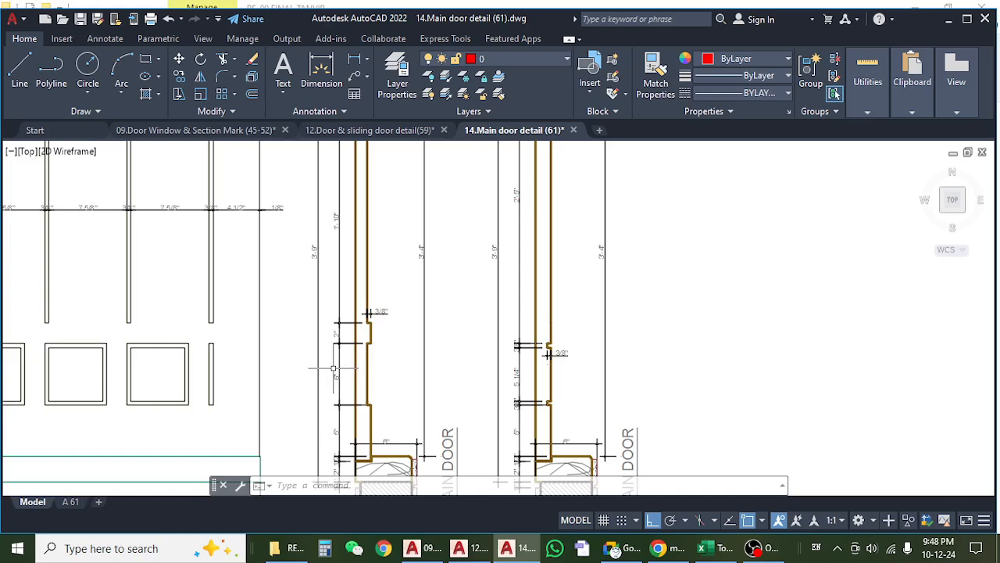
pyautogui.moveTo(362, 298); pyautogui.dragTo(357, 313)
pyautogui.scroll(4, 297, 278)
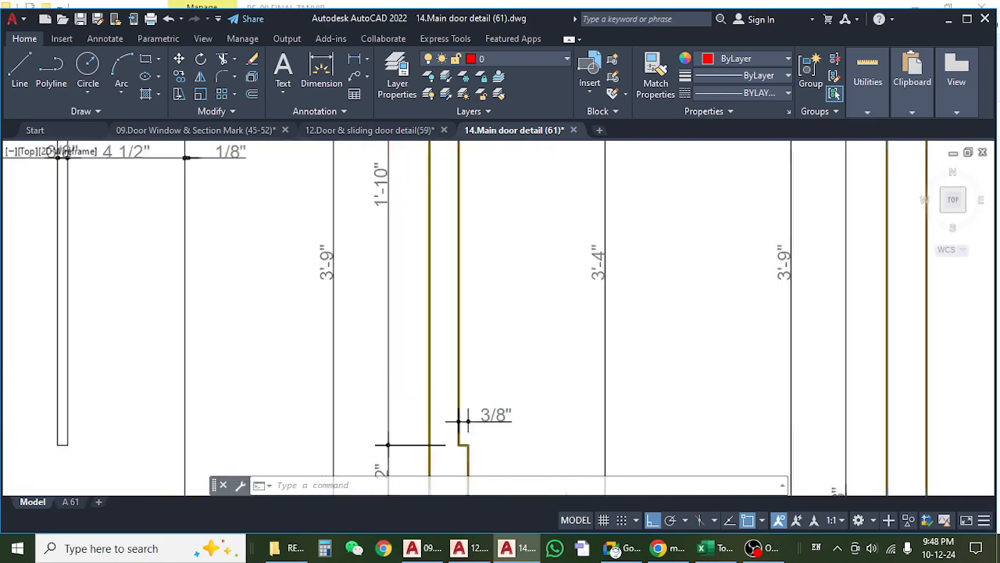
pyautogui.scroll(-4, 297, 279)
pyautogui.moveTo(342, 386); pyautogui.dragTo(337, 331)
# Inspect the frame thickness and rebate dimensions at the lower jamb of the main door plan.
pyautogui.scroll(6, 328, 375)
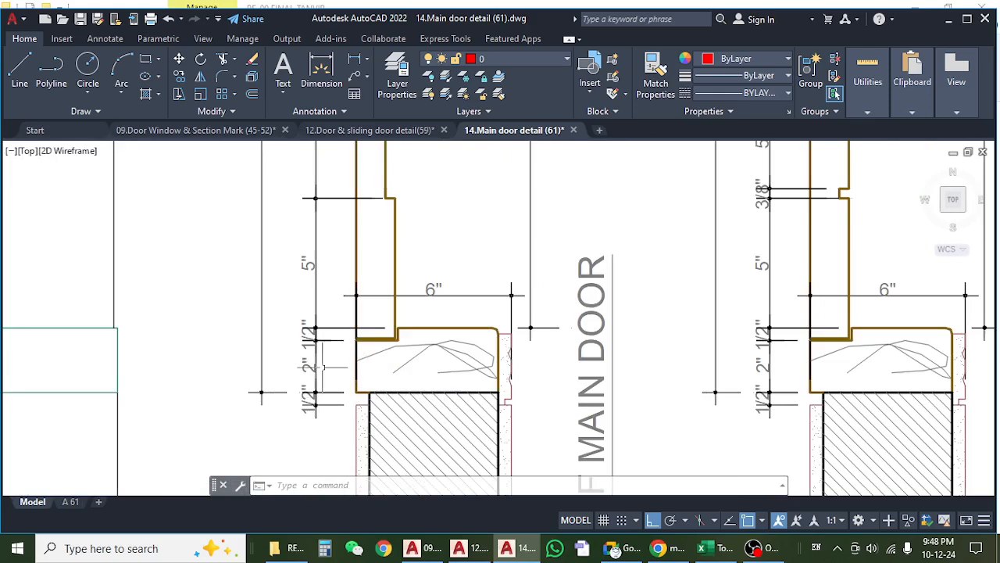
pyautogui.scroll(2, 325, 378)
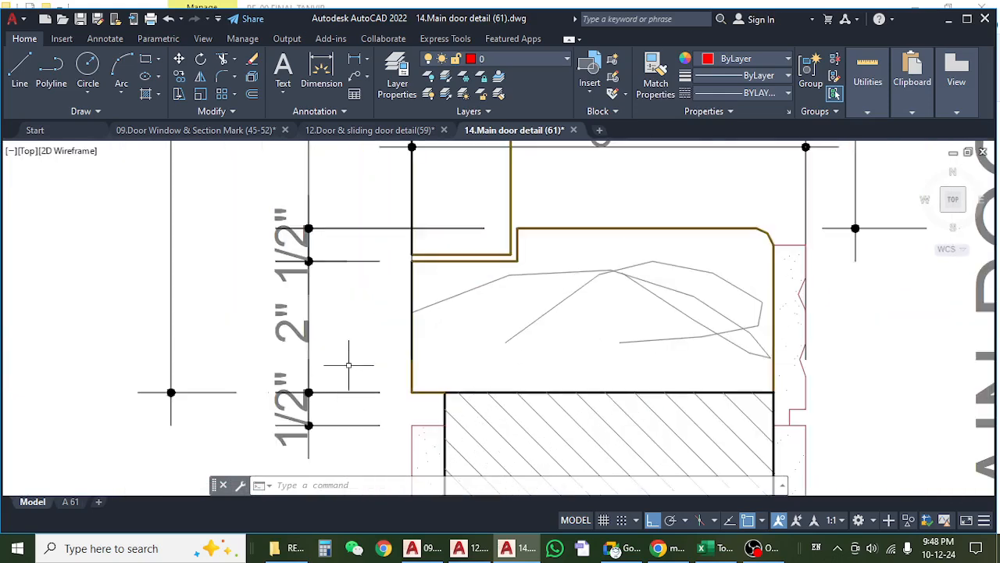
pyautogui.scroll(-2, 349, 365)
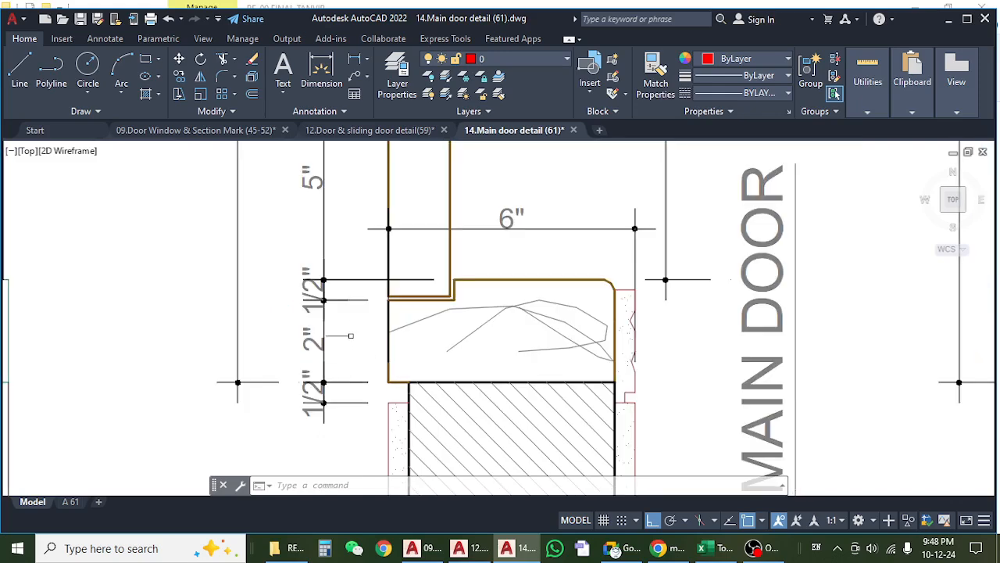
pyautogui.moveTo(350, 333); pyautogui.dragTo(348, 359)
pyautogui.click(313, 367)
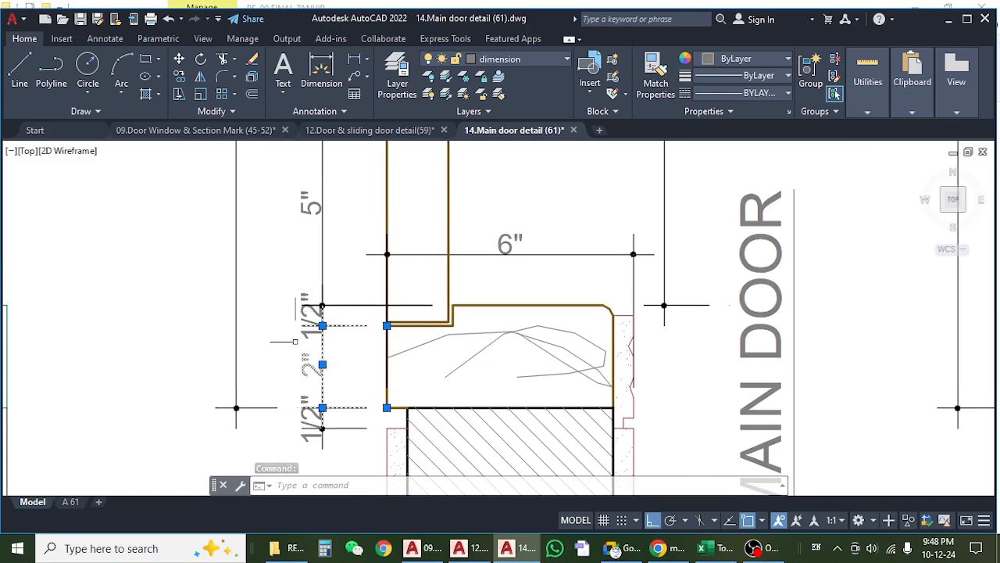
pyautogui.press('Escape')
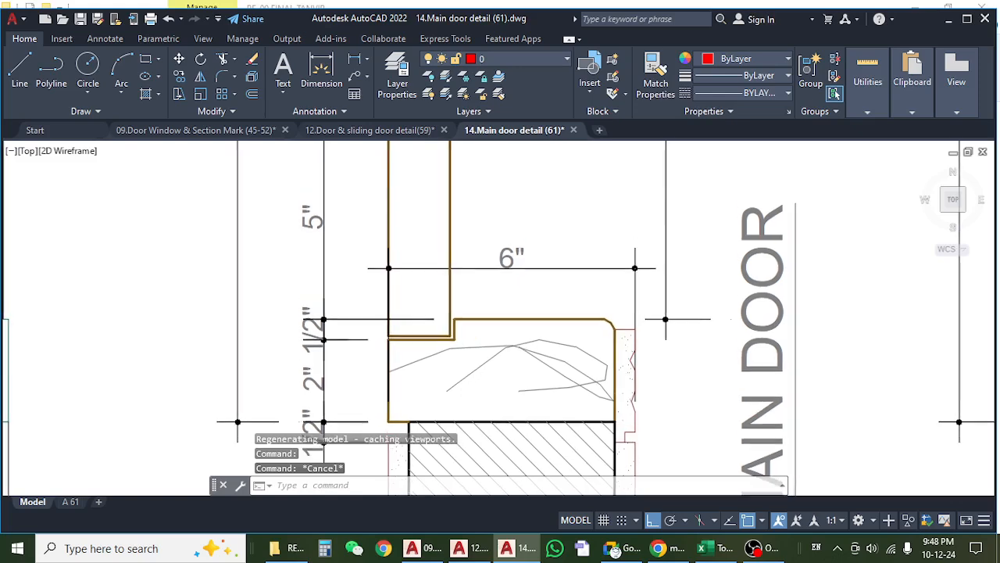
pyautogui.moveTo(308, 374); pyautogui.dragTo(317, 389)
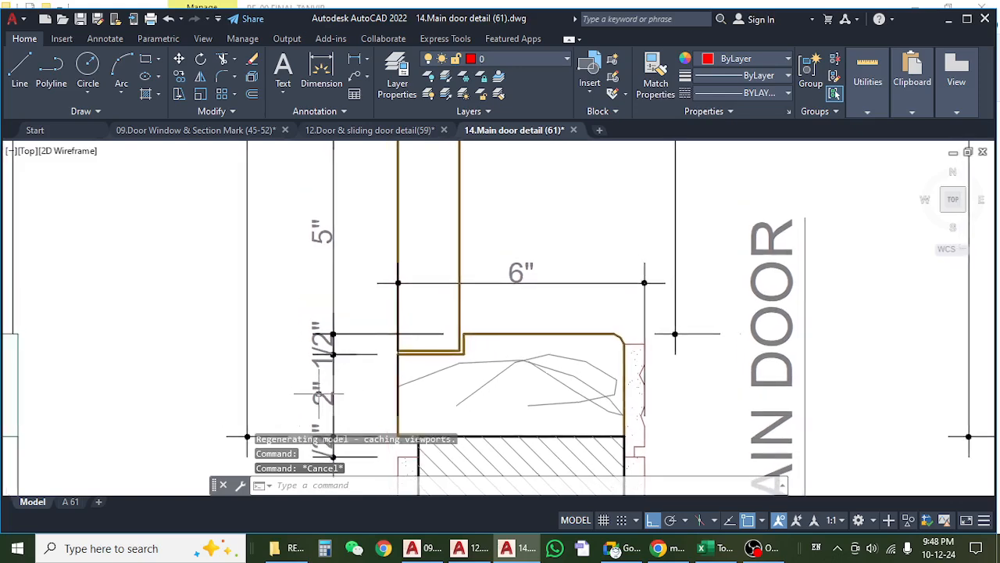
# Recheck the main door plan's overall width and clear opening dimensions, and switch back to the Excel wood estimate.
pyautogui.scroll(-6, 318, 395)
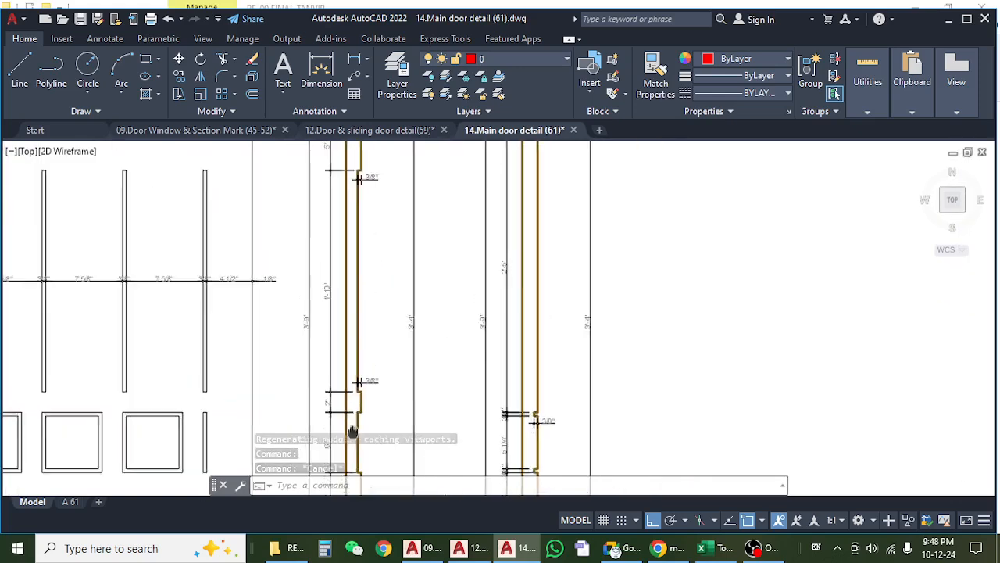
pyautogui.moveTo(324, 282); pyautogui.dragTo(331, 317)
pyautogui.scroll(6, 331, 317)
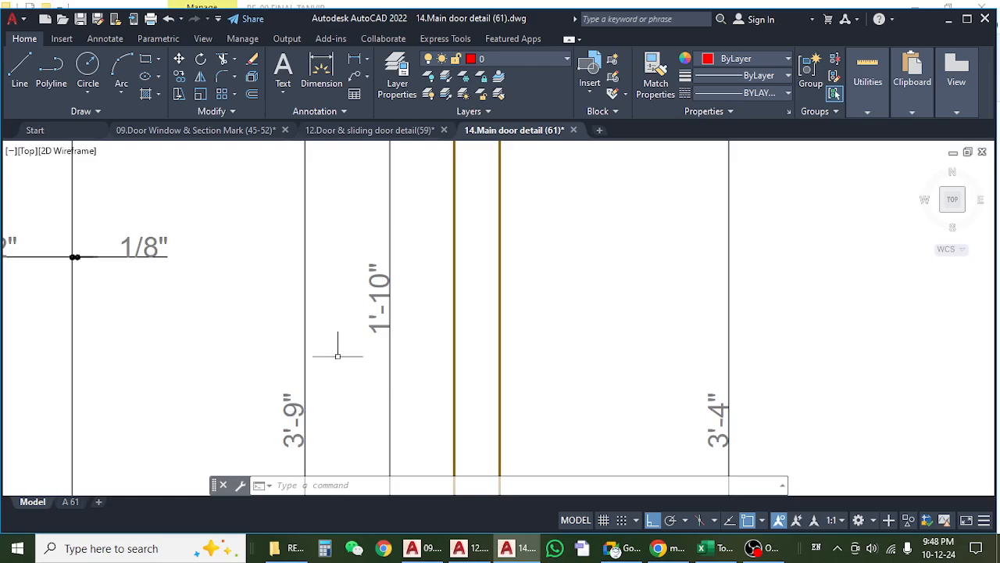
pyautogui.hotkey('alt', 'Tab')
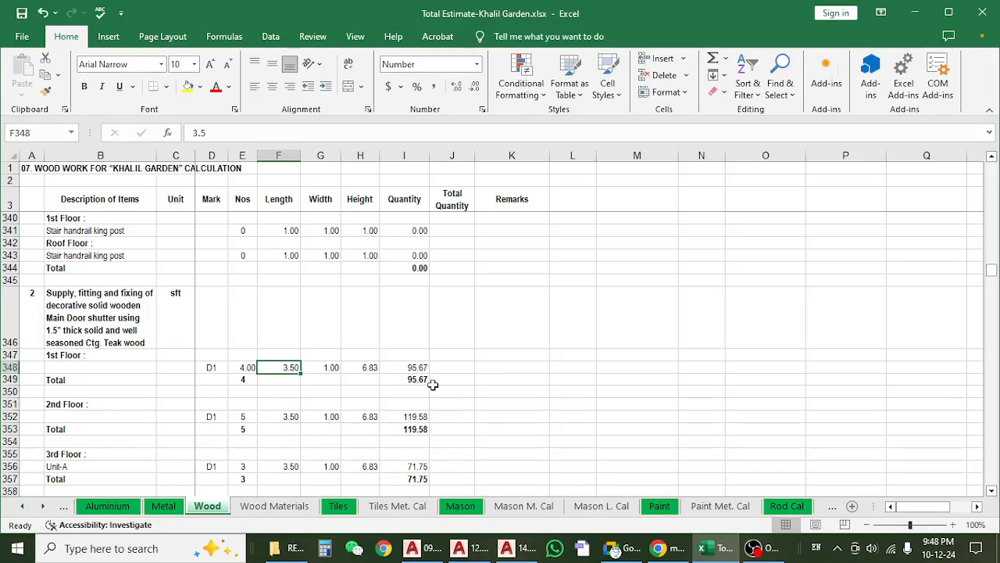
# Set the 1st-floor D1 main door shutter length to 3.42 and check its height formula.
pyautogui.write('3.')
pyautogui.press('Return')
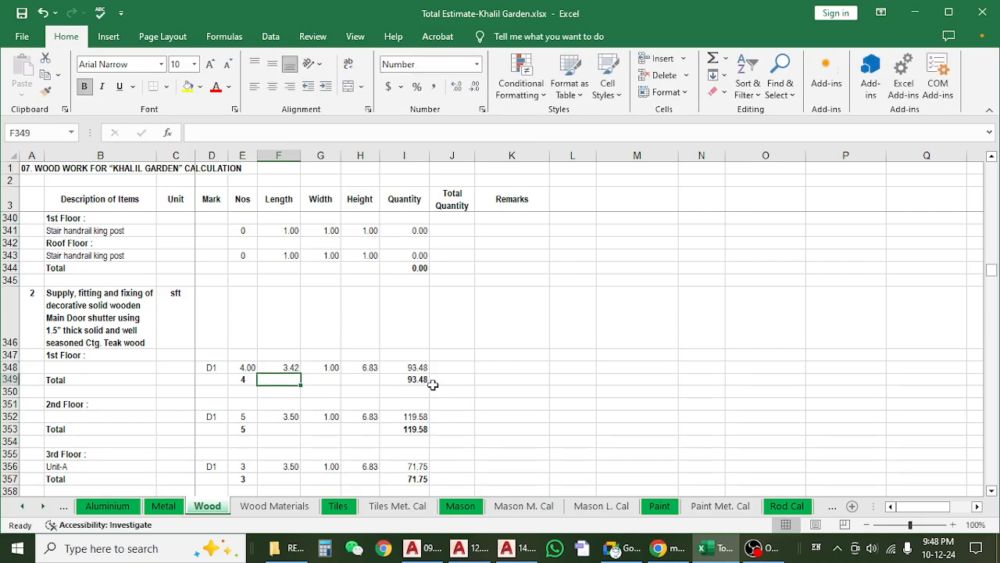
pyautogui.click(359, 366)
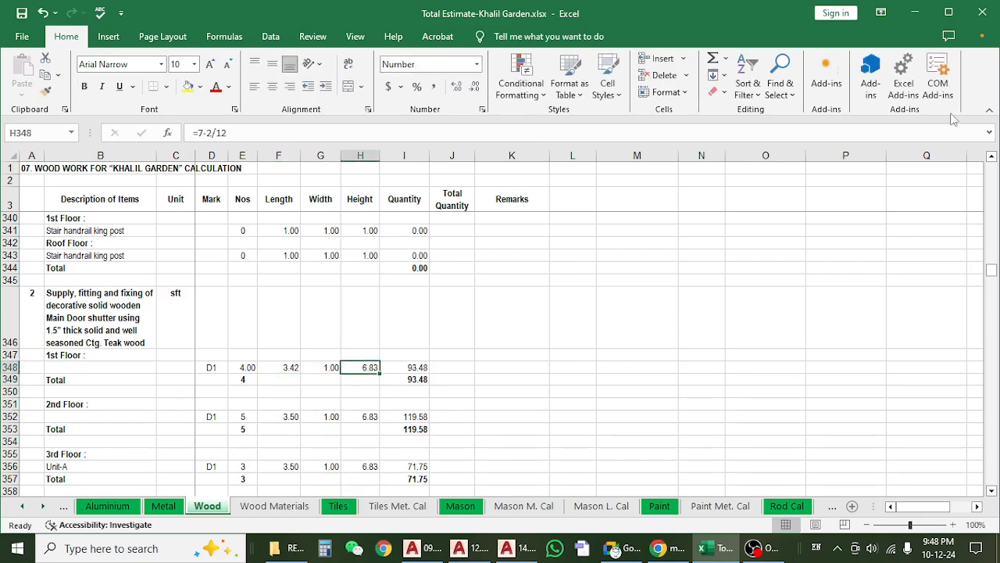
# Switch to the AutoCAD main door drawing and inspect the upper jamb, rebate and shutter dimensions in the door plans.
pyautogui.click(913, 14)
pyautogui.scroll(-2, 469, 288)
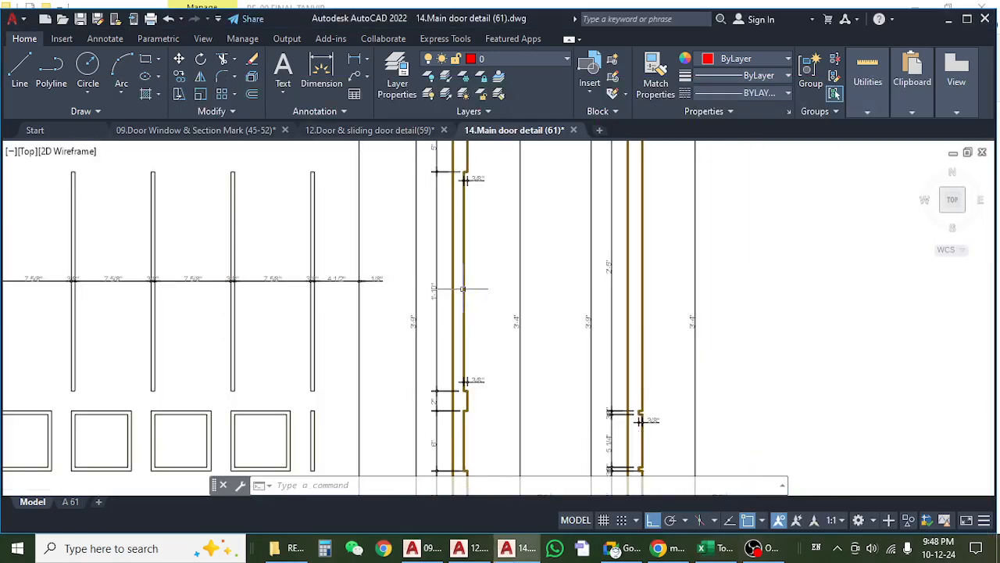
pyautogui.moveTo(500, 251)
pyautogui.mouseDown()
pyautogui.moveTo(470, 287)
pyautogui.moveTo(461, 340)
pyautogui.mouseUp()
pyautogui.scroll(3, 427, 204)
pyautogui.scroll(-2, 427, 211)
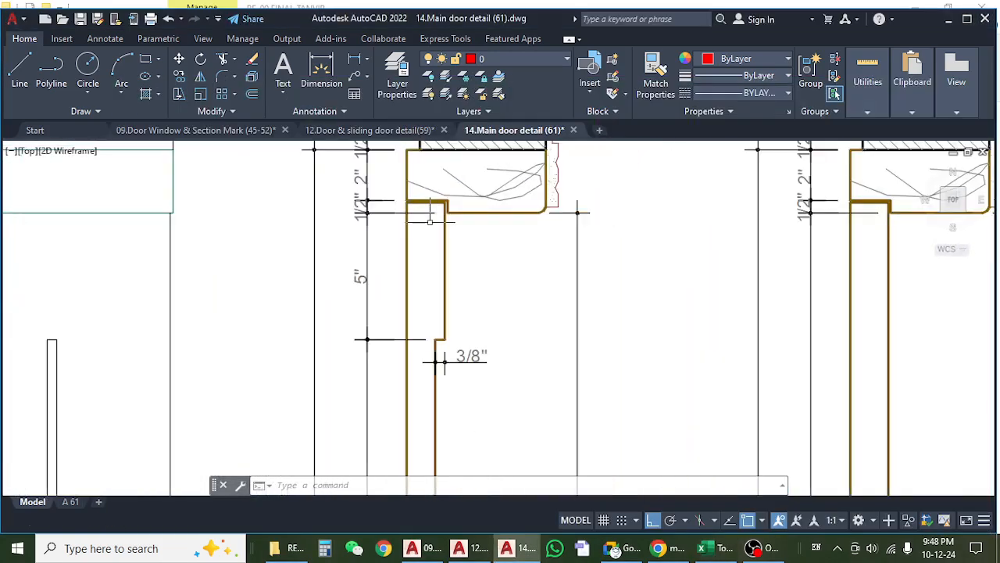
pyautogui.scroll(-4, 435, 310)
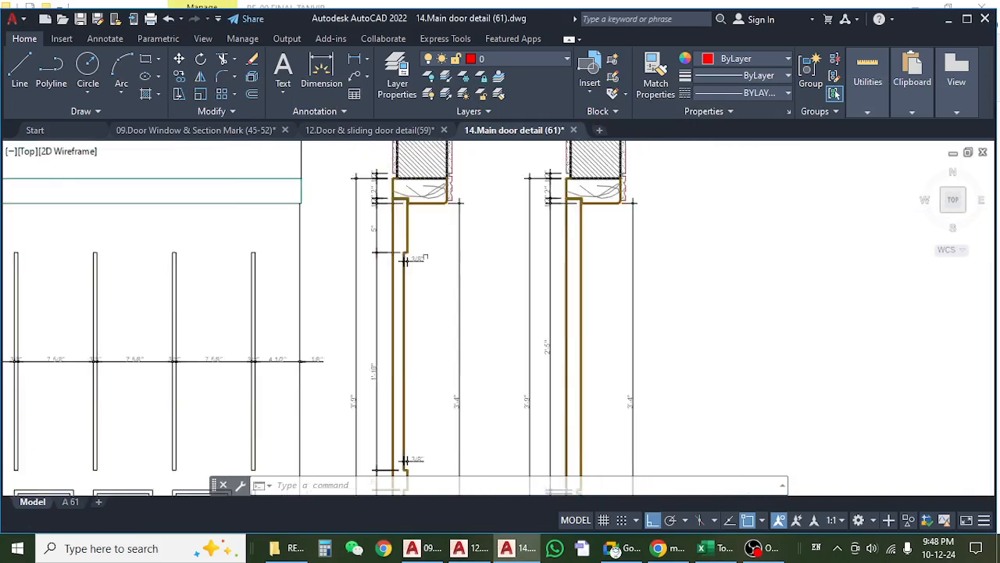
pyautogui.scroll(-1, 426, 418)
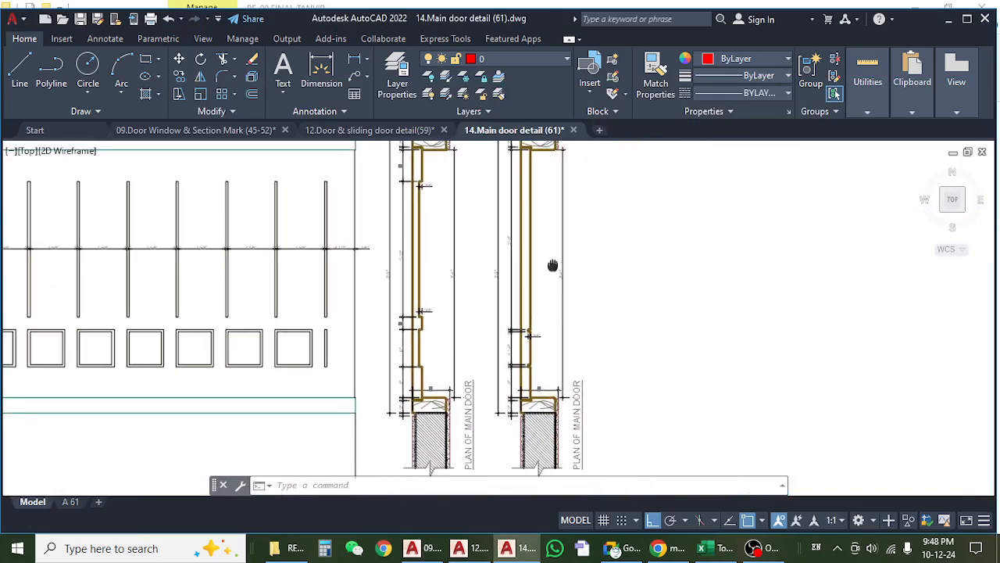
# Examine the frame, edge and panel spacing dimensions along the main door elevation.
pyautogui.scroll(-2, 550, 268)
pyautogui.scroll(-4, 539, 305)
pyautogui.scroll(8, 272, 270)
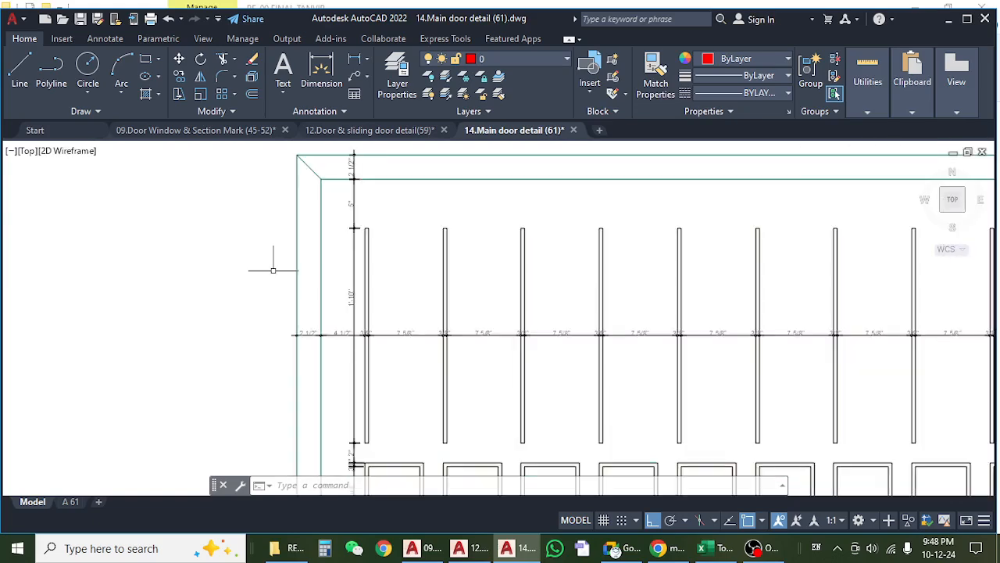
pyautogui.scroll(-2, 267, 264)
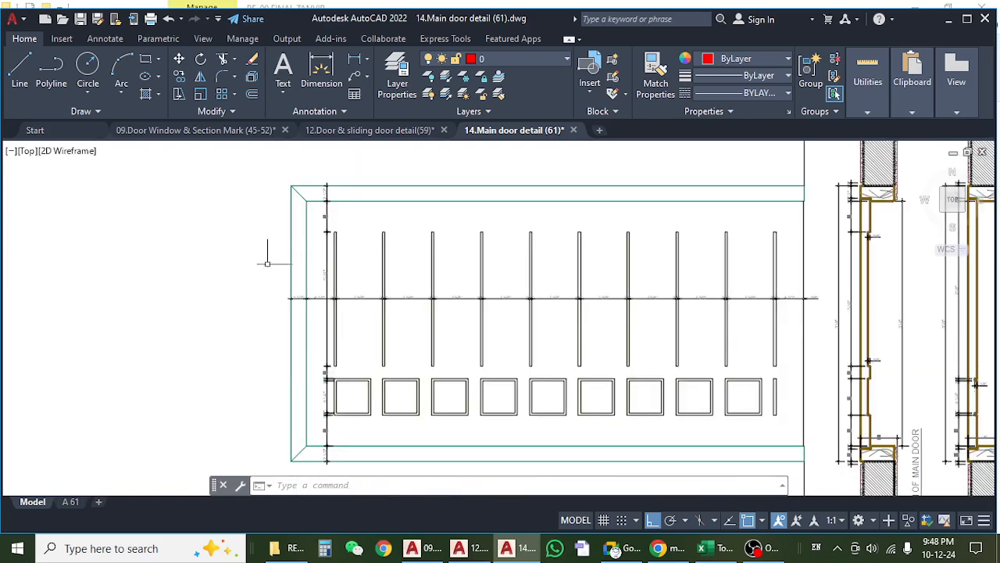
pyautogui.scroll(4, 307, 311)
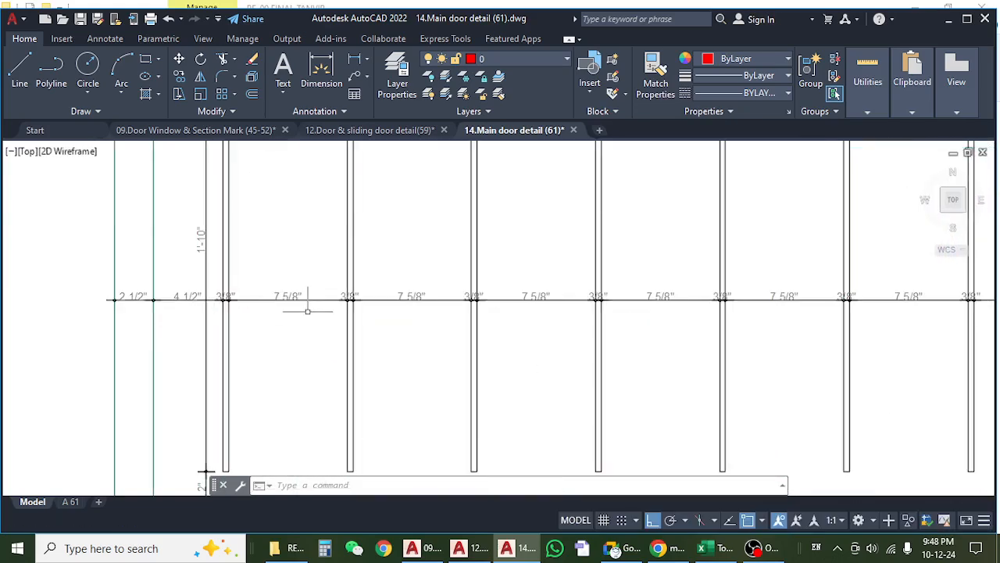
pyautogui.scroll(4, 105, 296)
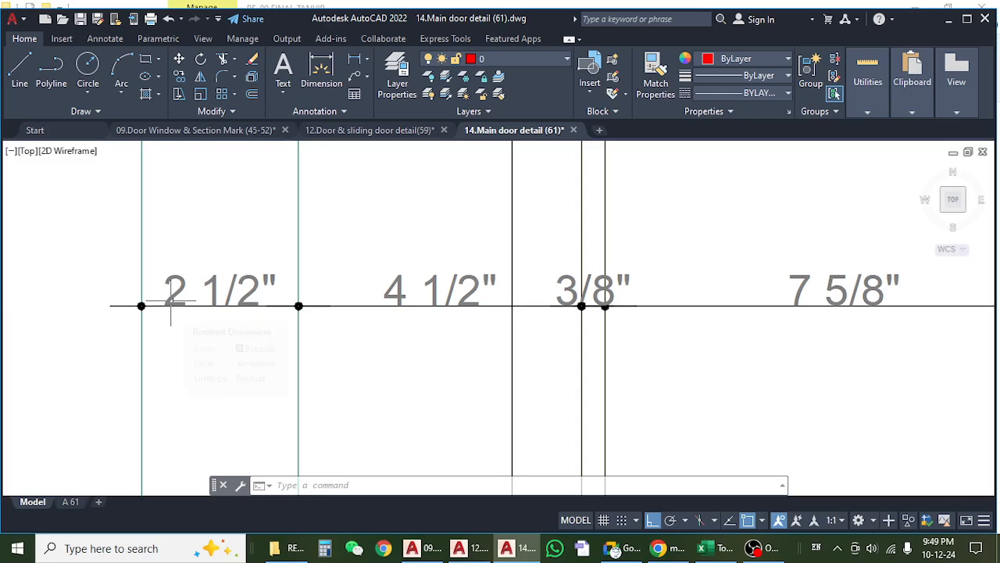
# Return to the Excel wood estimate and compare the 1st-floor and 2nd-floor D1 shutter height formulas.
pyautogui.click(727, 551)
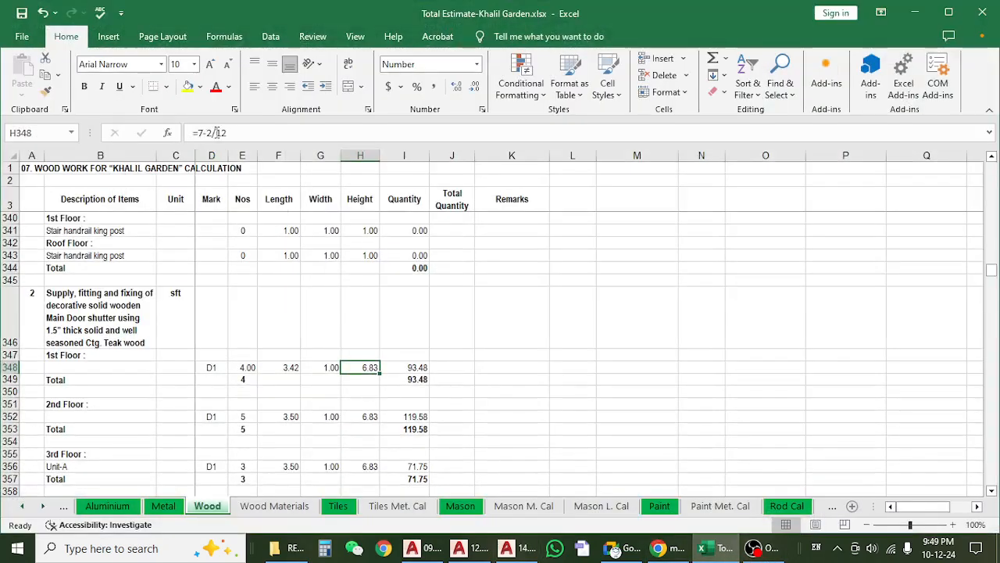
pyautogui.click(358, 414)
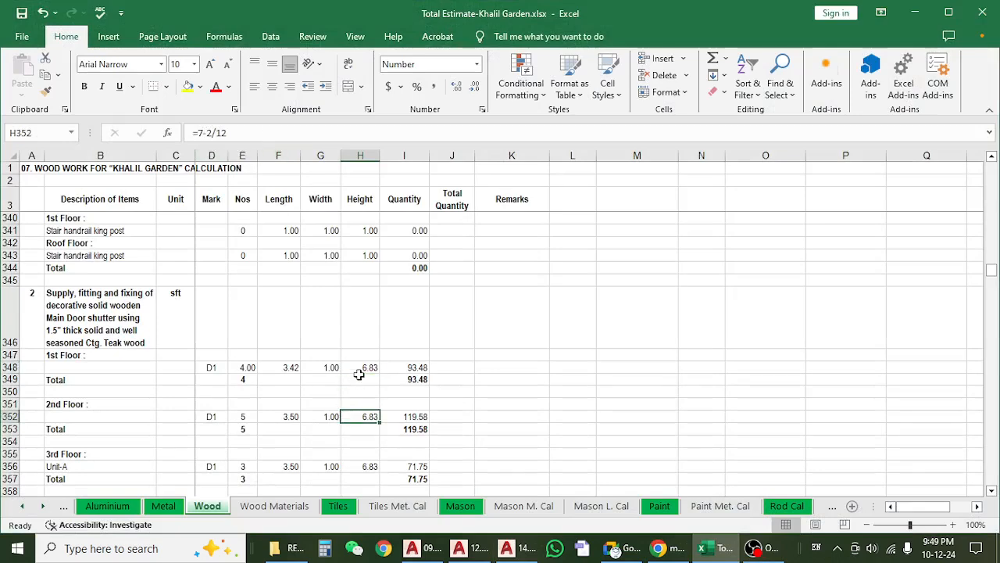
pyautogui.click(365, 370)
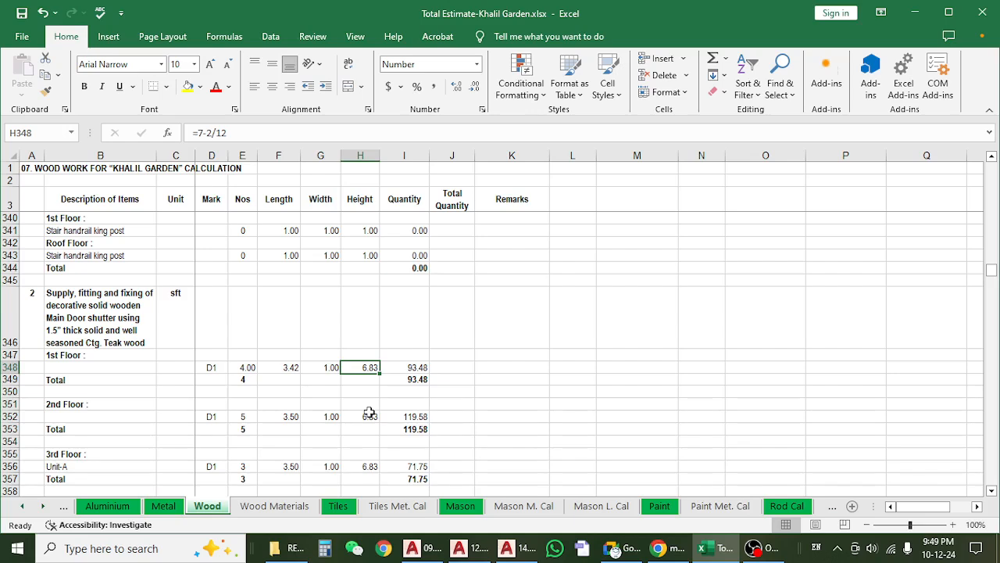
# Review the 1st-floor D1 shutter's count and length, and trace its quantity formula without changing it.
pyautogui.click(241, 367)
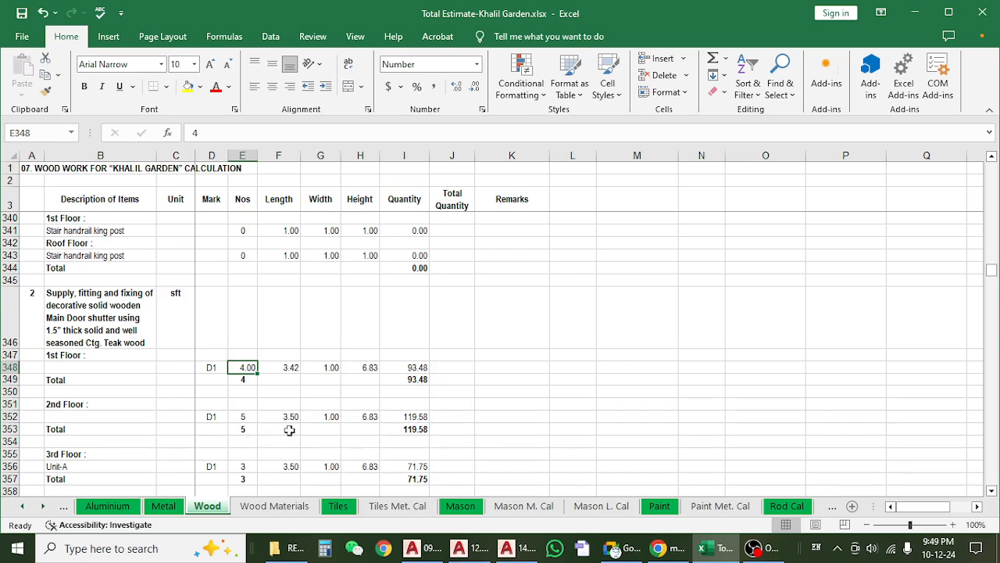
pyautogui.click(278, 370)
pyautogui.click(225, 366)
pyautogui.click(242, 367)
pyautogui.click(404, 368)
pyautogui.press('F2')
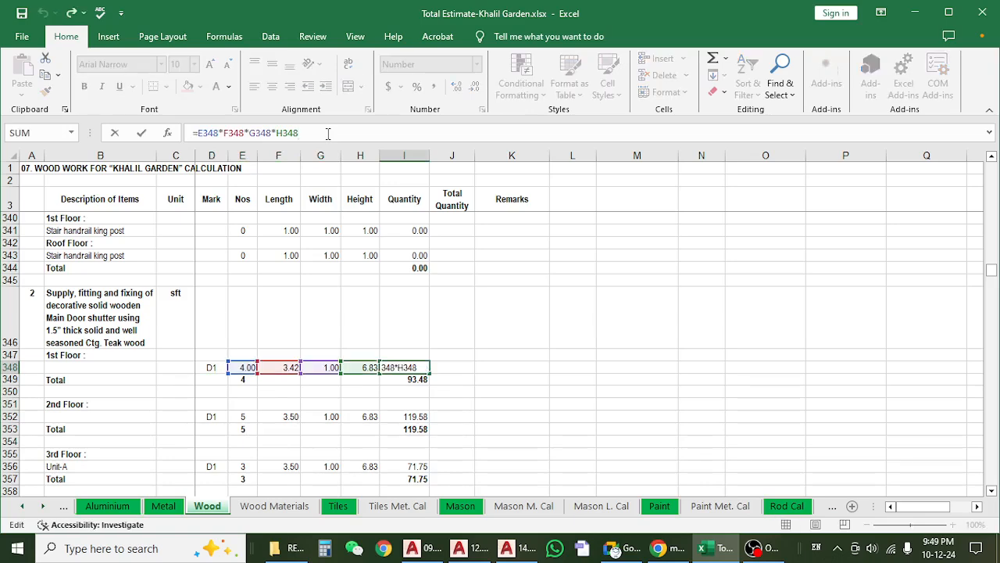
pyautogui.press('Escape')
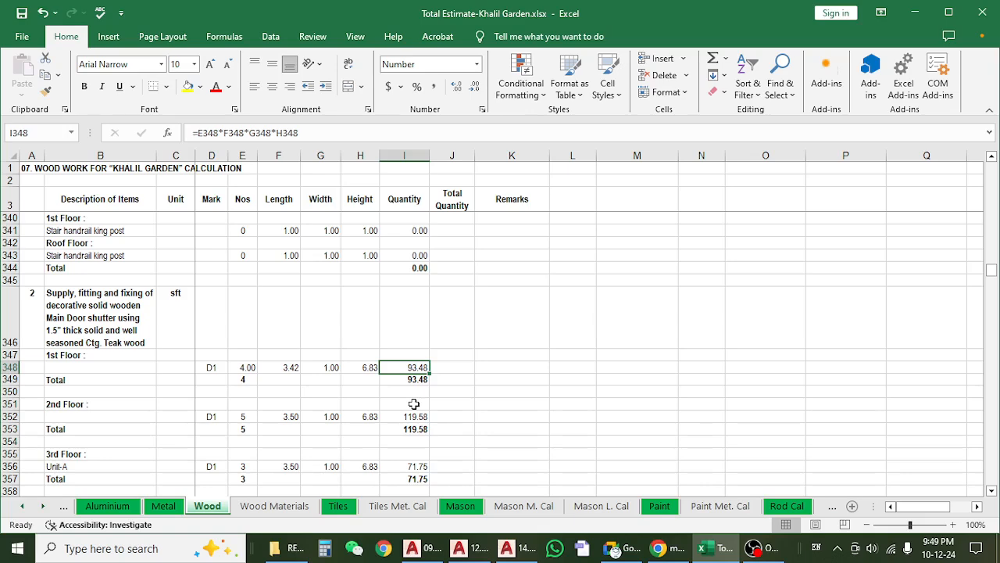
# Check the 1st-floor D1 mark, count and total, and review the main door shutter entries up to the roof top floor.
pyautogui.click(245, 368)
pyautogui.click(207, 368)
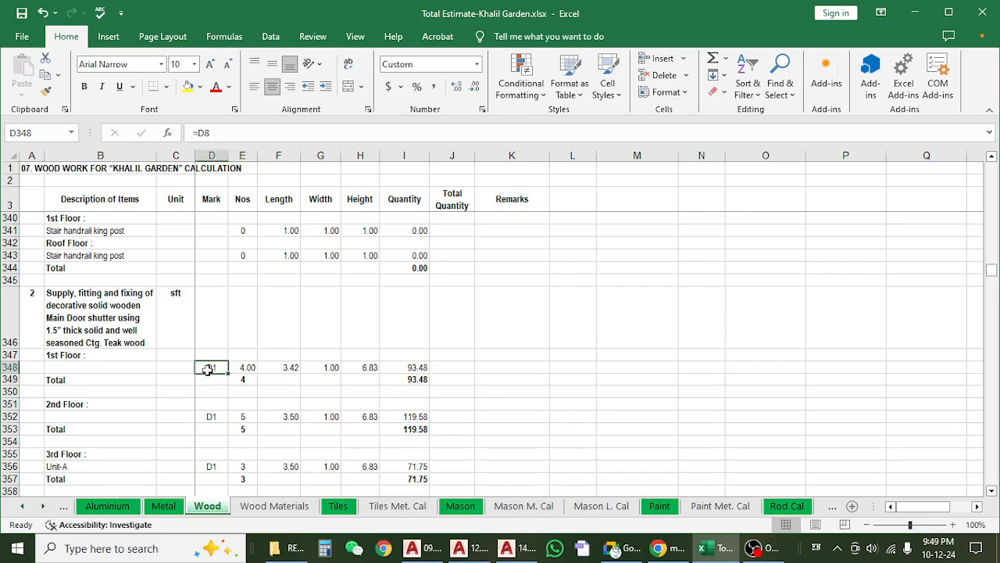
pyautogui.click(246, 367)
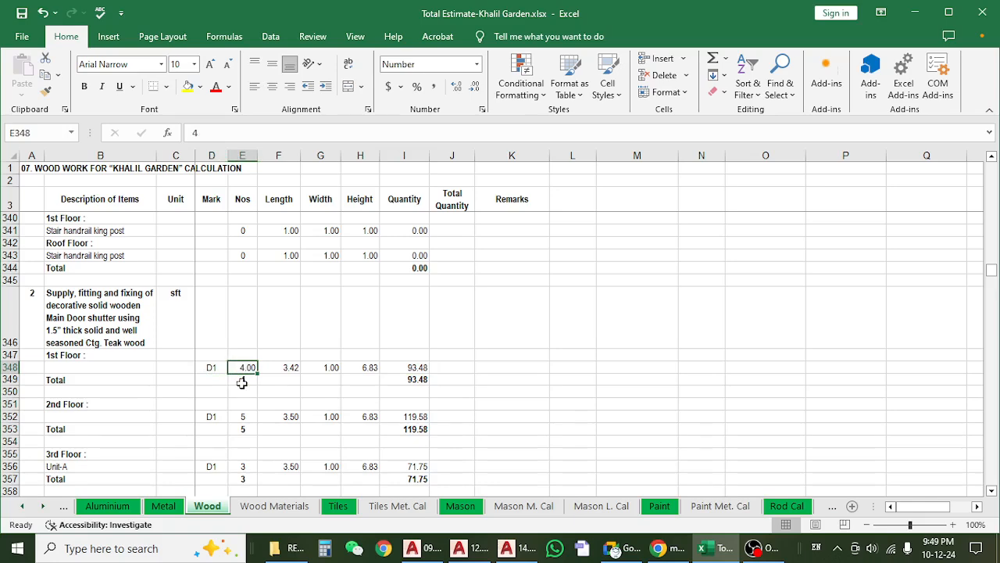
pyautogui.click(242, 381)
pyautogui.click(247, 368)
pyautogui.click(247, 369)
pyautogui.scroll(-3, 336, 355)
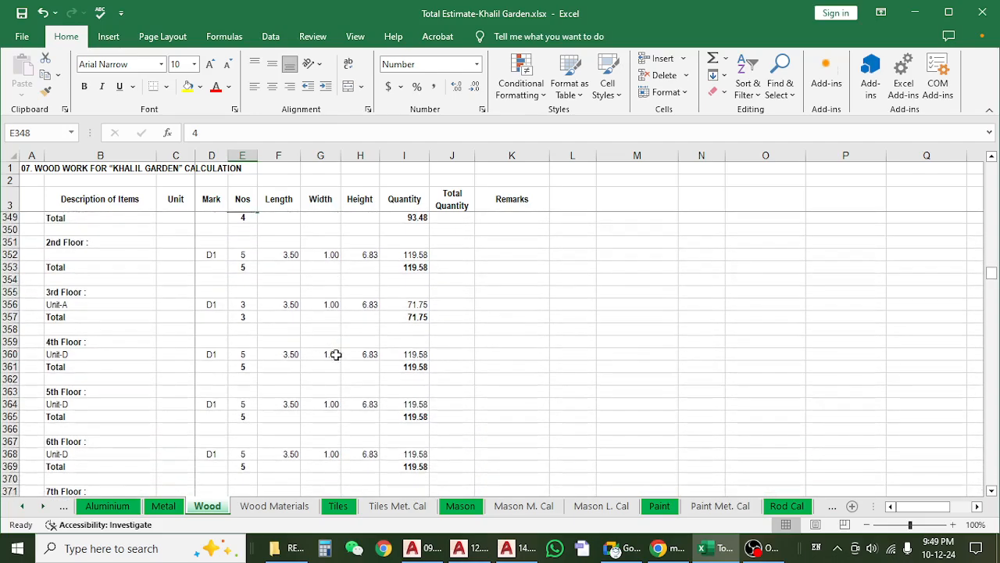
pyautogui.scroll(-9, 338, 355)
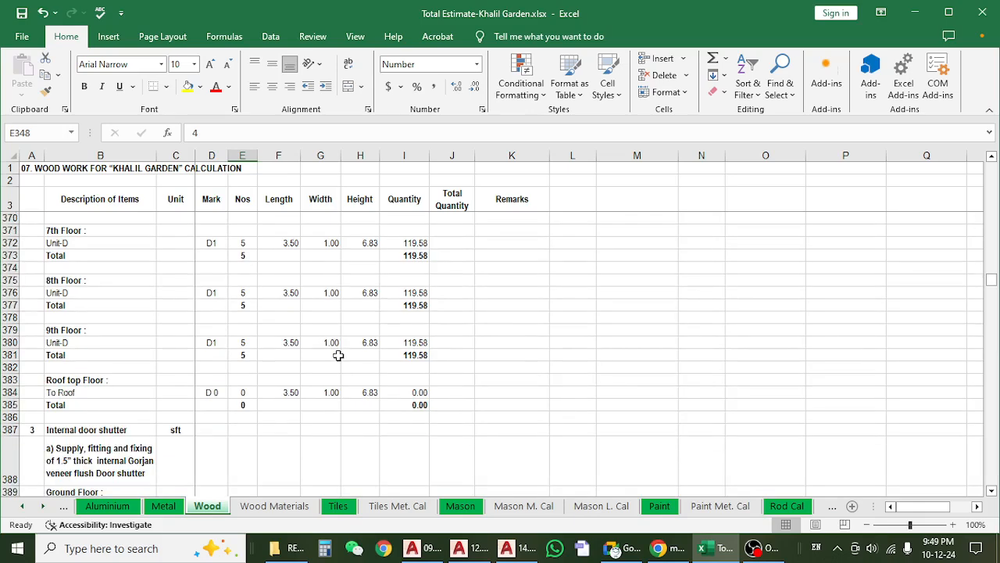
pyautogui.scroll(-2, 338, 355)
# Read the internal Gorjan veneer flush door shutter item and look over its ground-floor and 1st-floor entries.
pyautogui.click(98, 323)
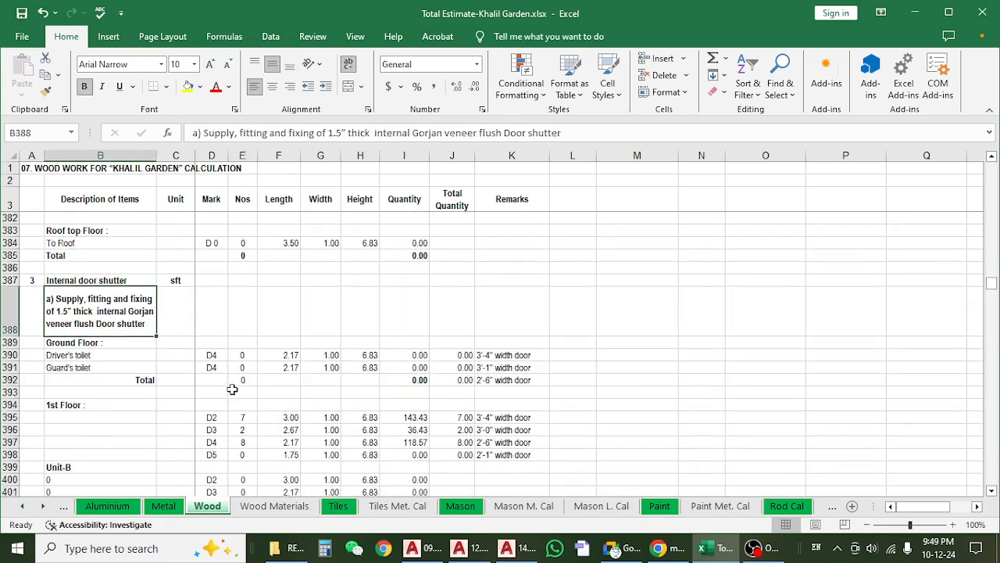
pyautogui.scroll(-1, 232, 389)
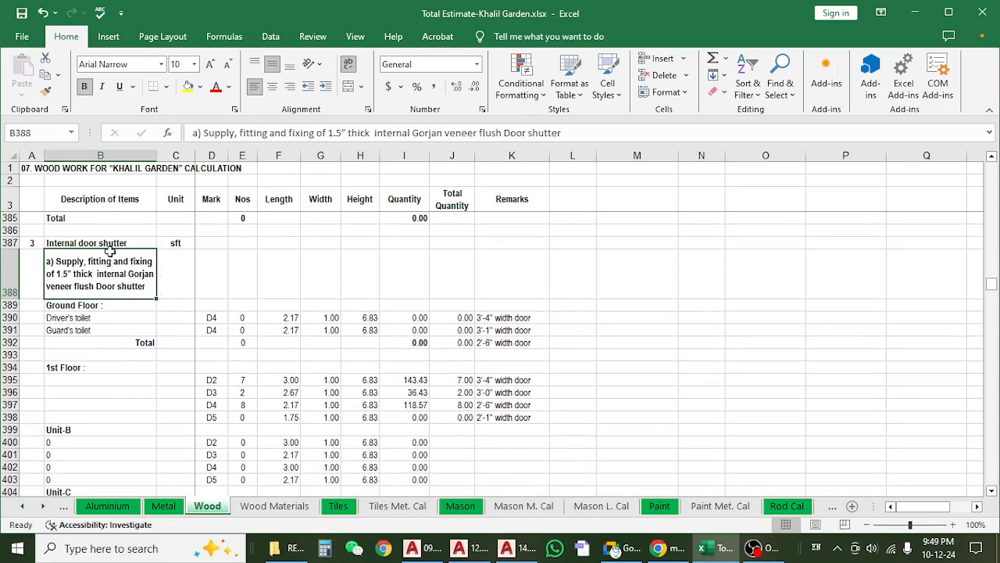
pyautogui.scroll(2, 227, 285)
pyautogui.click(230, 283)
pyautogui.scroll(-2, 221, 302)
pyautogui.scroll(-2, 195, 322)
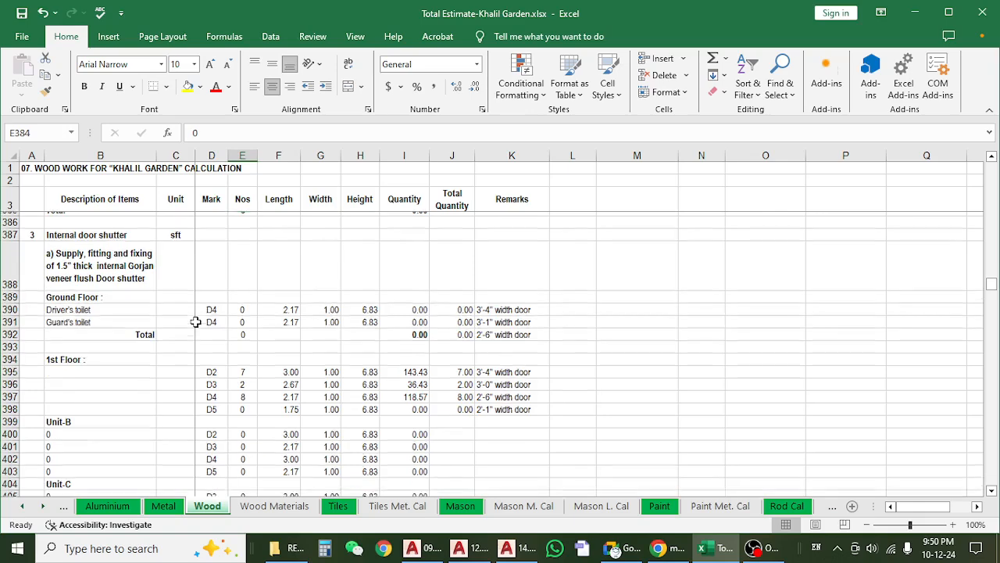
pyautogui.click(291, 269)
pyautogui.scroll(1, 279, 322)
pyautogui.scroll(1, 279, 323)
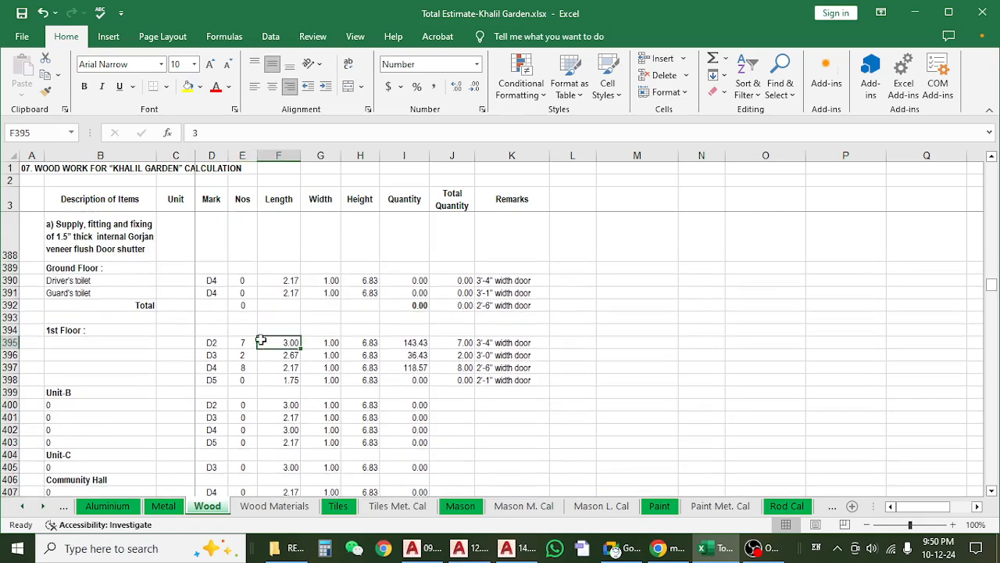
# Check the 1st-floor D2 and D3 internal shutter dimensions against the ground-floor entries and the item description.
pyautogui.click(332, 343)
pyautogui.click(374, 353)
pyautogui.click(286, 344)
pyautogui.click(273, 282)
pyautogui.click(275, 305)
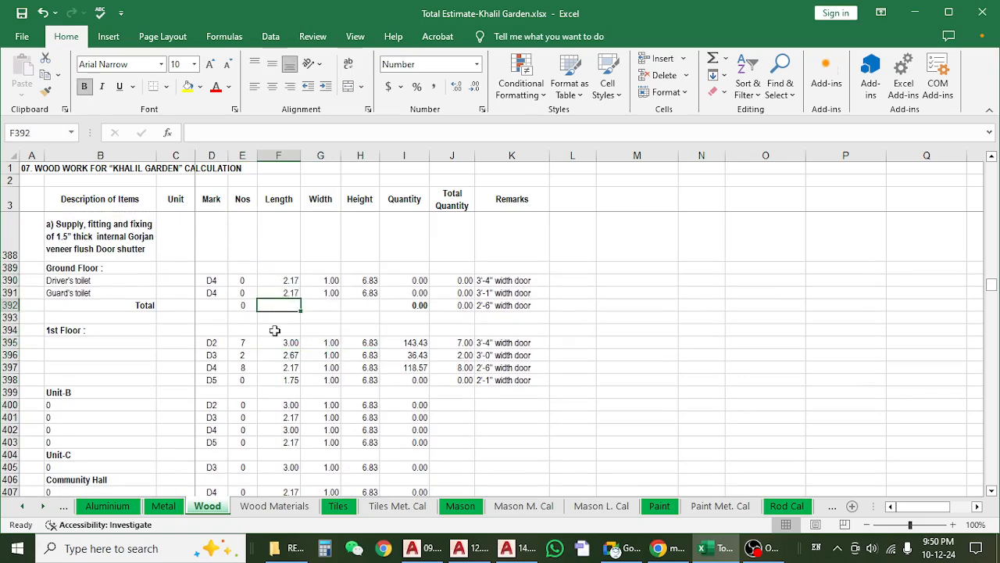
pyautogui.click(131, 255)
# Check the 1st-floor D3 shutter length and review the internal shutter entries from the 2nd floor to the roof top.
pyautogui.click(278, 358)
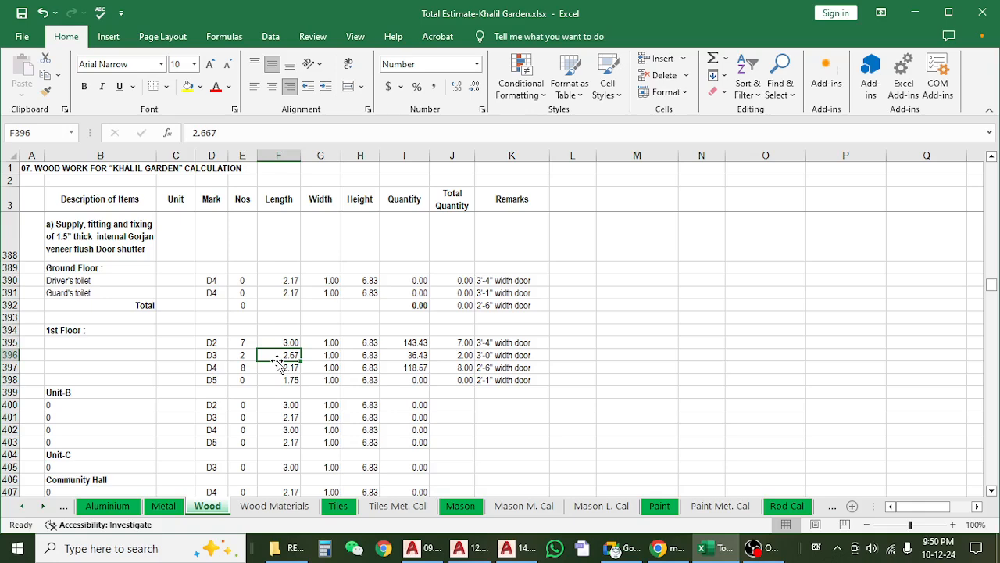
pyautogui.scroll(-8, 278, 364)
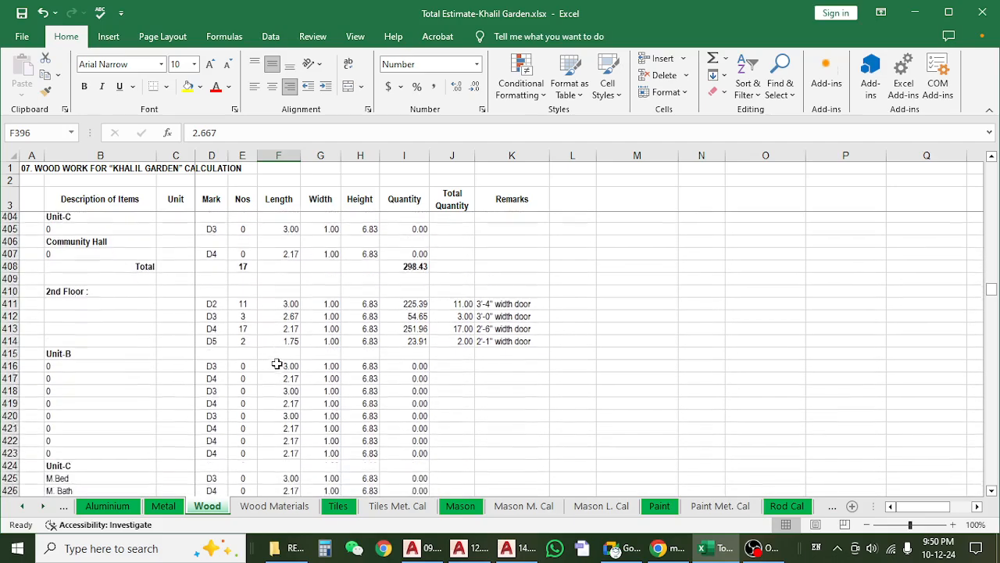
pyautogui.scroll(-17, 277, 363)
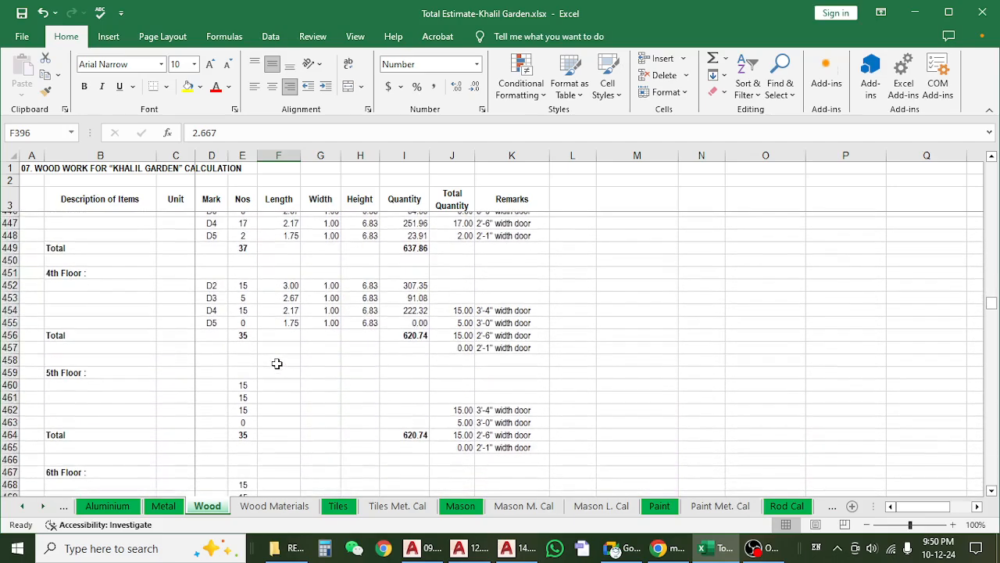
pyautogui.scroll(-11, 278, 363)
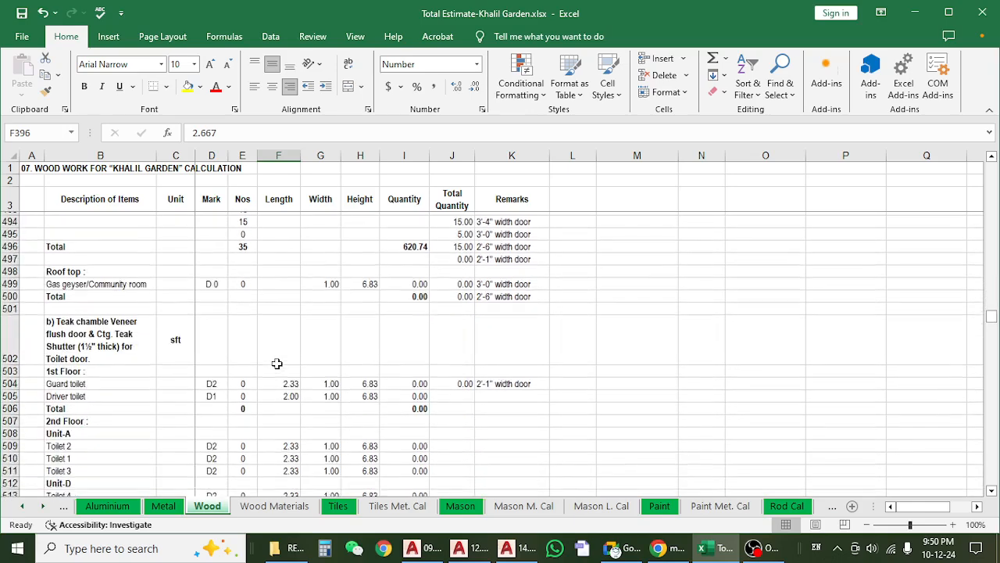
# Read the Teak chamble veneer toilet door shutter item and check its 1st-floor and 2nd-floor counts.
pyautogui.click(138, 326)
pyautogui.scroll(-4, 143, 370)
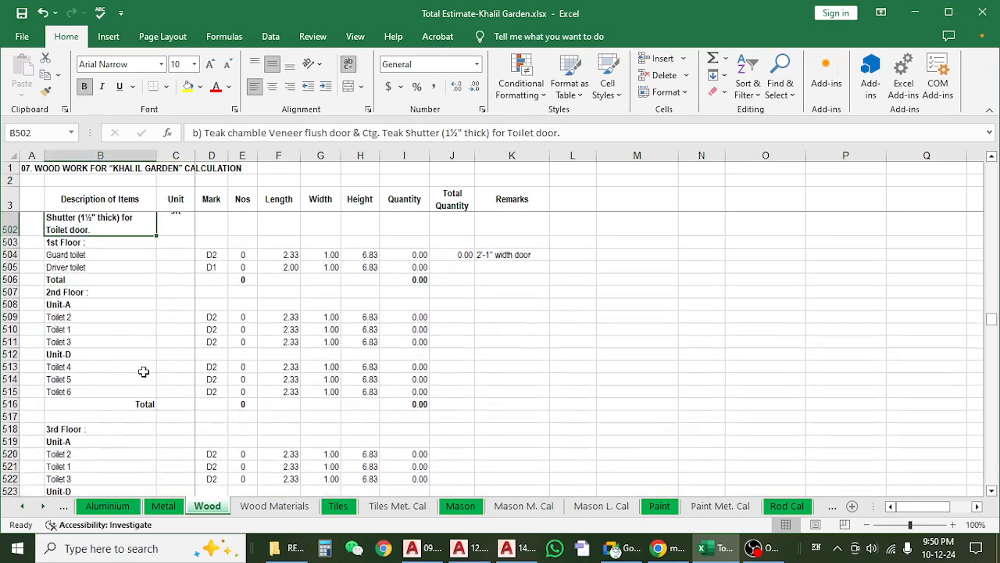
pyautogui.scroll(3, 145, 371)
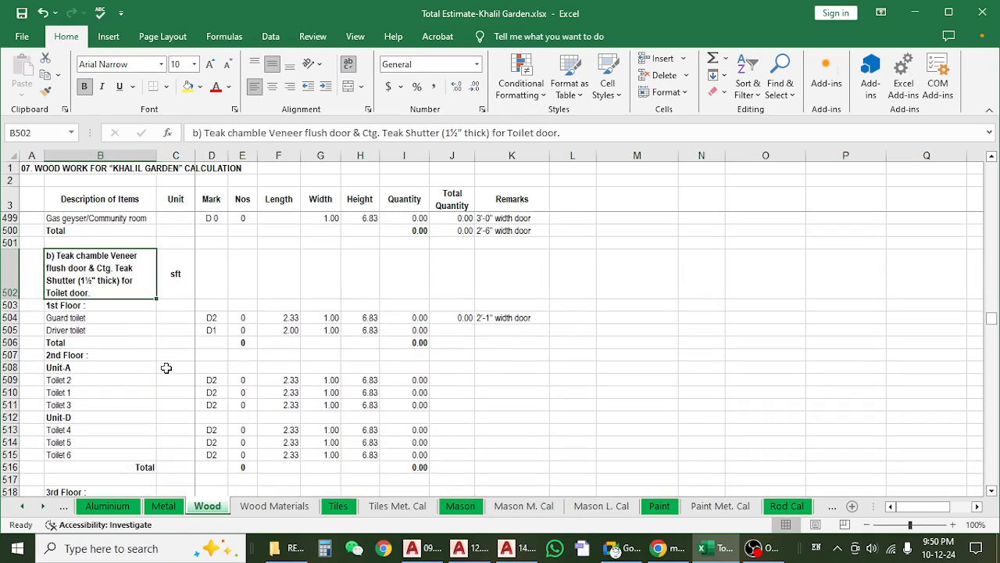
pyautogui.click(246, 317)
pyautogui.click(242, 367)
pyautogui.scroll(-1, 239, 395)
# Check the 2nd-floor toilet shutter lengths, reread the item description, and review the entries for the 3rd floor and above.
pyautogui.click(289, 357)
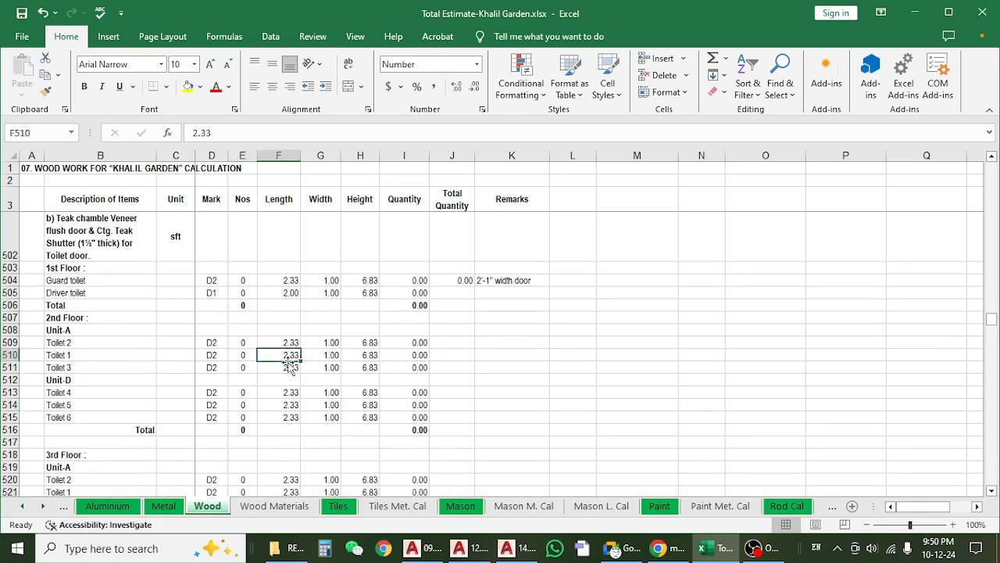
pyautogui.click(289, 381)
pyautogui.click(289, 405)
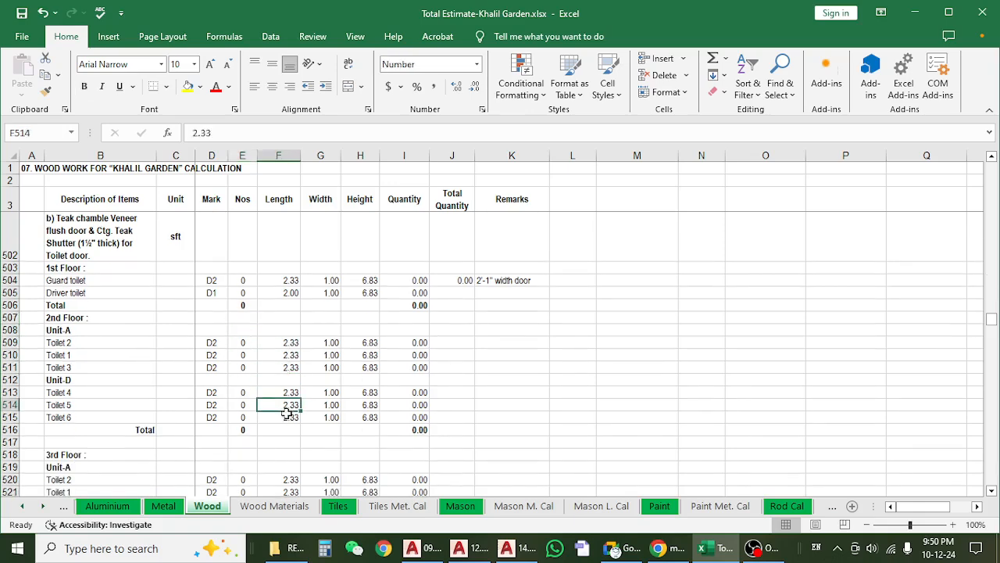
pyautogui.scroll(-1, 287, 414)
pyautogui.scroll(3, 286, 414)
pyautogui.click(143, 313)
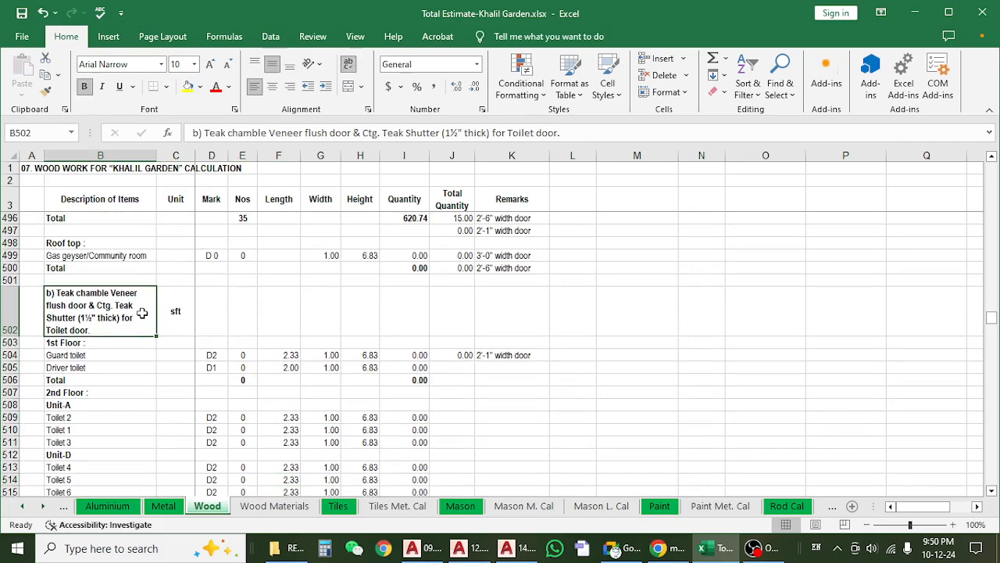
pyautogui.scroll(-7, 143, 371)
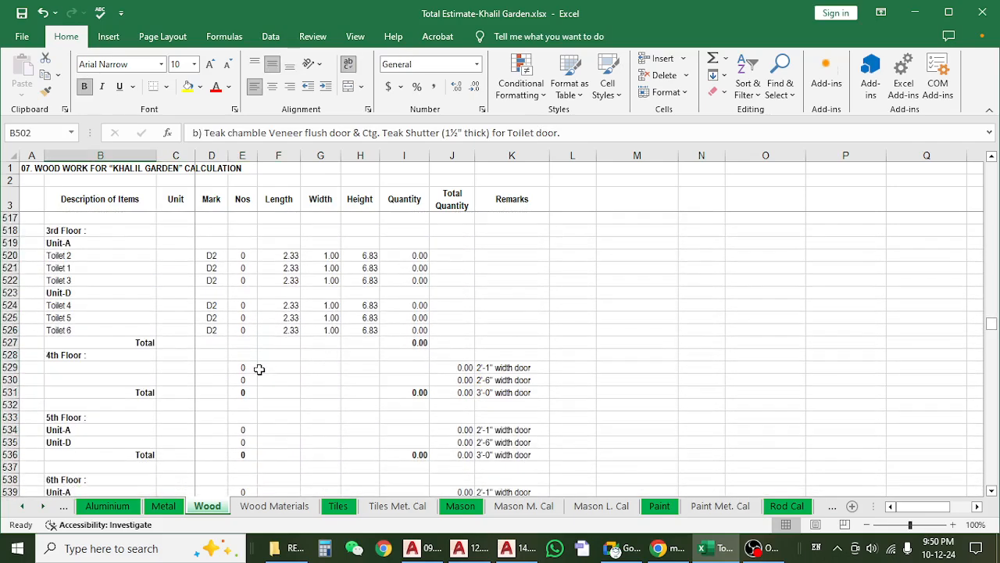
# Review the remaining Teak toilet shutter entries up to the roof top and the waterproof PVC laminated toilet door shutter item across all floors.
pyautogui.scroll(-3, 259, 369)
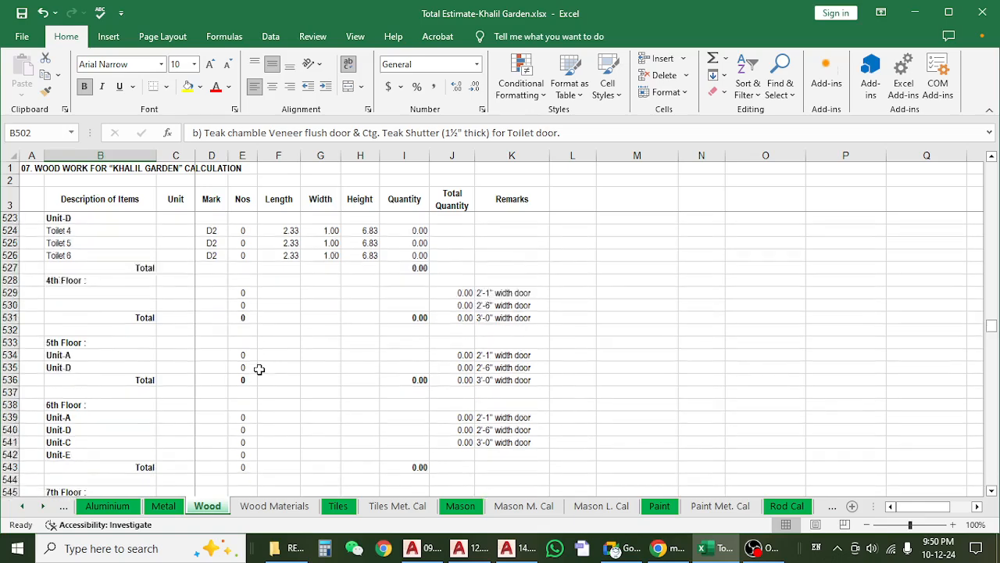
pyautogui.scroll(-12, 259, 368)
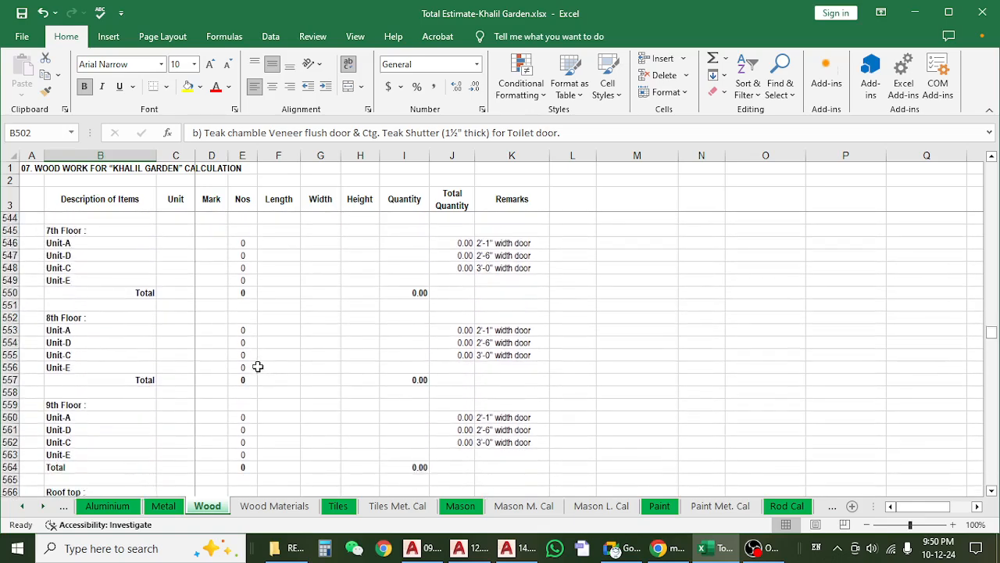
pyautogui.click(142, 341)
pyautogui.scroll(-2, 141, 352)
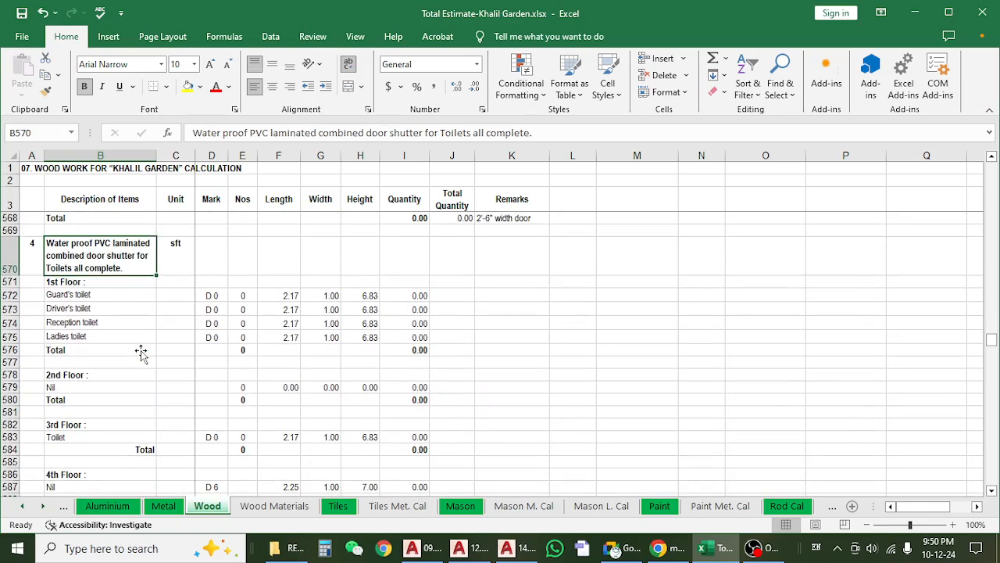
pyautogui.scroll(-13, 140, 352)
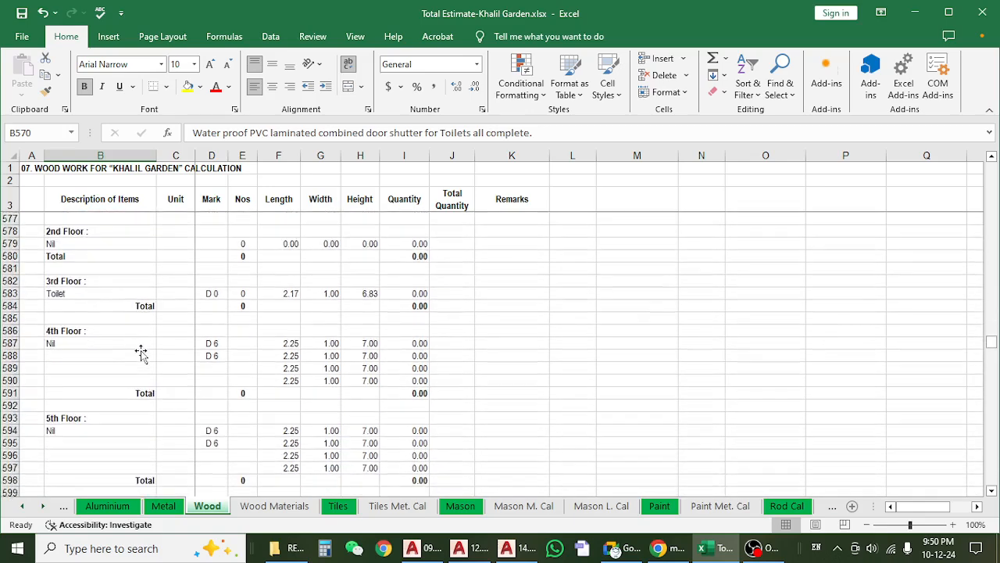
pyautogui.scroll(-9, 141, 352)
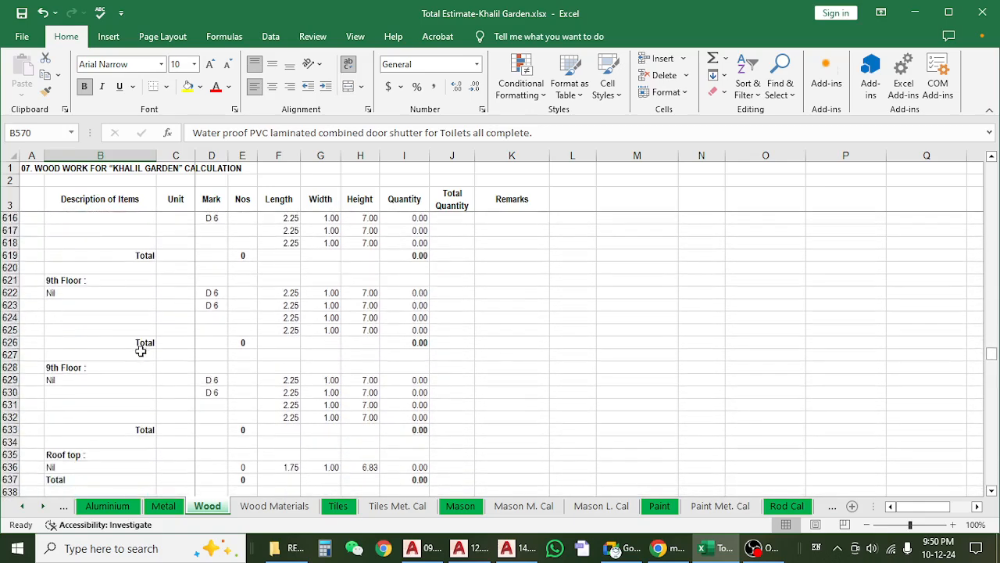
# Read the plastic door shutter item for the servant toilet and check its unit, ground-floor count and quantity formula.
pyautogui.click(116, 309)
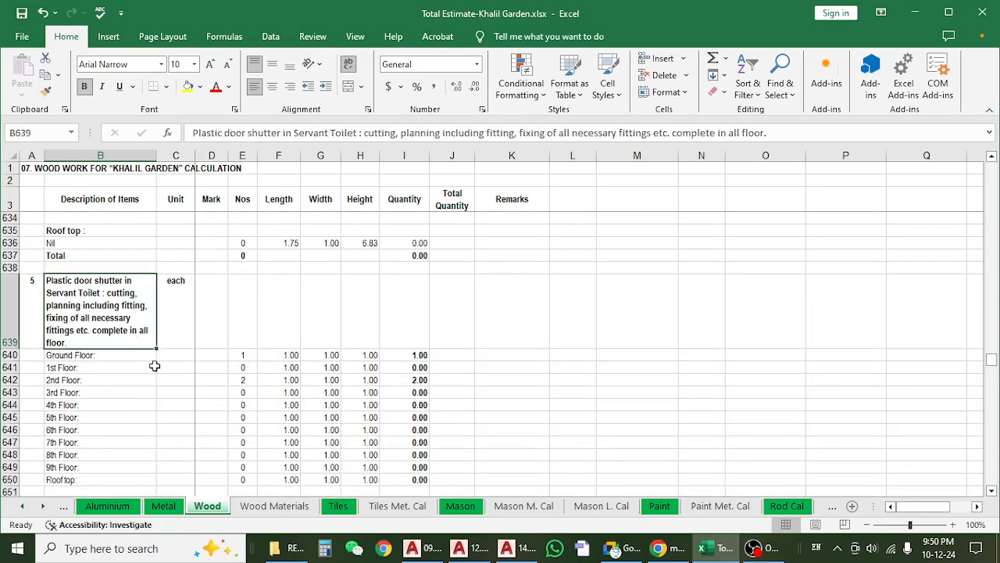
pyautogui.scroll(-1, 155, 365)
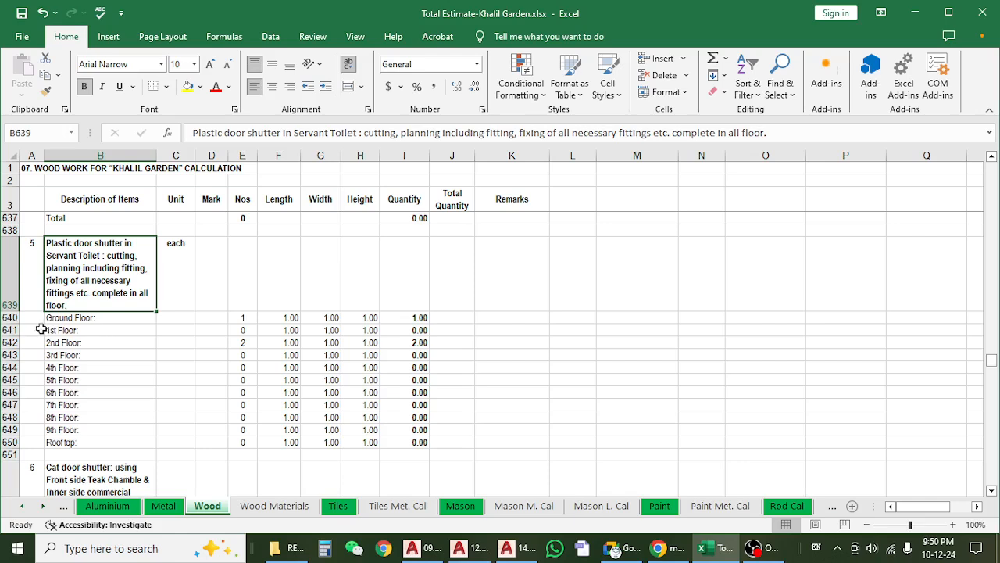
pyautogui.click(14, 318)
pyautogui.click(248, 316)
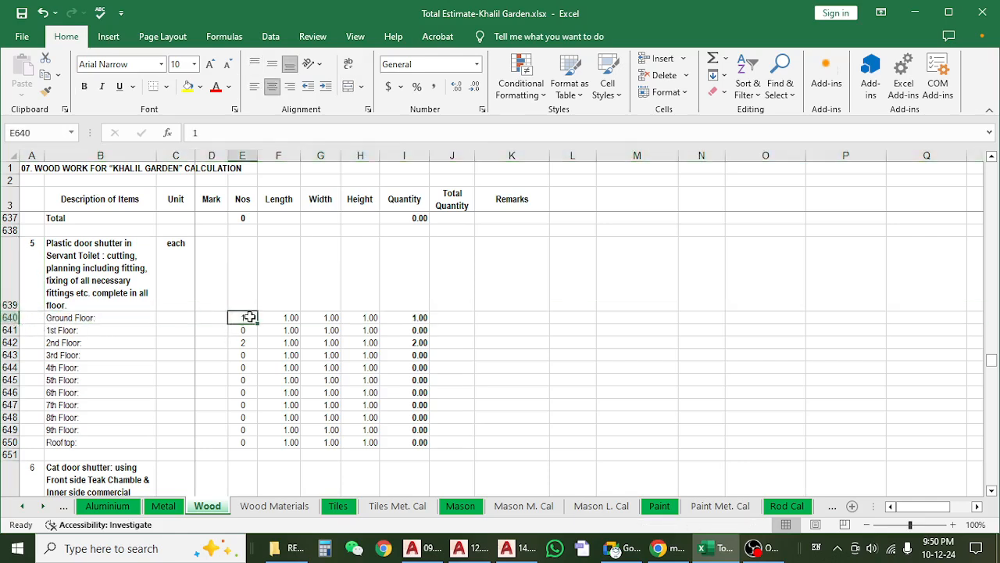
pyautogui.click(171, 250)
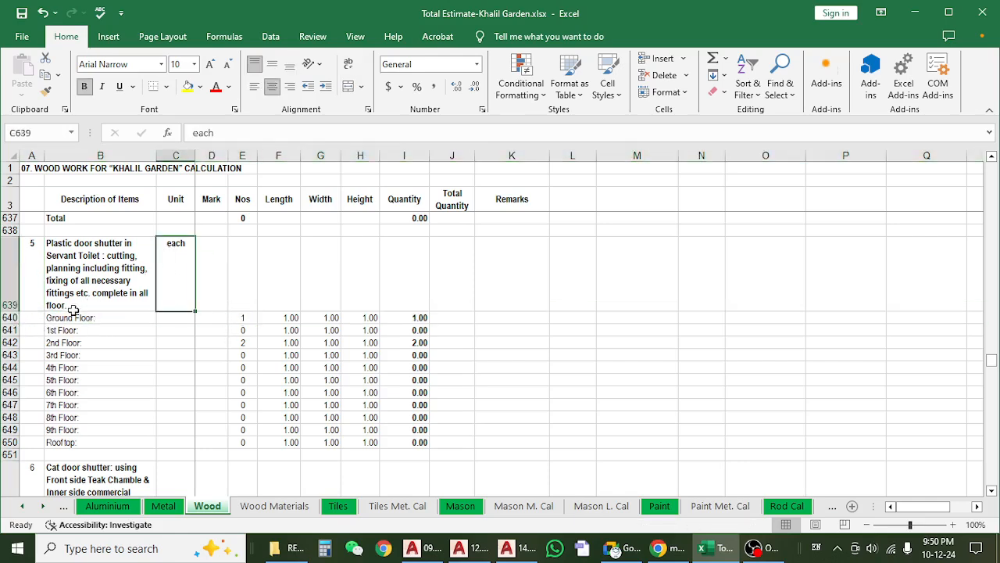
pyautogui.click(13, 319)
pyautogui.click(248, 365)
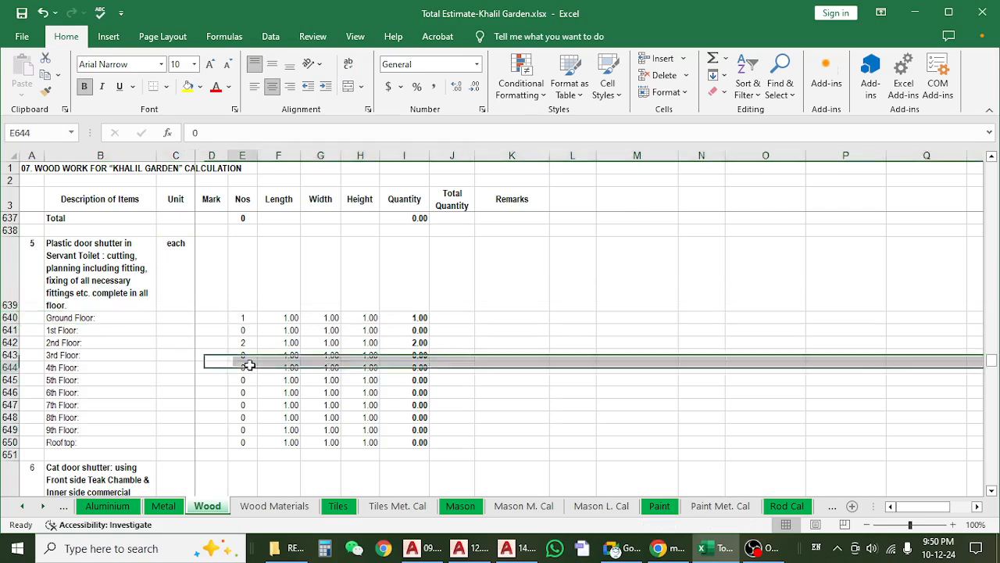
pyautogui.click(237, 319)
pyautogui.click(416, 316)
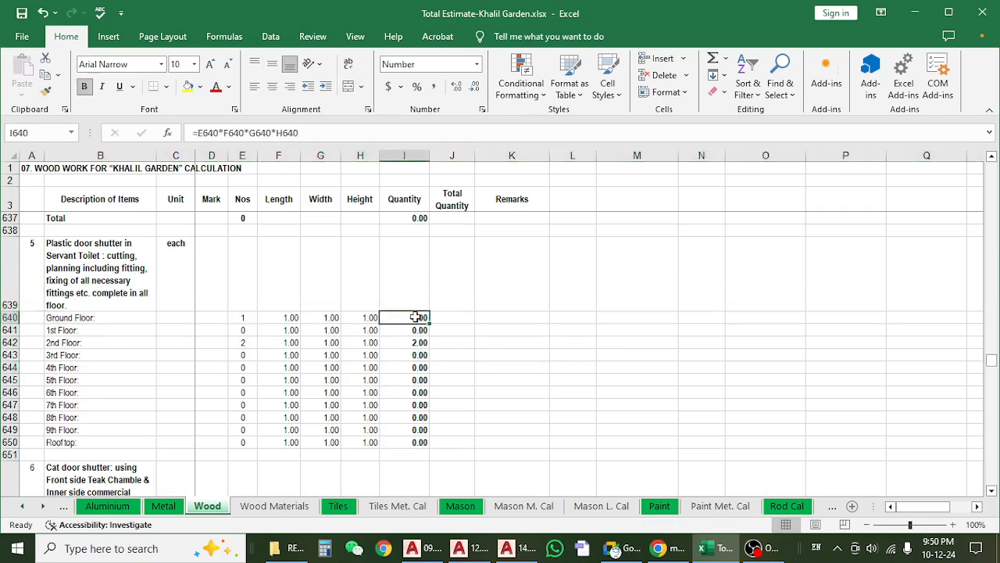
# Check the 2nd-floor row of the servant toilet plastic shutter, including its count and quantity formula.
pyautogui.click(11, 342)
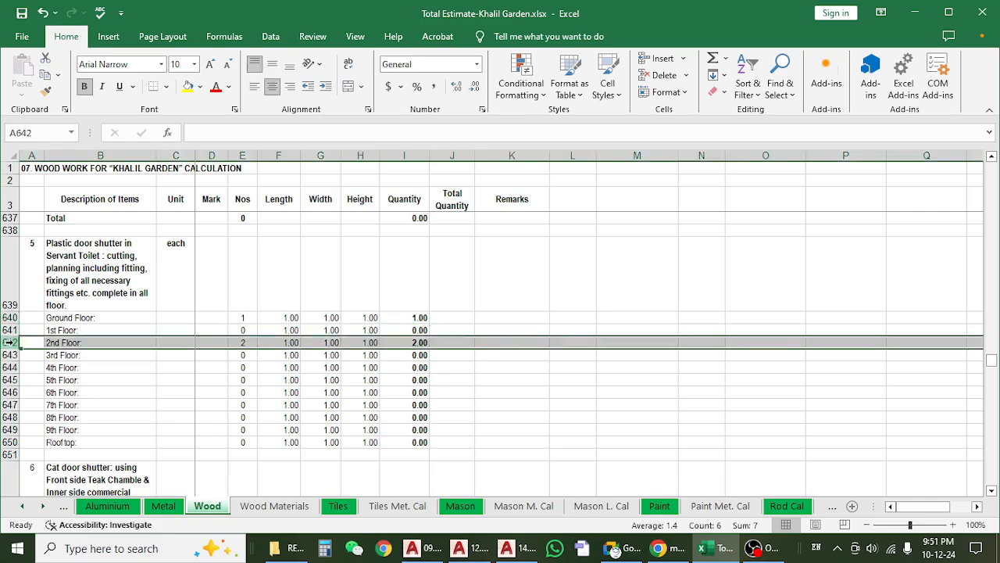
pyautogui.click(404, 346)
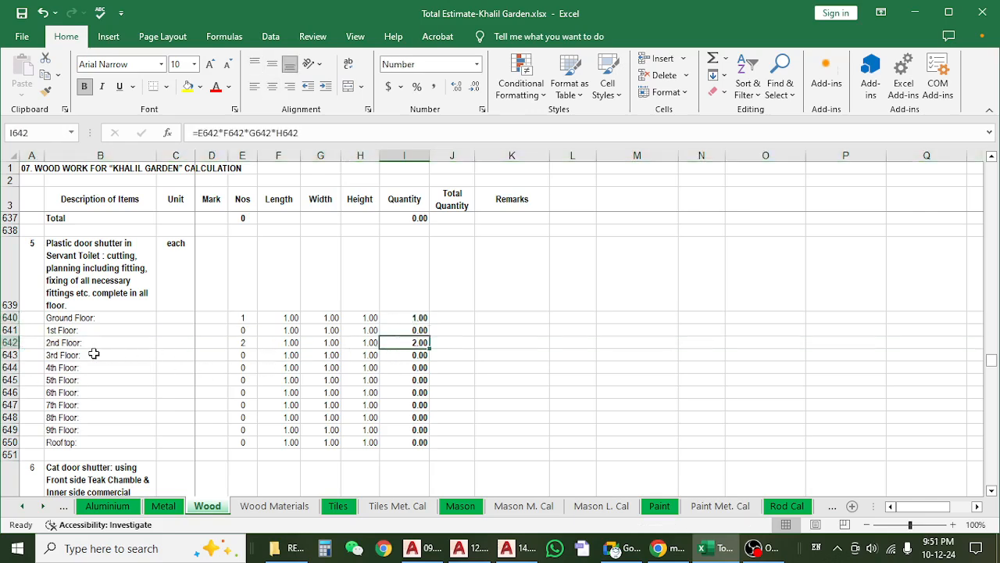
pyautogui.click(9, 343)
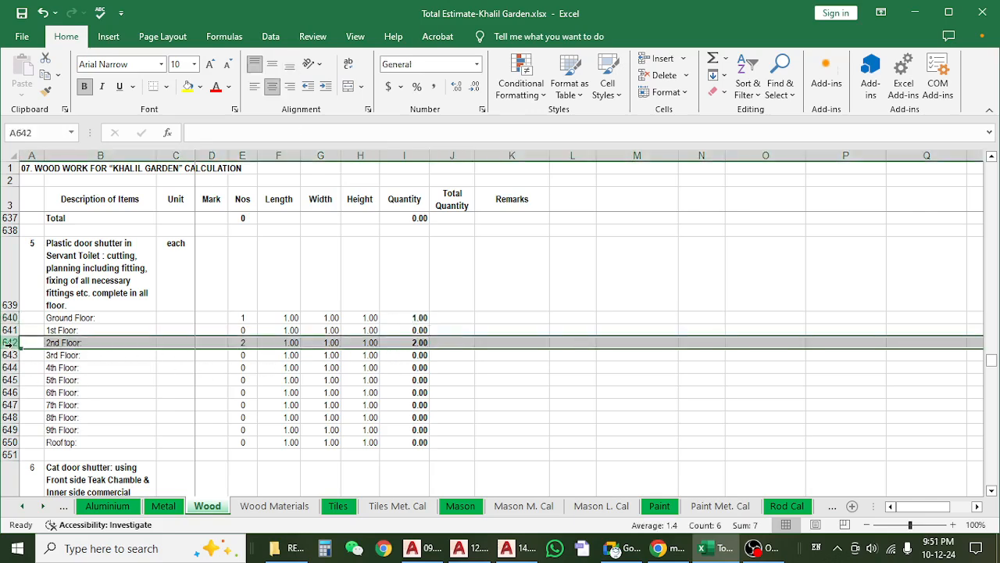
pyautogui.click(232, 346)
pyautogui.click(399, 340)
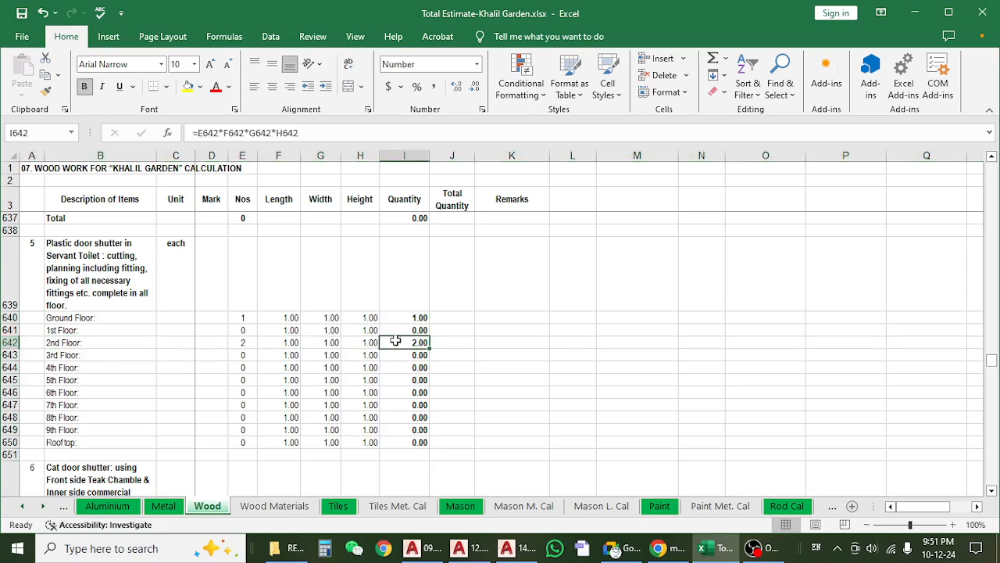
pyautogui.click(8, 343)
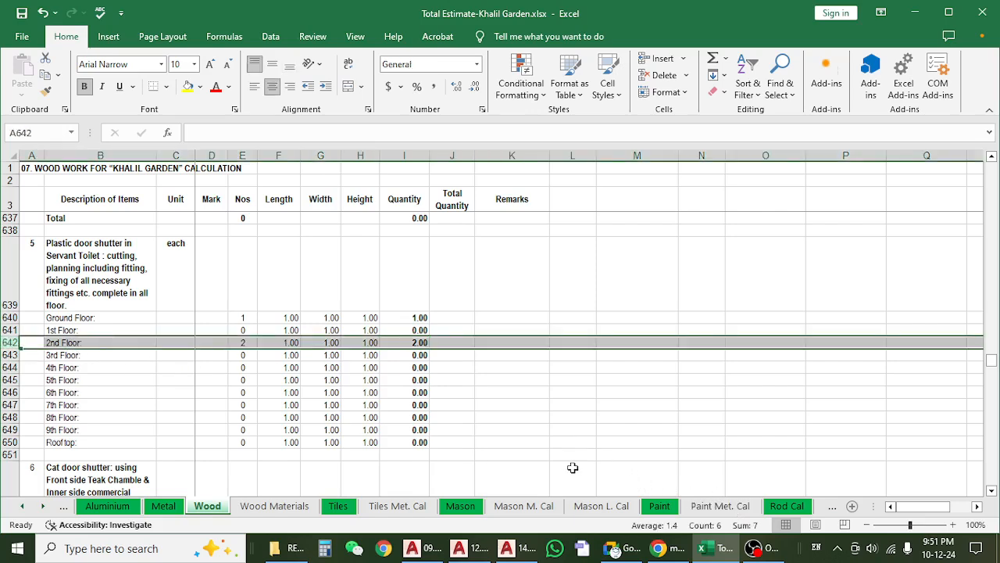
# Switch to AutoCAD and locate the 1st floor plan in the 09.Door Window & Section Mark (45-52) drawing.
pyautogui.click(506, 547)
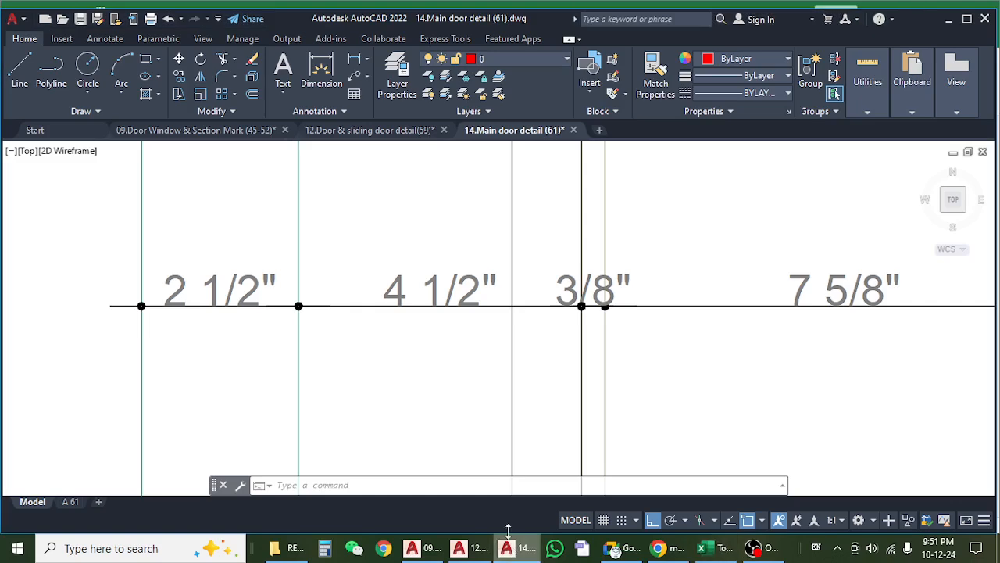
pyautogui.scroll(-8, 383, 287)
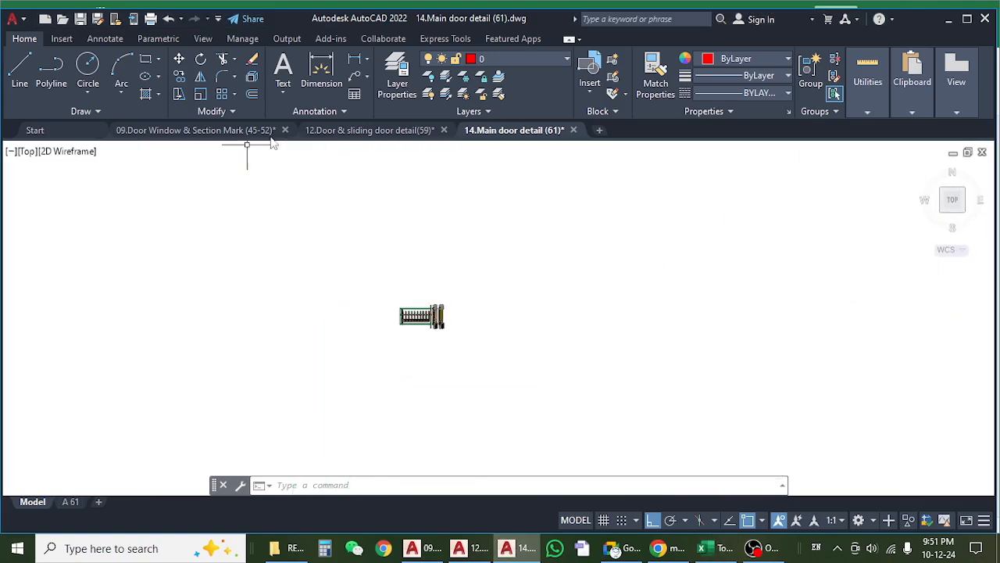
pyautogui.click(321, 130)
pyautogui.click(202, 131)
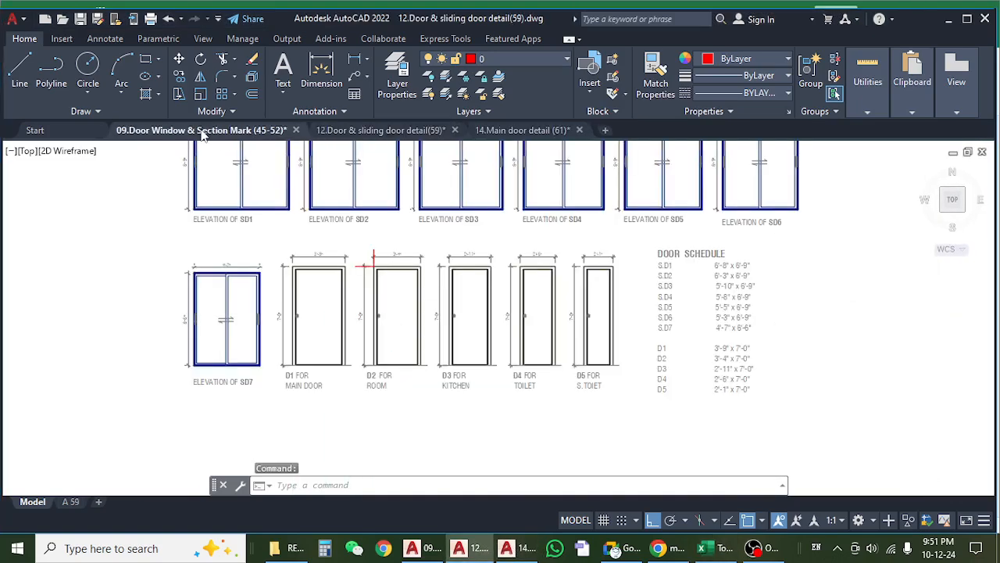
pyautogui.scroll(-15, 329, 286)
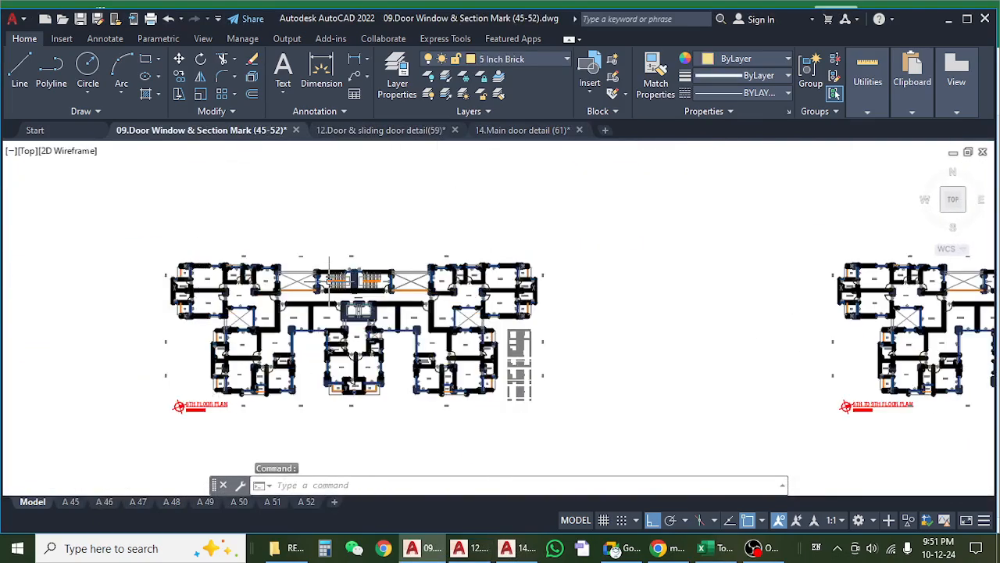
pyautogui.moveTo(458, 317); pyautogui.dragTo(731, 295)
pyautogui.moveTo(315, 324); pyautogui.dragTo(792, 316)
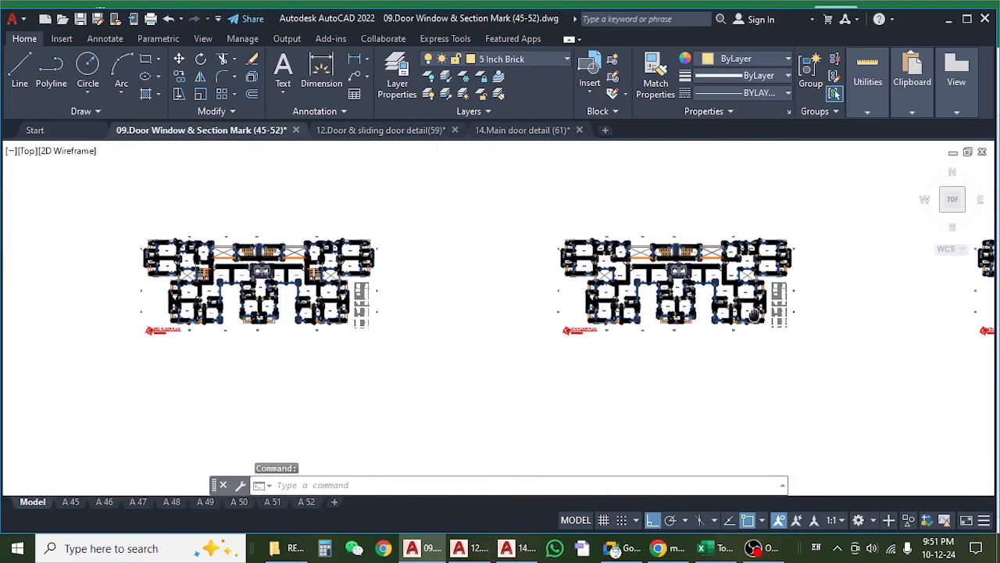
pyautogui.moveTo(361, 329); pyautogui.dragTo(782, 332)
pyautogui.moveTo(289, 335); pyautogui.dragTo(719, 336)
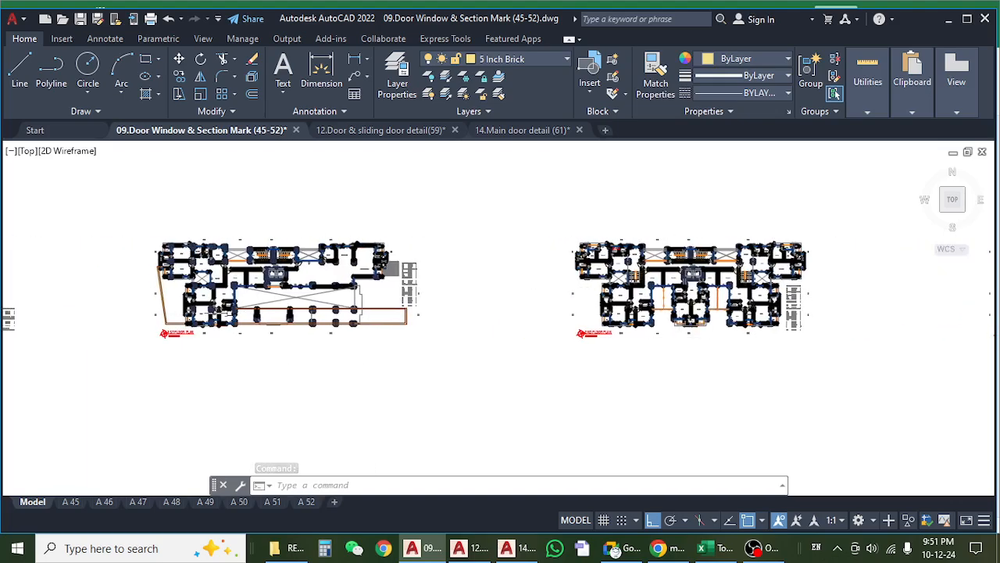
pyautogui.moveTo(266, 290); pyautogui.dragTo(375, 291)
pyautogui.scroll(10, 375, 292)
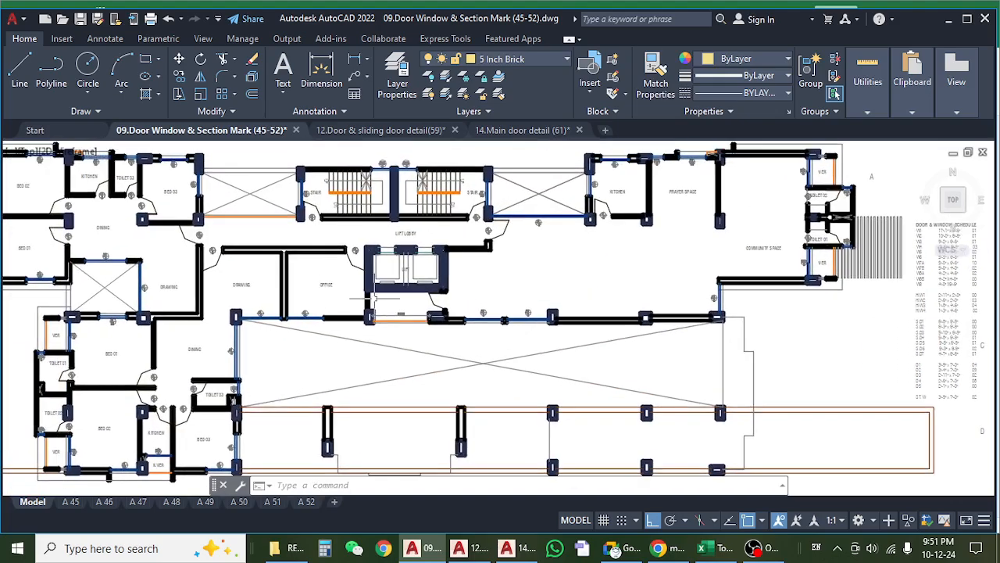
# Examine the doors around the lift, office and lift lobby on the 1st floor plan.
pyautogui.scroll(-2, 516, 280)
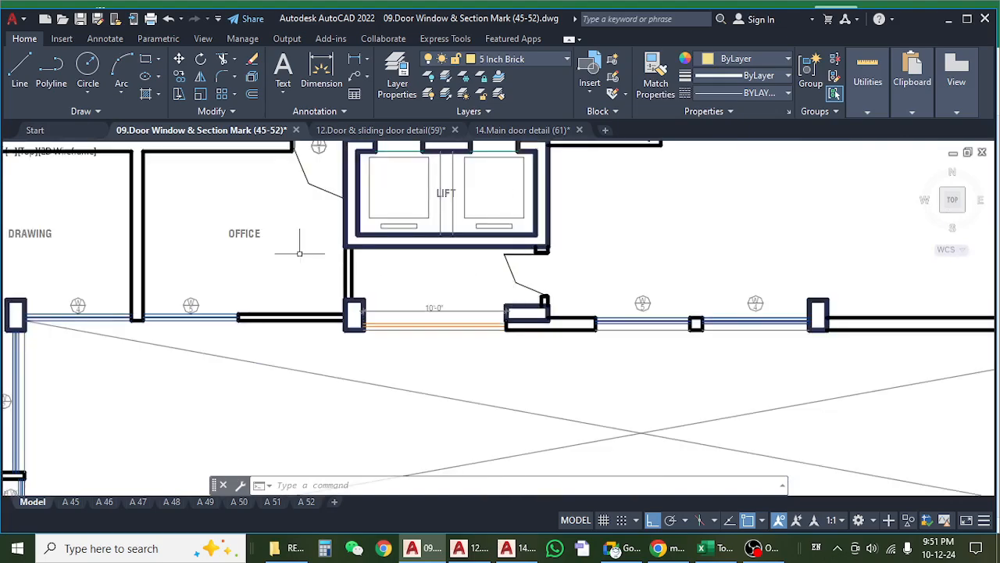
pyautogui.moveTo(299, 254); pyautogui.dragTo(358, 326)
pyautogui.scroll(-2, 357, 258)
pyautogui.moveTo(357, 258)
pyautogui.mouseDown()
pyautogui.moveTo(344, 343)
pyautogui.moveTo(395, 329)
pyautogui.mouseUp()
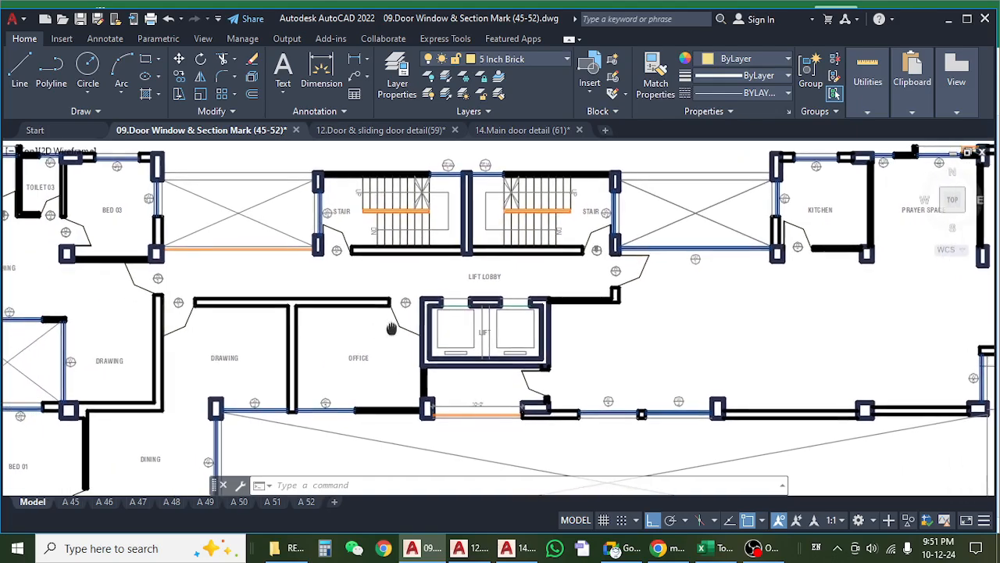
pyautogui.scroll(4, 492, 344)
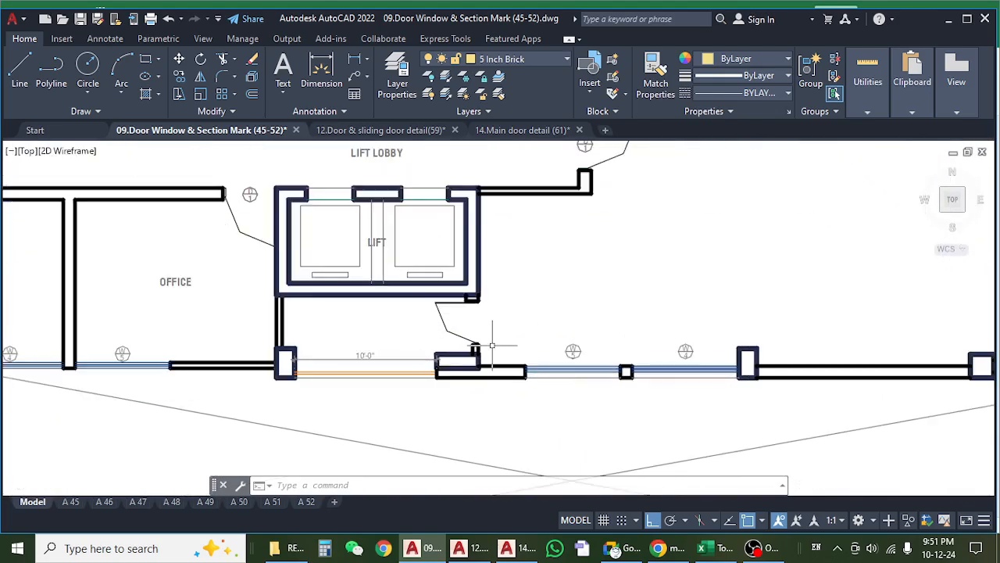
pyautogui.scroll(-3, 493, 345)
pyautogui.moveTo(336, 300); pyautogui.dragTo(505, 365)
pyautogui.scroll(-2, 505, 365)
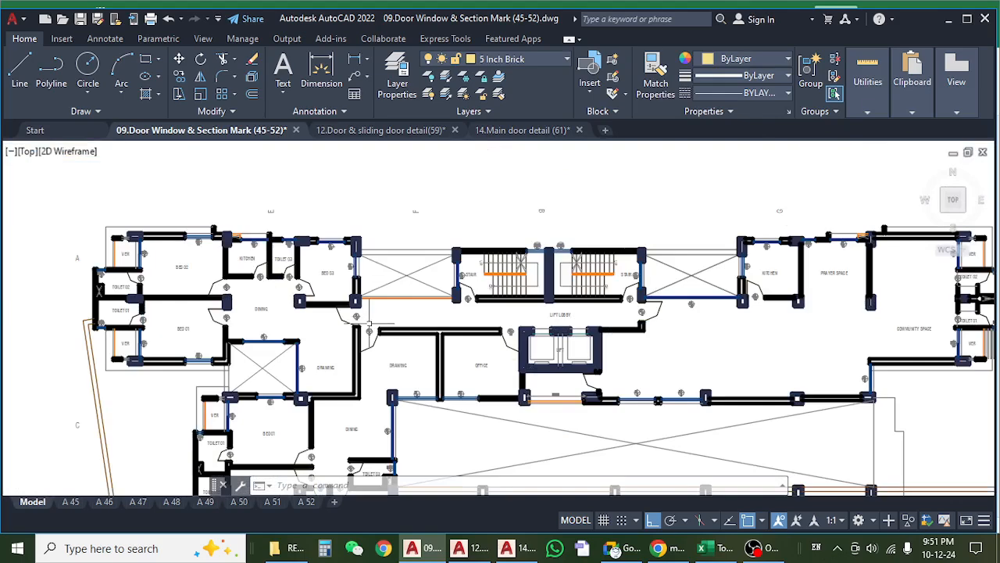
# Inspect the door marks near Bed 03, the dining areas, Toilet 03 and the stairs, then the whole 1st floor plan.
pyautogui.scroll(5, 308, 297)
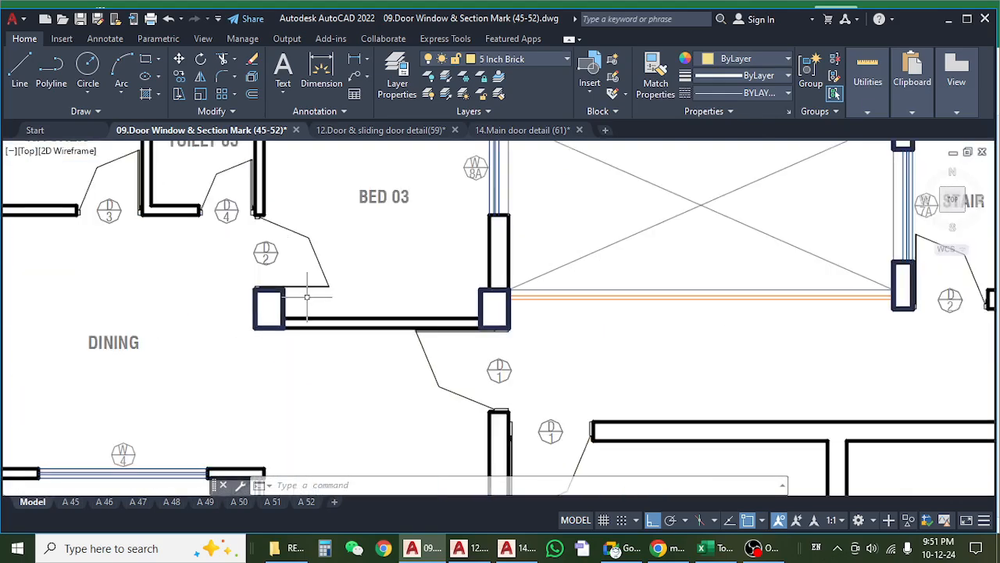
pyautogui.scroll(-4, 307, 297)
pyautogui.moveTo(533, 355); pyautogui.dragTo(250, 326)
pyautogui.moveTo(551, 331); pyautogui.dragTo(549, 258)
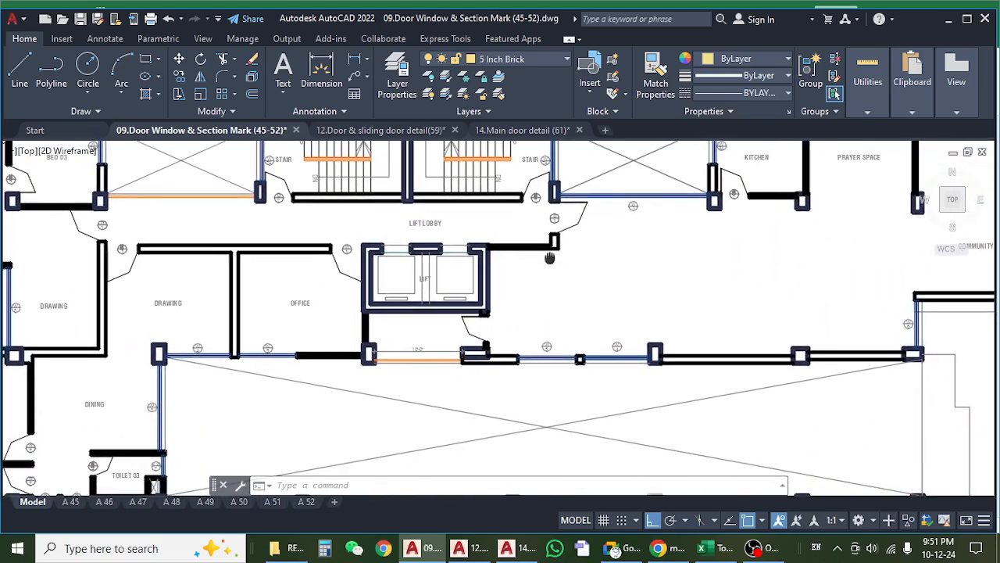
pyautogui.scroll(-5, 549, 258)
pyautogui.scroll(5, 231, 324)
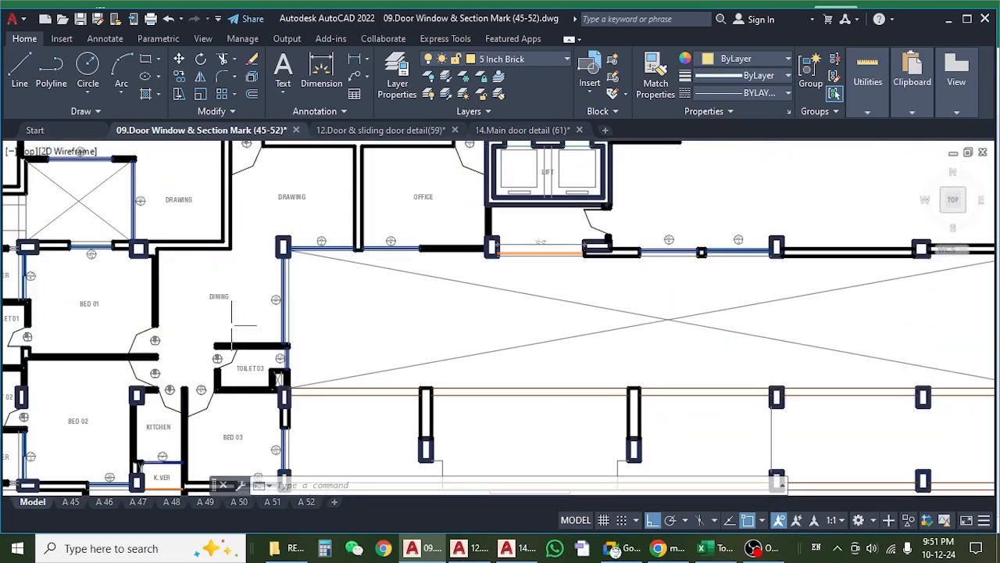
pyautogui.moveTo(393, 292); pyautogui.dragTo(347, 355)
pyautogui.scroll(-2, 348, 352)
pyautogui.moveTo(457, 323); pyautogui.dragTo(424, 380)
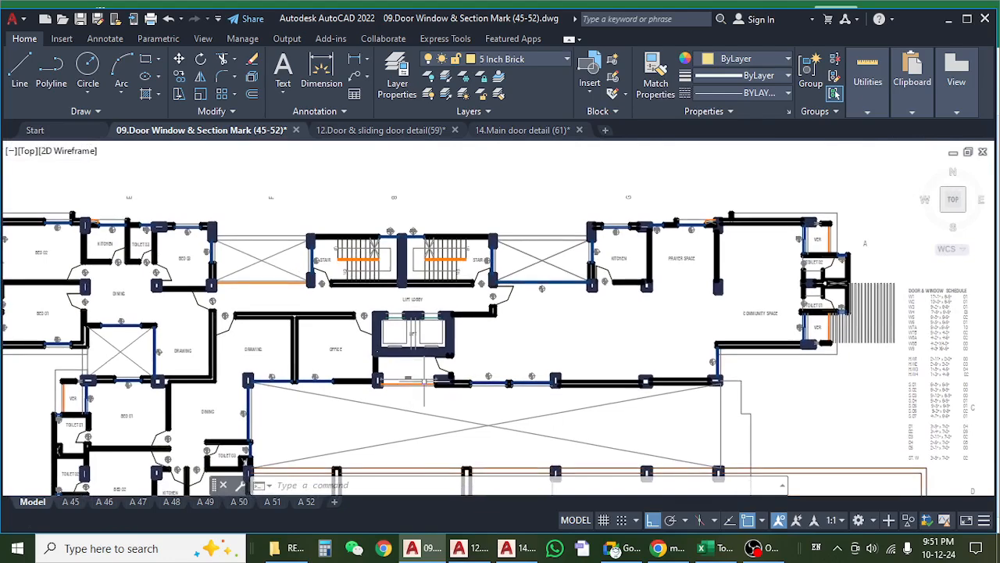
pyautogui.moveTo(204, 345); pyautogui.dragTo(431, 349)
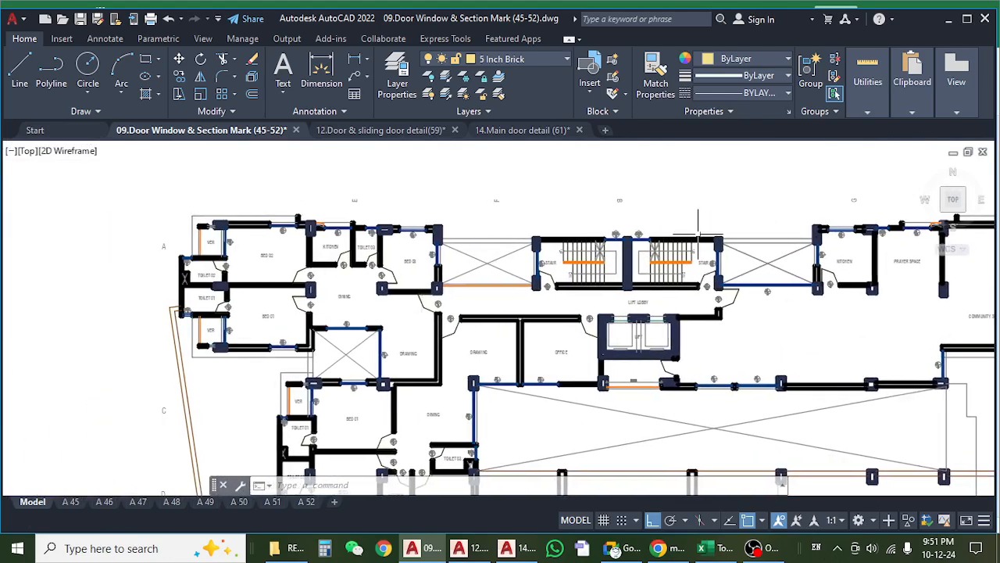
pyautogui.scroll(4, 398, 299)
pyautogui.scroll(-7, 364, 305)
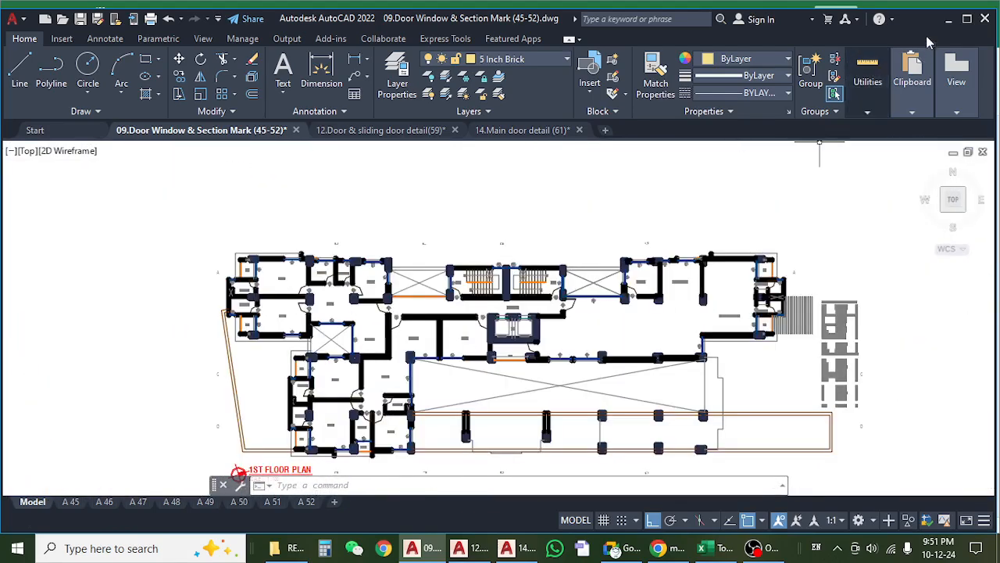
# Return to the Excel estimate and check the 1st-floor count of the servant toilet plastic shutter.
pyautogui.click(967, 19)
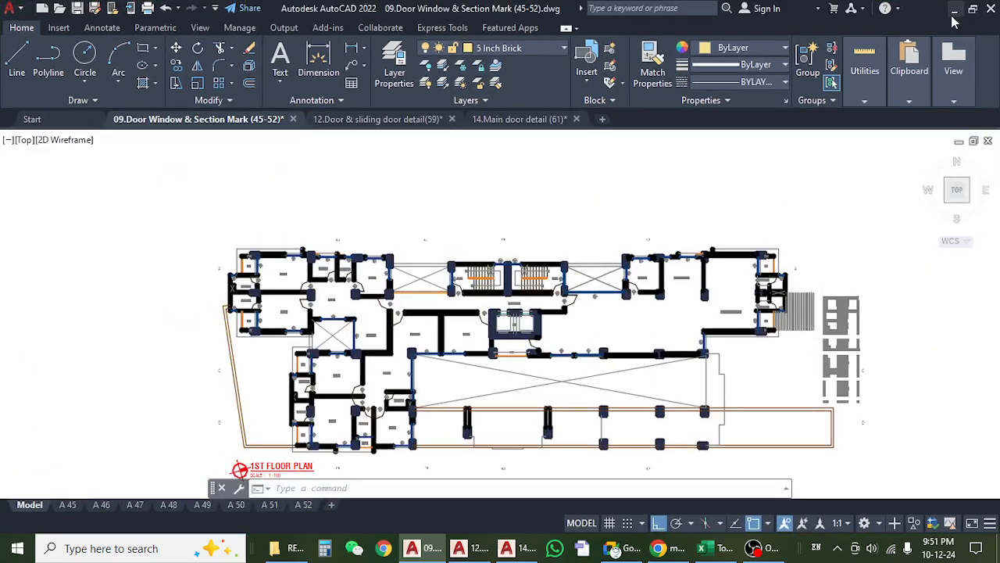
pyautogui.click(954, 11)
pyautogui.click(234, 332)
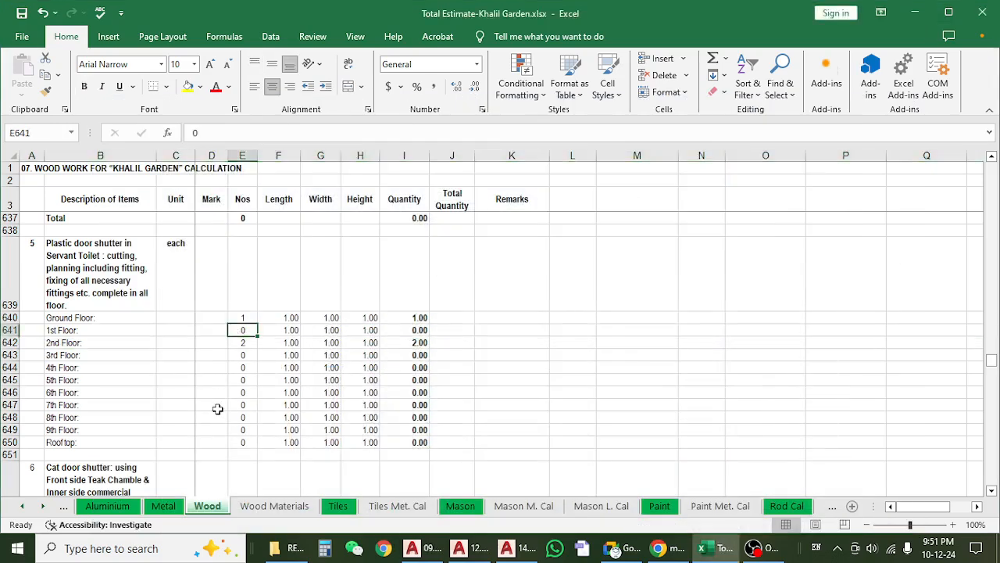
# Review the servant toilet plastic shutter counts from the ground floor to the 9th floor.
pyautogui.scroll(-2, 219, 409)
pyautogui.scroll(3, 226, 412)
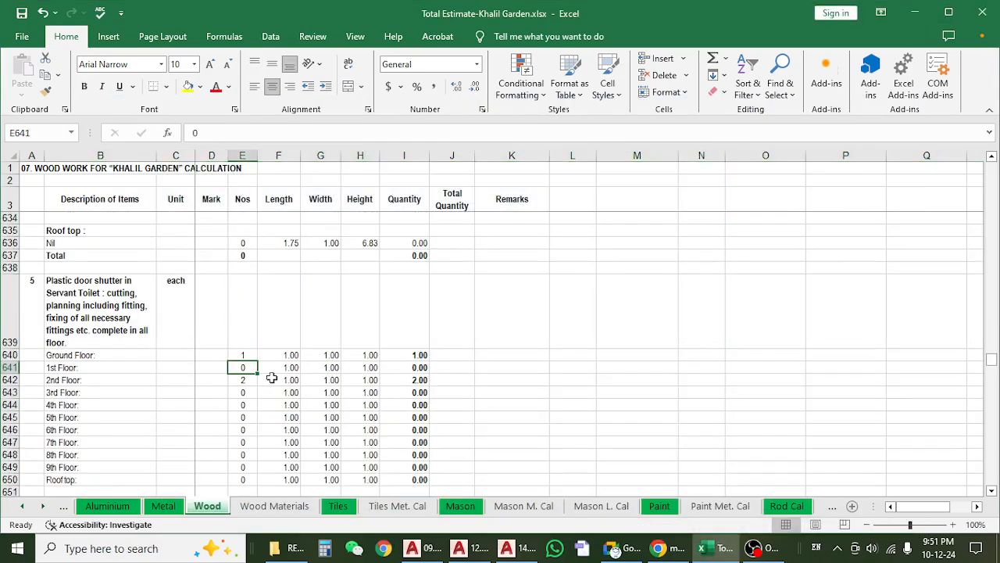
pyautogui.click(240, 352)
pyautogui.click(244, 417)
pyautogui.moveTo(246, 357); pyautogui.dragTo(244, 467)
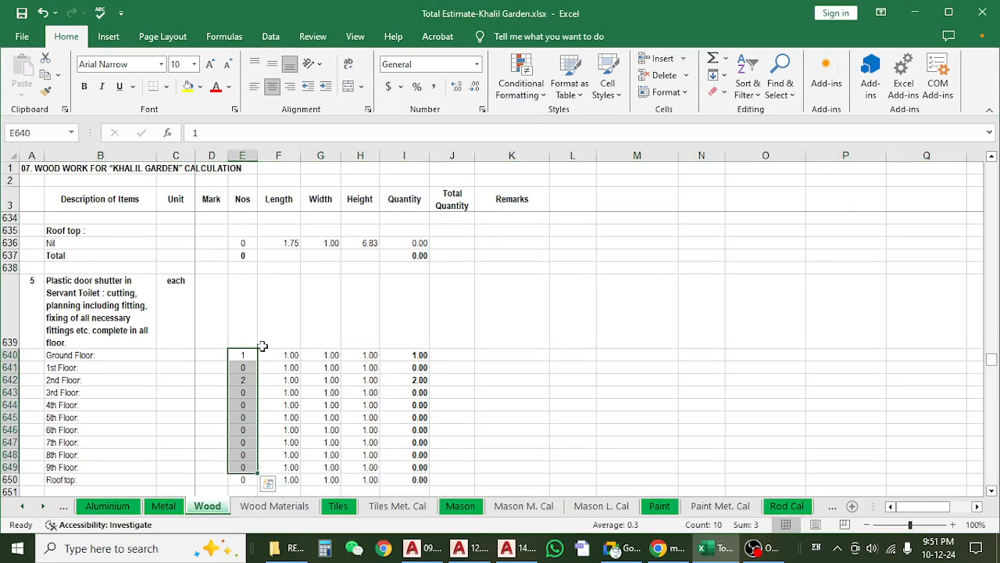
# Review the cat door shutter item's description and its shutter rows from the ground floor to the 5th floor.
pyautogui.scroll(-3, 263, 346)
pyautogui.click(134, 369)
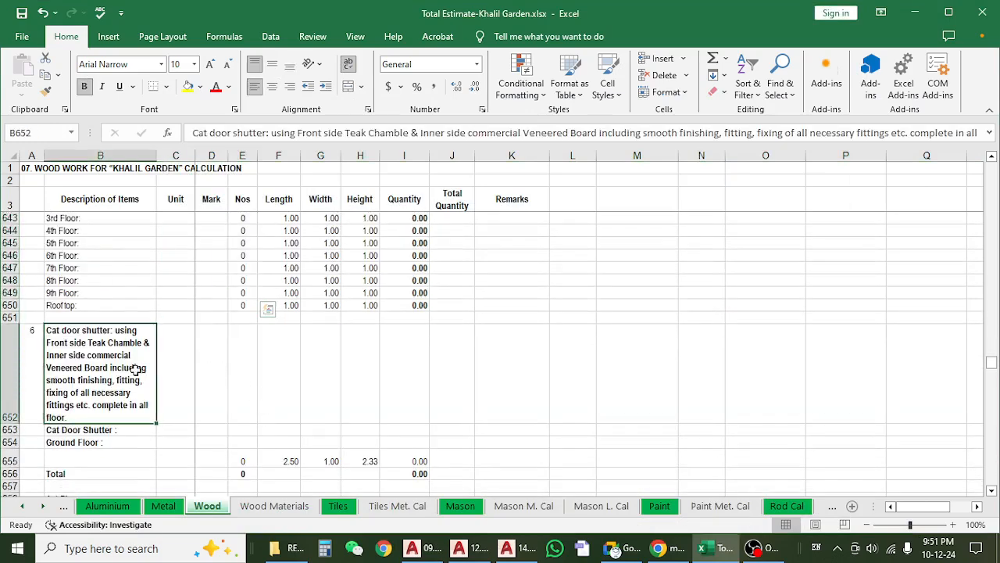
pyautogui.scroll(-1, 230, 382)
pyautogui.scroll(-5, 230, 382)
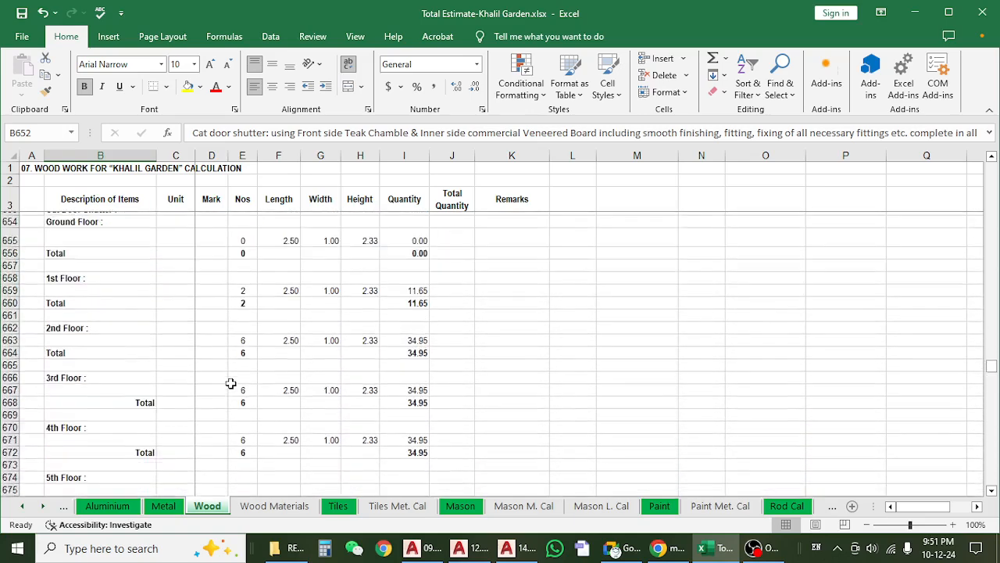
pyautogui.scroll(2, 250, 313)
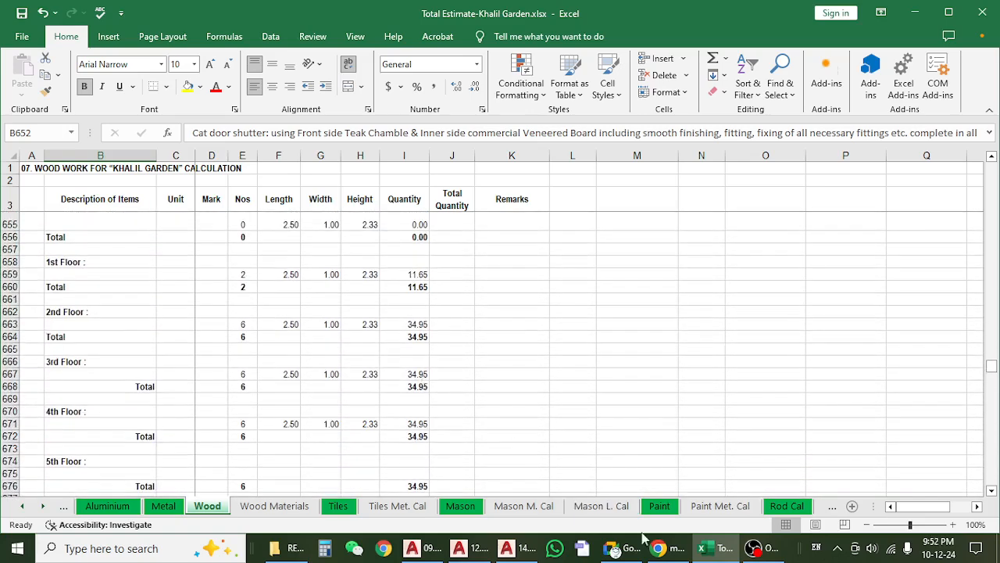
pyautogui.scroll(2, 241, 256)
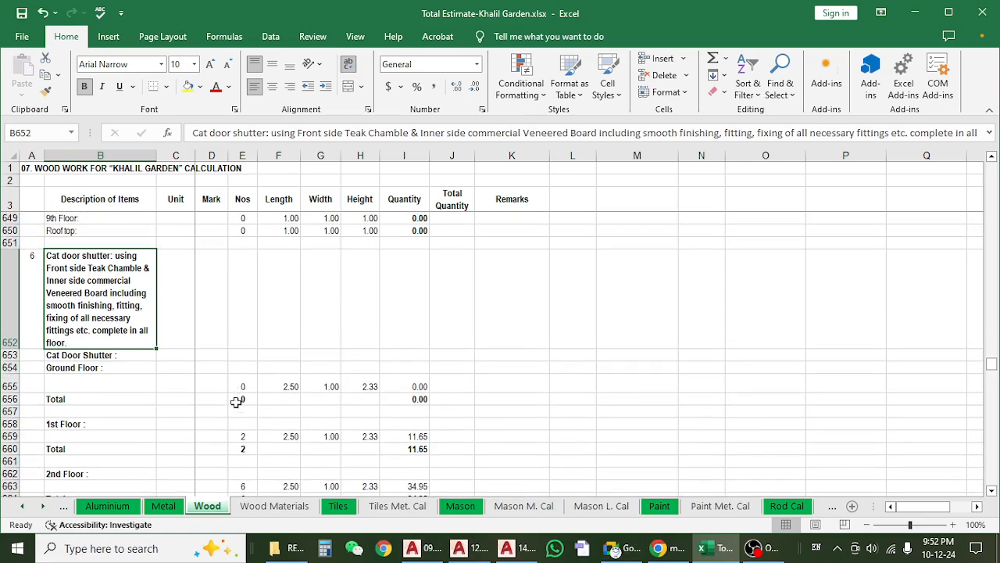
# Inspect the number, length, width, height and quantity of the ground-floor cat door shutter.
pyautogui.click(278, 387)
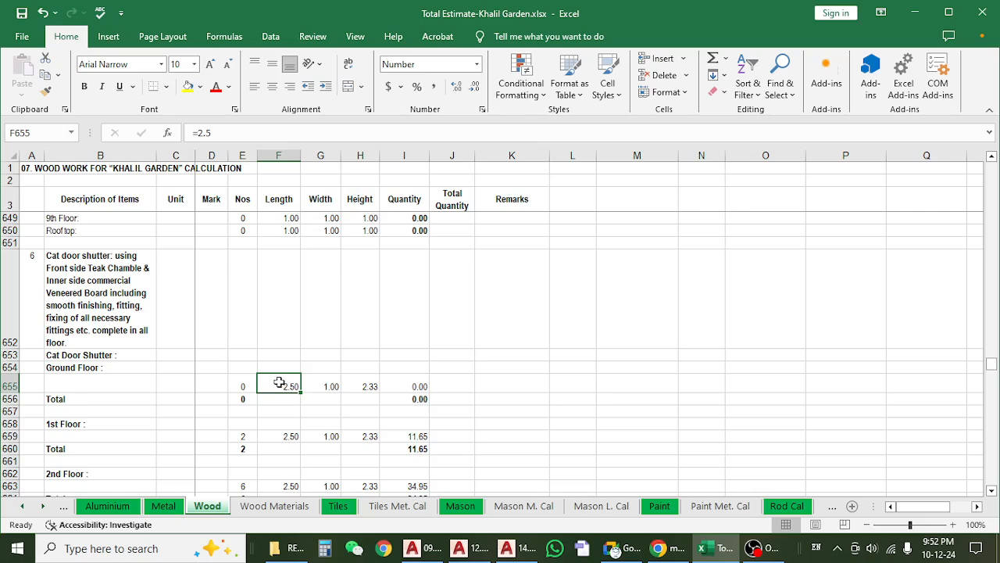
pyautogui.click(243, 390)
pyautogui.click(272, 386)
pyautogui.click(359, 386)
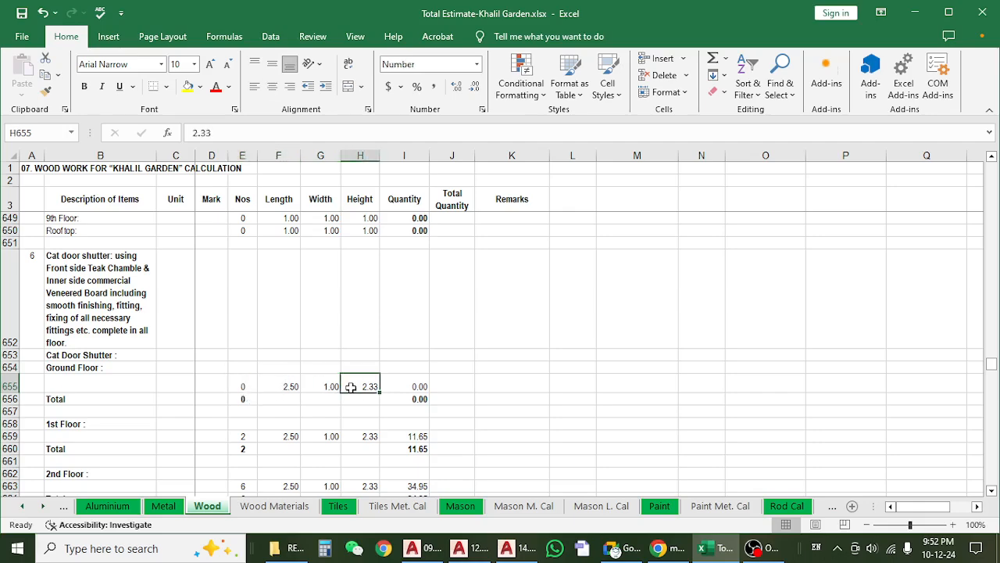
pyautogui.scroll(-2, 349, 387)
pyautogui.scroll(2, 328, 351)
pyautogui.scroll(-1, 247, 383)
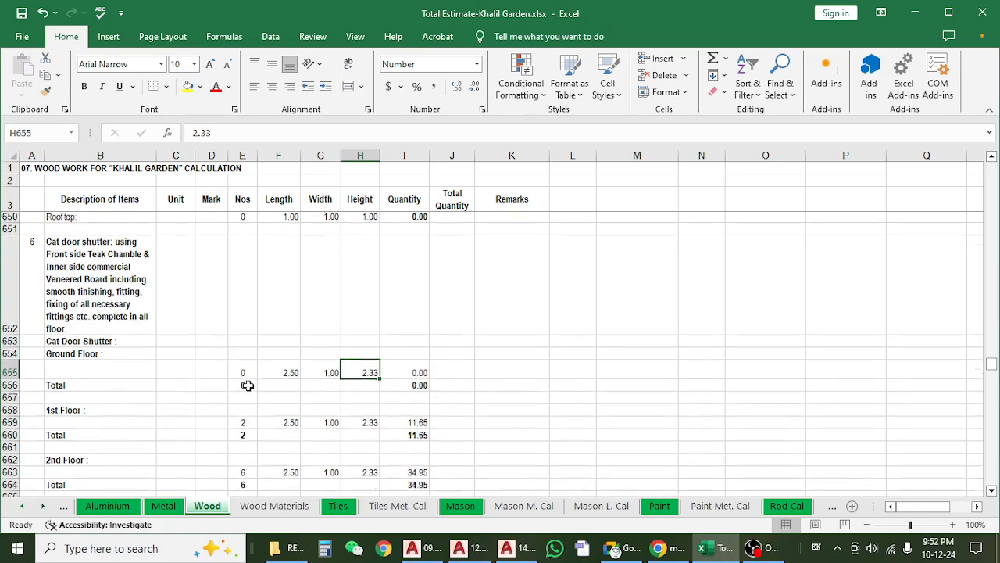
pyautogui.click(247, 349)
pyautogui.click(303, 350)
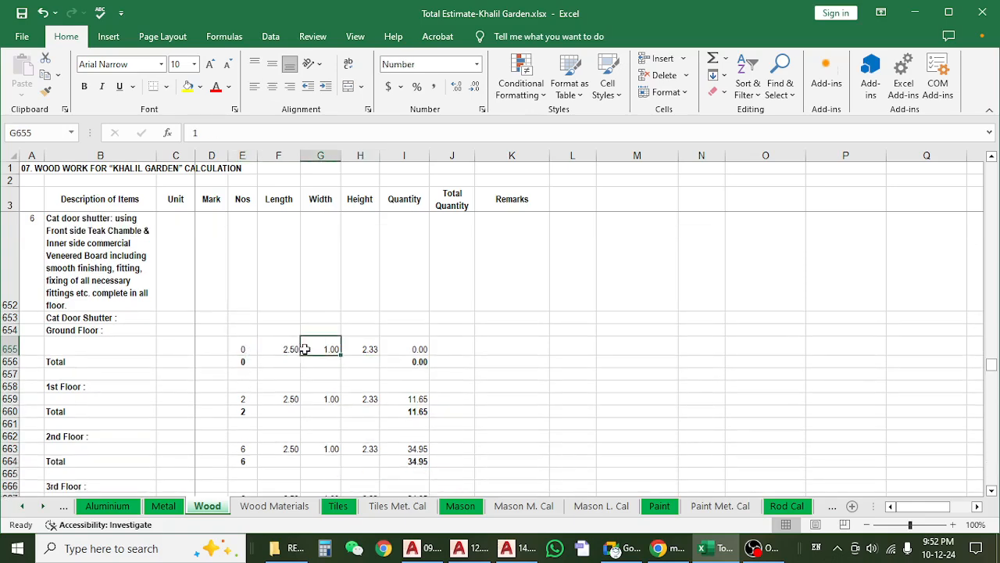
pyautogui.click(364, 350)
pyautogui.click(426, 354)
pyautogui.click(337, 356)
pyautogui.click(288, 350)
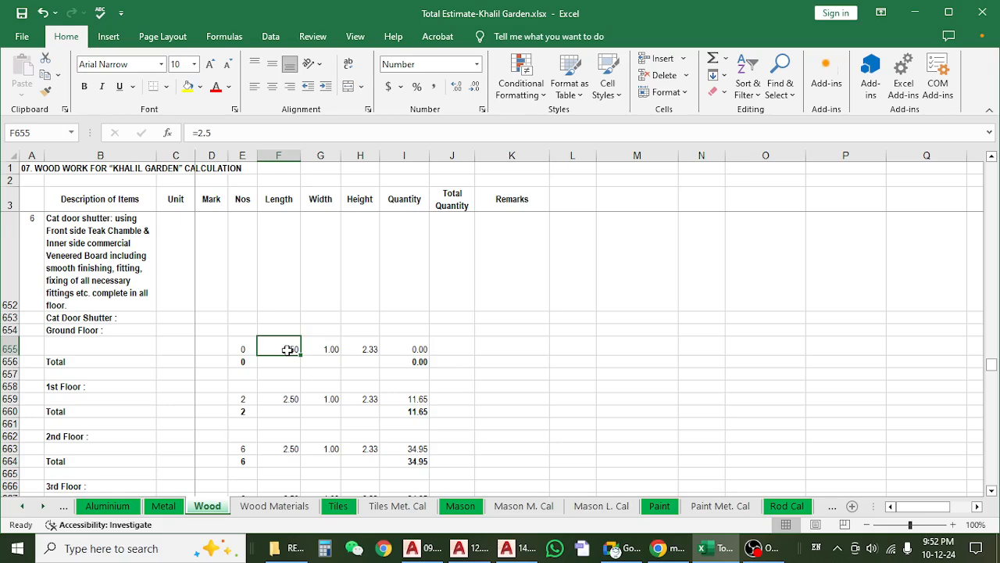
pyautogui.click(364, 351)
# Recheck the cat door shutter item's unit and description against its floor-by-floor rows.
pyautogui.click(190, 262)
pyautogui.scroll(1, 216, 347)
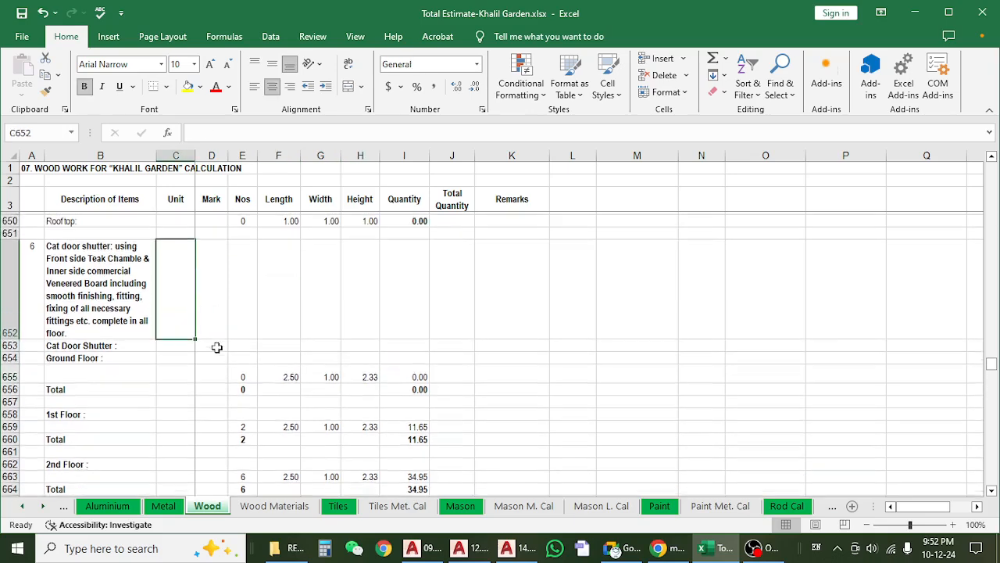
pyautogui.scroll(1, 217, 348)
pyautogui.click(141, 324)
pyautogui.scroll(-2, 167, 329)
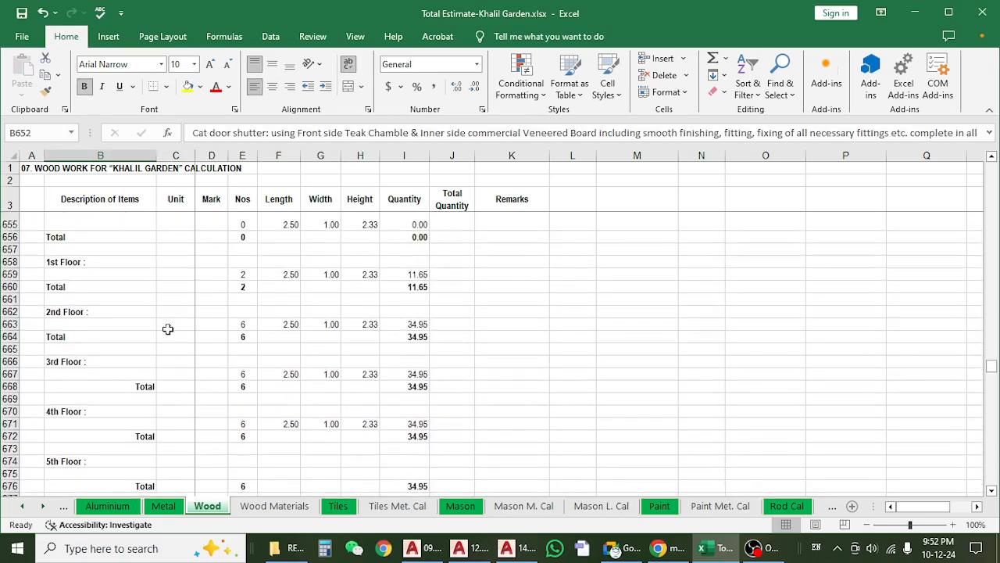
pyautogui.scroll(-1, 168, 329)
pyautogui.scroll(3, 167, 329)
pyautogui.scroll(-1, 168, 329)
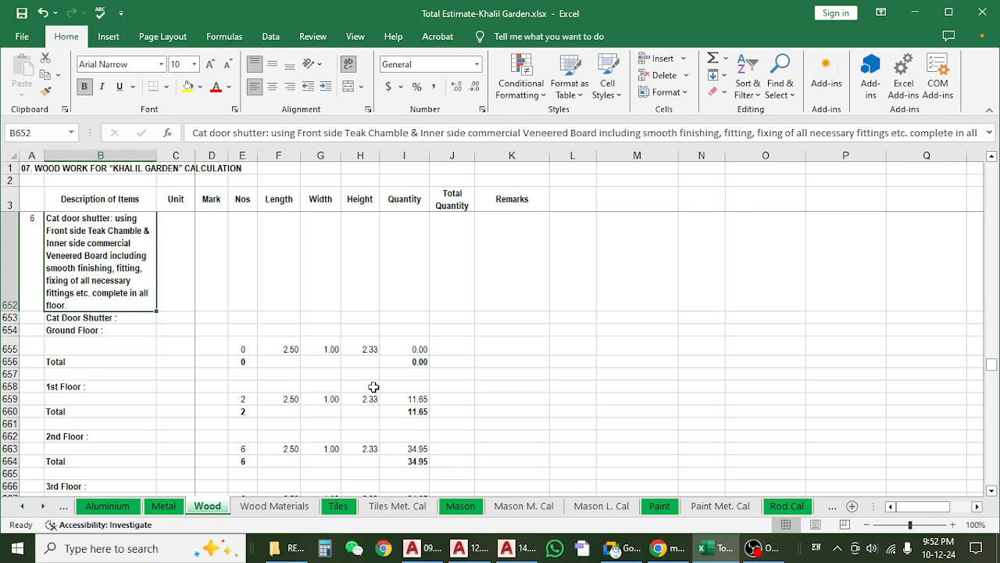
# Check the 1st-floor cat door shutter count and quantity formula, and the rows for the floors above.
pyautogui.click(246, 400)
pyautogui.click(414, 399)
pyautogui.scroll(-6, 412, 402)
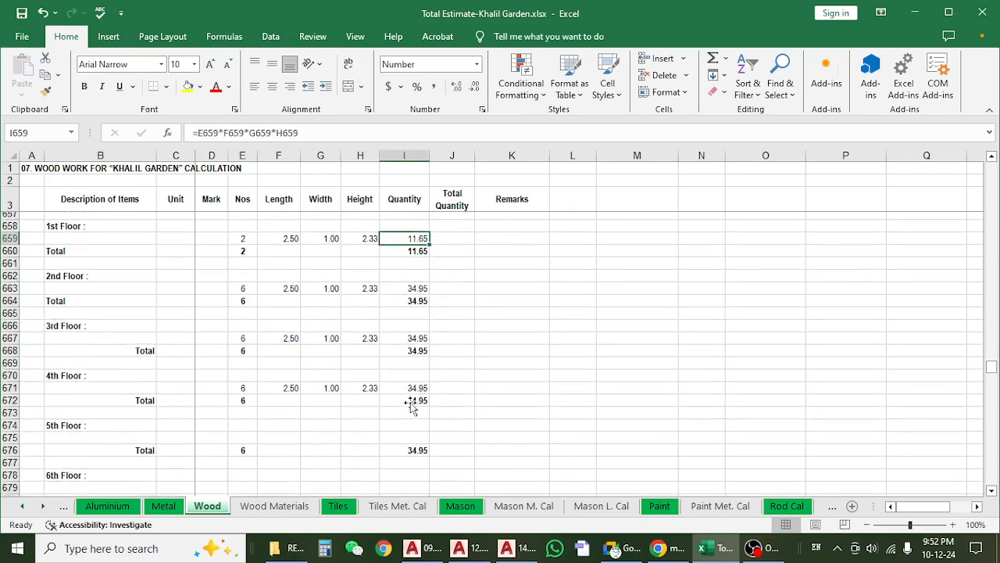
# Locate the molding beat item after the cat door shutters and read its description and main door front side rows.
pyautogui.scroll(-8, 410, 403)
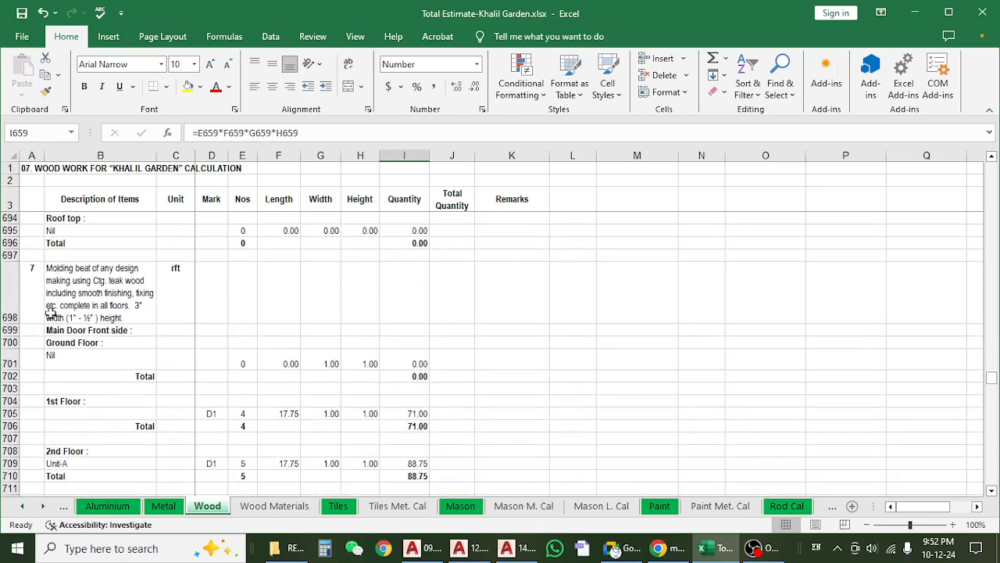
pyautogui.click(50, 313)
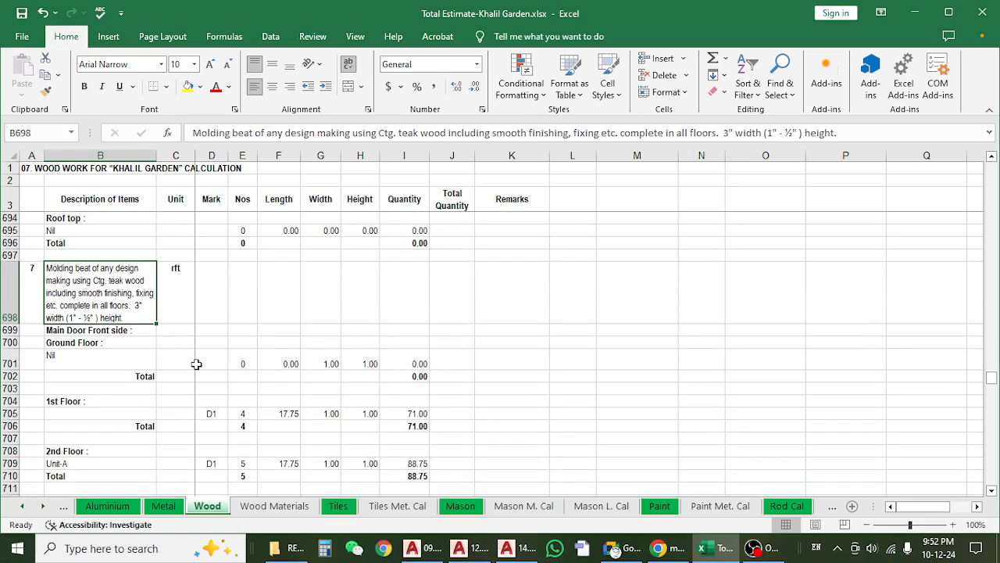
pyautogui.scroll(-1, 196, 364)
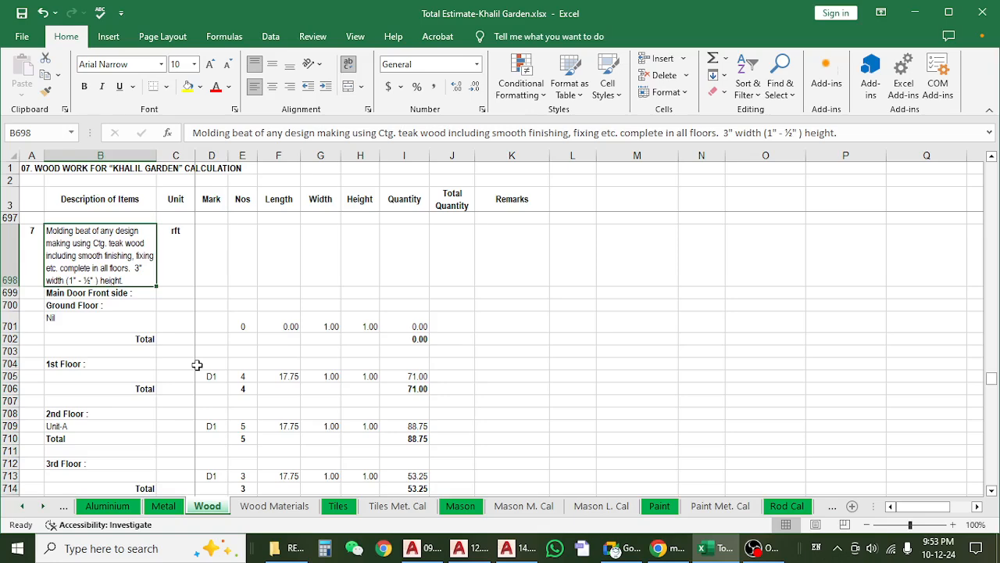
# Launch Google Chrome from the desk folder on the desktop with the BUCG-ABC profile, and leave its window minimized.
pyautogui.click(914, 13)
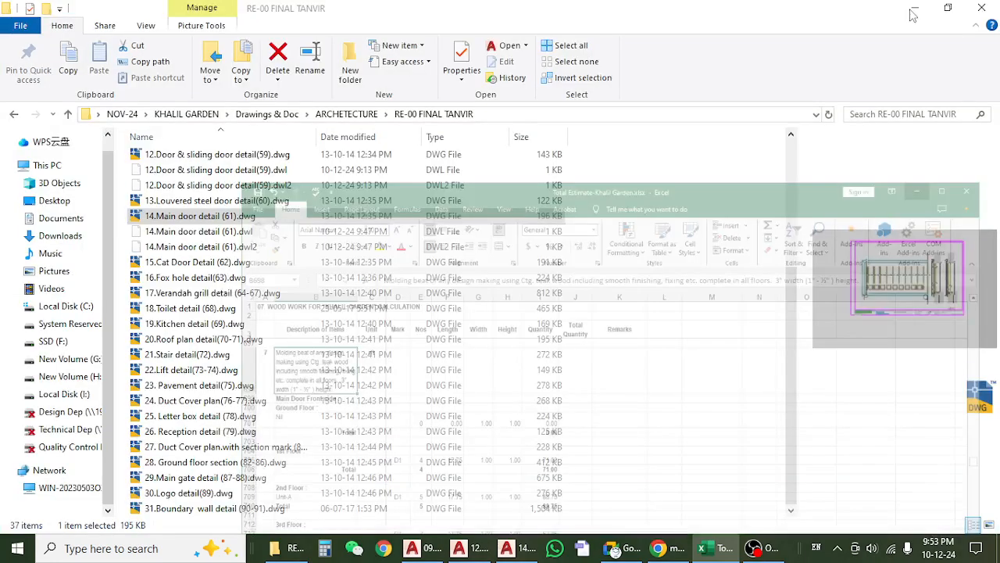
pyautogui.click(914, 12)
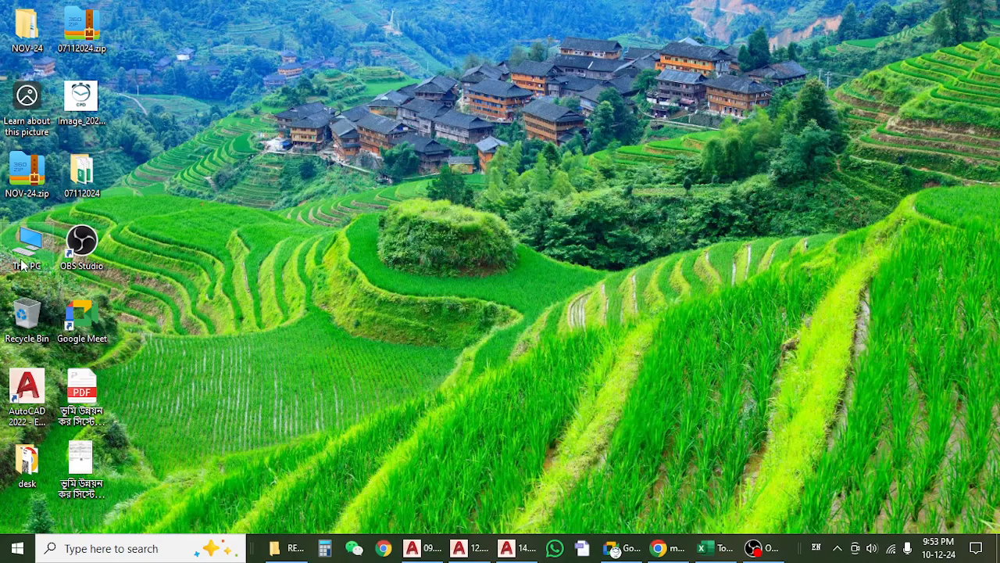
pyautogui.doubleClick(28, 464)
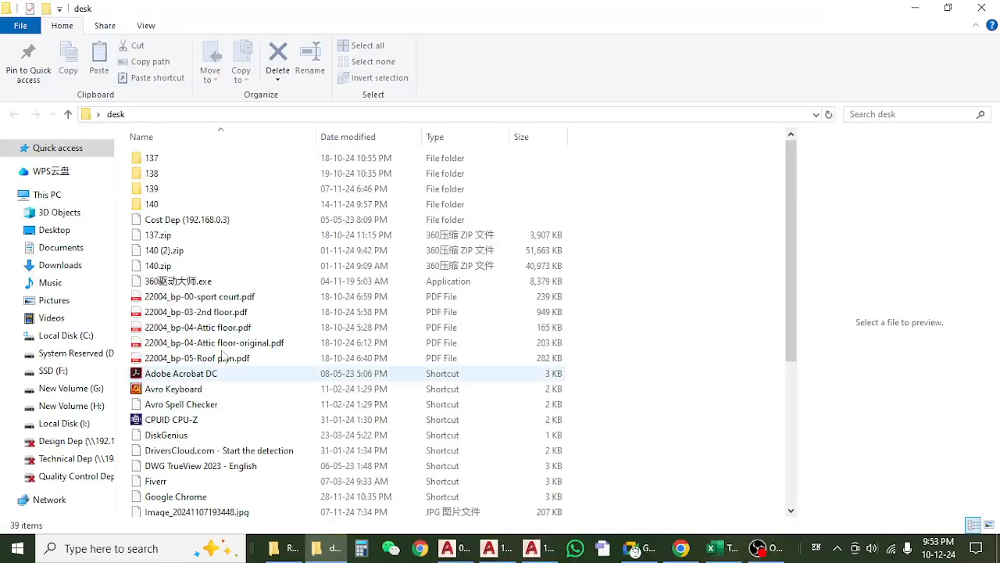
pyautogui.scroll(-1, 210, 427)
pyautogui.scroll(-1, 195, 426)
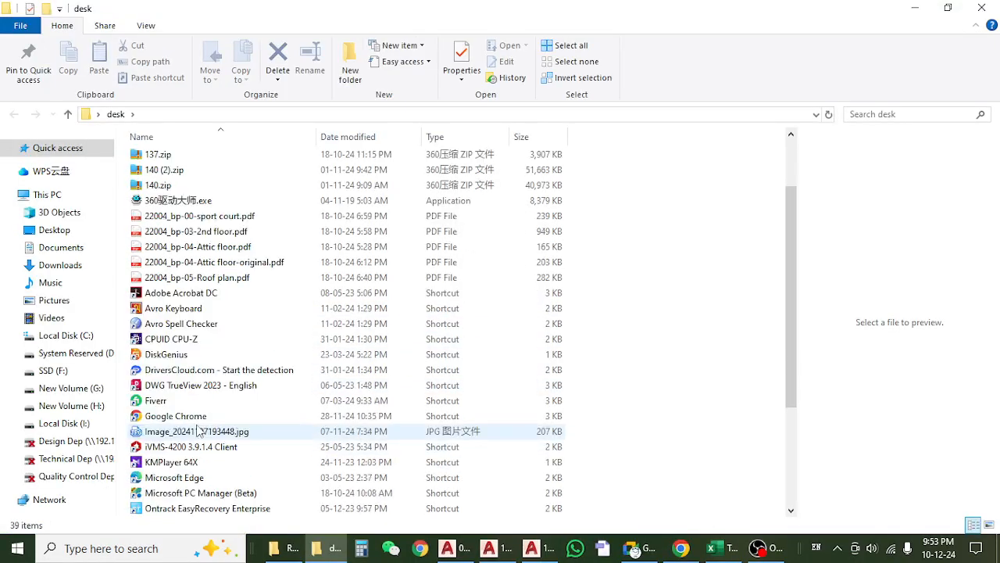
pyautogui.doubleClick(192, 426)
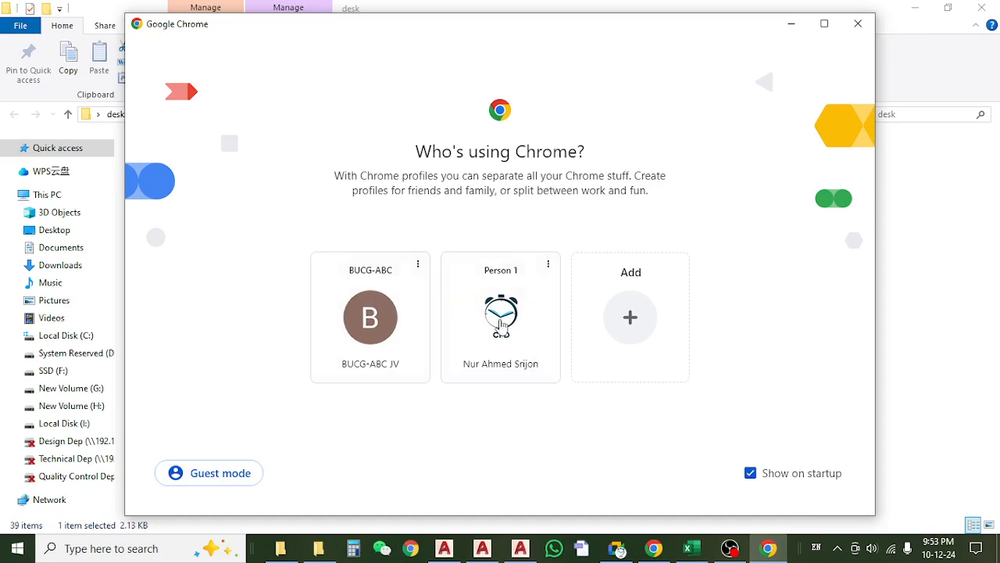
pyautogui.click(383, 316)
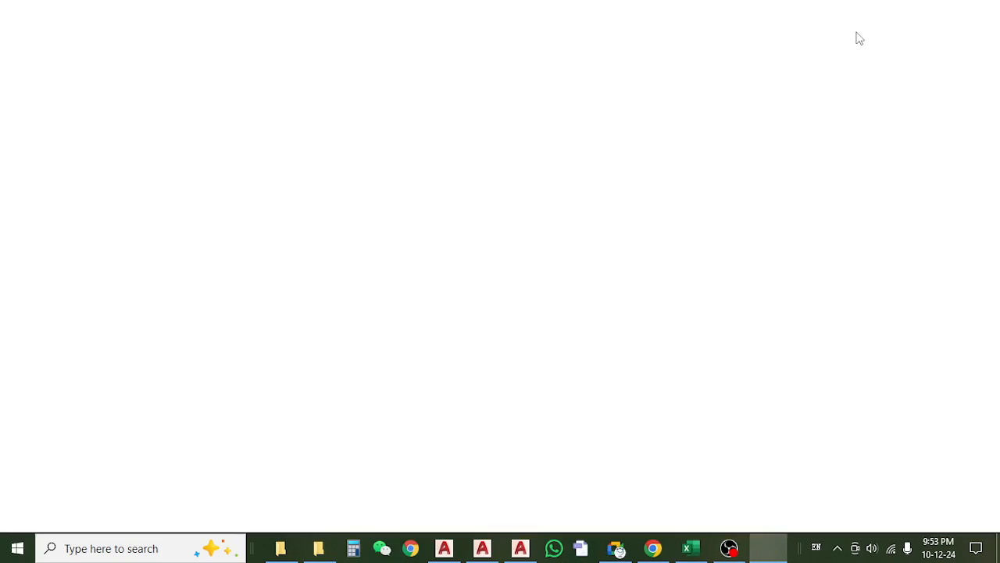
pyautogui.click(917, 9)
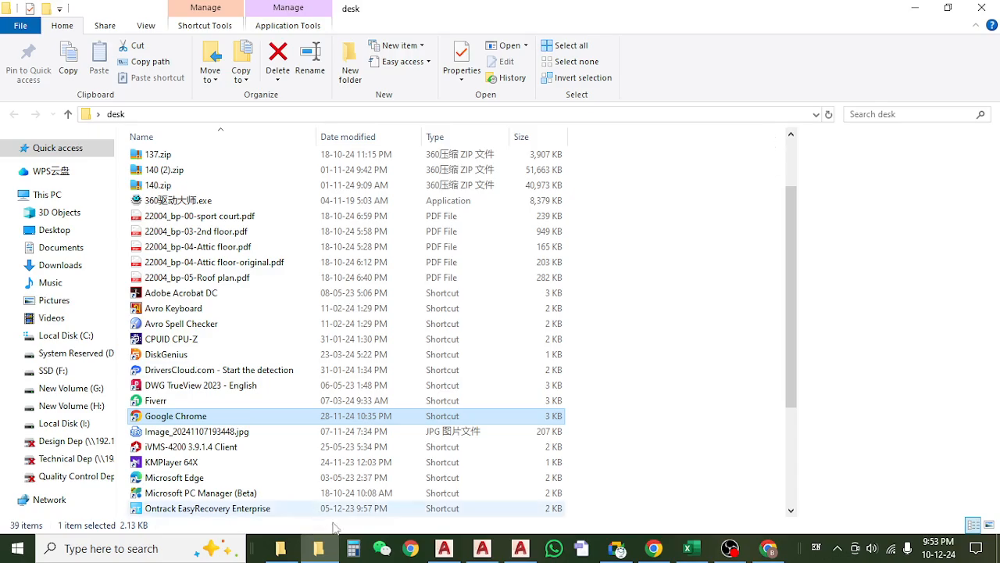
# Switch to AutoCAD and locate the molding beside the door frame in the 14.Main door detail (61) drawing.
pyautogui.click(443, 548)
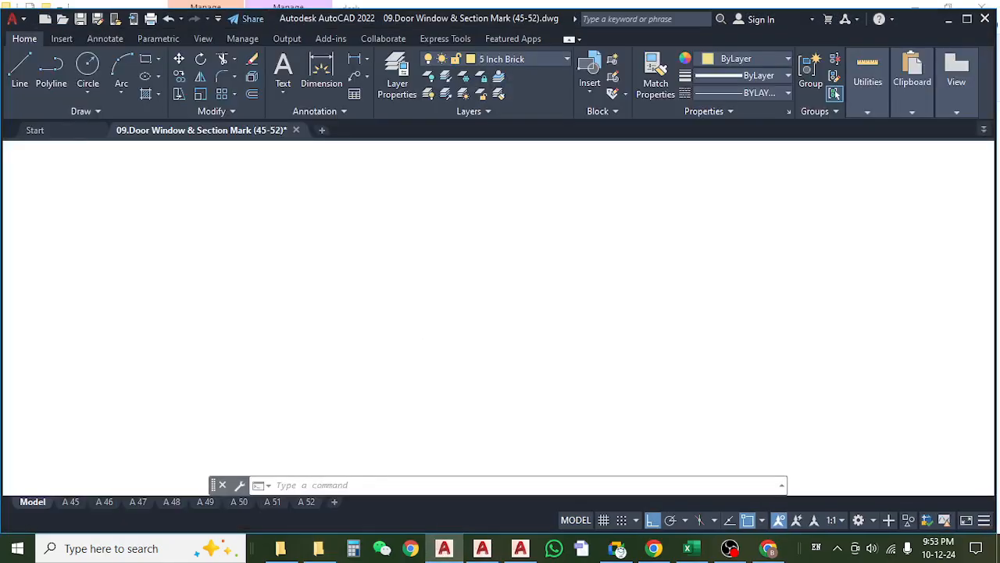
pyautogui.click(380, 130)
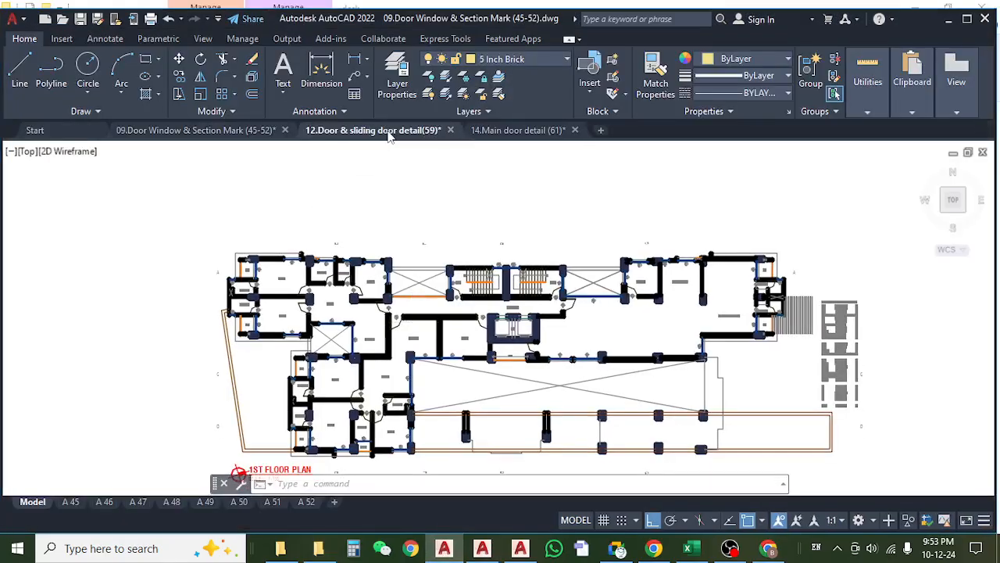
pyautogui.click(518, 129)
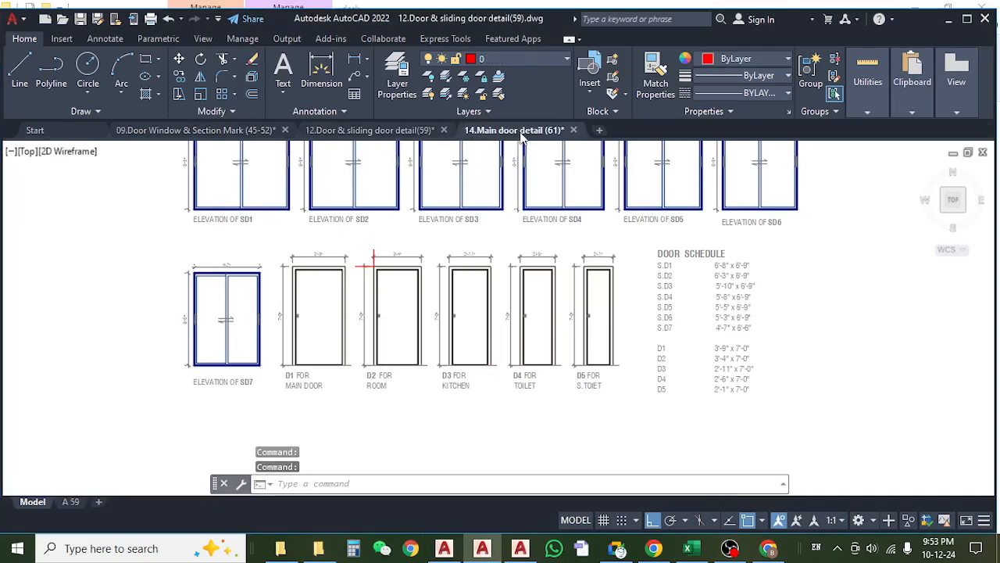
pyautogui.scroll(10, 418, 315)
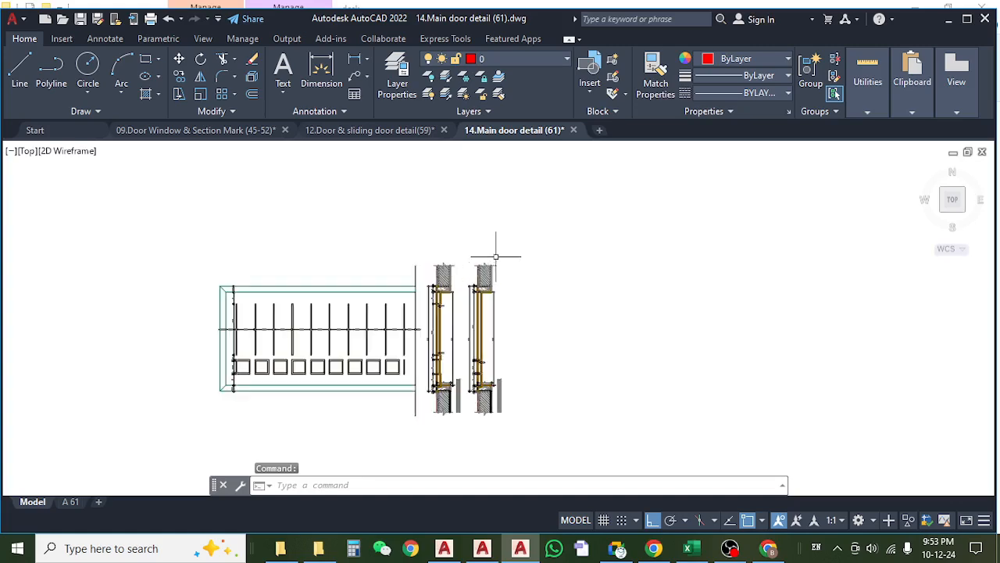
pyautogui.scroll(2, 482, 272)
pyautogui.moveTo(639, 280)
pyautogui.mouseDown()
pyautogui.moveTo(468, 307)
pyautogui.moveTo(393, 300)
pyautogui.mouseUp()
pyautogui.scroll(-2, 469, 307)
pyautogui.scroll(5, 367, 309)
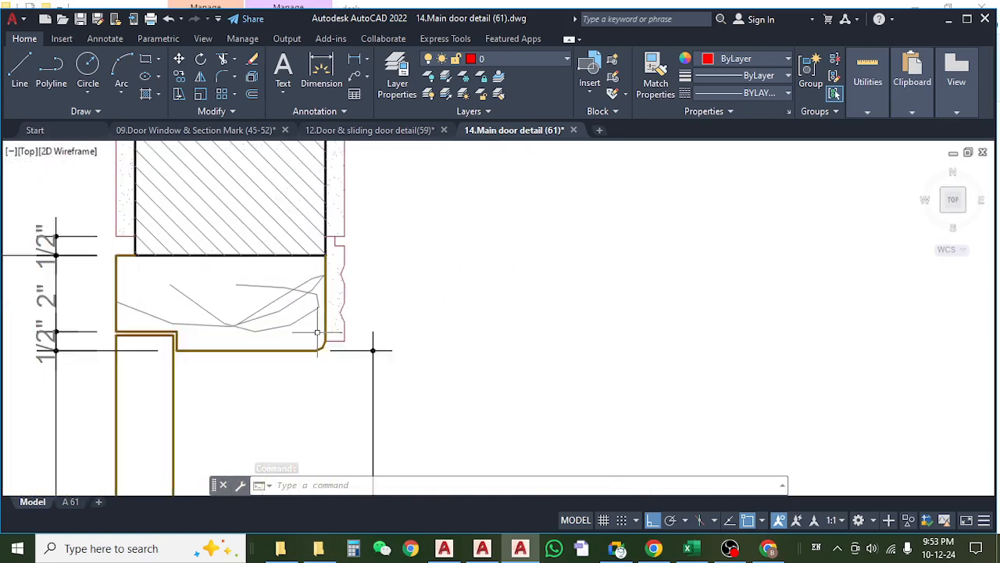
# Examine the molding profile fixed over the joint between the main door frame and the wall plaster.
pyautogui.click(360, 205)
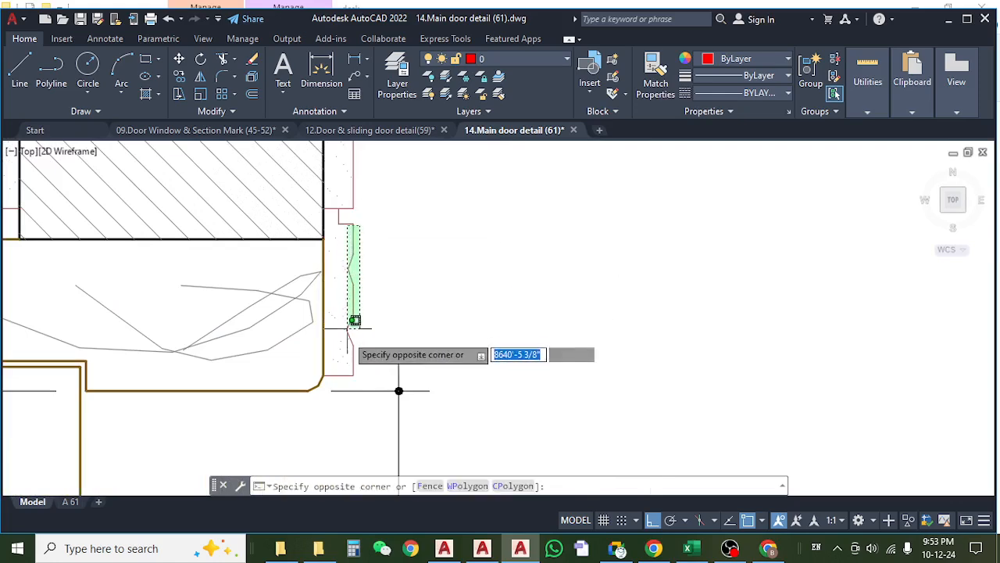
pyautogui.click(345, 383)
pyautogui.press('Escape')
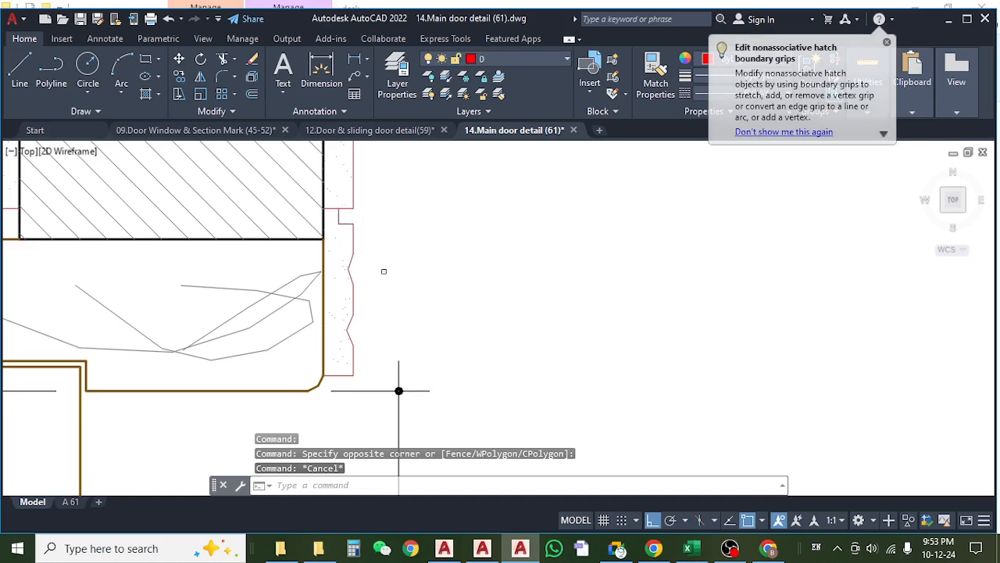
pyautogui.scroll(-4, 386, 274)
pyautogui.scroll(3, 384, 273)
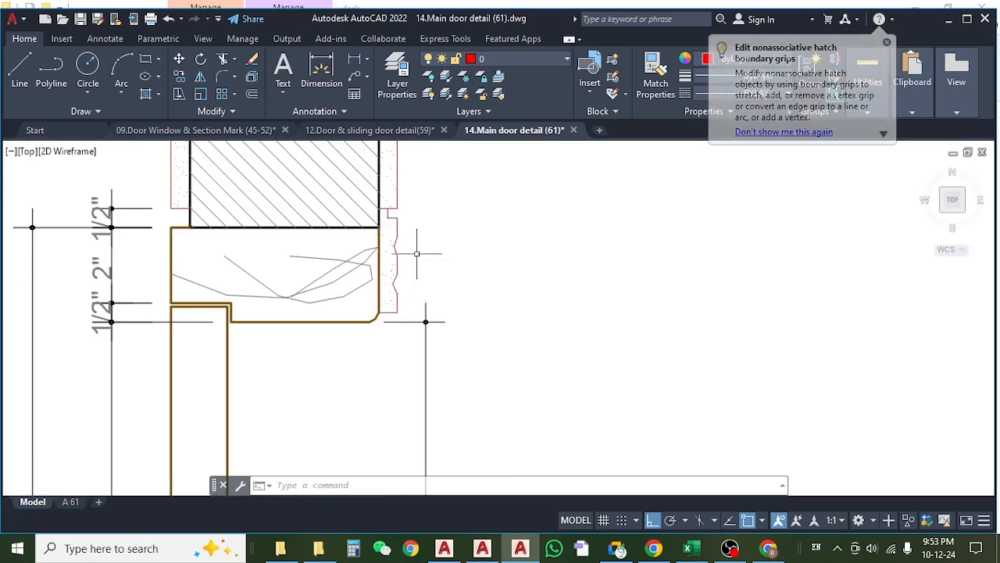
pyautogui.scroll(-4, 422, 254)
pyautogui.scroll(4, 414, 270)
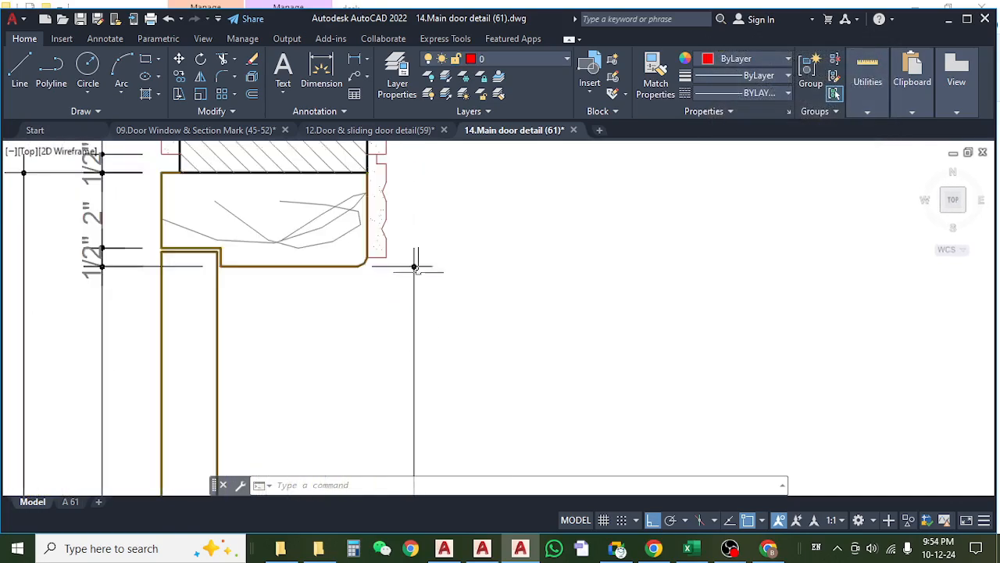
# Examine the molding positions across the two main door plan sections beside the elevation.
pyautogui.scroll(-4, 409, 266)
pyautogui.moveTo(390, 393); pyautogui.dragTo(411, 260)
pyautogui.scroll(5, 447, 356)
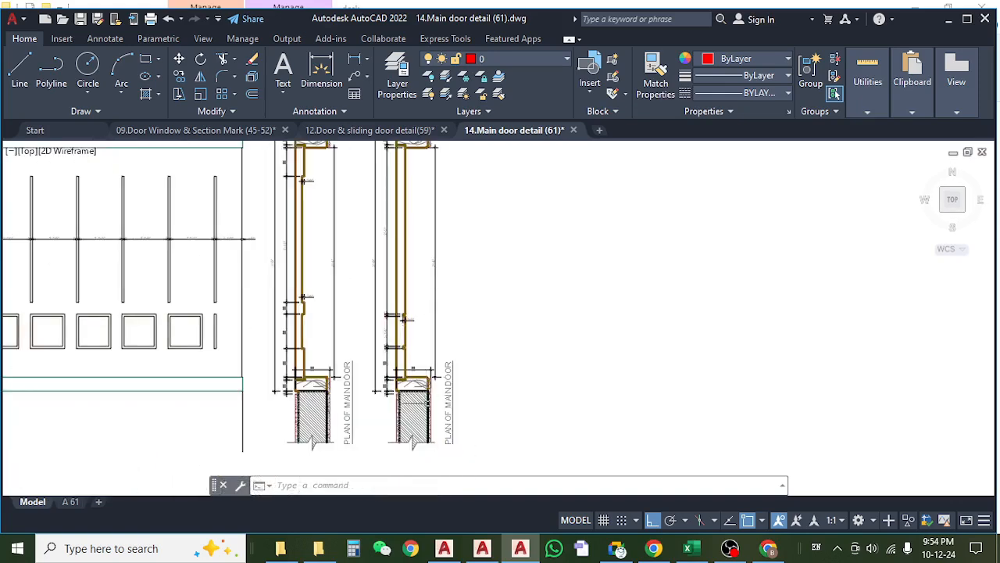
pyautogui.scroll(-5, 420, 338)
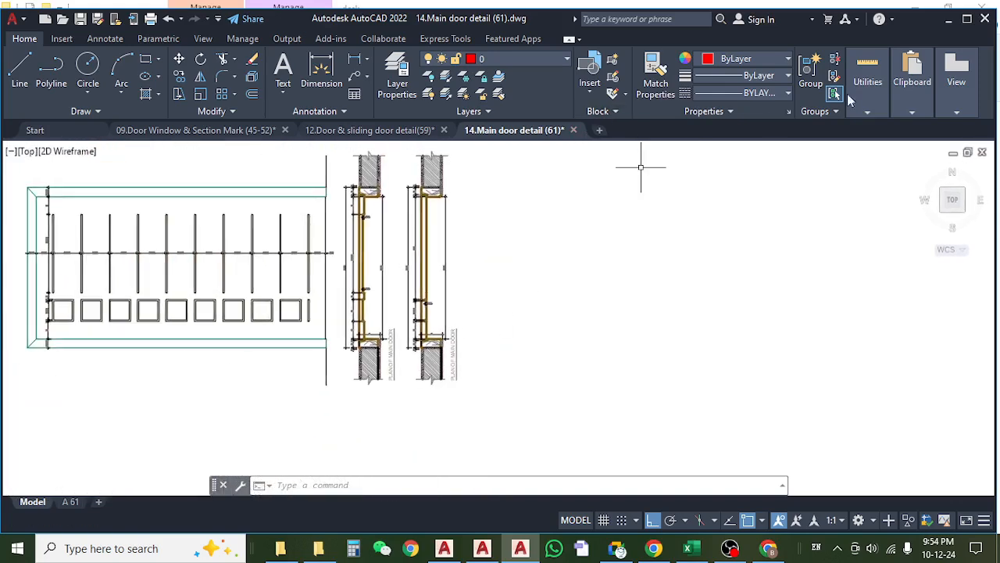
# Minimize AutoCAD, switch to Google Chrome and search Google for "door moding bit".
pyautogui.click(947, 19)
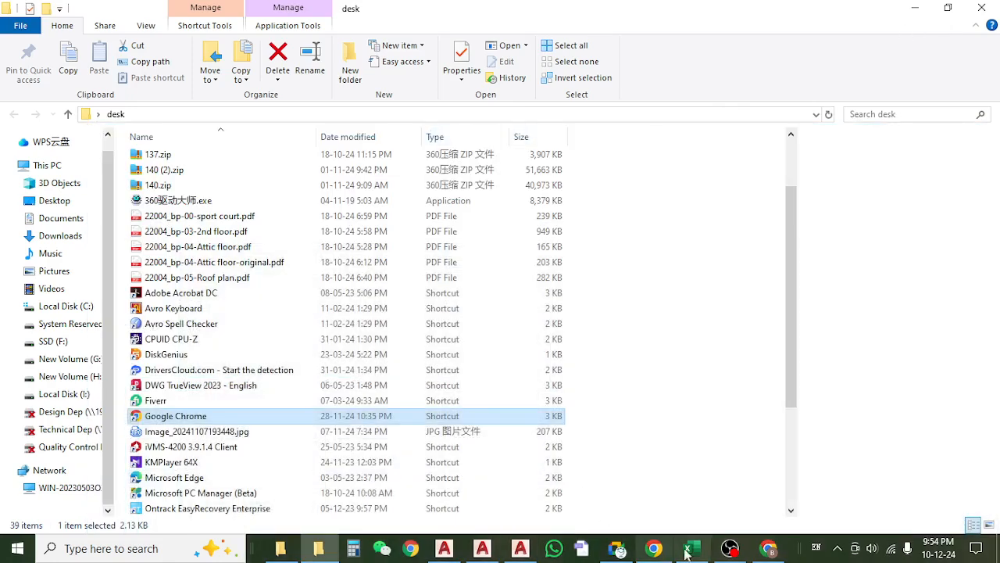
pyautogui.click(769, 547)
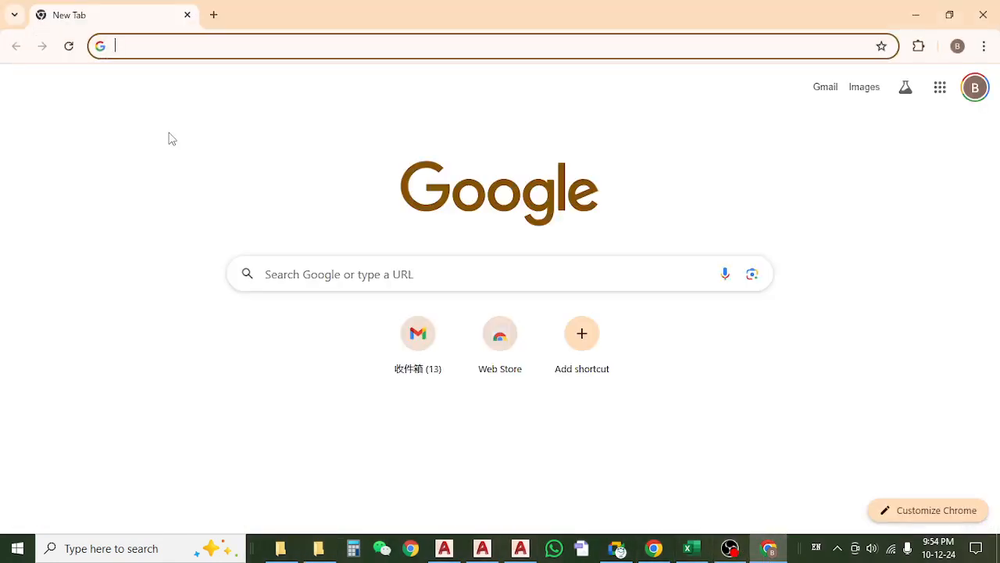
pyautogui.write('door mo')
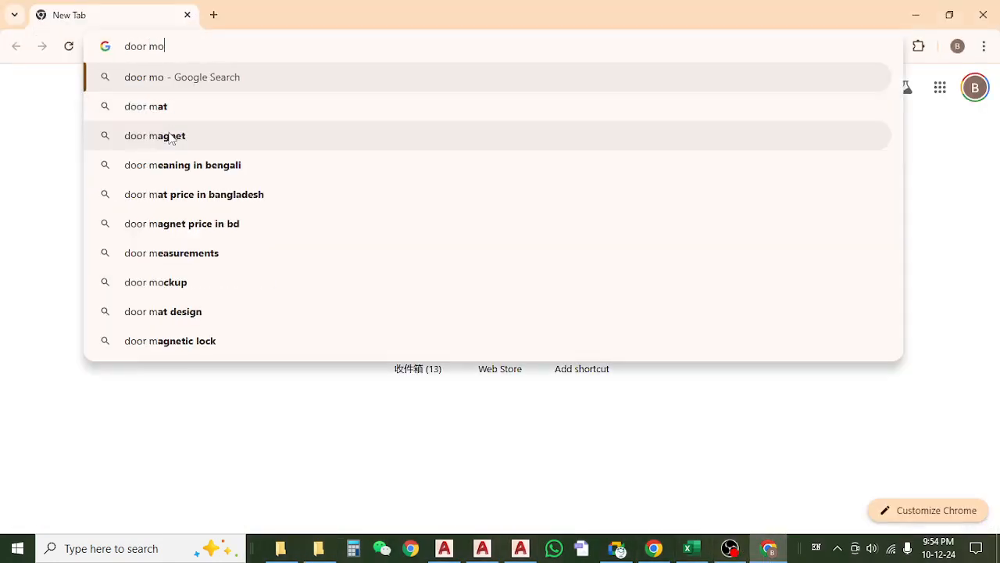
pyautogui.write('ding b')
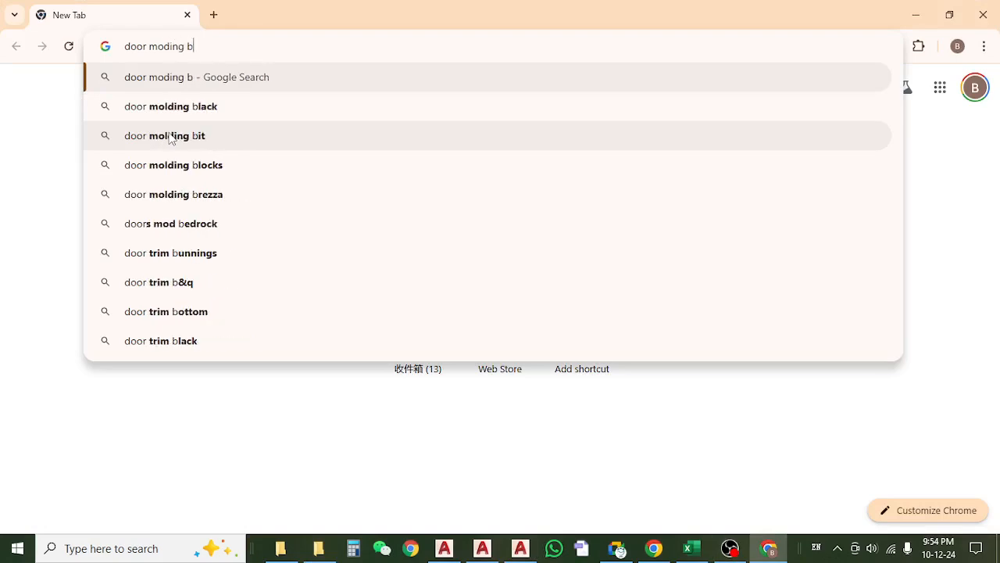
pyautogui.write('it')
pyautogui.press('Return')
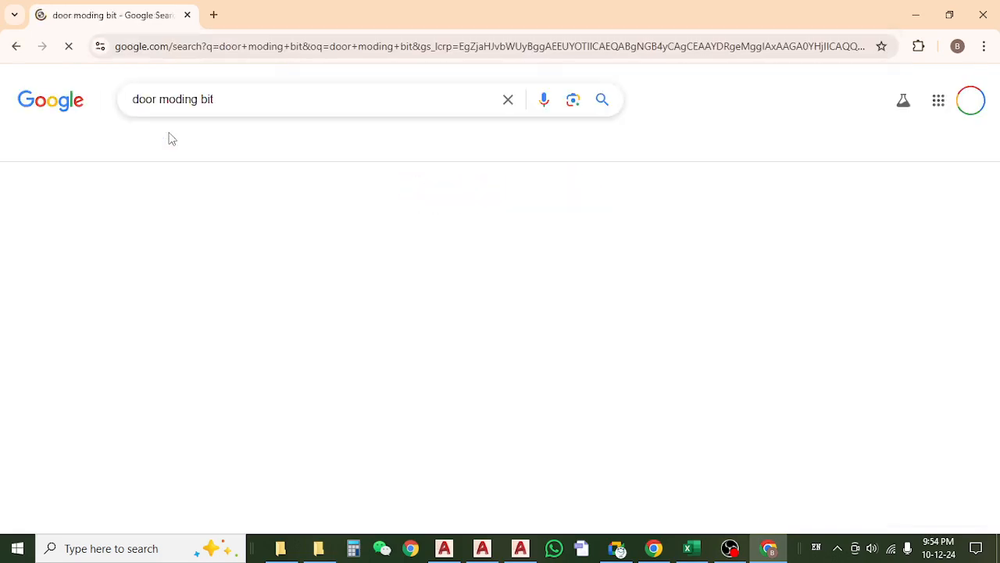
# Look over the first search results for door molding and display only the image results.
pyautogui.click(315, 233)
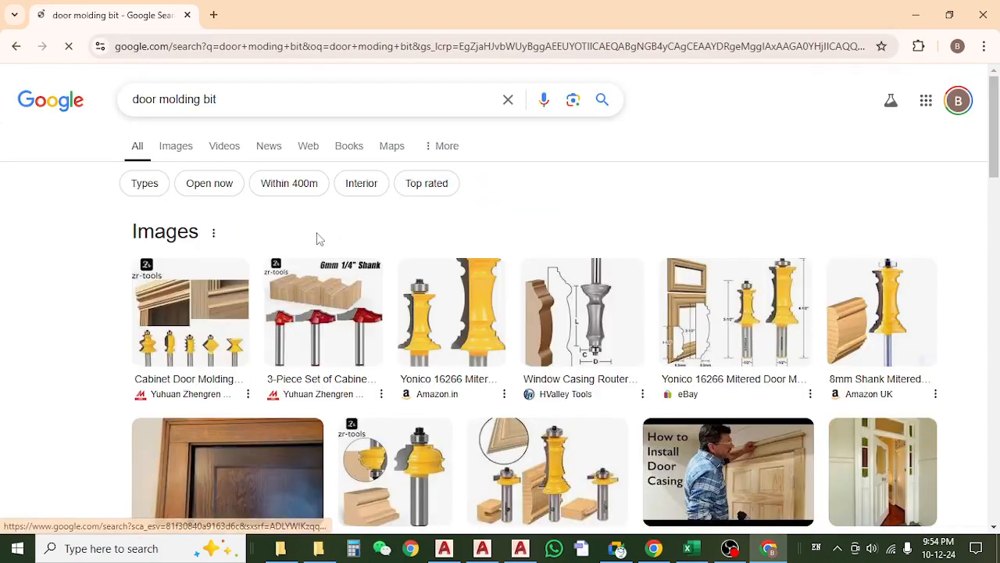
pyautogui.scroll(-2, 116, 302)
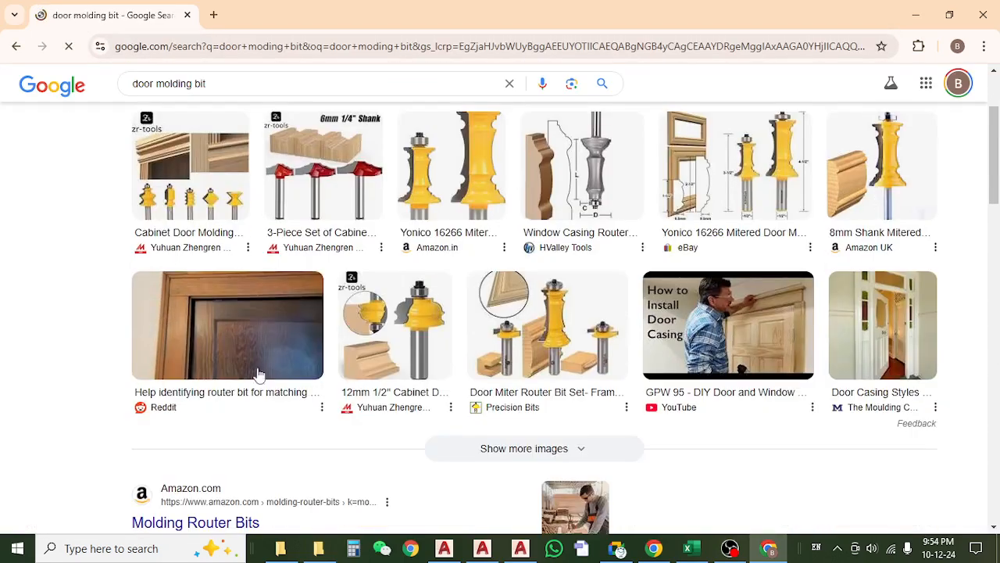
pyautogui.scroll(2, 295, 257)
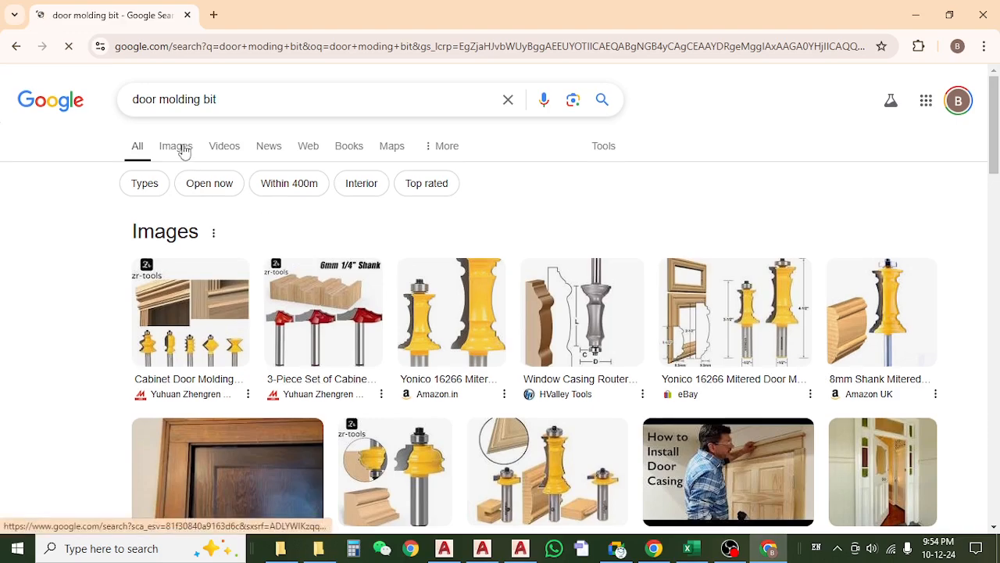
pyautogui.click(184, 149)
# Browse the image results for a picture showing molding fitted around a door frame.
pyautogui.scroll(-1, 397, 254)
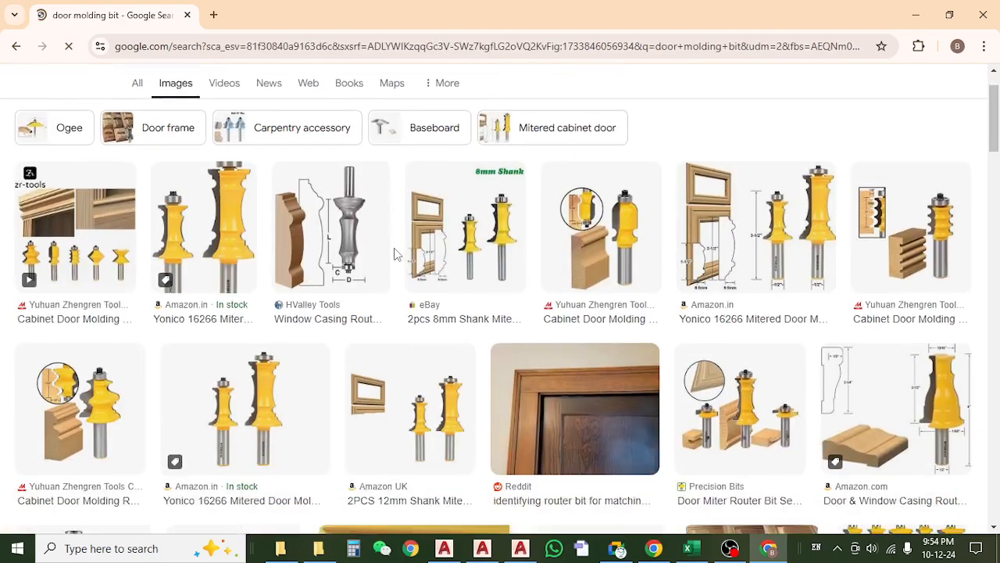
pyautogui.scroll(-4, 396, 254)
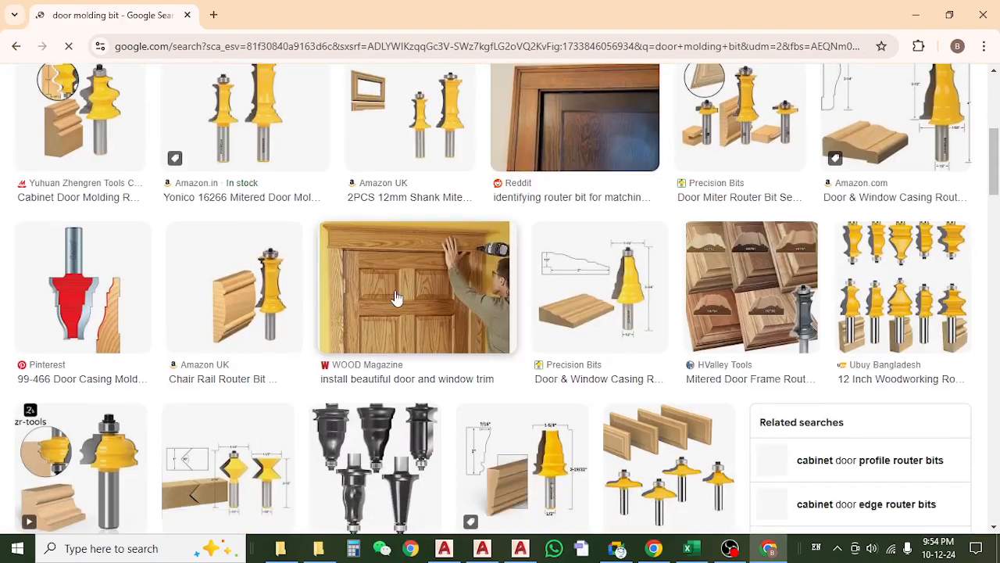
pyautogui.scroll(5, 395, 293)
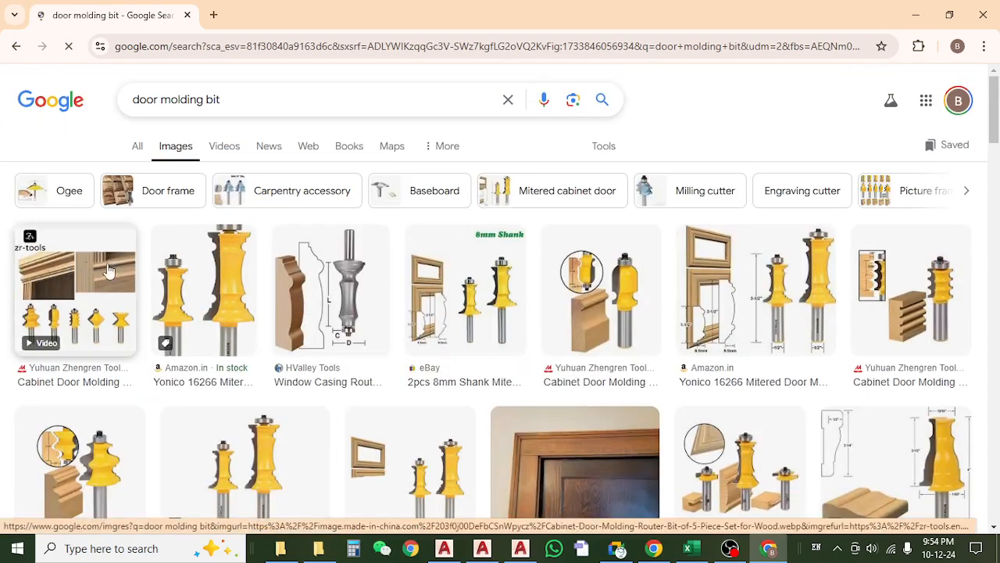
pyautogui.scroll(-8, 563, 316)
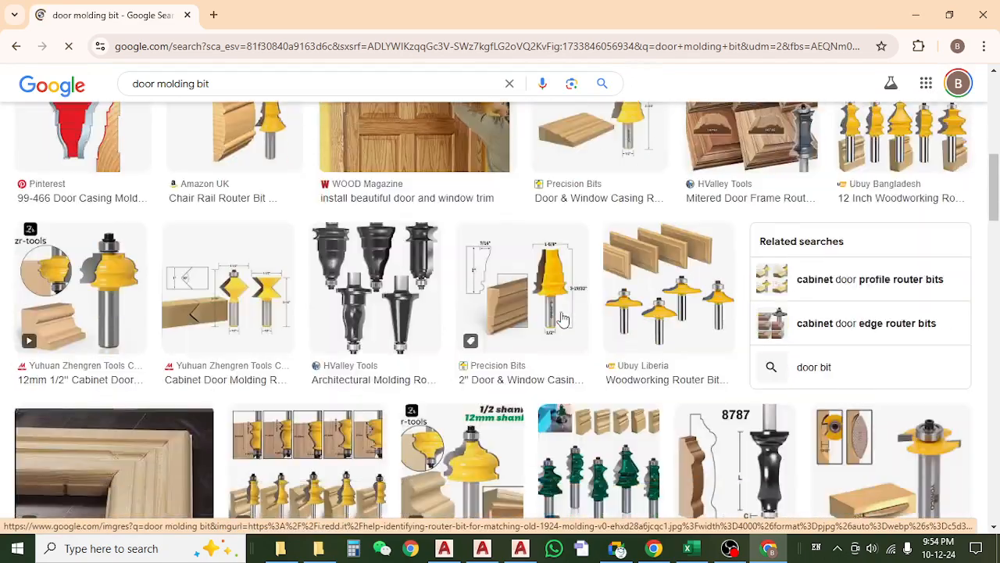
pyautogui.scroll(-3, 562, 316)
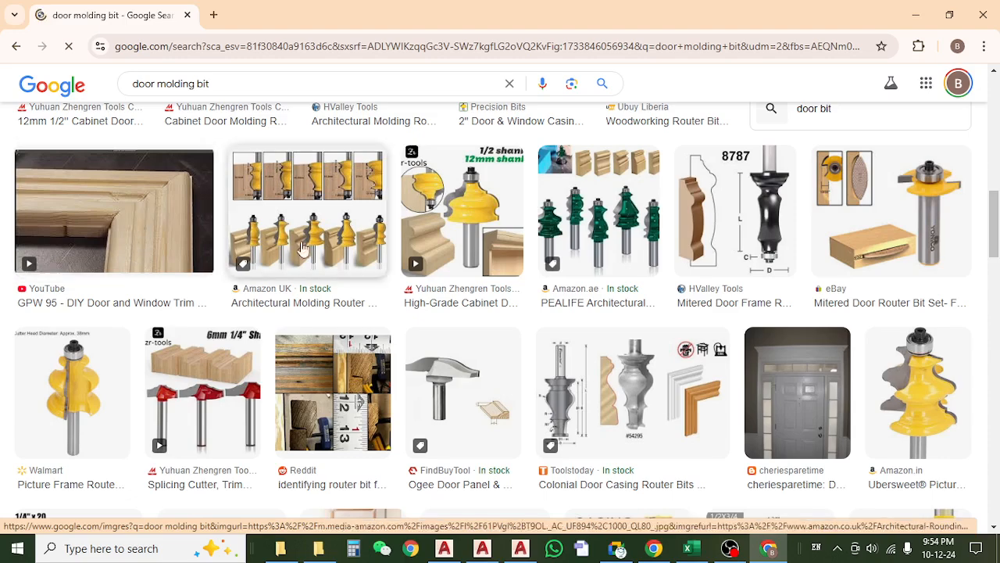
pyautogui.scroll(-2, 477, 316)
pyautogui.scroll(-2, 479, 322)
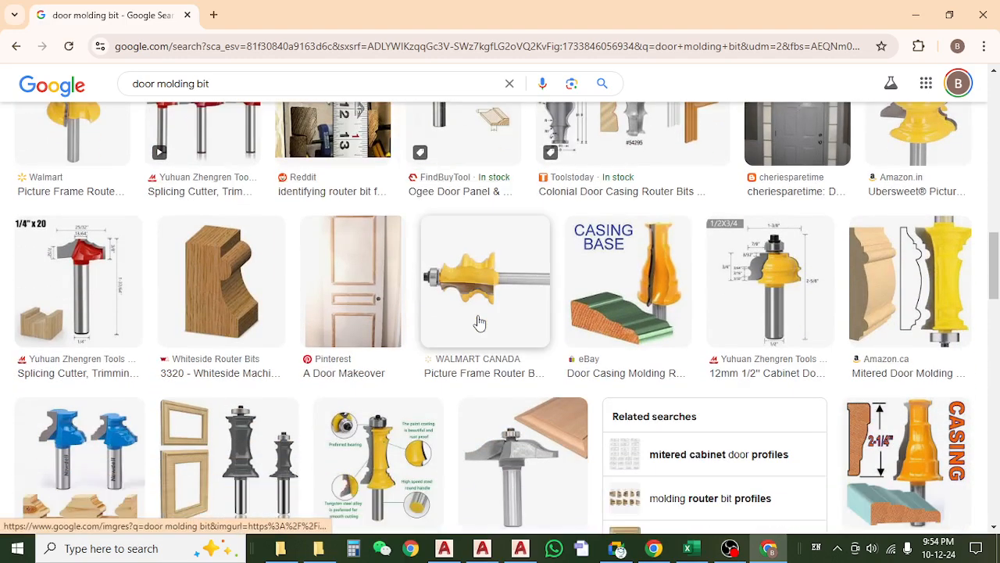
pyautogui.scroll(-3, 480, 322)
pyautogui.scroll(-2, 478, 322)
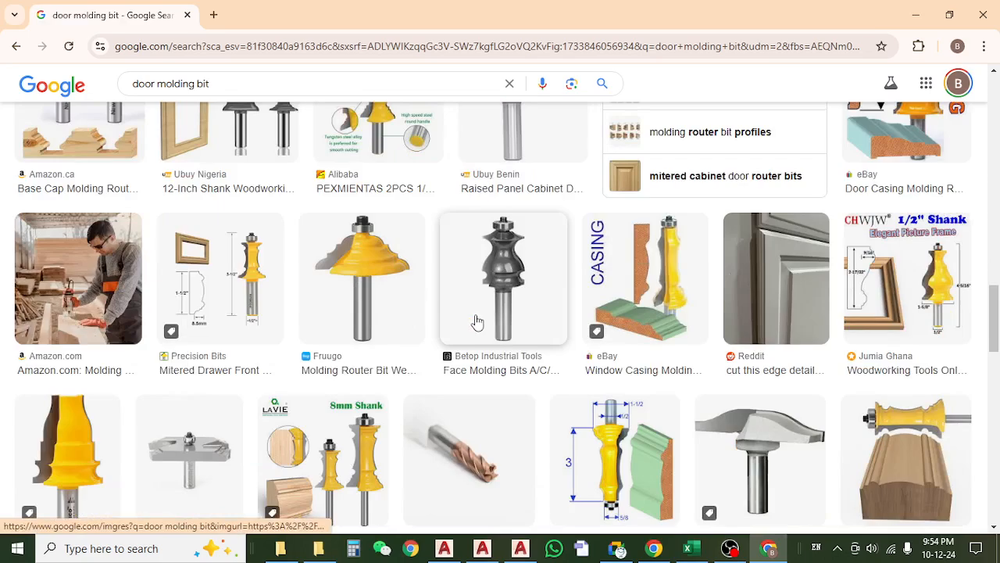
pyautogui.scroll(-5, 478, 322)
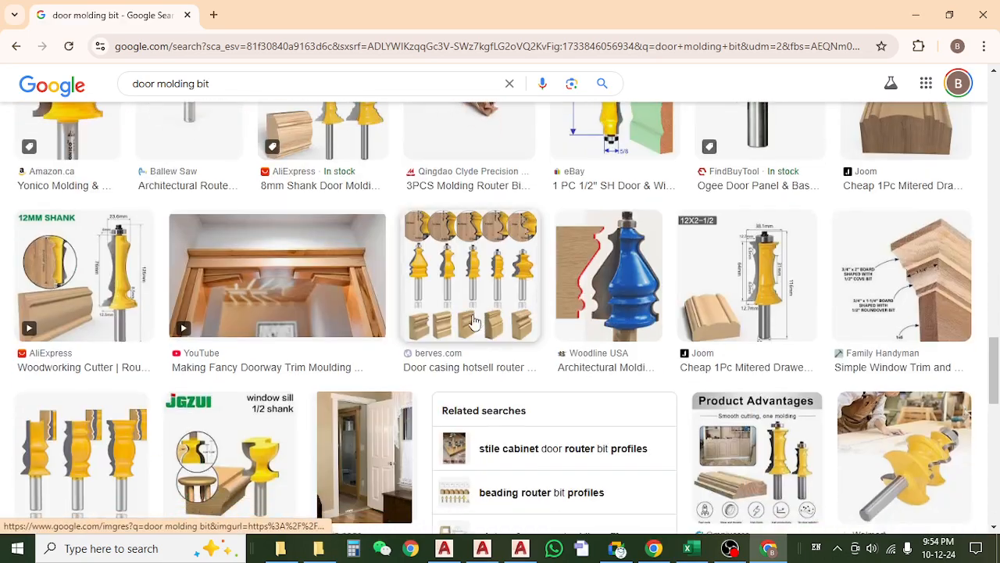
pyautogui.scroll(-10, 367, 295)
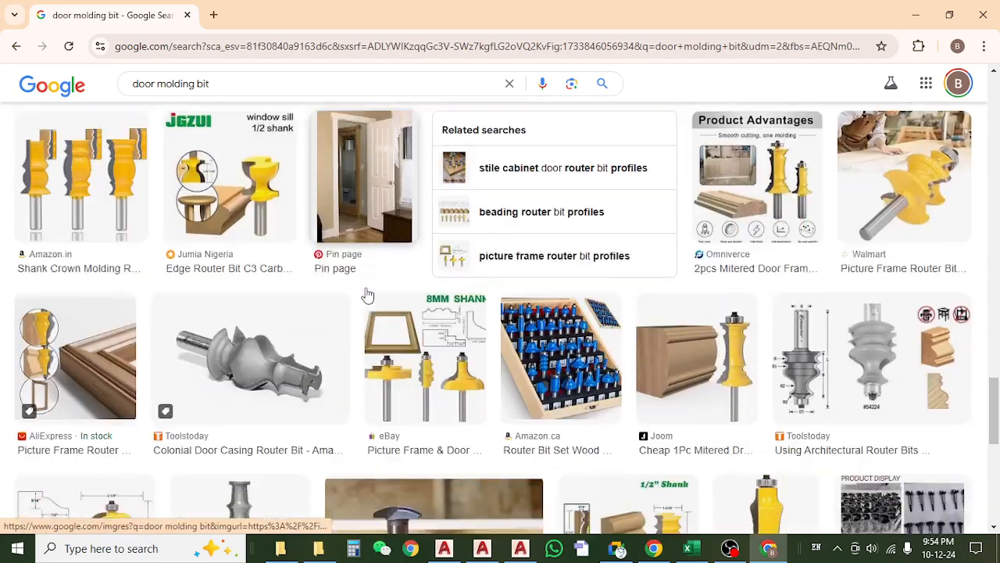
pyautogui.scroll(-3, 367, 296)
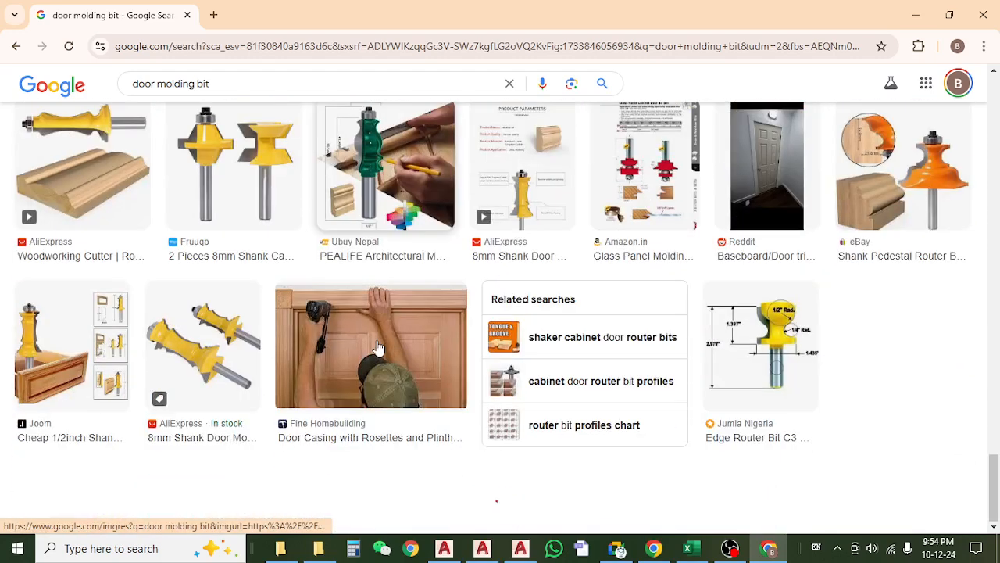
# Preview the Fine Homebuilding image "Door Casing with Rosettes and Plinth Blocks" and look over its related images.
pyautogui.click(428, 333)
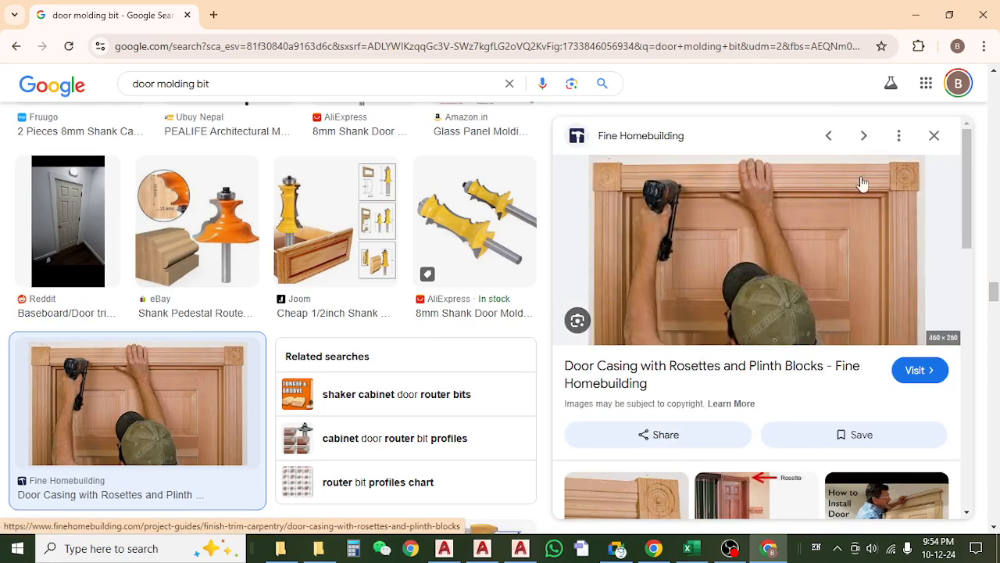
pyautogui.scroll(-4, 887, 269)
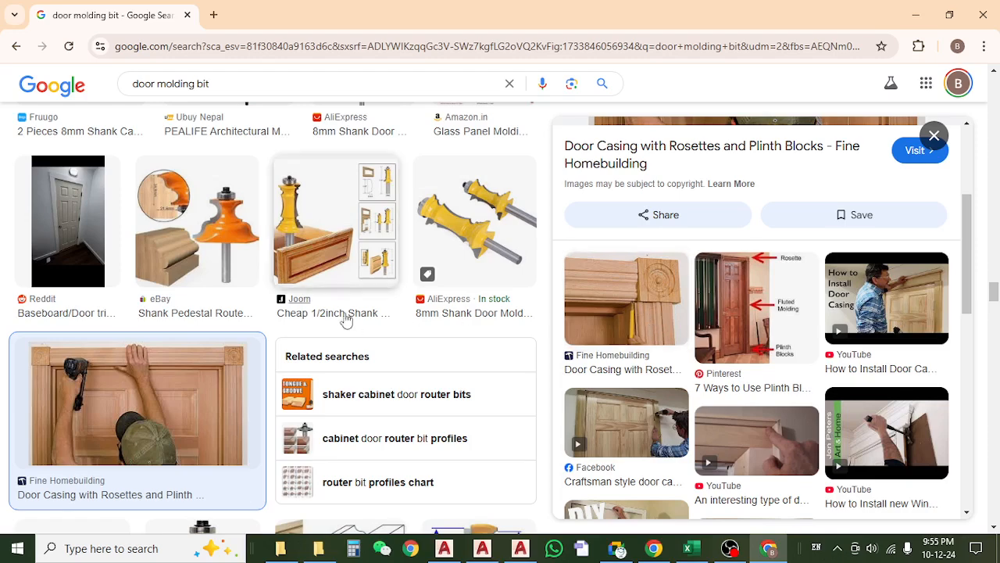
pyautogui.scroll(3, 376, 335)
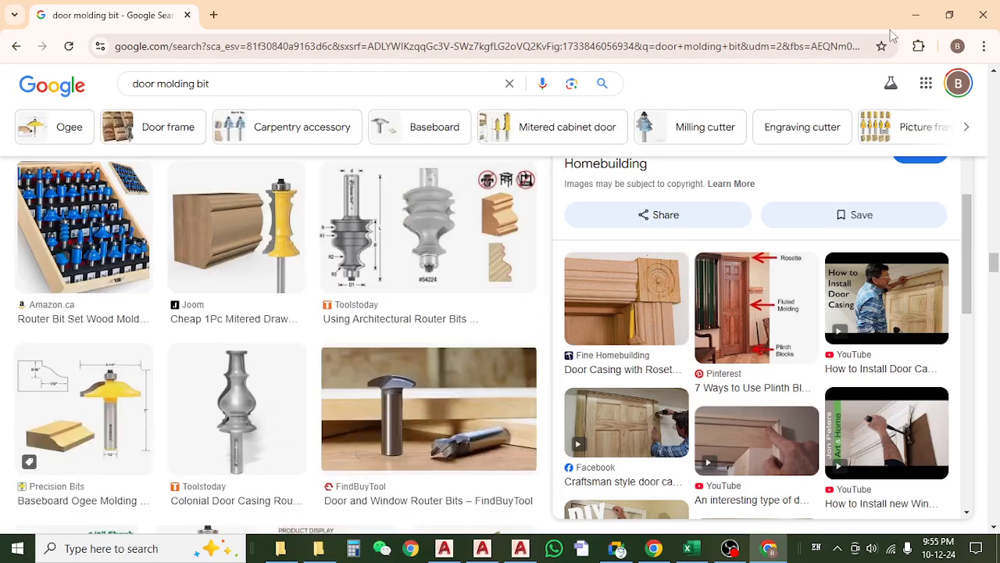
# Minimize Chrome, switch to the Total Estimate-Khalil Garden workbook in Excel and select the molding beat item's unit cell.
pyautogui.click(916, 14)
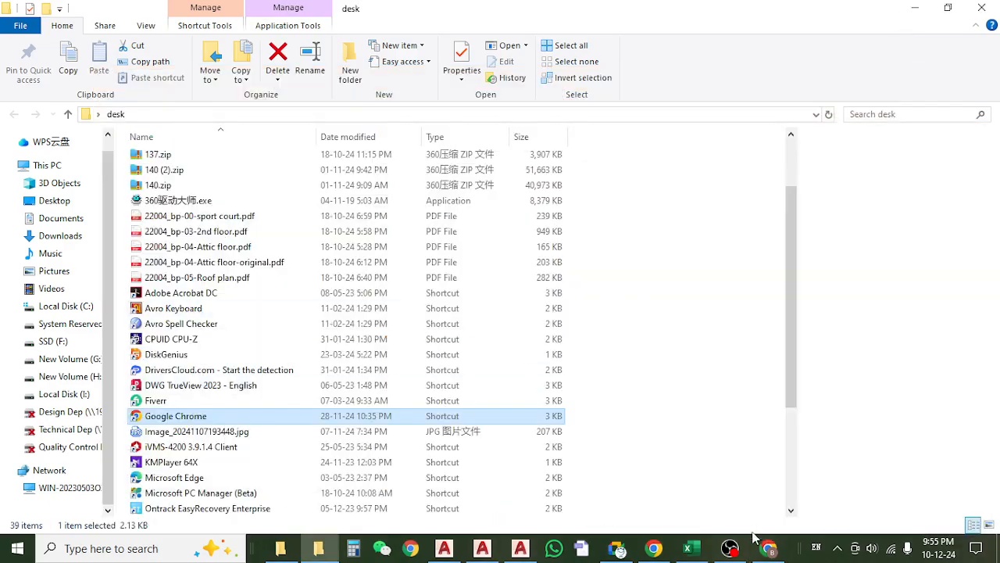
pyautogui.click(688, 548)
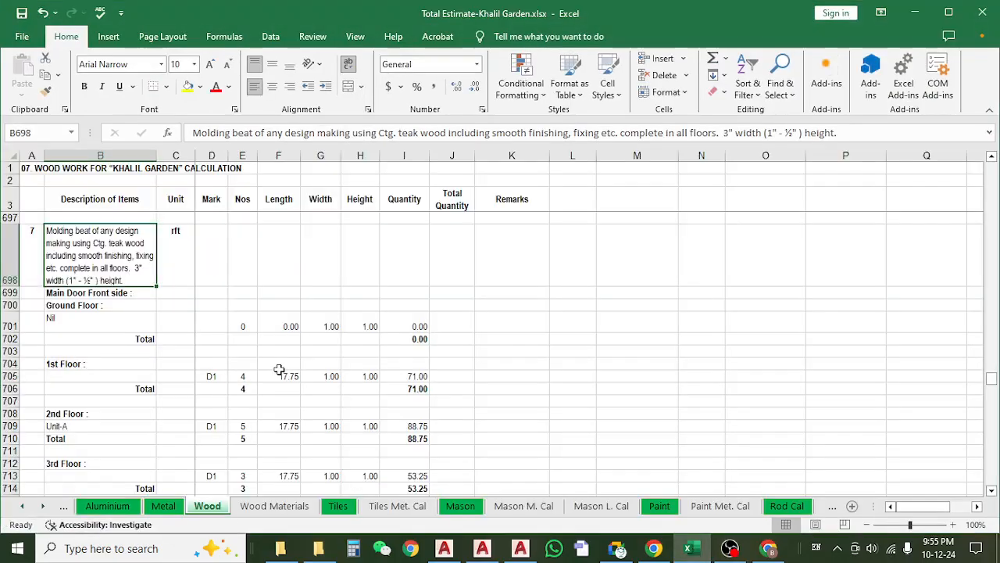
pyautogui.click(180, 271)
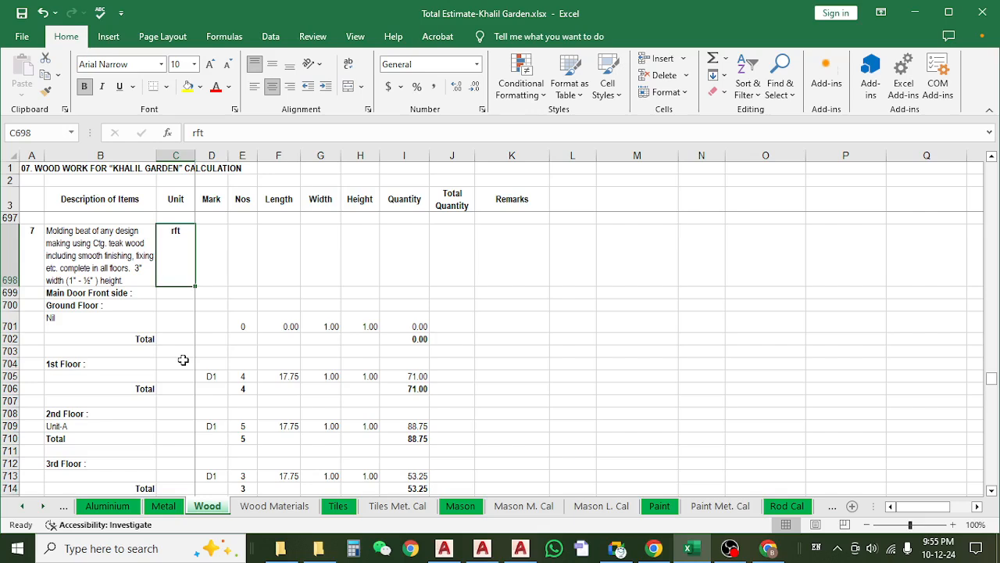
# Examine the item 7 molding beat description and the 1st Floor D1 row's length, width, height, number and quantity formula.
pyautogui.click(93, 257)
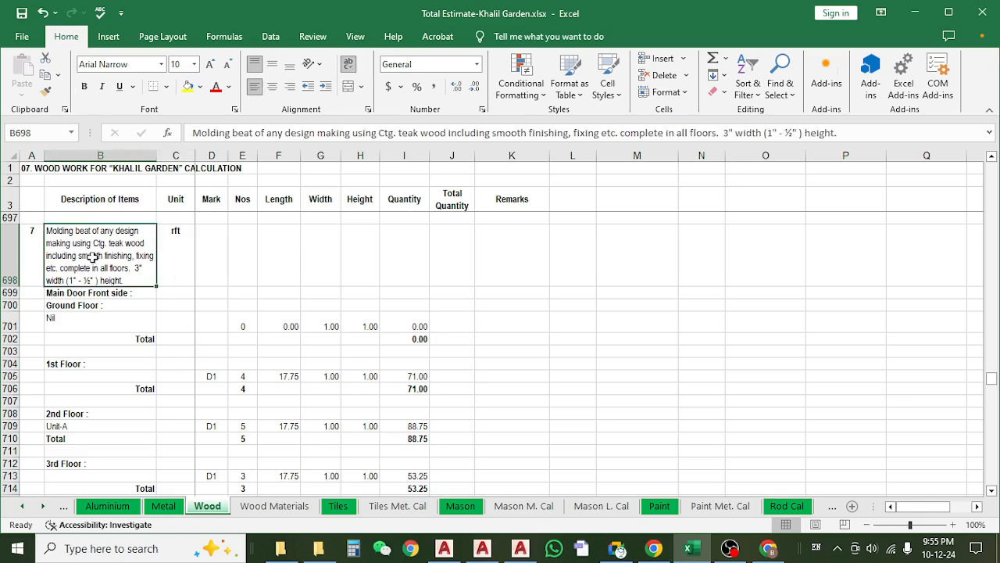
pyautogui.click(283, 379)
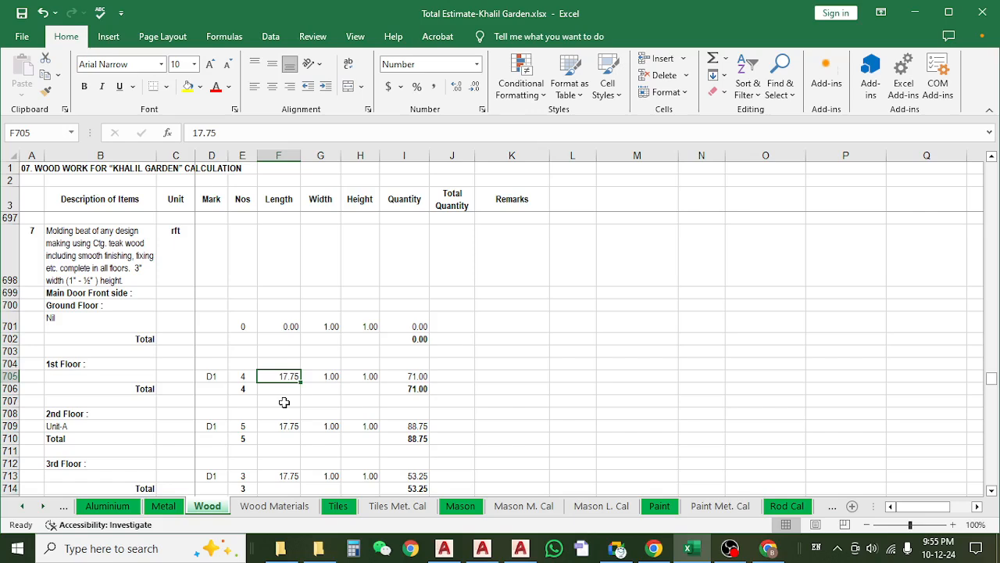
pyautogui.click(314, 383)
pyautogui.click(353, 383)
pyautogui.click(311, 383)
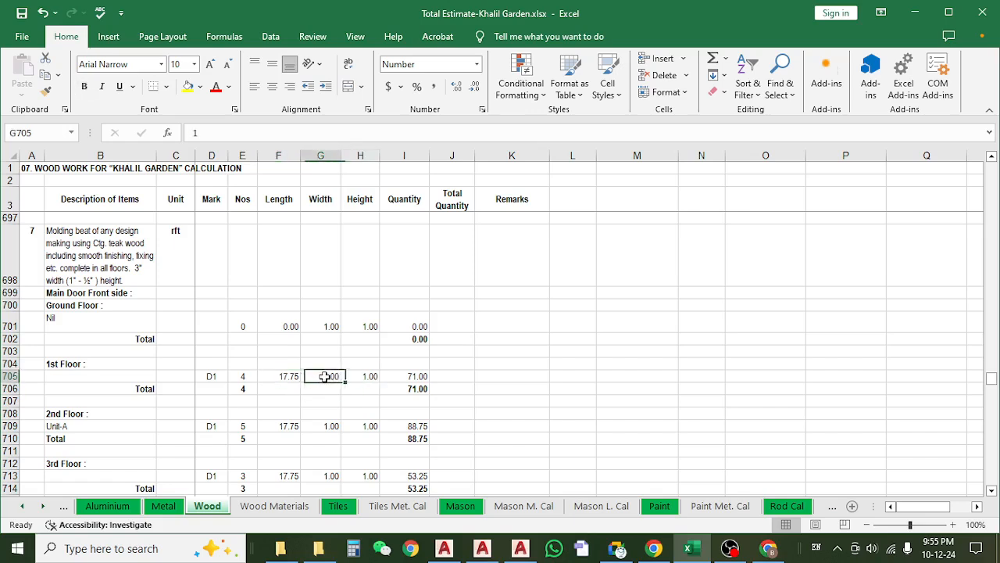
pyautogui.click(361, 376)
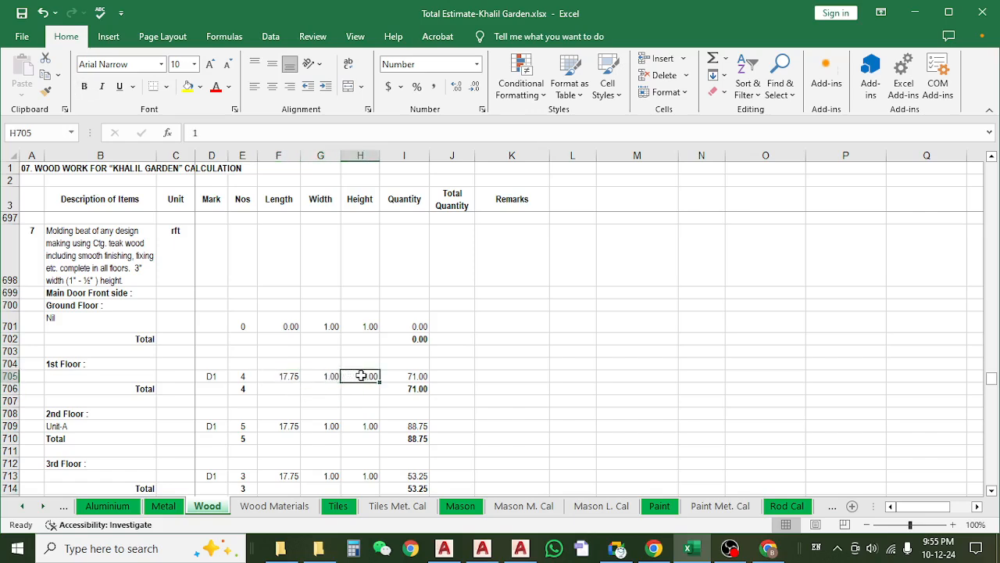
pyautogui.click(232, 376)
pyautogui.click(420, 376)
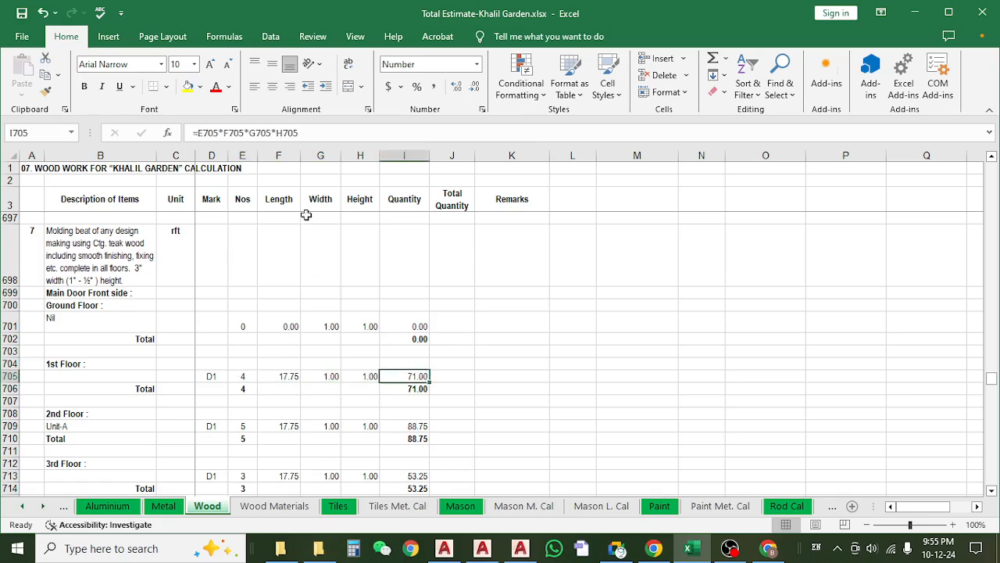
pyautogui.click(328, 135)
pyautogui.press('Escape')
# Review the item 7 molding quantities floor by floor down to the roof top, checking the roof total formula and D1 length.
pyautogui.scroll(-3, 443, 382)
pyautogui.scroll(-4, 443, 382)
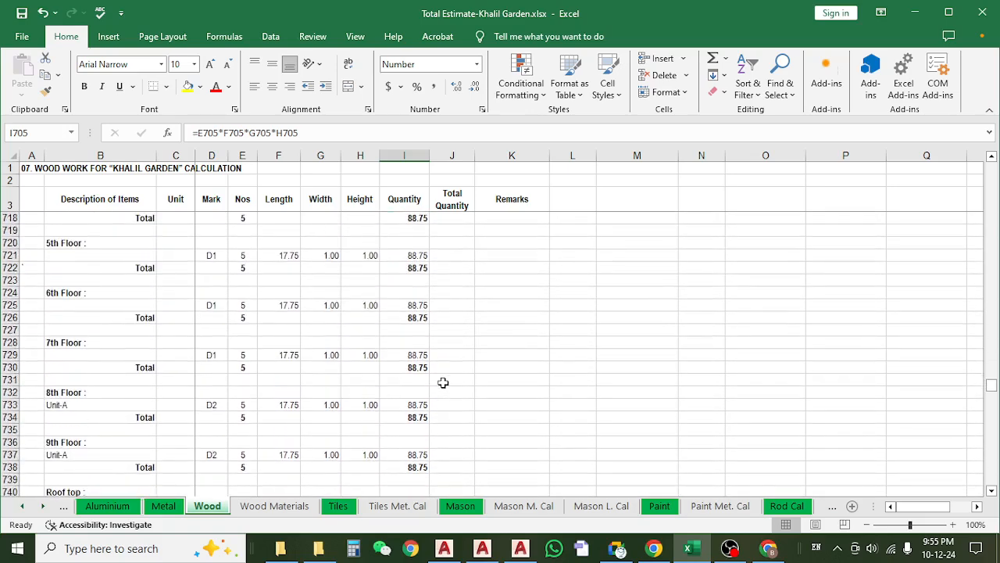
pyautogui.scroll(-2, 443, 382)
pyautogui.scroll(-2, 443, 382)
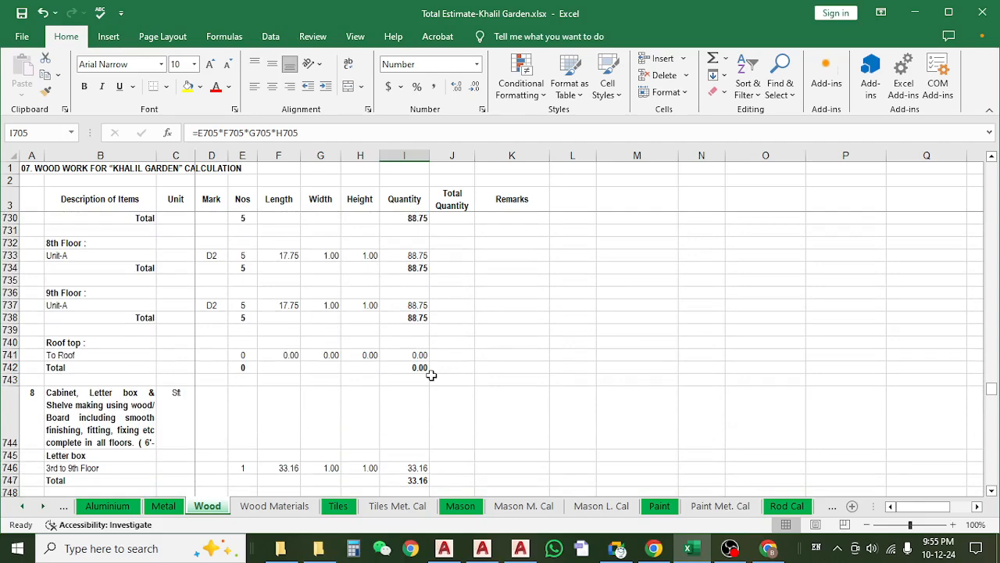
pyautogui.scroll(-1, 432, 376)
pyautogui.scroll(6, 432, 376)
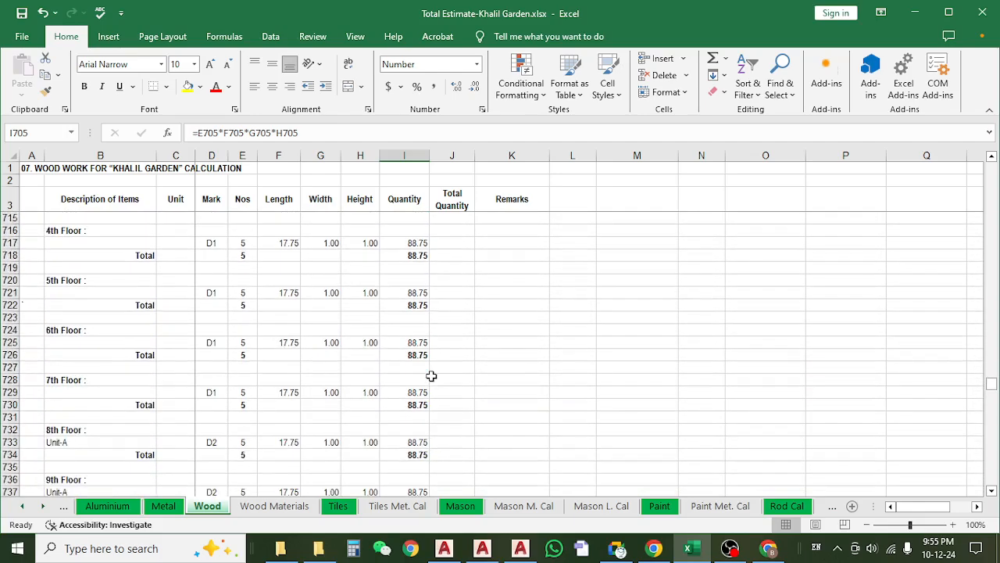
pyautogui.scroll(-6, 431, 376)
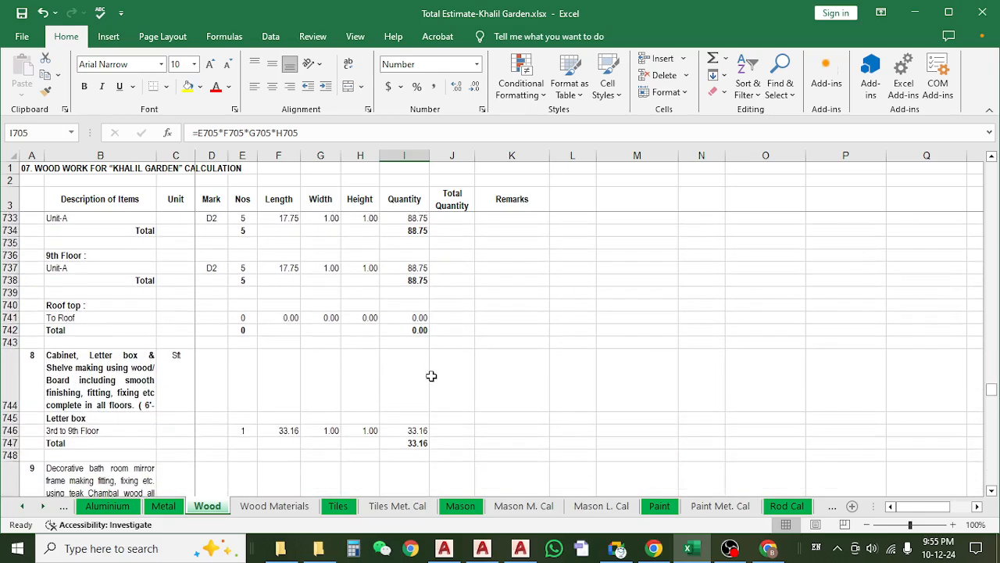
pyautogui.click(402, 331)
pyautogui.scroll(-1, 399, 370)
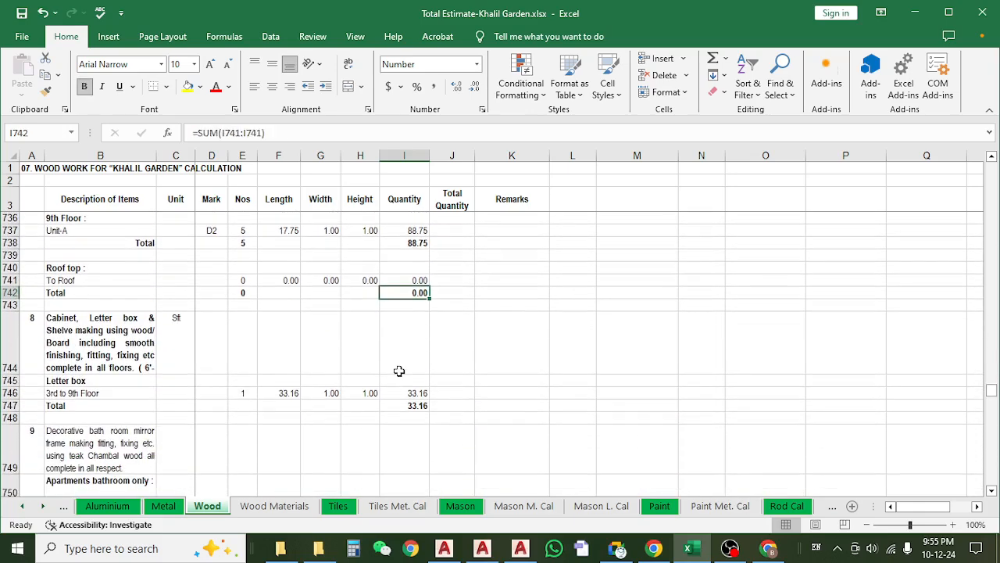
pyautogui.scroll(12, 399, 370)
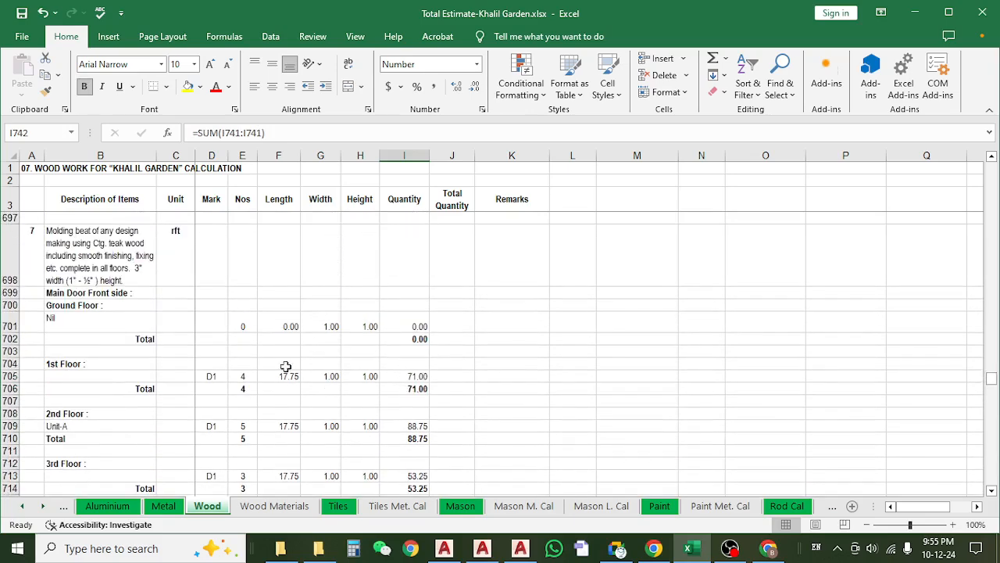
pyautogui.click(286, 366)
pyautogui.click(281, 378)
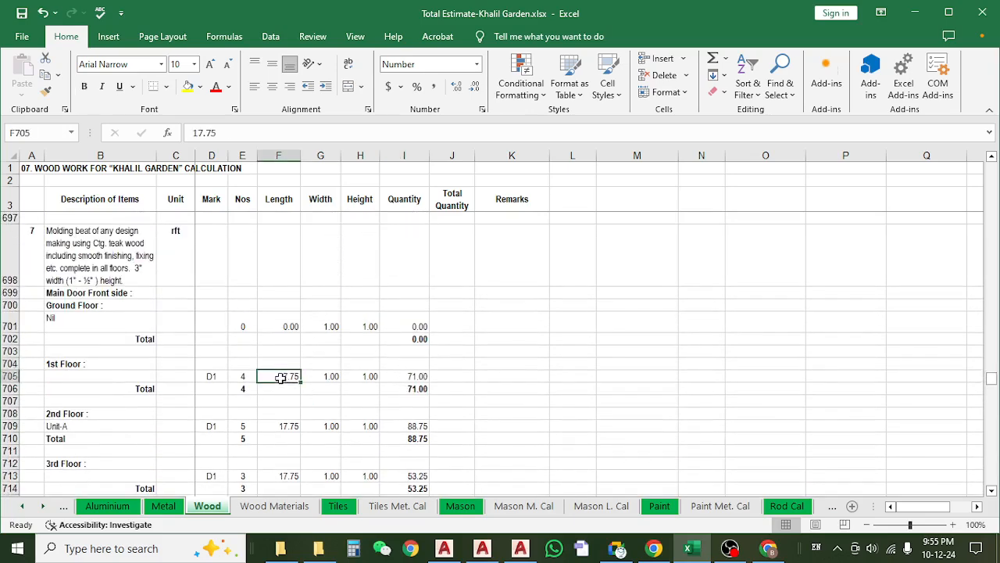
pyautogui.scroll(-14, 280, 377)
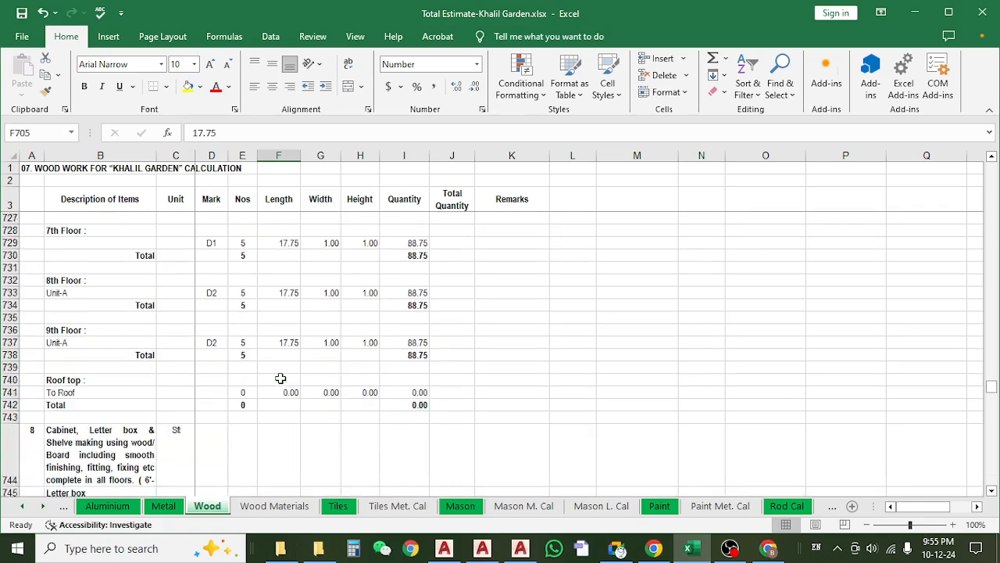
# Review the item 8 cabinet, letter box and shelve description and its 3rd to 9th Floor entry.
pyautogui.click(95, 312)
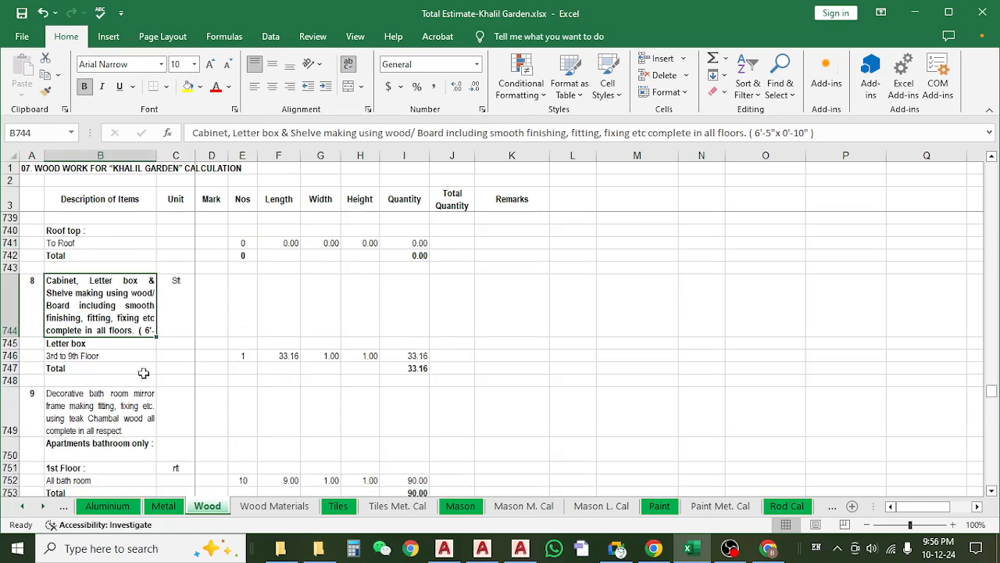
pyautogui.click(123, 357)
pyautogui.click(117, 327)
pyautogui.click(109, 359)
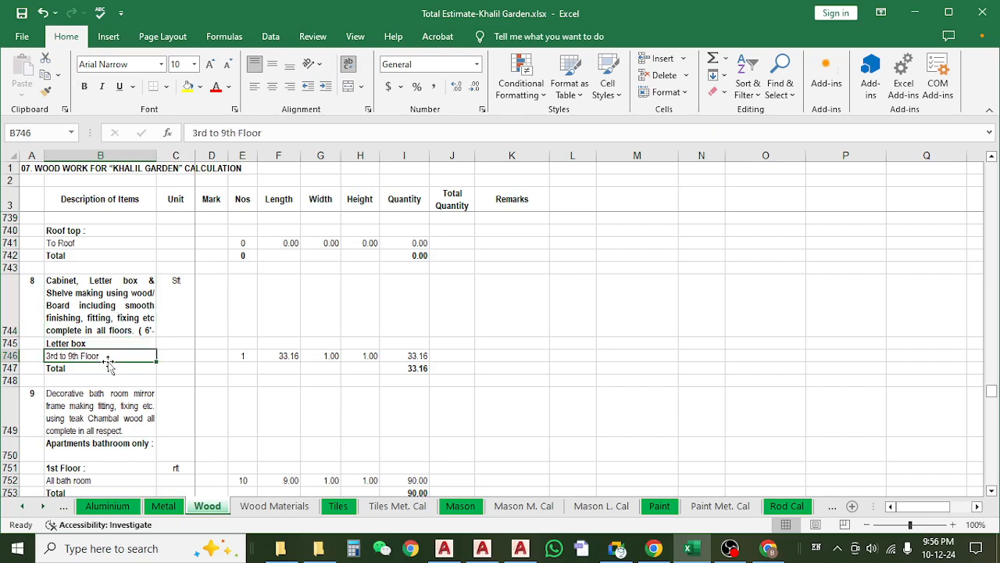
# Open the drawing 25. Letter box detail (78).dwg from the RE-00 FINAL TANVIR folder in AutoCAD and show its model space.
pyautogui.click(915, 11)
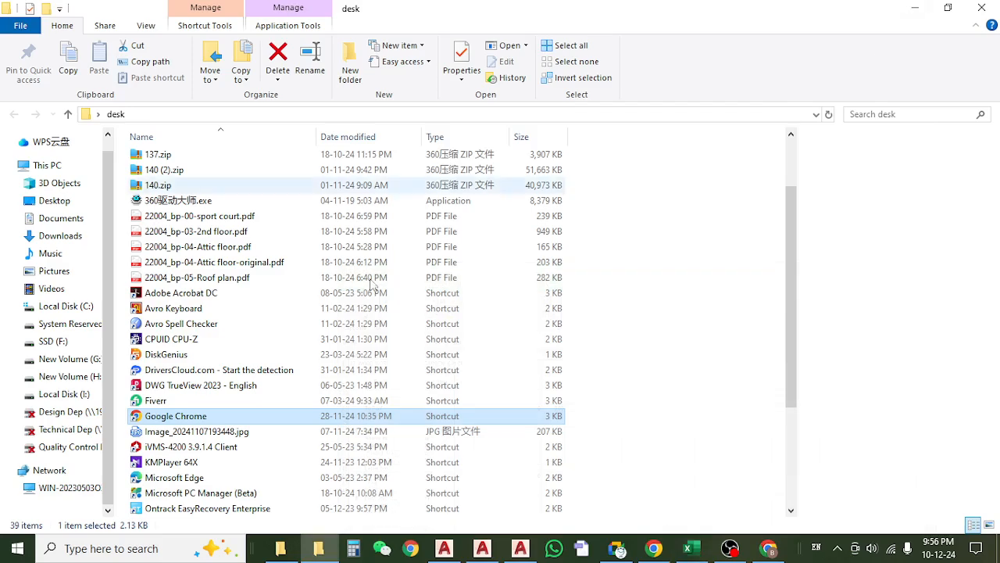
pyautogui.click(280, 548)
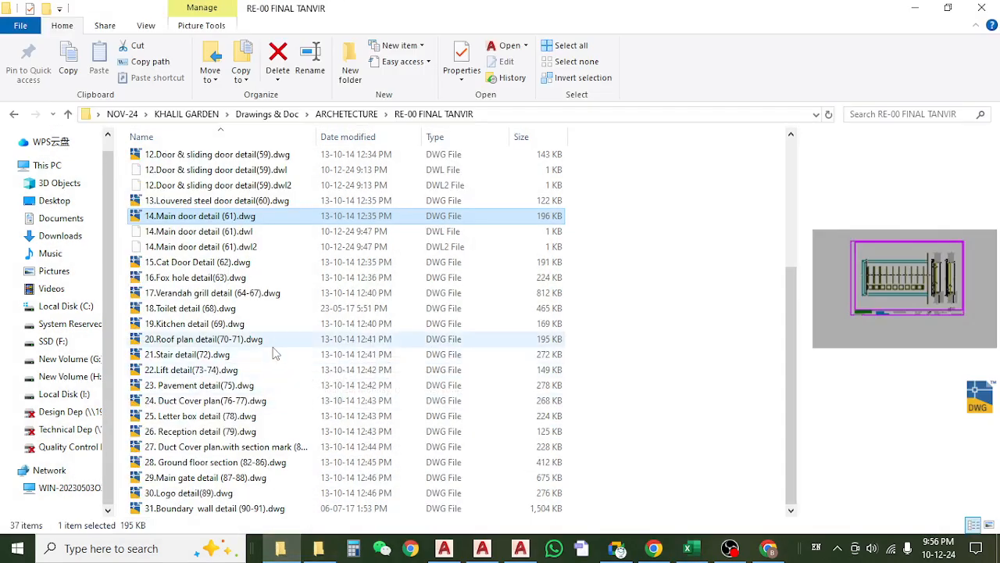
pyautogui.click(197, 417)
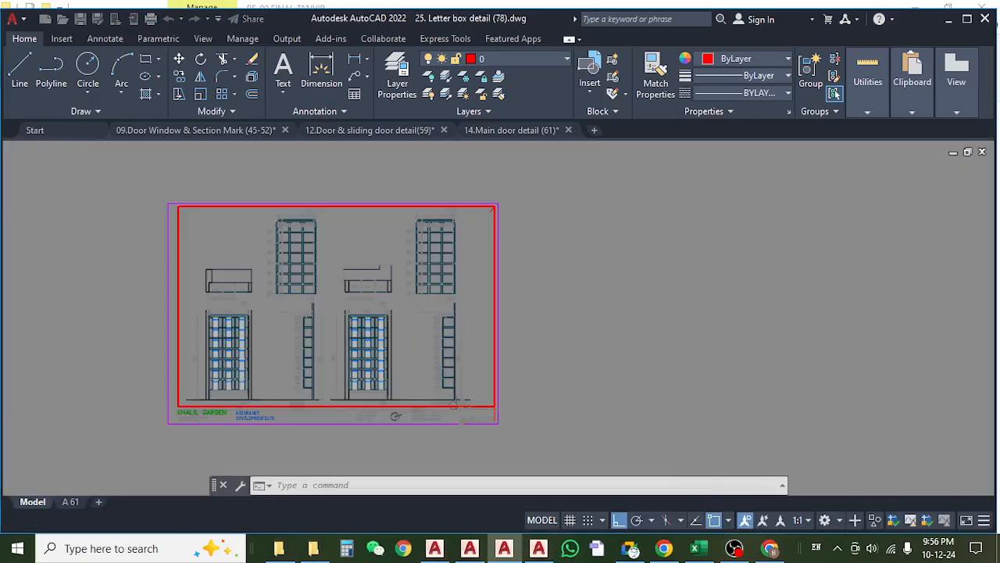
pyautogui.click(35, 502)
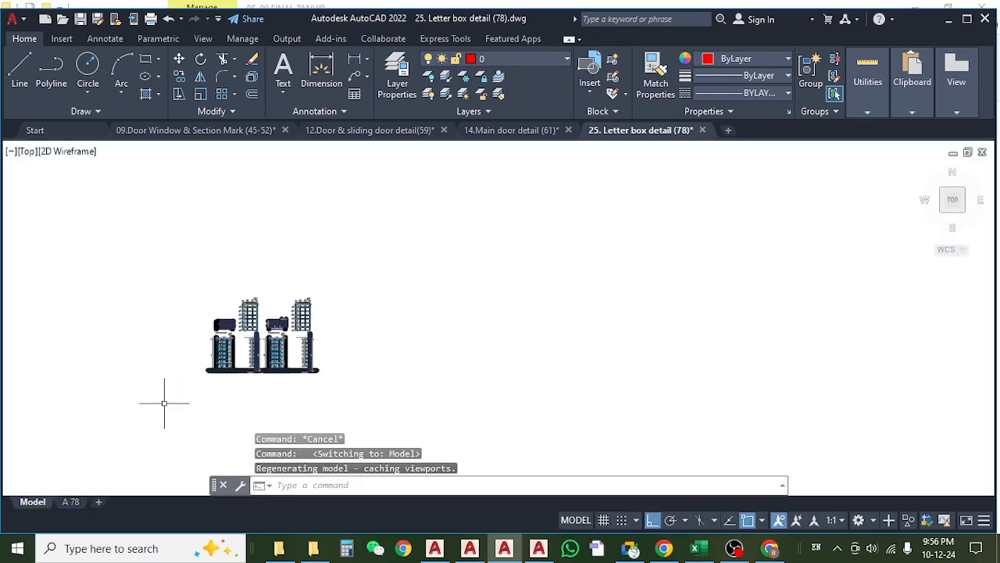
# Examine the plans, front elevations and compartment grids of letter boxes 01 and 02.
pyautogui.scroll(5, 279, 368)
pyautogui.moveTo(442, 297); pyautogui.dragTo(453, 375)
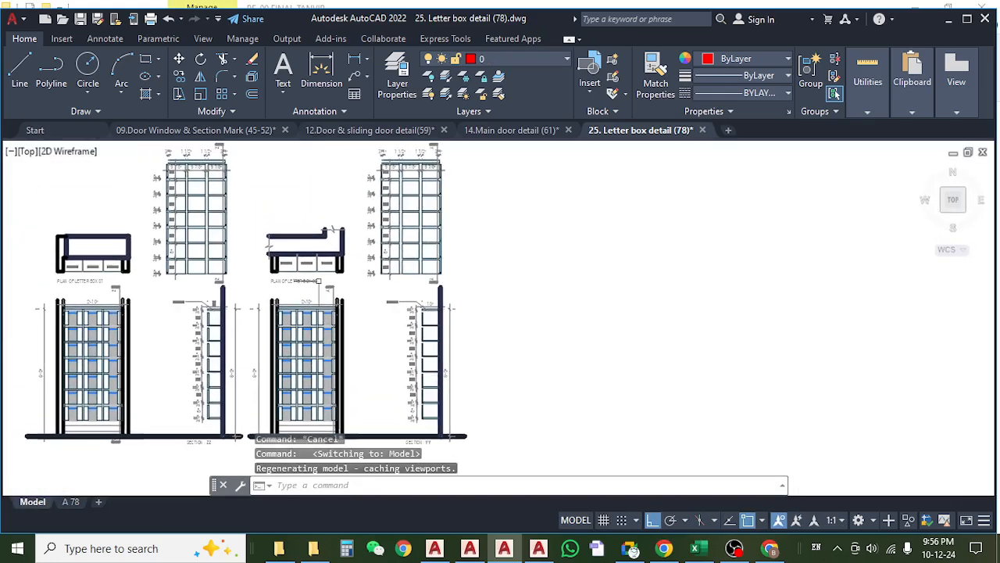
pyautogui.moveTo(318, 280); pyautogui.dragTo(333, 321)
pyautogui.scroll(4, 427, 237)
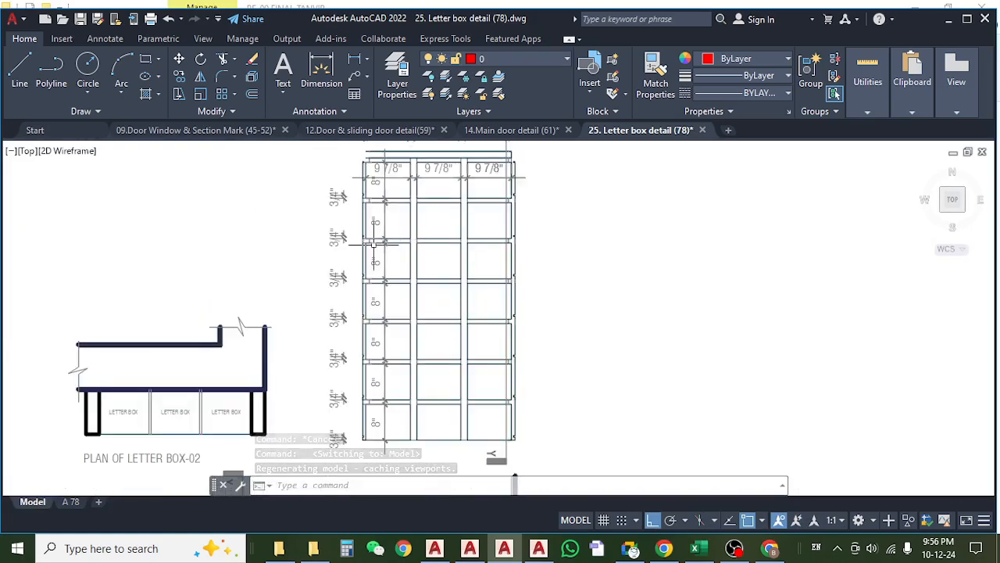
pyautogui.scroll(-3, 374, 244)
pyautogui.scroll(-3, 166, 342)
pyautogui.scroll(4, 167, 343)
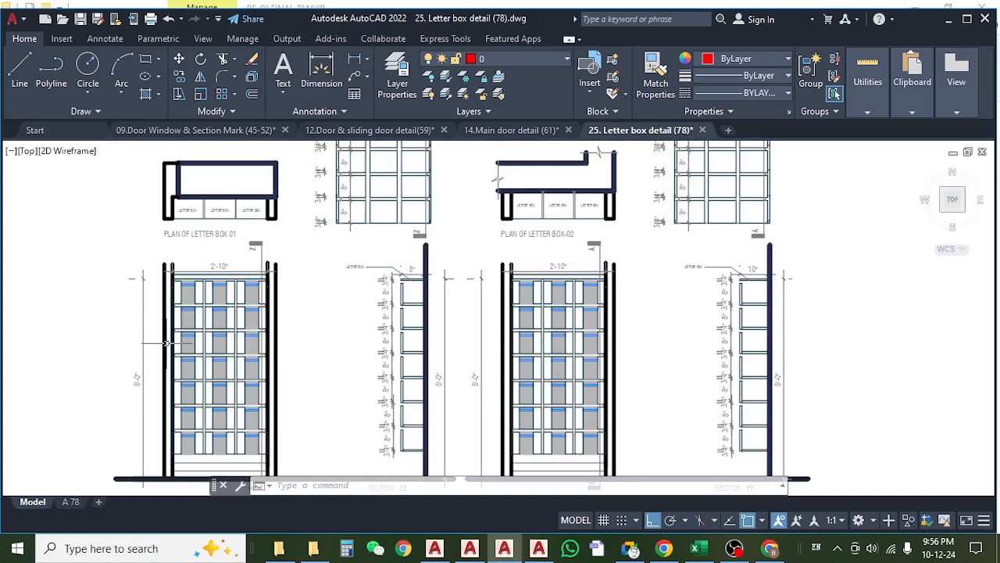
pyautogui.moveTo(375, 286); pyautogui.dragTo(342, 383)
pyautogui.scroll(6, 190, 339)
pyautogui.moveTo(129, 311); pyautogui.dragTo(287, 363)
pyautogui.scroll(-2, 288, 363)
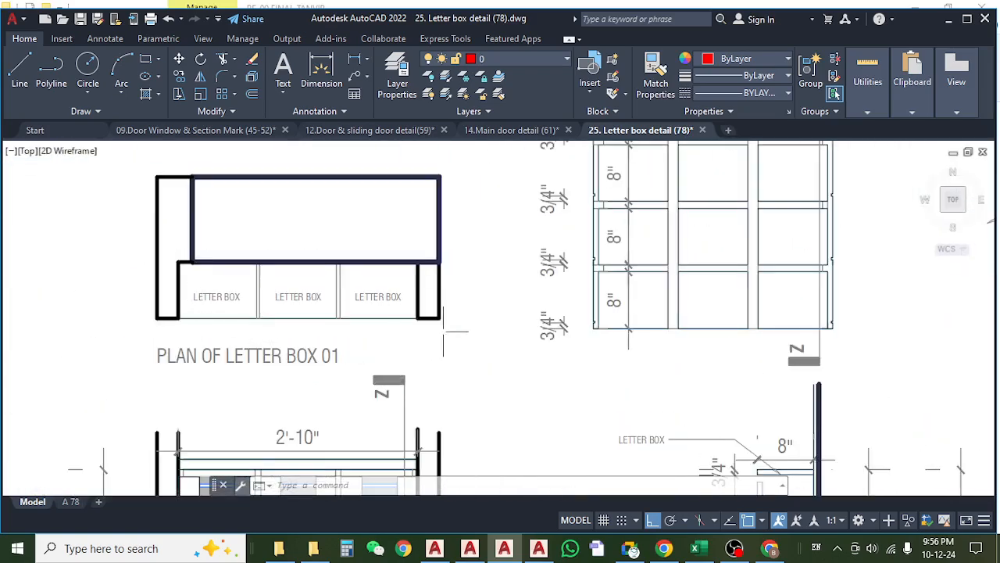
pyautogui.scroll(-4, 391, 365)
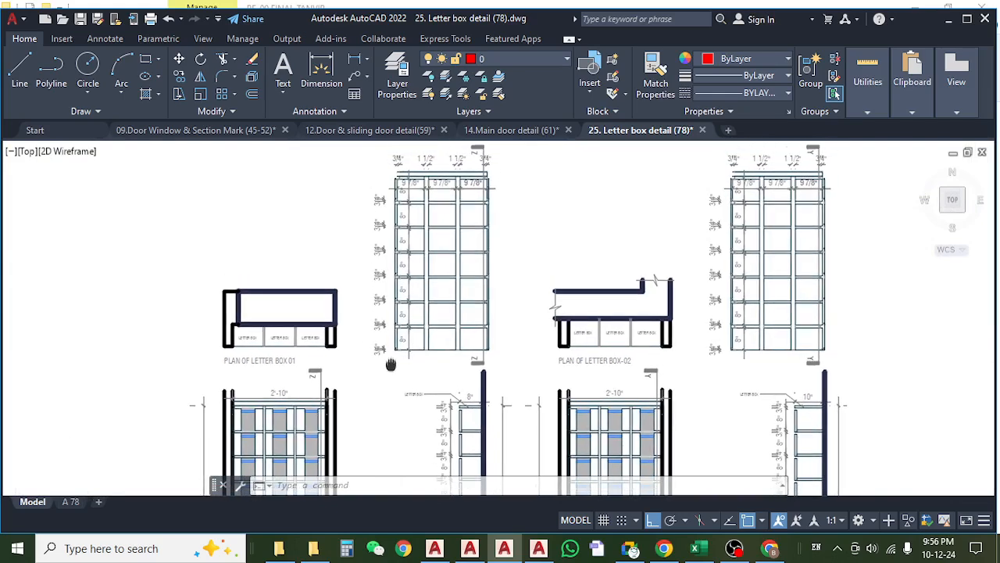
# Examine the compartment width, height and board thickness dimensions in the letter box 01 grid.
pyautogui.moveTo(391, 364); pyautogui.dragTo(331, 349)
pyautogui.moveTo(259, 338); pyautogui.dragTo(343, 341)
pyautogui.scroll(2, 267, 333)
pyautogui.scroll(2, 267, 328)
pyautogui.scroll(-5, 263, 333)
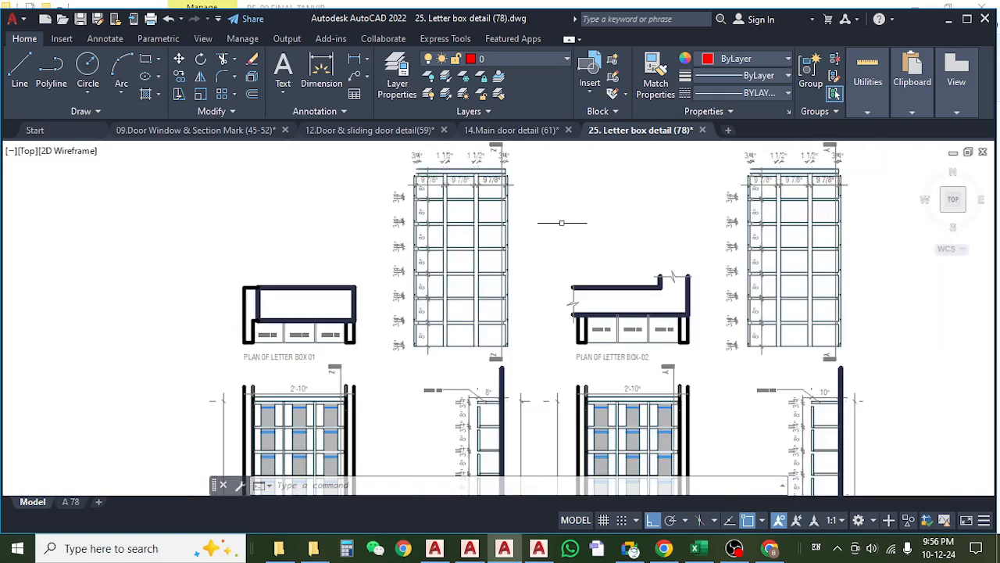
pyautogui.scroll(1, 400, 235)
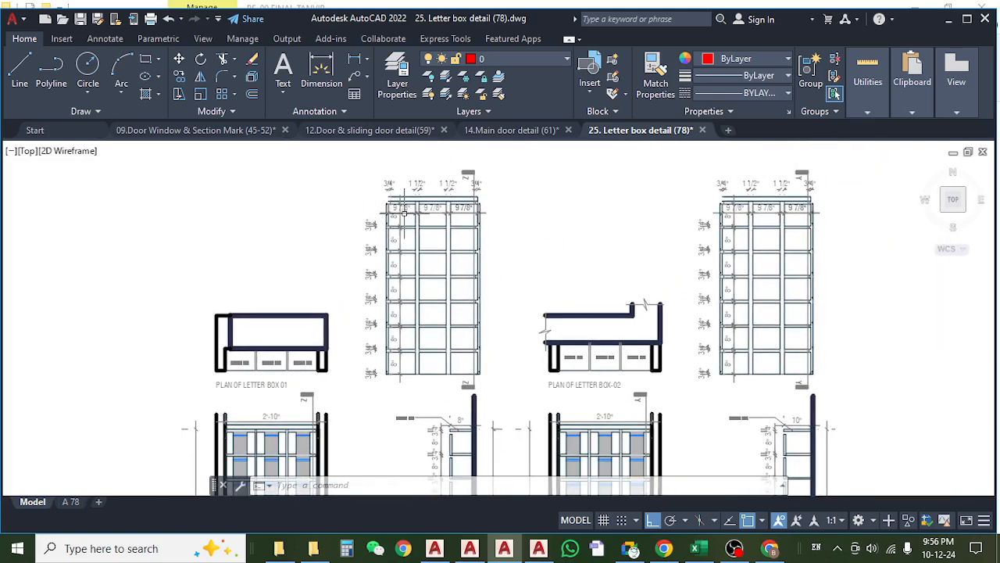
pyautogui.scroll(4, 406, 258)
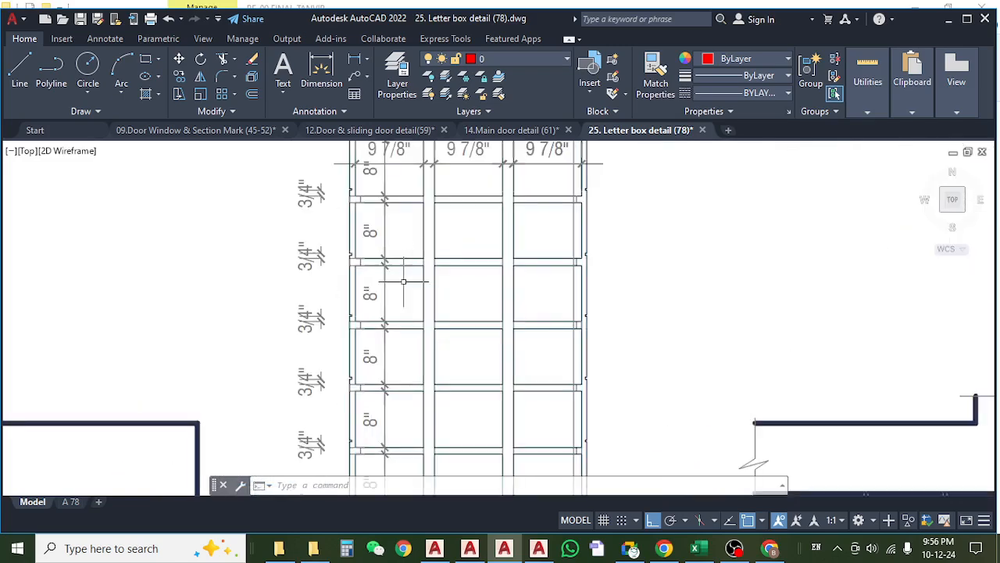
pyautogui.scroll(-4, 401, 279)
pyautogui.moveTo(397, 302); pyautogui.dragTo(381, 381)
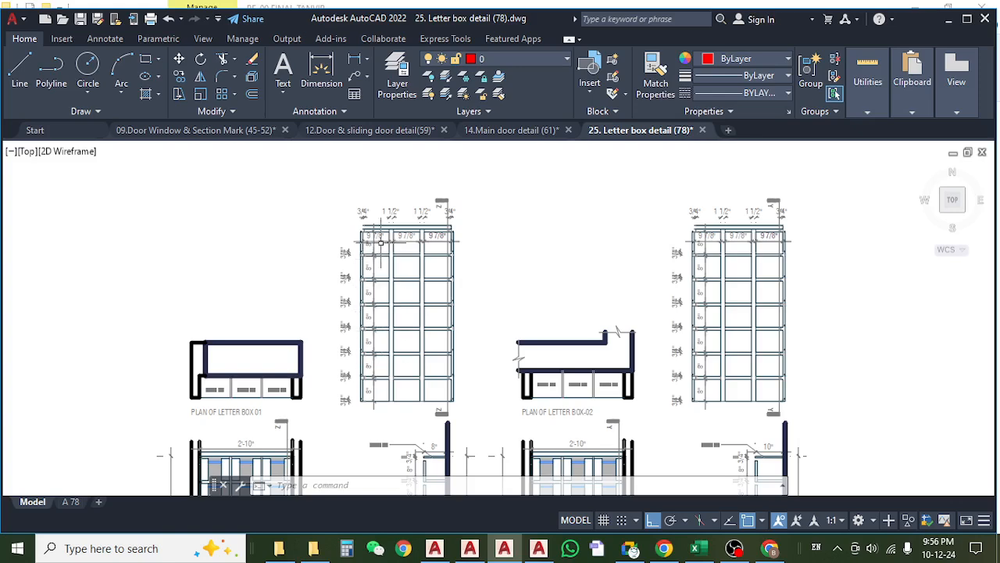
pyautogui.scroll(-5, 360, 266)
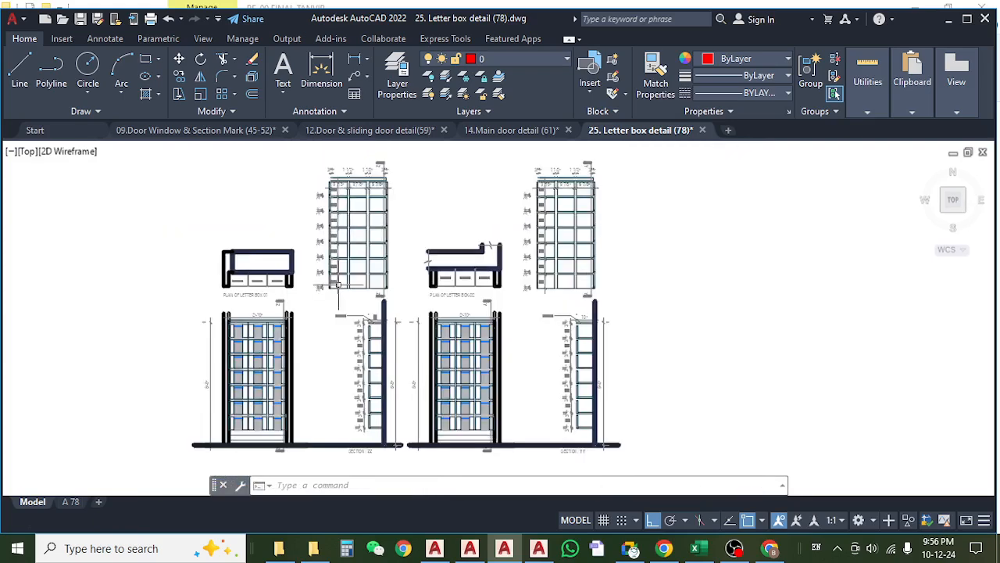
pyautogui.scroll(5, 398, 339)
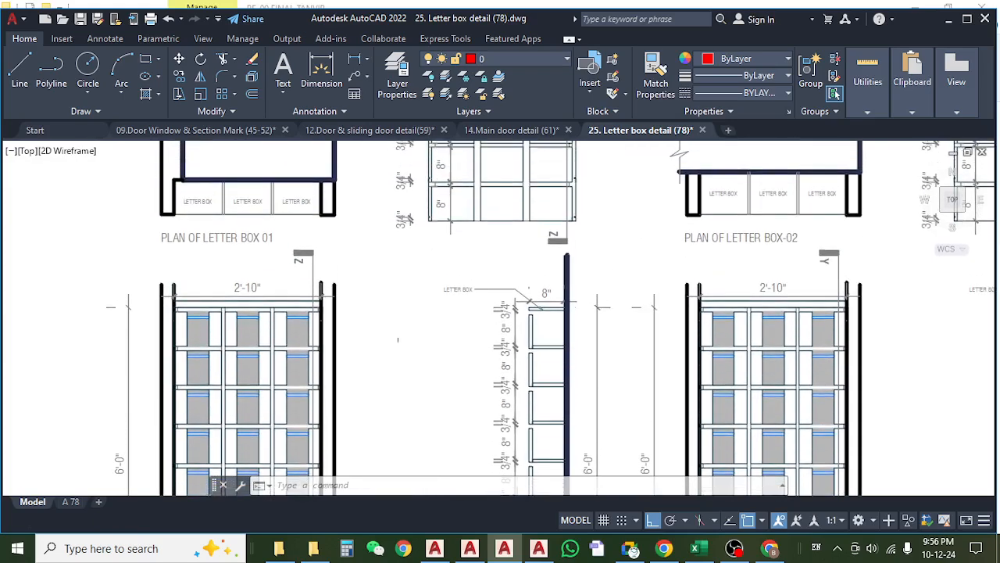
# Examine the plan of letter box 01 and its three letter box compartments.
pyautogui.moveTo(415, 283); pyautogui.dragTo(389, 265)
pyautogui.moveTo(492, 337)
pyautogui.mouseDown()
pyautogui.moveTo(480, 330)
pyautogui.moveTo(484, 387)
pyautogui.mouseUp()
pyautogui.moveTo(180, 244); pyautogui.dragTo(209, 308)
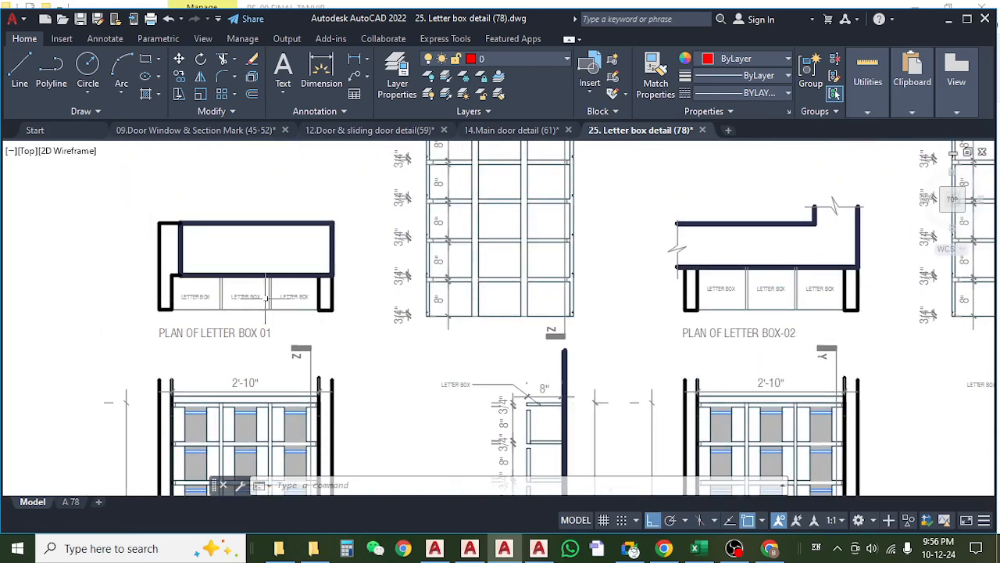
pyautogui.scroll(6, 289, 297)
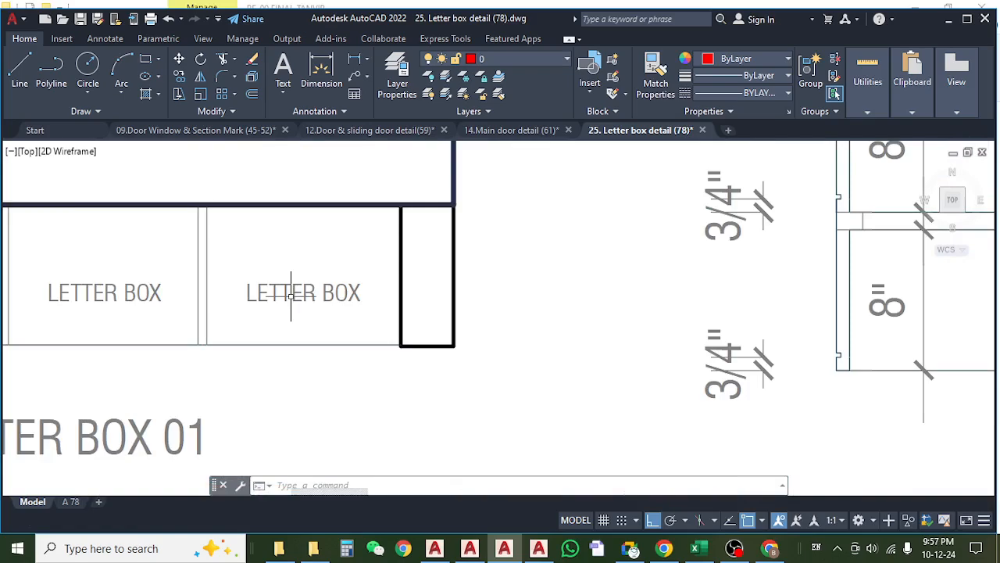
pyautogui.scroll(-2, 290, 296)
pyautogui.moveTo(643, 271); pyautogui.dragTo(352, 309)
pyautogui.scroll(-6, 390, 333)
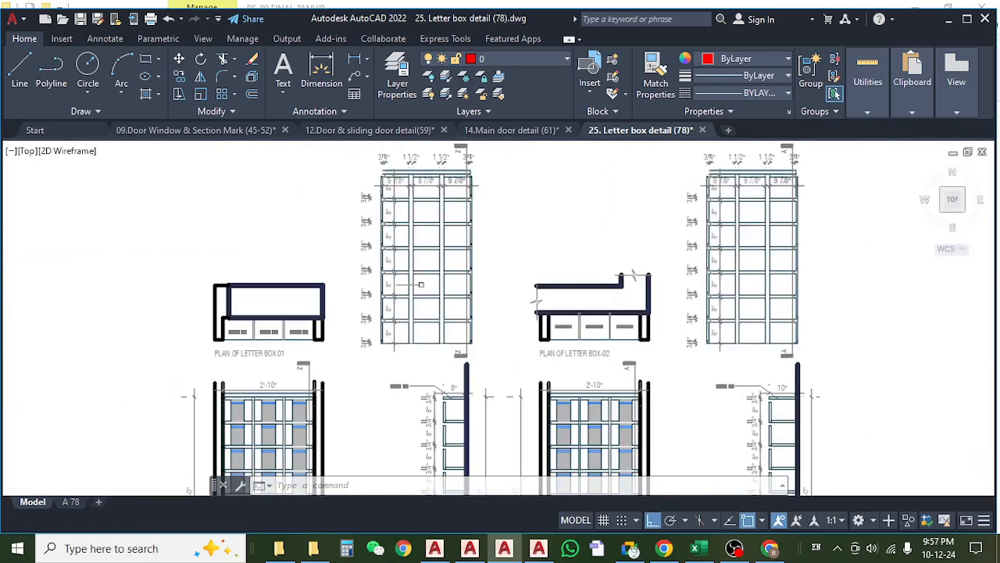
# Compare the compartment grids of letter boxes 01 and 02 with their plans.
pyautogui.moveTo(421, 284); pyautogui.dragTo(409, 306)
pyautogui.scroll(2, 407, 329)
pyautogui.scroll(-2, 376, 295)
pyautogui.moveTo(378, 265); pyautogui.dragTo(375, 291)
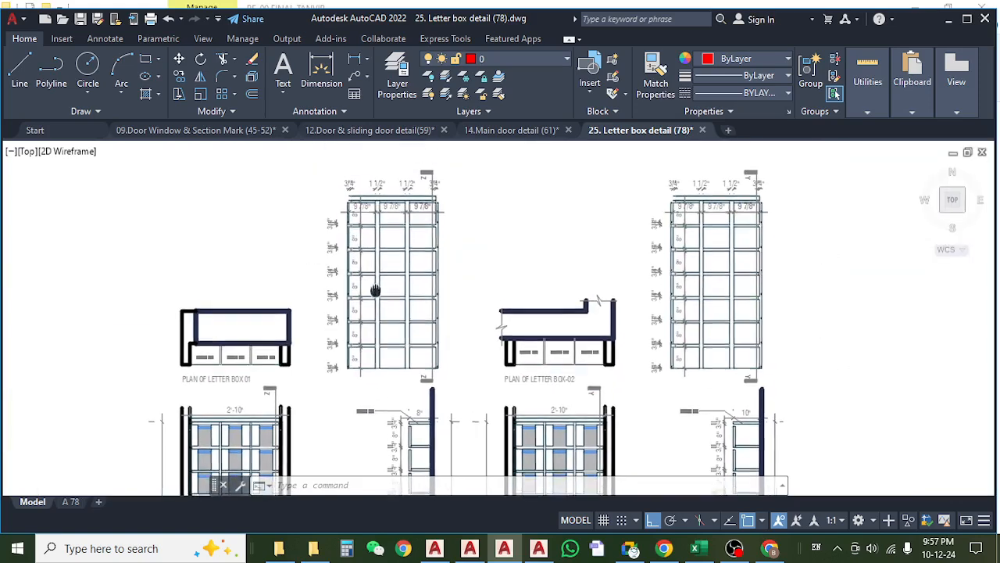
pyautogui.scroll(2, 363, 220)
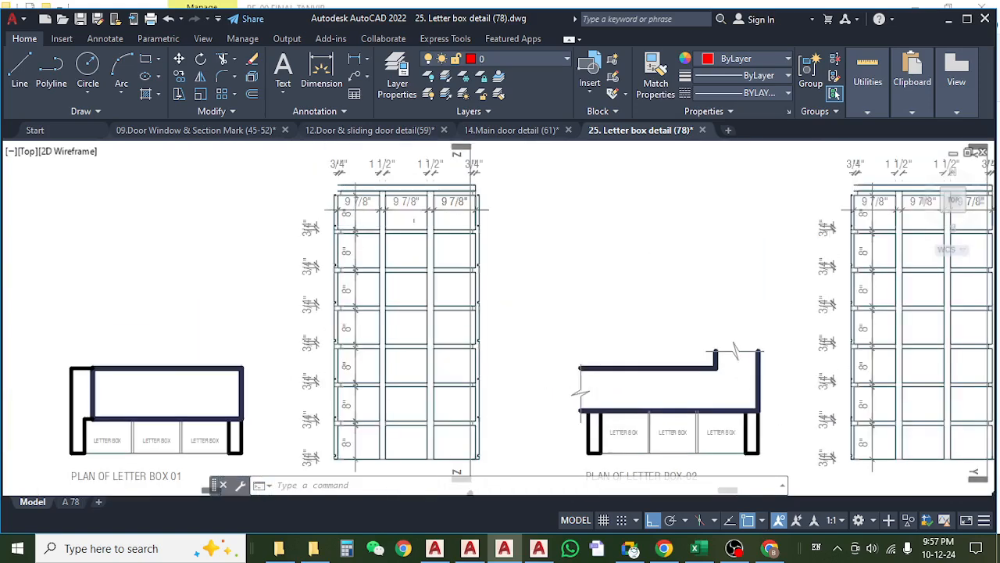
pyautogui.moveTo(371, 364); pyautogui.dragTo(362, 322)
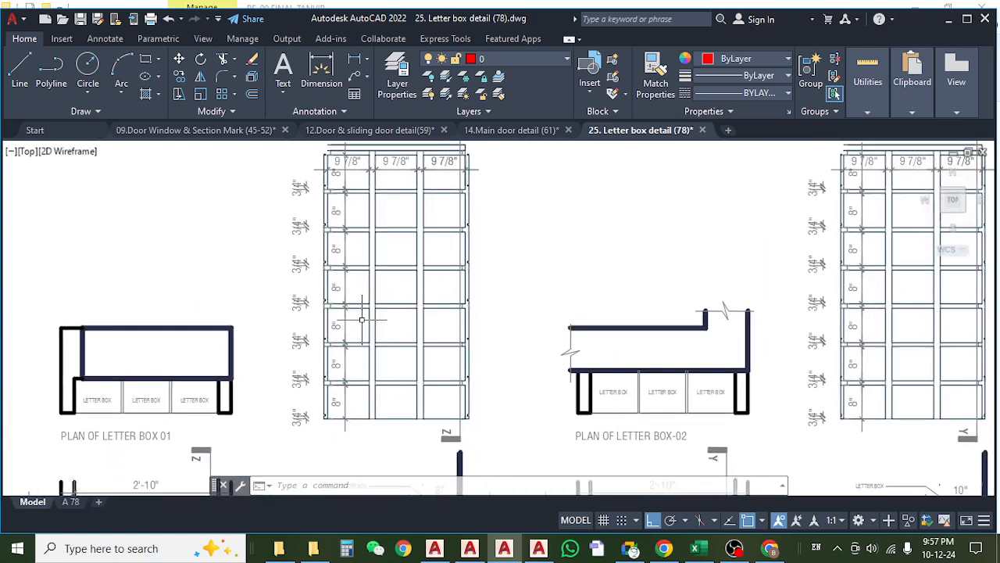
# Examine sections ZZ and YY and the base area below the lowest compartments of both letter boxes.
pyautogui.scroll(-4, 362, 320)
pyautogui.moveTo(484, 383); pyautogui.dragTo(456, 285)
pyautogui.scroll(2, 375, 368)
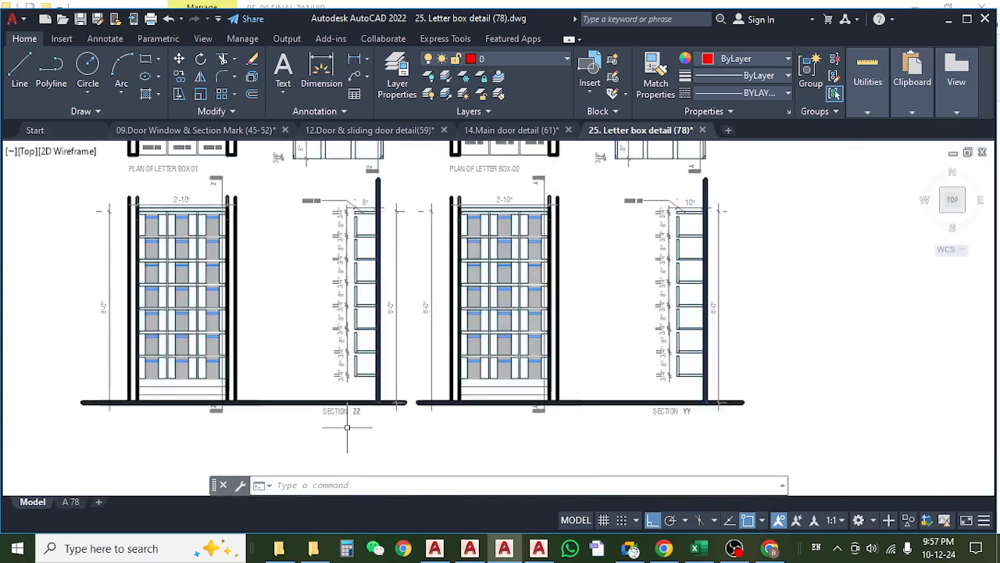
pyautogui.scroll(2, 176, 423)
pyautogui.scroll(2, 284, 397)
pyautogui.scroll(-2, 282, 394)
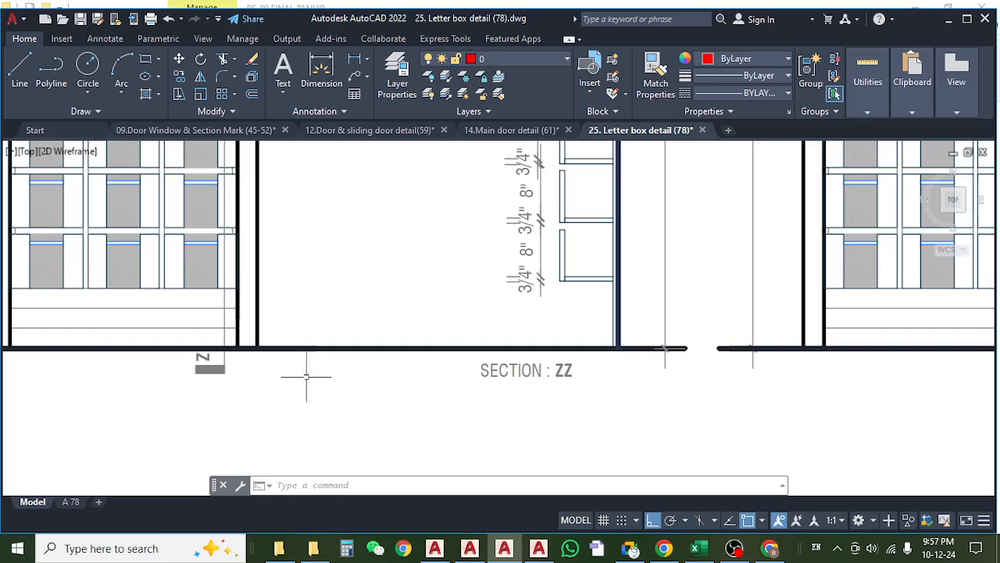
pyautogui.scroll(-3, 592, 386)
pyautogui.scroll(5, 597, 382)
pyautogui.scroll(-3, 479, 384)
pyautogui.scroll(2, 479, 383)
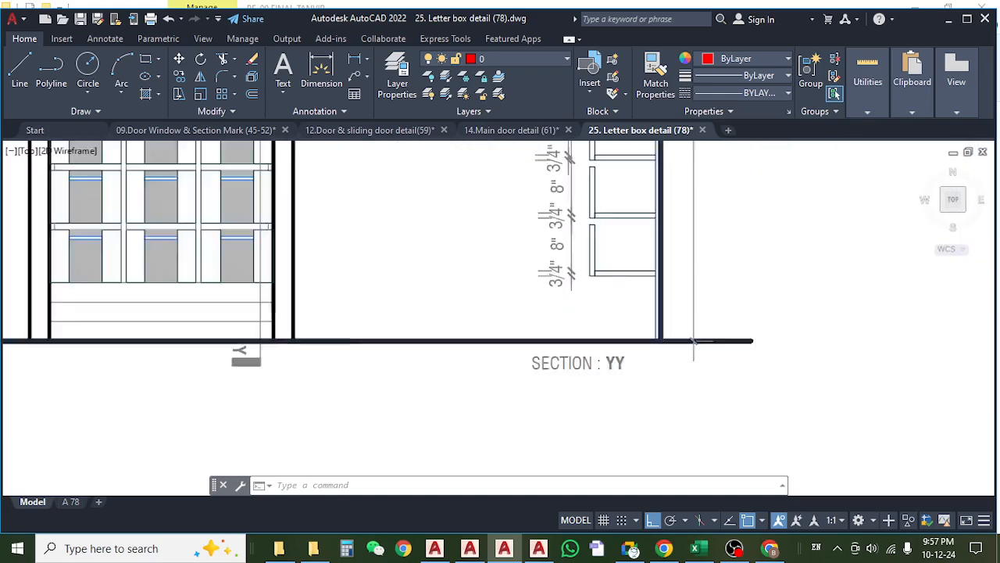
pyautogui.scroll(-5, 599, 402)
pyautogui.moveTo(523, 251); pyautogui.dragTo(528, 400)
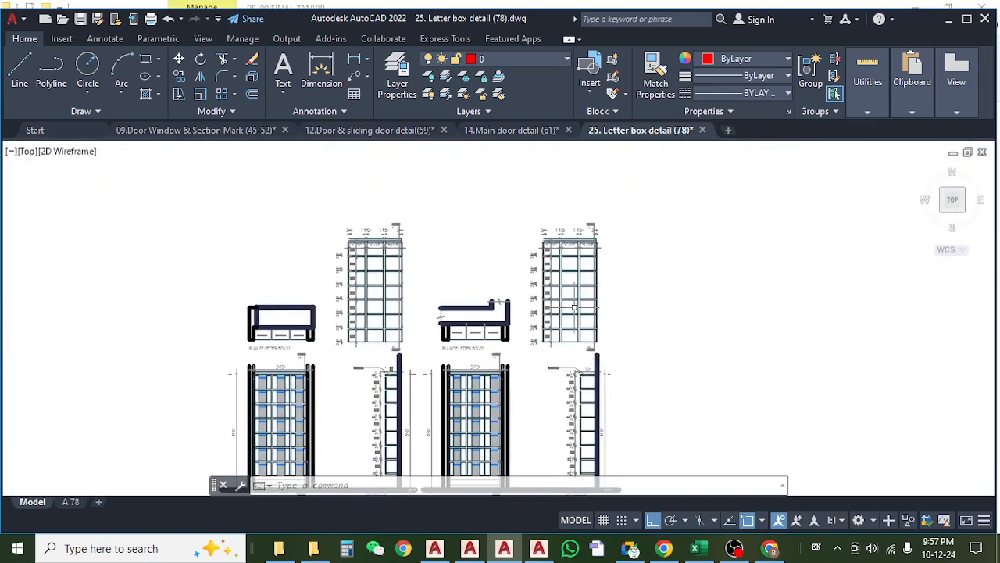
# Check the compartment width and board thickness dimensions in the letter box 02 grid, and the plan of letter box 01.
pyautogui.scroll(5, 583, 248)
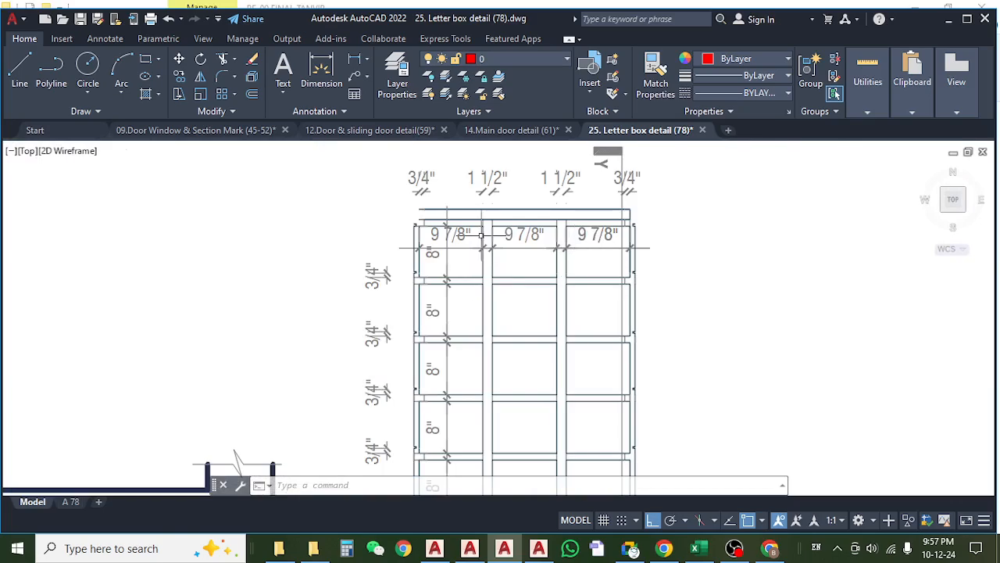
pyautogui.scroll(-5, 483, 235)
pyautogui.scroll(3, 224, 301)
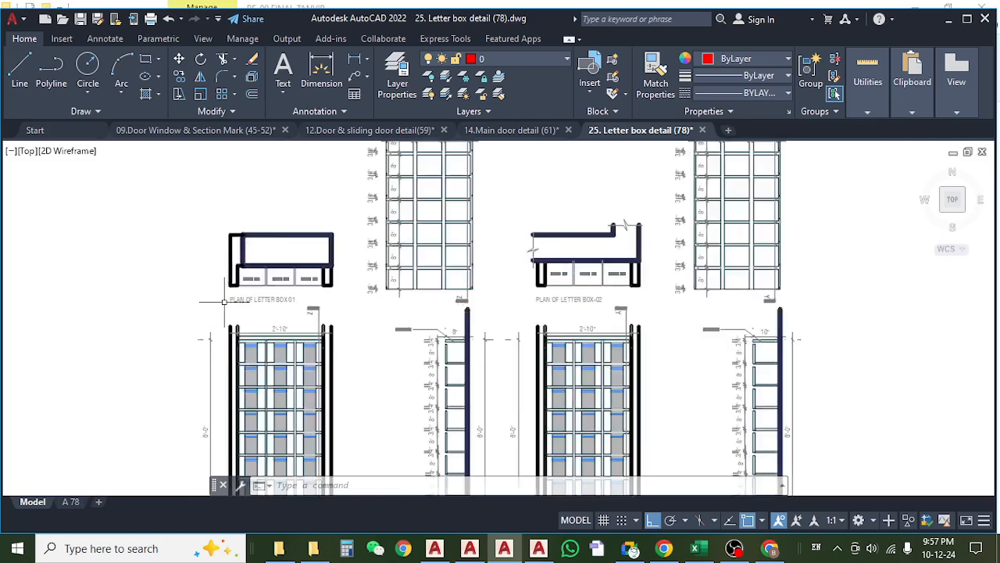
pyautogui.scroll(3, 223, 301)
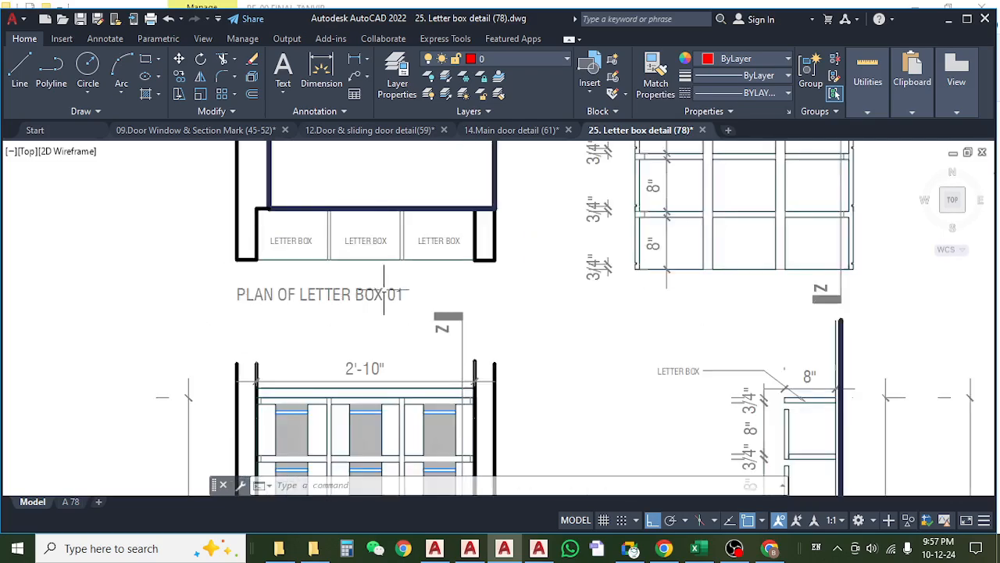
# Switch to the Total Estimate-Khalil Garden workbook in Excel and review the item 8 description and the 3rd to 9th Floor letter box length.
pyautogui.click(697, 548)
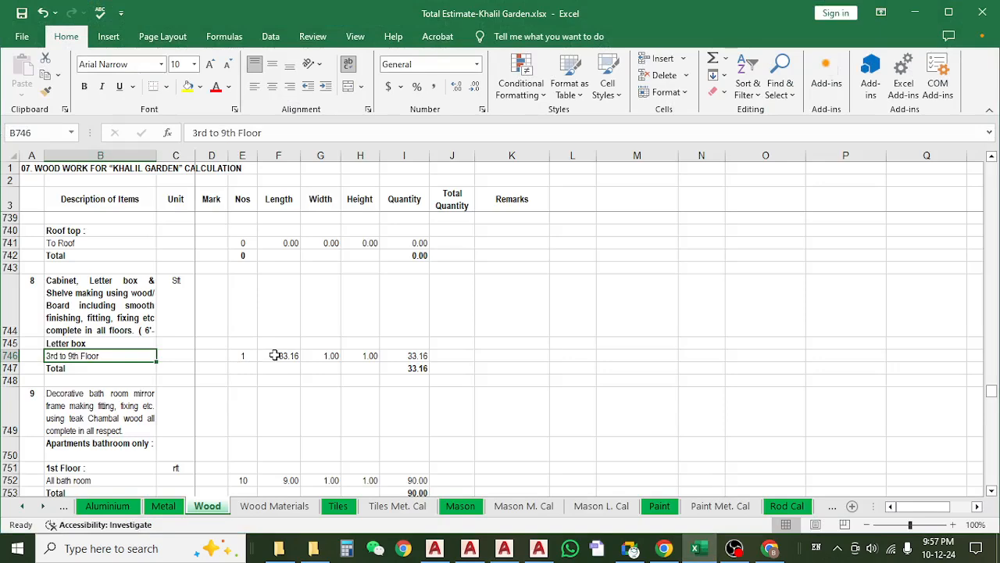
pyautogui.click(278, 356)
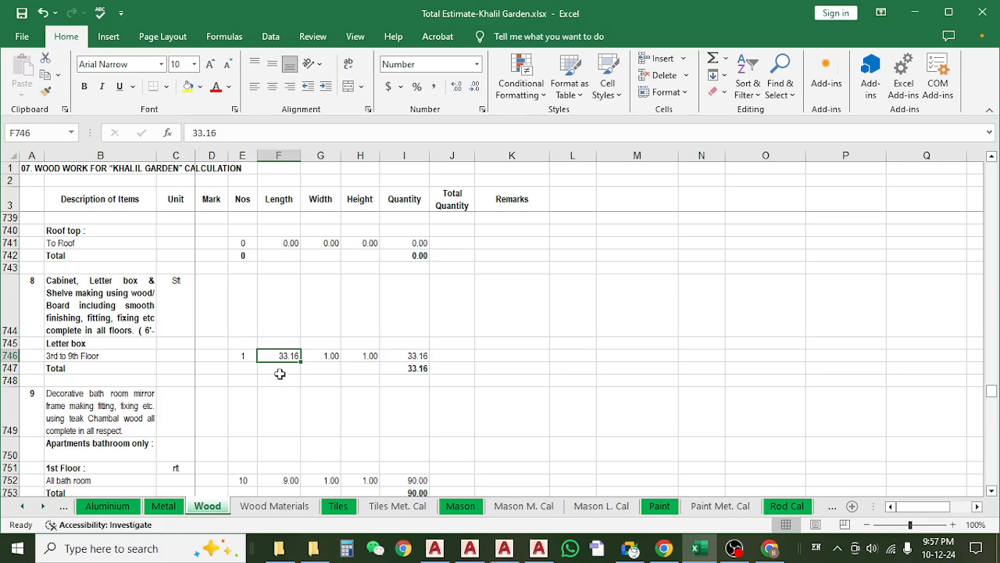
pyautogui.scroll(-2, 280, 374)
pyautogui.scroll(3, 279, 374)
pyautogui.click(119, 354)
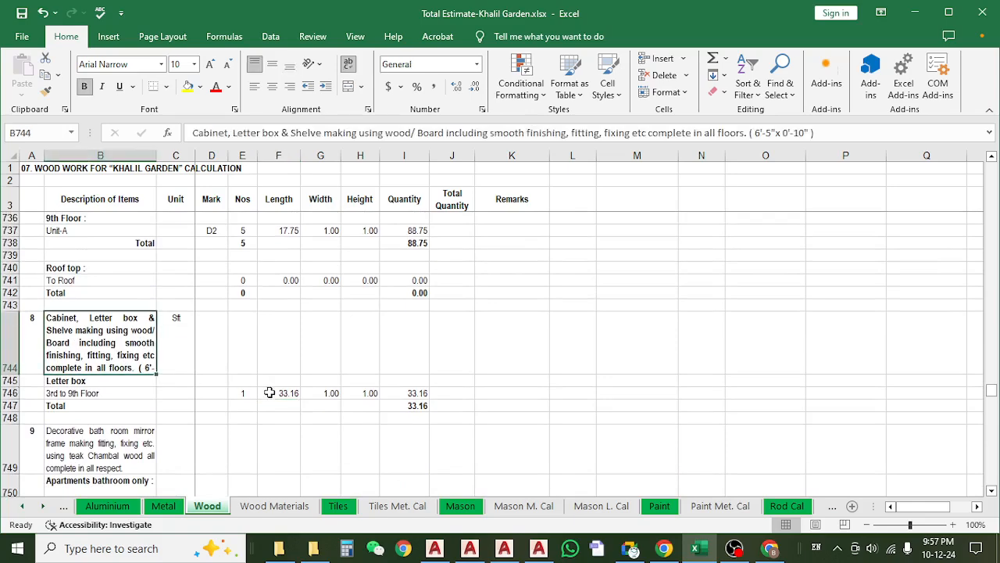
pyautogui.click(270, 393)
# Return to the letter box drawing in AutoCAD and check the overall width and height dimensions of the letter box 01 front elevation.
pyautogui.click(915, 12)
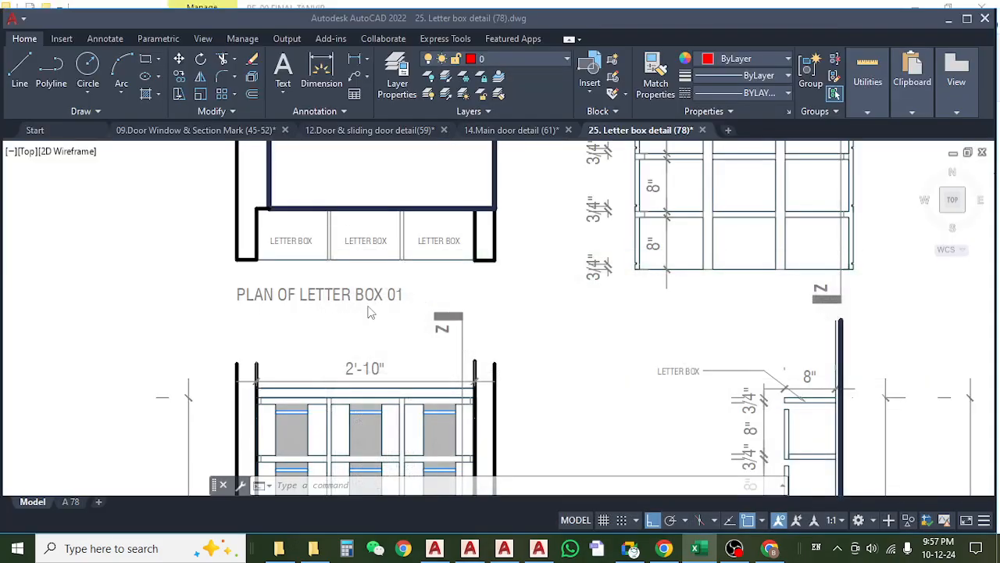
pyautogui.scroll(-2, 333, 312)
pyautogui.scroll(4, 268, 313)
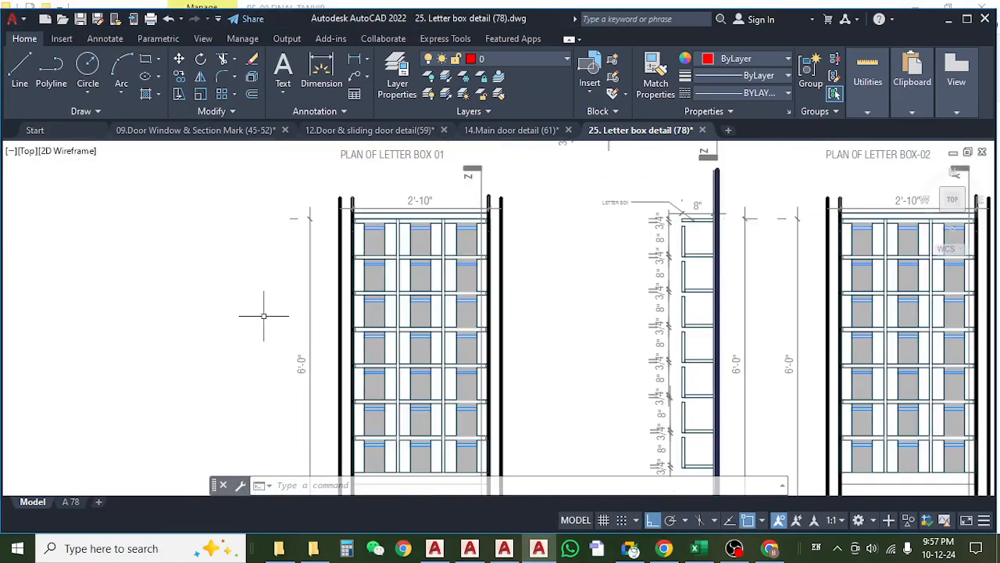
pyautogui.scroll(2, 318, 379)
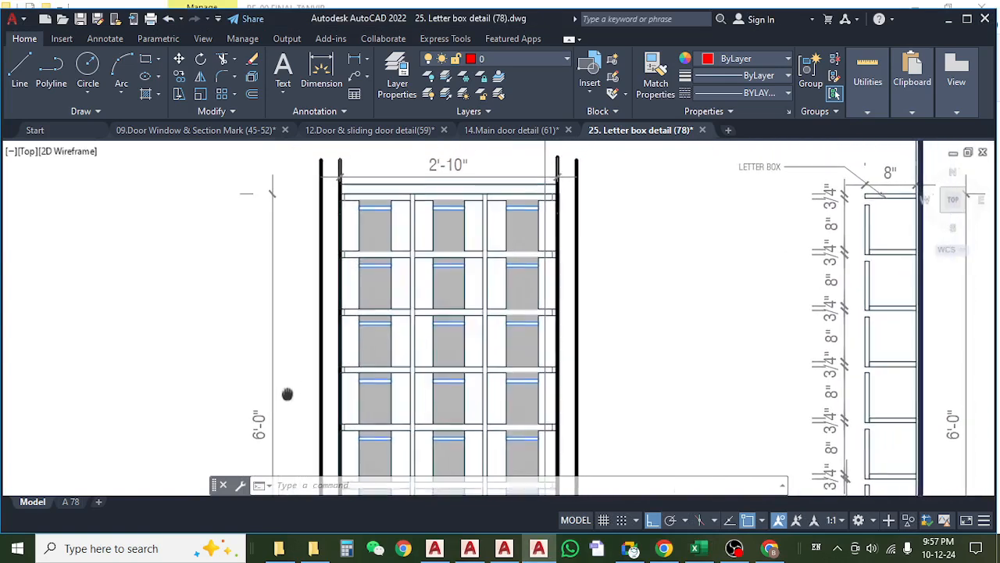
pyautogui.scroll(-2, 309, 315)
pyautogui.scroll(2, 394, 213)
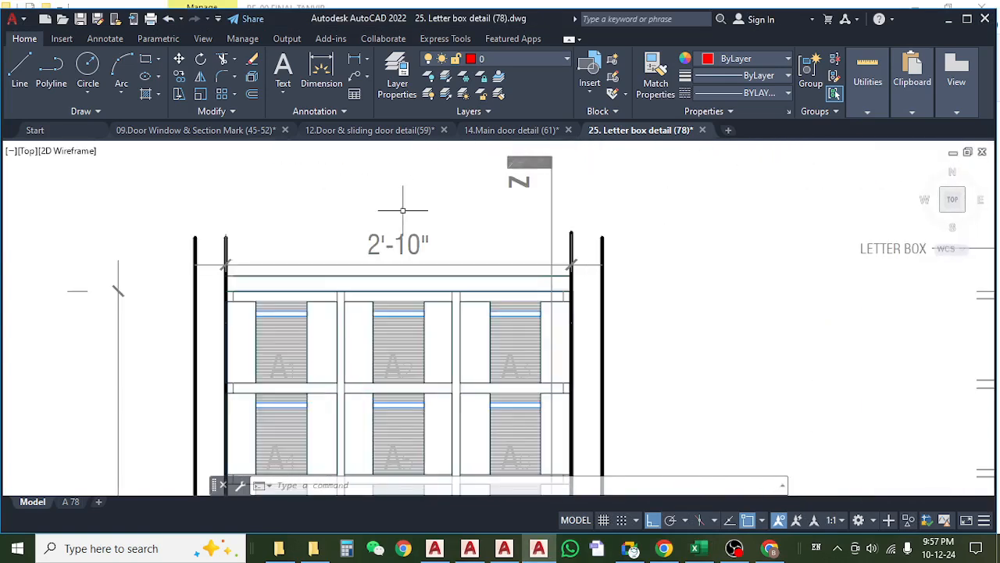
pyautogui.scroll(-3, 402, 224)
pyautogui.scroll(1, 349, 344)
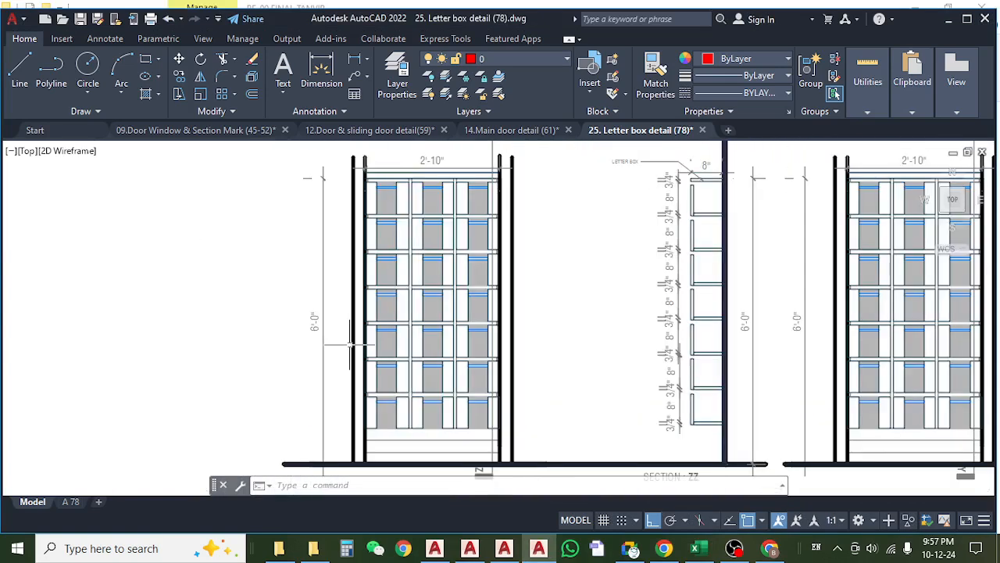
# Examine the lowest compartments of the letter box 02 elevation and the shelf spacing in sections ZZ and YY.
pyautogui.moveTo(645, 324); pyautogui.dragTo(478, 333)
pyautogui.moveTo(422, 375)
pyautogui.mouseDown()
pyautogui.moveTo(324, 353)
pyautogui.moveTo(250, 357)
pyautogui.mouseUp()
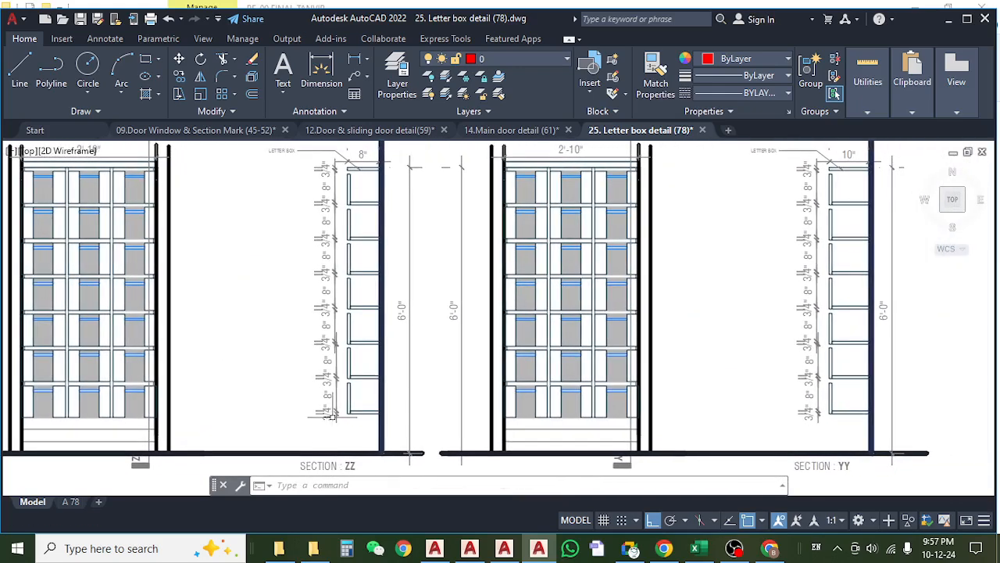
pyautogui.scroll(4, 602, 422)
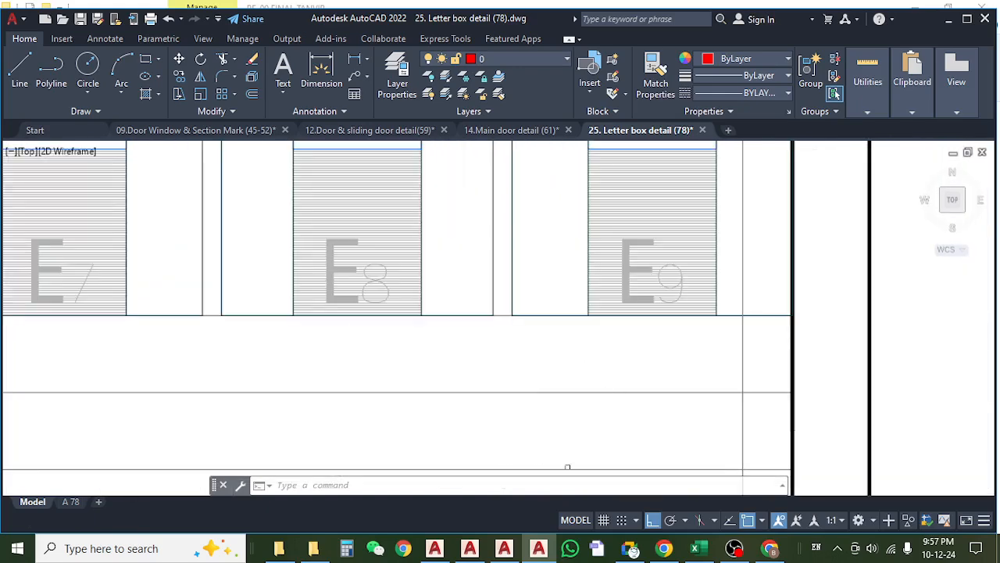
pyautogui.scroll(-4, 579, 359)
pyautogui.scroll(-2, 547, 367)
pyautogui.scroll(4, 625, 379)
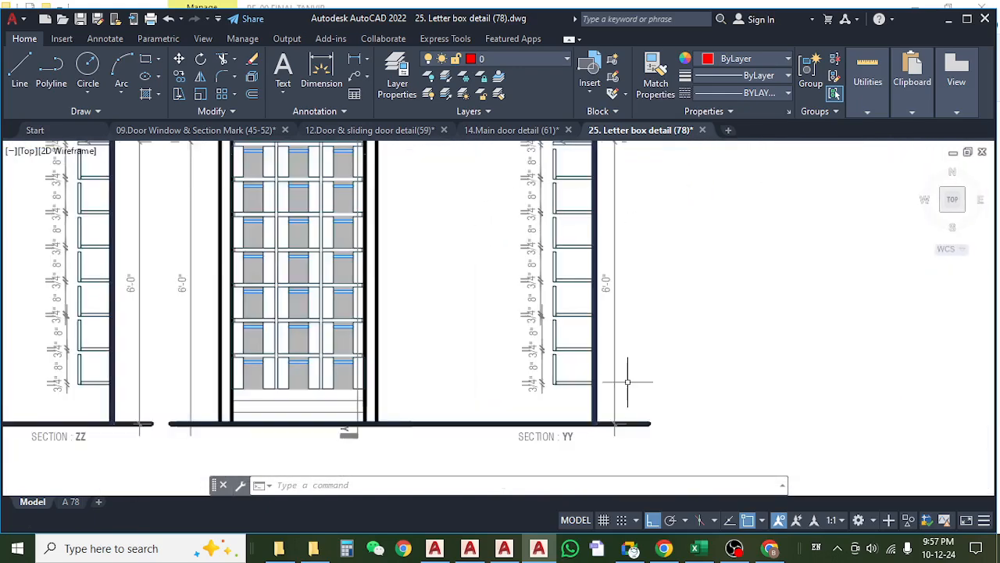
pyautogui.scroll(-3, 616, 383)
pyautogui.scroll(2, 312, 371)
pyautogui.moveTo(310, 365); pyautogui.dragTo(390, 362)
pyautogui.moveTo(407, 307); pyautogui.dragTo(403, 350)
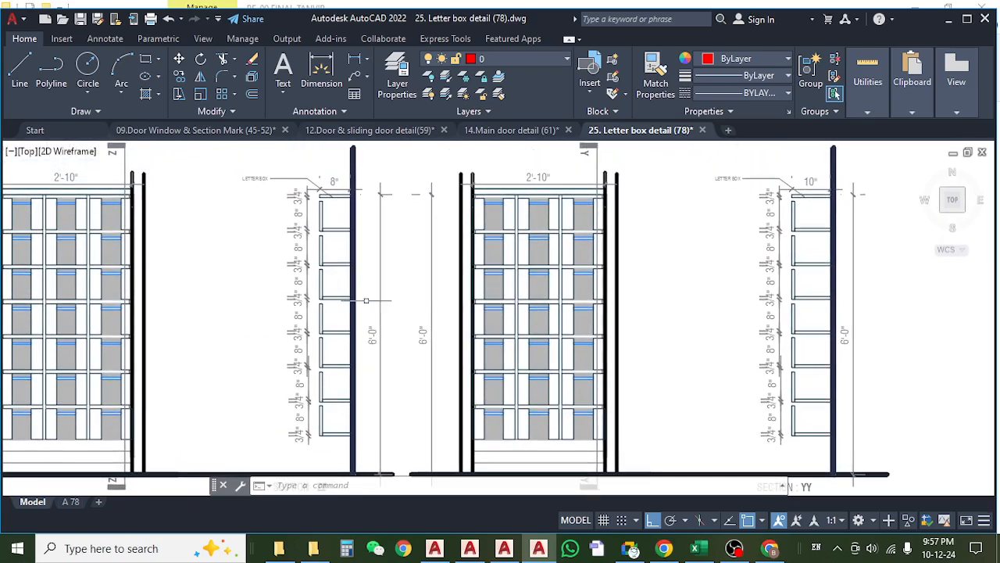
# Check the letter box 01 elevation's width and height against the depth dimension in section ZZ.
pyautogui.scroll(4, 325, 328)
pyautogui.scroll(-5, 313, 320)
pyautogui.scroll(2, 68, 250)
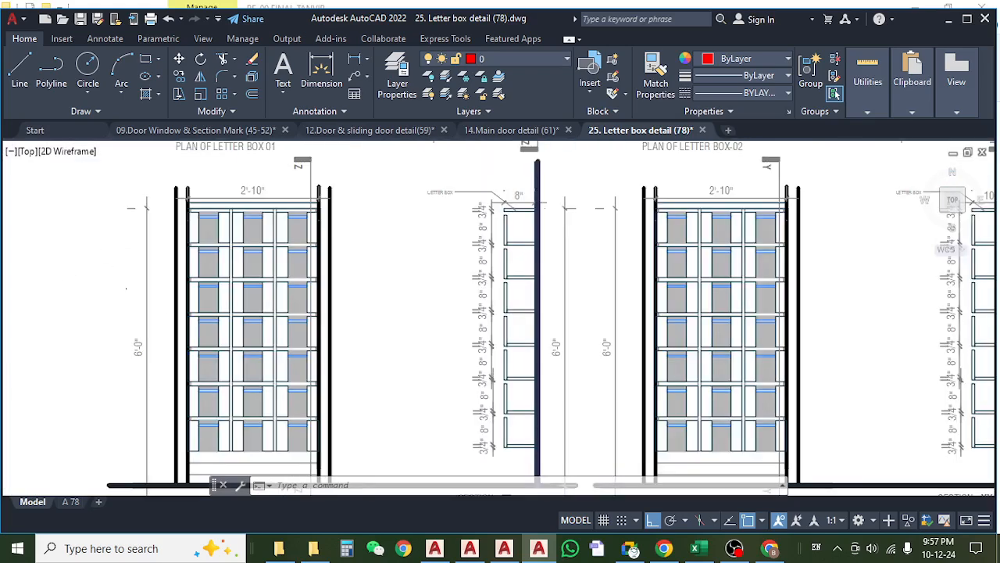
pyautogui.moveTo(214, 397); pyautogui.dragTo(220, 351)
pyautogui.moveTo(416, 327); pyautogui.dragTo(375, 398)
pyautogui.scroll(6, 494, 222)
pyautogui.scroll(-5, 494, 222)
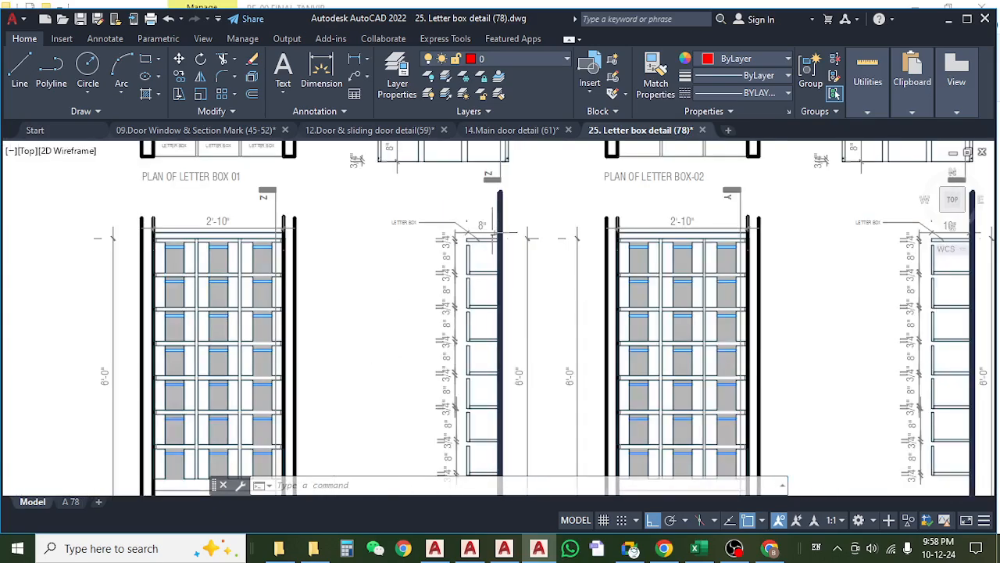
pyautogui.scroll(2, 494, 222)
pyautogui.scroll(-2, 494, 222)
pyautogui.moveTo(142, 295)
pyautogui.mouseDown()
pyautogui.moveTo(171, 302)
pyautogui.moveTo(205, 236)
pyautogui.moveTo(198, 319)
pyautogui.mouseUp()
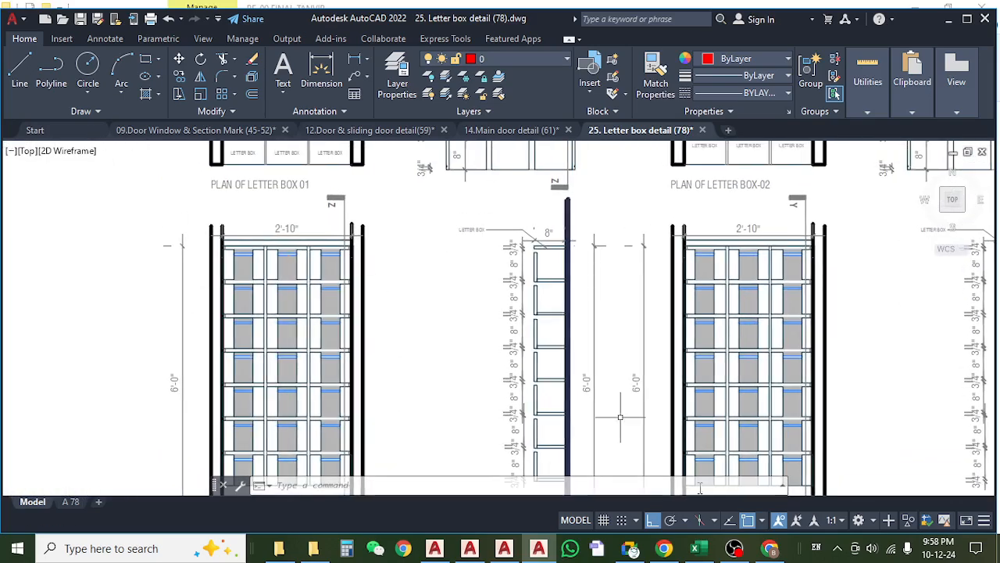
# In the Excel Wood sheet, divide the 3rd to 9th Floor letter box length by 2.83 in Remarks cell K746 using =F746/2.83.
pyautogui.click(695, 548)
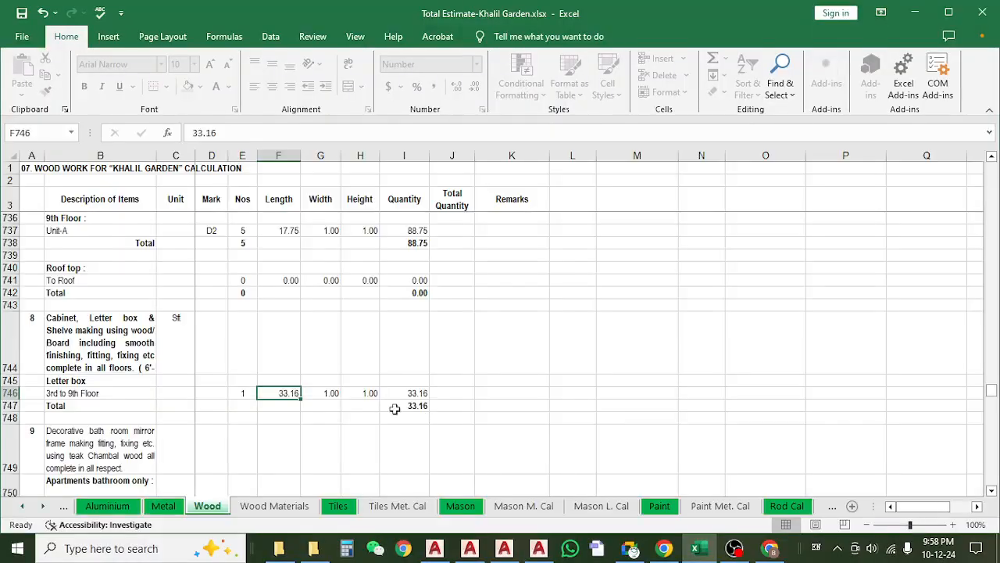
pyautogui.click(490, 389)
pyautogui.write('=')
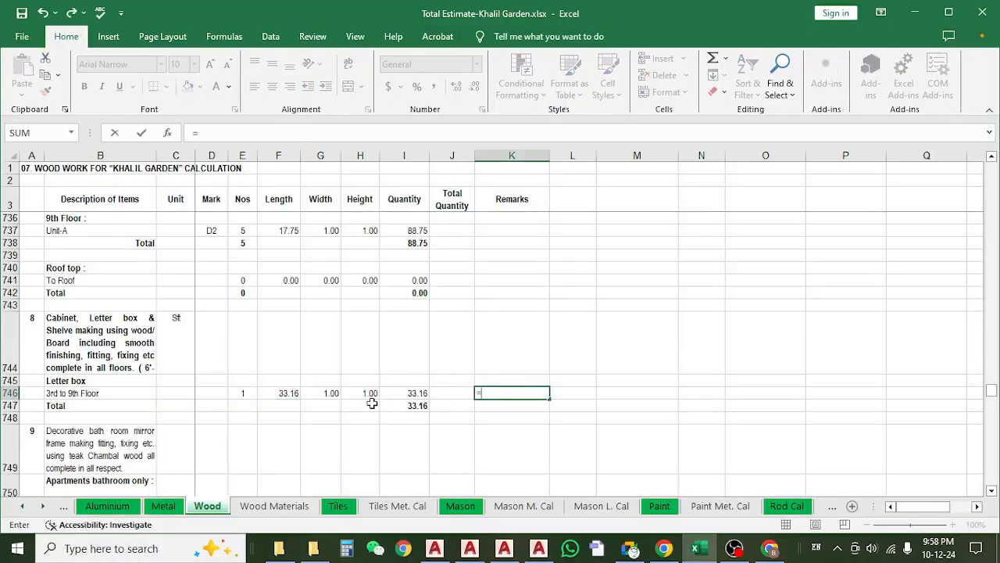
pyautogui.click(287, 397)
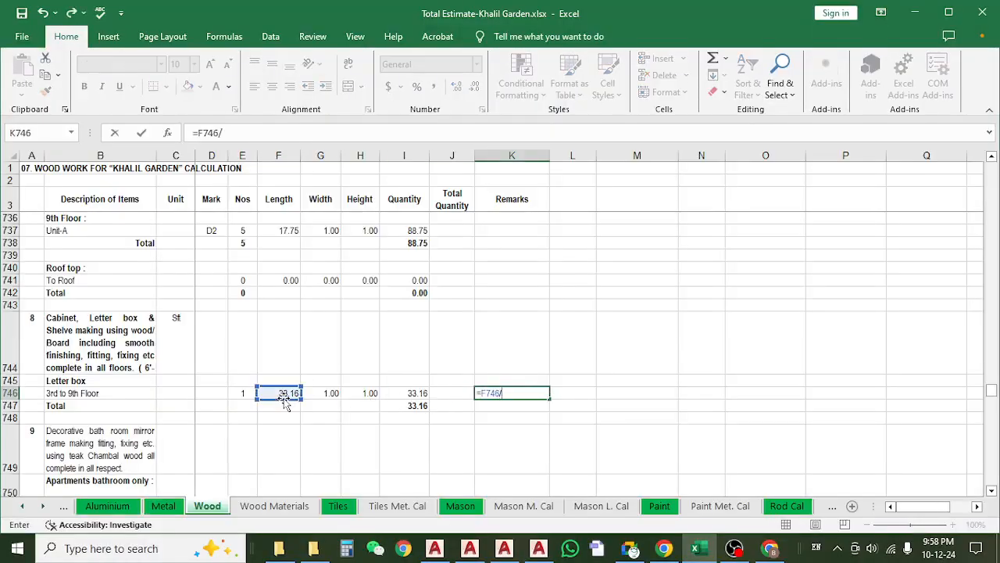
pyautogui.press('Return')
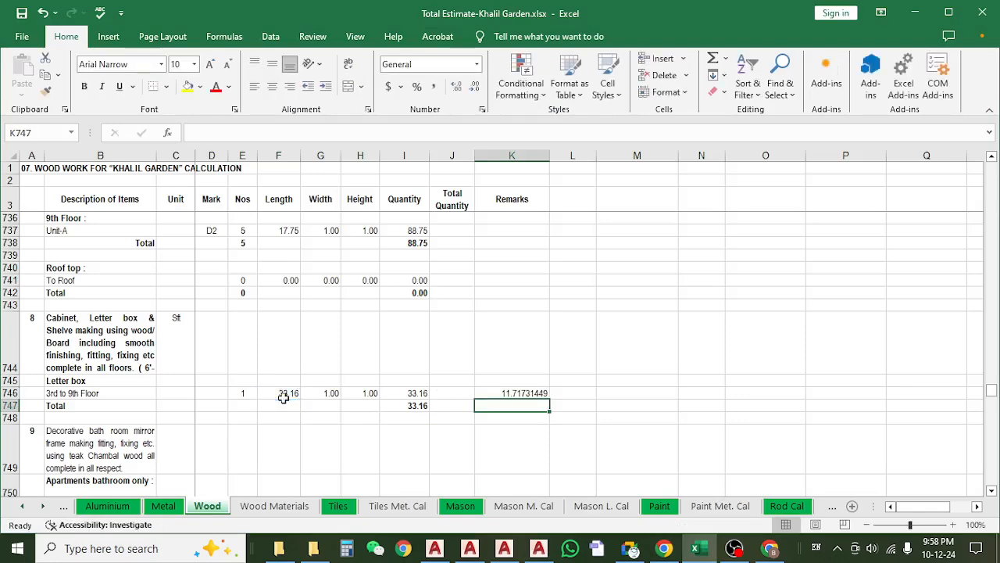
pyautogui.click(500, 393)
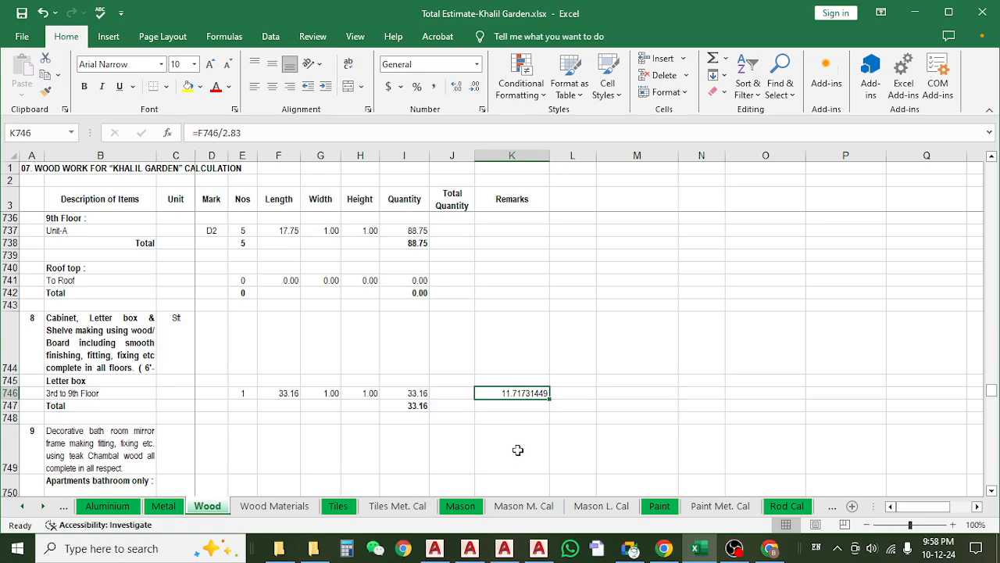
# Return to the letter box drawing in AutoCAD and examine the plans of letter box 01 and letter box 02.
pyautogui.click(914, 13)
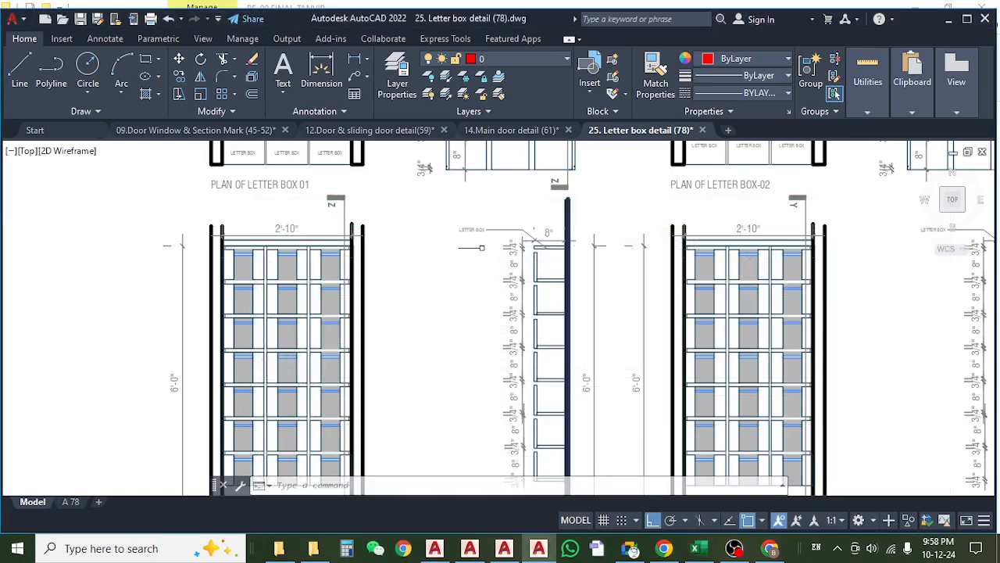
pyautogui.moveTo(481, 248); pyautogui.dragTo(470, 210)
pyautogui.moveTo(609, 305)
pyautogui.mouseDown()
pyautogui.moveTo(546, 342)
pyautogui.moveTo(521, 437)
pyautogui.mouseUp()
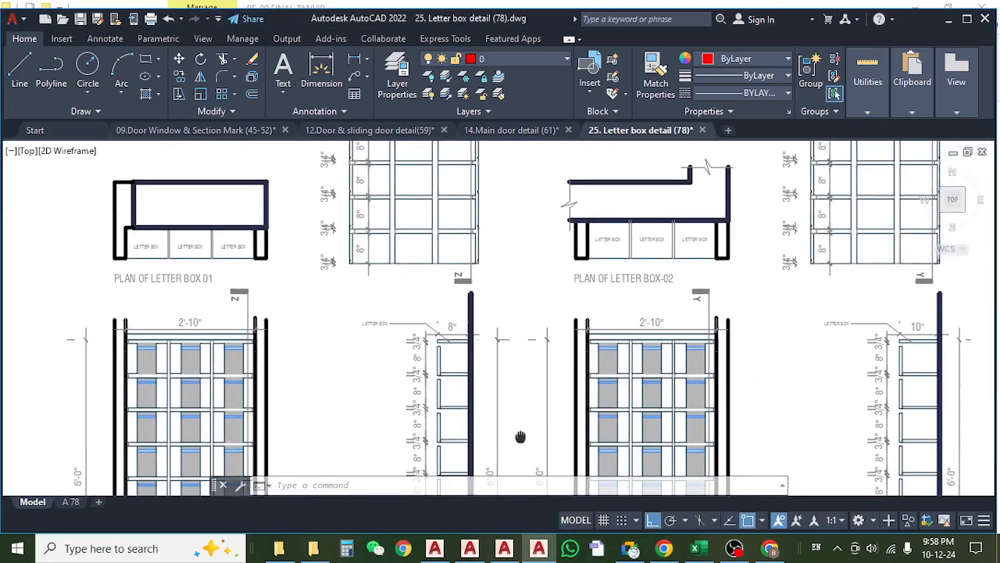
pyautogui.moveTo(431, 260)
pyautogui.mouseDown()
pyautogui.moveTo(414, 382)
pyautogui.moveTo(393, 300)
pyautogui.mouseUp()
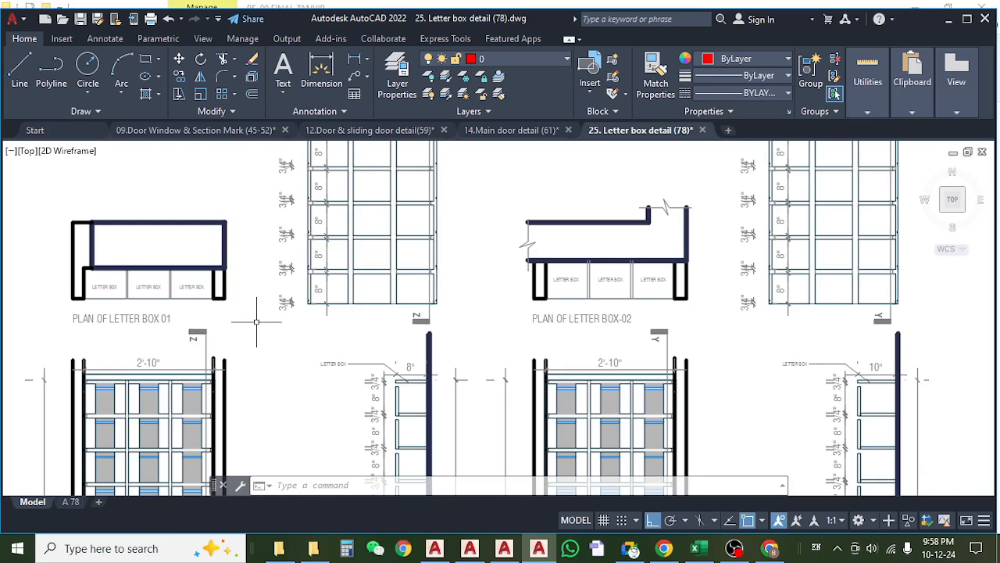
pyautogui.moveTo(314, 295); pyautogui.dragTo(296, 325)
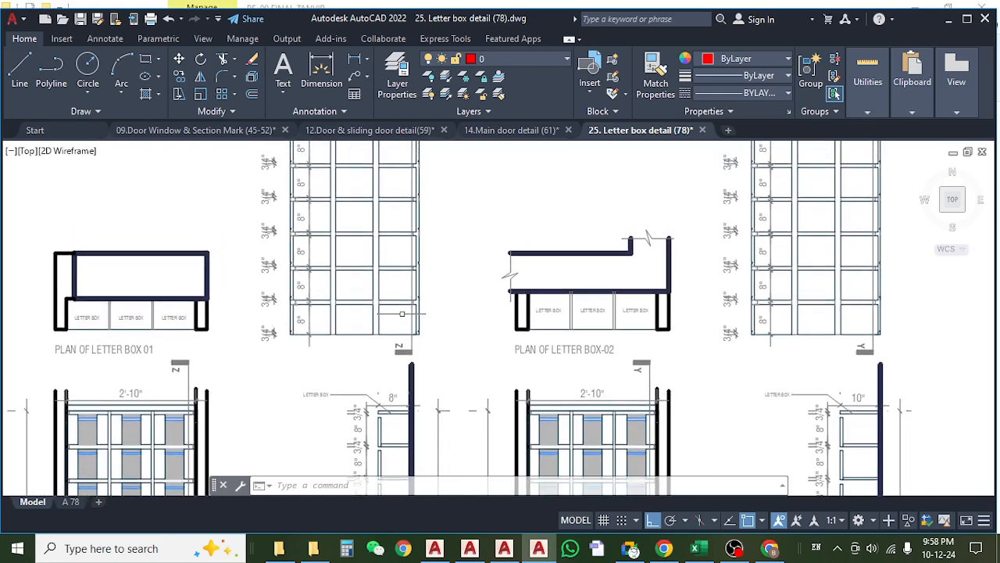
pyautogui.moveTo(401, 313); pyautogui.dragTo(380, 323)
pyautogui.scroll(-2, 380, 323)
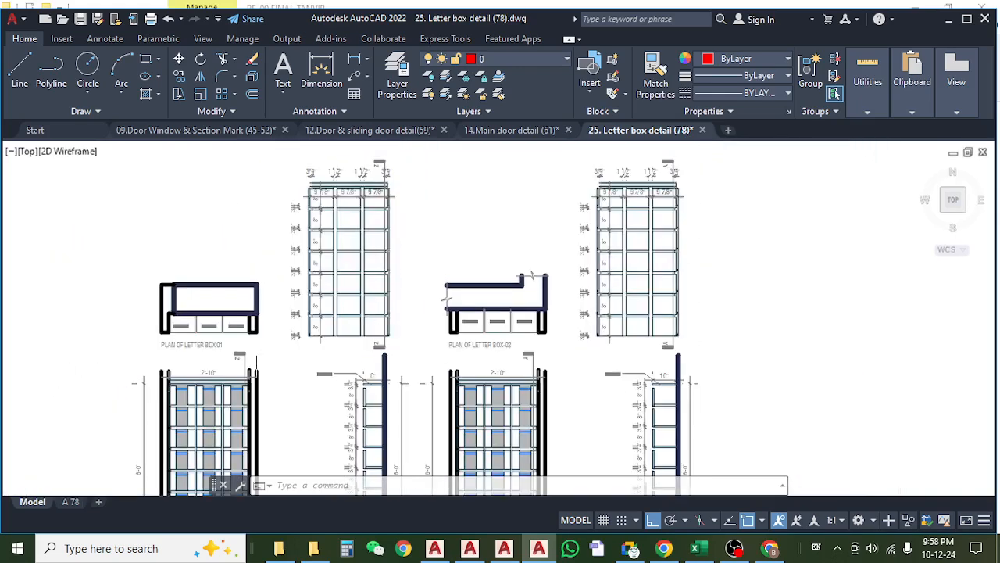
pyautogui.scroll(5, 183, 334)
pyautogui.scroll(-5, 183, 334)
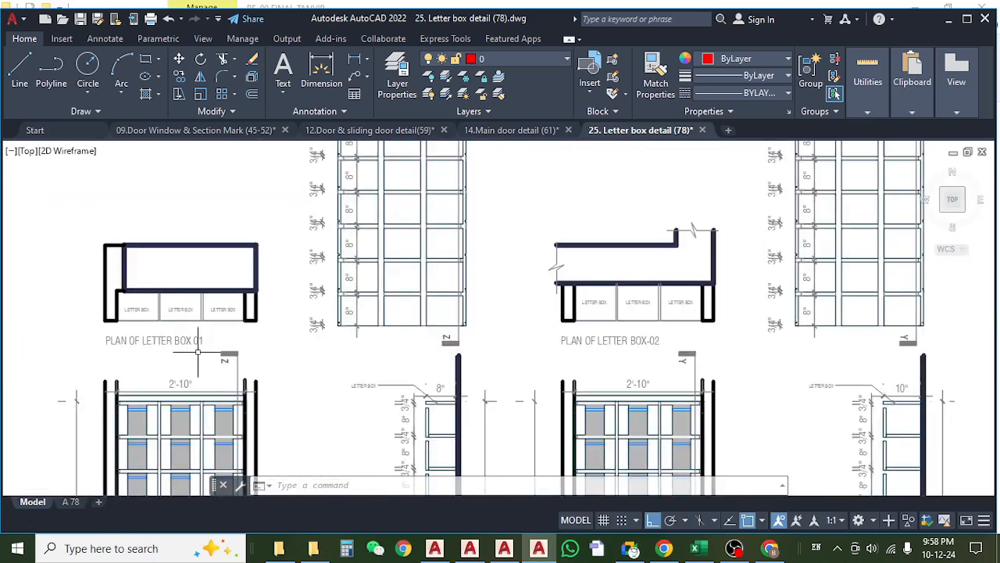
pyautogui.moveTo(310, 346); pyautogui.dragTo(273, 287)
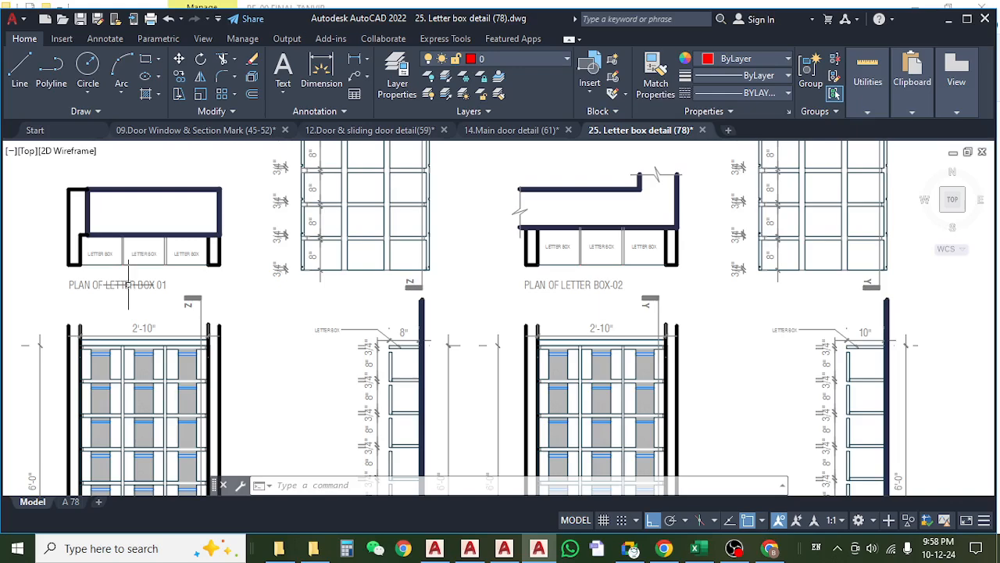
pyautogui.moveTo(572, 287); pyautogui.dragTo(533, 304)
pyautogui.scroll(5, 333, 296)
pyautogui.scroll(-7, 351, 291)
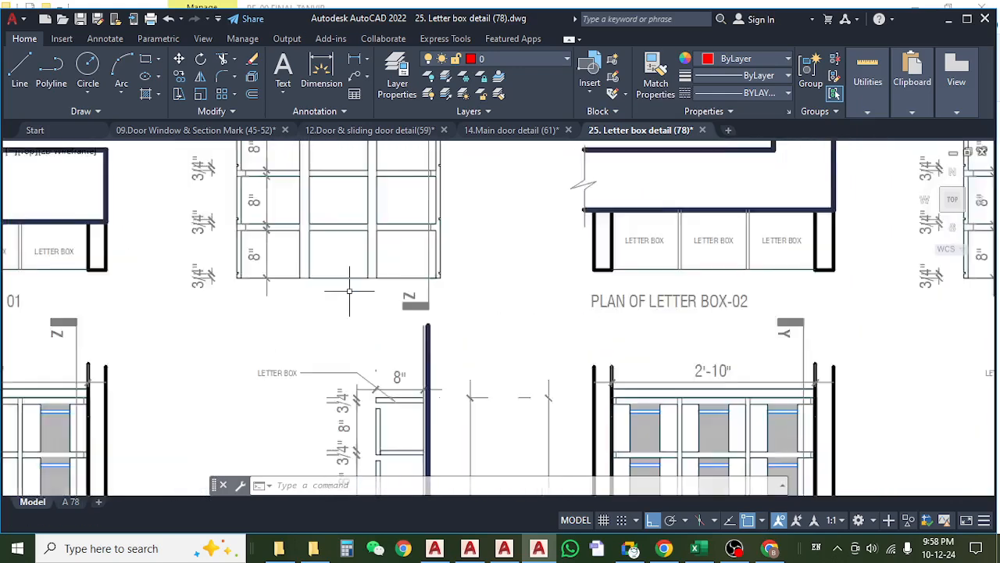
# Compare the front elevations of letter box 01 and 02 with the depth and height dimensions in sections ZZ and YY.
pyautogui.moveTo(232, 308); pyautogui.dragTo(97, 327)
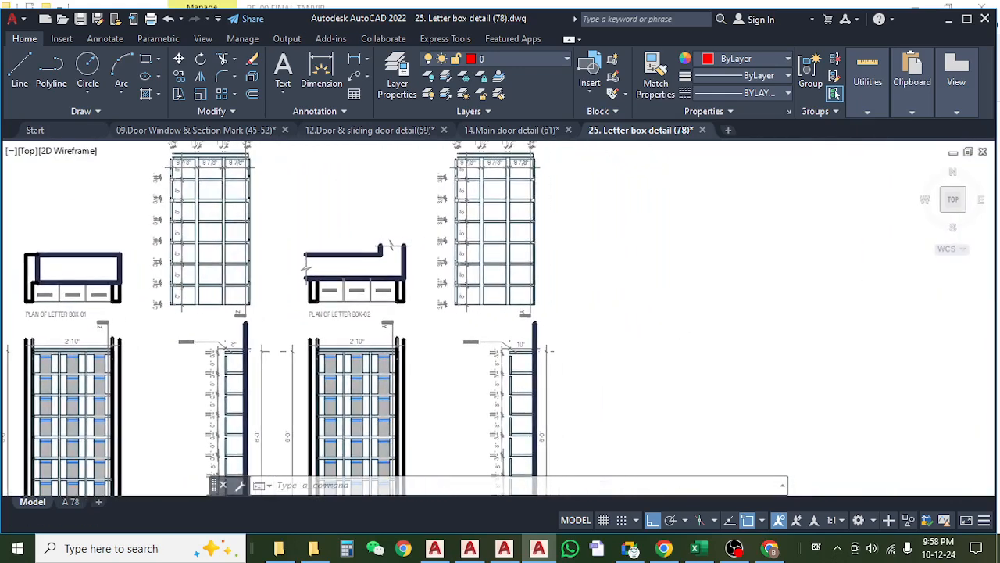
pyautogui.moveTo(497, 295)
pyautogui.mouseDown()
pyautogui.moveTo(490, 321)
pyautogui.moveTo(492, 224)
pyautogui.mouseUp()
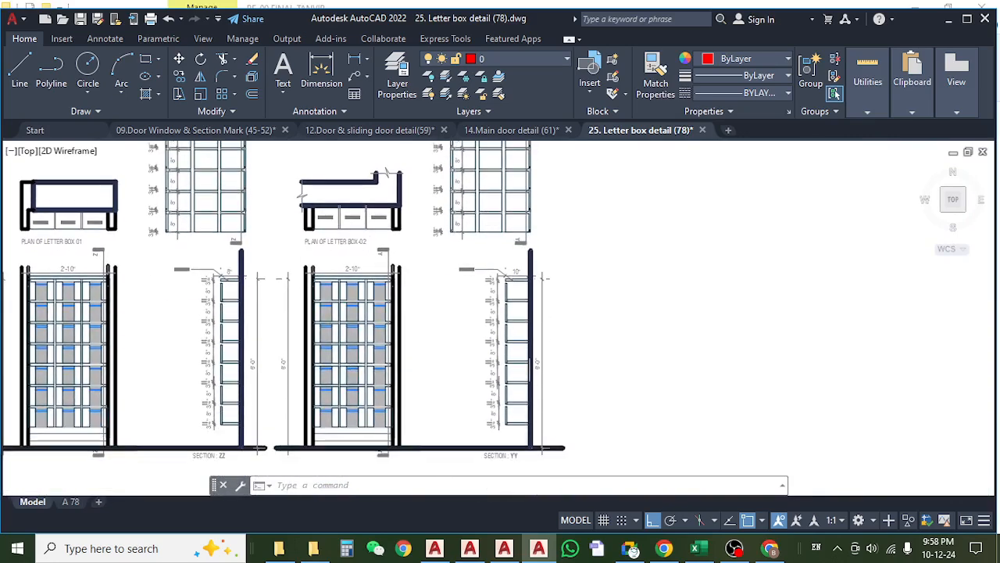
pyautogui.scroll(6, 530, 369)
pyautogui.scroll(-5, 573, 335)
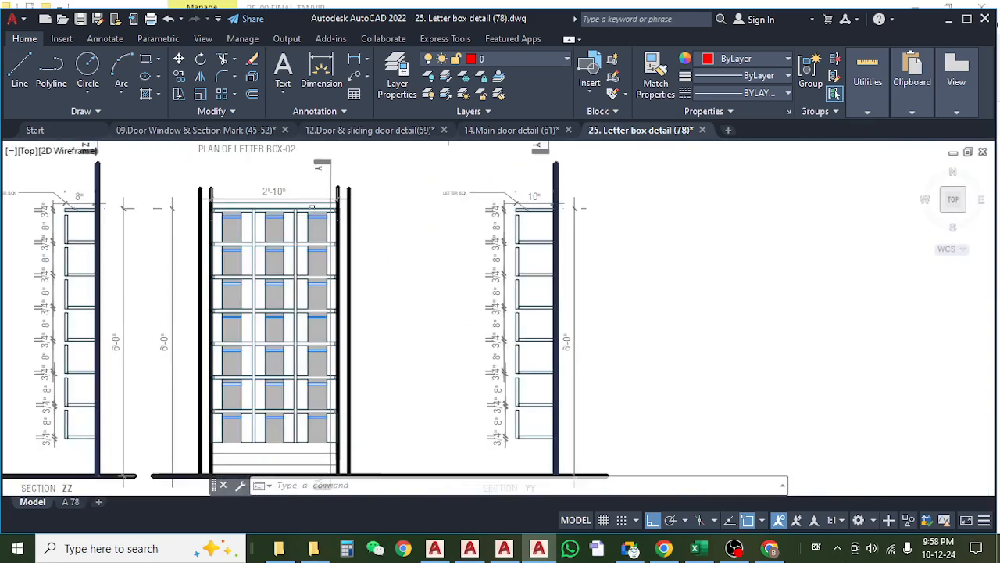
pyautogui.scroll(2, 278, 194)
pyautogui.scroll(-6, 443, 257)
pyautogui.scroll(6, 218, 240)
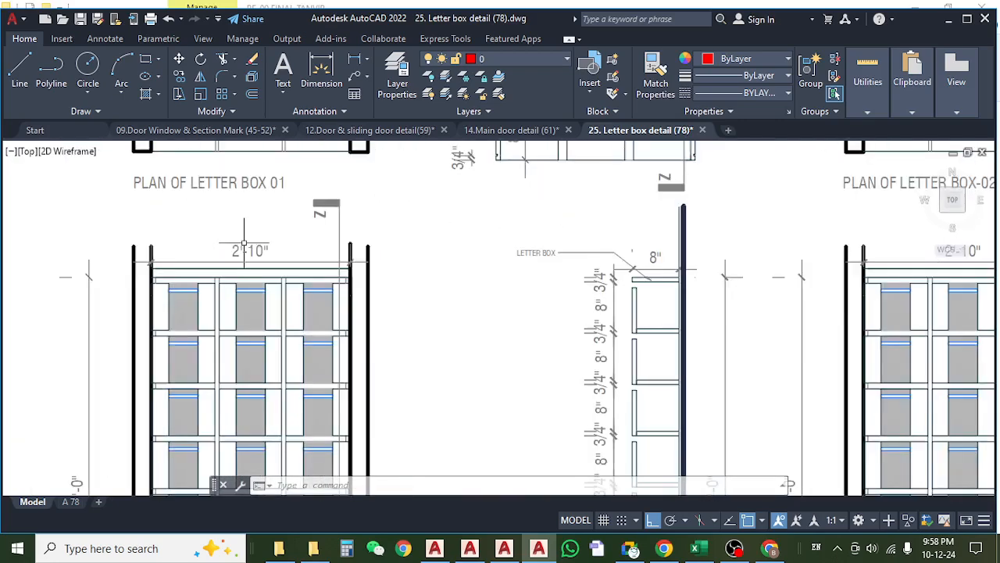
pyautogui.scroll(2, 245, 243)
pyautogui.scroll(-4, 243, 247)
pyautogui.moveTo(628, 257); pyautogui.dragTo(313, 295)
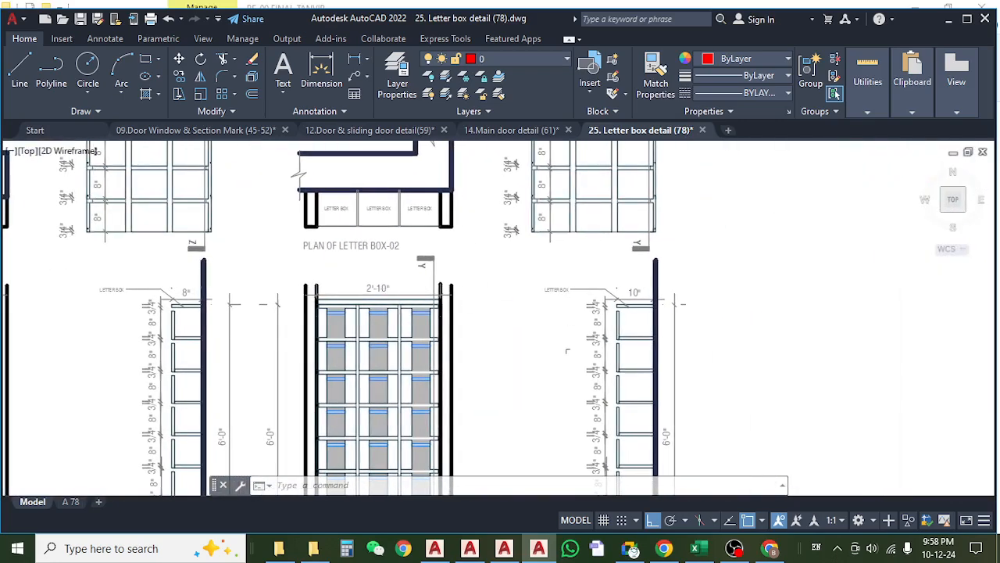
pyautogui.moveTo(568, 351); pyautogui.dragTo(549, 246)
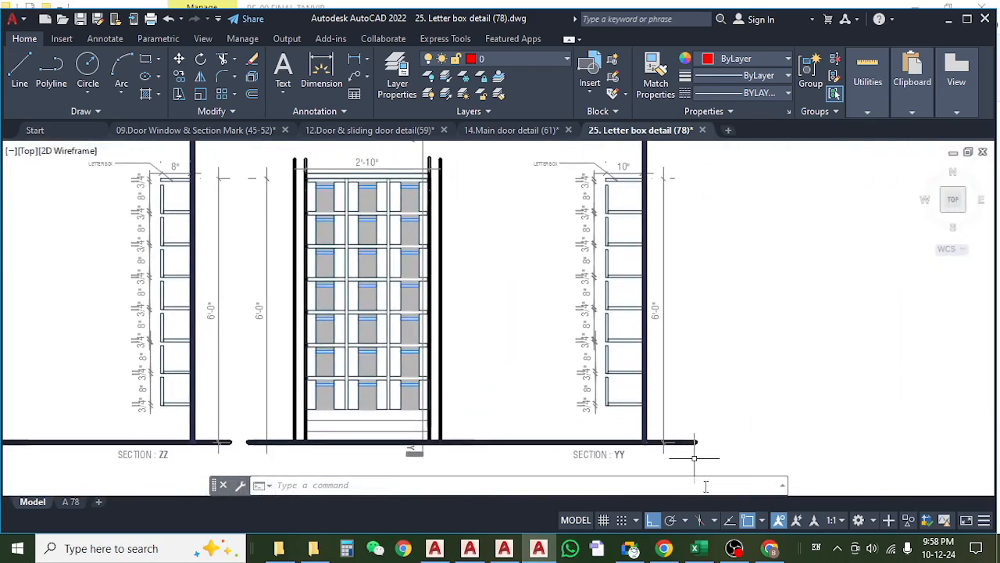
# In the Excel Wood sheet, divide the Remarks result by two in cell L746 using =K746/2.
pyautogui.click(695, 548)
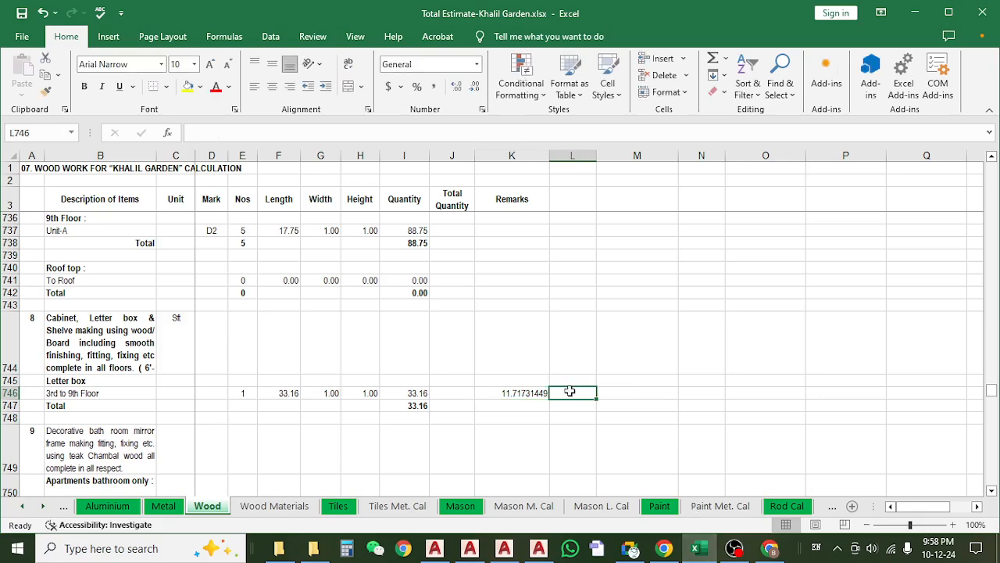
pyautogui.write('=')
pyautogui.click(532, 393)
pyautogui.write('/2')
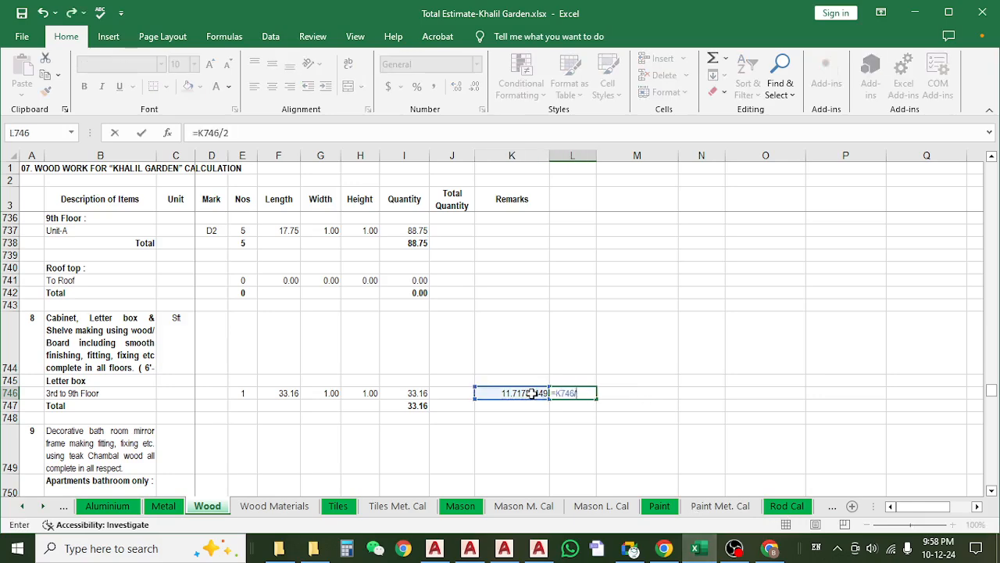
pyautogui.press('Return')
pyautogui.click(561, 394)
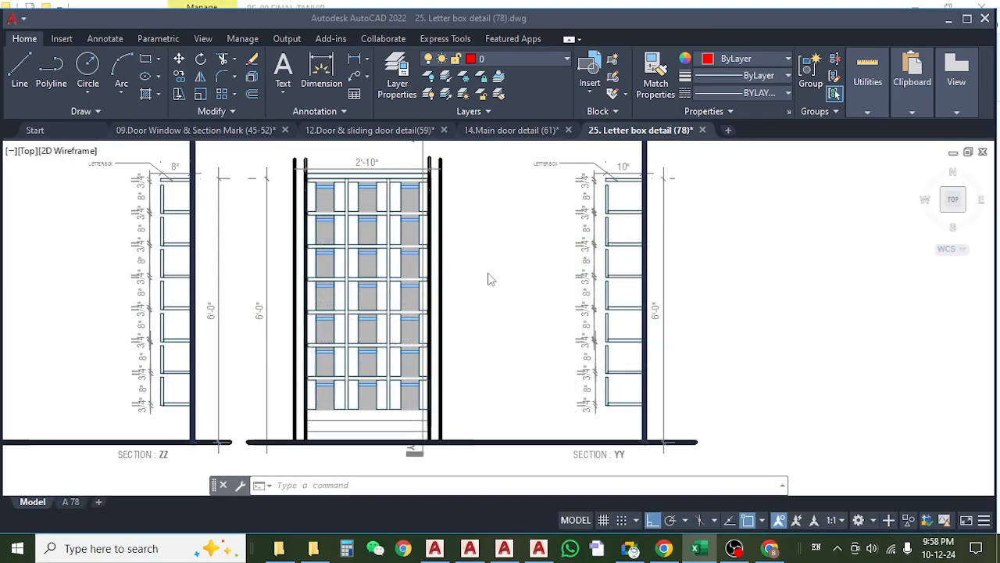
# In the AutoCAD letter box drawing, measure the gap from the lowest shelf to the floor line in section ZZ using a linear dimension.
pyautogui.click(915, 12)
pyautogui.scroll(-3, 409, 294)
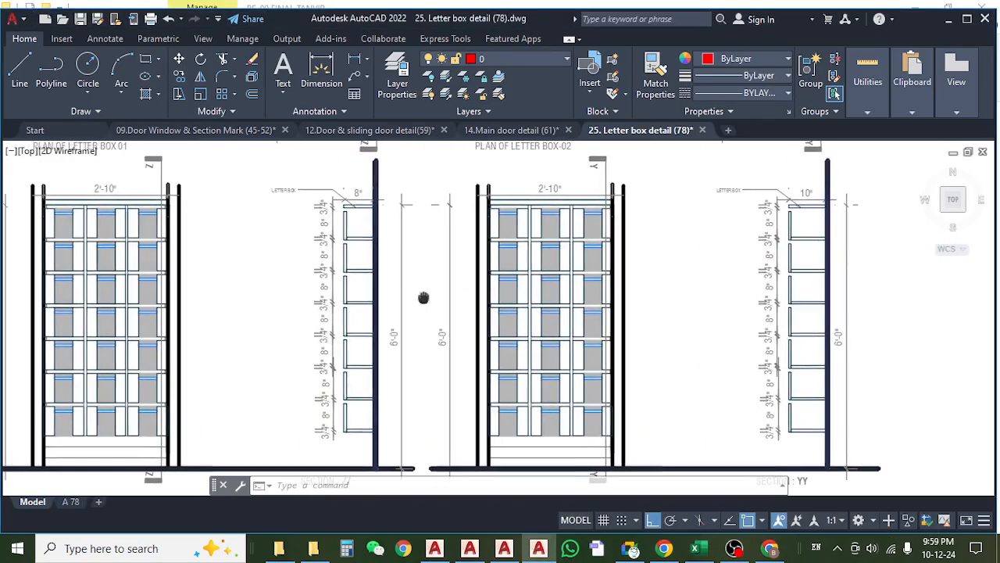
pyautogui.scroll(3, 363, 293)
pyautogui.scroll(4, 415, 248)
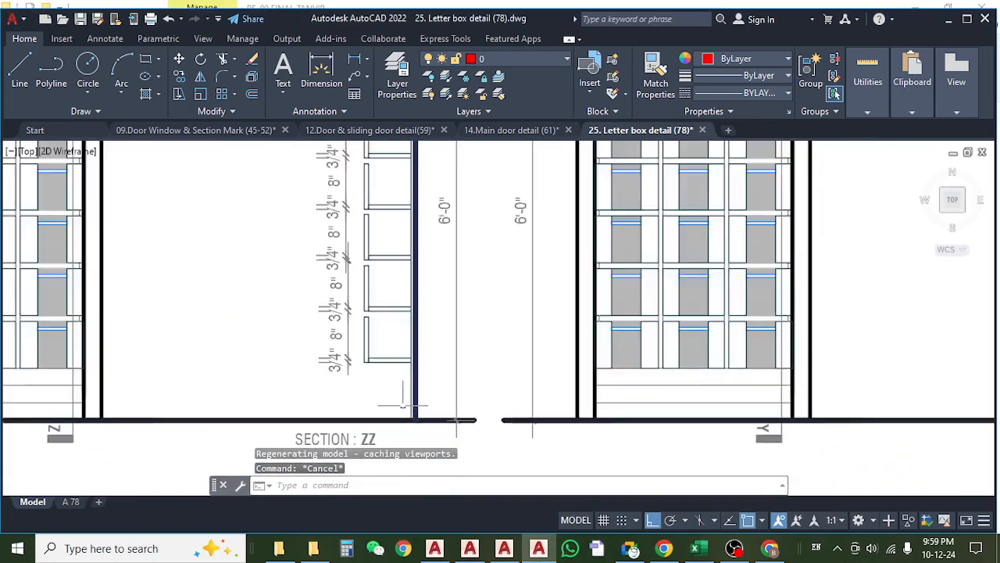
pyautogui.click(357, 64)
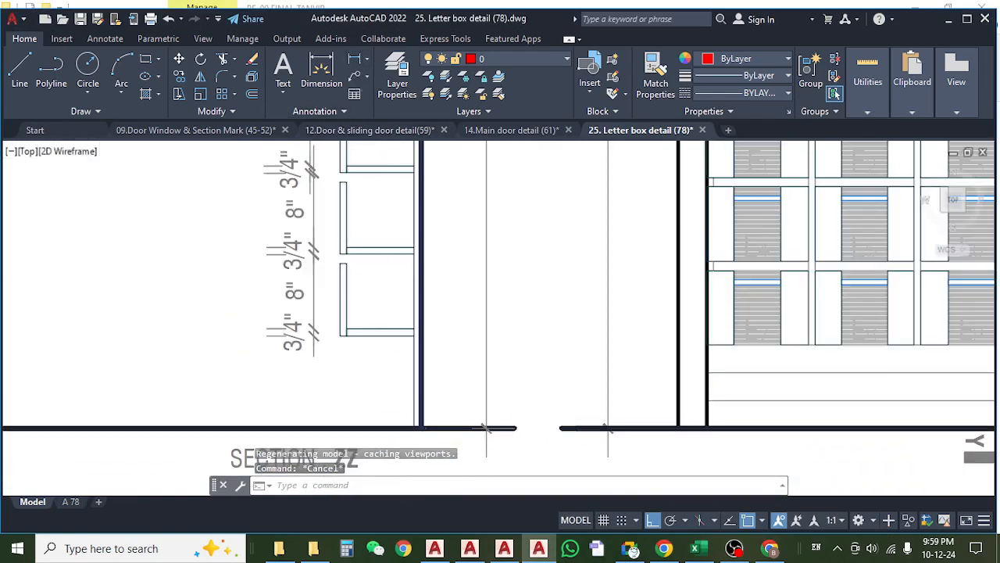
pyautogui.click(386, 334)
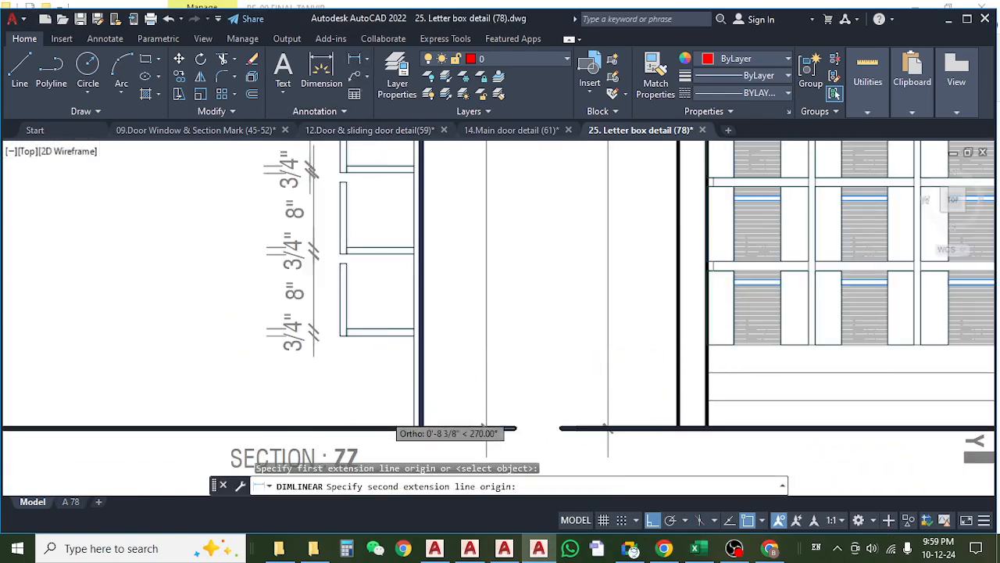
pyautogui.click(381, 428)
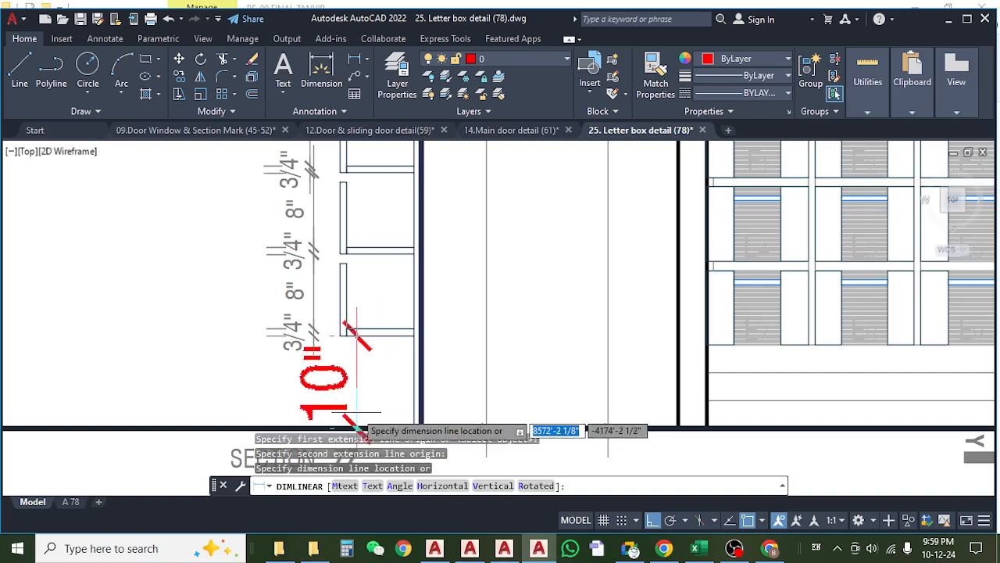
pyautogui.scroll(-5, 389, 408)
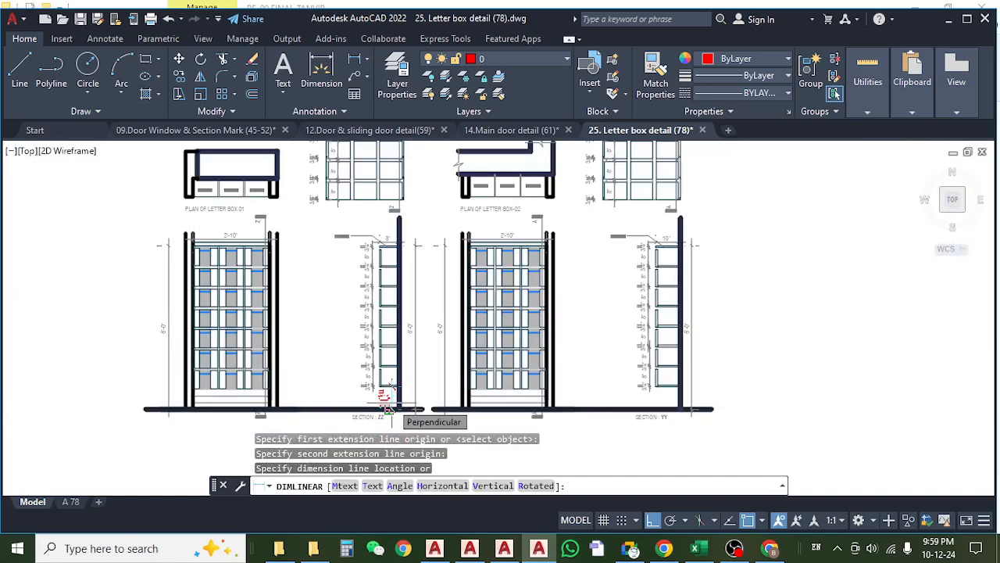
pyautogui.scroll(4, 389, 406)
pyautogui.scroll(-4, 395, 403)
pyautogui.press('Escape')
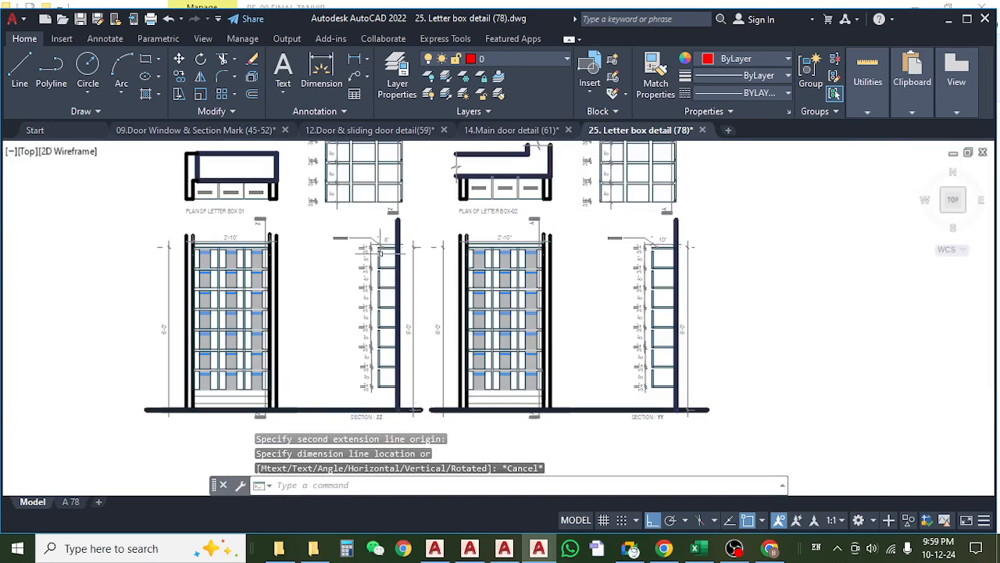
pyautogui.scroll(5, 388, 248)
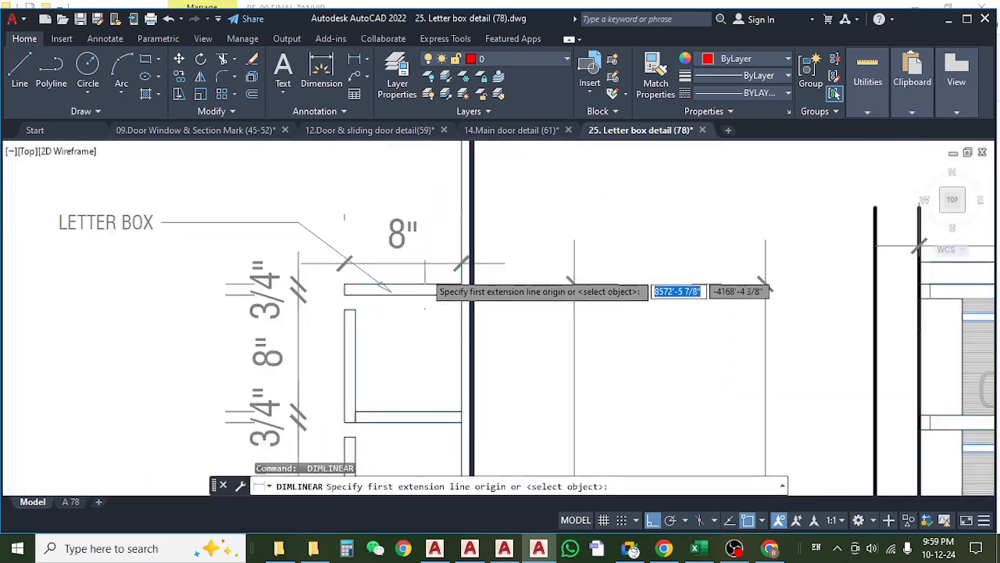
pyautogui.scroll(-4, 422, 270)
pyautogui.press('Escape')
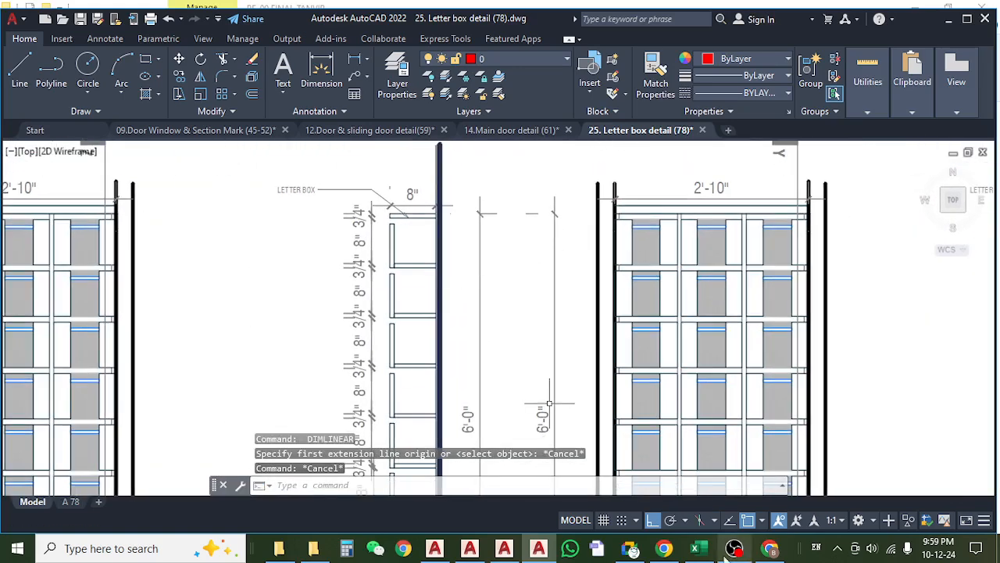
# Switch to the Excel Wood sheet and clear the check calculations in cells L746 and K746.
pyautogui.click(695, 548)
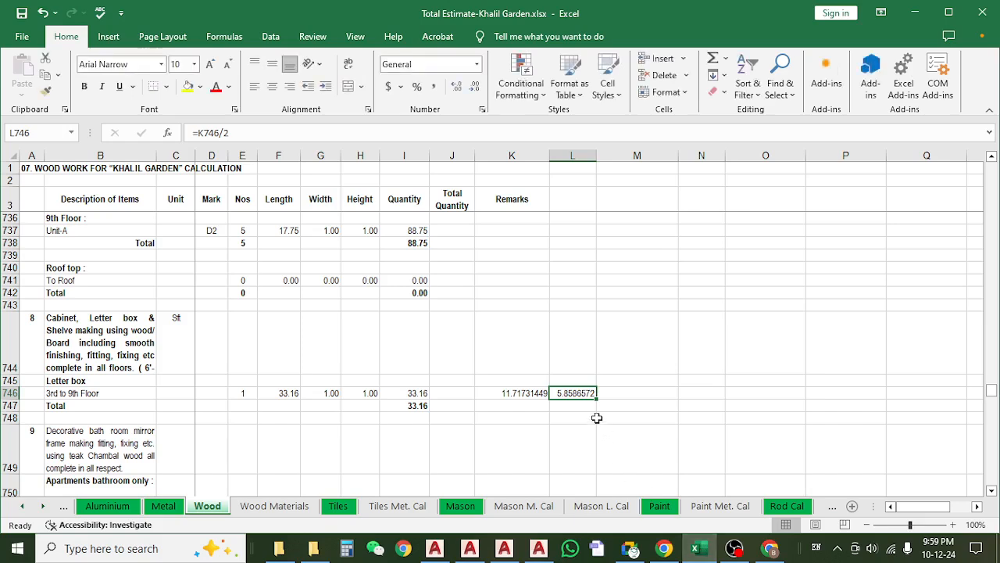
pyautogui.press('Delete')
pyautogui.click(496, 392)
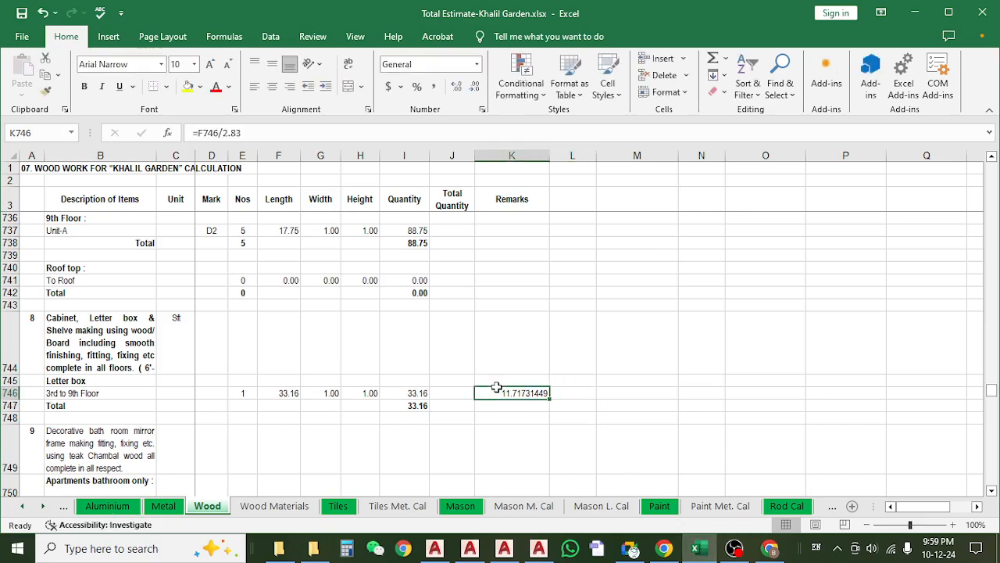
pyautogui.press('Delete')
pyautogui.click(287, 393)
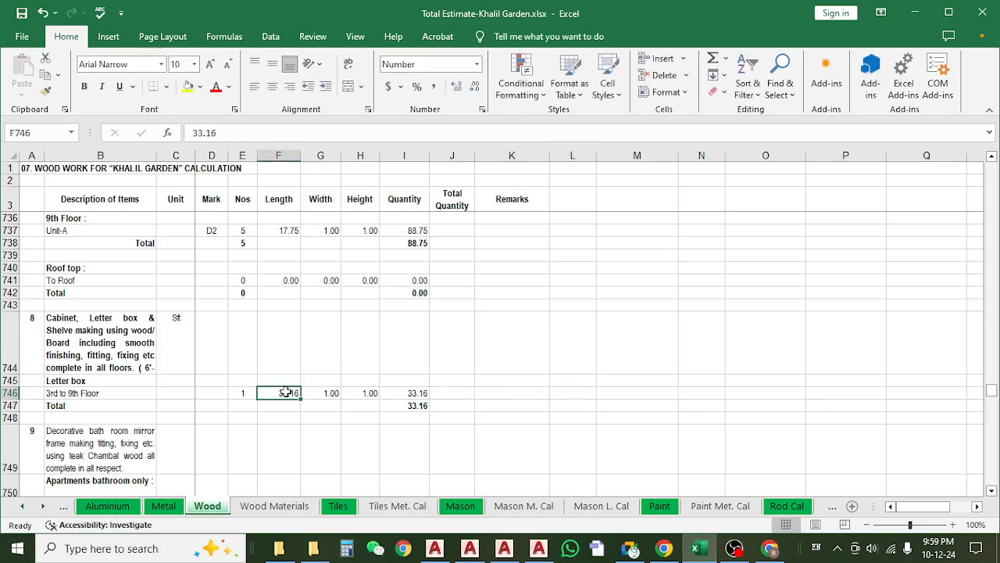
pyautogui.write('=')
pyautogui.press('Escape')
# Set the Nos of the 3rd to 9th Floor letter box row to 2 in cell E746.
pyautogui.click(229, 392)
pyautogui.write('2')
pyautogui.press('Return')
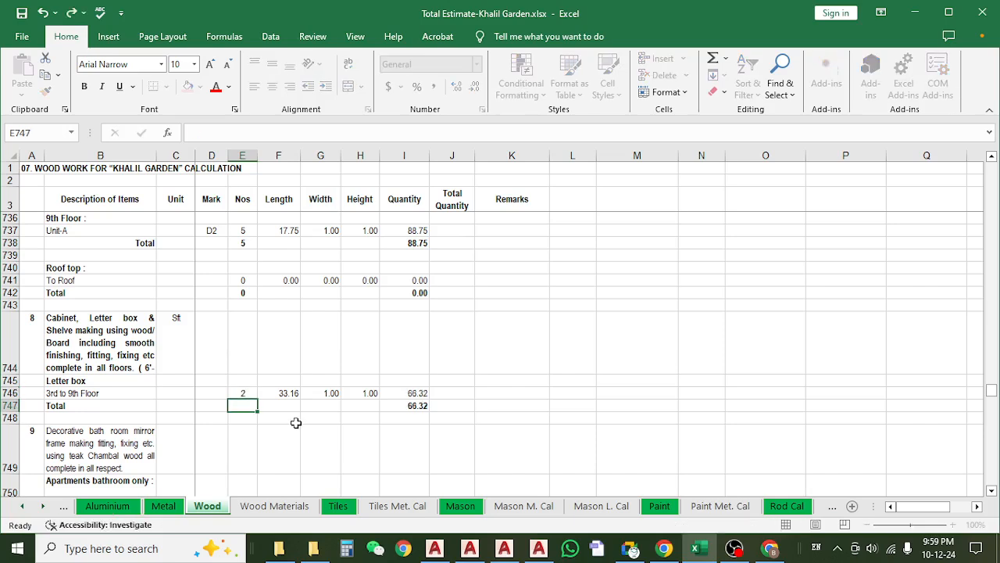
# Replace the 3rd to 9th Floor letter box length in cell F746 with the formula =2.83*6-0.83.
pyautogui.click(269, 392)
pyautogui.write('=')
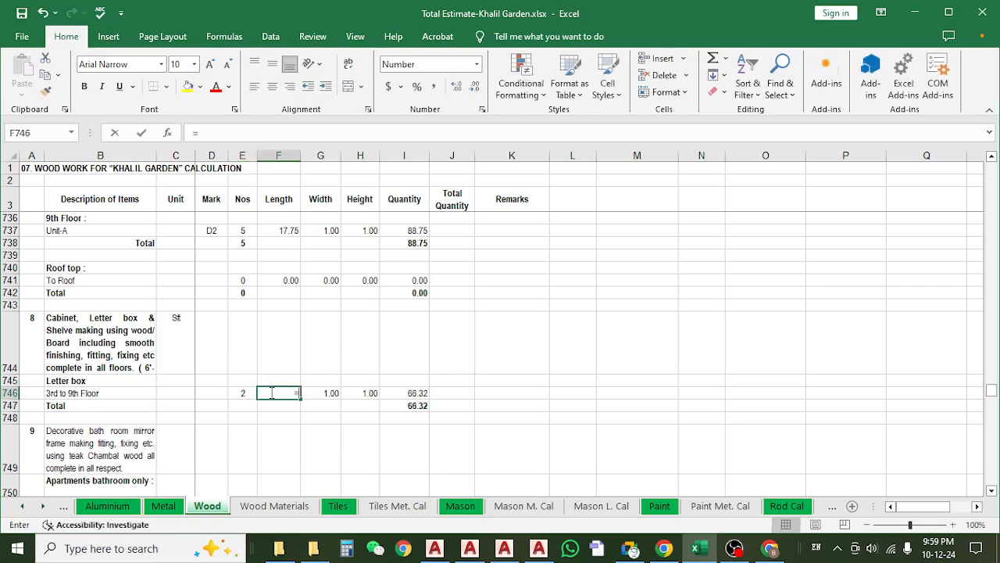
pyautogui.write('2.83*')
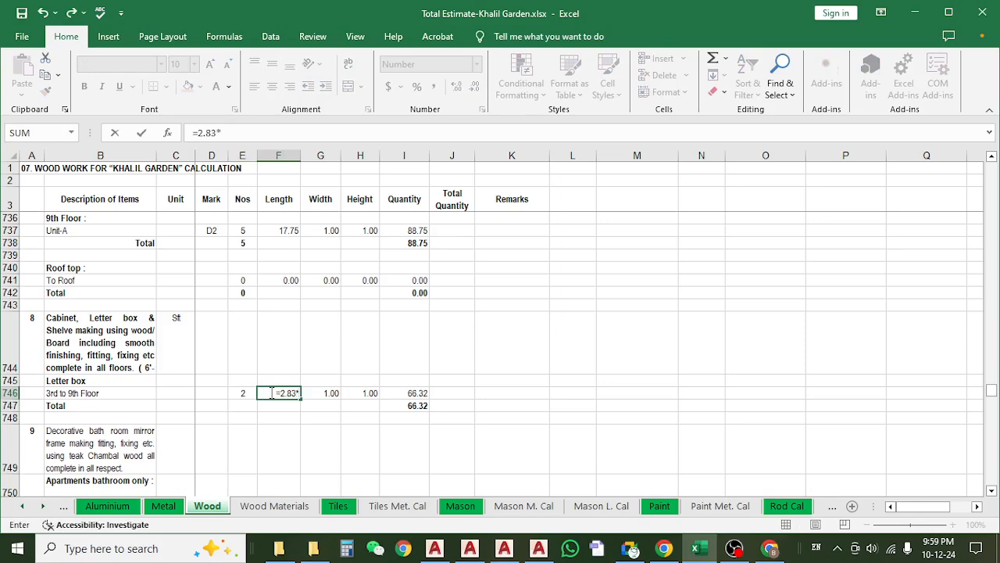
pyautogui.write('6-.83')
pyautogui.press('Return')
pyautogui.click(268, 393)
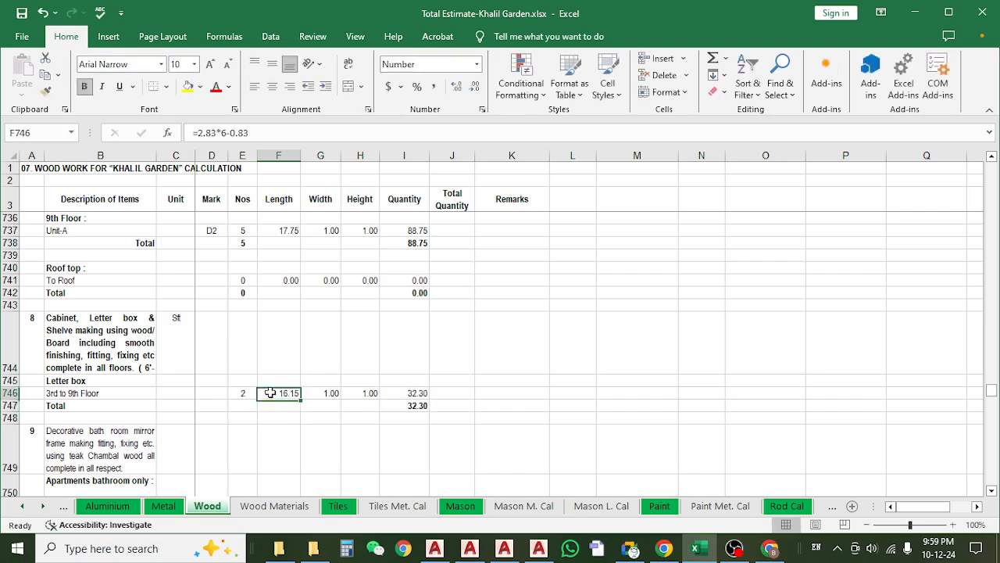
# Change the 3rd to 9th Floor letter box length formula in cell F746 to =6-0.83.
pyautogui.click(249, 395)
pyautogui.click(285, 394)
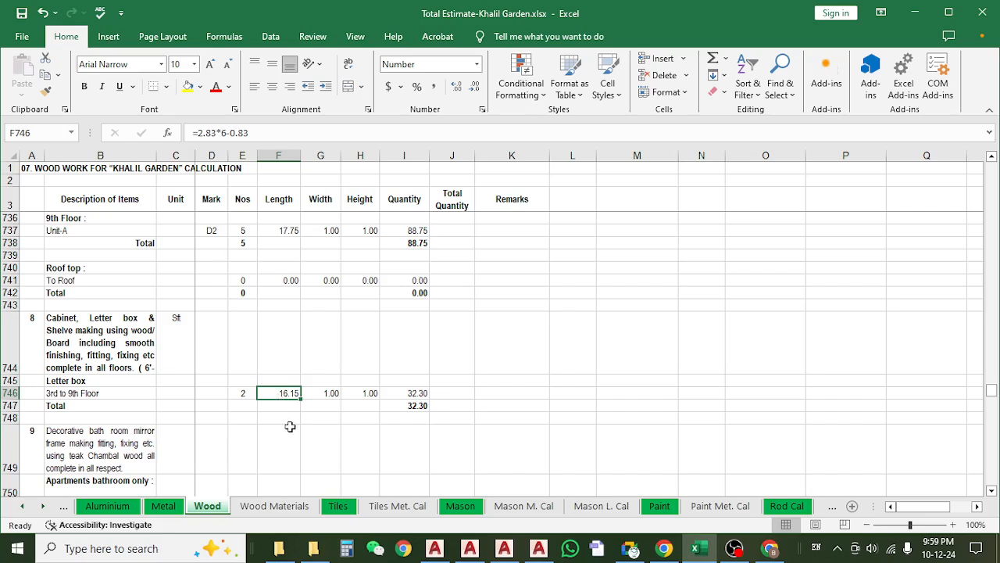
pyautogui.click(219, 132)
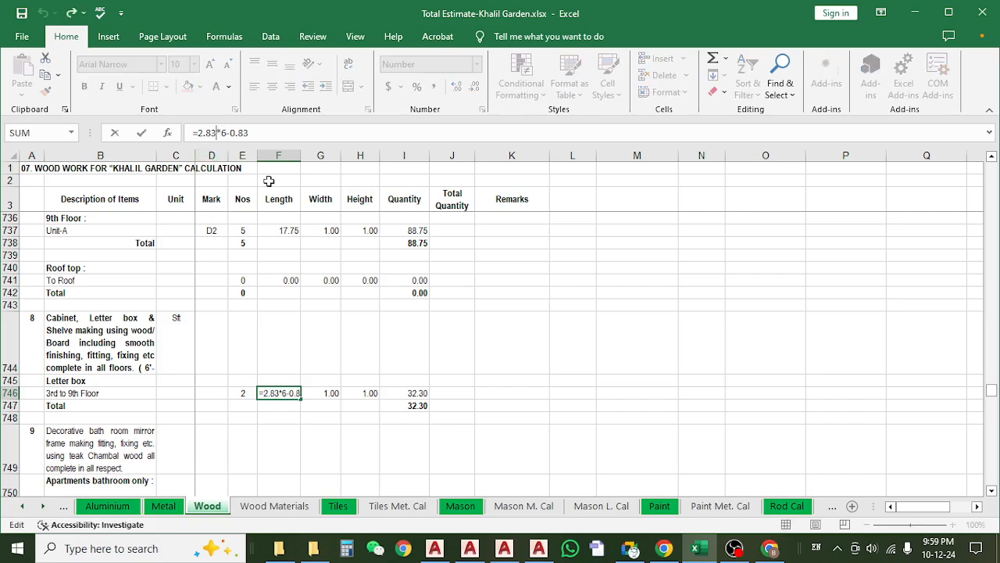
pyautogui.press('BackSpace')
pyautogui.press('BackSpace')
pyautogui.press('BackSpace')
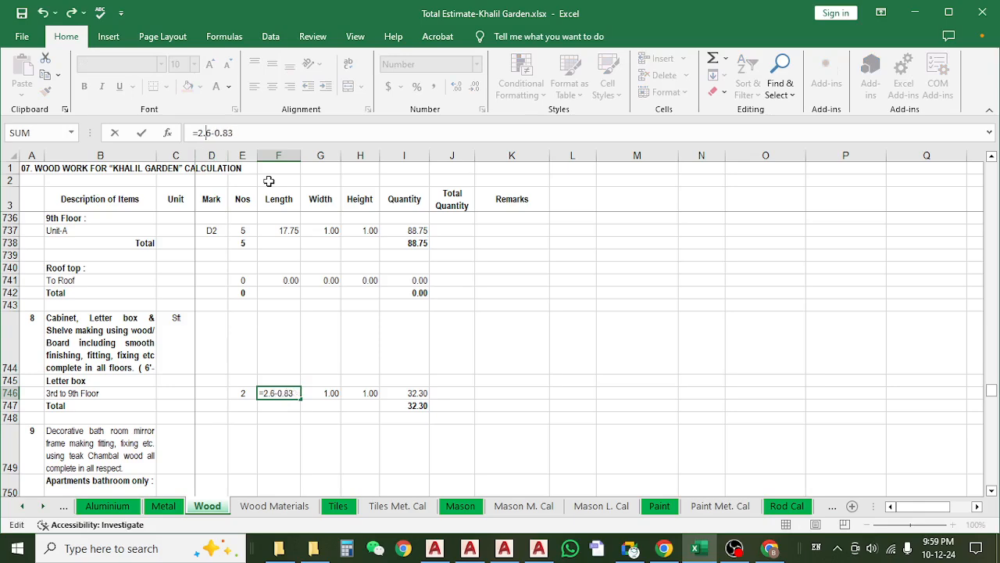
pyautogui.press('Delete')
pyautogui.press('BackSpace')
pyautogui.press('Return')
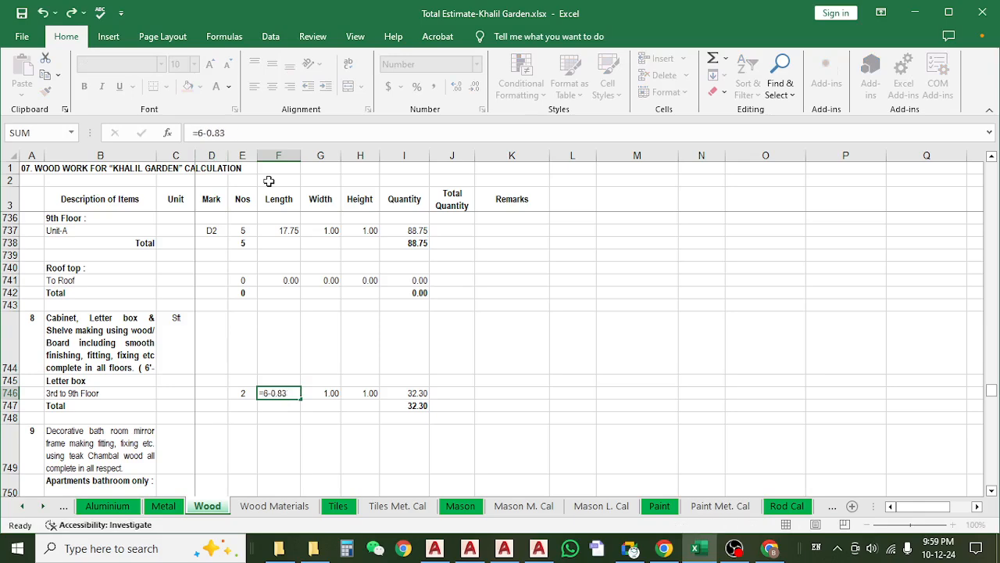
# Set the letter box width in cell G746 to 2.83 and check the quantity formula in cell I746.
pyautogui.click(329, 391)
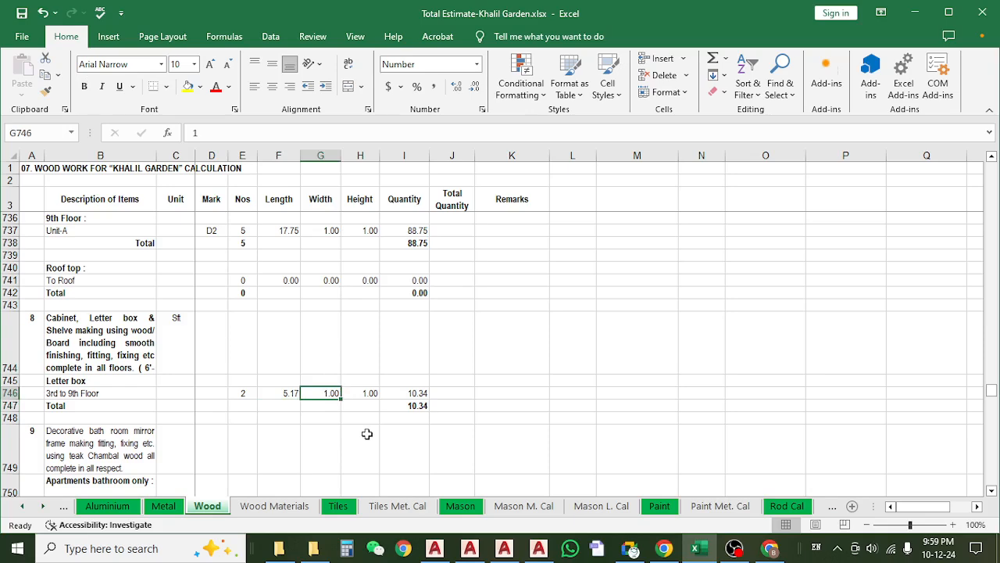
pyautogui.write('2.83')
pyautogui.press('Return')
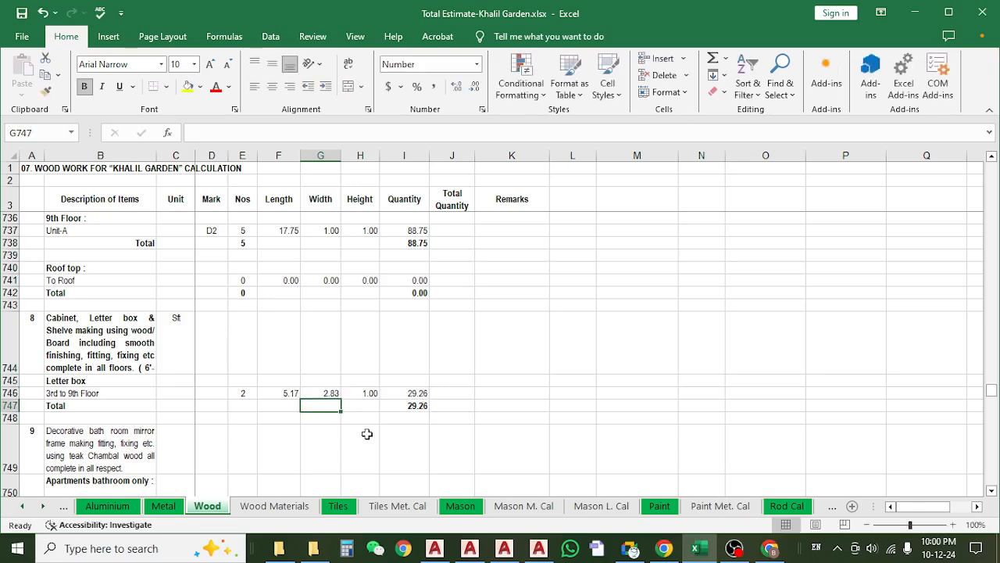
pyautogui.click(331, 386)
pyautogui.click(405, 394)
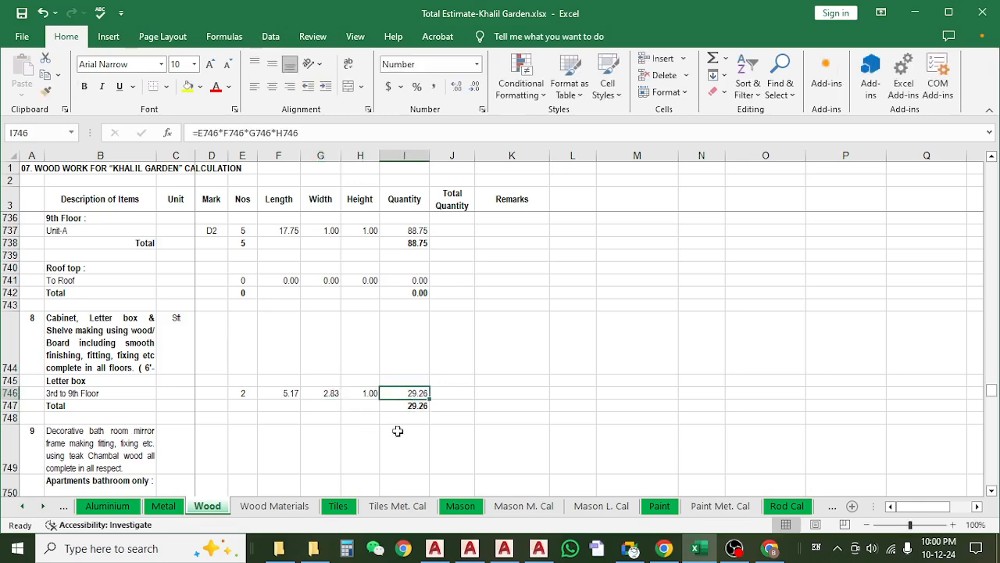
pyautogui.press('F2')
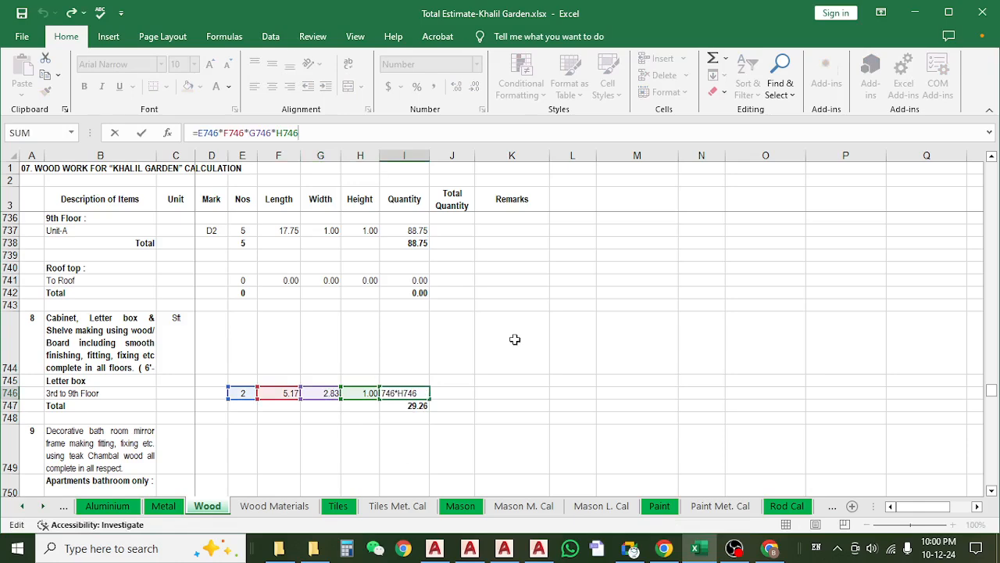
pyautogui.press('Escape')
# Test the letter box quantity with a Nos of 1 in cell E746 and restore the Nos to 2.
pyautogui.click(239, 394)
pyautogui.write('1')
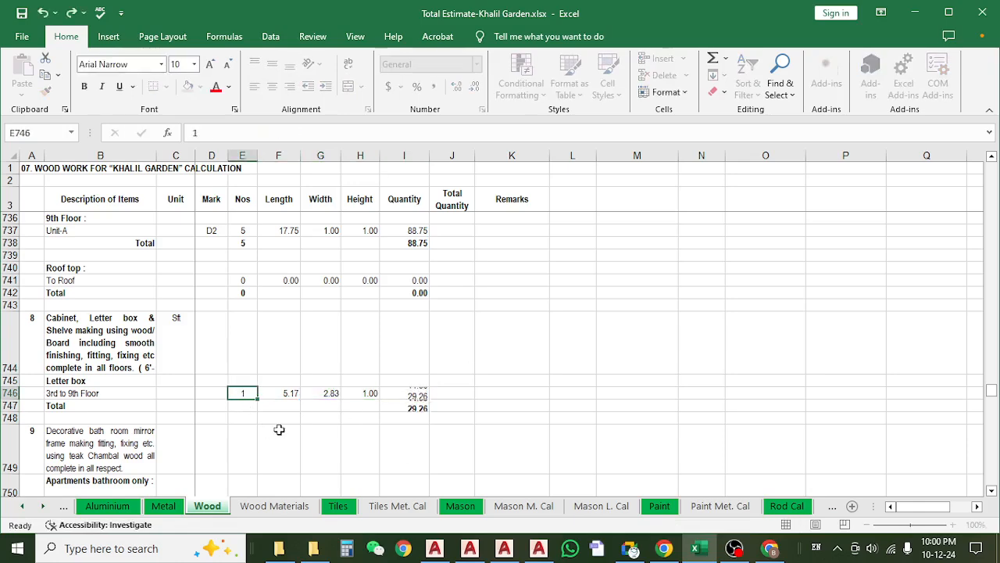
pyautogui.press('Return')
pyautogui.click(251, 393)
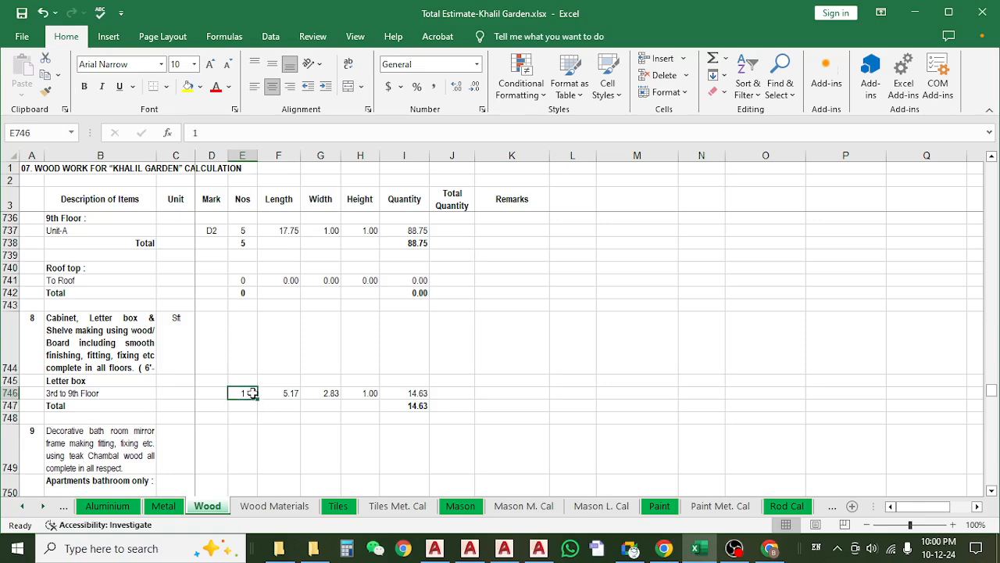
pyautogui.write('2')
pyautogui.press('Return')
pyautogui.click(289, 394)
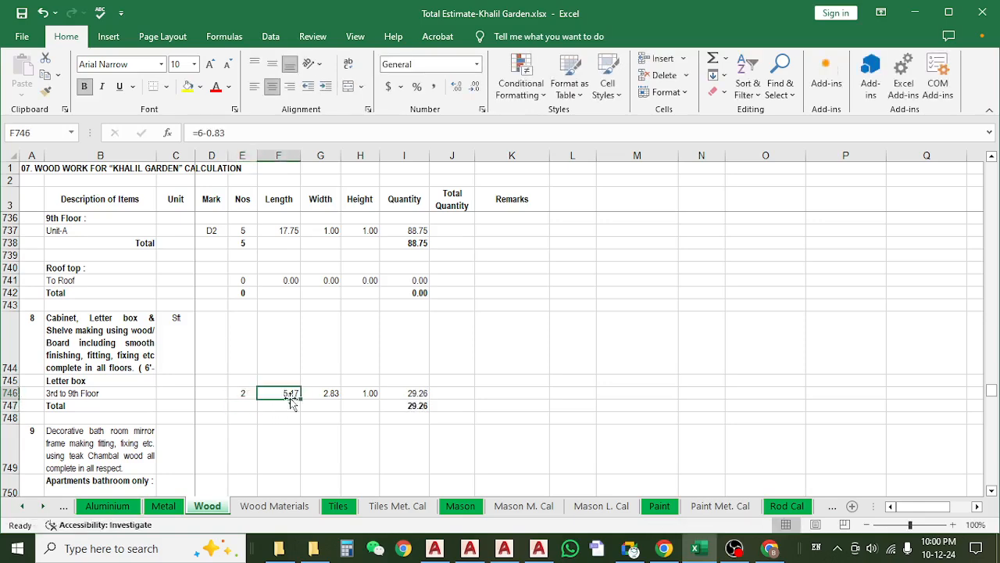
# Examine the item 9 bathroom mirror frame description and the 1st Floor Nos and length formula in row 752.
pyautogui.scroll(-2, 366, 413)
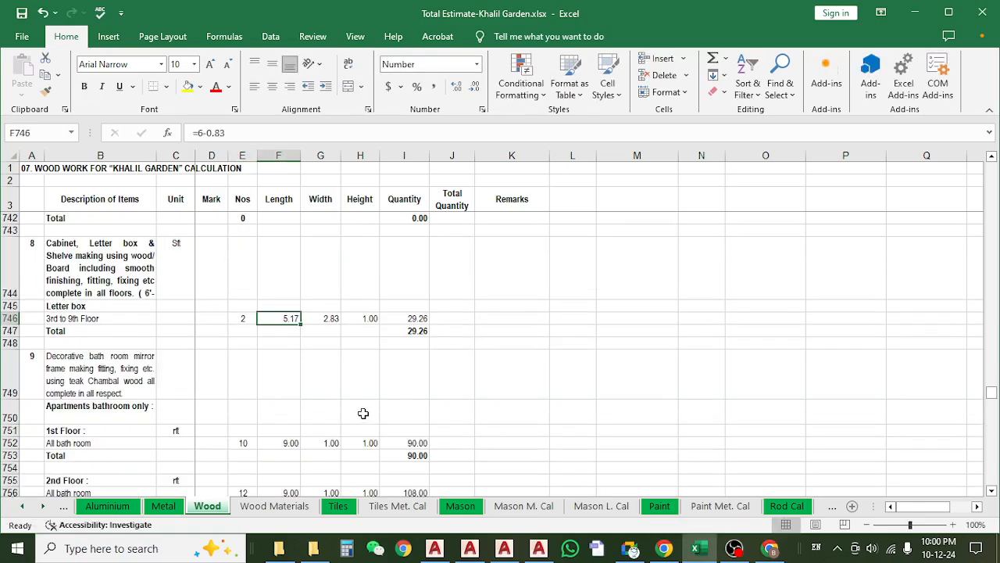
pyautogui.scroll(-2, 305, 389)
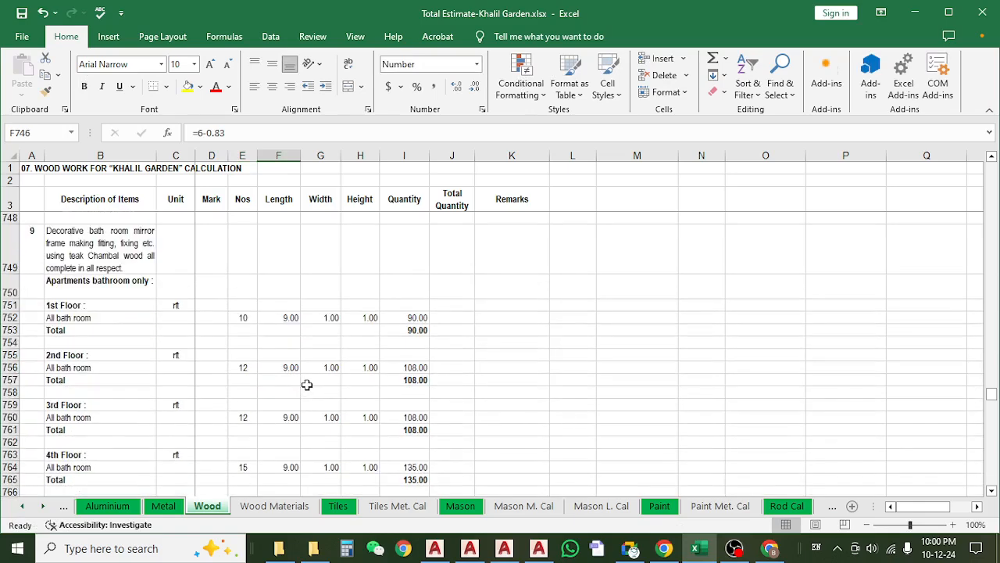
pyautogui.scroll(1, 307, 384)
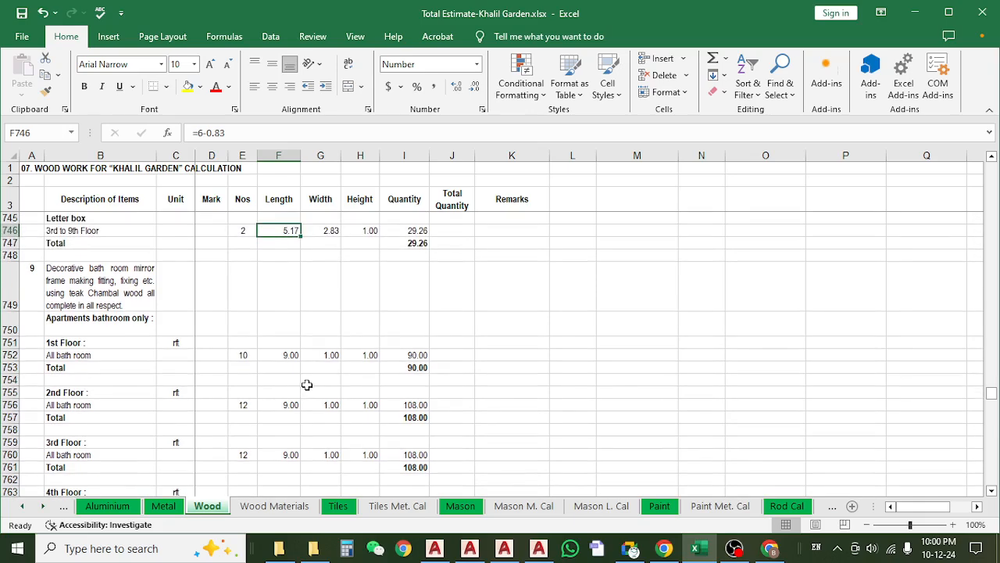
pyautogui.click(103, 293)
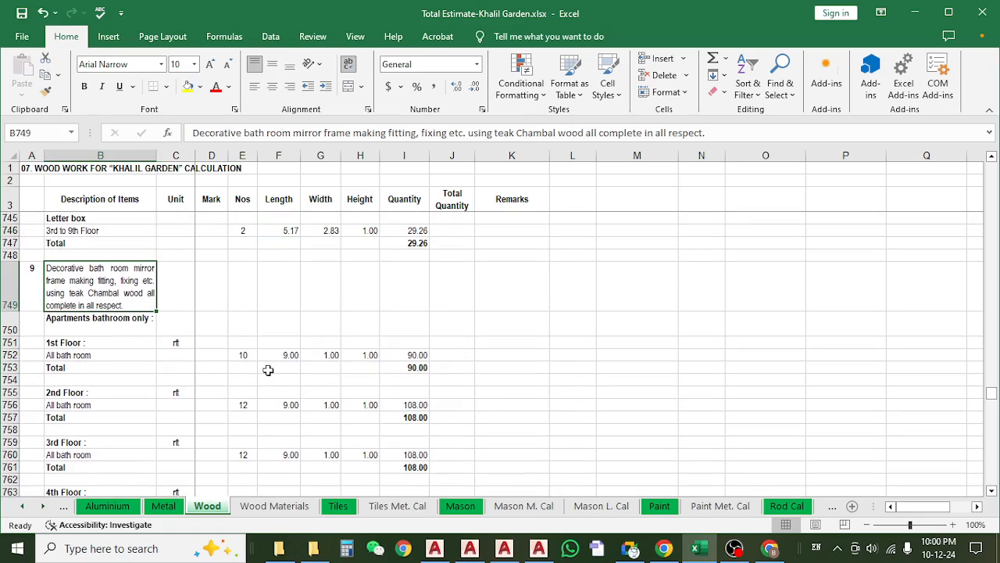
pyautogui.scroll(-1, 271, 360)
pyautogui.click(236, 320)
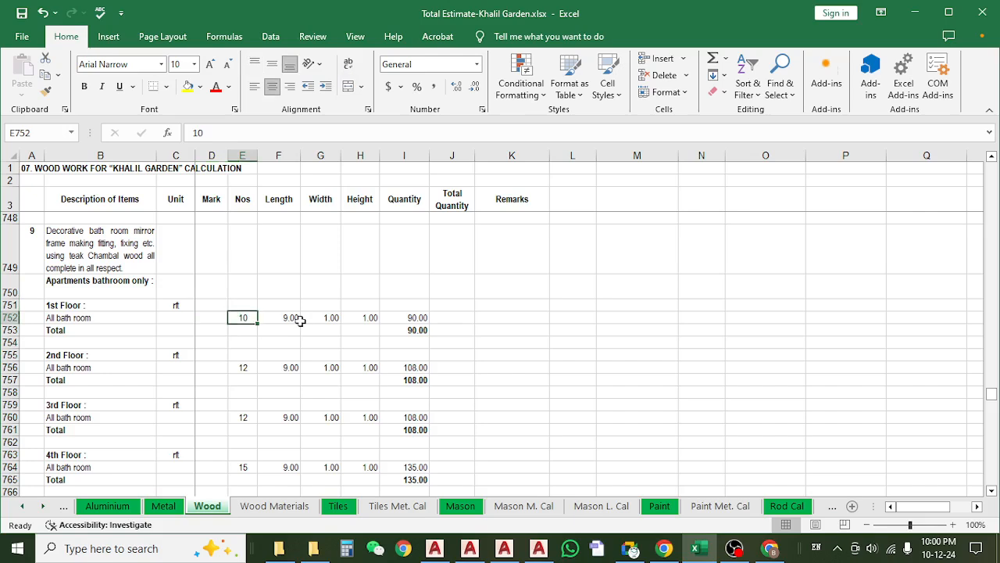
pyautogui.click(310, 319)
pyautogui.click(289, 317)
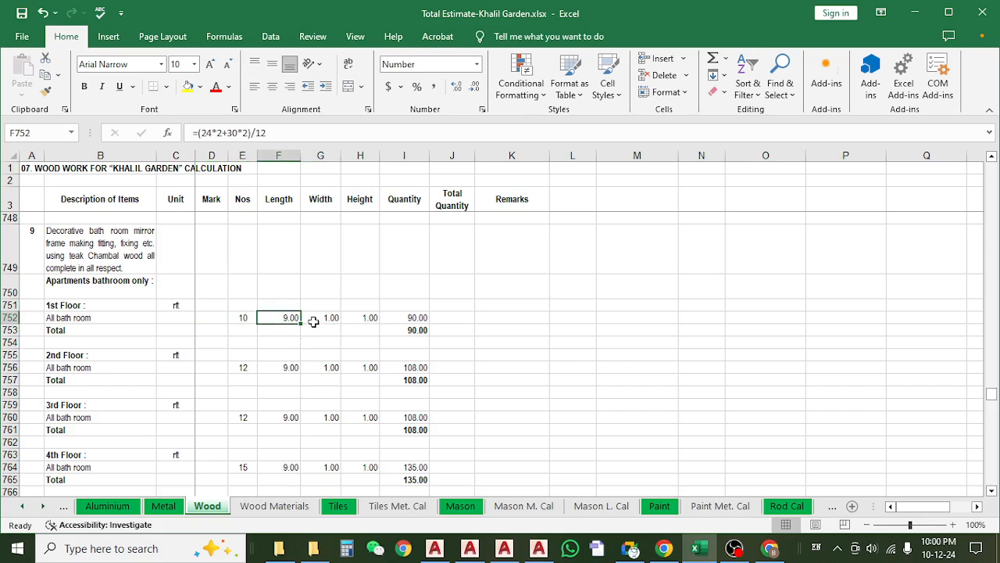
# Switch to the RE-00 FINAL TANVIR drawings folder and open 18.Toilet detail (68).dwg in AutoCAD.
pyautogui.click(915, 13)
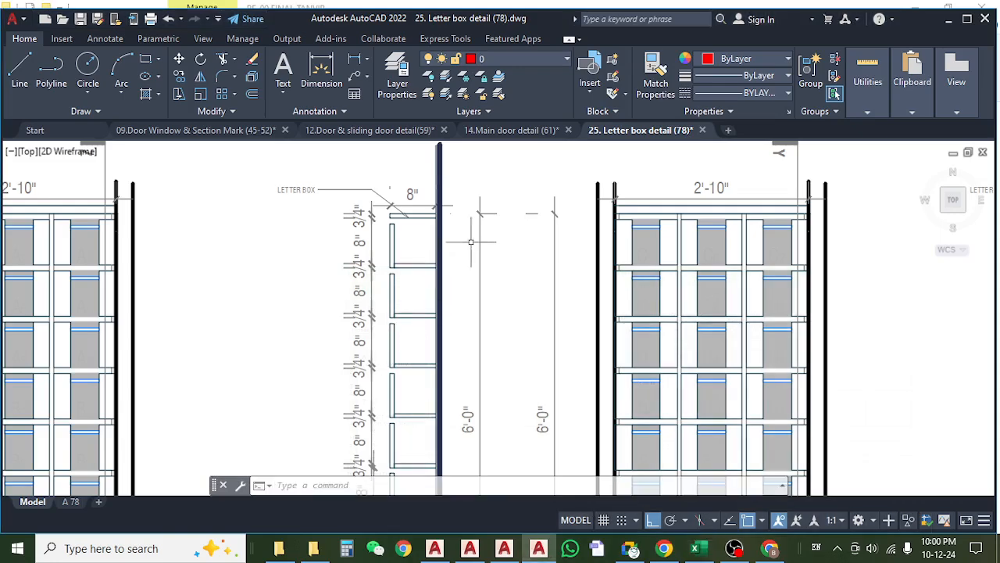
pyautogui.click(963, 20)
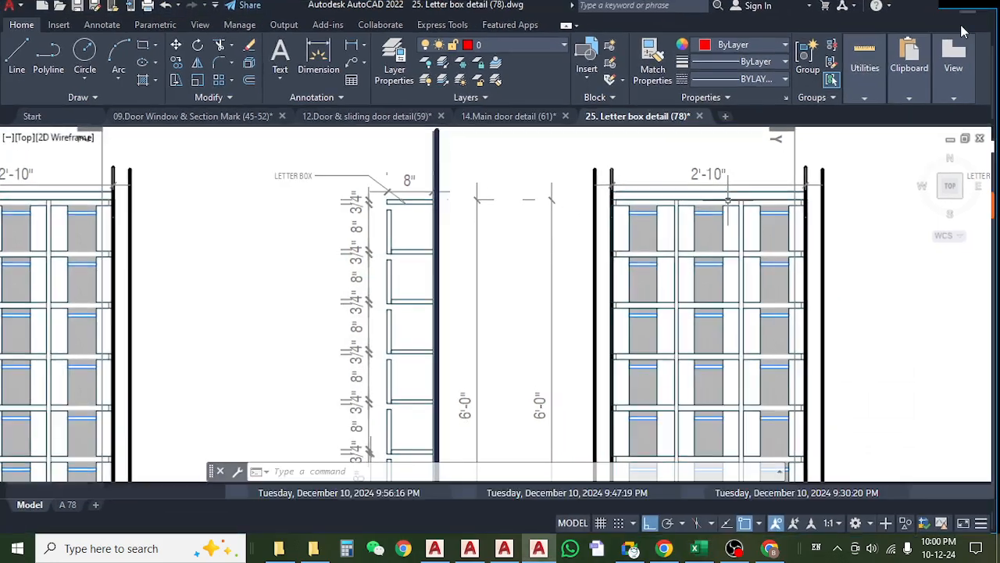
pyautogui.click(959, 21)
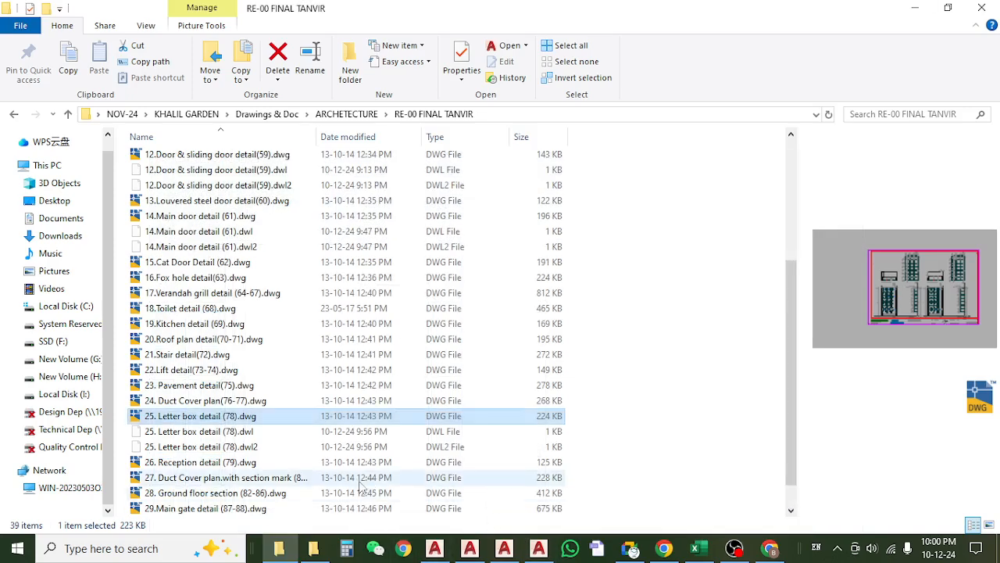
pyautogui.scroll(-1, 272, 376)
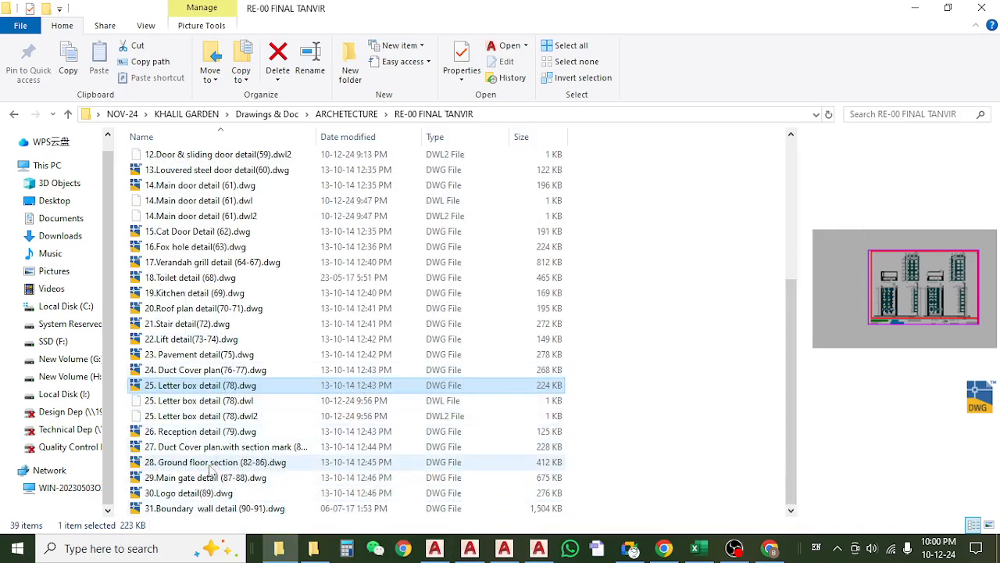
pyautogui.click(196, 278)
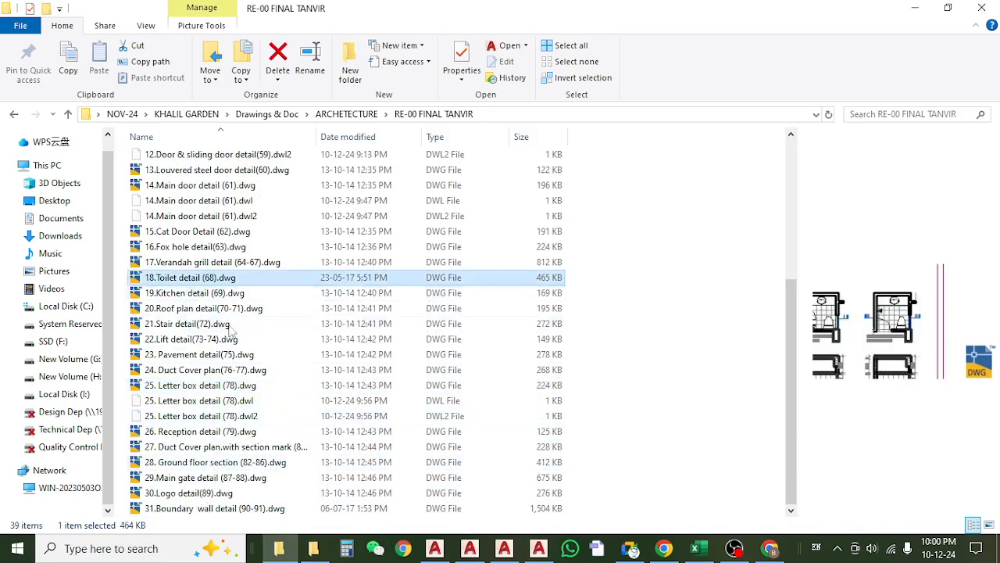
pyautogui.scroll(2, 244, 341)
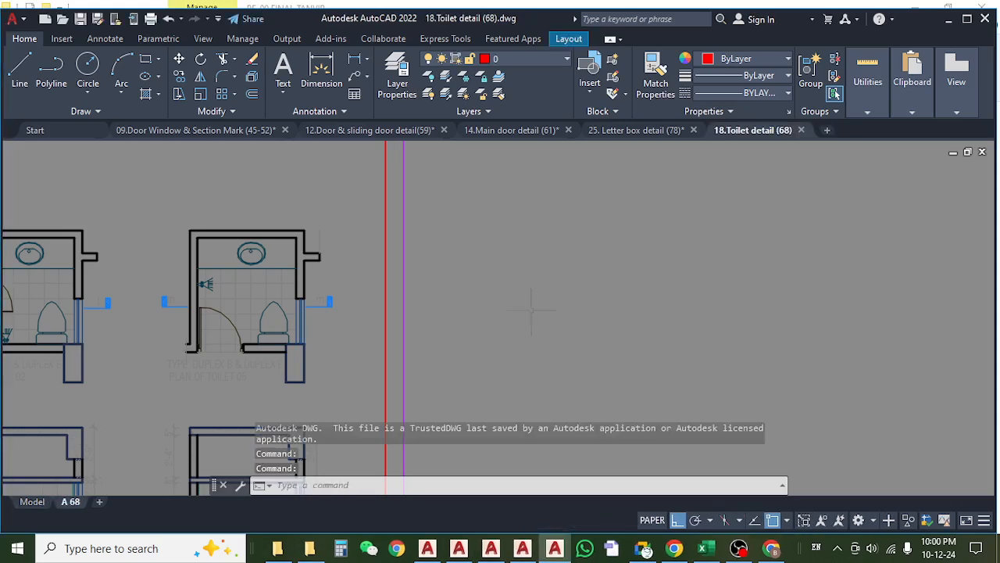
# Switch the toilet detail drawing to model space and examine the mirror above the basin in the toilet section.
pyautogui.scroll(-6, 531, 310)
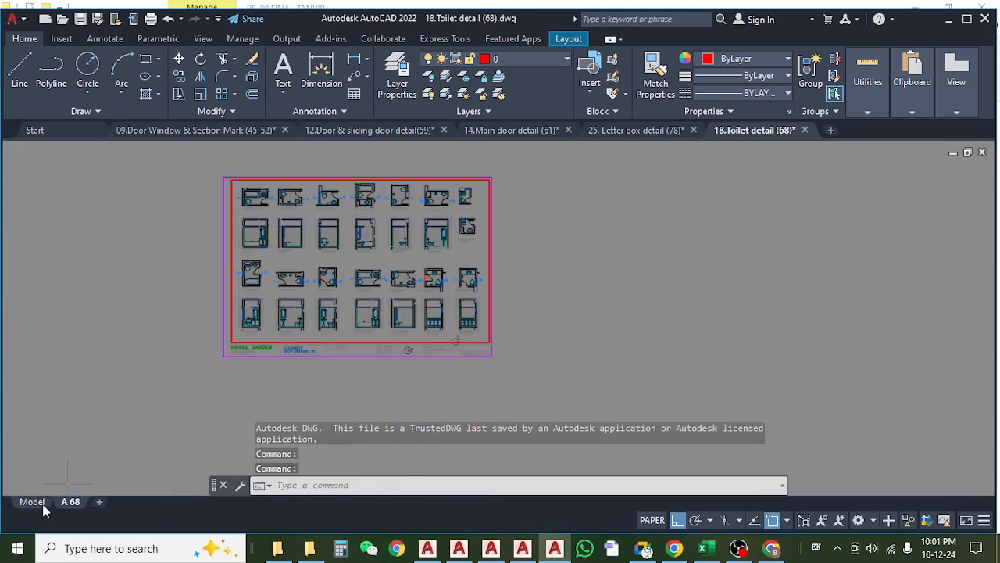
pyautogui.click(32, 502)
pyautogui.scroll(-3, 310, 295)
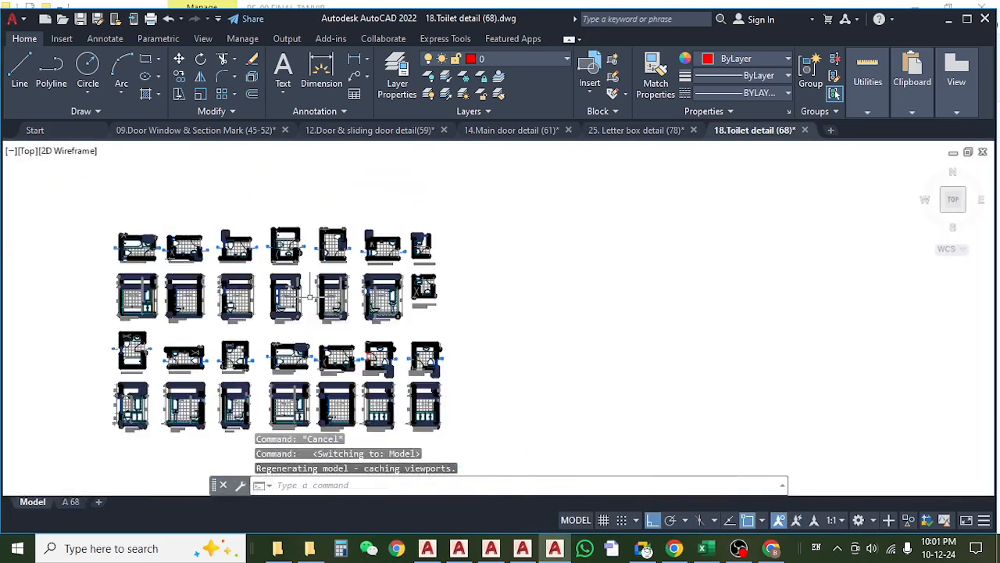
pyautogui.scroll(4, 127, 250)
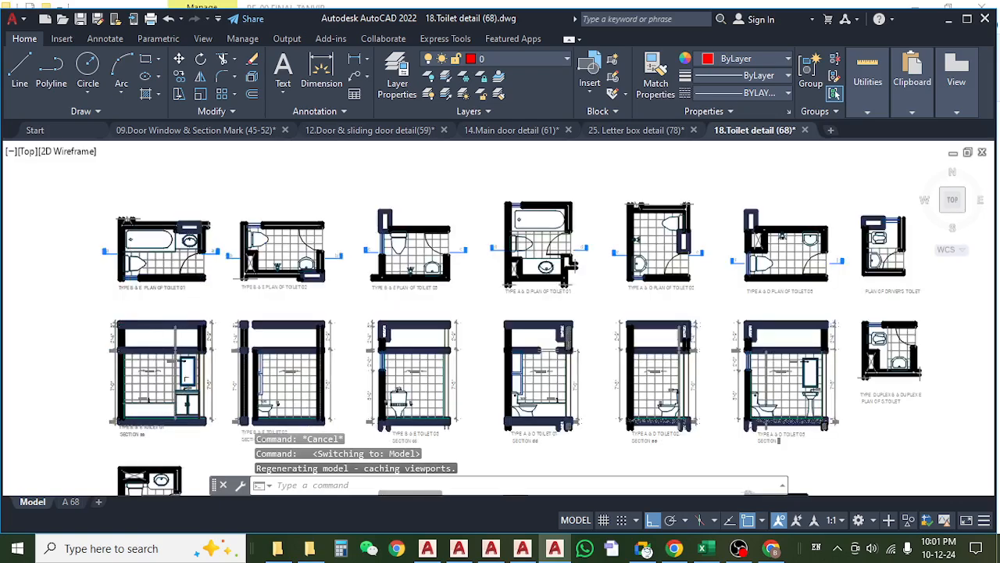
pyautogui.scroll(8, 187, 375)
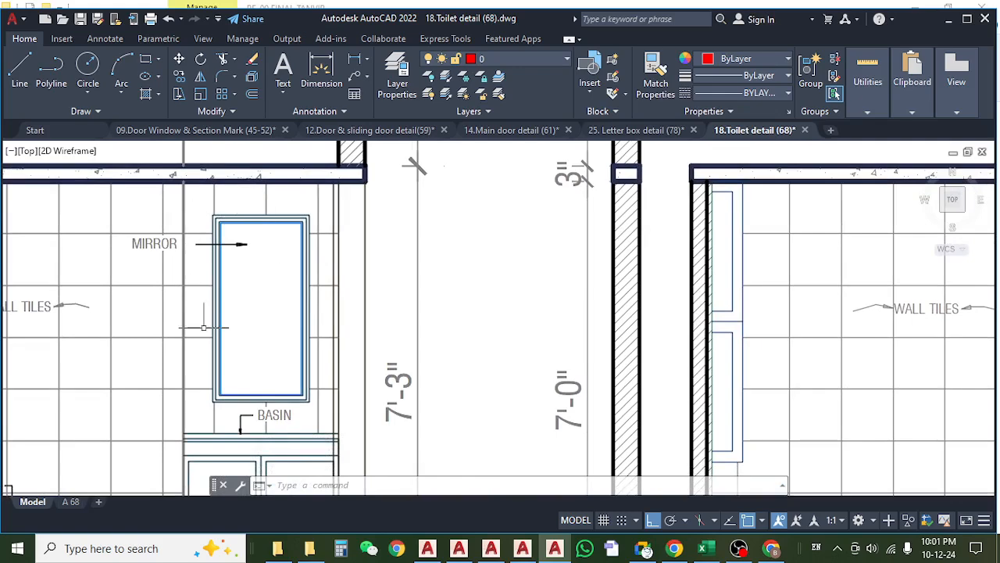
pyautogui.scroll(3, 205, 368)
pyautogui.scroll(-1, 222, 375)
pyautogui.scroll(1, 232, 382)
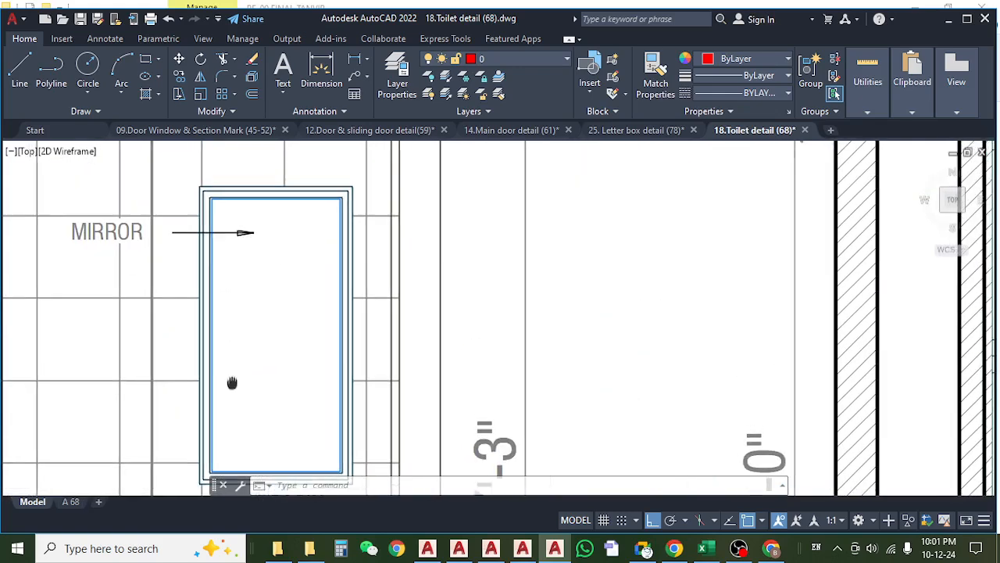
pyautogui.scroll(4, 206, 210)
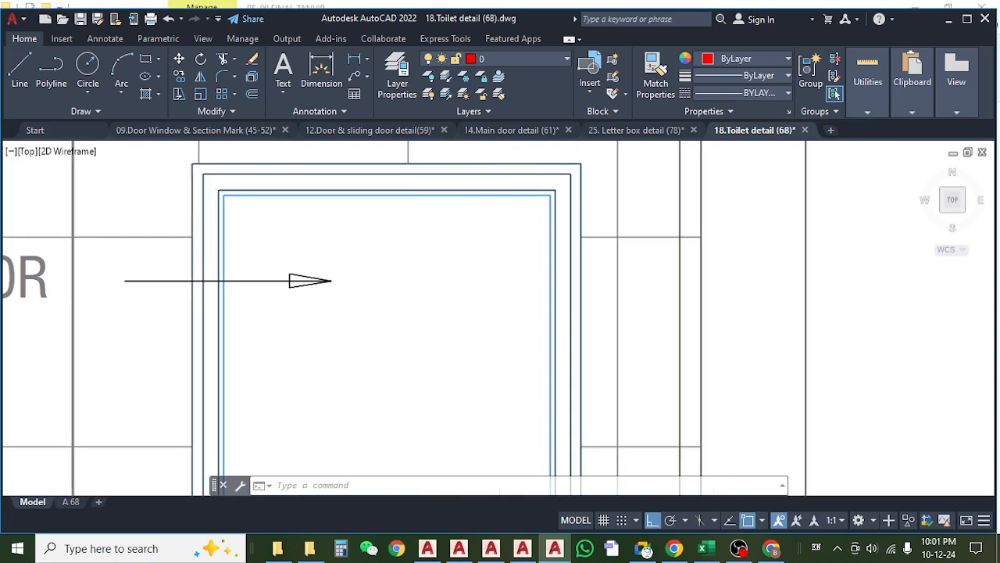
pyautogui.scroll(-4, 417, 187)
pyautogui.moveTo(329, 390); pyautogui.dragTo(331, 357)
pyautogui.scroll(-4, 347, 357)
pyautogui.scroll(2, 315, 312)
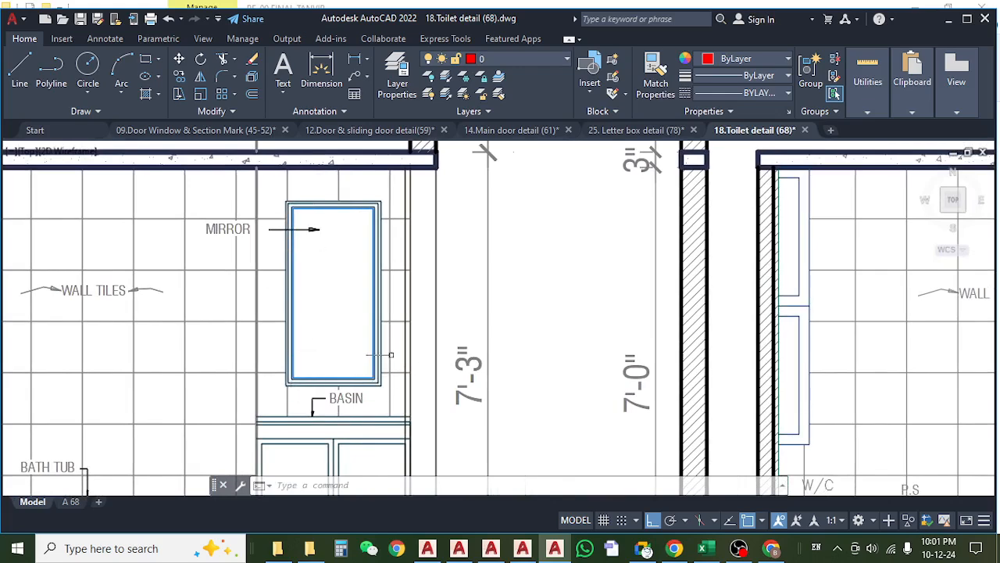
# List the properties of the mirror frame's outermost polyline to read its perimeter, and return to the Excel Wood sheet.
pyautogui.click(320, 201)
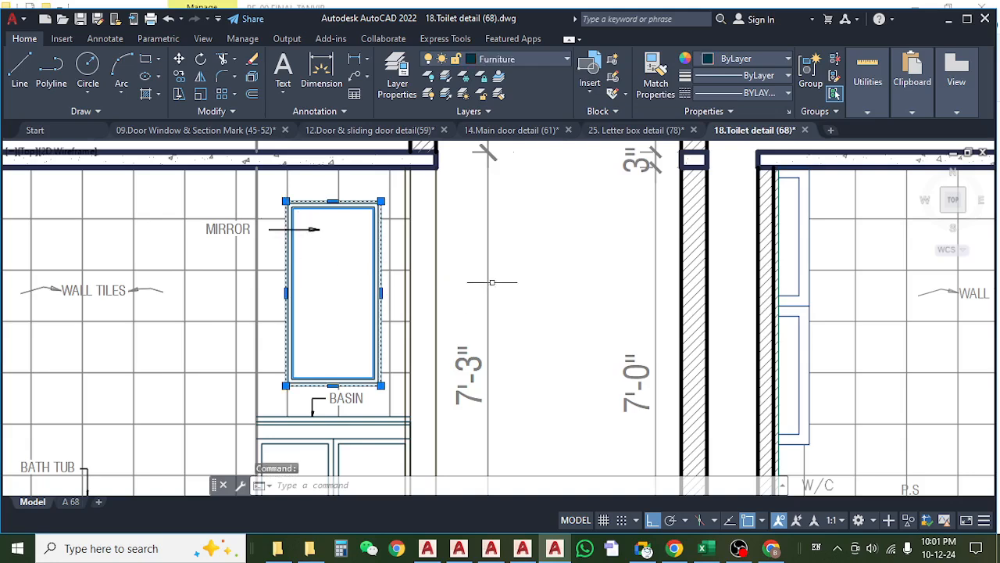
pyautogui.moveTo(517, 269); pyautogui.dragTo(483, 283)
pyautogui.press('Escape')
pyautogui.scroll(6, 311, 229)
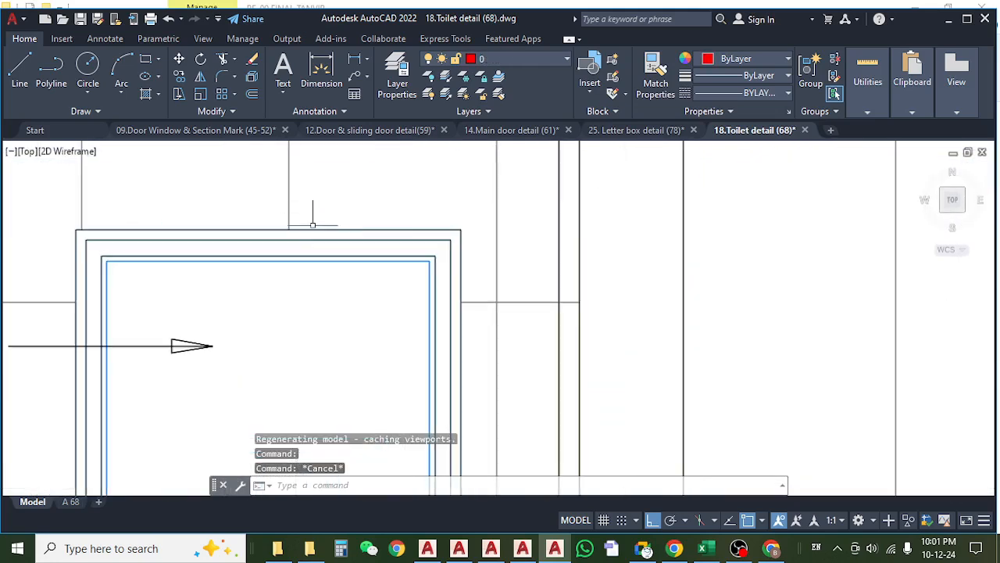
pyautogui.click(311, 229)
pyautogui.scroll(-4, 373, 211)
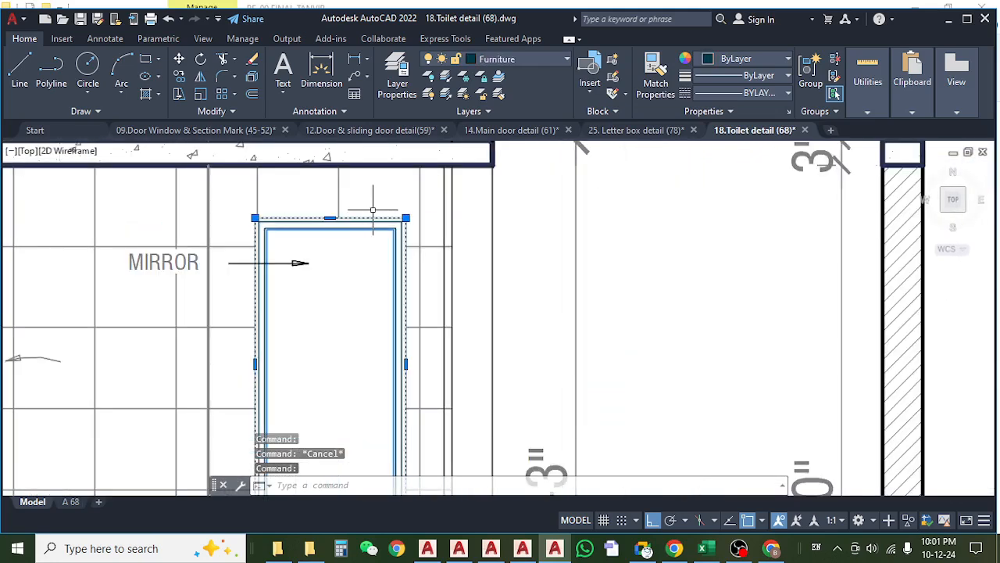
pyautogui.write('li')
pyautogui.press('Return')
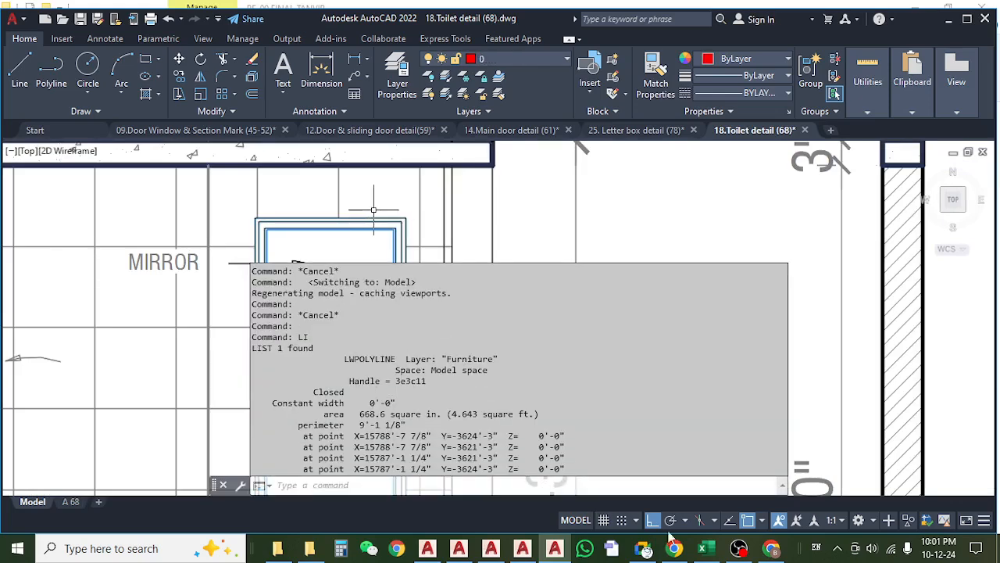
pyautogui.click(714, 550)
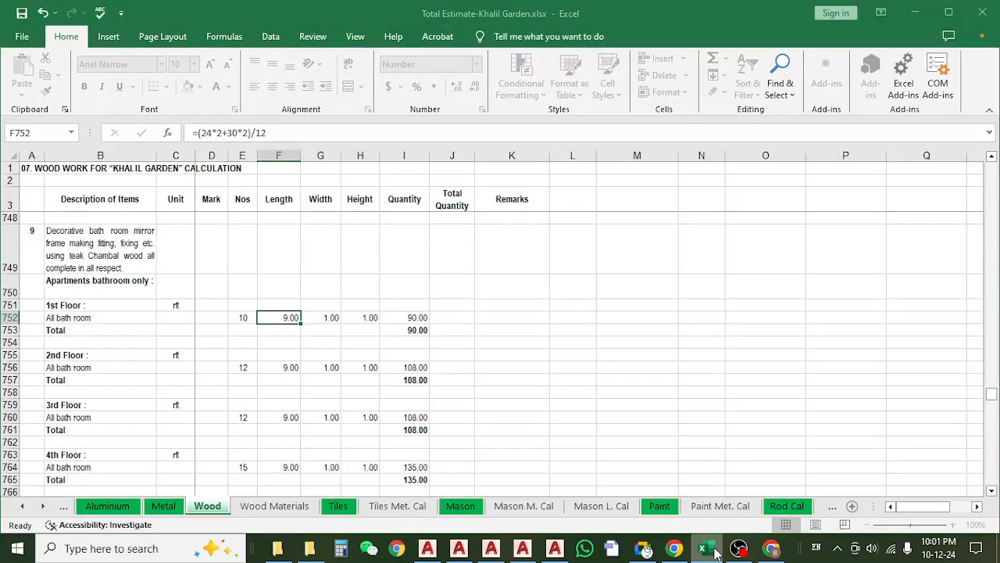
# Switch to the AutoCAD toilet detail drawing, clear the mirror selection, examine the toilet sections, and return to the Excel Wood sheet.
pyautogui.click(711, 548)
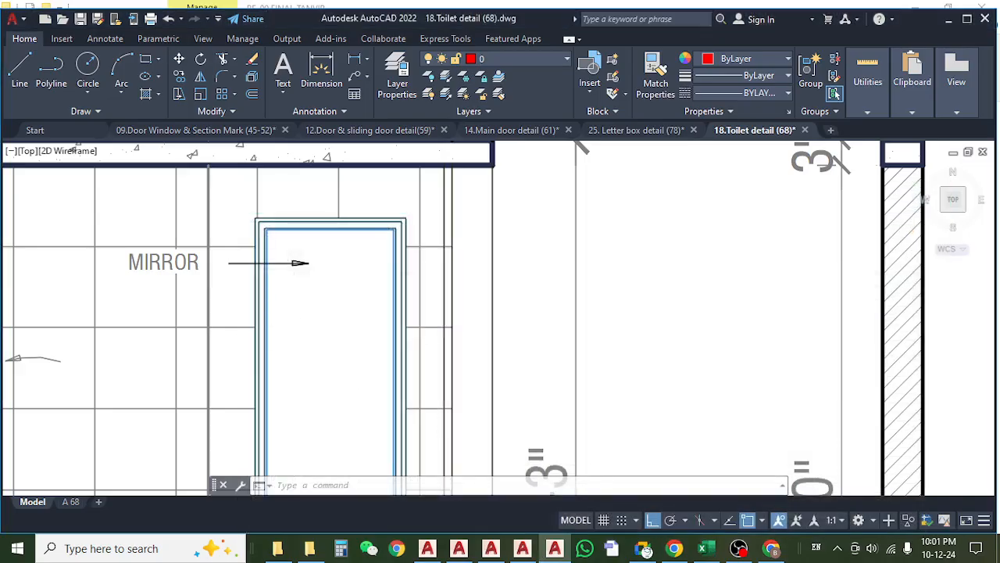
pyautogui.scroll(-4, 344, 258)
pyautogui.press('Escape')
pyautogui.moveTo(481, 321)
pyautogui.mouseDown()
pyautogui.moveTo(379, 321)
pyautogui.moveTo(244, 347)
pyautogui.mouseUp()
pyautogui.scroll(-4, 472, 311)
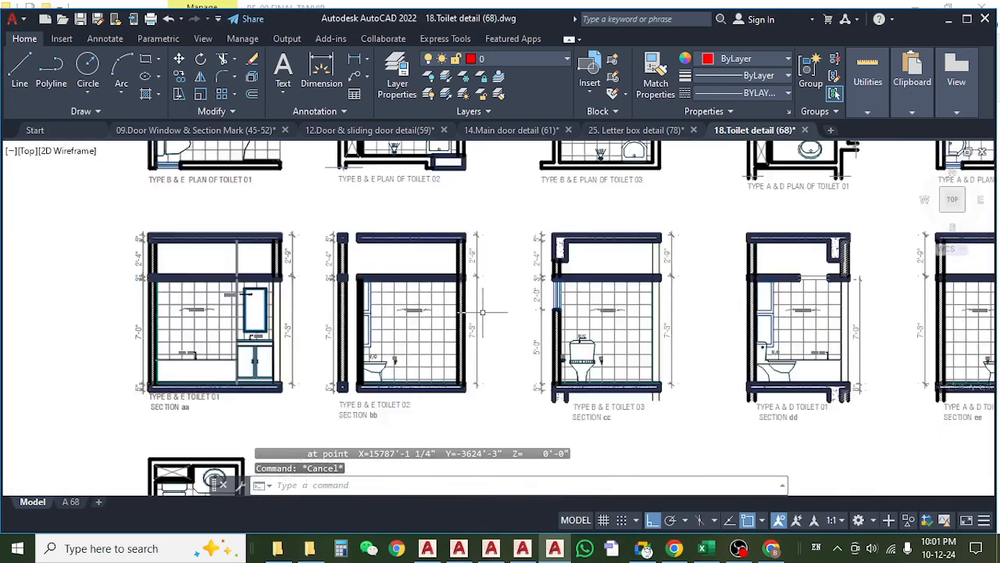
pyautogui.scroll(5, 352, 328)
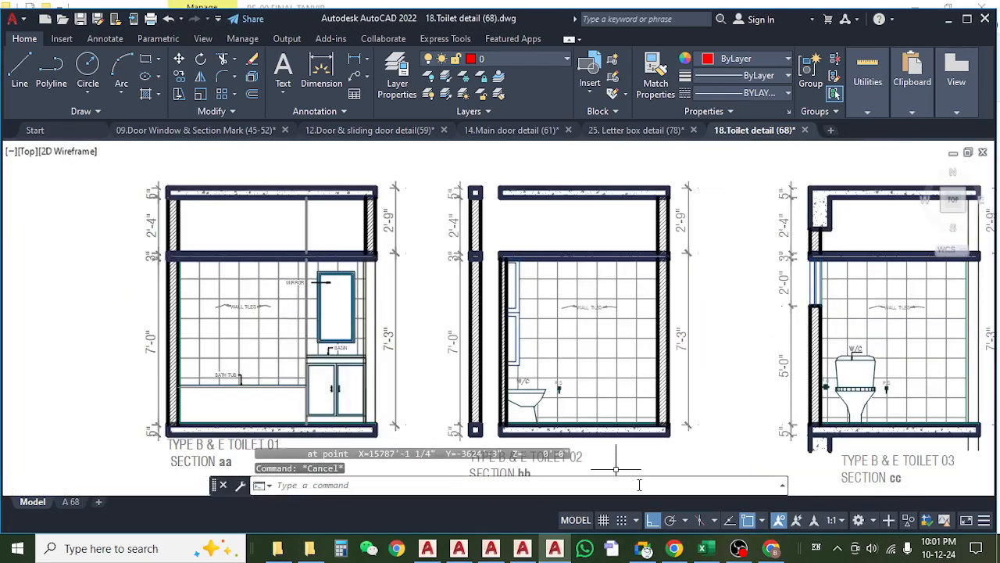
pyautogui.click(702, 549)
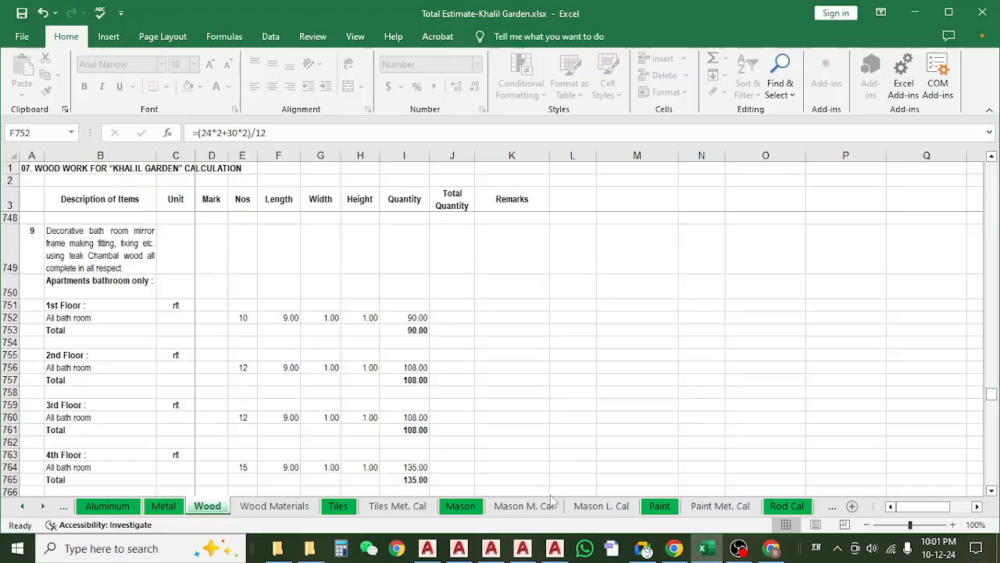
# Examine the 1st Floor bathroom mirror Nos value and the length formula in row 752.
pyautogui.click(242, 317)
pyautogui.click(290, 319)
pyautogui.click(241, 318)
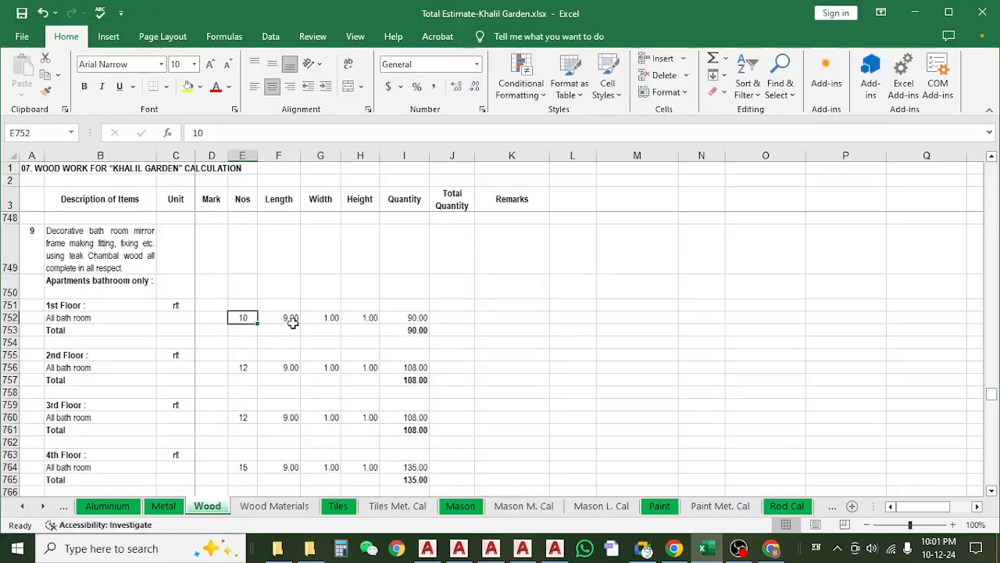
pyautogui.click(286, 319)
pyautogui.scroll(-1, 292, 326)
pyautogui.scroll(1, 294, 323)
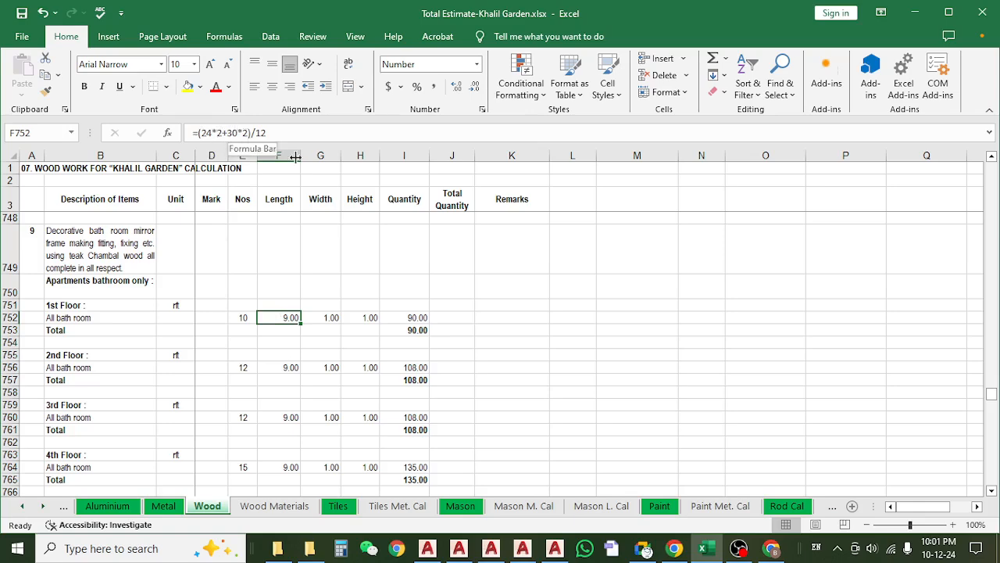
pyautogui.click(284, 376)
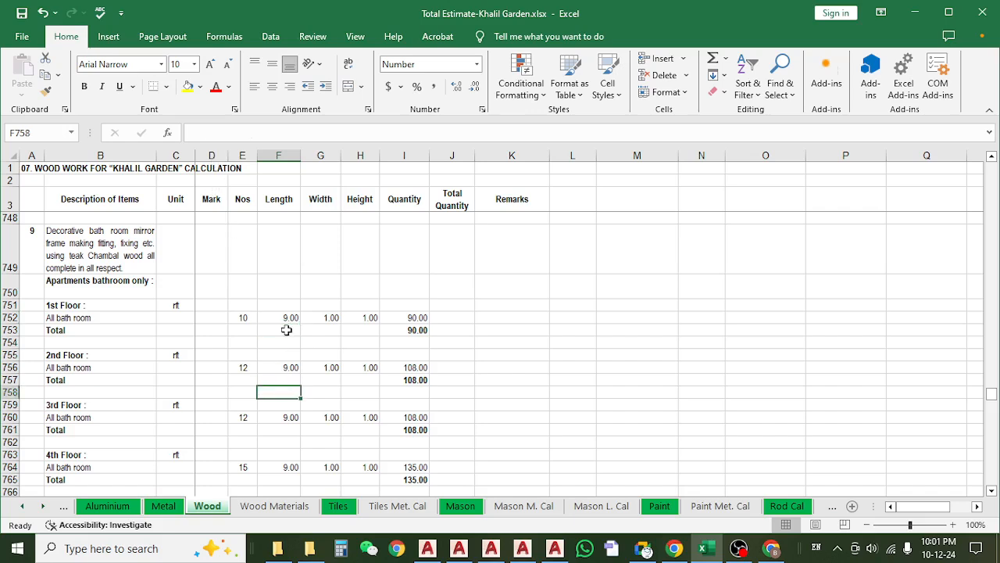
pyautogui.click(289, 316)
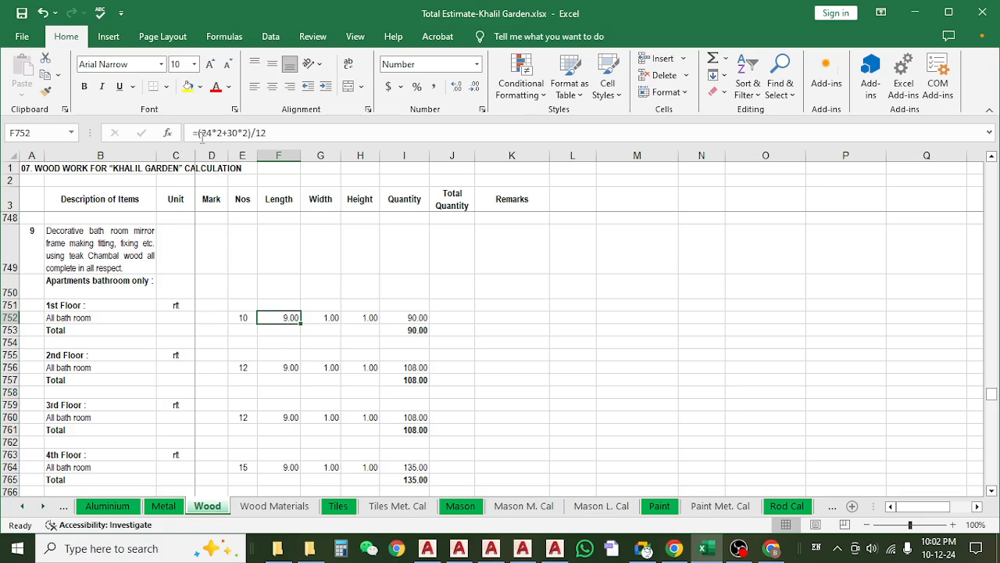
pyautogui.click(296, 355)
pyautogui.click(293, 317)
# Switch to the AutoCAD toilet detail, look closely at the mirror frame above the basin, and minimize the drawing window.
pyautogui.click(554, 548)
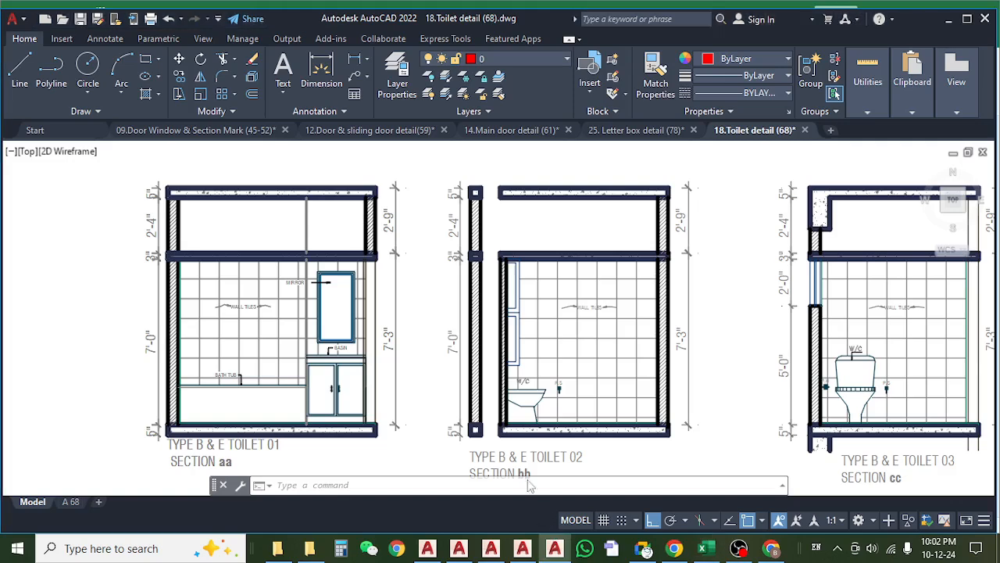
pyautogui.scroll(3, 328, 244)
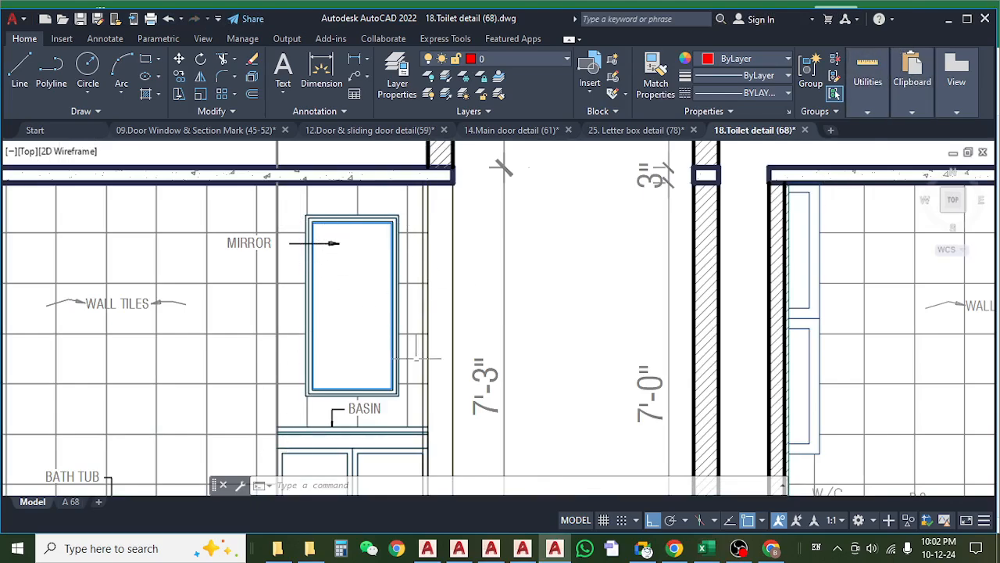
pyautogui.click(967, 19)
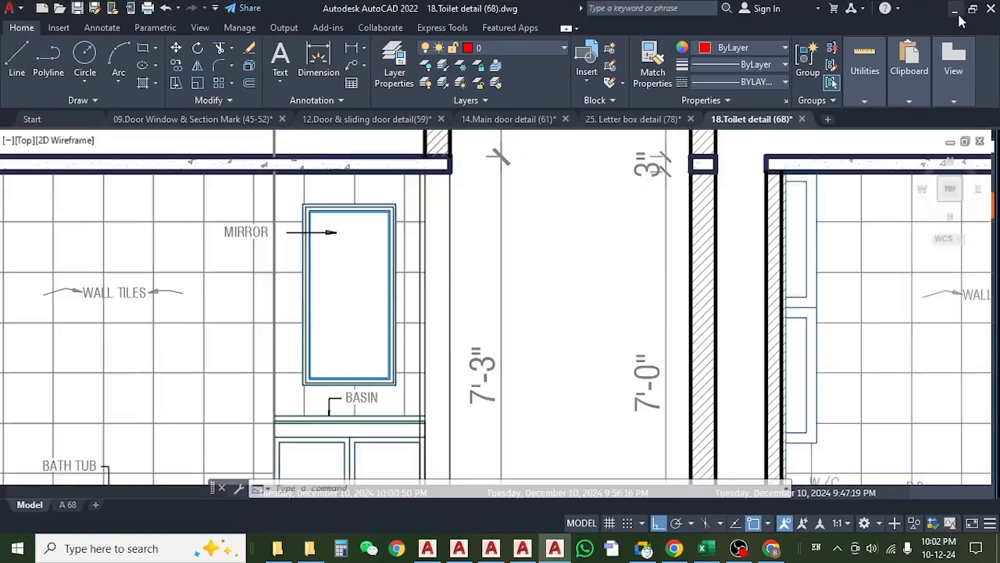
pyautogui.click(959, 11)
# Examine the item 9 mirror frame quantity formula for the 1st Floor and the Nos entry for the 2nd Floor.
pyautogui.scroll(-1, 276, 340)
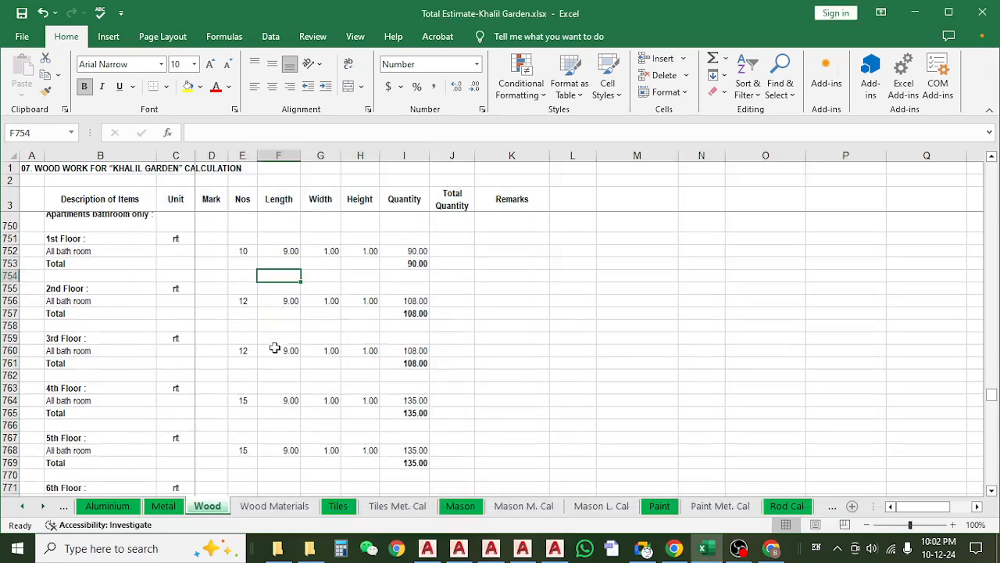
pyautogui.click(289, 229)
pyautogui.click(399, 233)
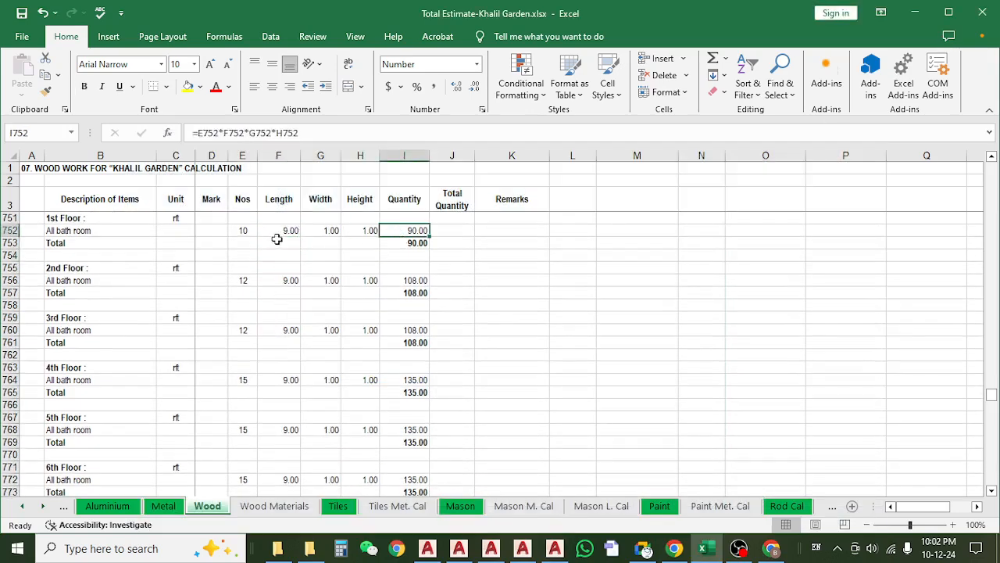
pyautogui.click(274, 283)
pyautogui.press('Left')
pyautogui.scroll(-2, 245, 368)
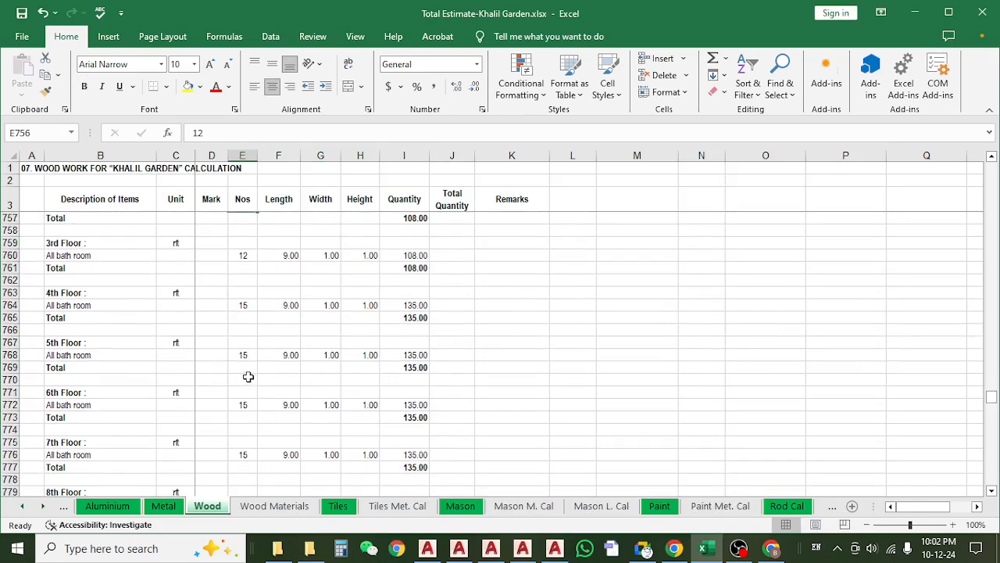
pyautogui.scroll(3, 245, 368)
pyautogui.click(117, 281)
# Review the item 9 mirror frame entries for the upper floors, including the 9th Floor Nos and total and the Roof Floor heading.
pyautogui.scroll(-9, 216, 365)
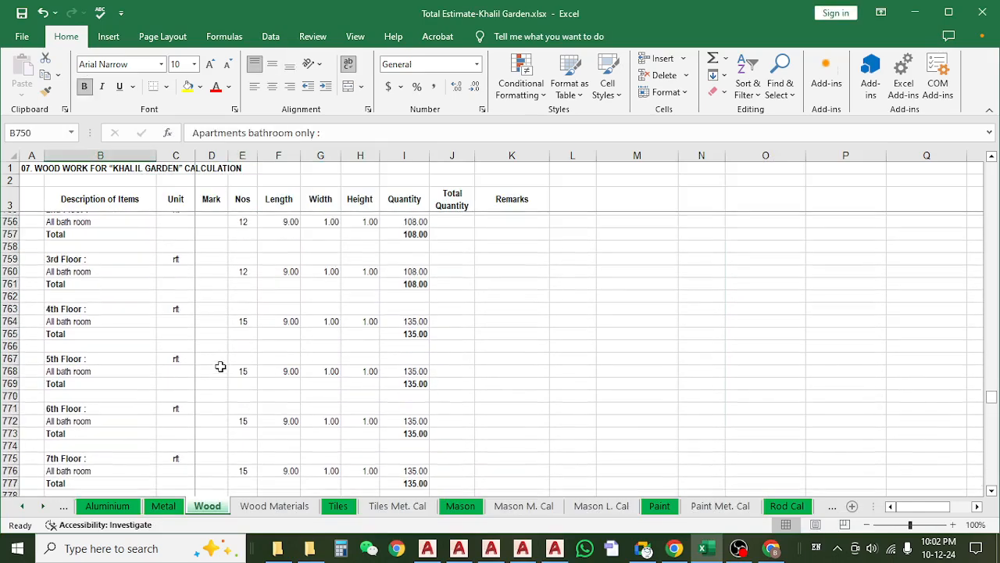
pyautogui.click(246, 328)
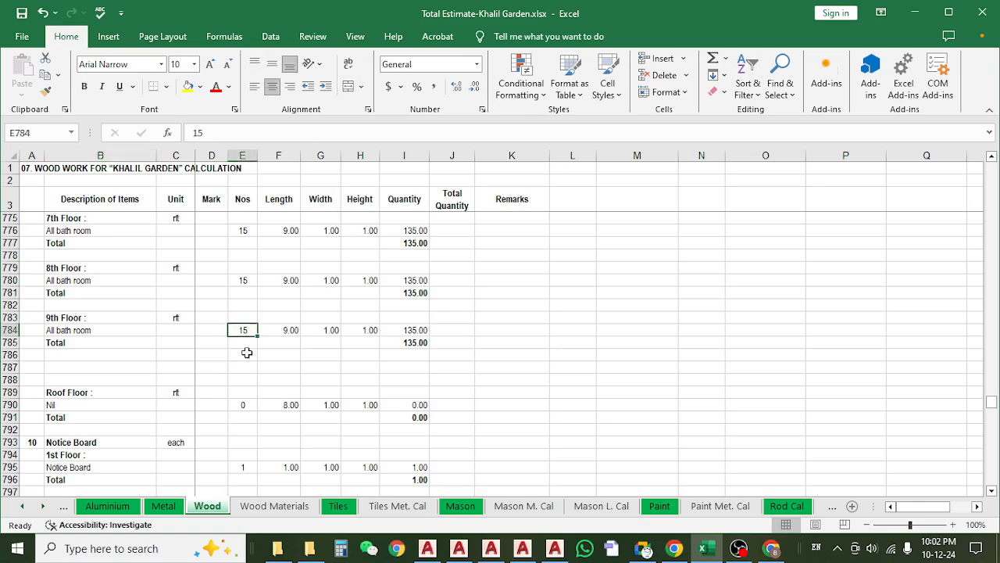
pyautogui.scroll(-1, 302, 308)
pyautogui.click(398, 305)
pyautogui.scroll(-2, 284, 363)
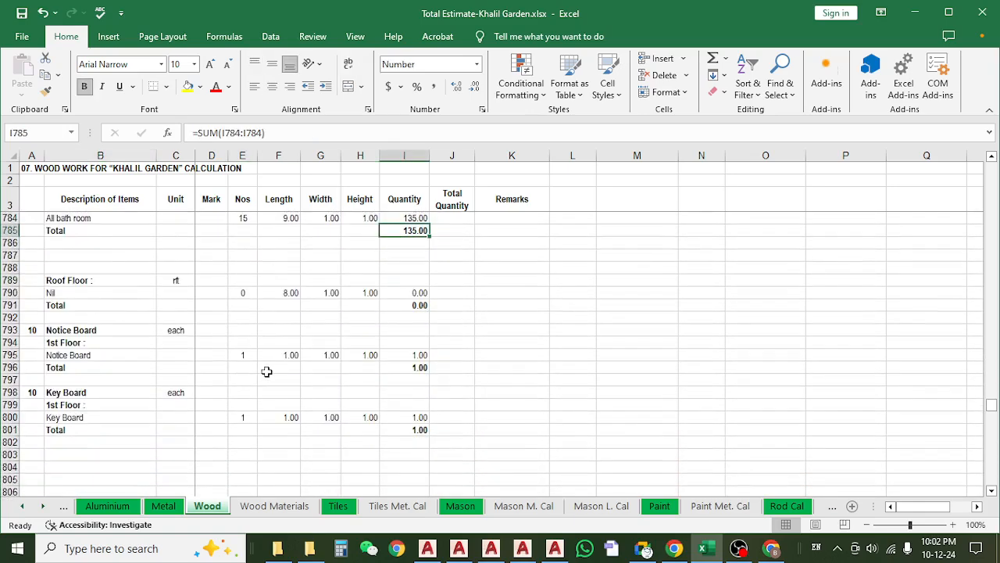
pyautogui.click(86, 282)
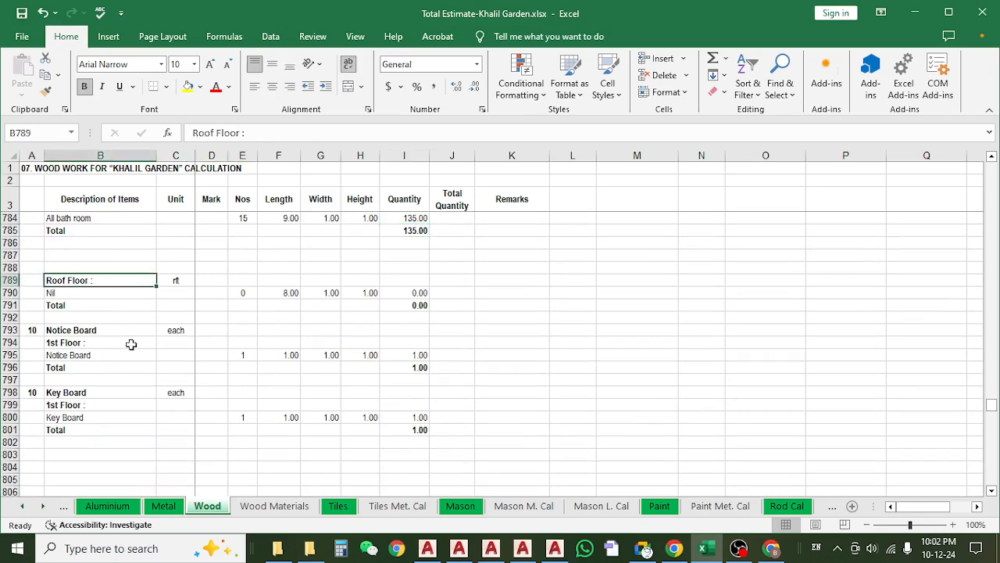
pyautogui.scroll(-1, 131, 350)
# Examine the Notice Board and Key Board Nos values in rows 795 and 800 and the Key Board quantity formula in I800.
pyautogui.click(88, 295)
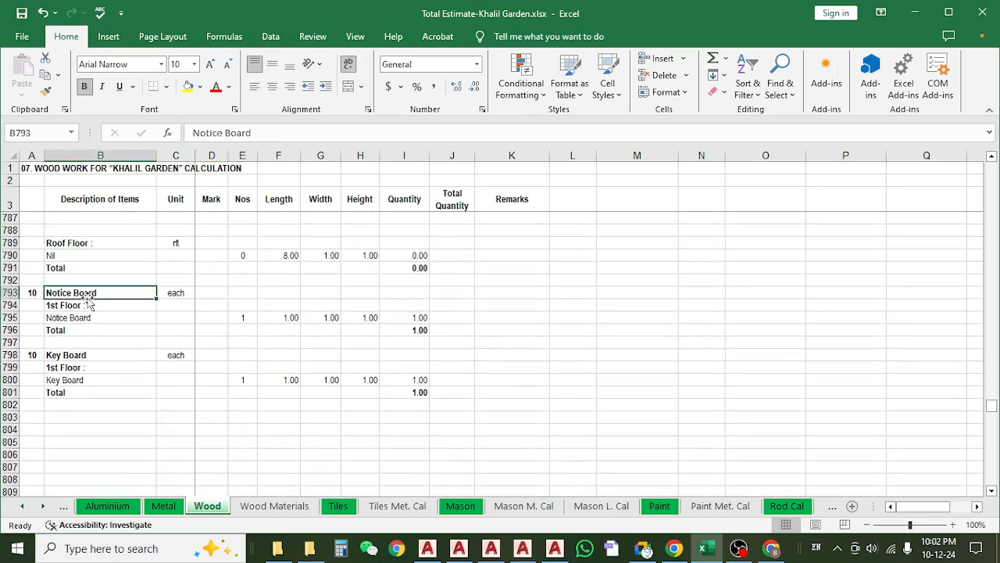
pyautogui.click(232, 320)
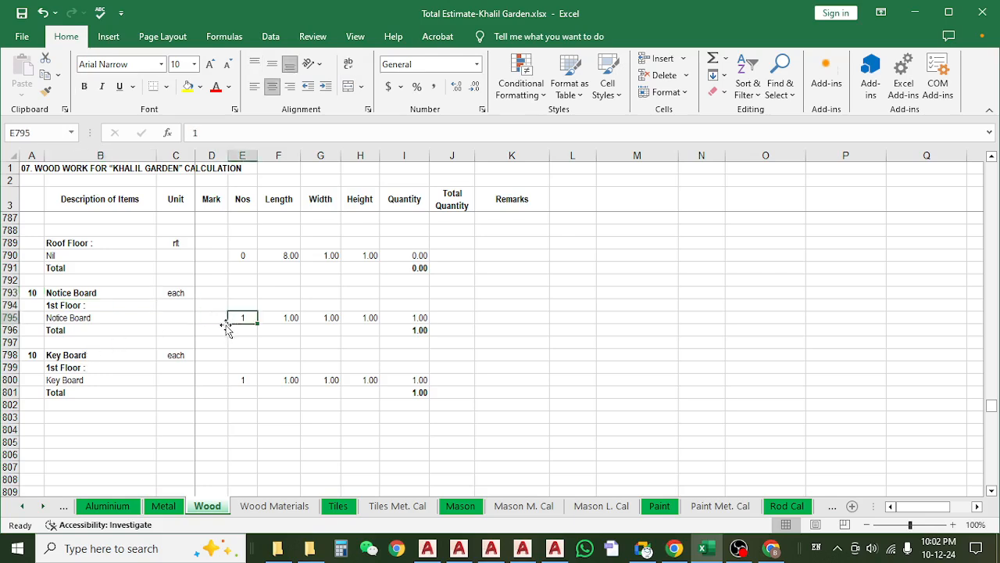
pyautogui.click(236, 382)
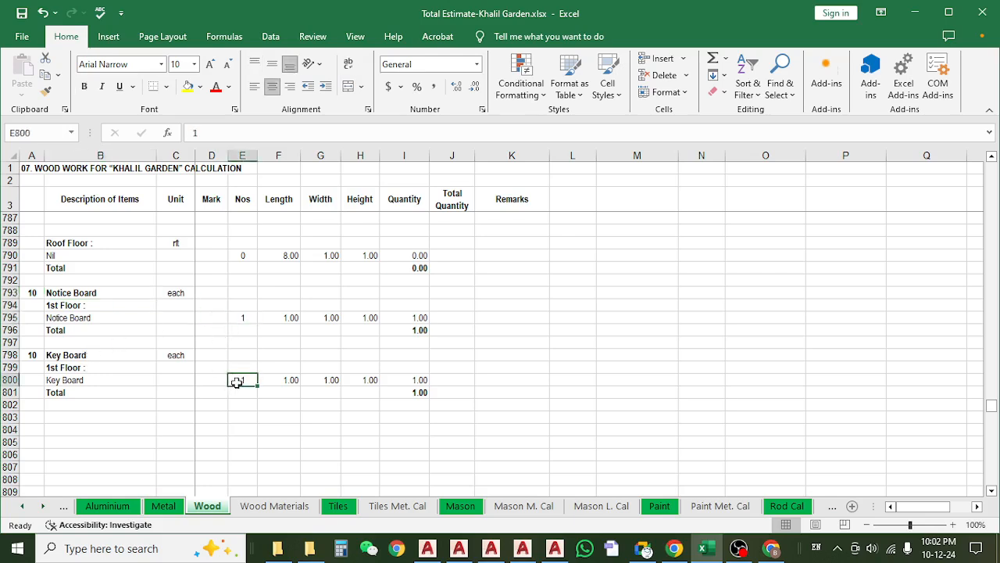
pyautogui.click(242, 320)
pyautogui.click(241, 380)
pyautogui.click(246, 318)
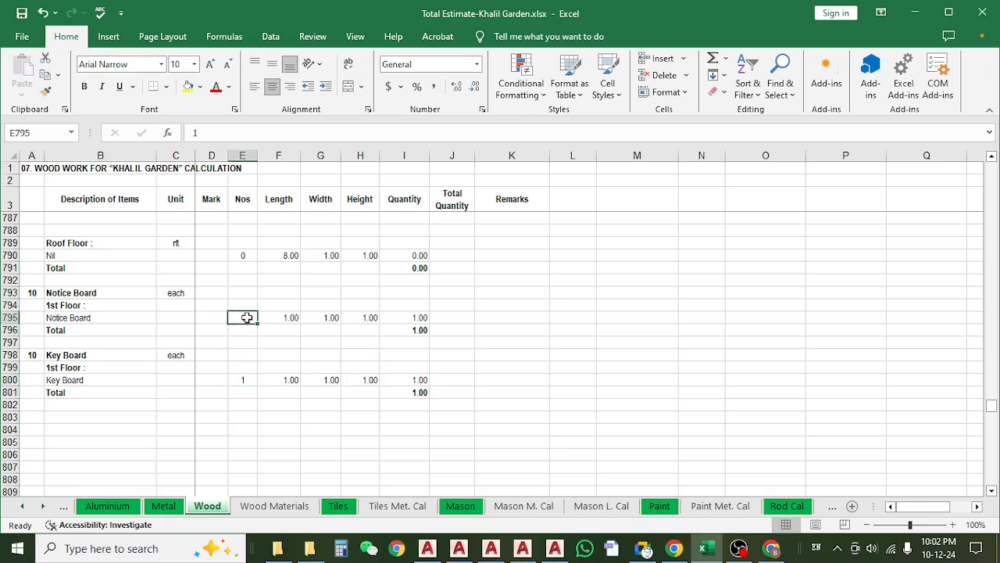
pyautogui.click(243, 382)
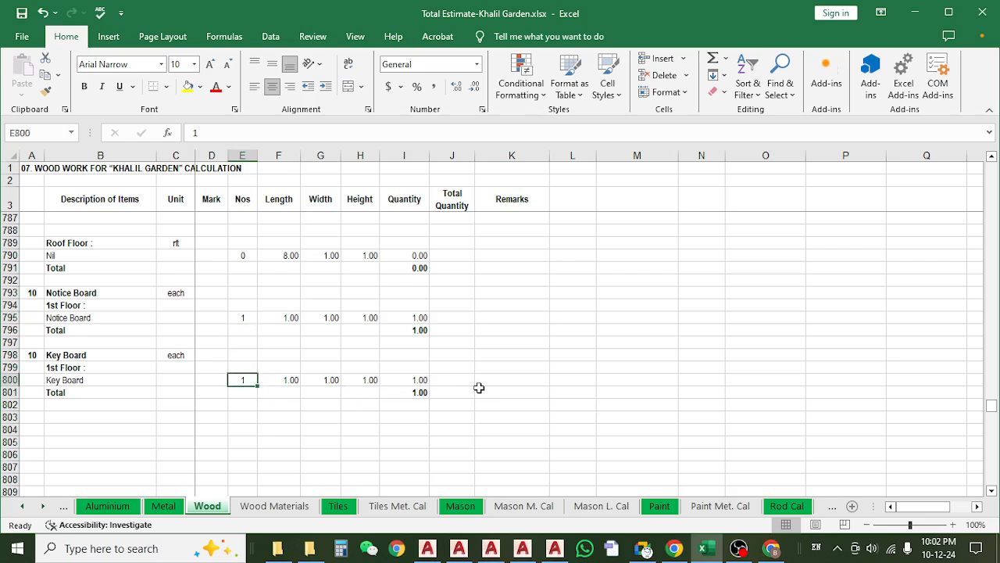
pyautogui.click(239, 318)
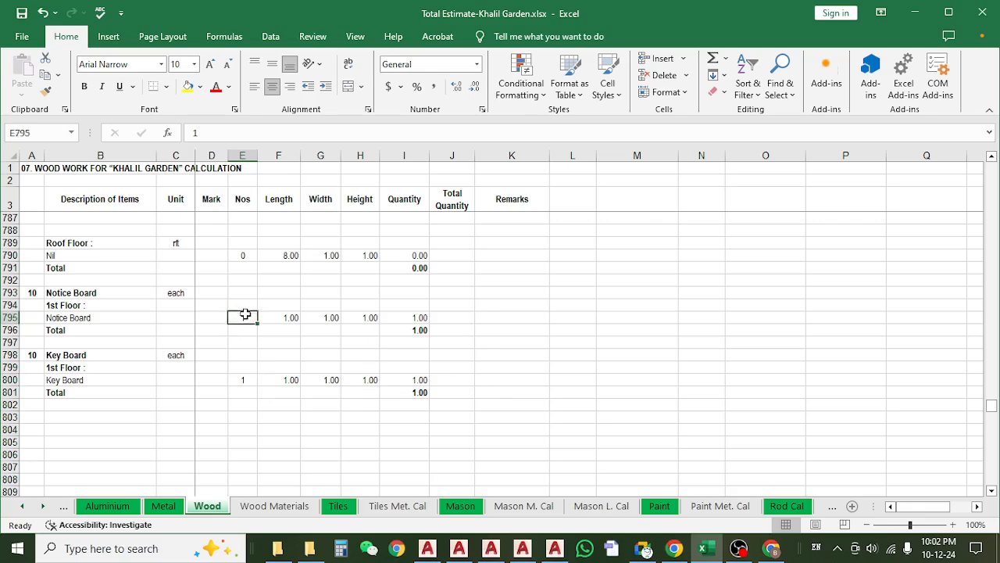
pyautogui.click(254, 389)
pyautogui.click(252, 382)
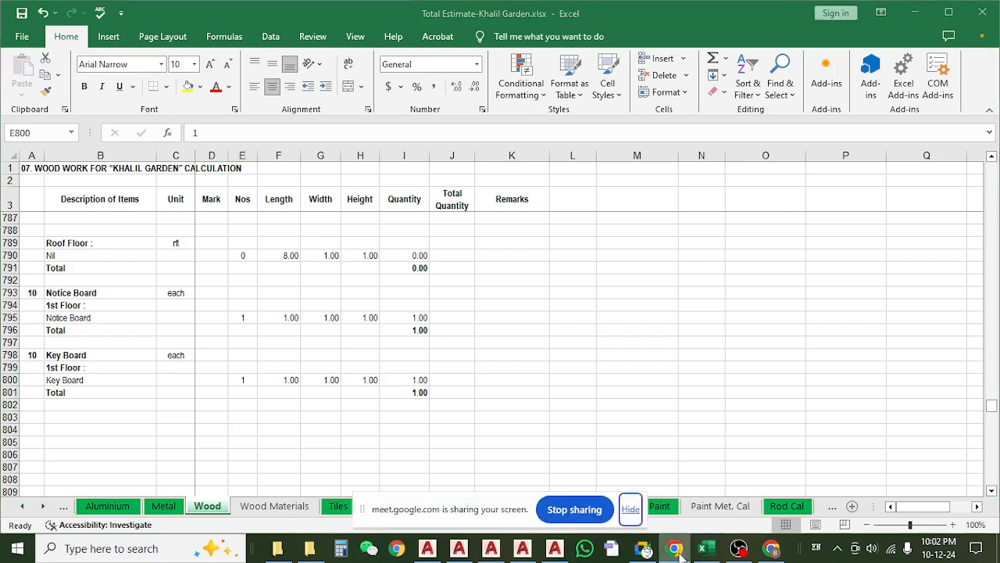
pyautogui.click(630, 508)
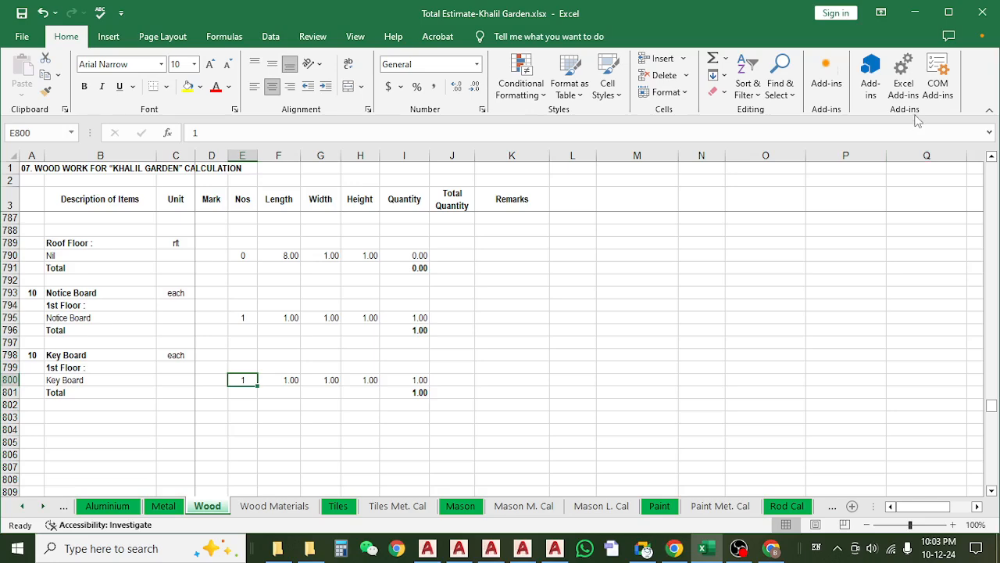
pyautogui.click(419, 379)
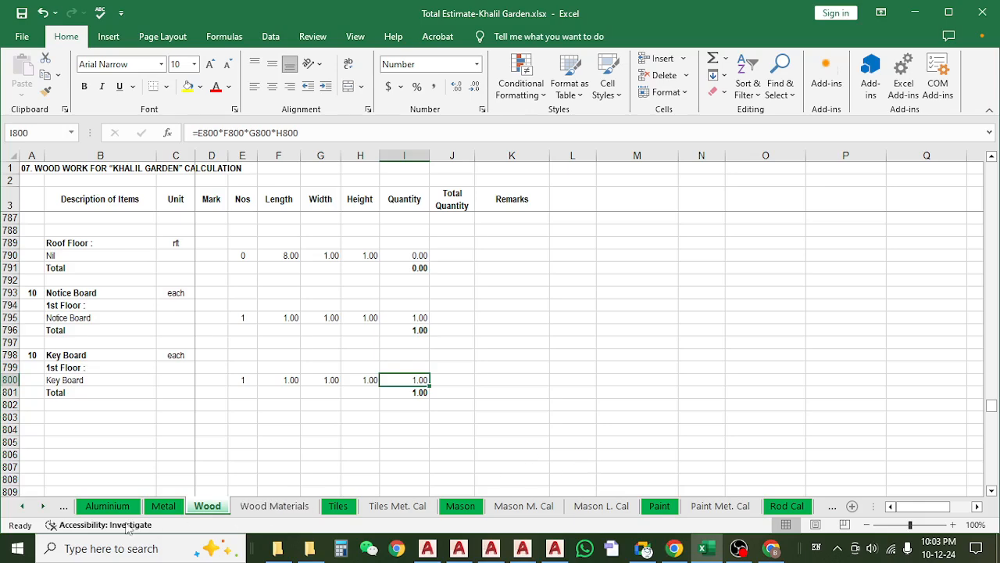
# Browse the workbook's sheet tabs beyond Wood, through Rod Cal and Shutter to Labour May 15 and Civil (Mason) Alys.
pyautogui.click(43, 506)
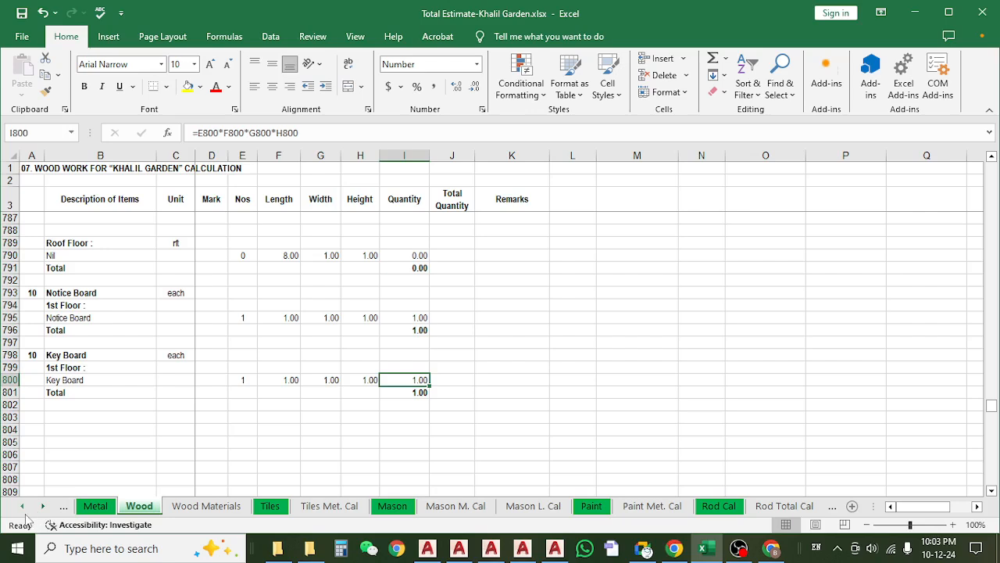
pyautogui.click(25, 513)
pyautogui.click(25, 512)
pyautogui.click(43, 506)
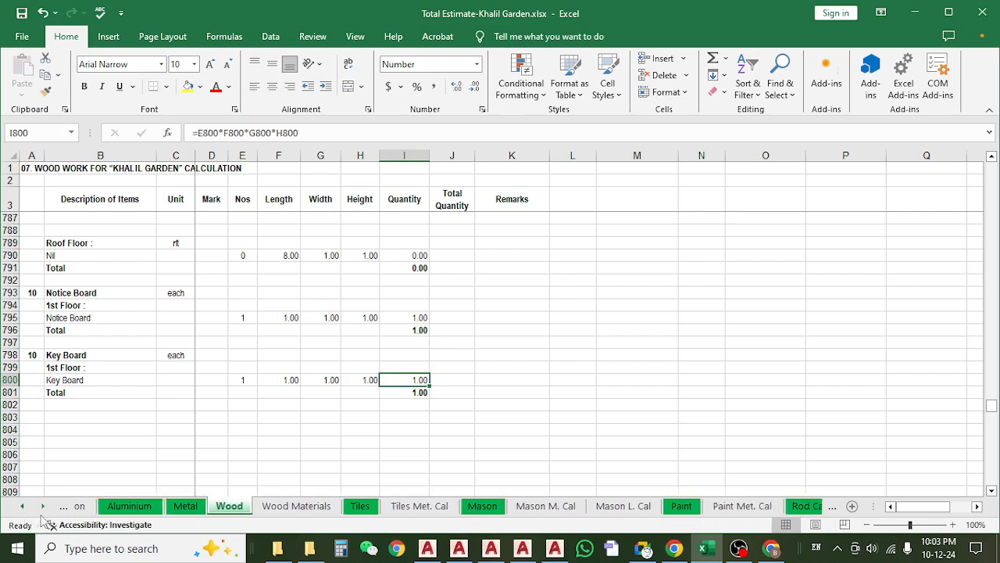
pyautogui.click(43, 507)
pyautogui.click(451, 439)
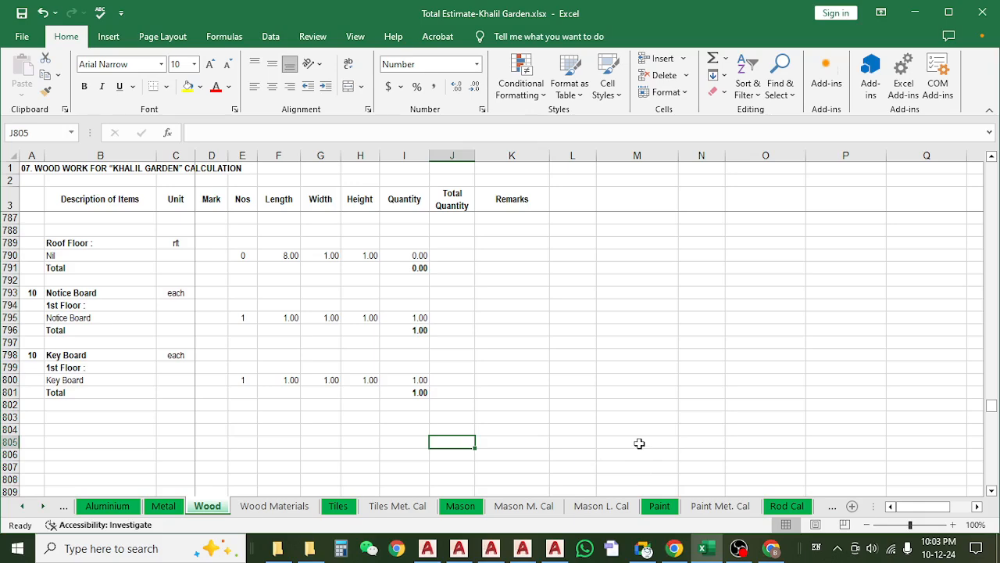
pyautogui.click(43, 506)
pyautogui.click(43, 506)
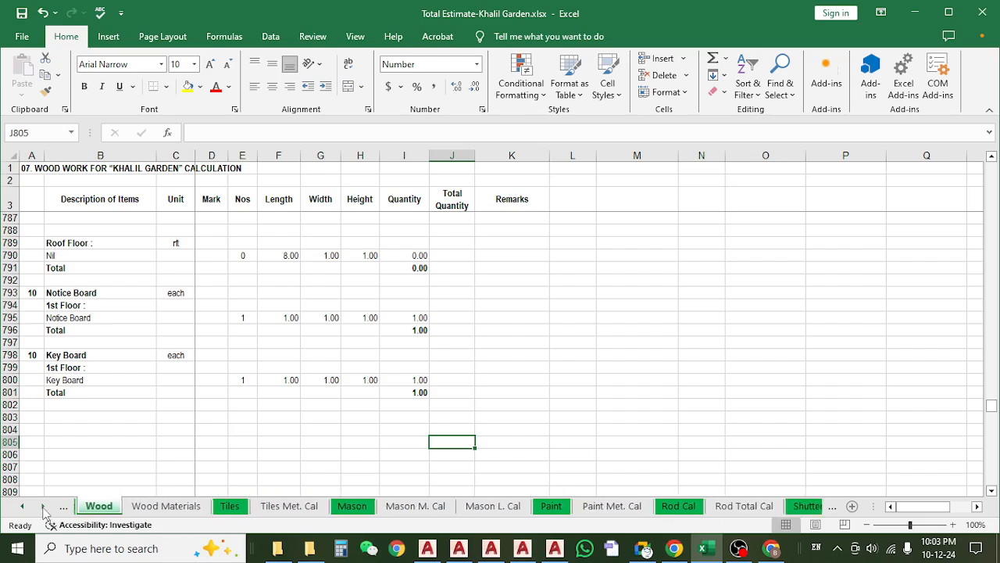
pyautogui.click(43, 507)
pyautogui.click(43, 506)
pyautogui.click(43, 506)
pyautogui.click(43, 506)
pyautogui.click(43, 506)
pyautogui.click(43, 507)
pyautogui.click(43, 506)
pyautogui.click(43, 507)
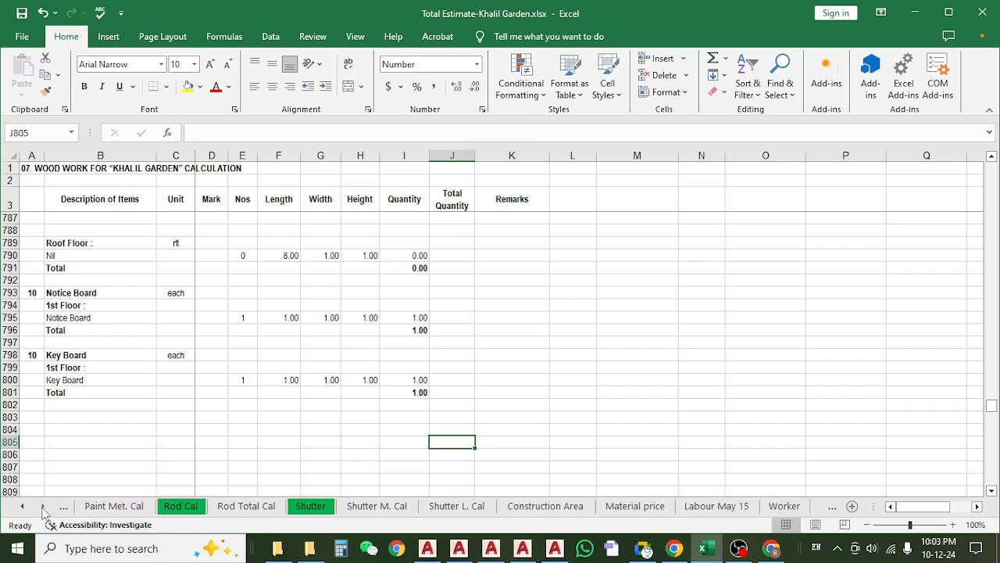
pyautogui.click(43, 506)
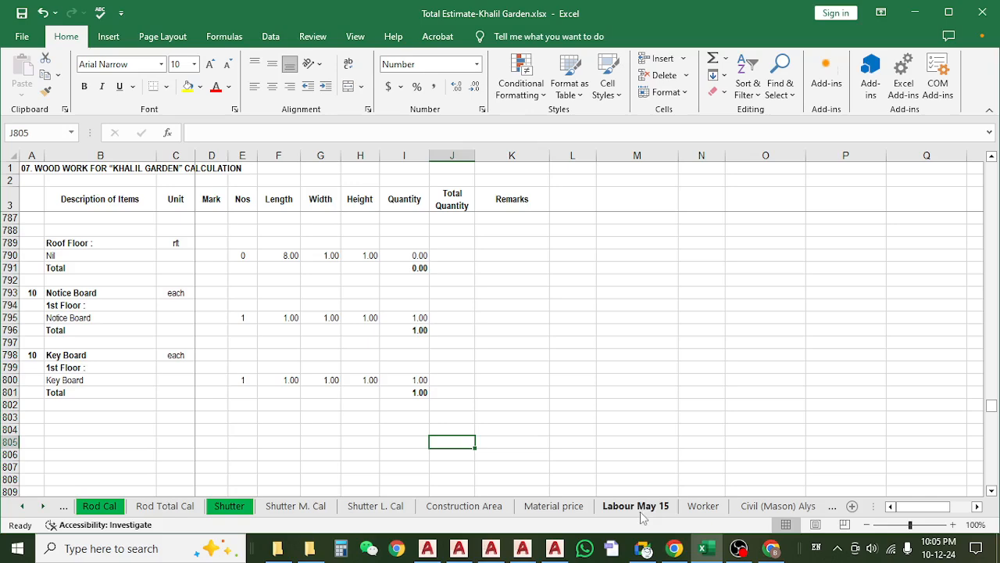
# Switch to the Google Meet window, end the meeting for everyone, and close the window.
pyautogui.click(644, 548)
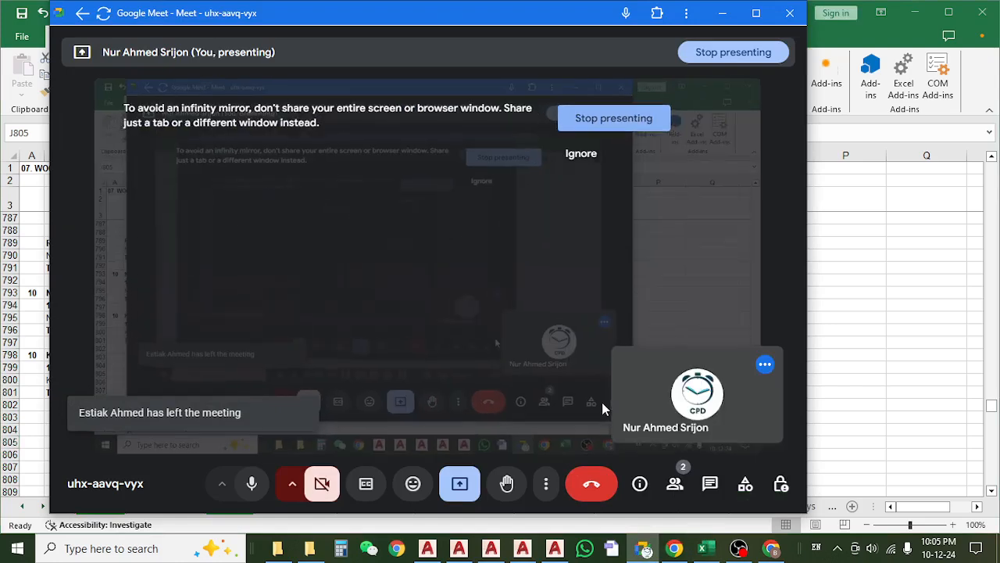
pyautogui.click(591, 484)
pyautogui.click(493, 317)
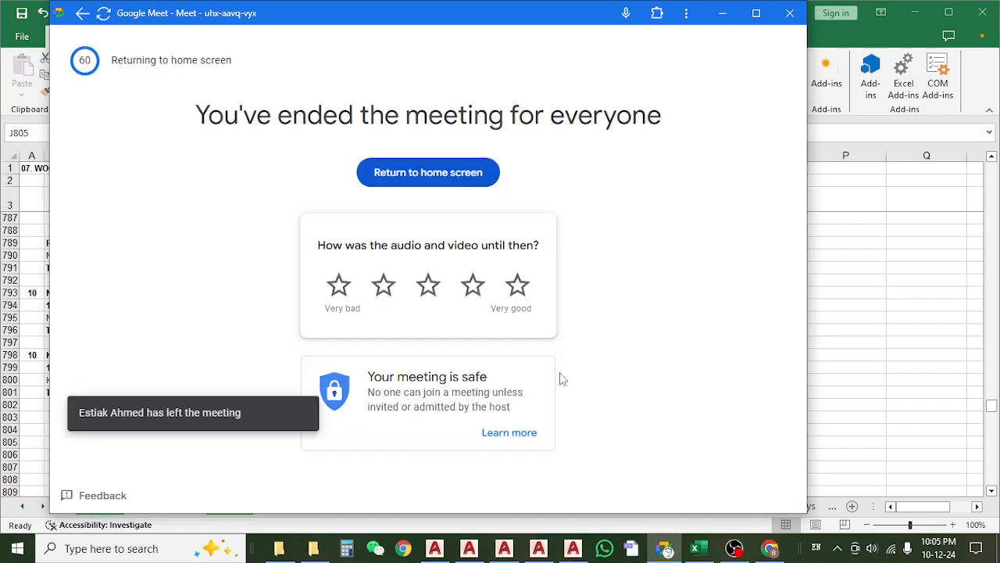
pyautogui.click(791, 13)
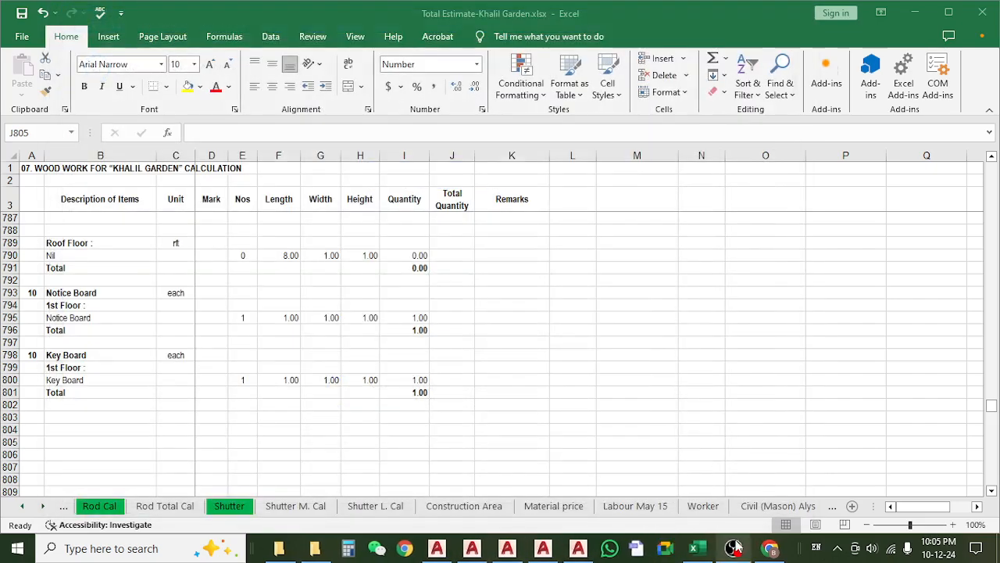